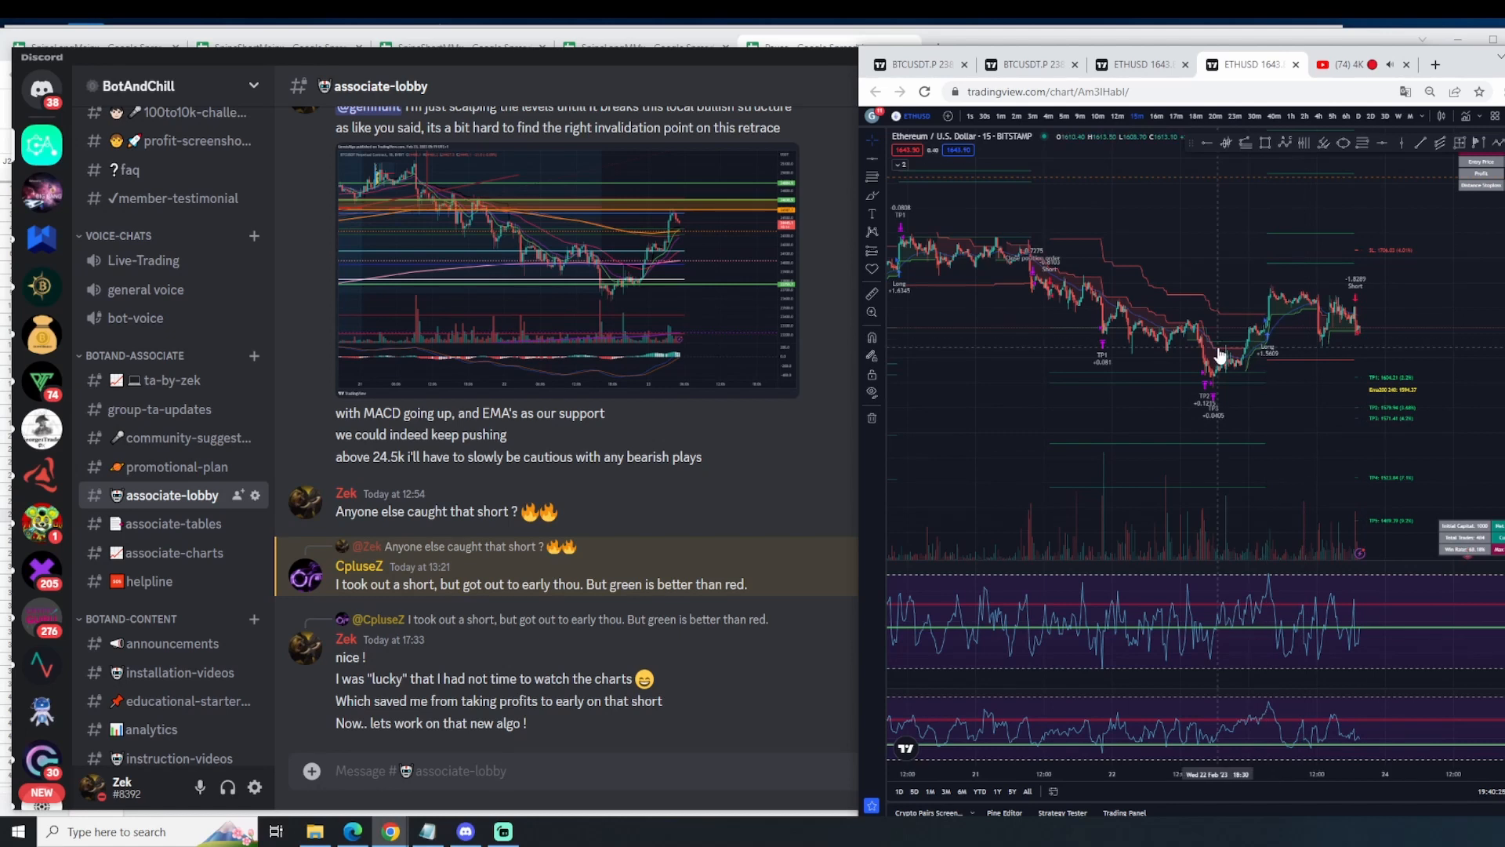
Step: Review the strategy's long, short and take-profit signals on the 15-minute ETHUSD chart back to mid-February
left_click_drag(1279, 395, 1278, 440)
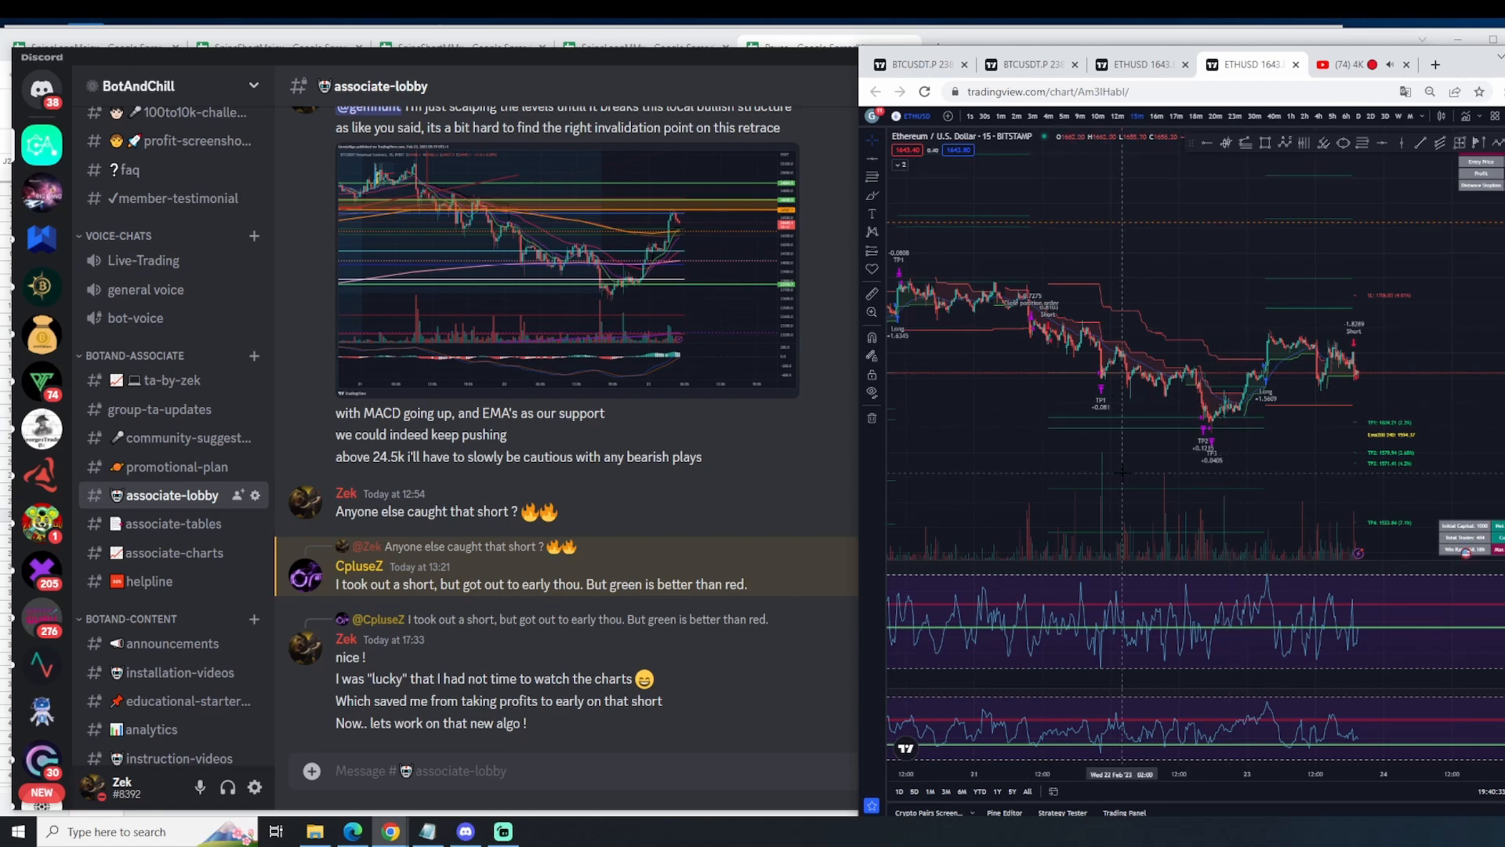
scroll(1123, 472, "down", 2)
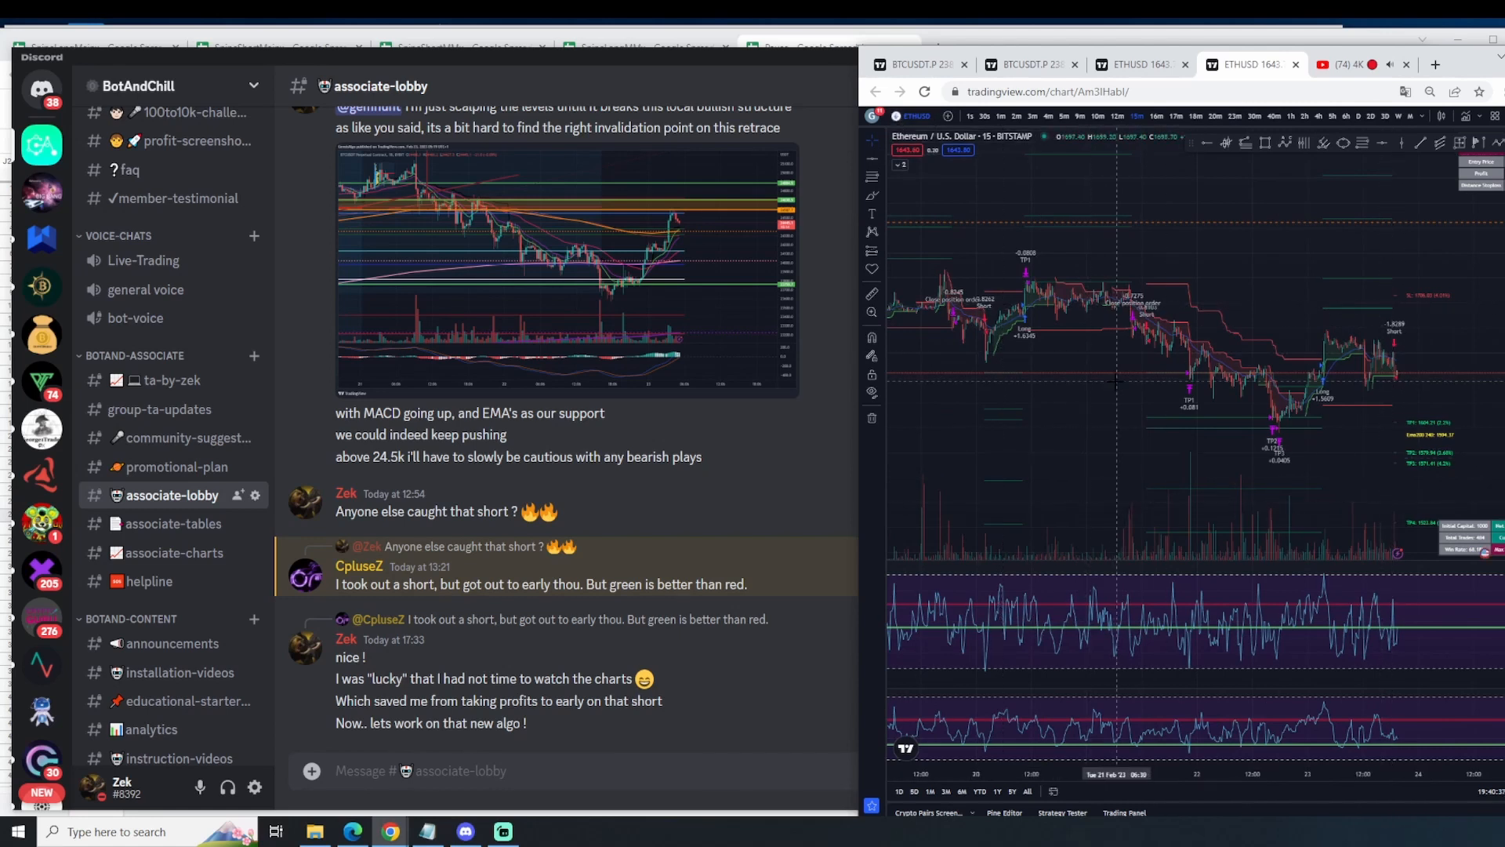
scroll(1136, 415, "down", 5)
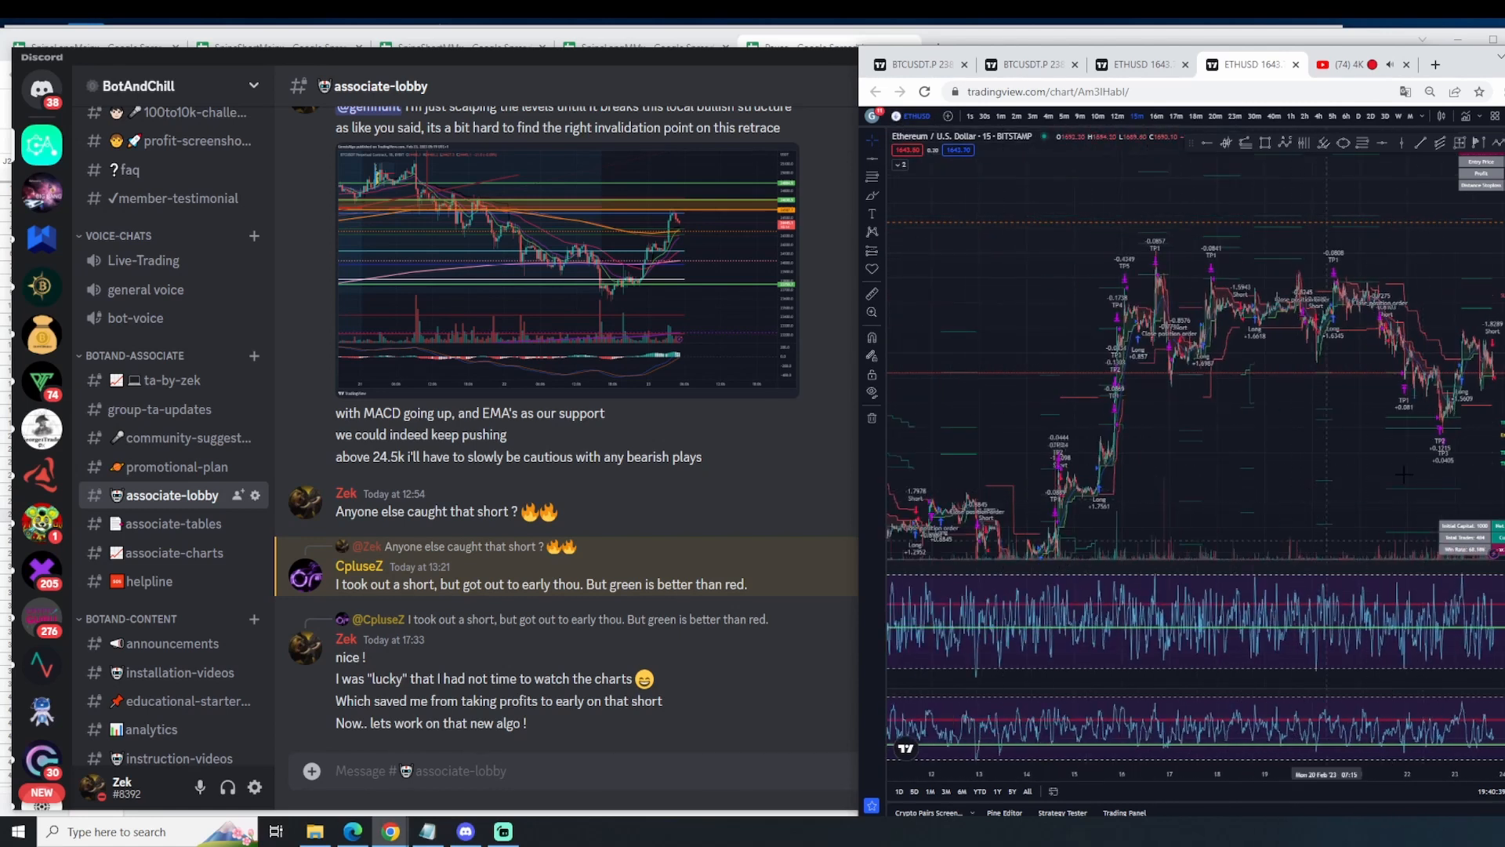
left_click_drag(1213, 440, 1227, 406)
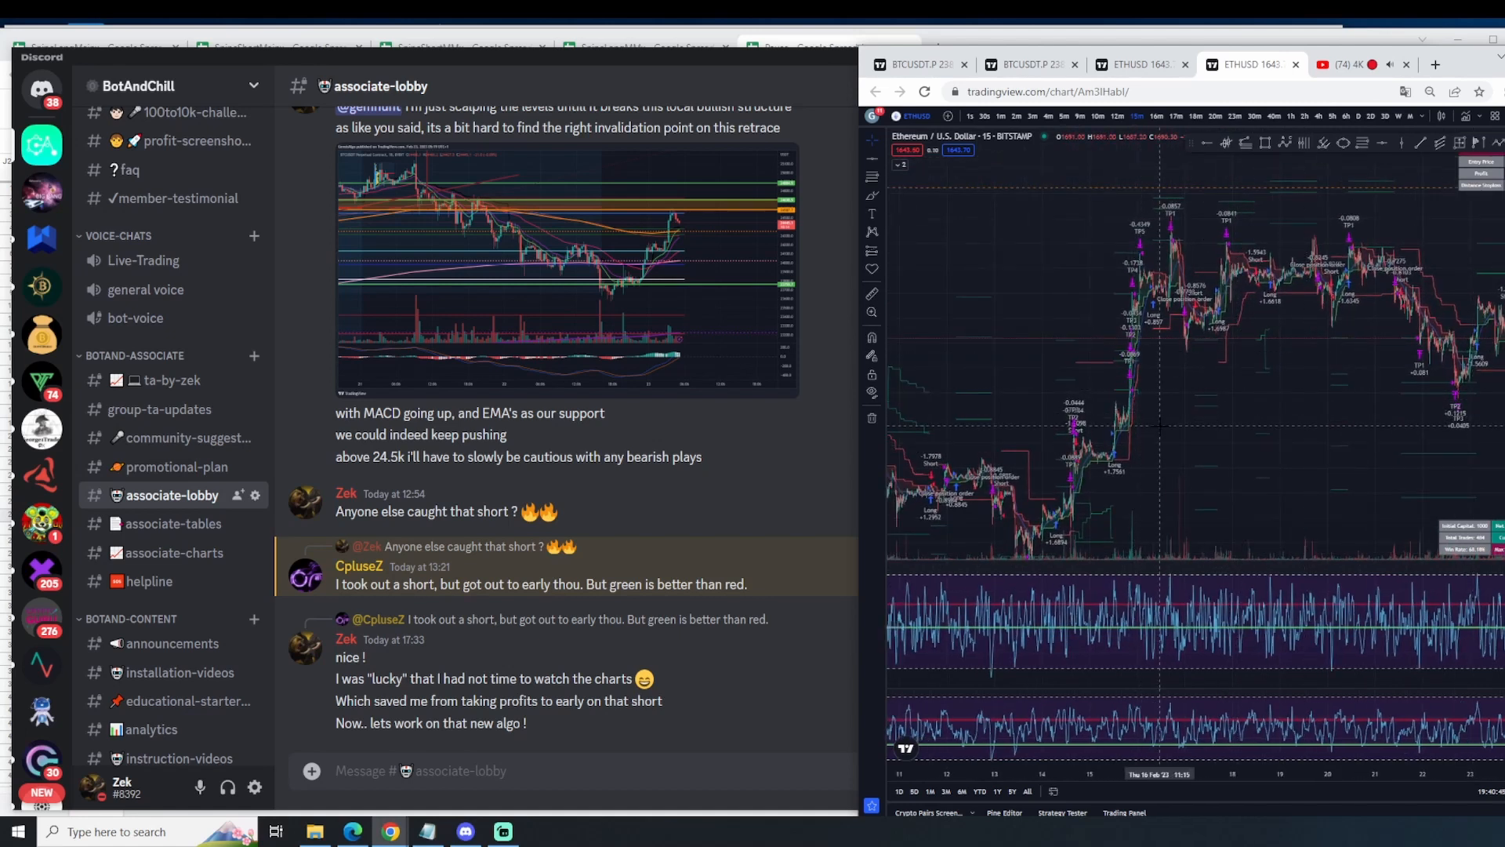
Step: Switch to Discord and read back through the earlier messages in the associate-lobby channel
left_click(685, 508)
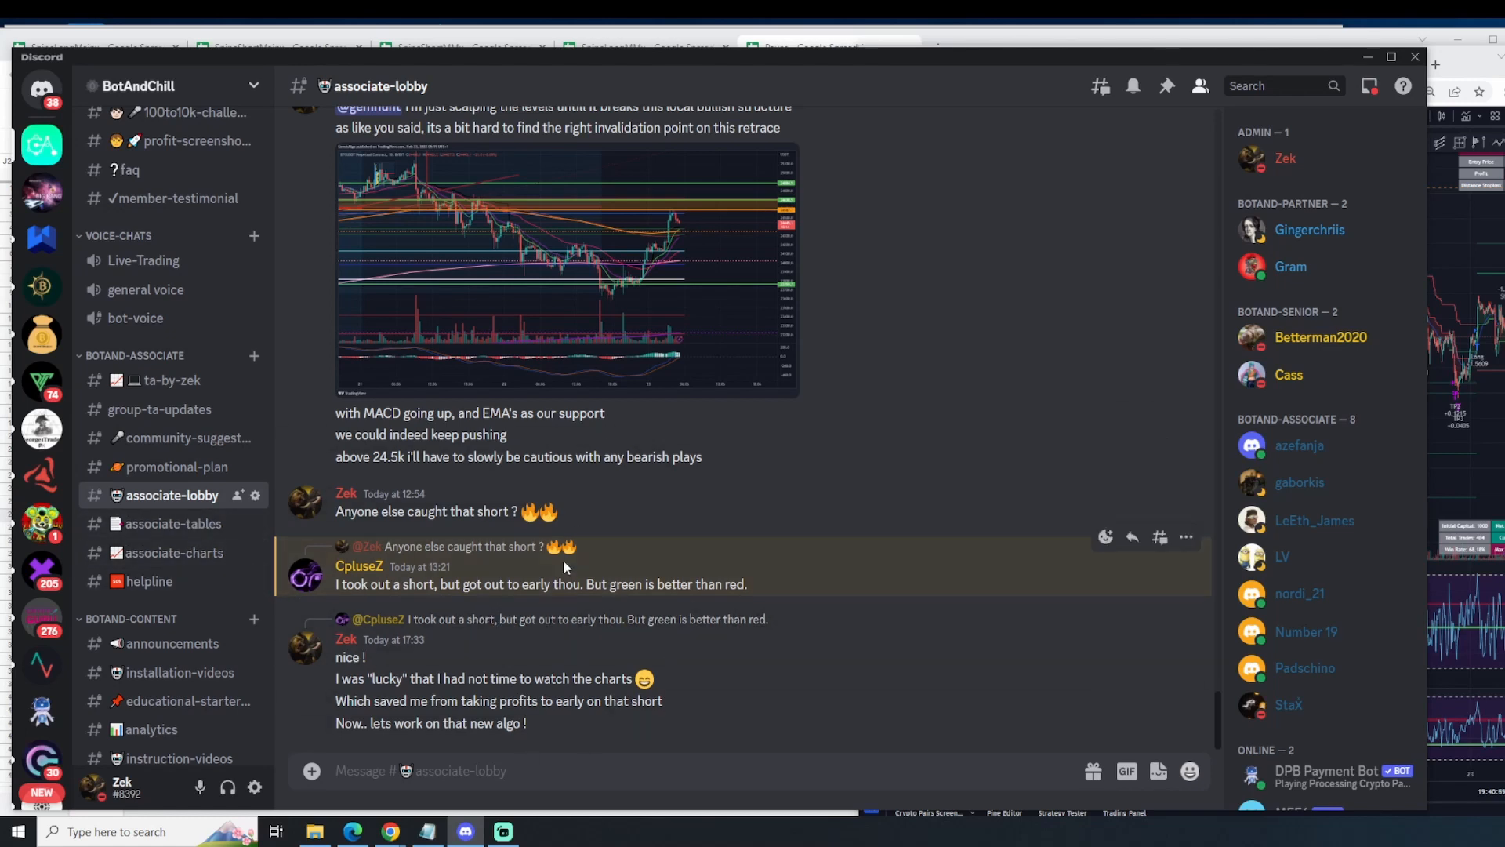
scroll(567, 569, "up", 5)
scroll(594, 670, "up", 6)
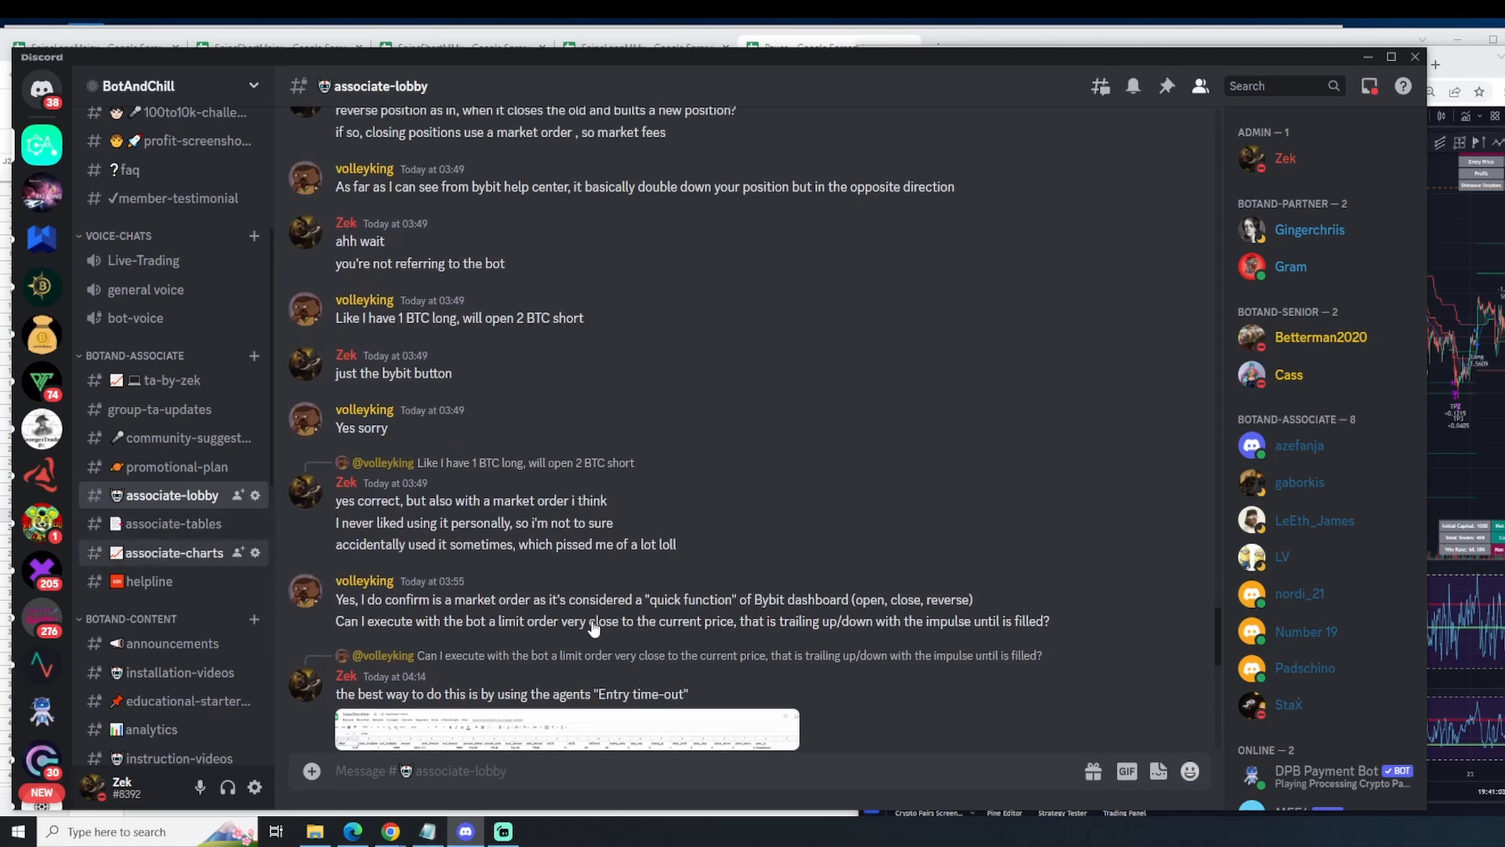
Step: Open the associate-charts channel, view the posted BTCUSDT chart with the A-B-C projection enlarged, and browse the charts shared after it
left_click(174, 552)
scroll(594, 627, "up", 3)
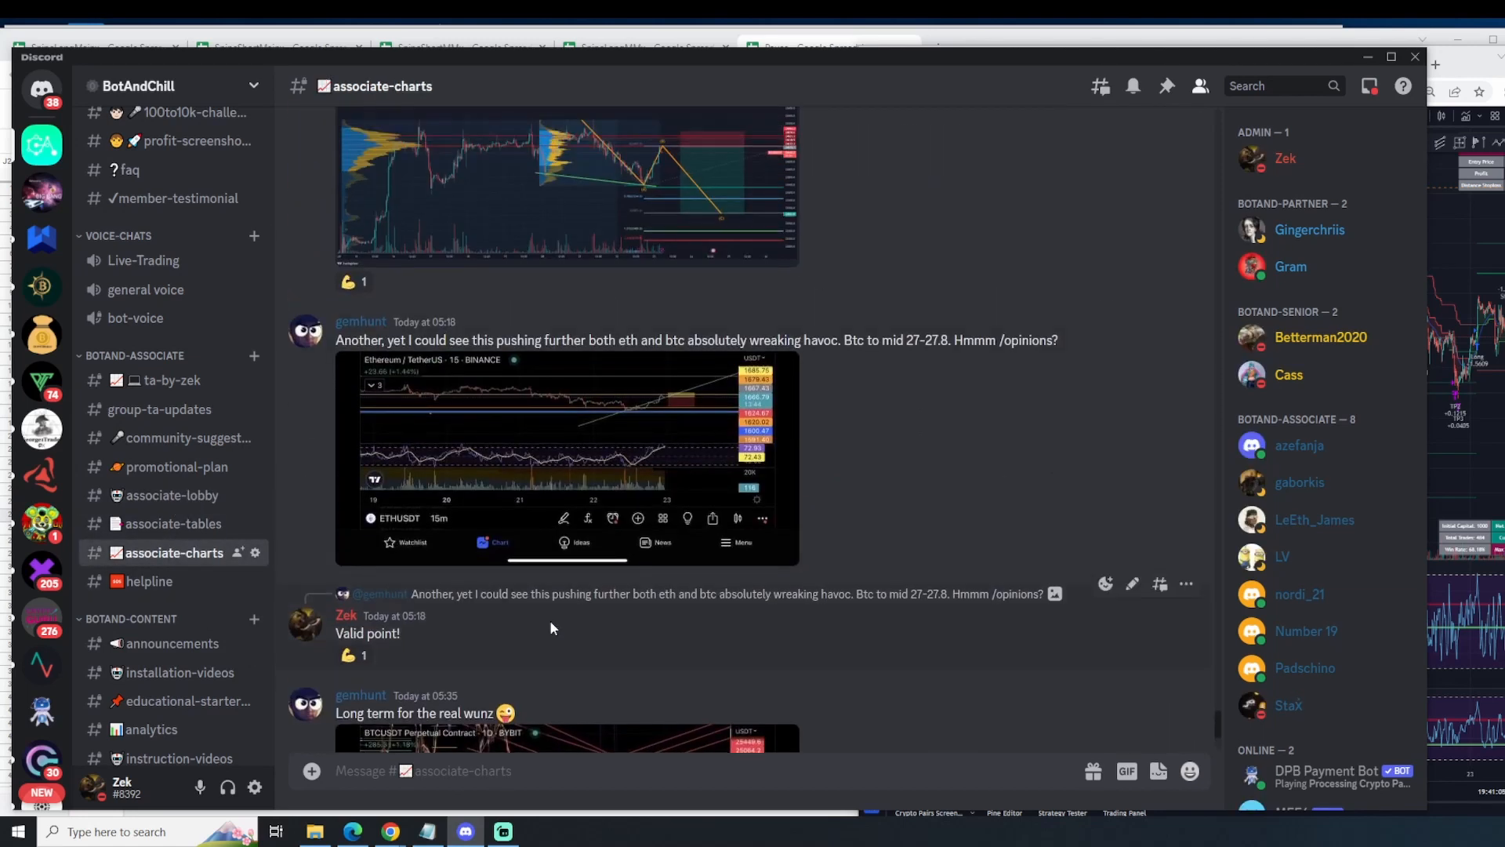
scroll(670, 548, "up", 2)
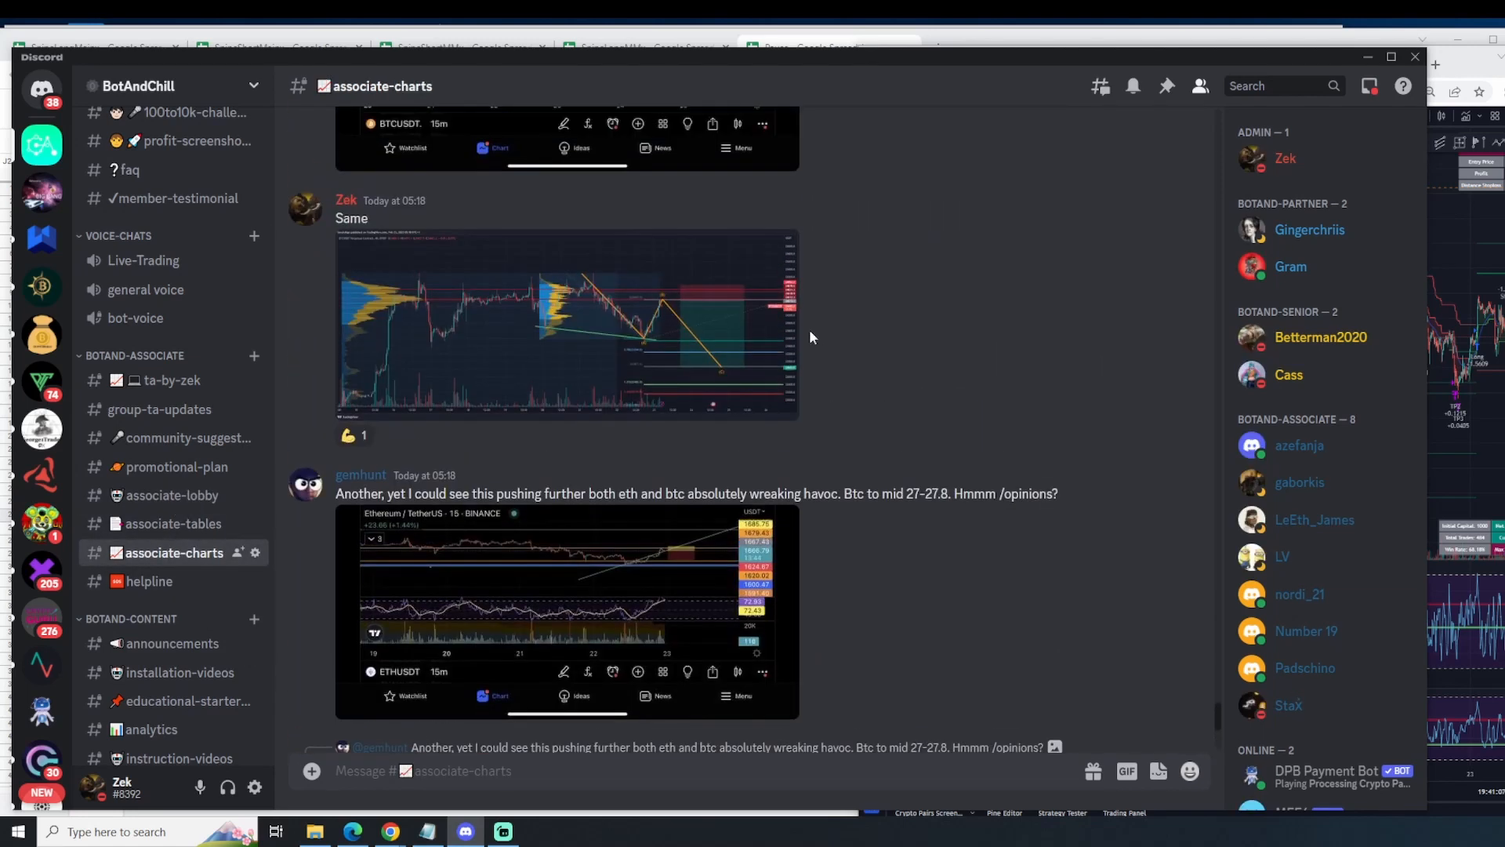
scroll(670, 600, "up", 3)
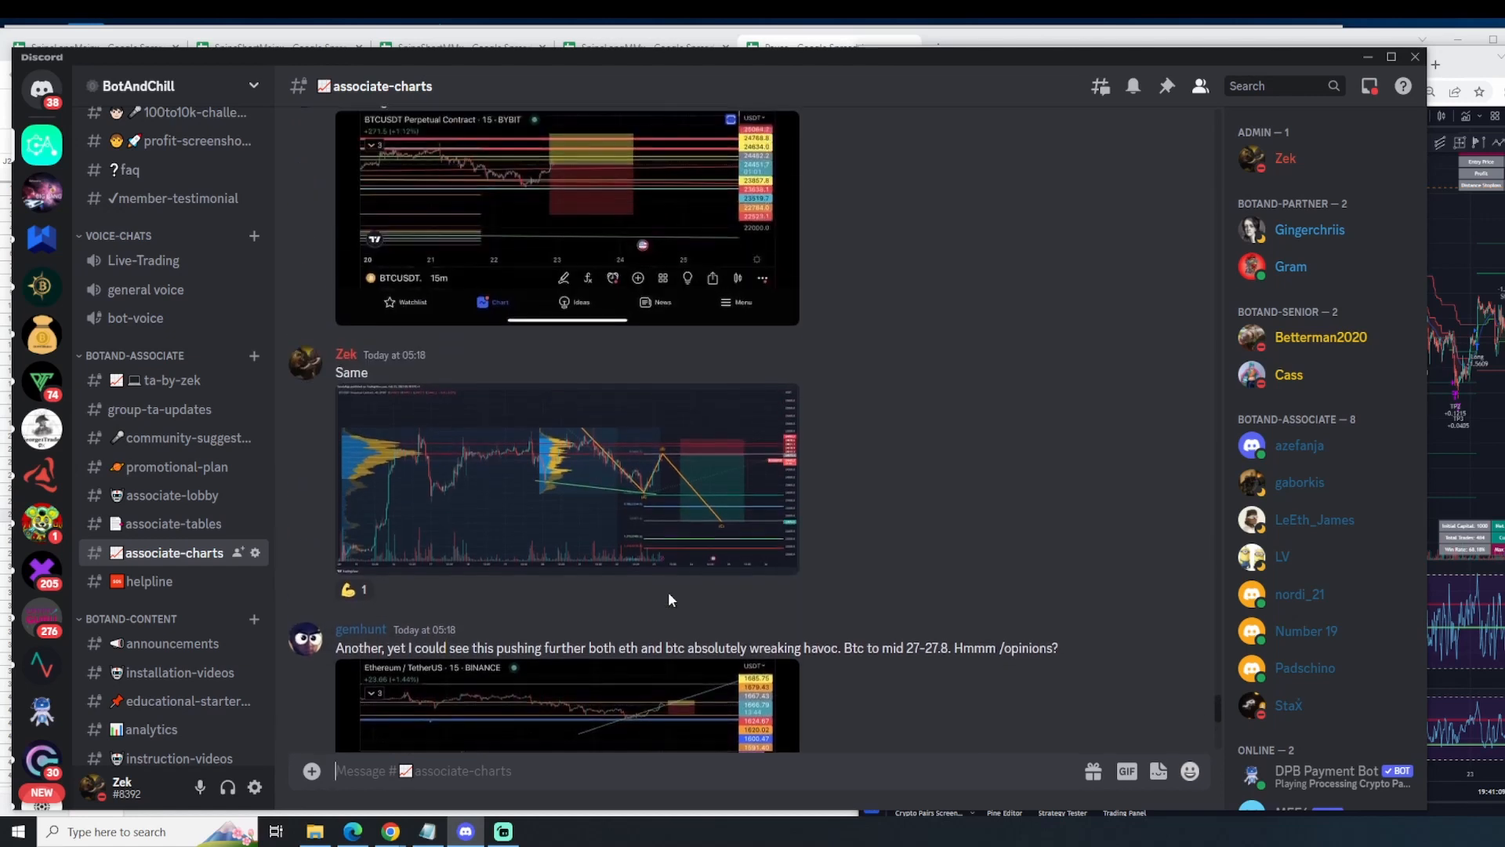
scroll(705, 439, "down", 2)
left_click(707, 435)
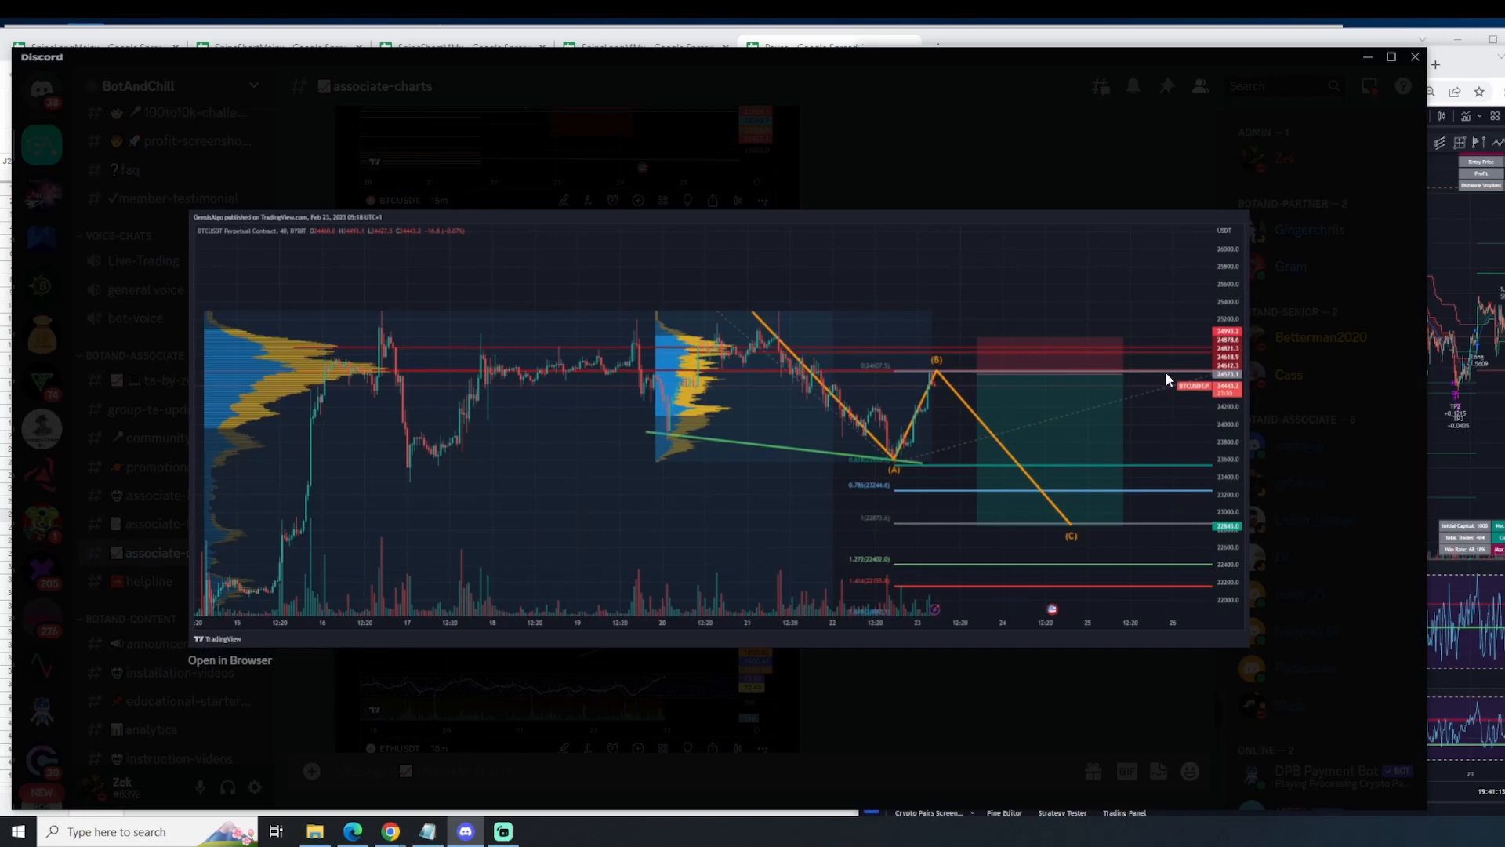
left_click(751, 697)
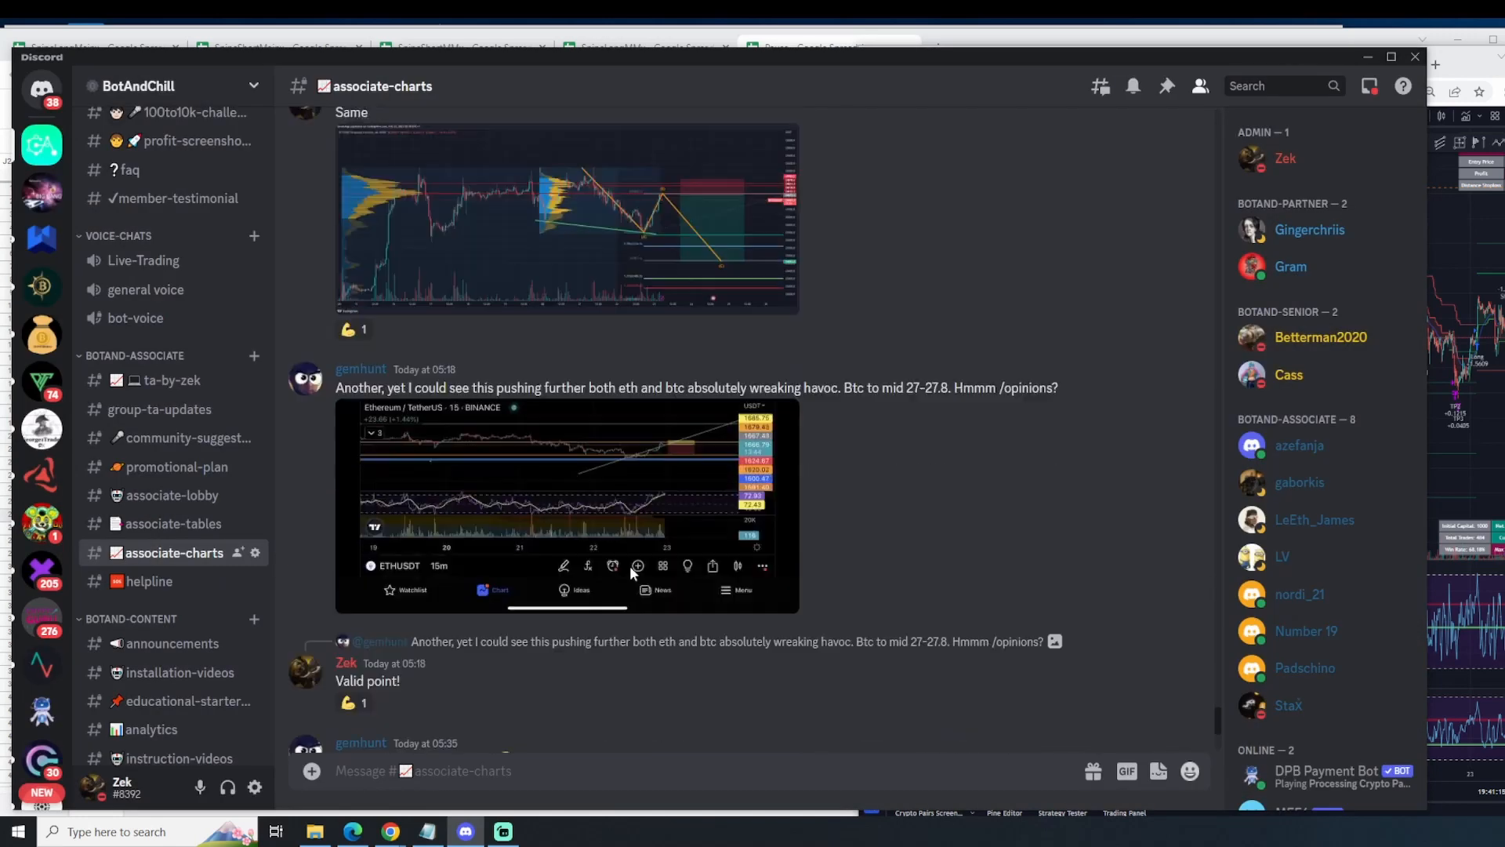
scroll(628, 566, "down", 5)
Step: Switch back to the TradingView browser window and examine the most recent trade signals on the 15-minute ETHUSD chart
right_click(1443, 337)
left_click(928, 56)
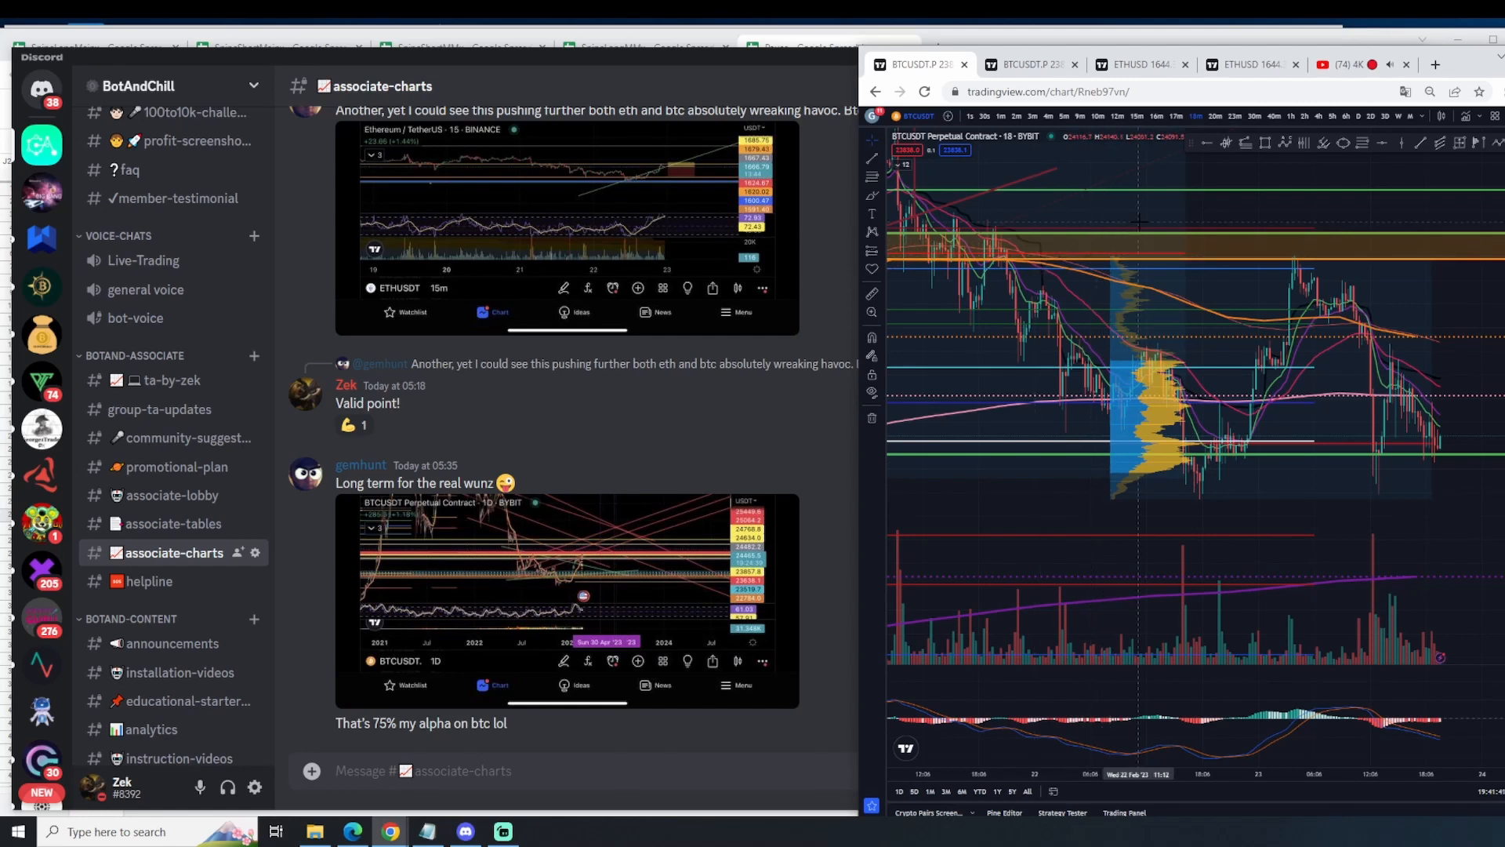
left_click(1226, 68)
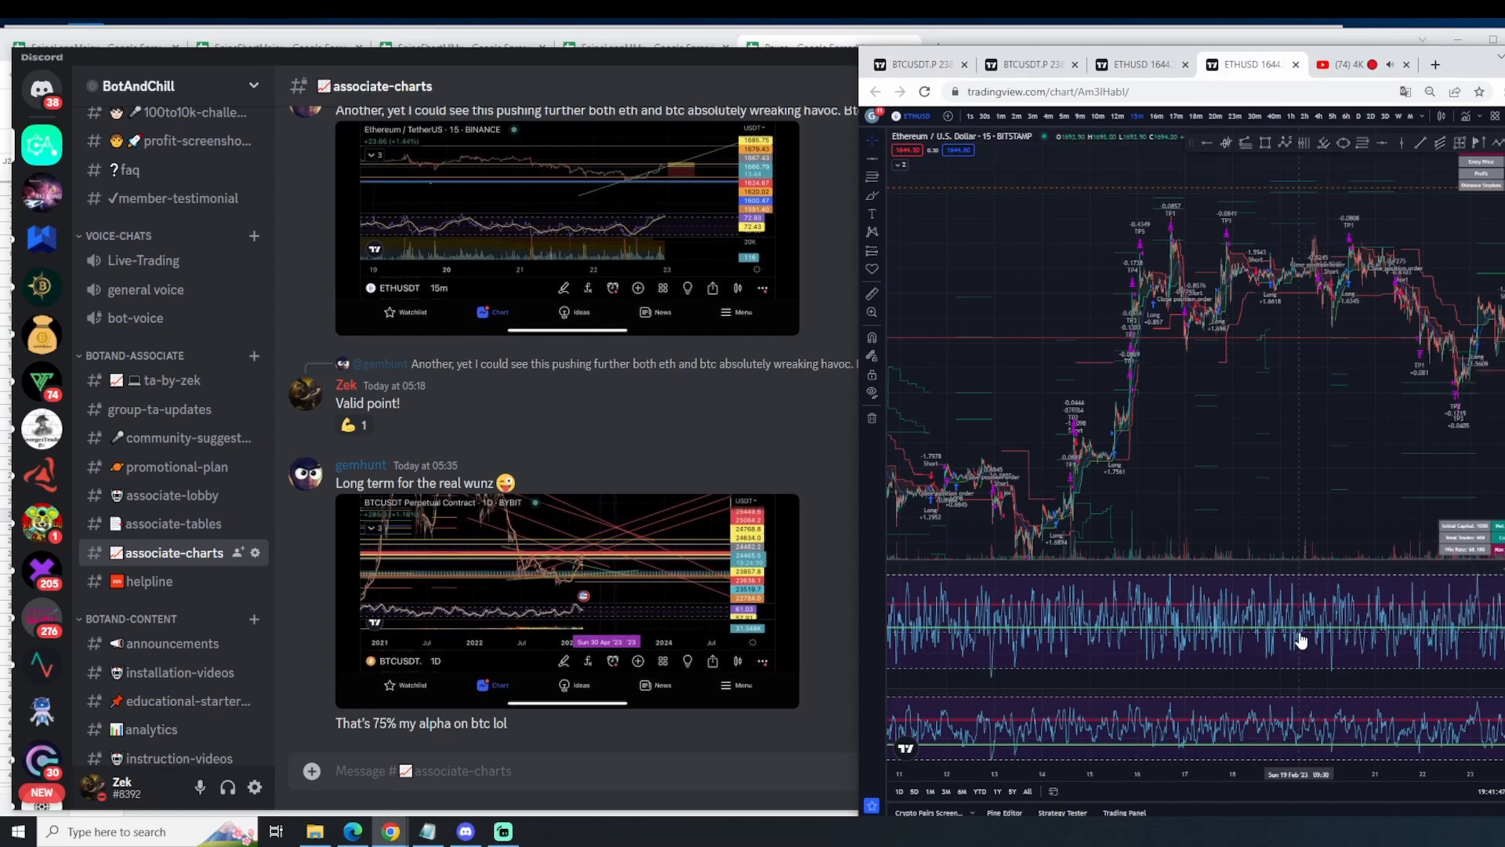
scroll(1303, 638, "up", 6)
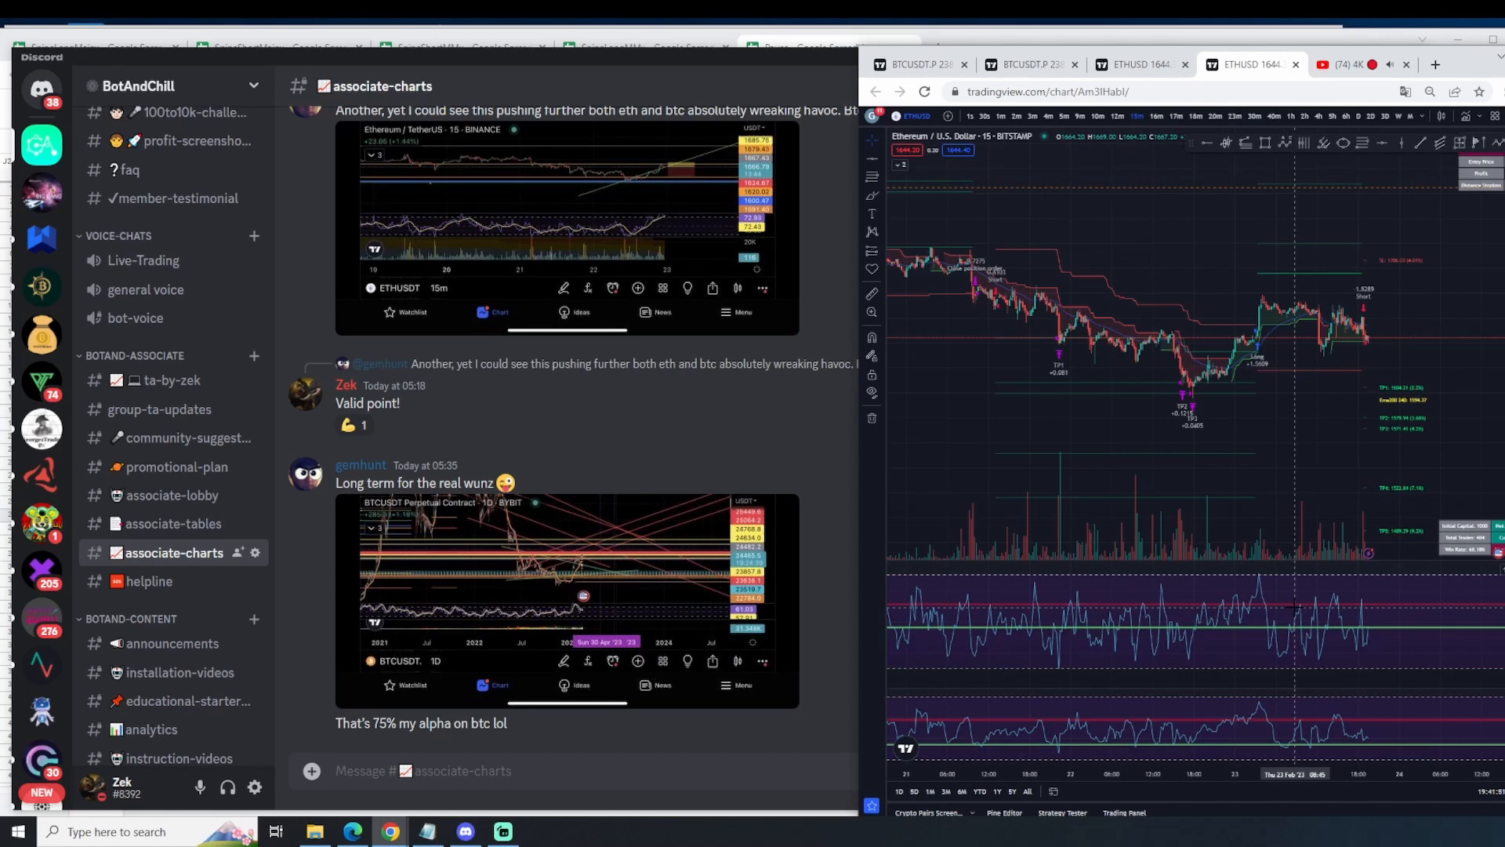
Step: Show the daily BTCUSDT chart, widen the browser window across the screen, and examine the trend signals from 2020 to 2023
left_click(914, 70)
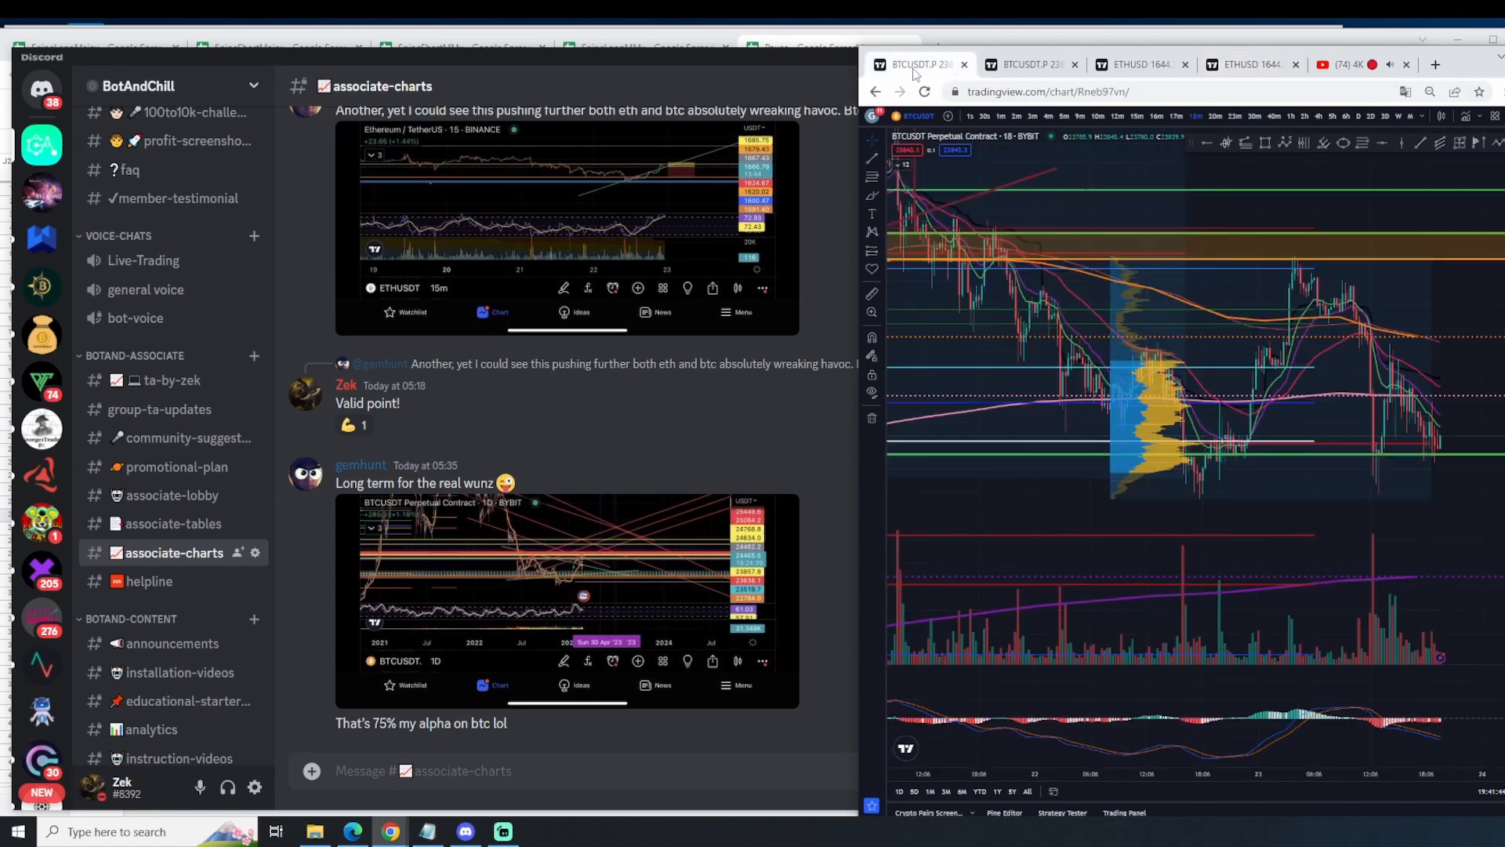
left_click(1011, 67)
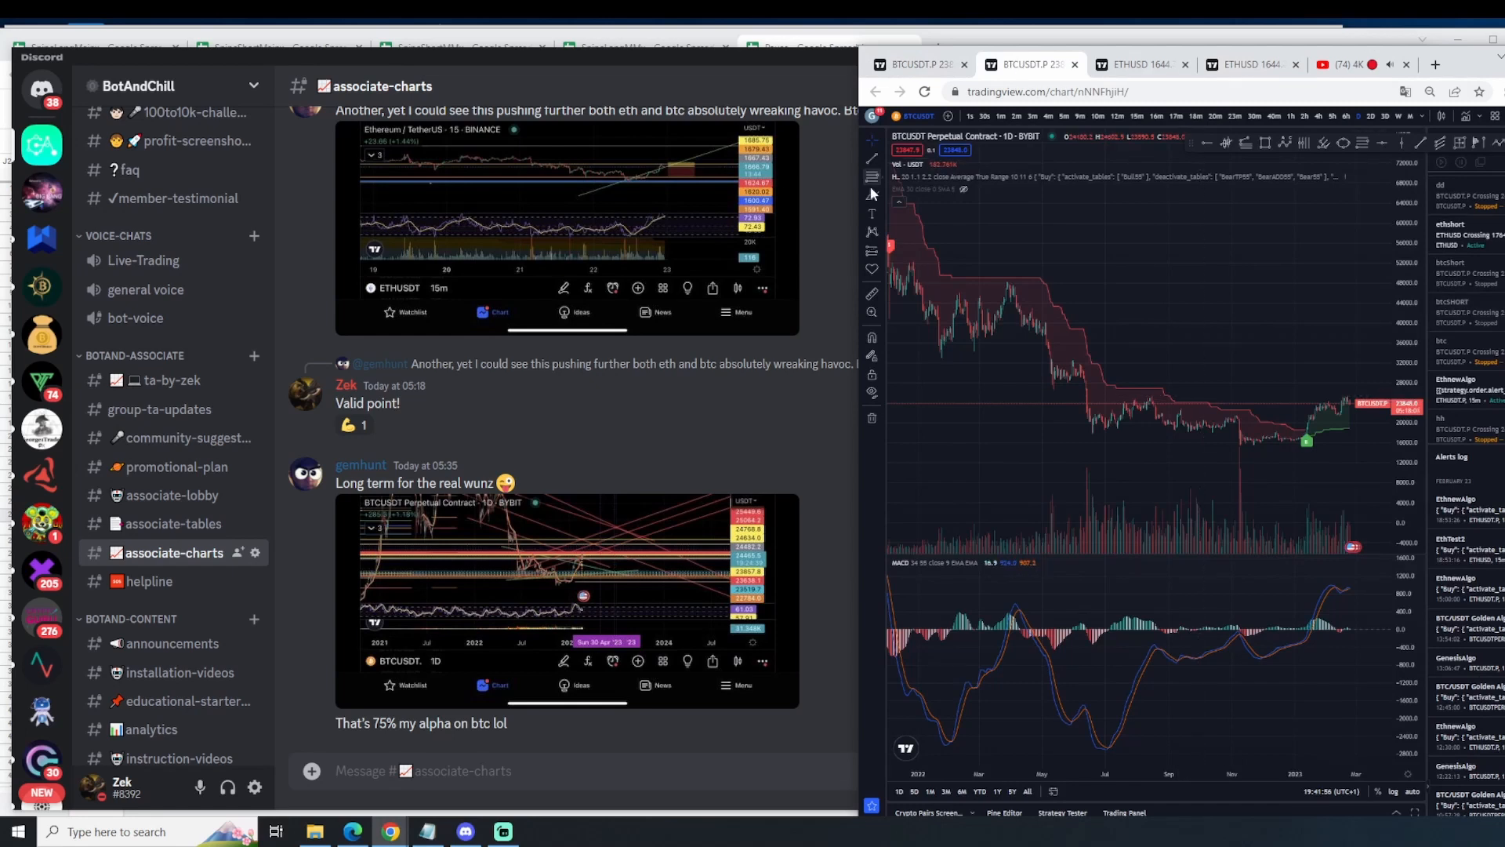
left_click_drag(859, 194, 5, 196)
scroll(986, 380, "down", 4)
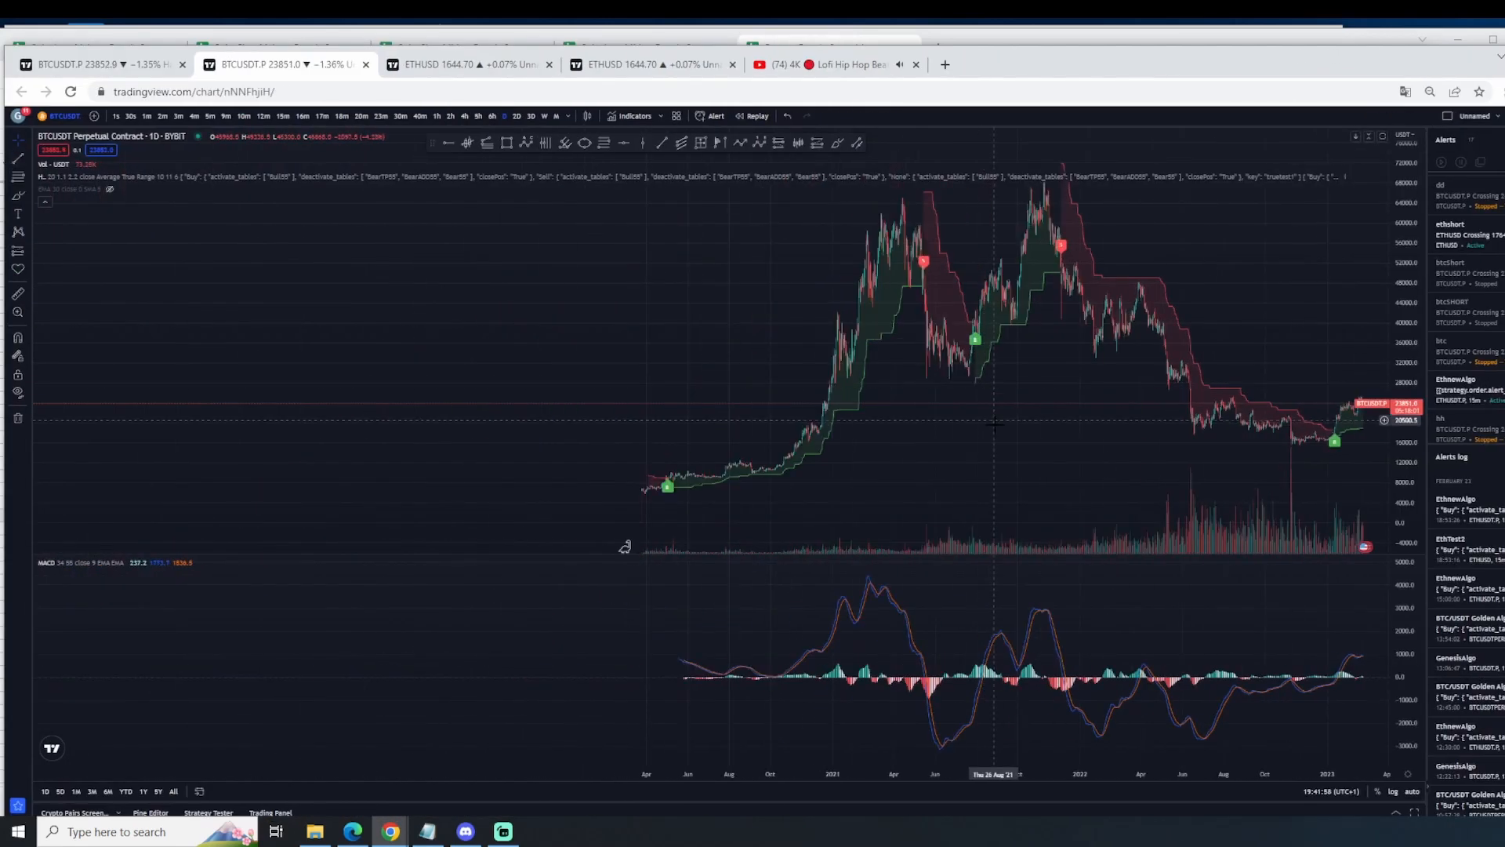
scroll(697, 469, "up", 7)
scroll(514, 384, "down", 2)
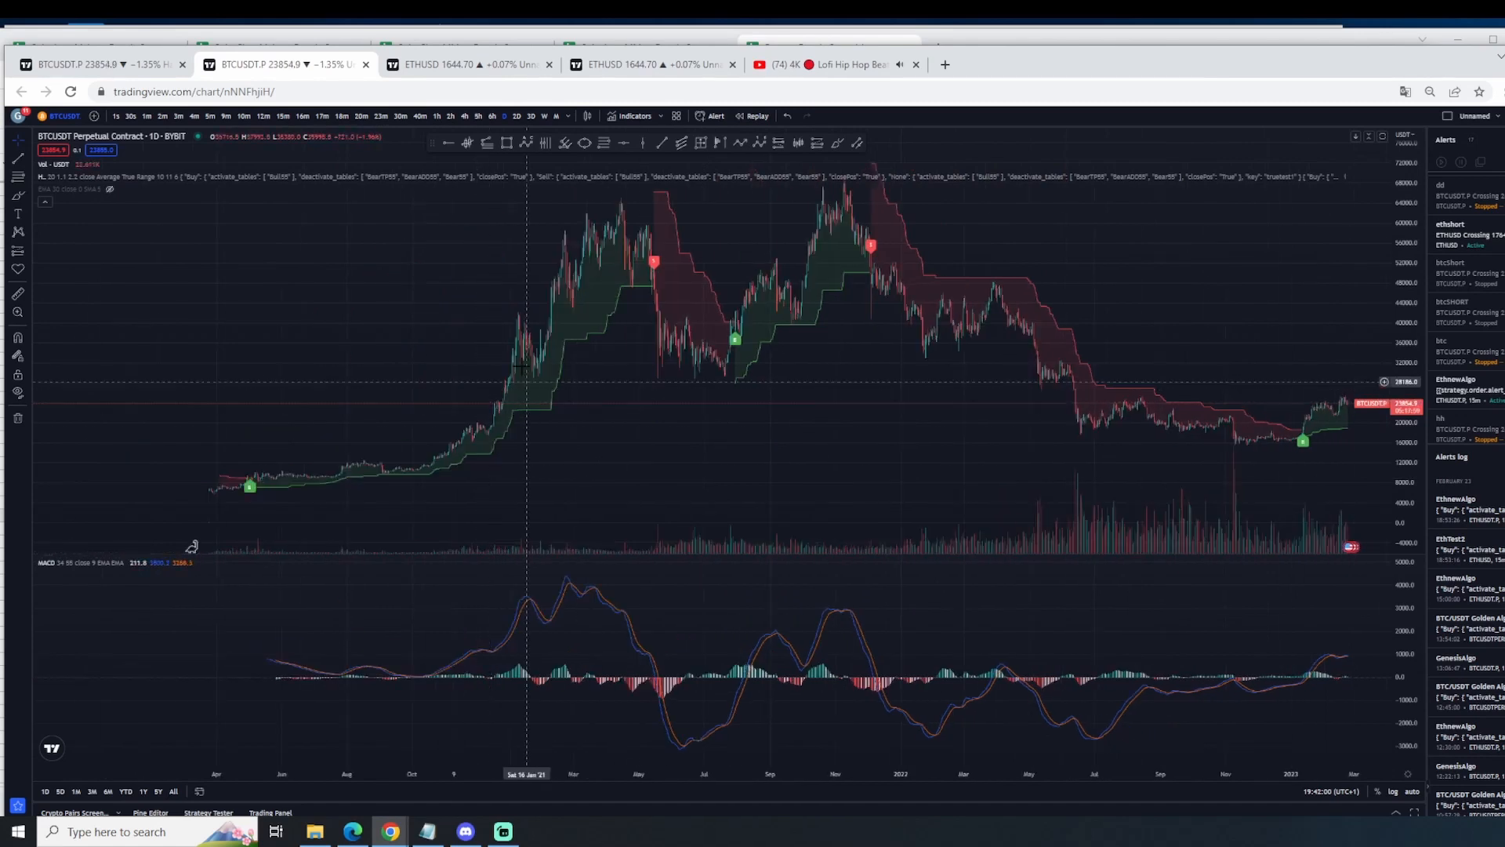
scroll(259, 407, "up", 2)
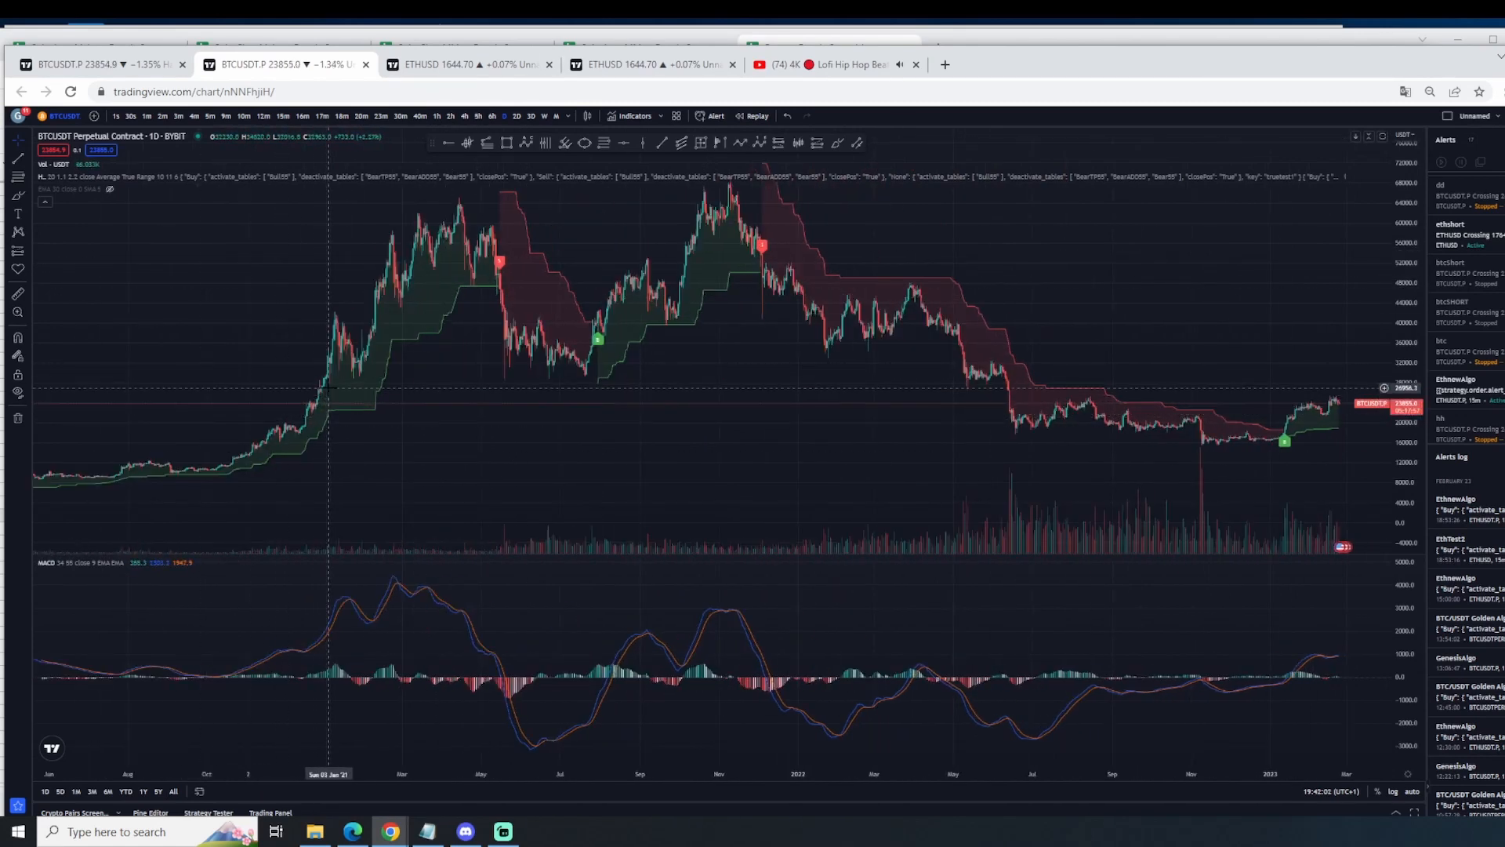
scroll(328, 382, "down", 2)
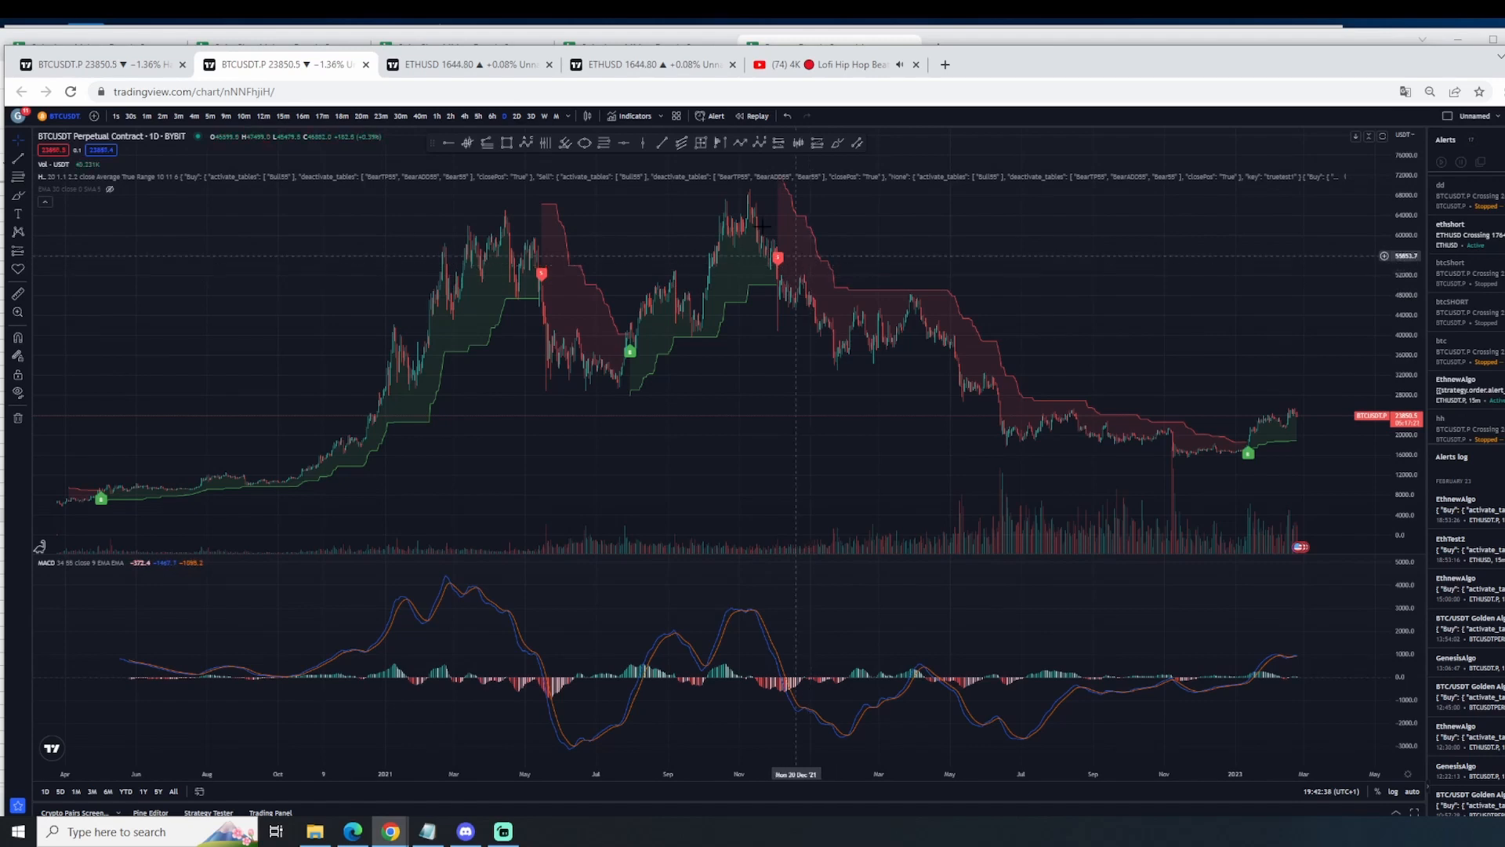
Step: Check the 15-minute ETHUSD chart and return to the daily BTCUSDT chart with its EMA shown
left_click(613, 71)
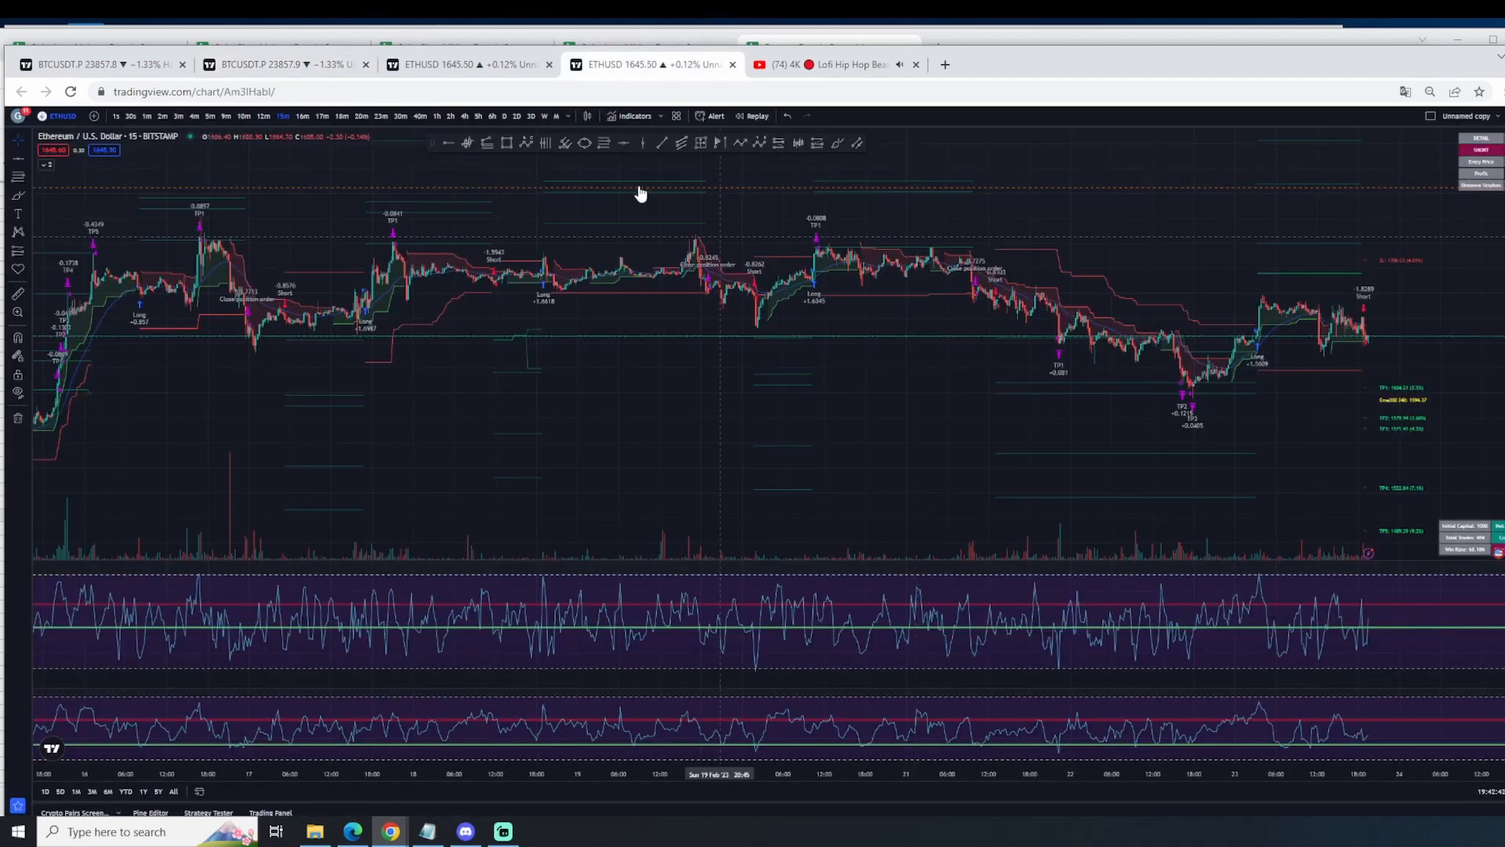
left_click(282, 65)
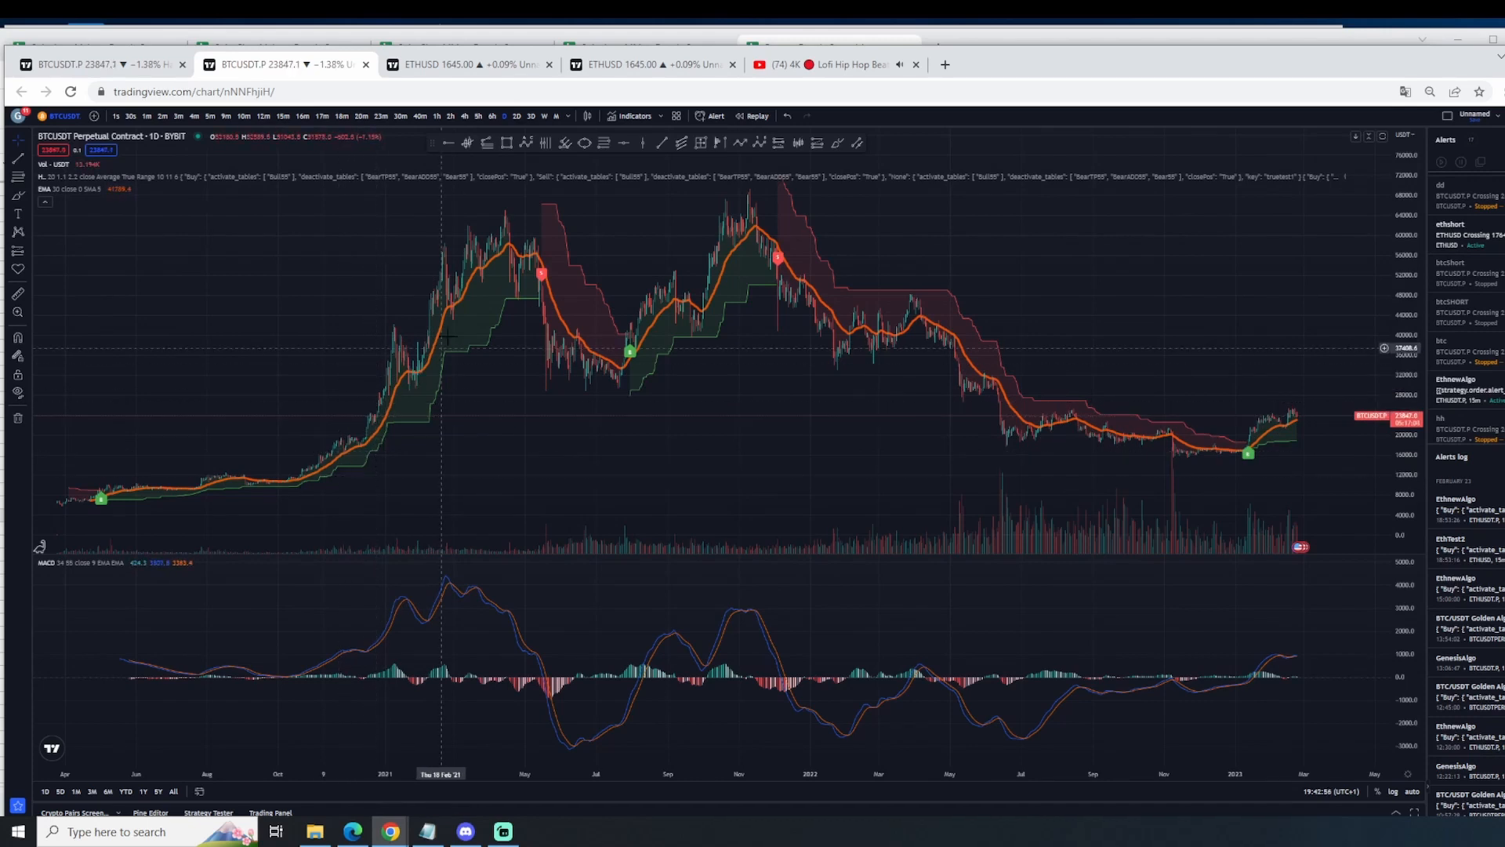
Step: Open the ETHUSD chart with the newGenesisAlgo backtest report, inspect its older signals, and view the strategy's settings
left_click(455, 65)
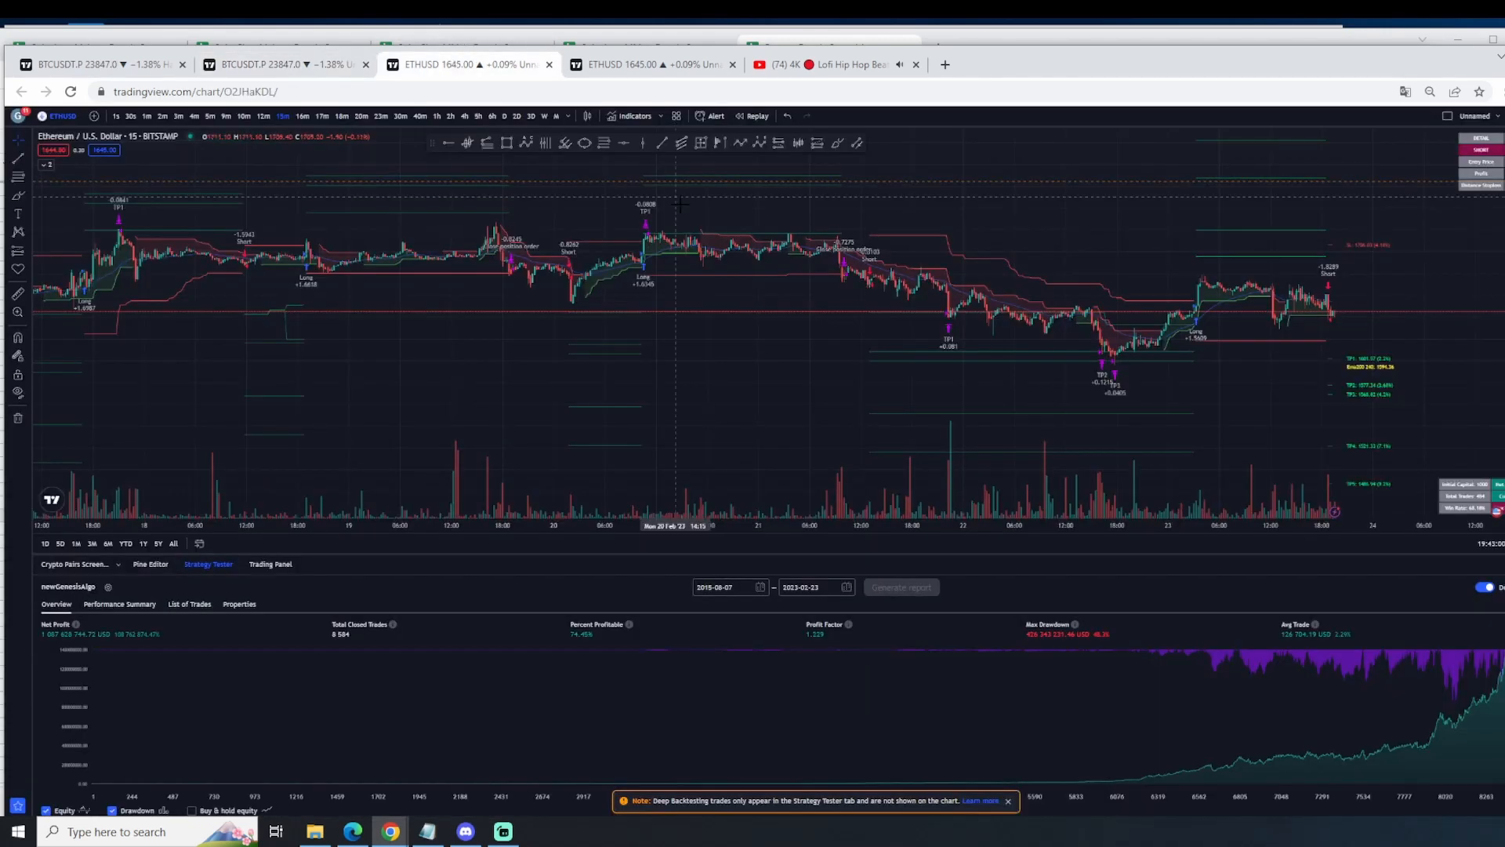
scroll(680, 204, "down", 8)
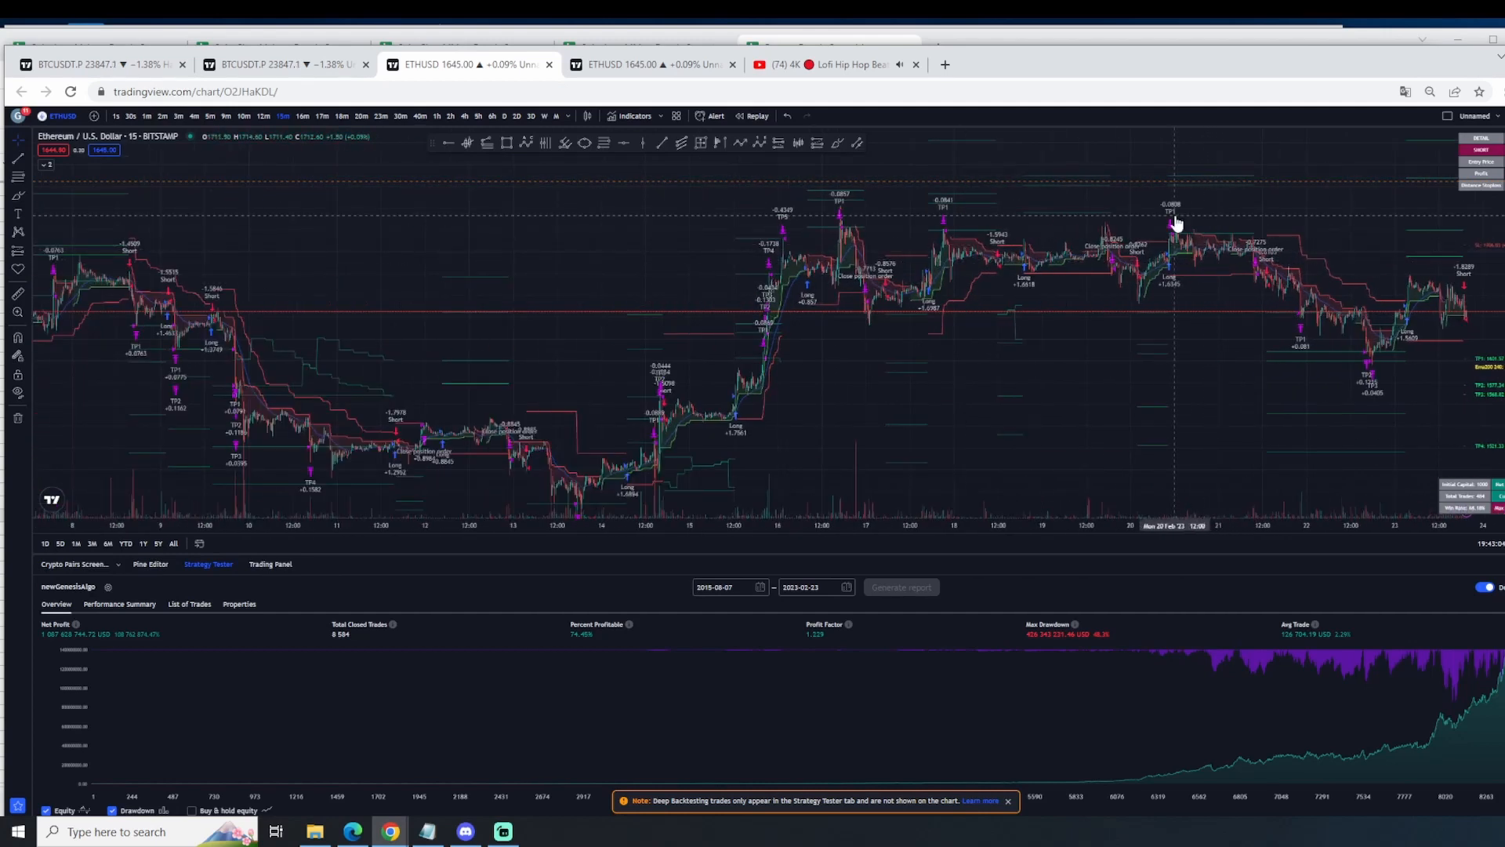
double_click(1175, 223)
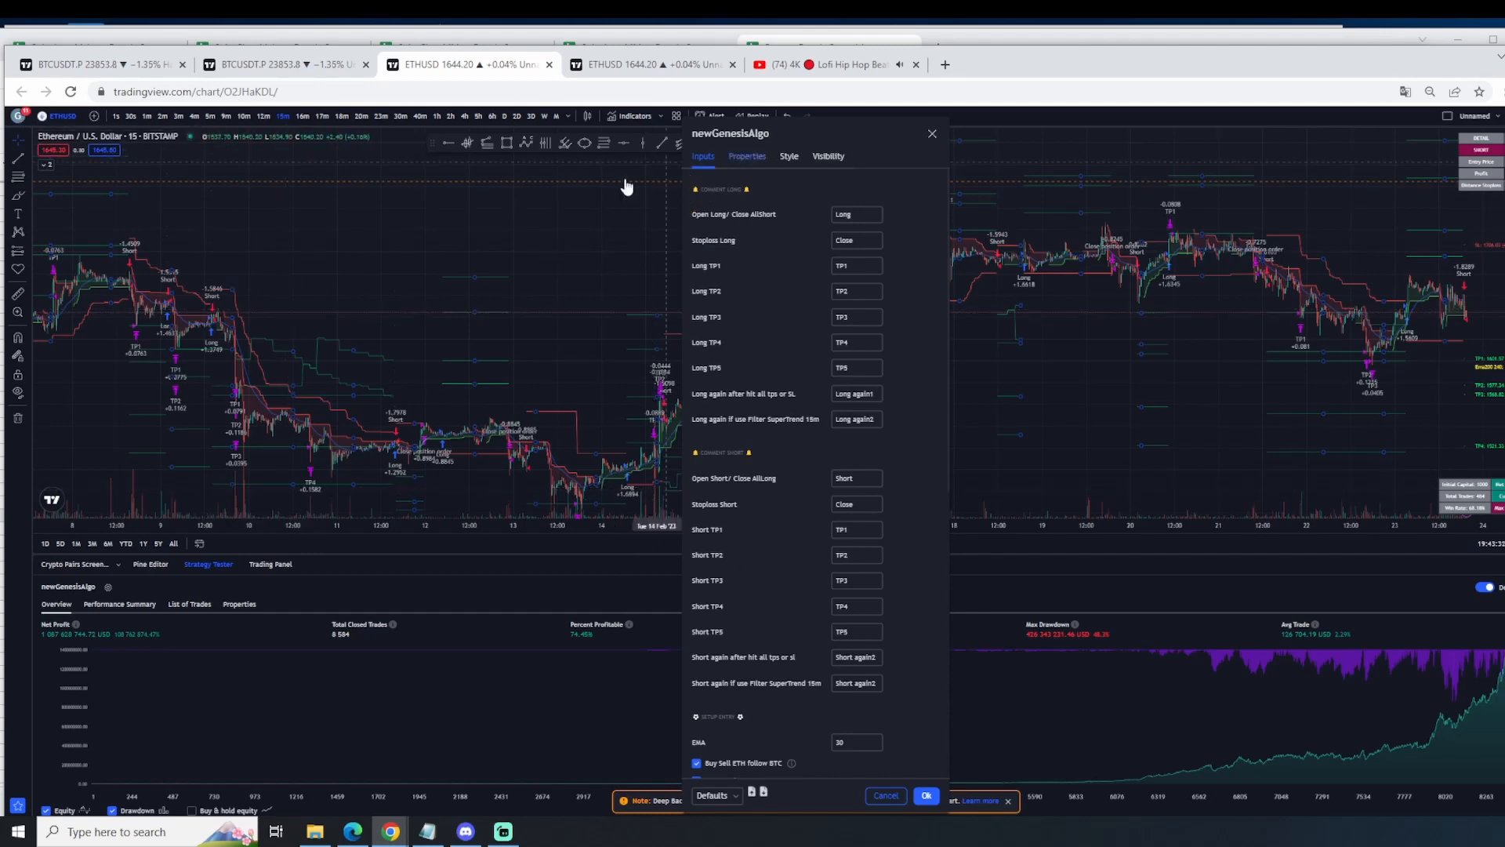
key("Escape")
Step: Look through the invite-only scripts in the indicator library to locate newGenesisAlgo, and close the library
left_click(616, 118)
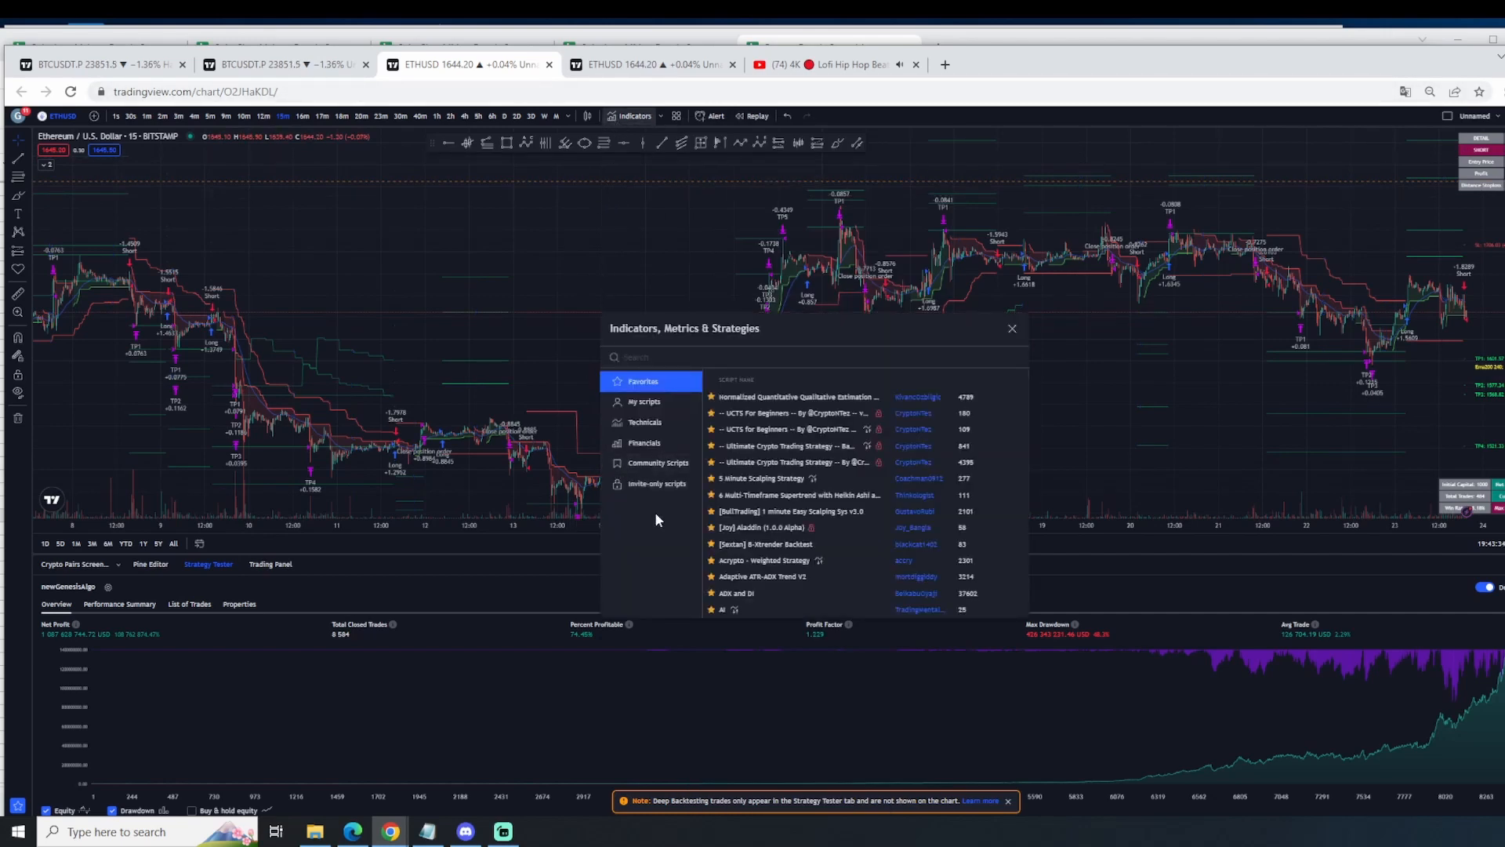
left_click(654, 483)
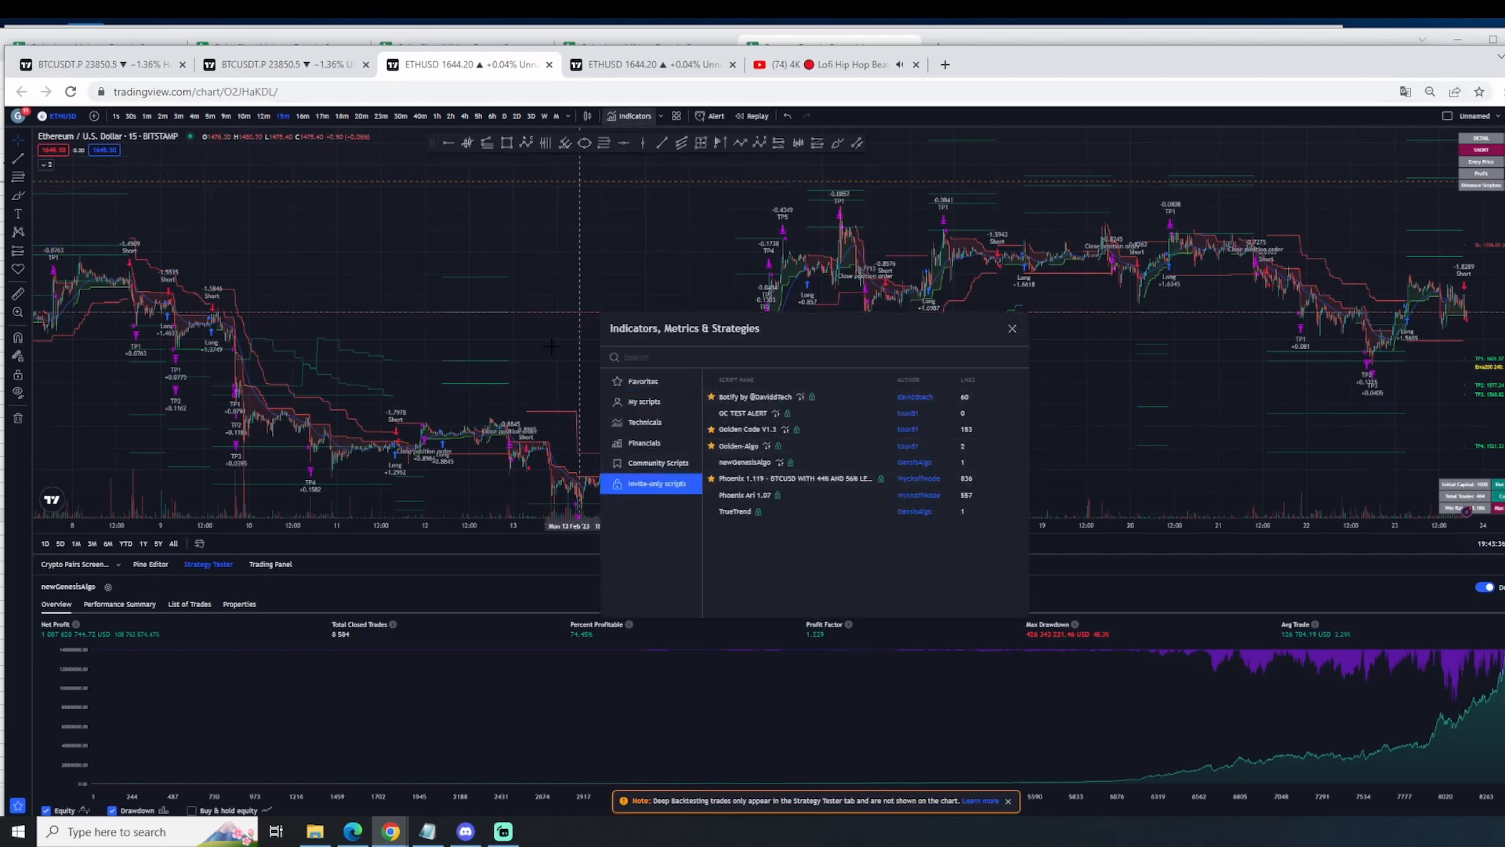
key("Escape")
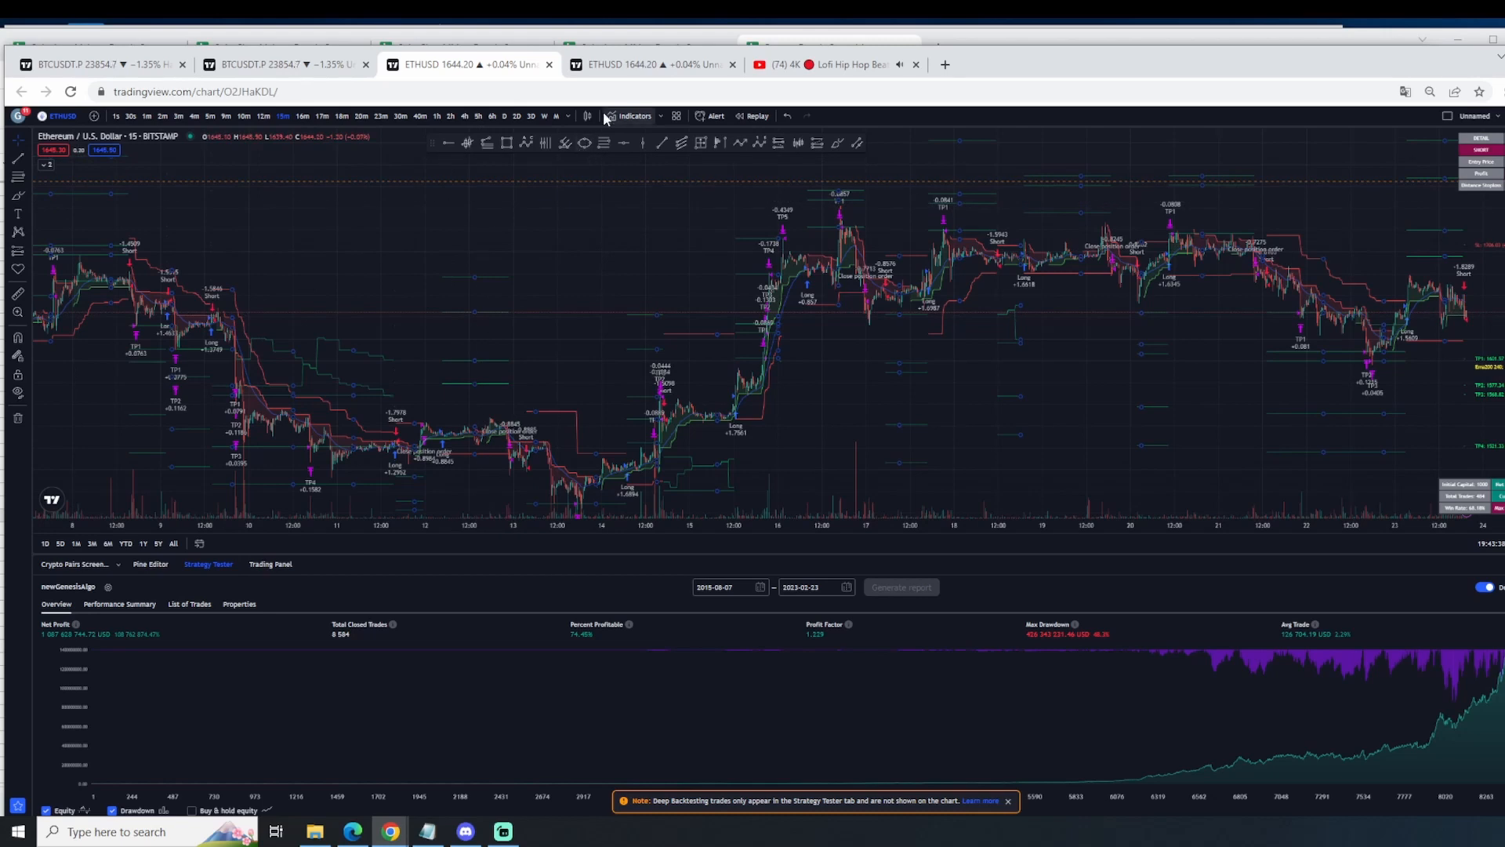
left_click(631, 116)
left_click(651, 483)
key("Escape")
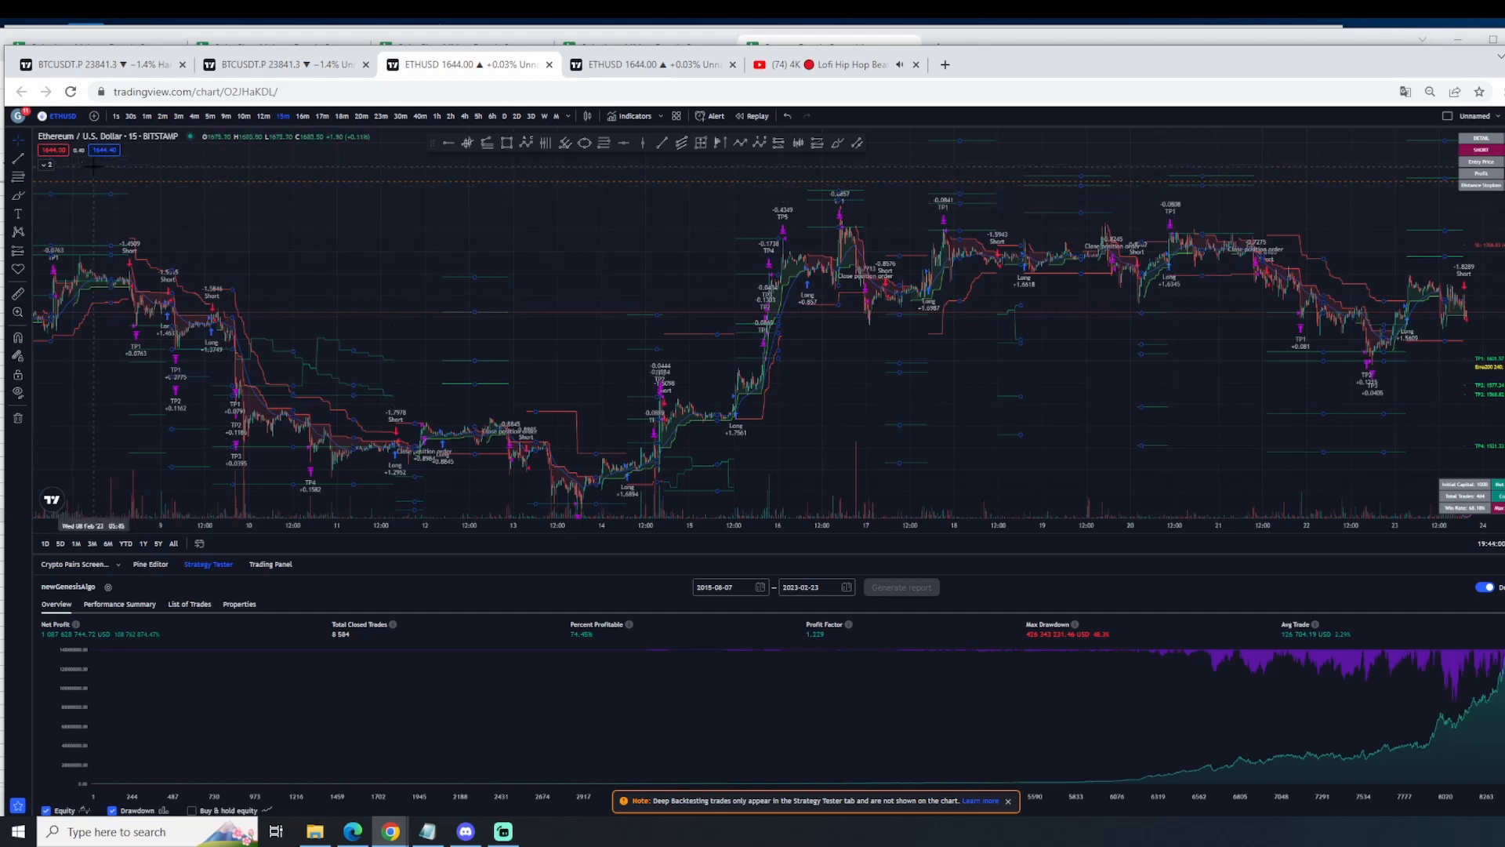
Step: Expand the chart's indicator legend and view the newGenesisAlgo settings from its entry
left_click(46, 166)
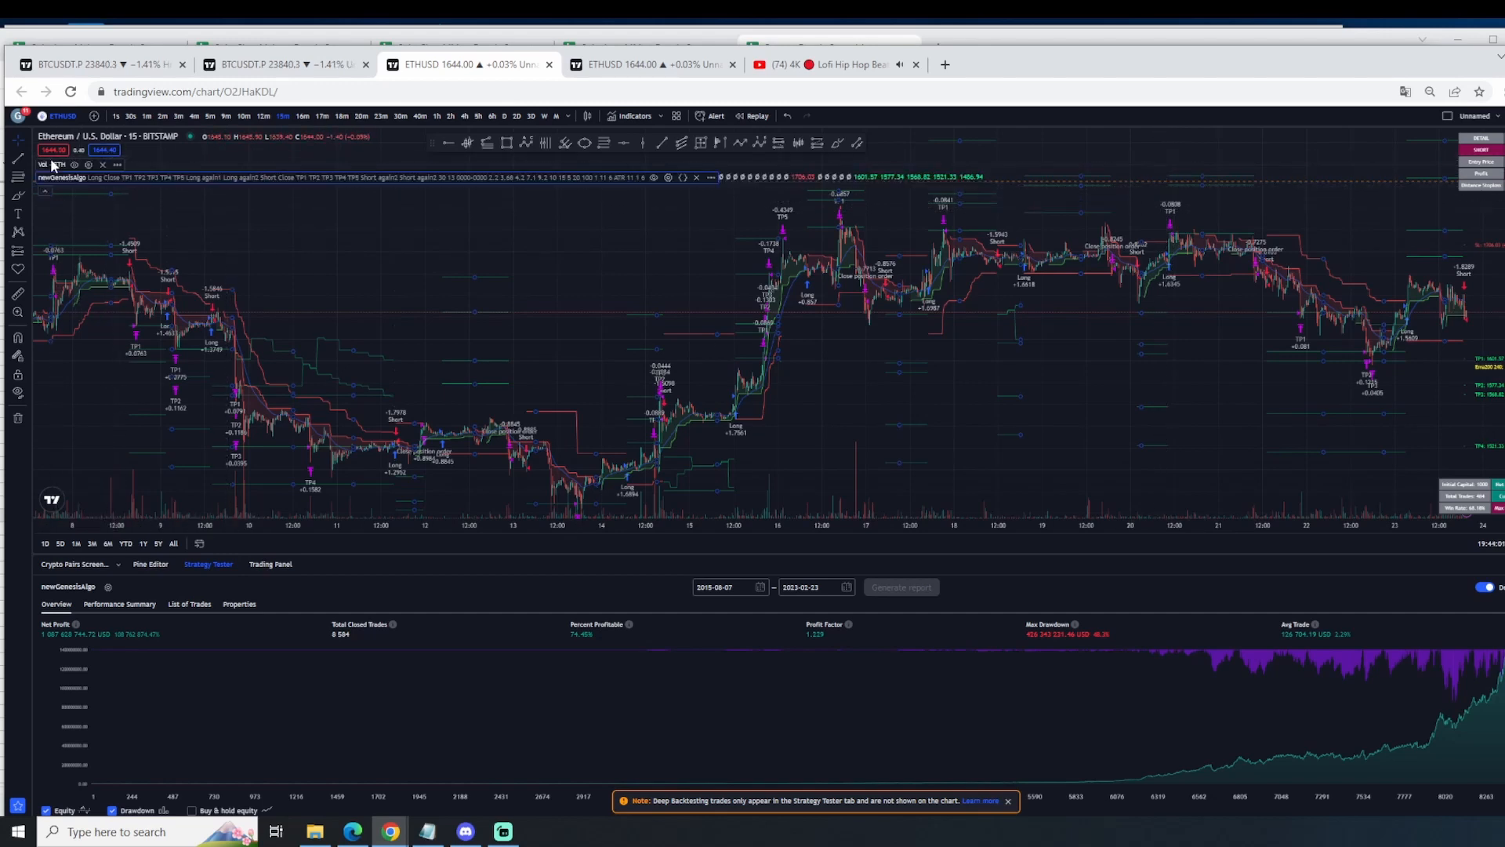
left_click(669, 178)
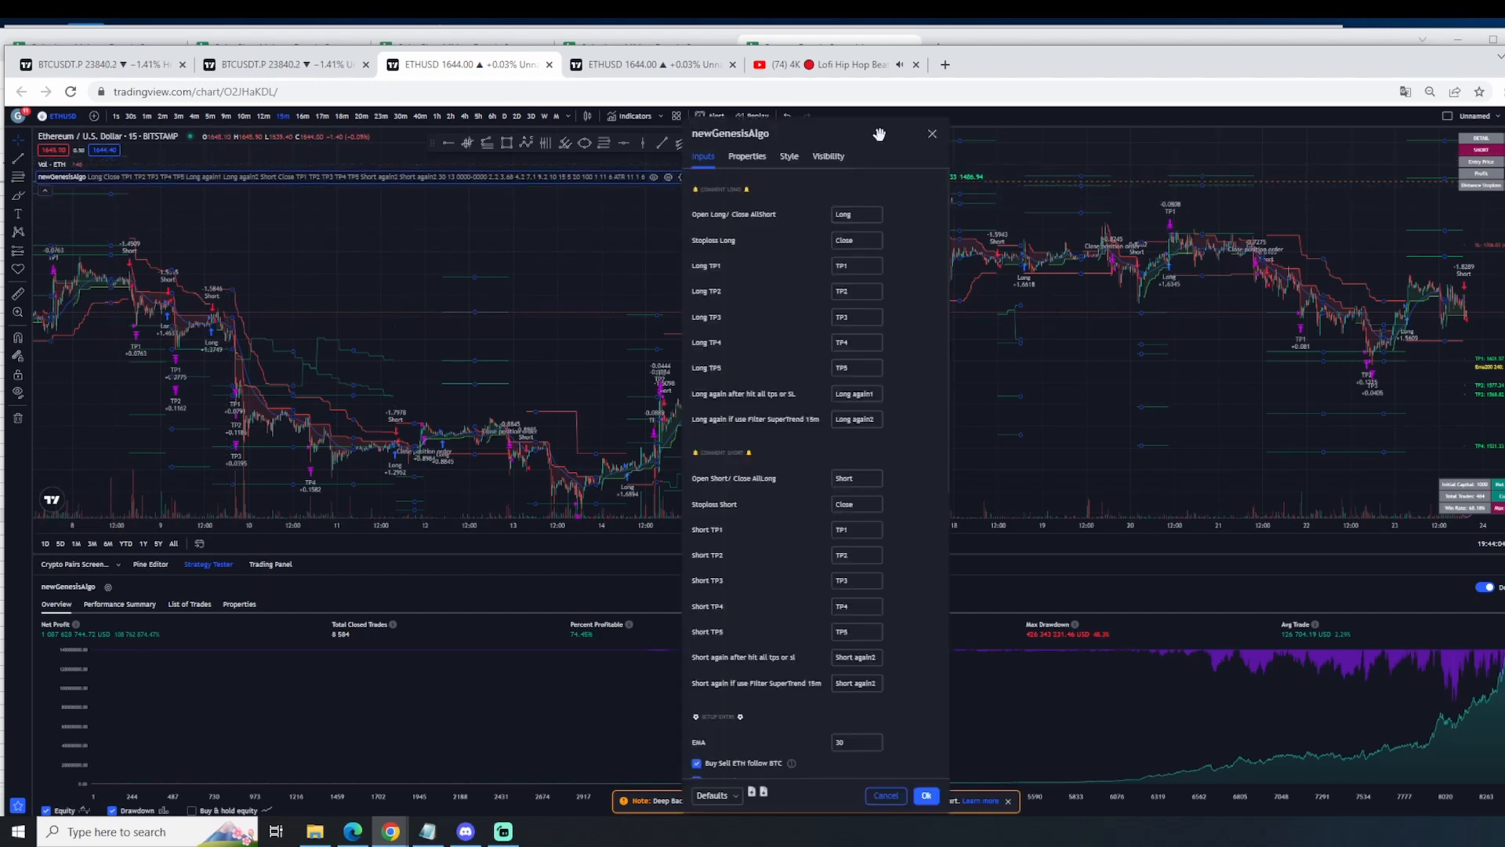
left_click(931, 138)
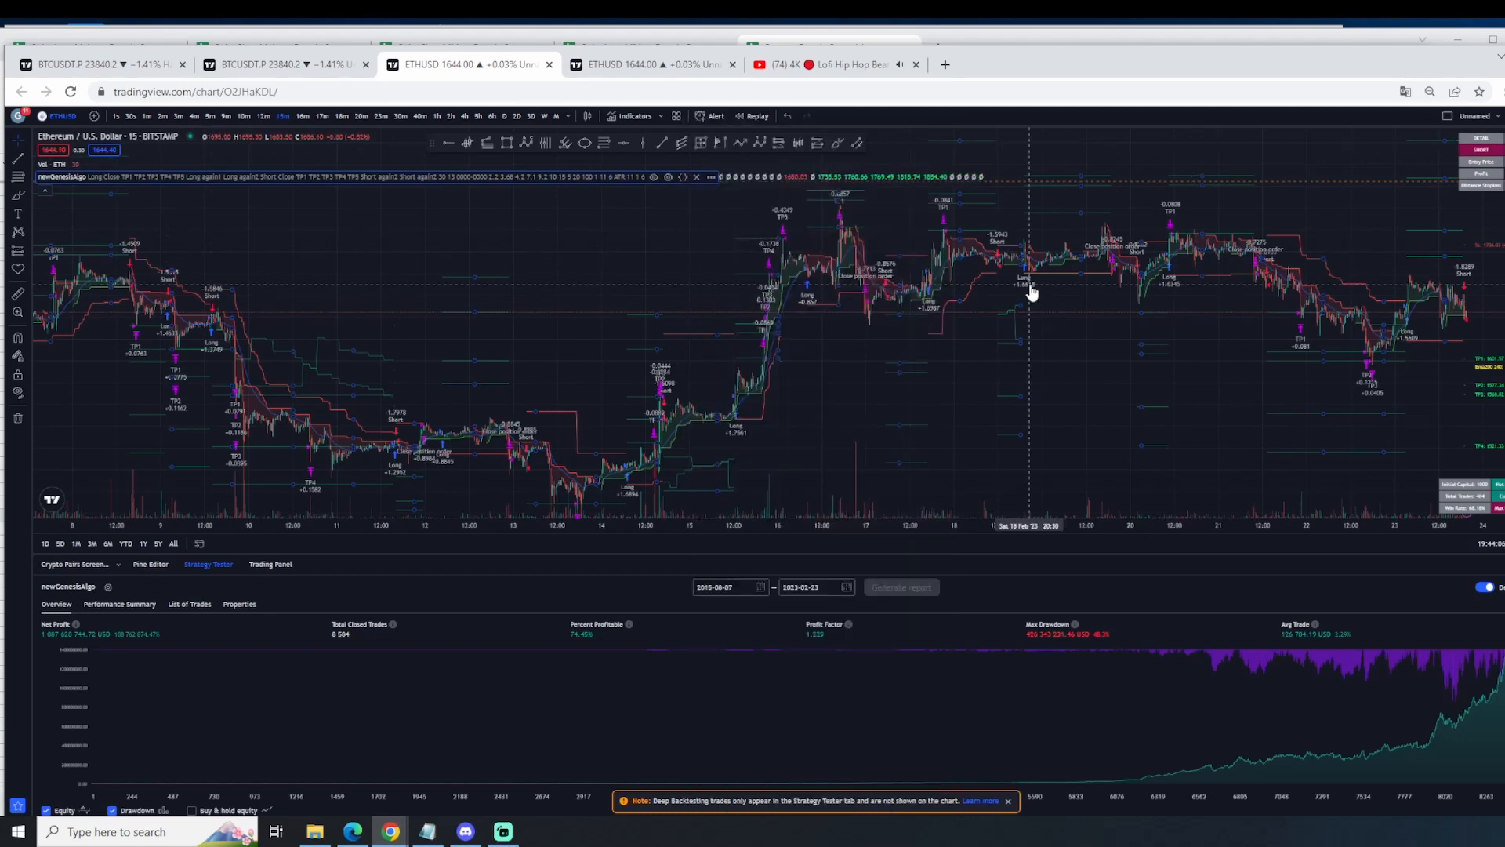
Step: Open the newGenesisAlgo settings from the chart and review the long and short comments and the entry setup inputs
double_click(1031, 290)
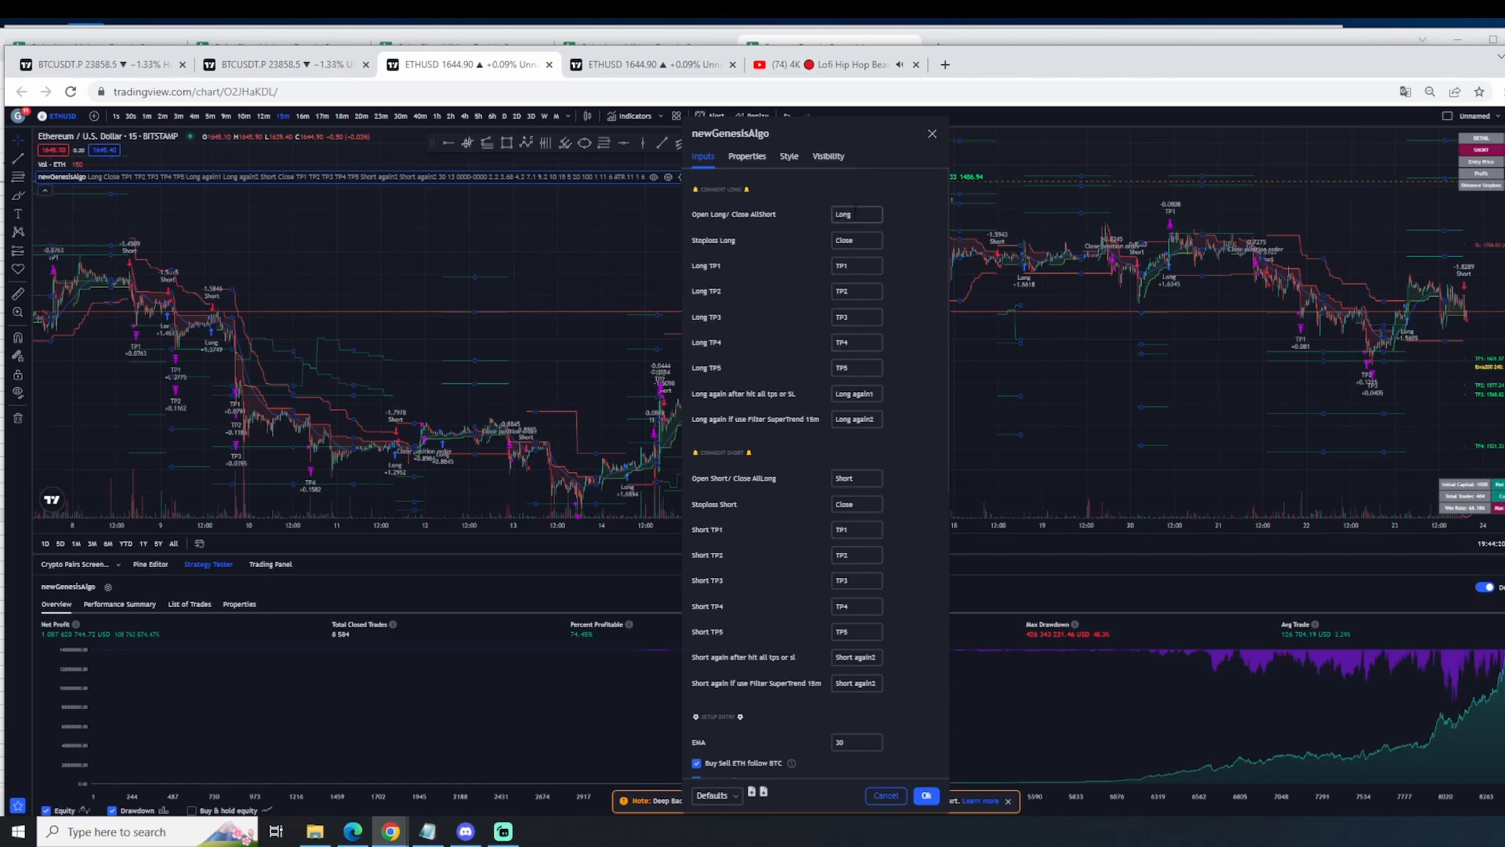
left_click(855, 214)
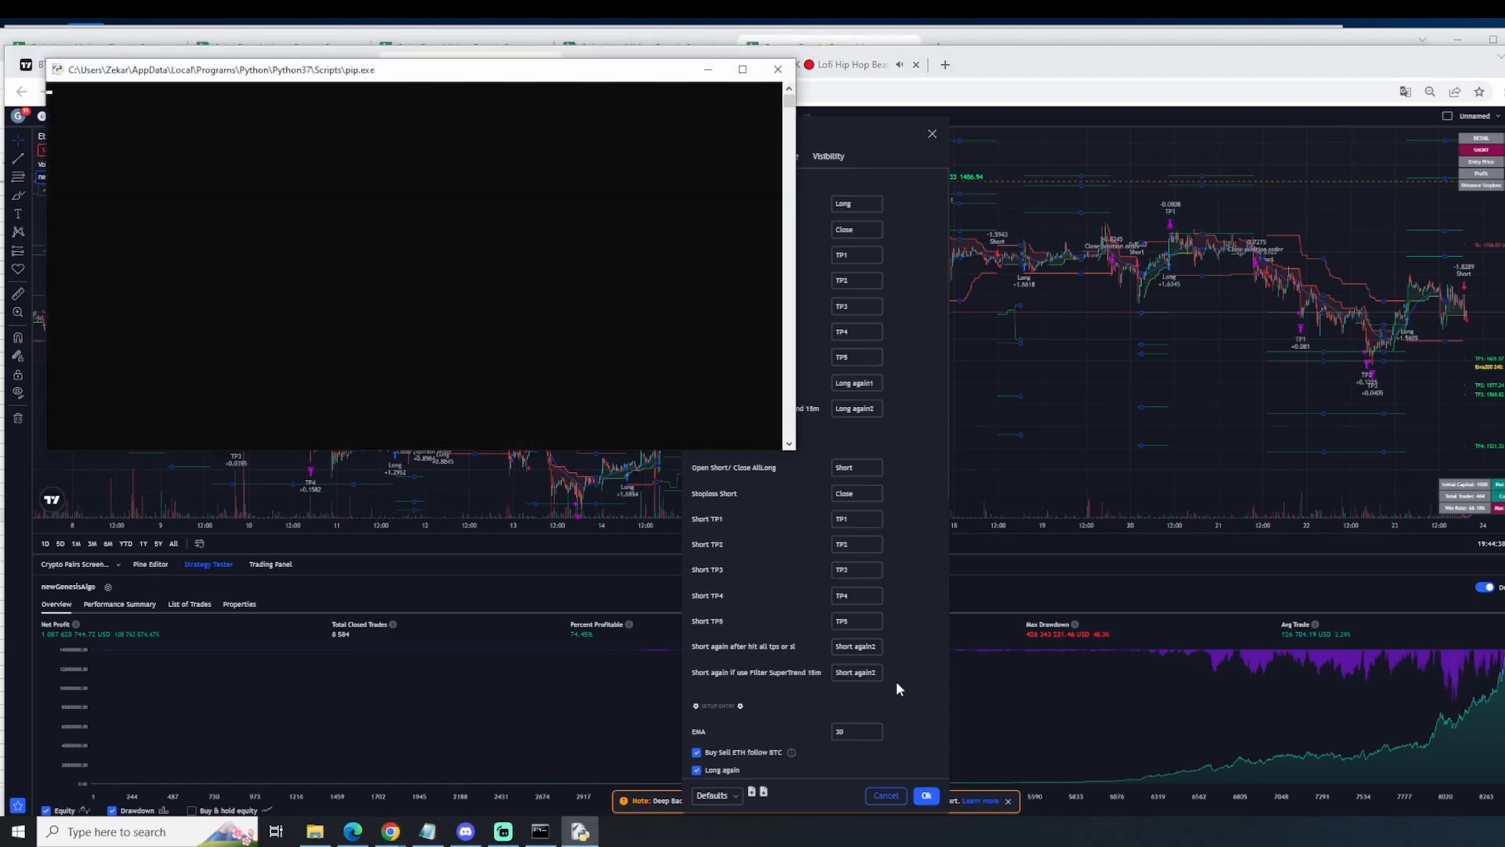
scroll(896, 680, "down", 3)
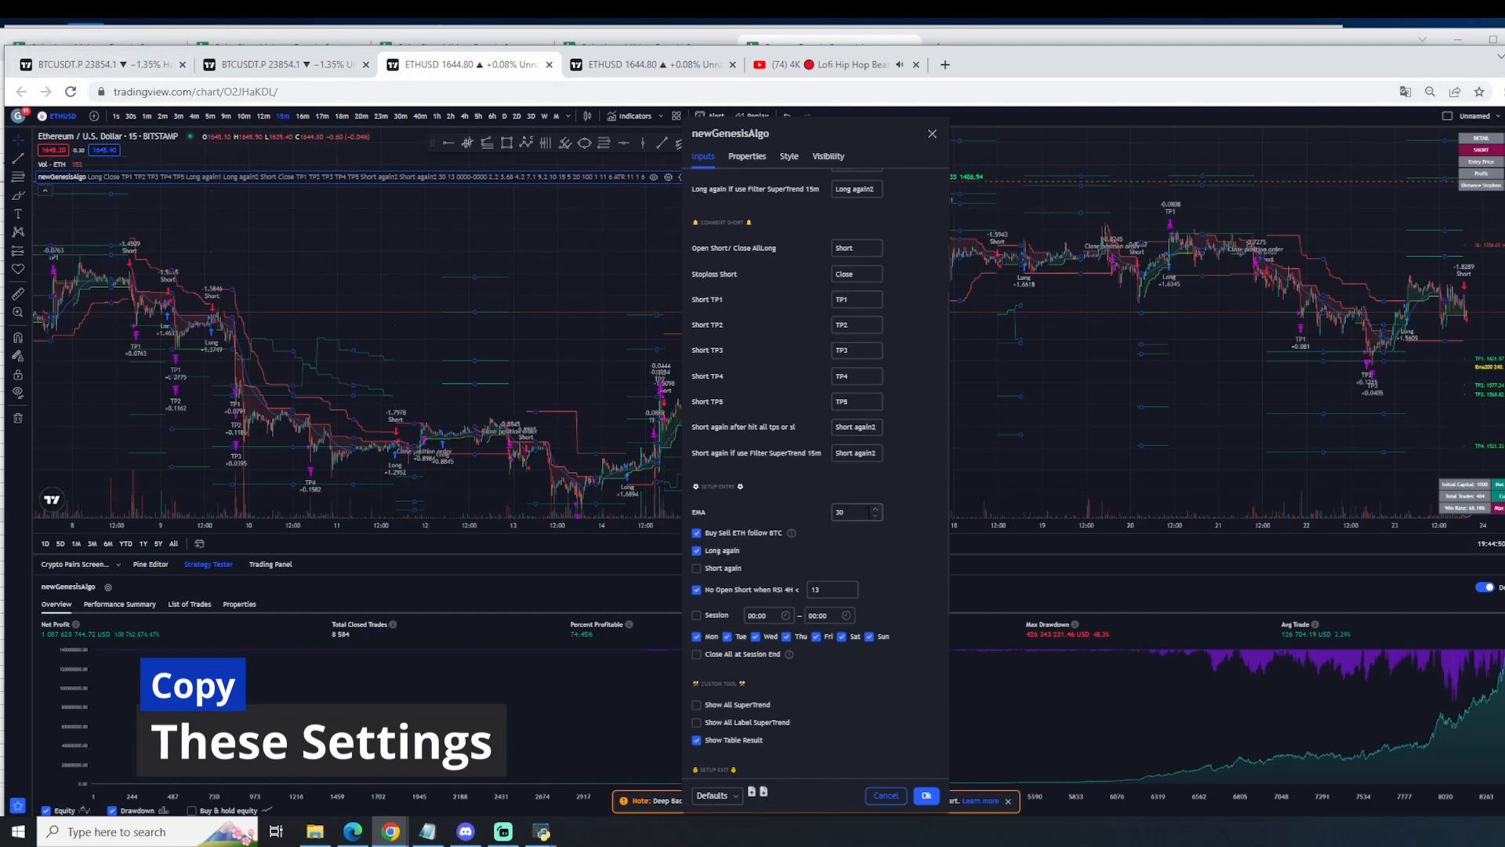
left_click(852, 514)
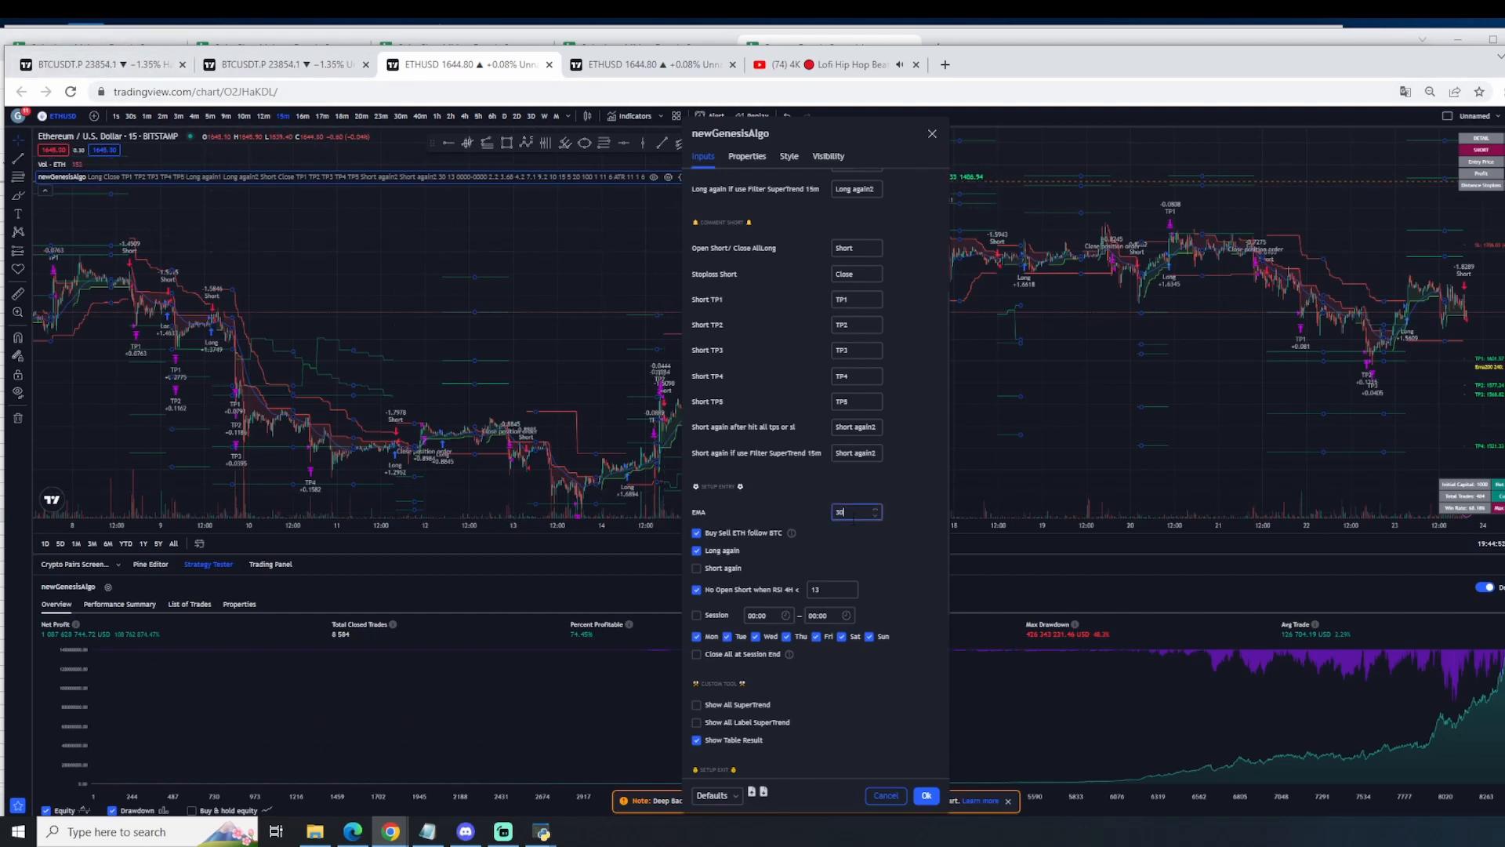
left_click(837, 552)
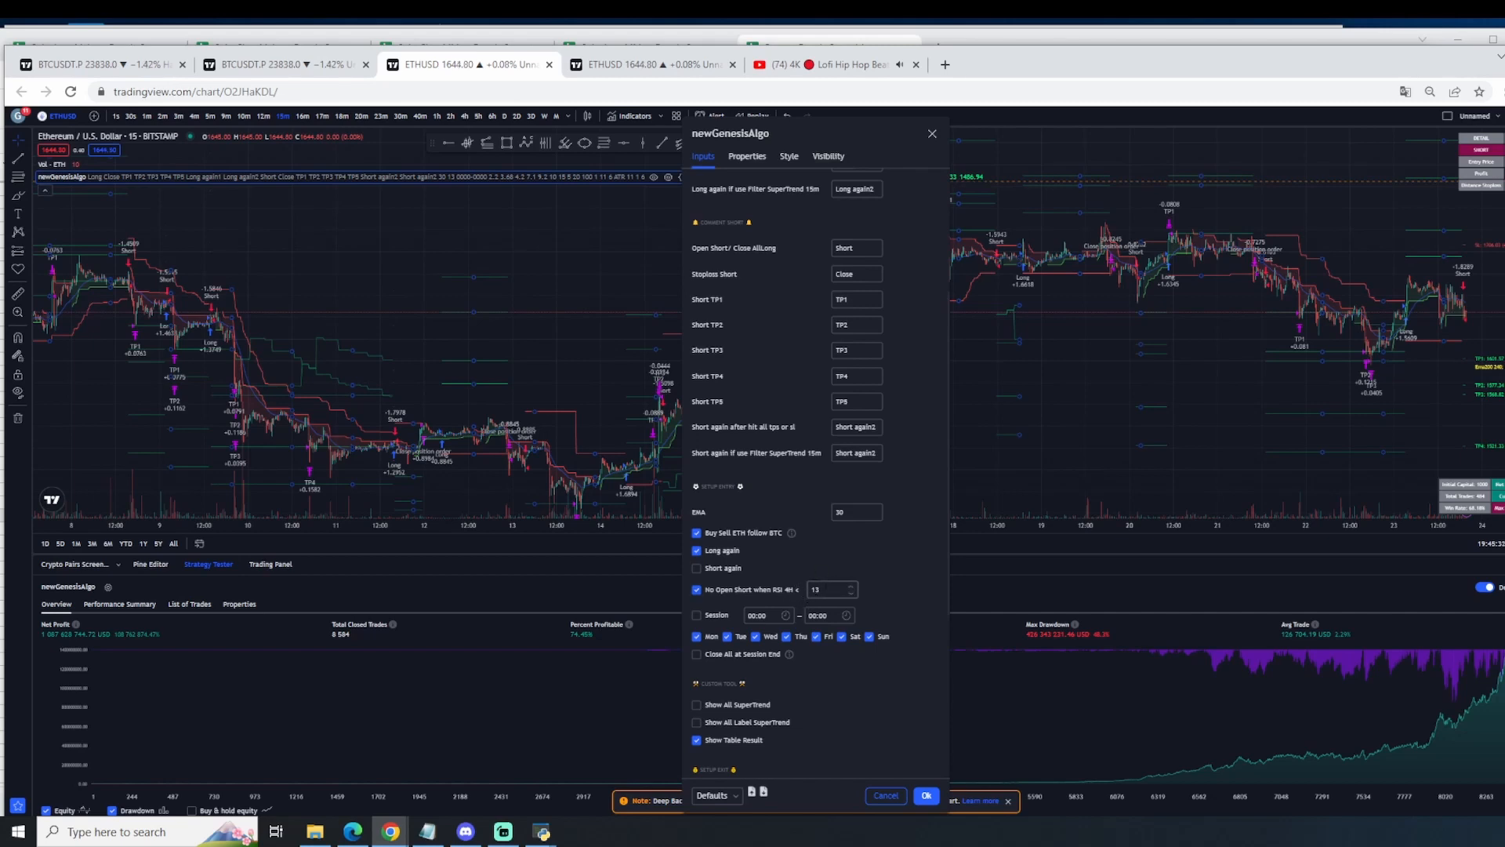
scroll(751, 589, "down", 1)
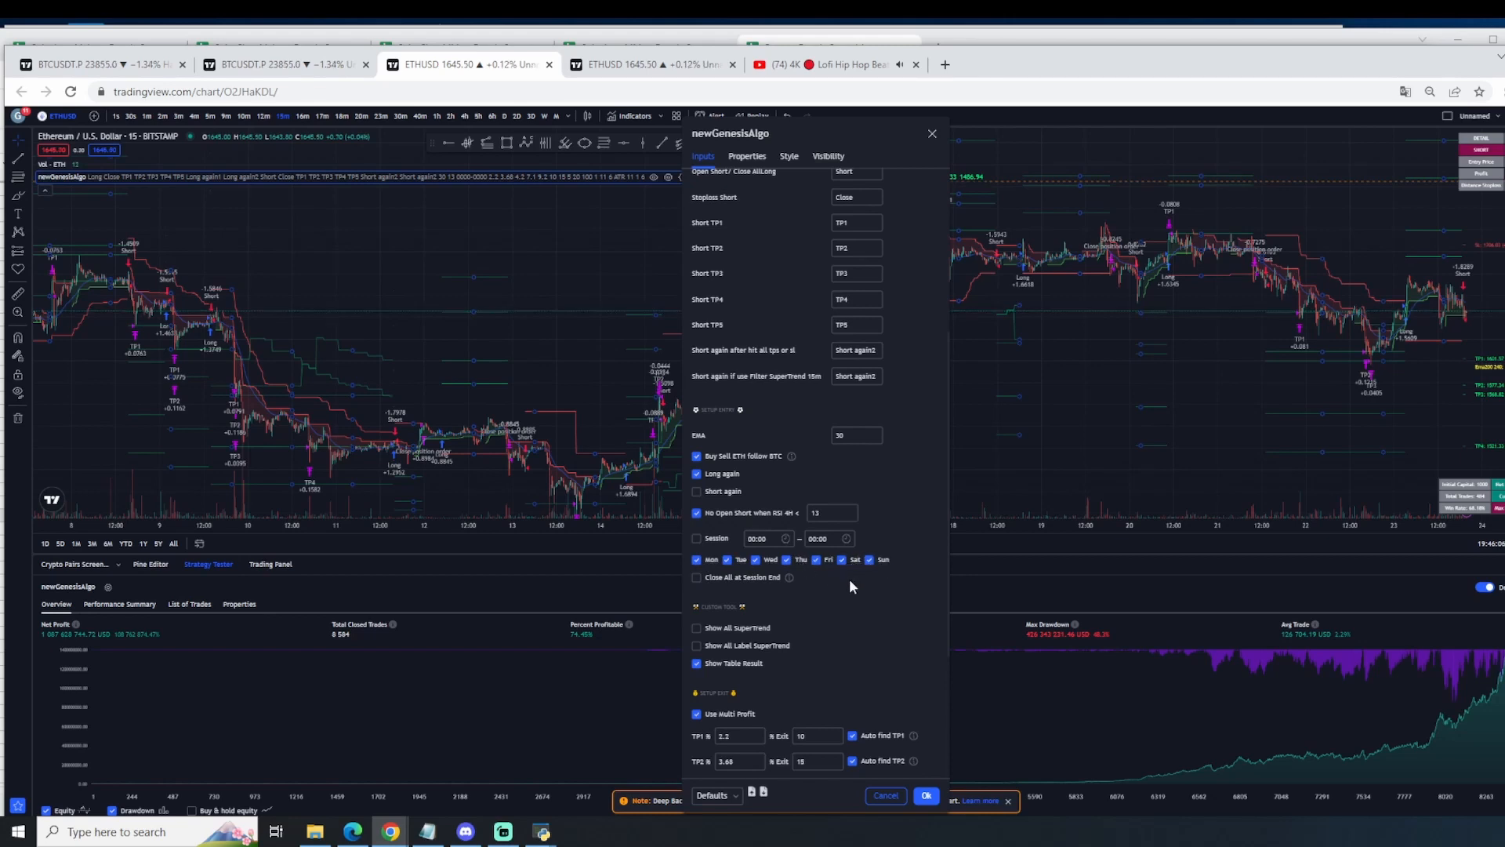
Step: Review the exit setup inputs, covering the TP1 to TP5 percentages, exit sizes, and ATR-based stoploss
scroll(849, 579, "down", 3)
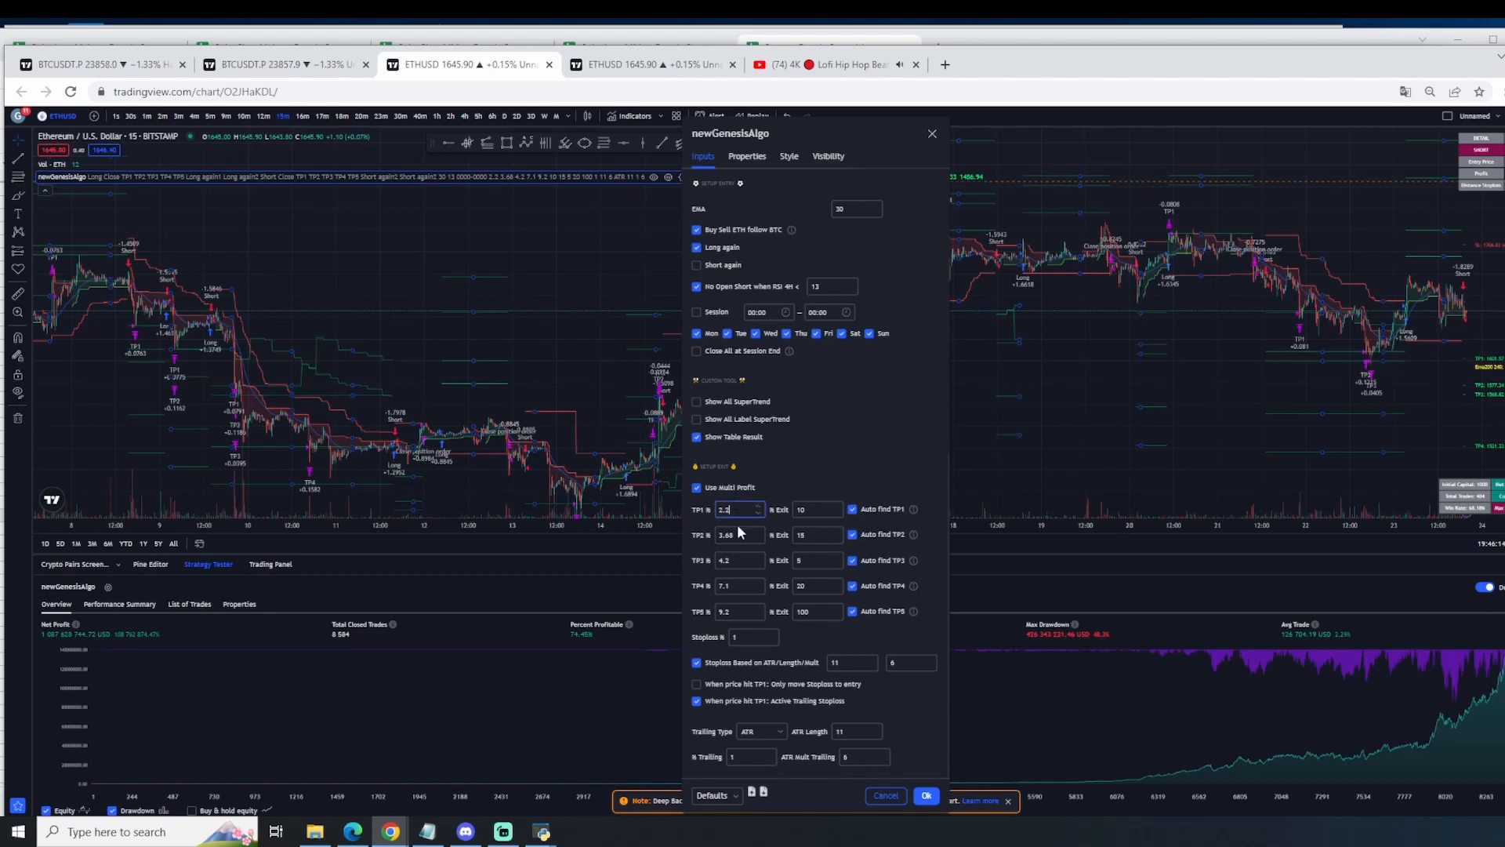
left_click(738, 559)
left_click(738, 585)
left_click(743, 612)
left_click(818, 511)
left_click(843, 663)
scroll(818, 704, "up", 5)
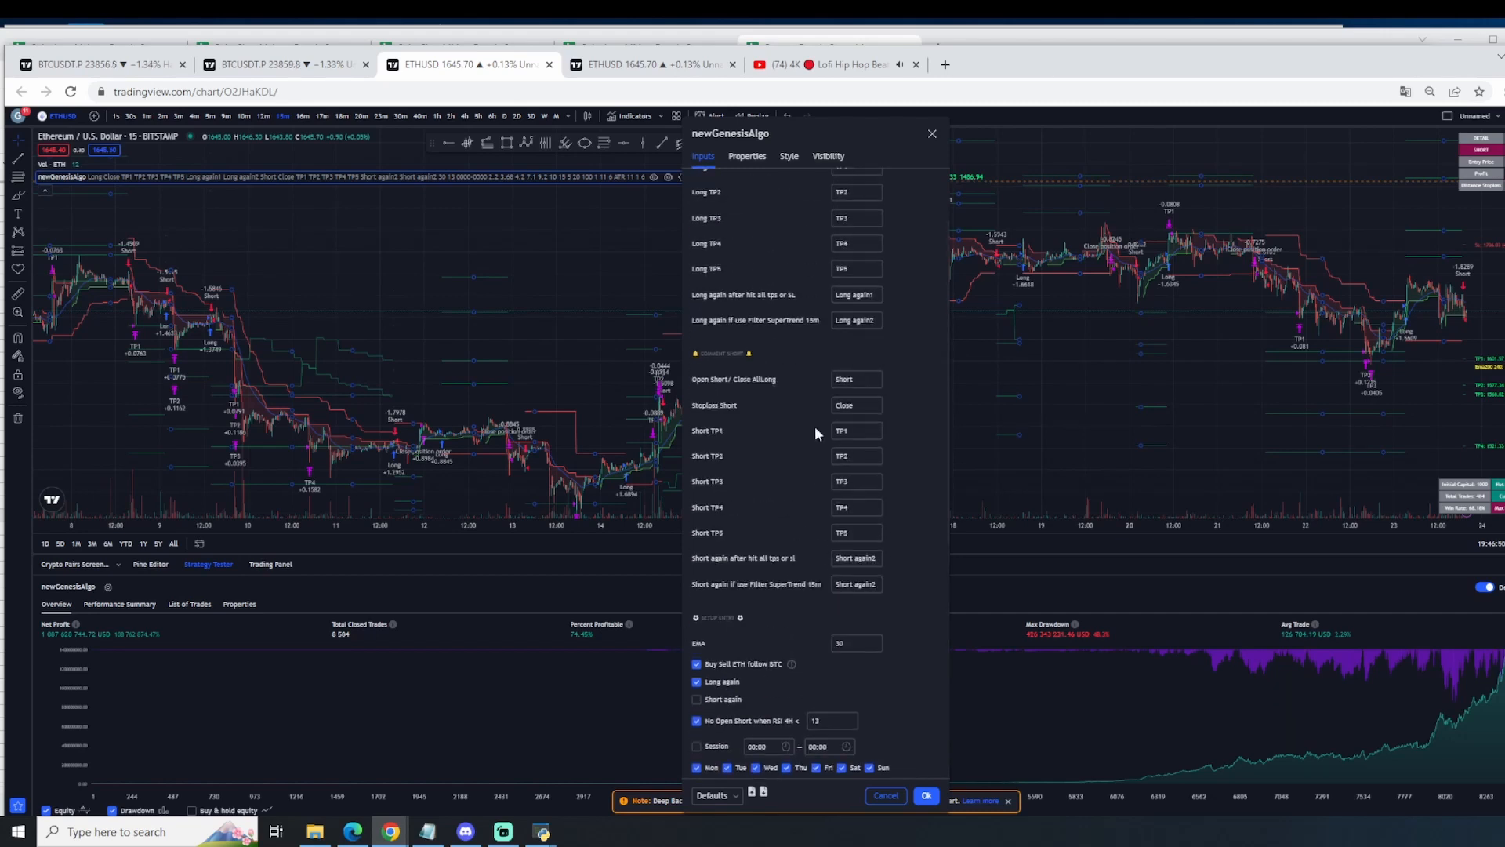
scroll(815, 427, "up", 2)
Step: Check the commission and order size in the strategy's properties, recheck its inputs, and close the settings
left_click(755, 159)
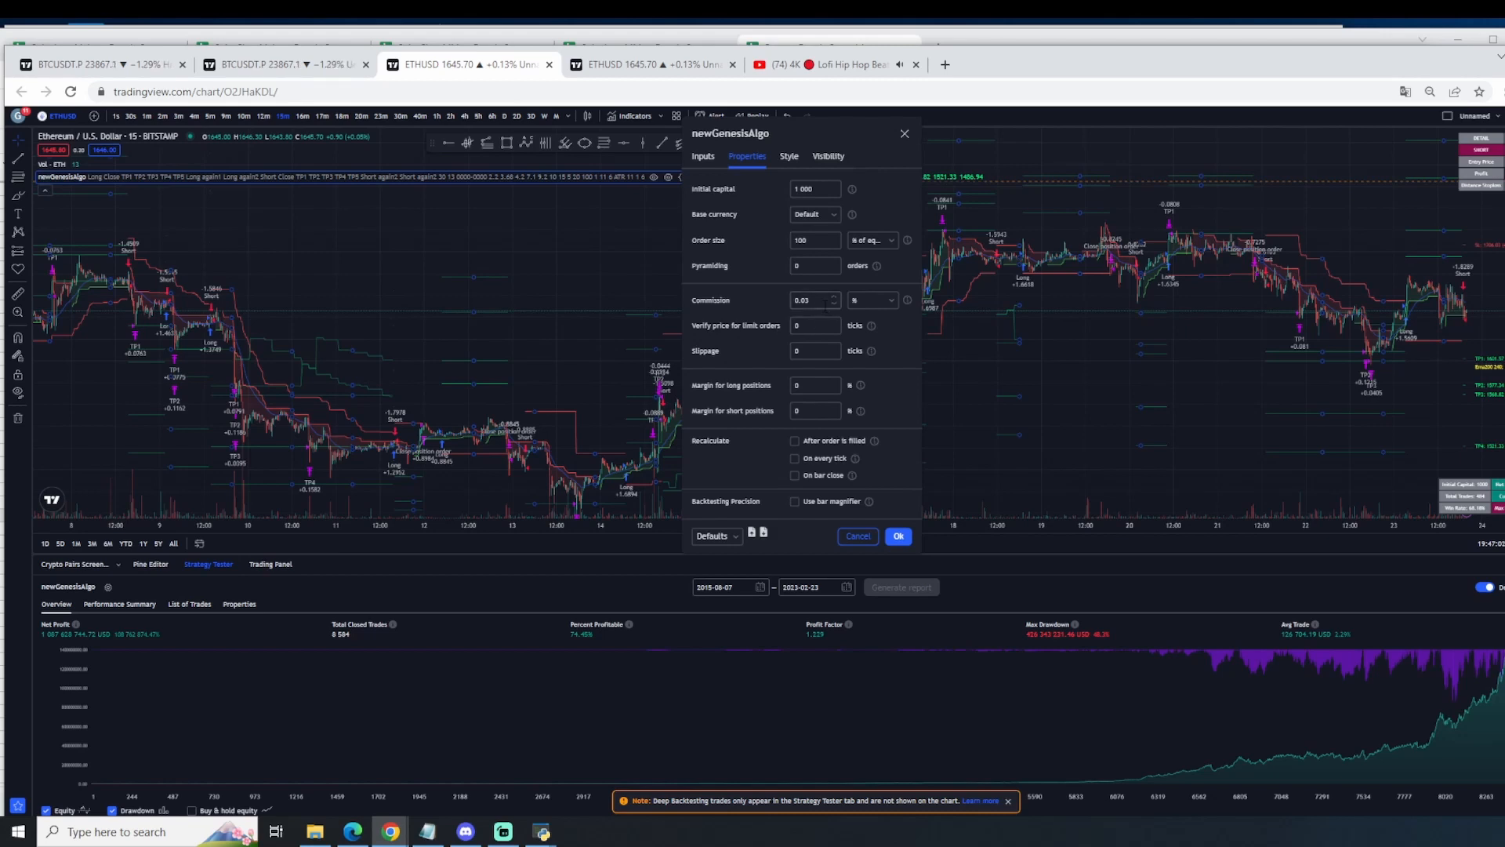
left_click_drag(826, 306, 787, 306)
double_click(797, 241)
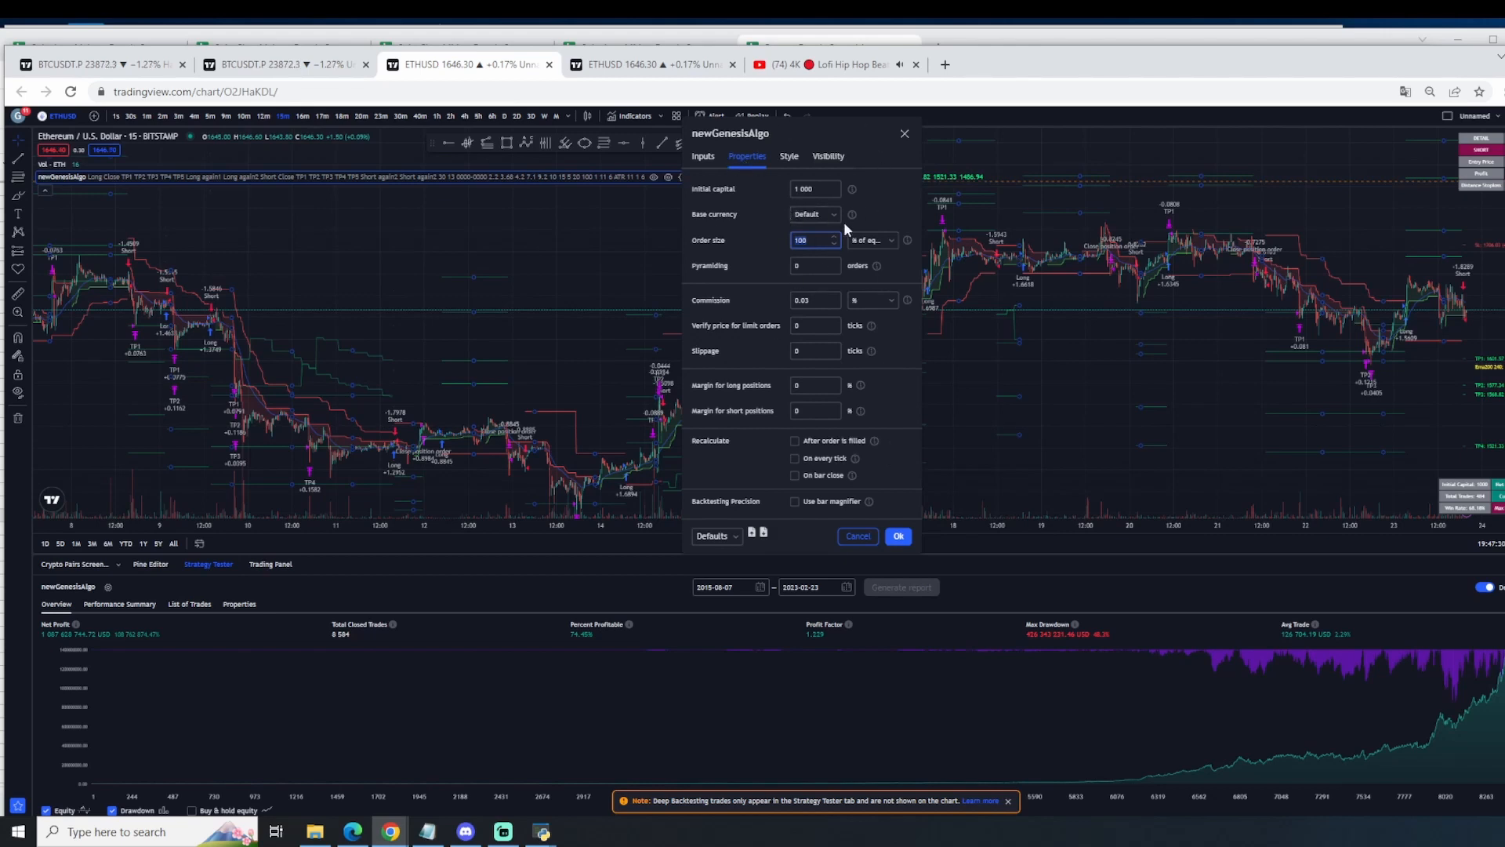
left_click(694, 155)
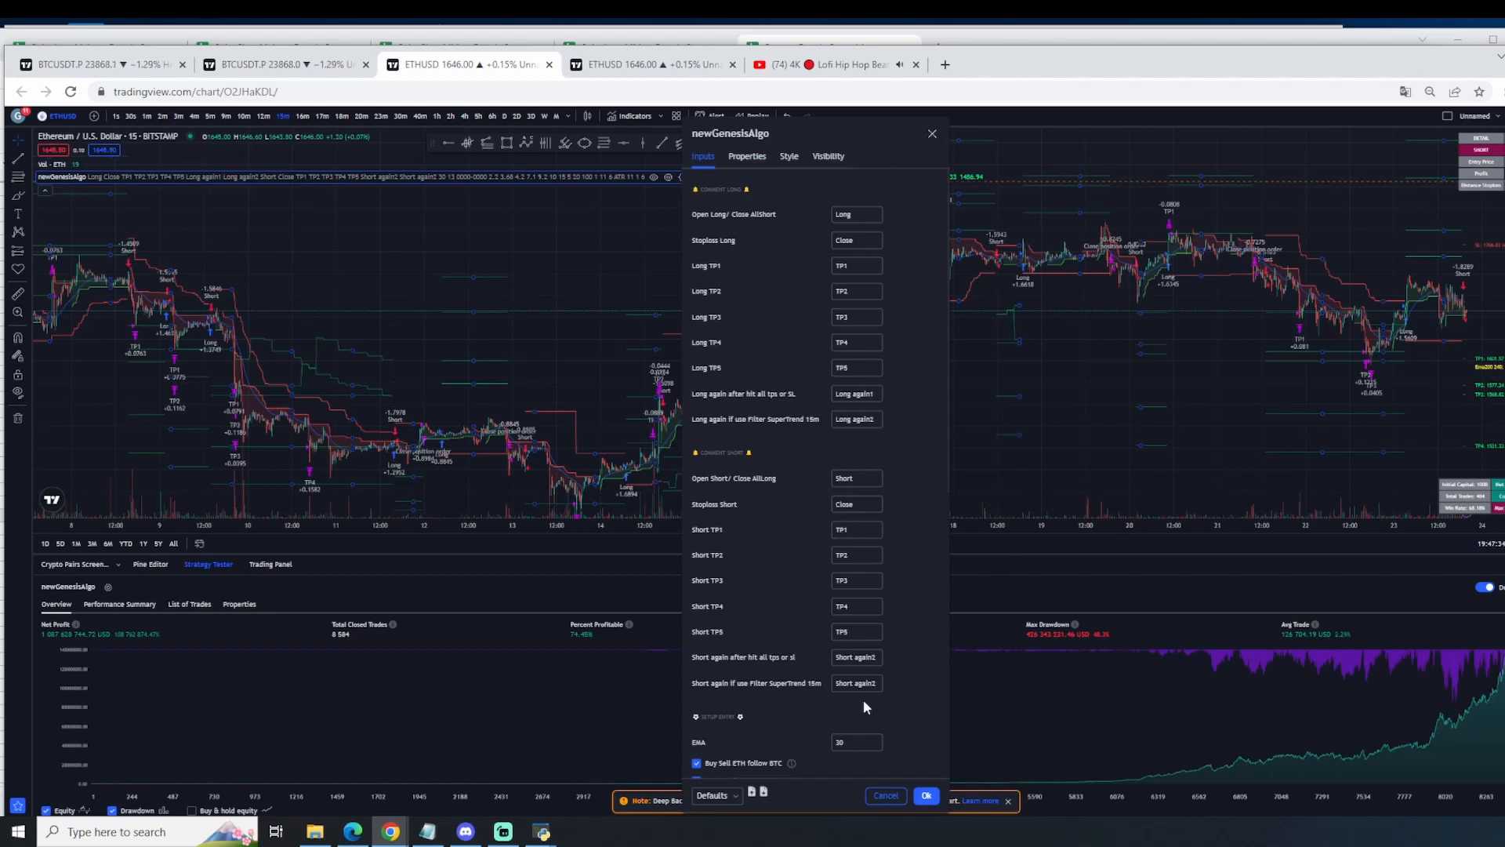
scroll(863, 700, "down", 1)
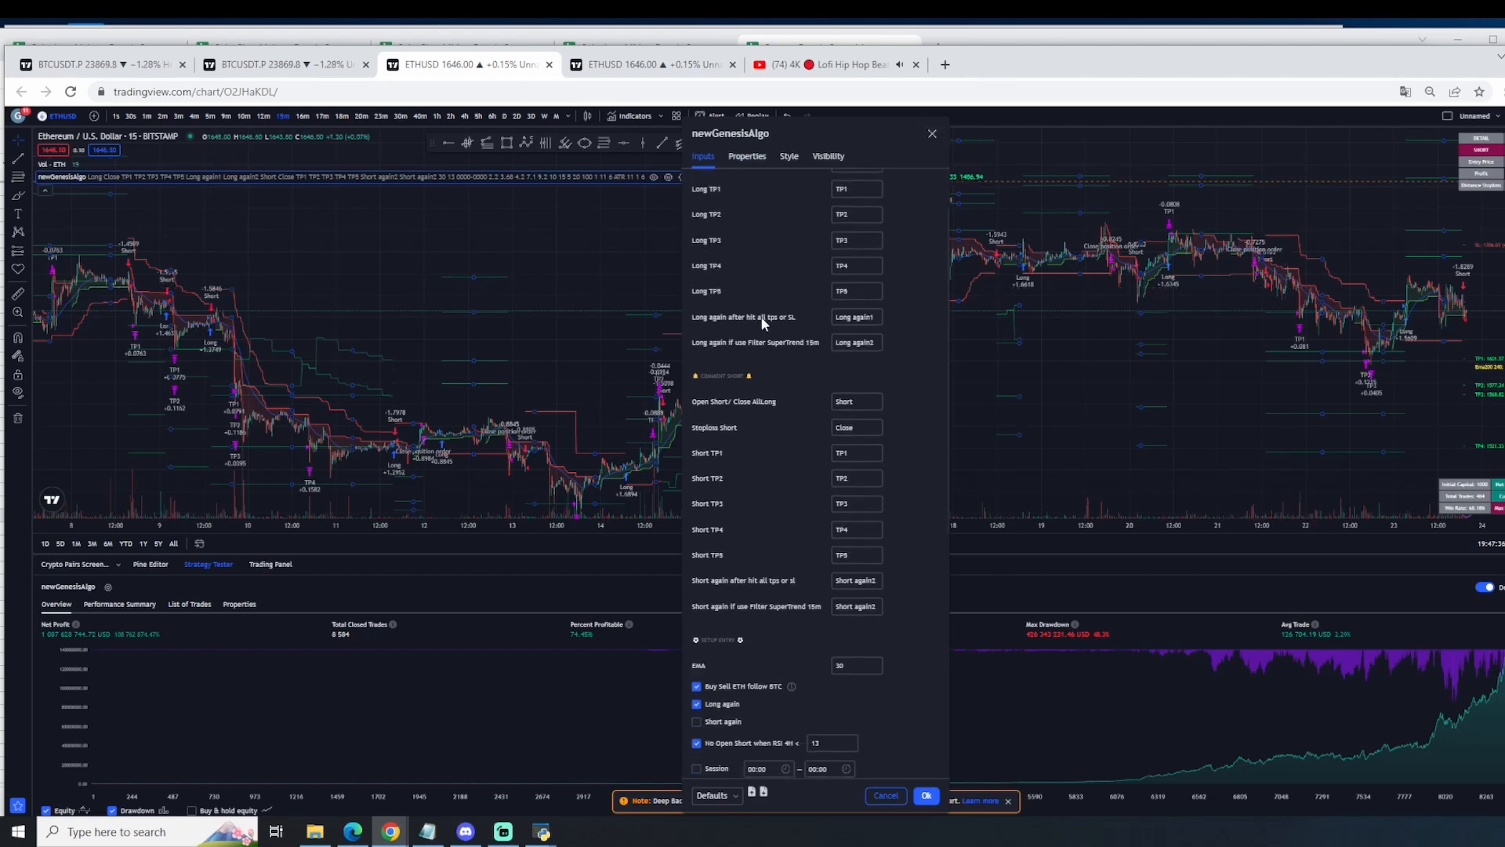
left_click(931, 135)
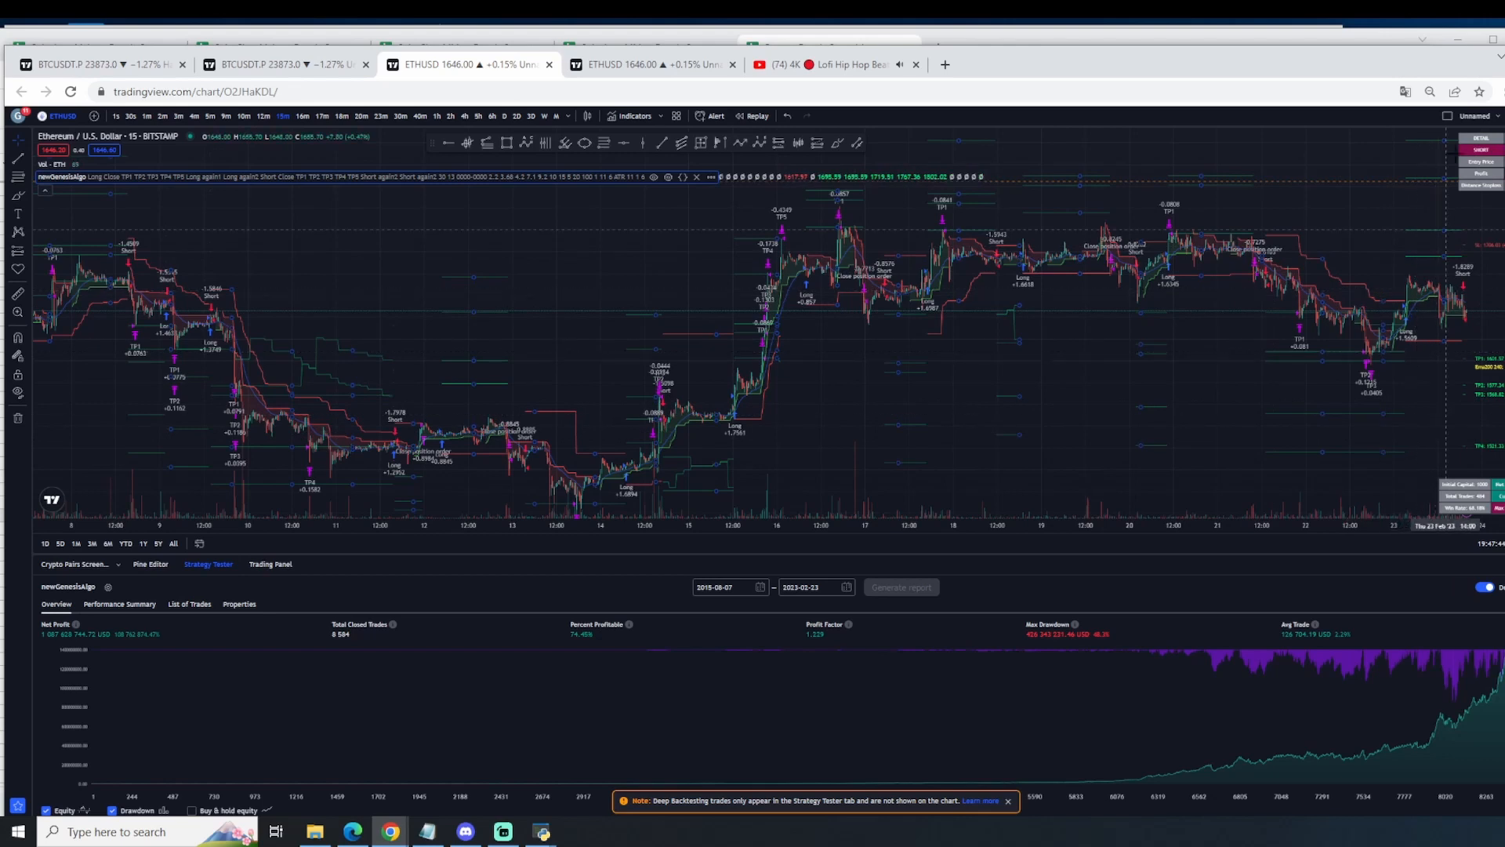
Step: Rename the chart layout as ethereumAlgo and save it
left_click(1498, 120)
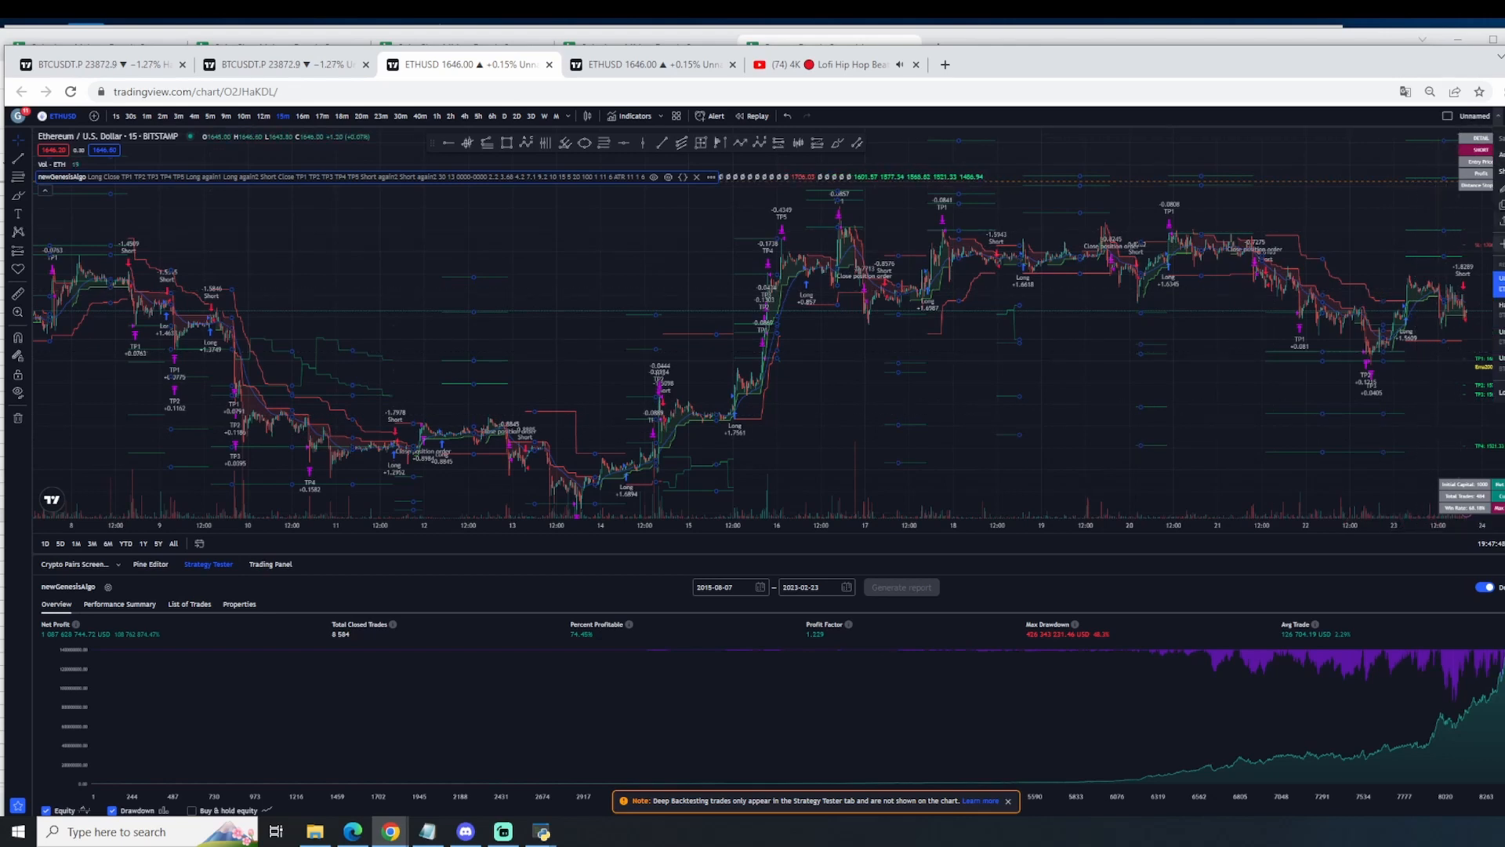
left_click(1501, 188)
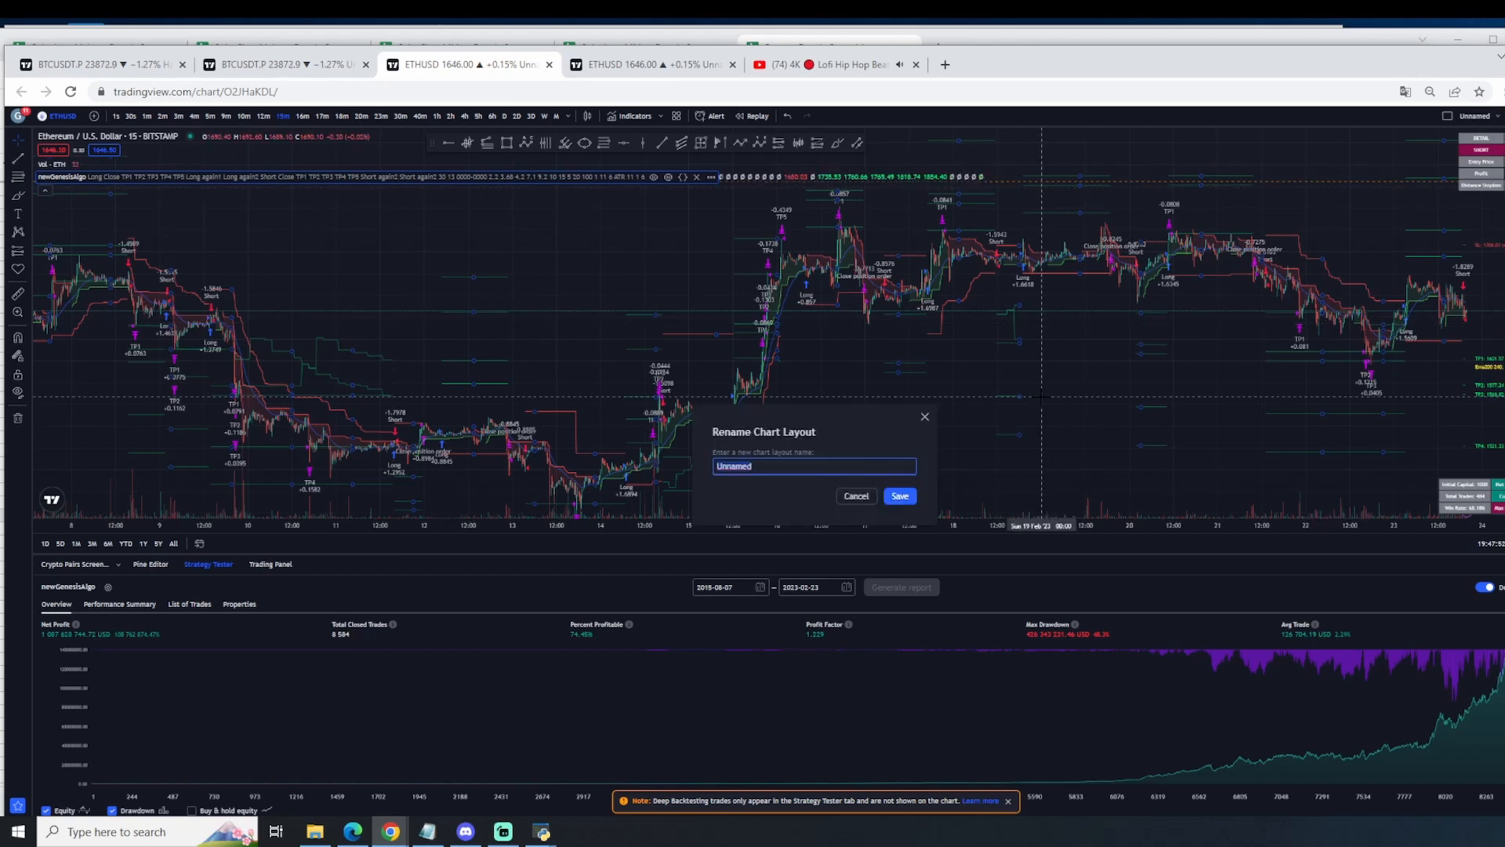
type("ethereumAlgo")
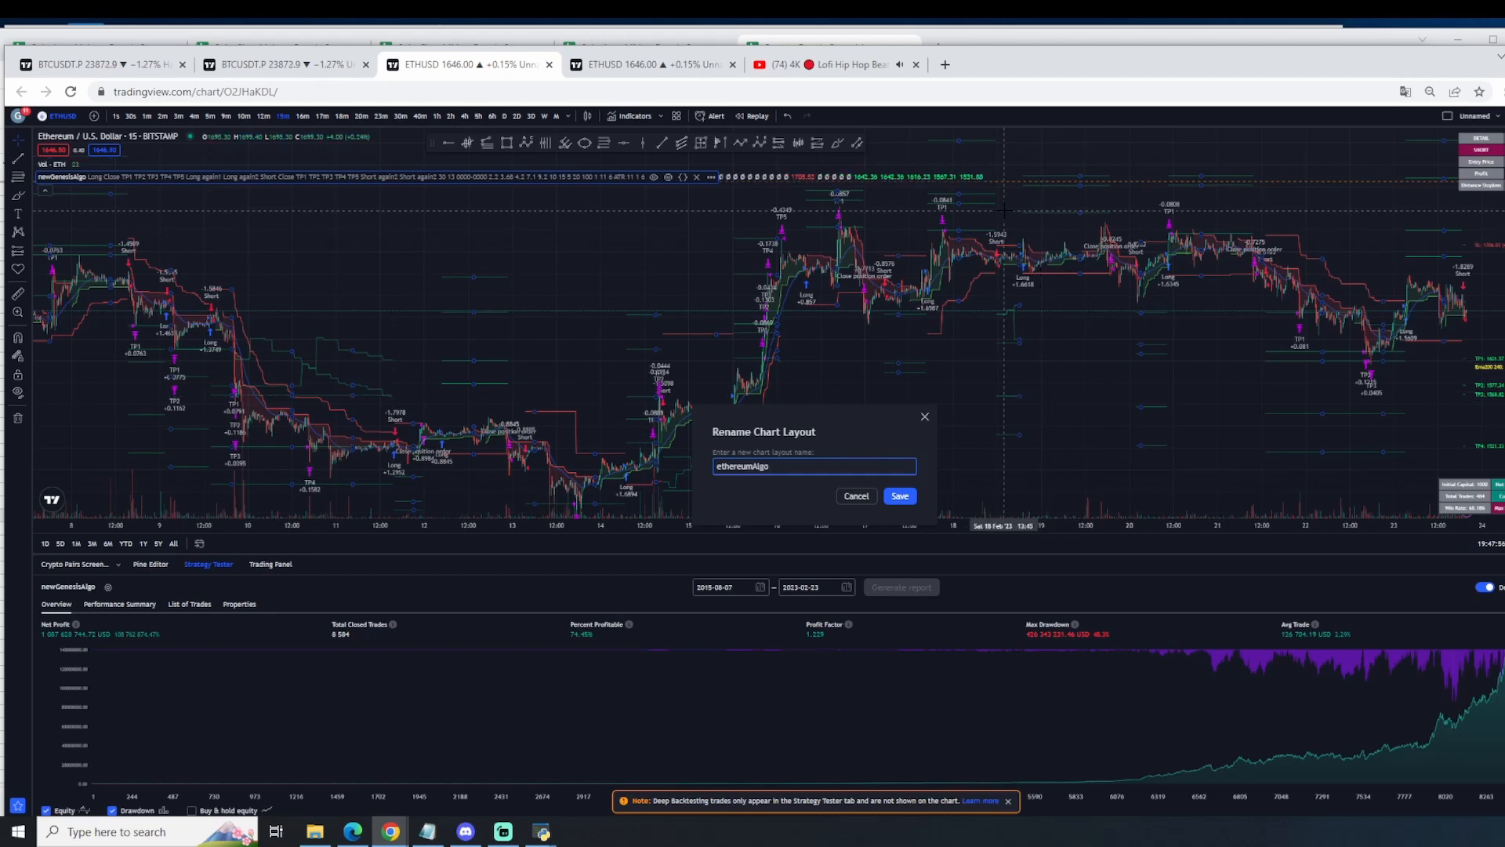
left_click(898, 496)
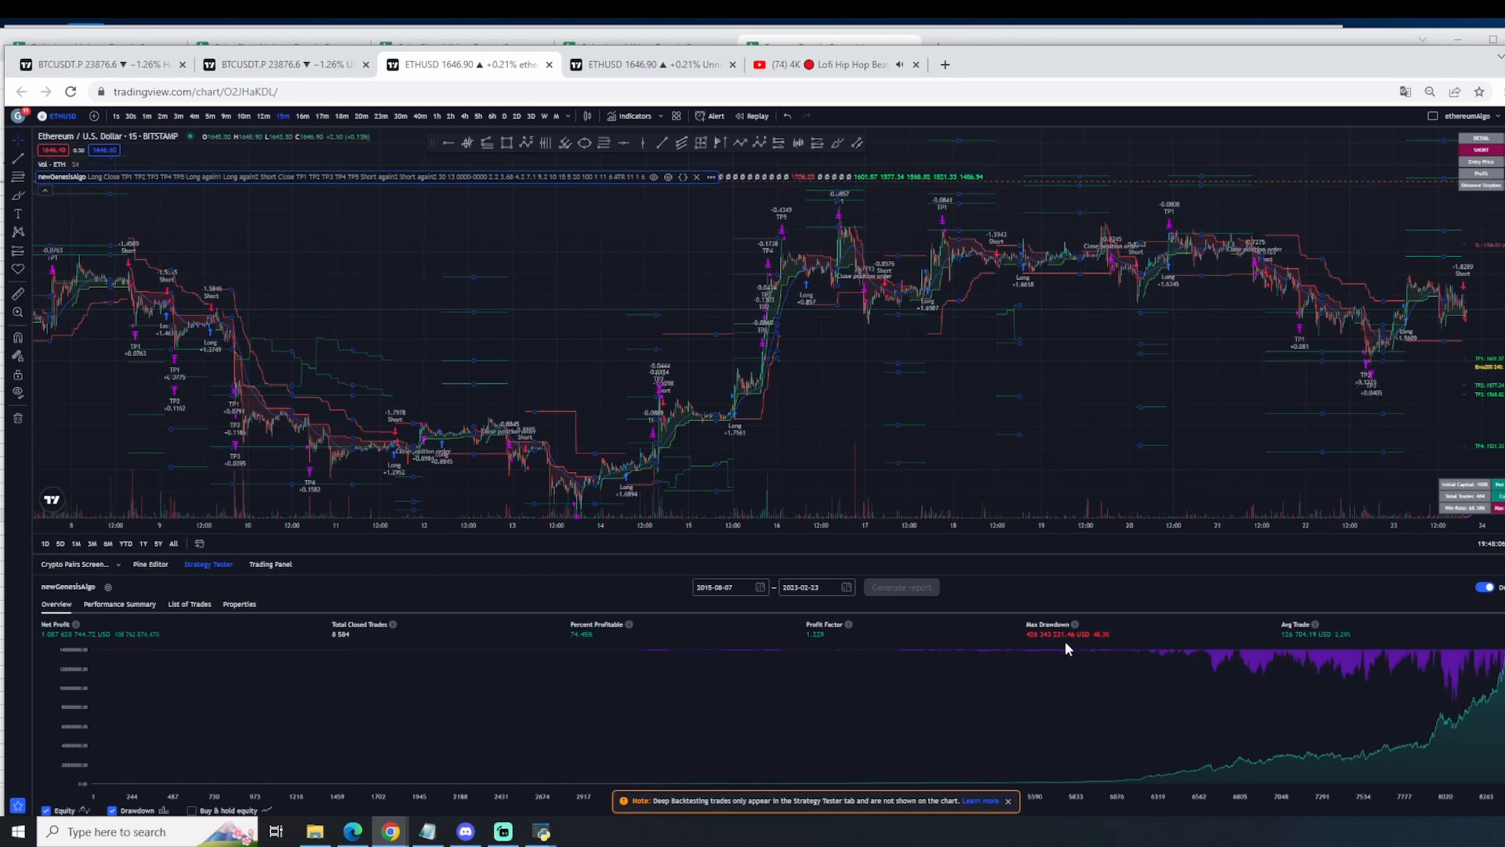
Step: Switch to the TESS Desktop Application and check the Agents log and the web server log
mouse_move(540, 831)
left_click(576, 803)
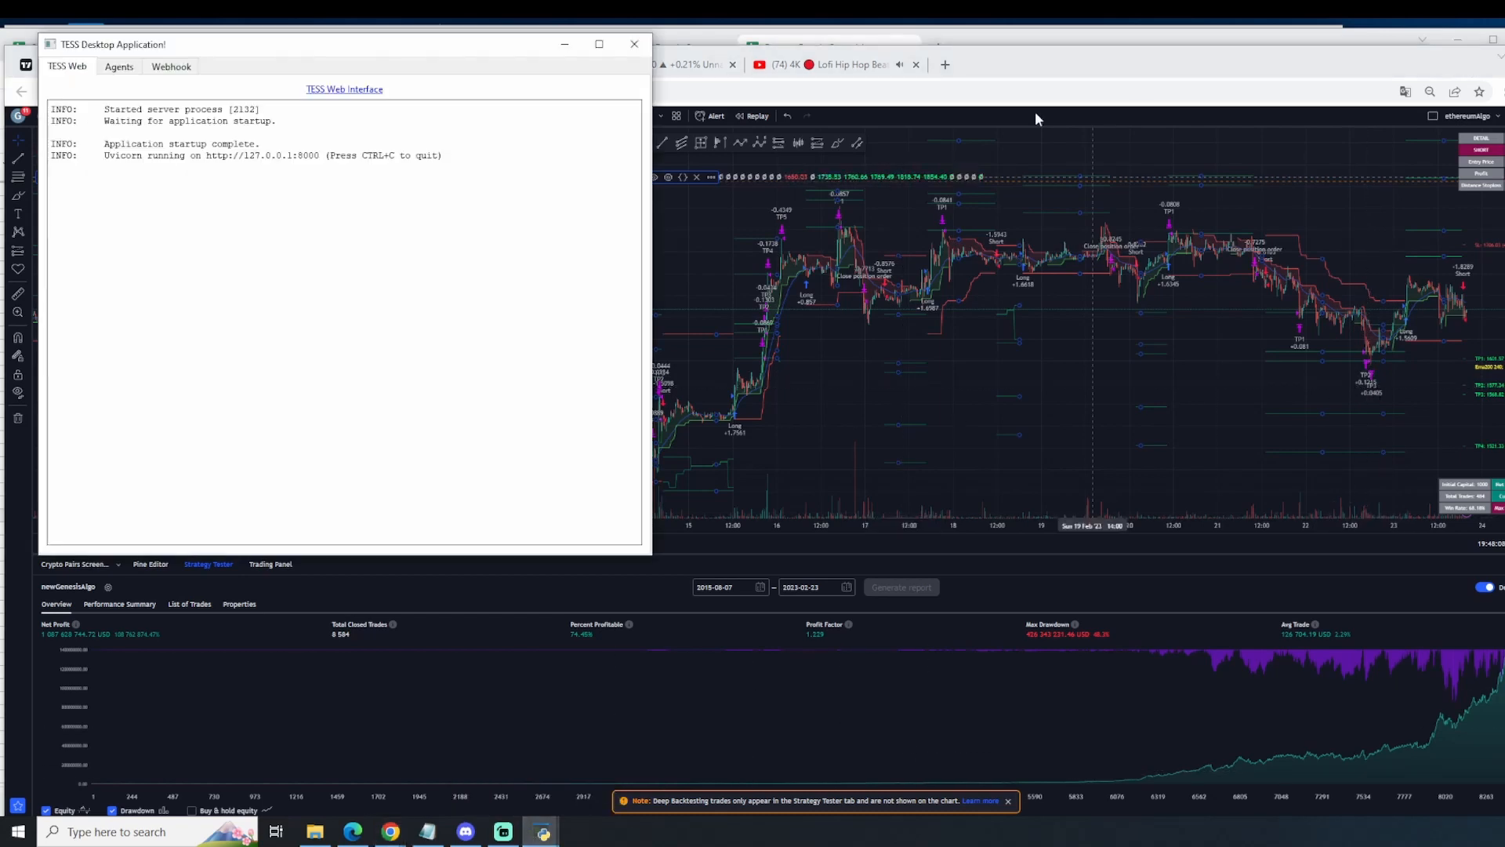
left_click(129, 68)
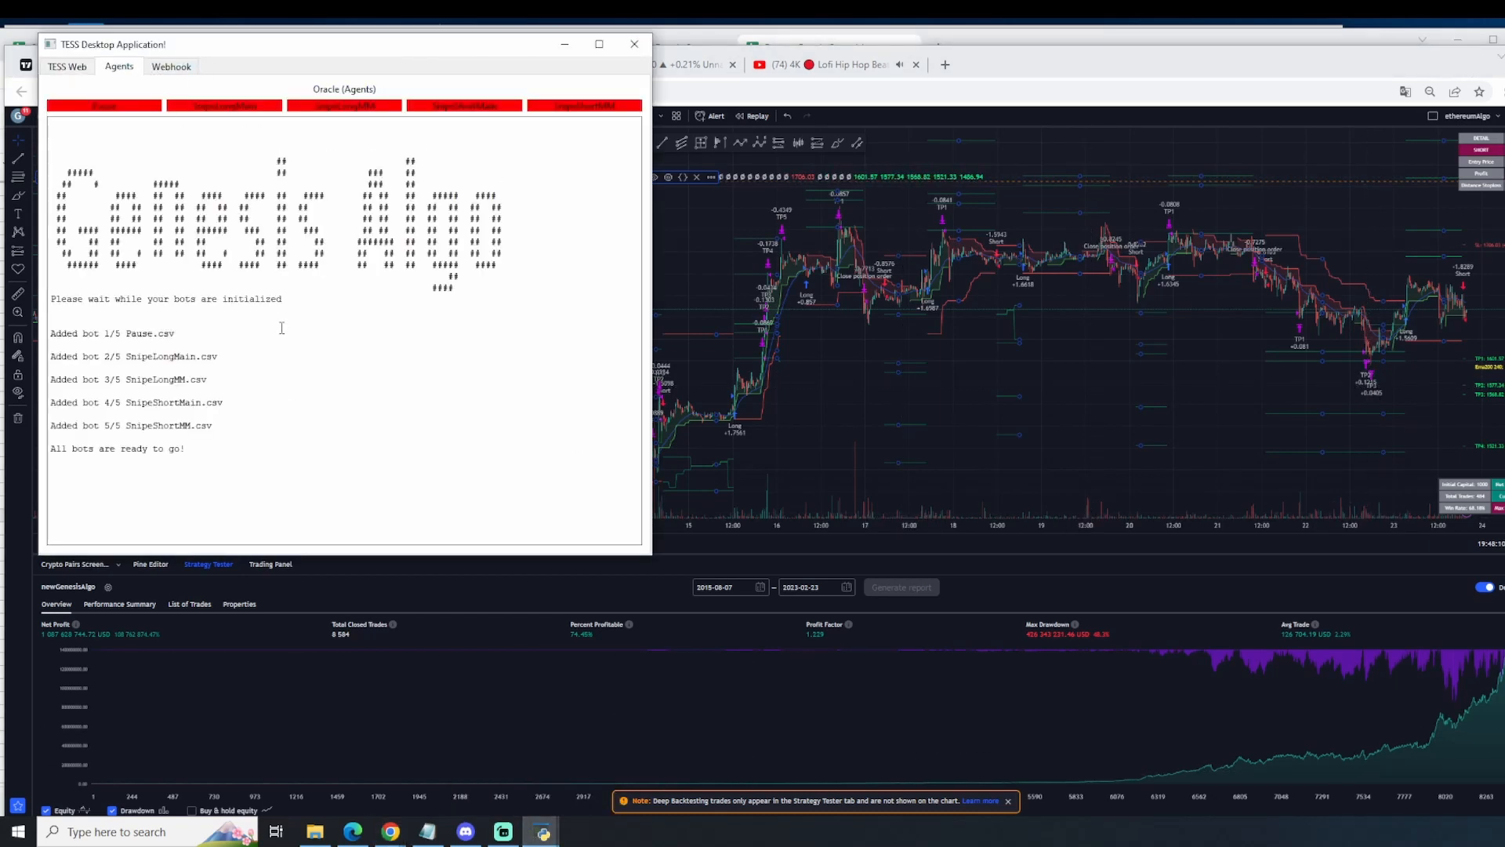
left_click(68, 69)
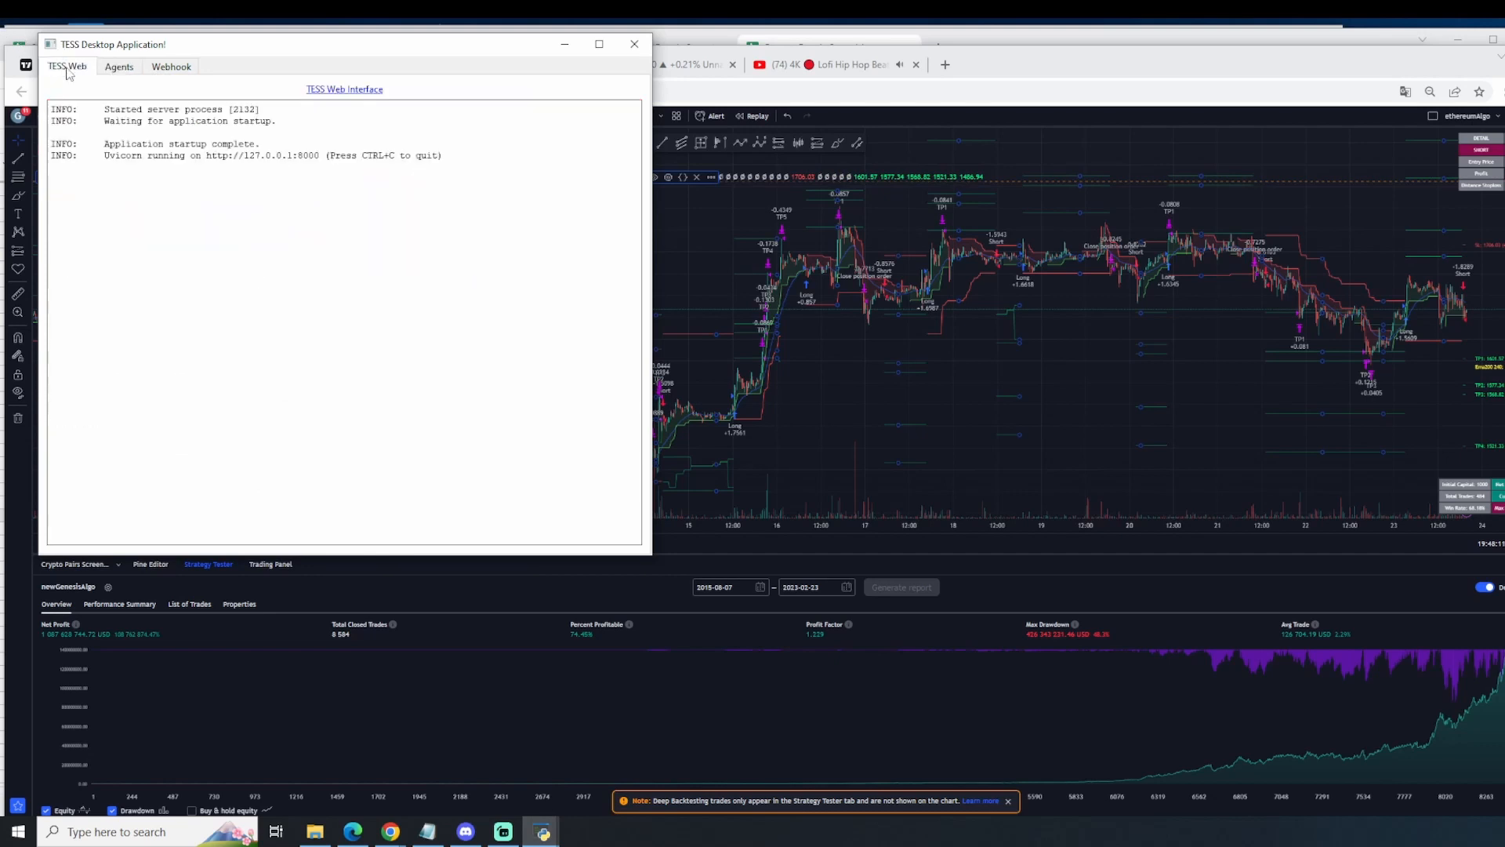
Step: Open the TESS web interface in the browser and close the duplicate TESS page
left_click(331, 90)
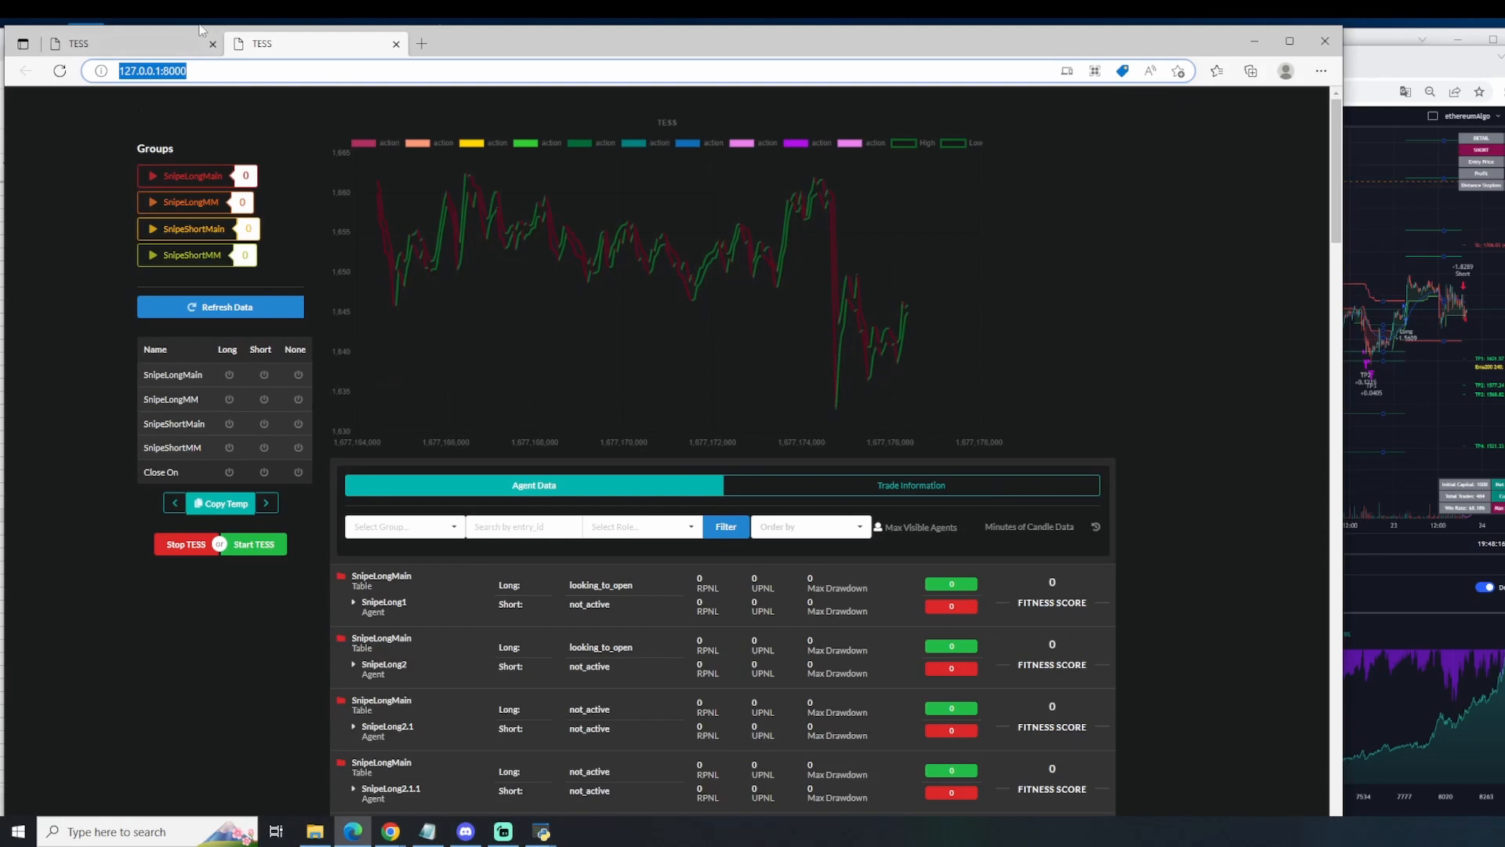
left_click(205, 45)
left_click(211, 44)
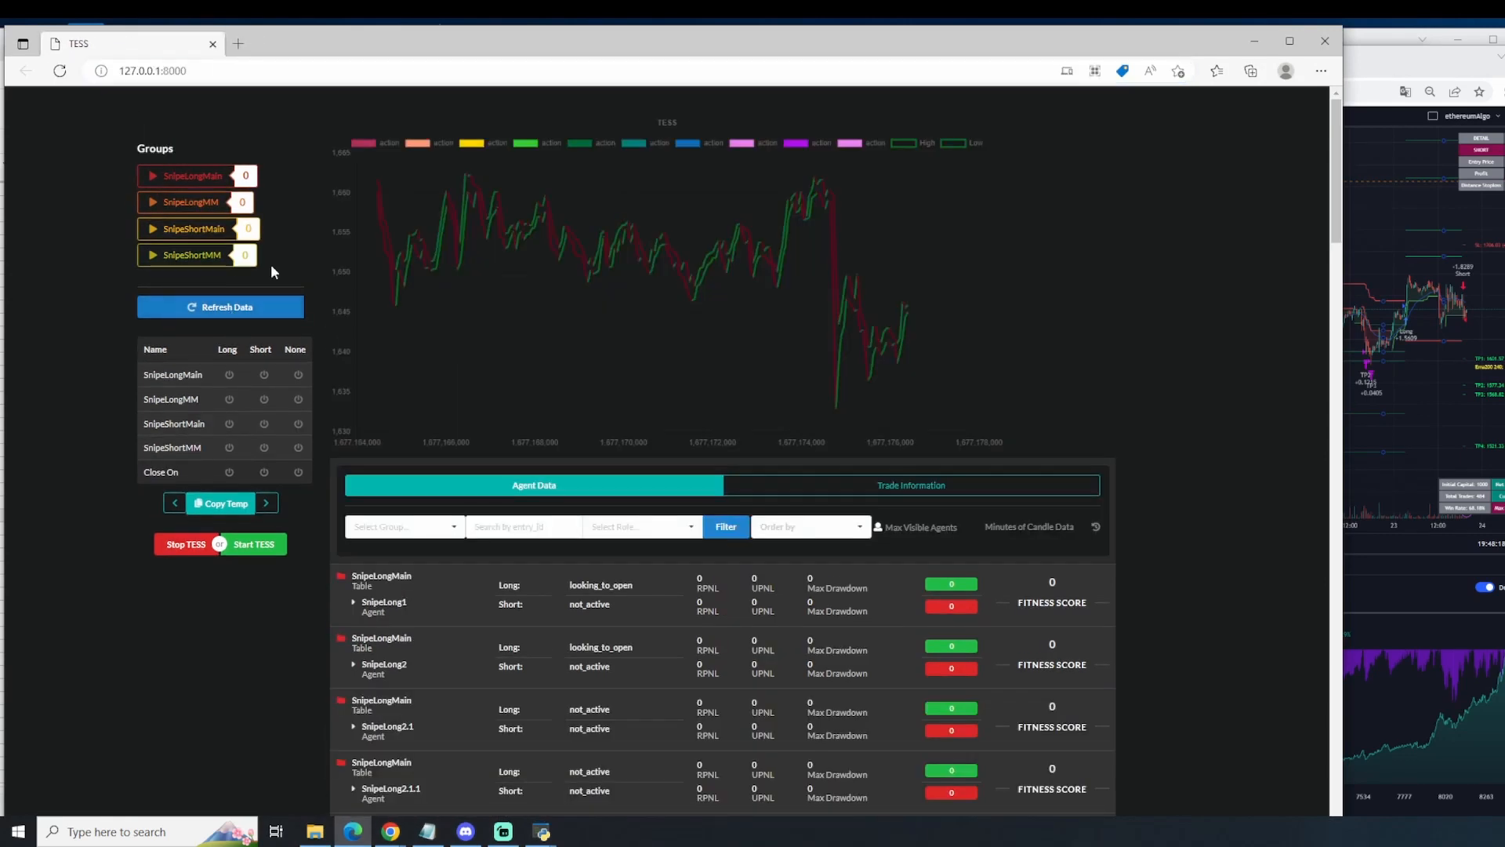
Step: Switch back to the ETHUSD chart in TradingView and examine the strategy's trade signals from 10 to 15 February
left_click(1488, 423)
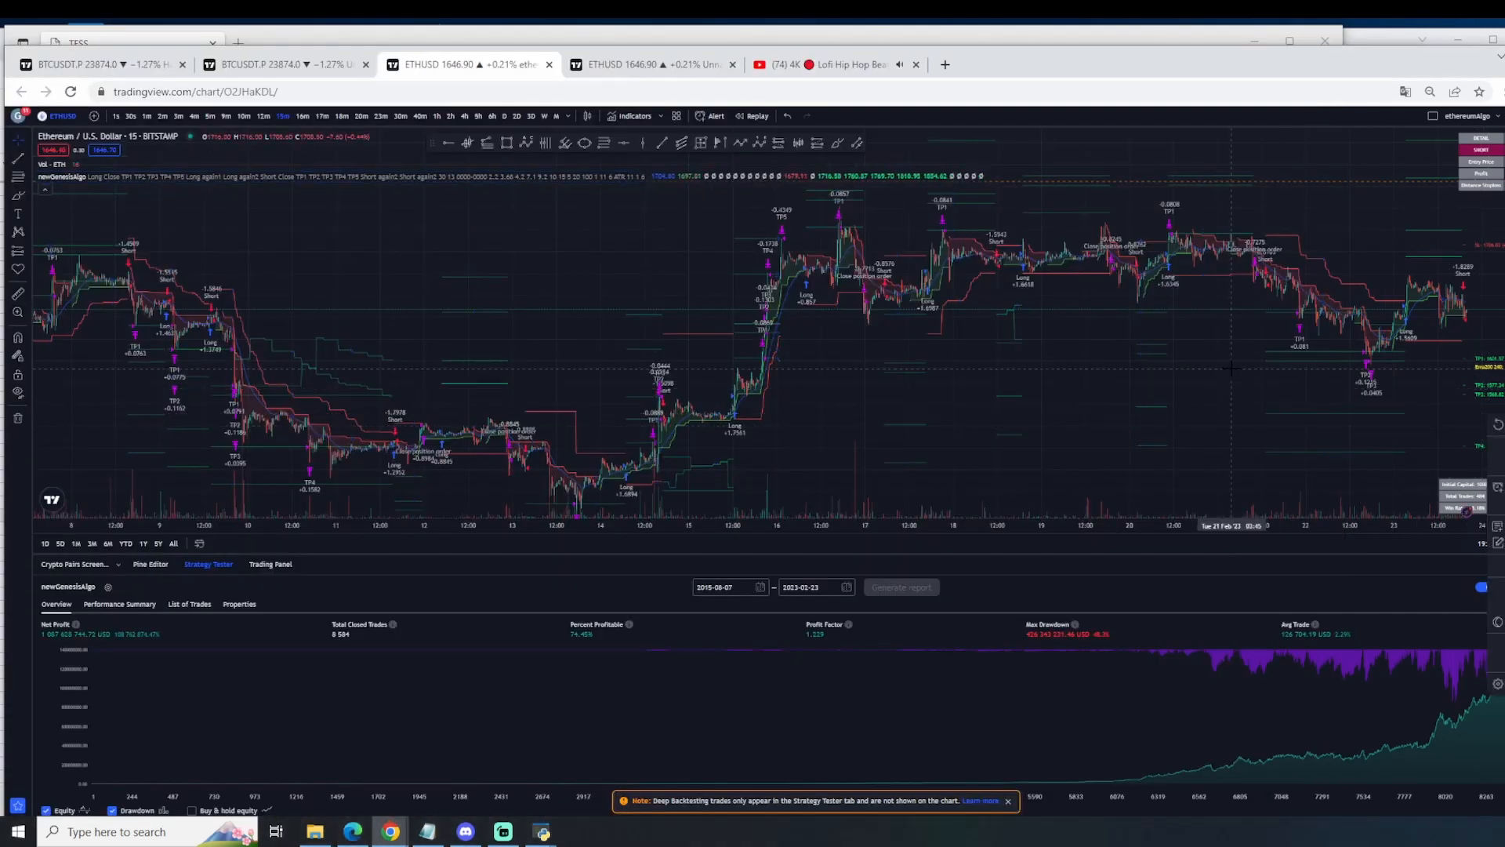
left_click_drag(1227, 373, 1173, 405)
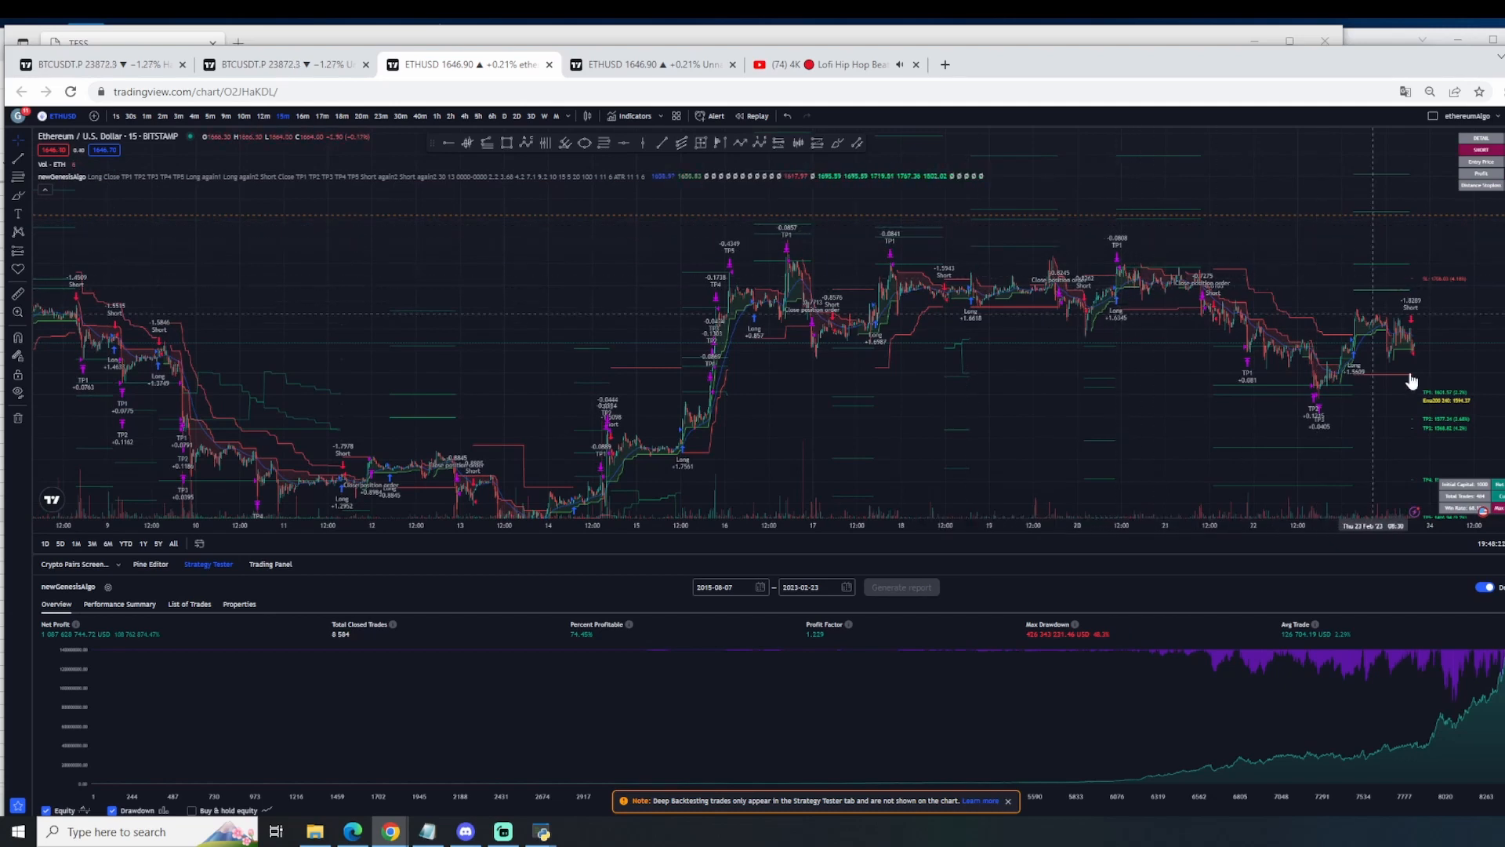
left_click_drag(1504, 406, 1504, 223)
left_click_drag(1070, 375, 1430, 194)
scroll(980, 391, "up", 6)
left_click_drag(628, 423, 1161, 254)
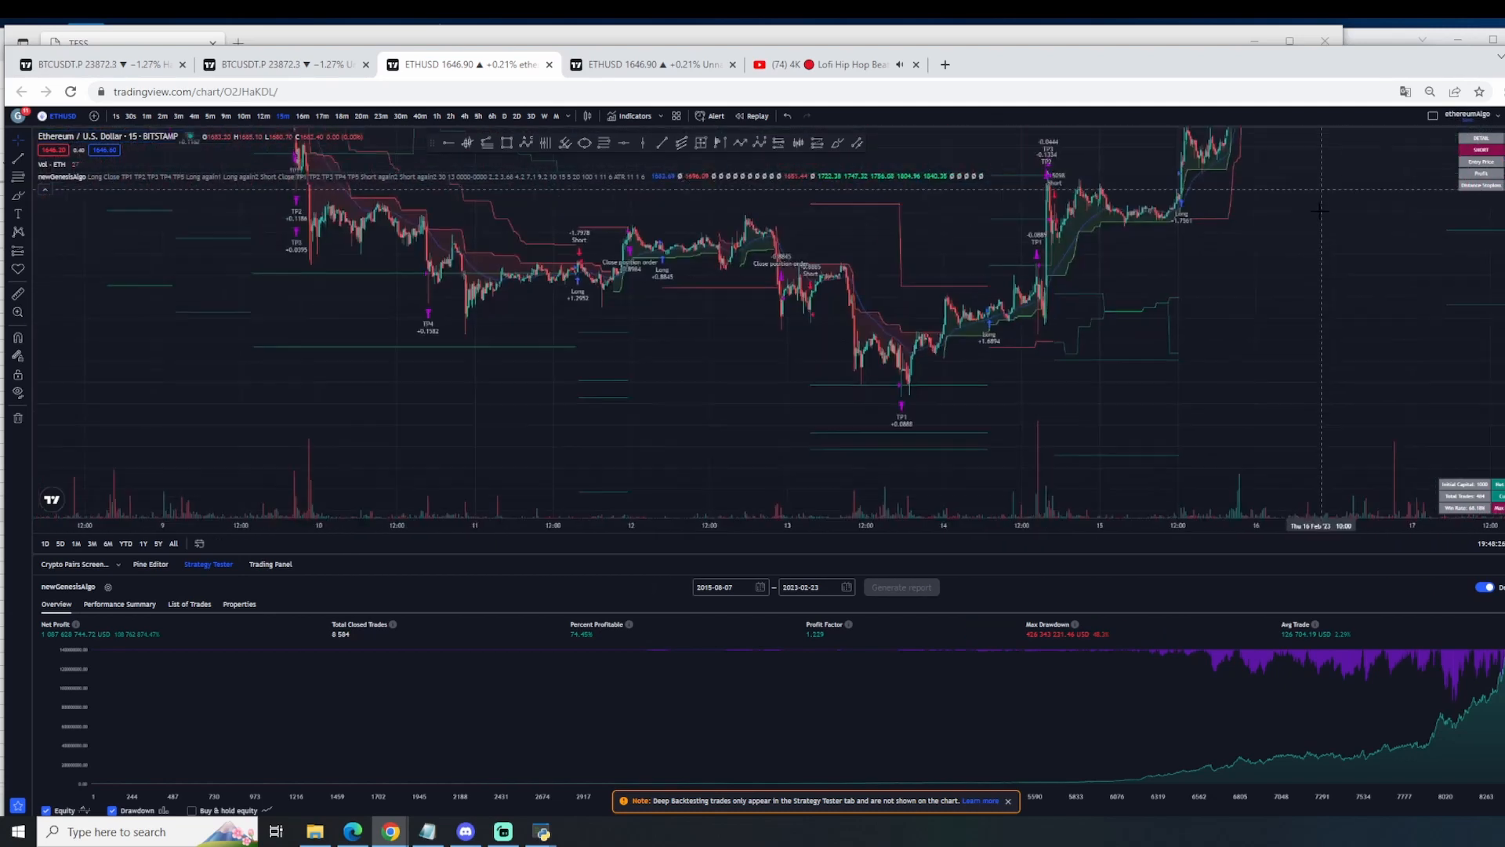
scroll(854, 401, "up", 2)
left_click_drag(952, 459, 1181, 502)
scroll(1121, 478, "up", 2)
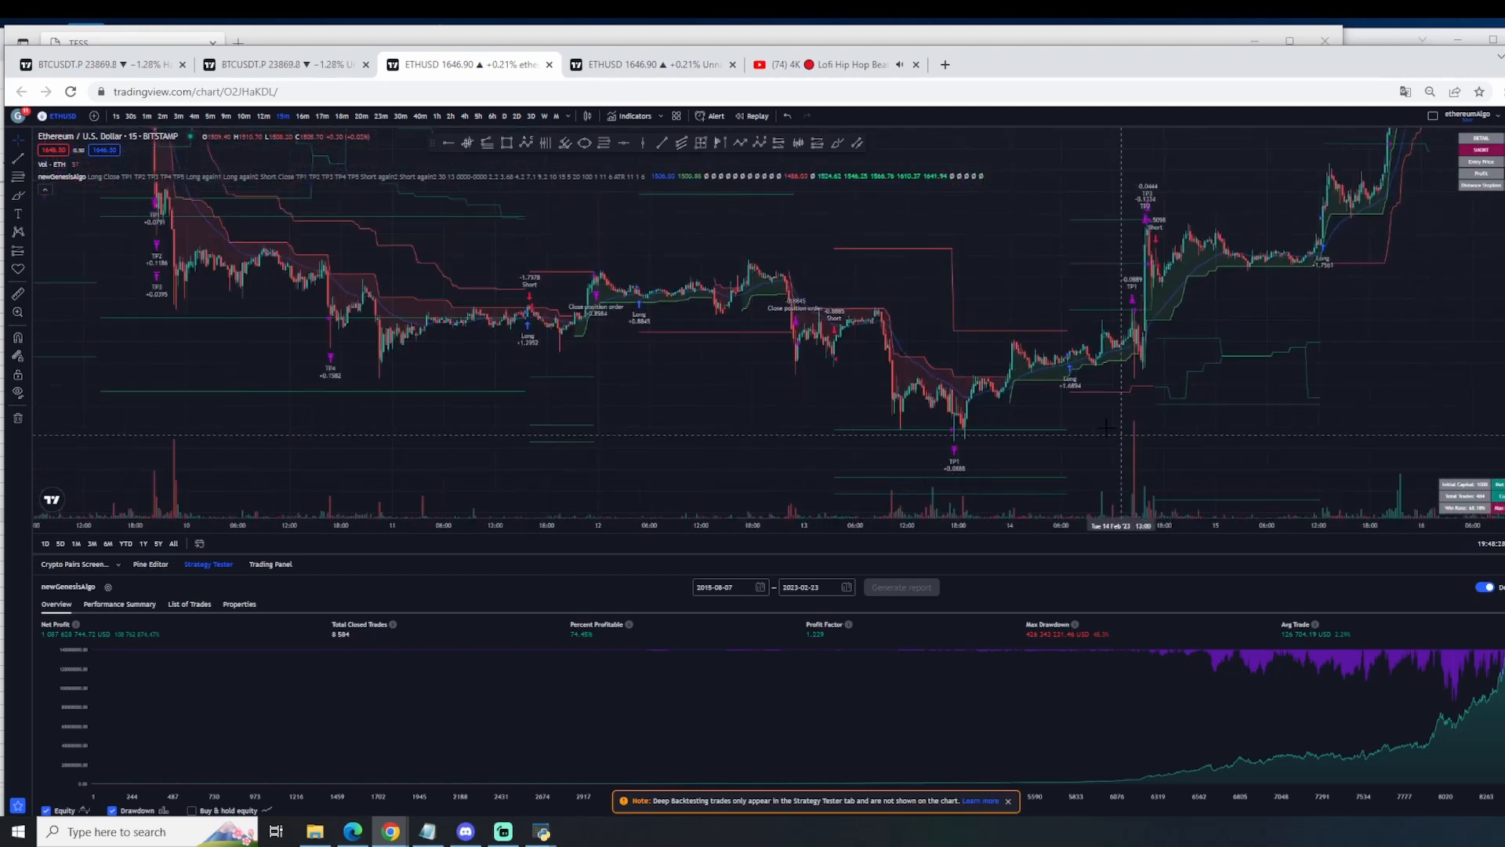
left_click_drag(991, 424, 993, 403)
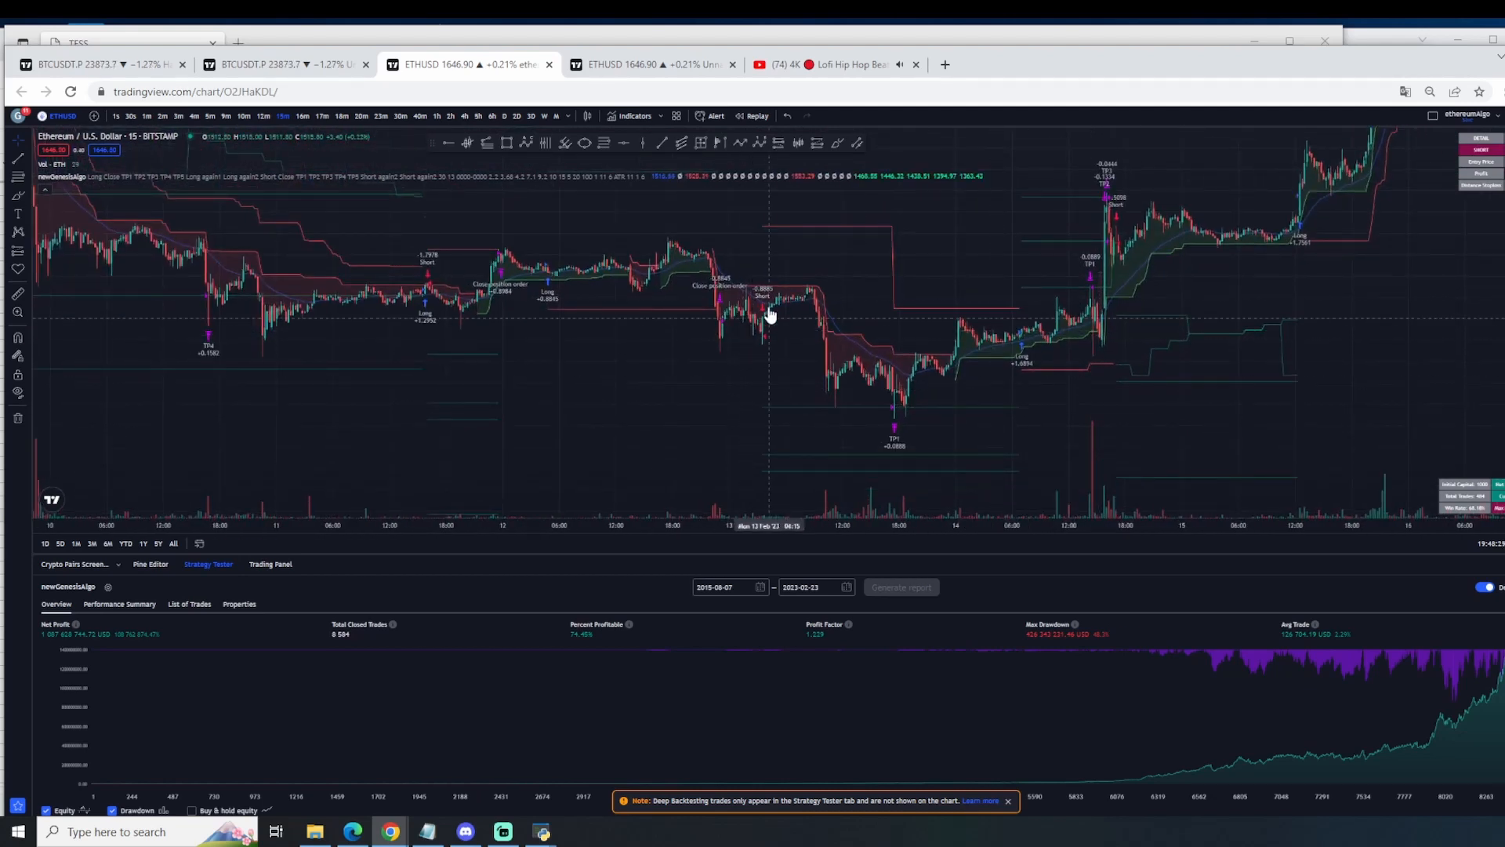
Step: Reopen the newGenesisAlgo settings, review the take-profit exit percentages, and close the settings
double_click(900, 451)
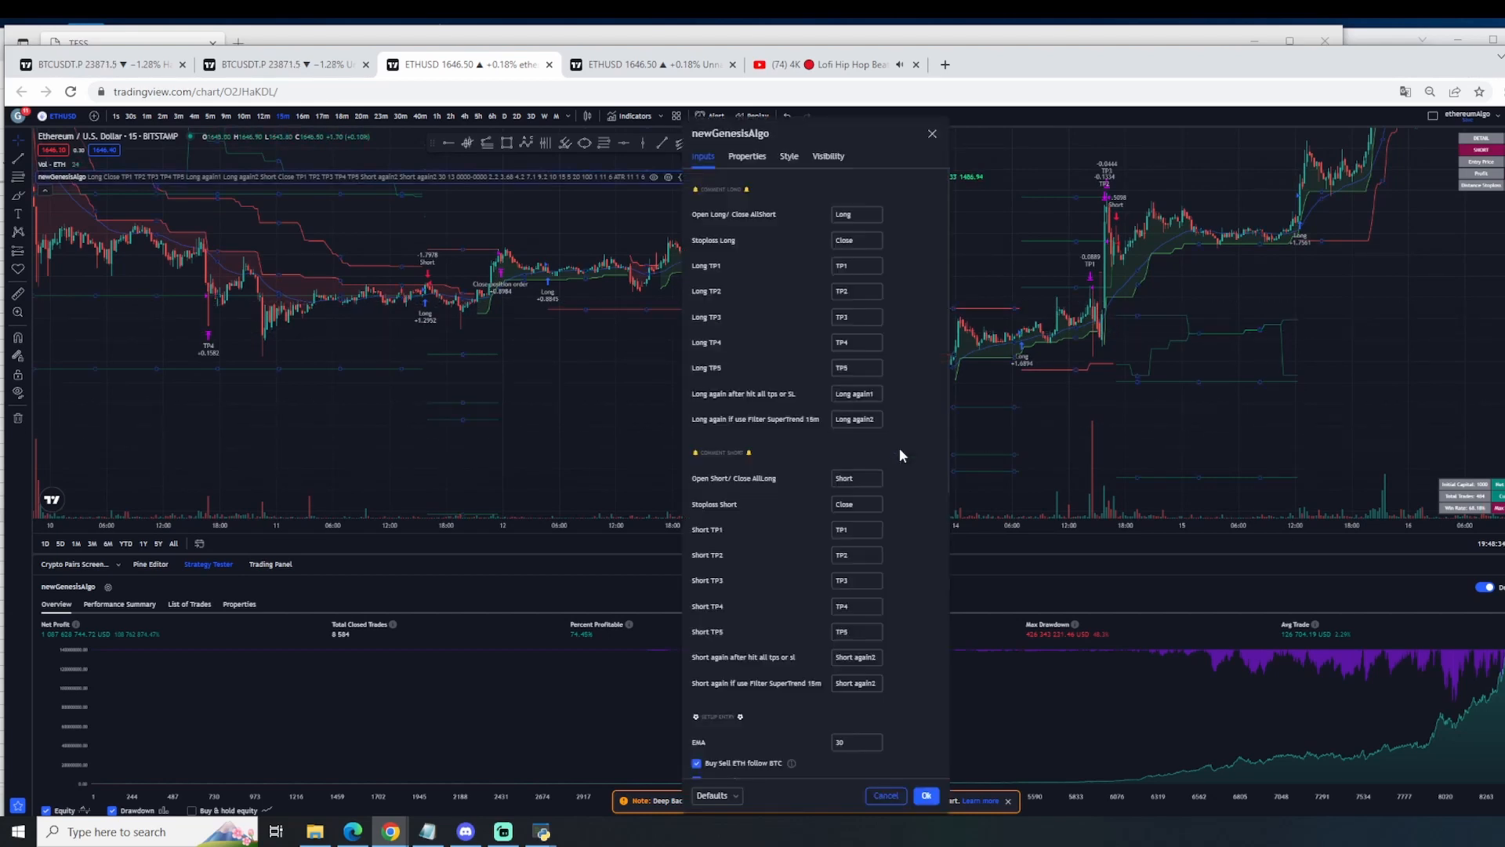
scroll(901, 425, "down", 7)
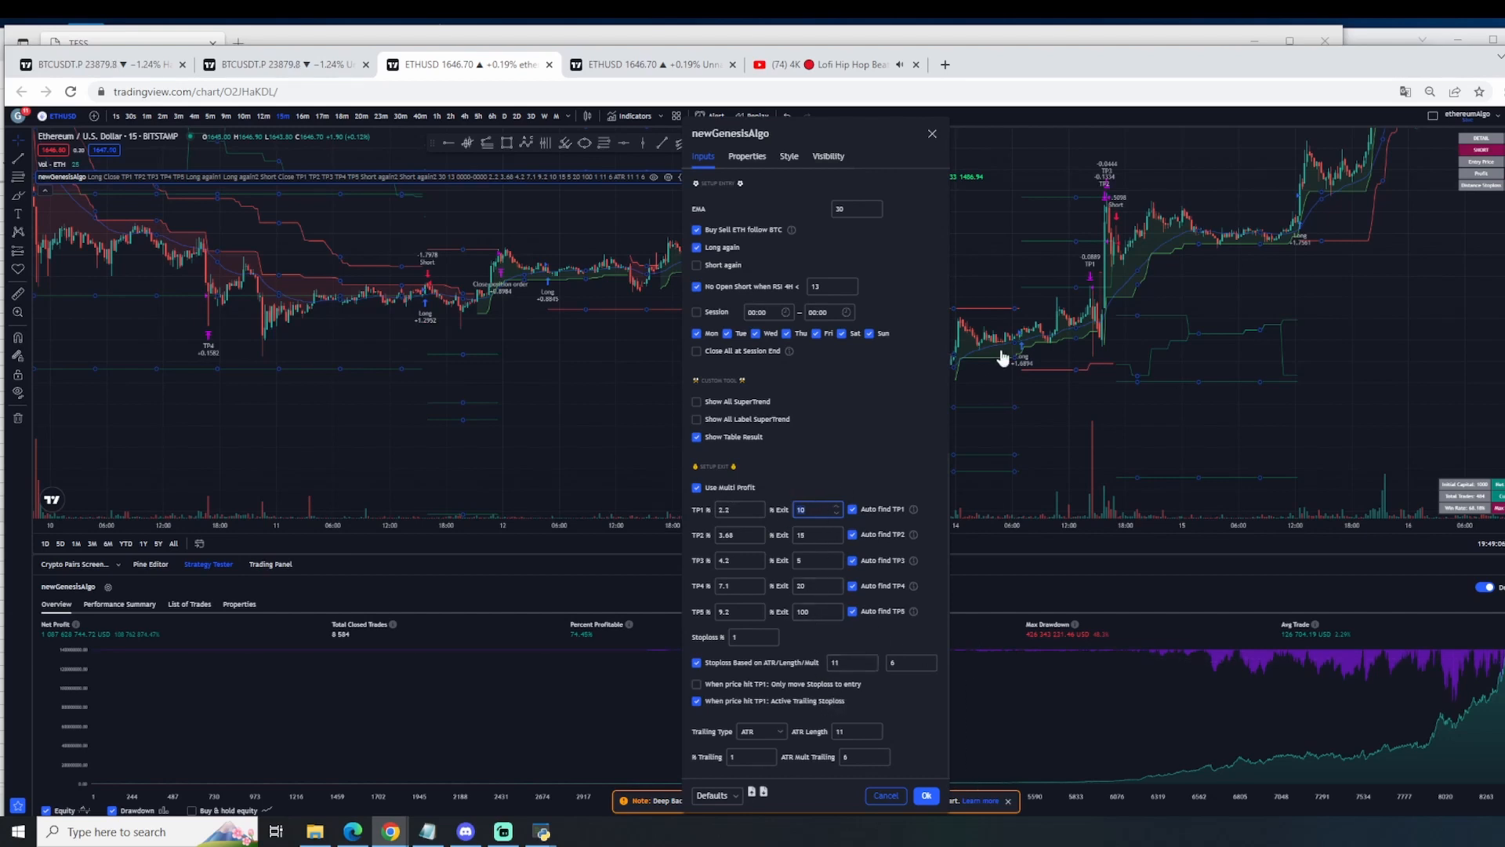
left_click(932, 132)
Step: Examine the long trade of 14 February and its take-profit signals up close on the ETHUSD chart
scroll(1133, 396, "up", 3)
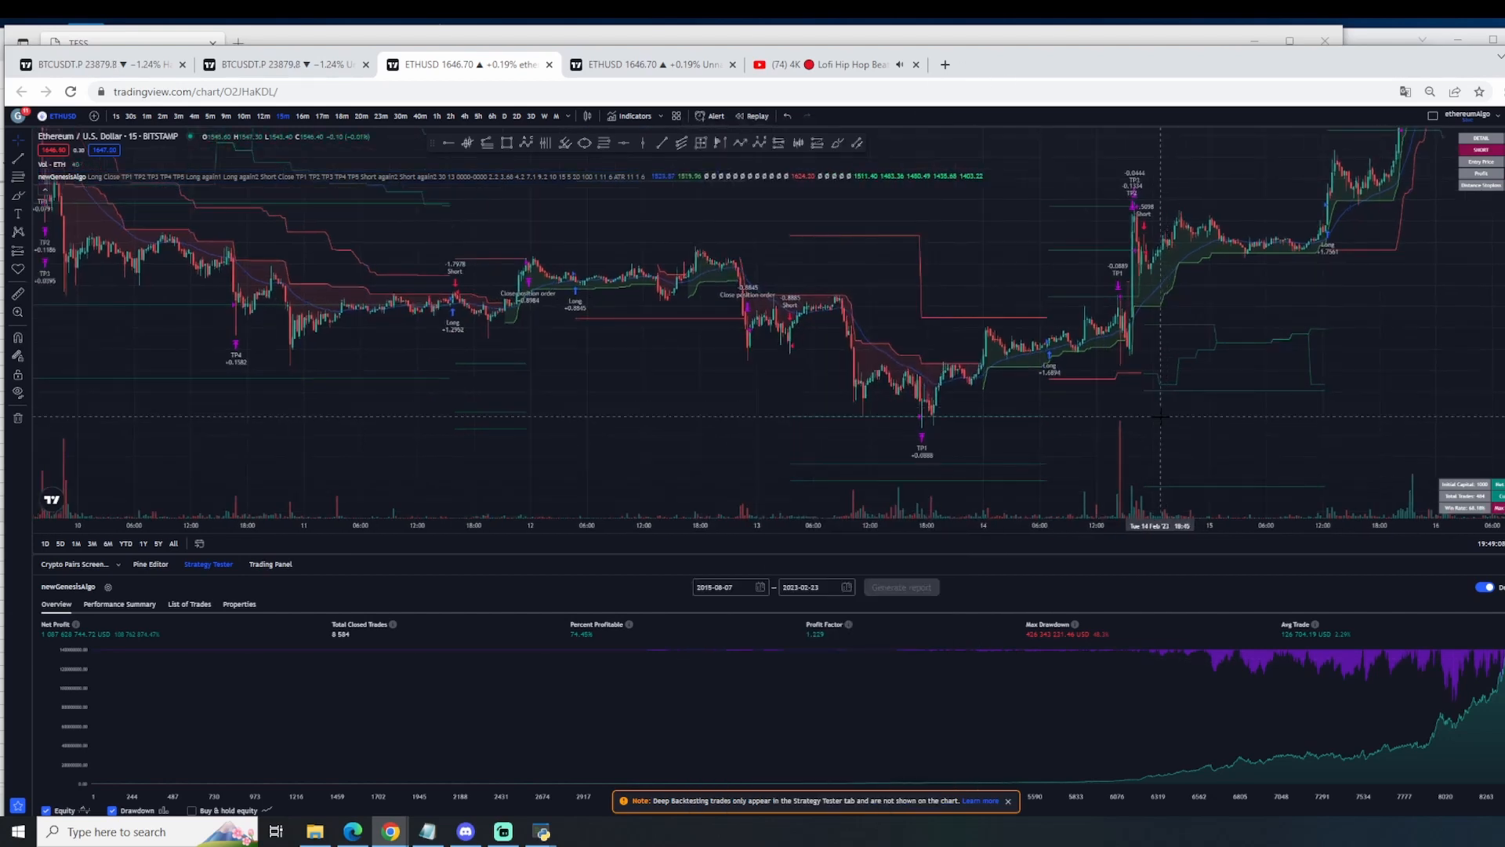
left_click_drag(1216, 364, 1489, 366)
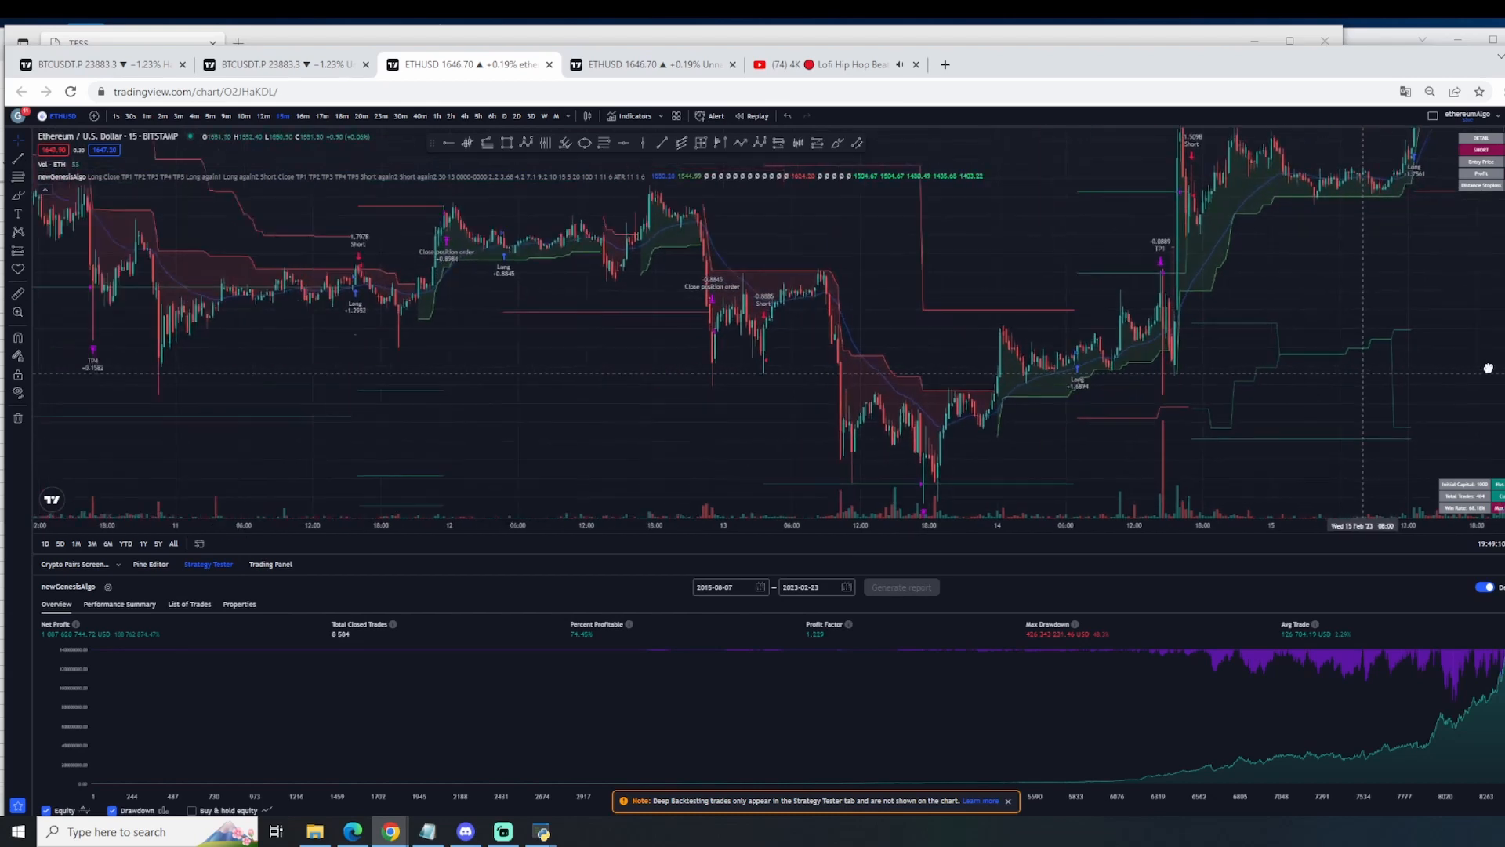
scroll(1317, 392, "up", 3)
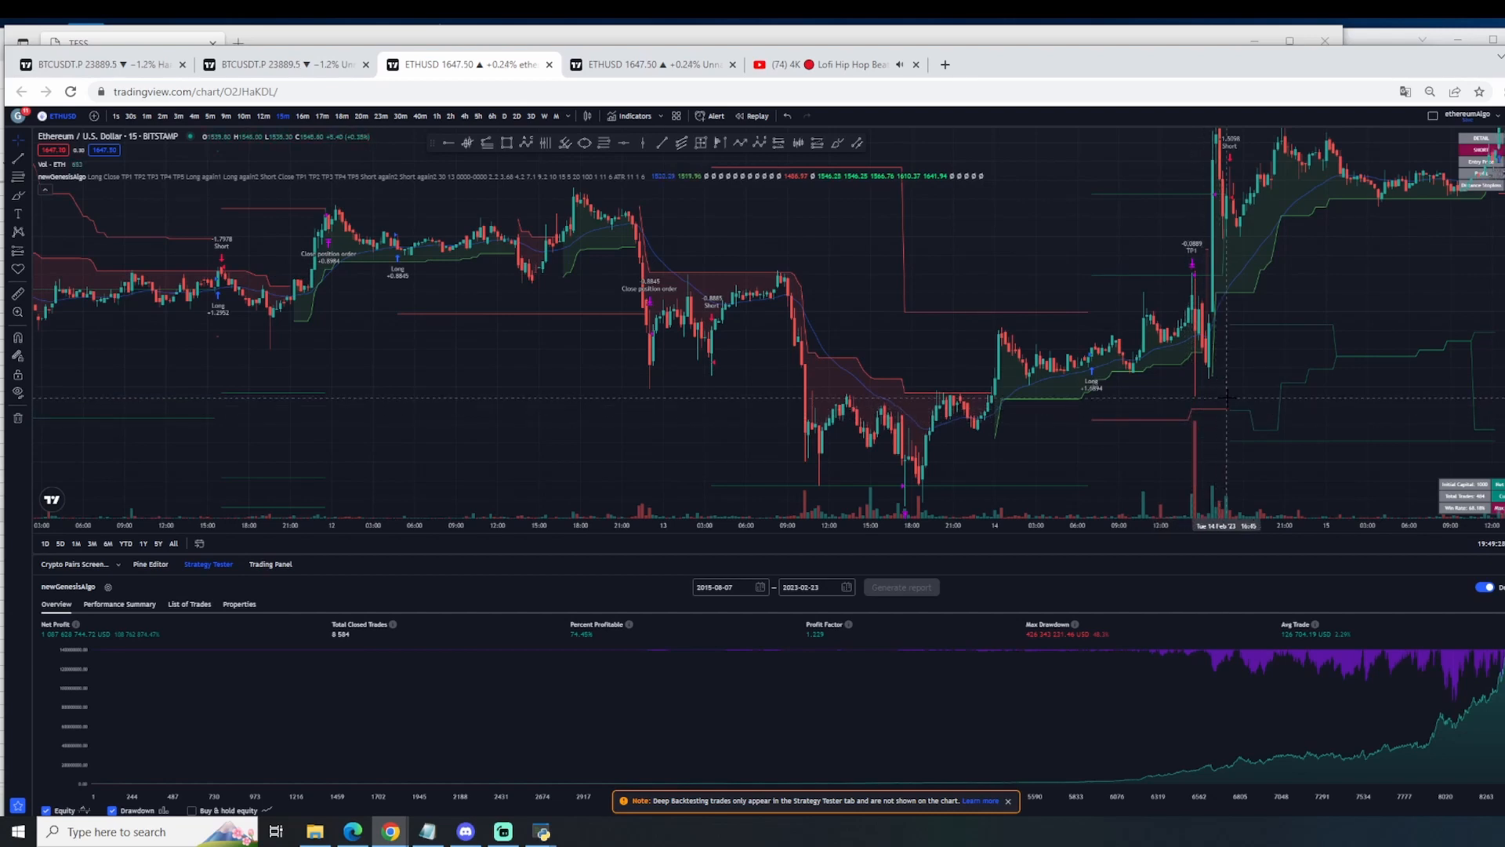
scroll(1254, 393, "up", 3)
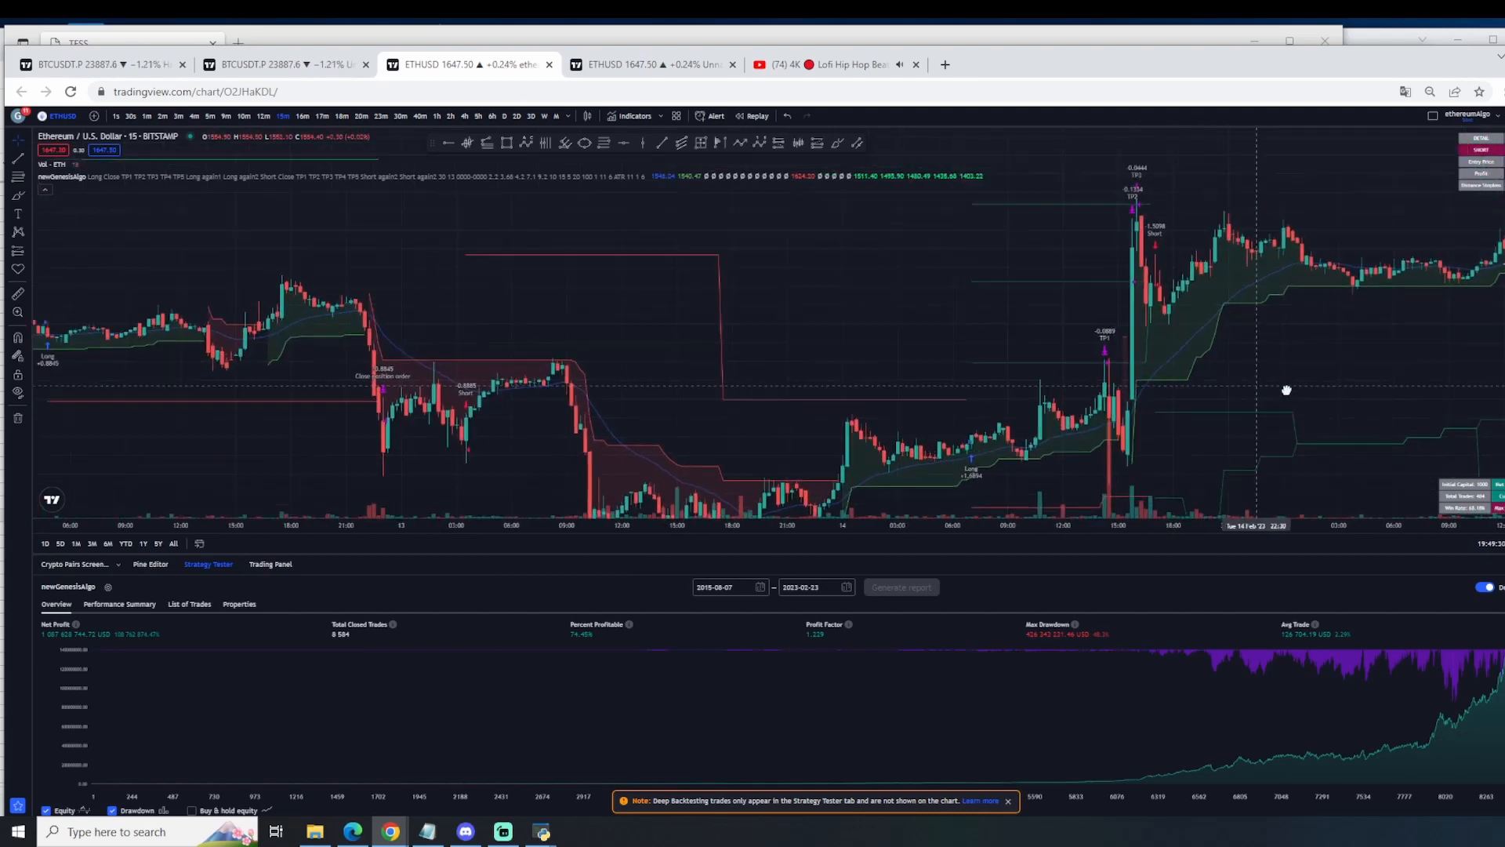
left_click_drag(1258, 391, 1287, 390)
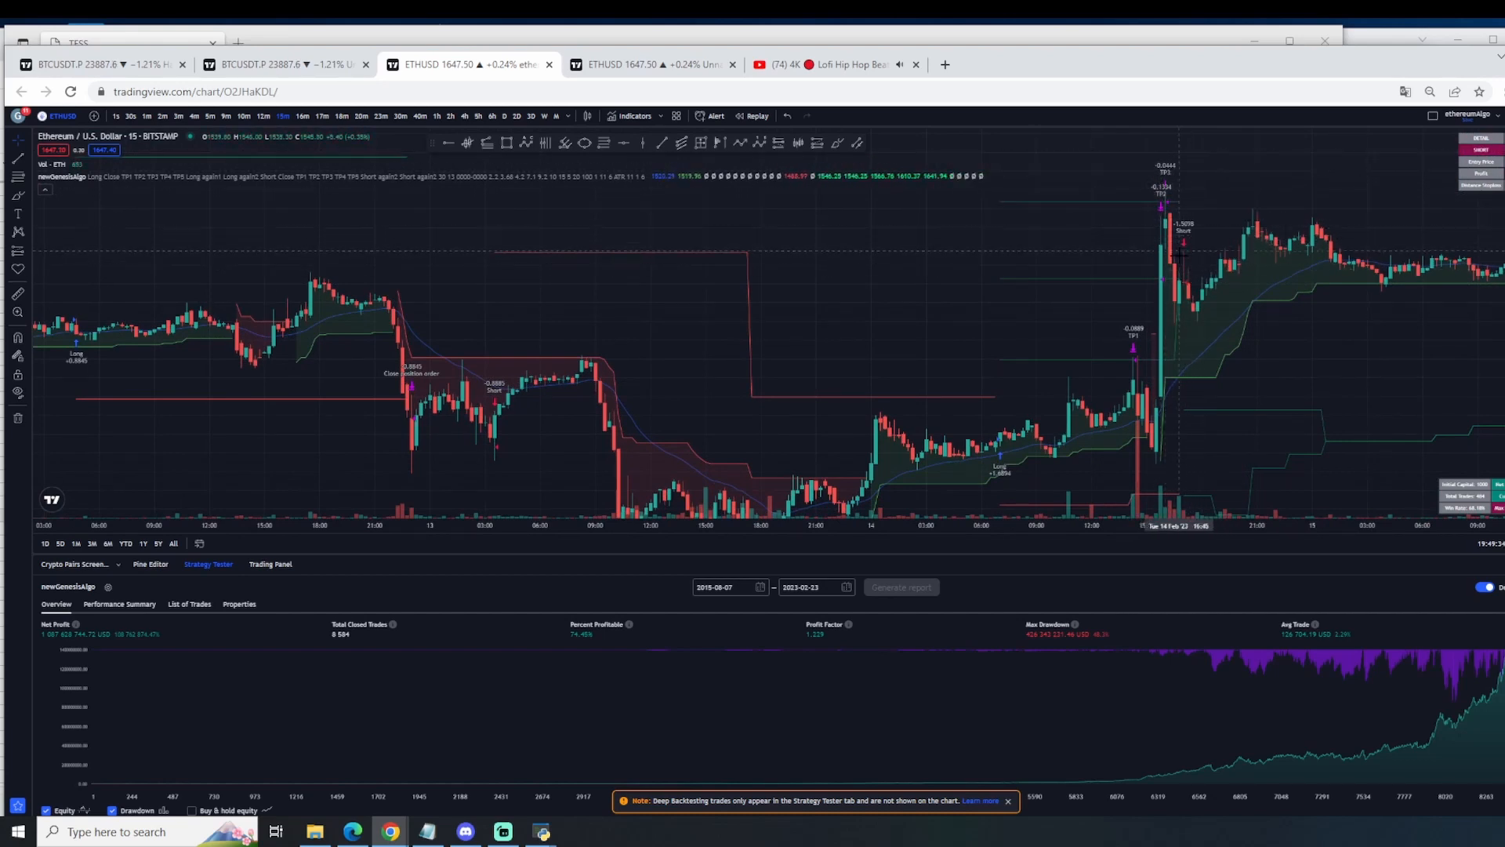
scroll(1286, 390, "up", 2)
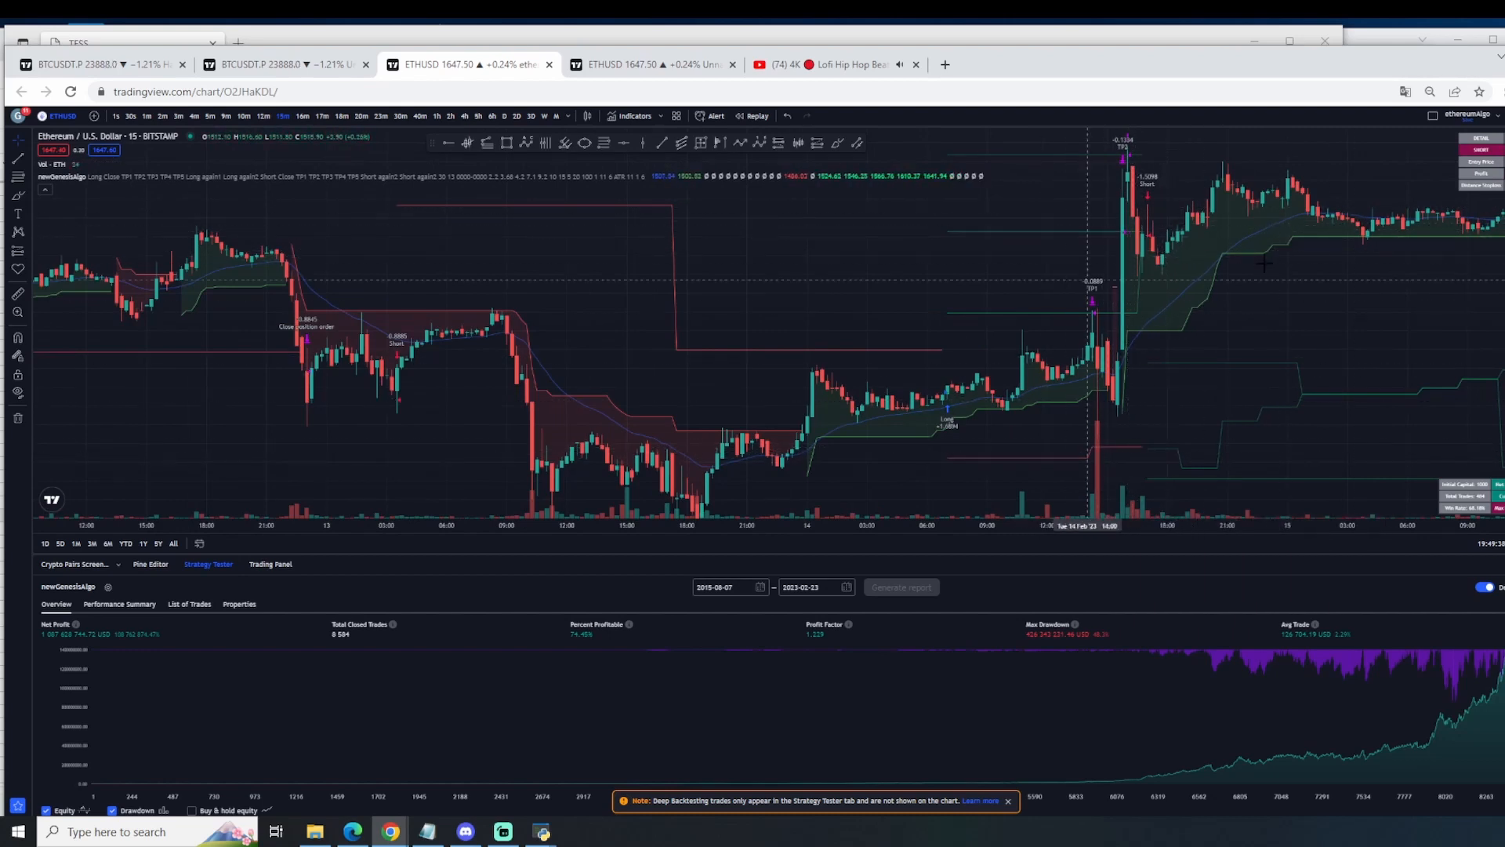
Step: Examine the long trade opened on 15 February and follow its take-profit signals from TP1 to TP5 into 16 February
left_click_drag(1264, 263, 926, 424)
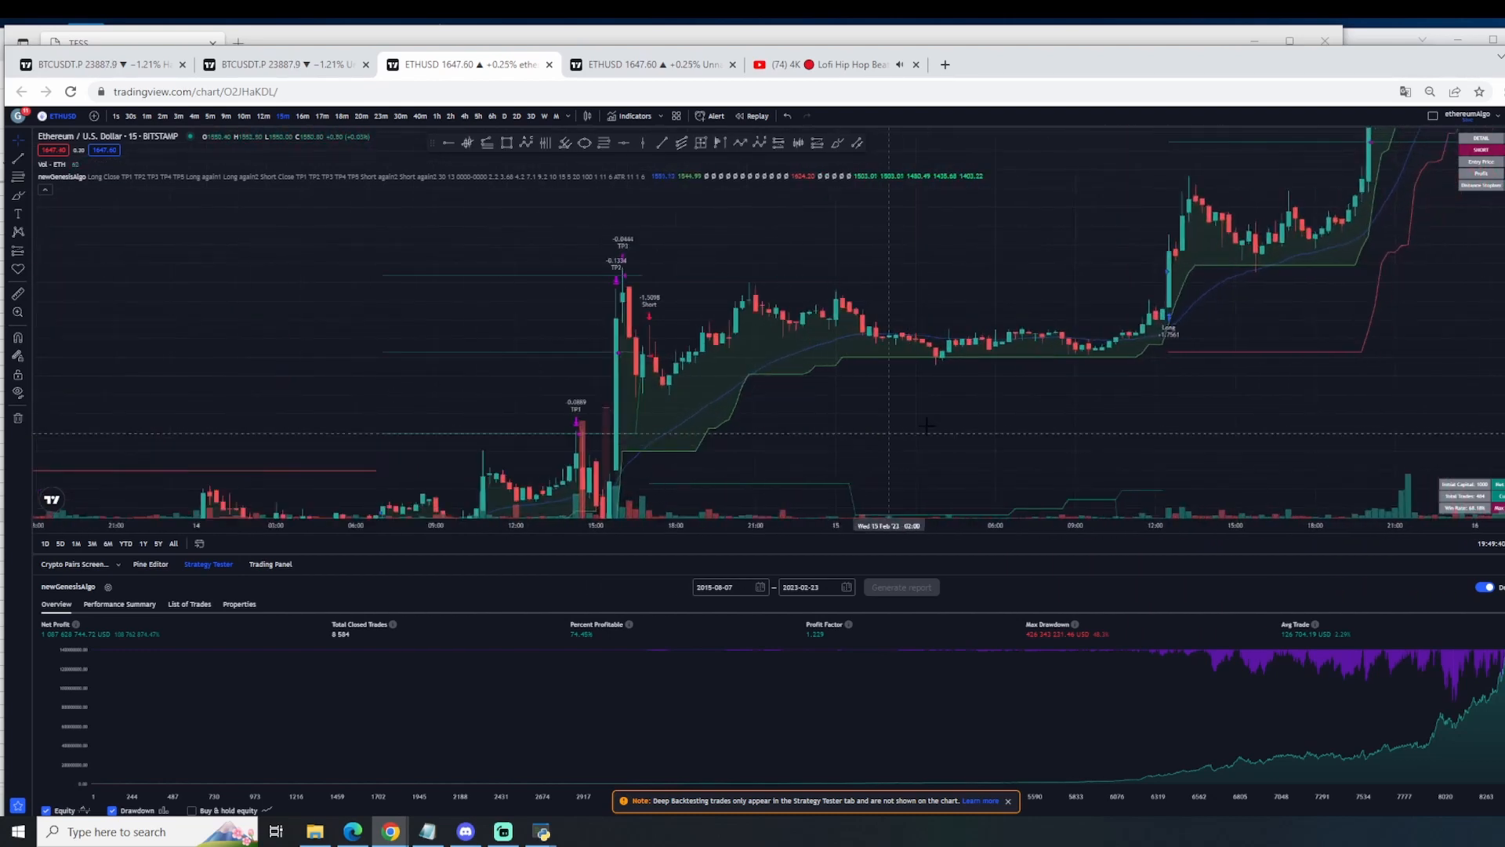
left_click_drag(1239, 316, 1142, 402)
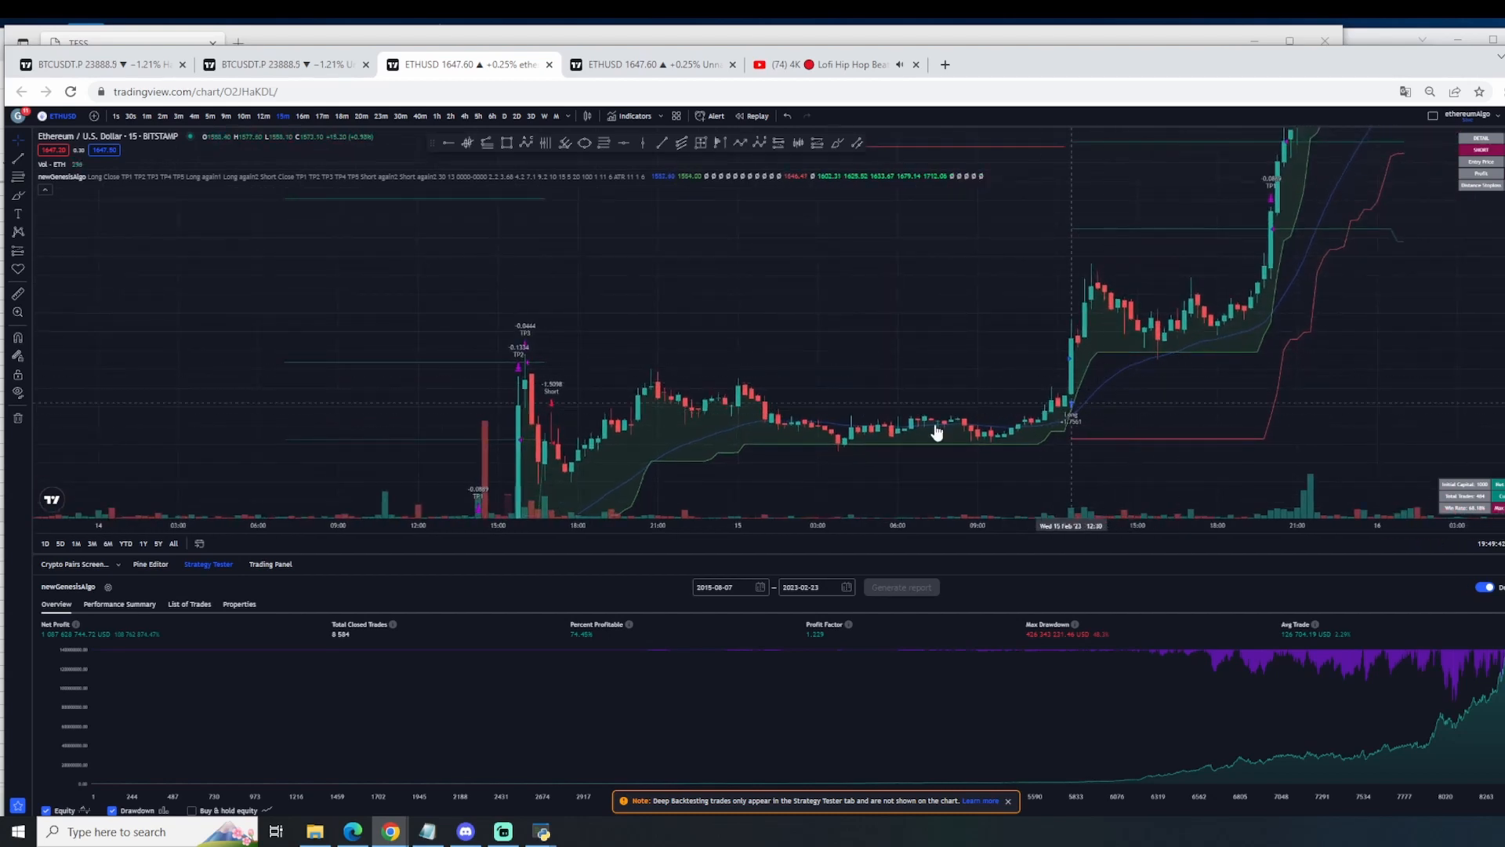
left_click_drag(660, 439, 727, 368)
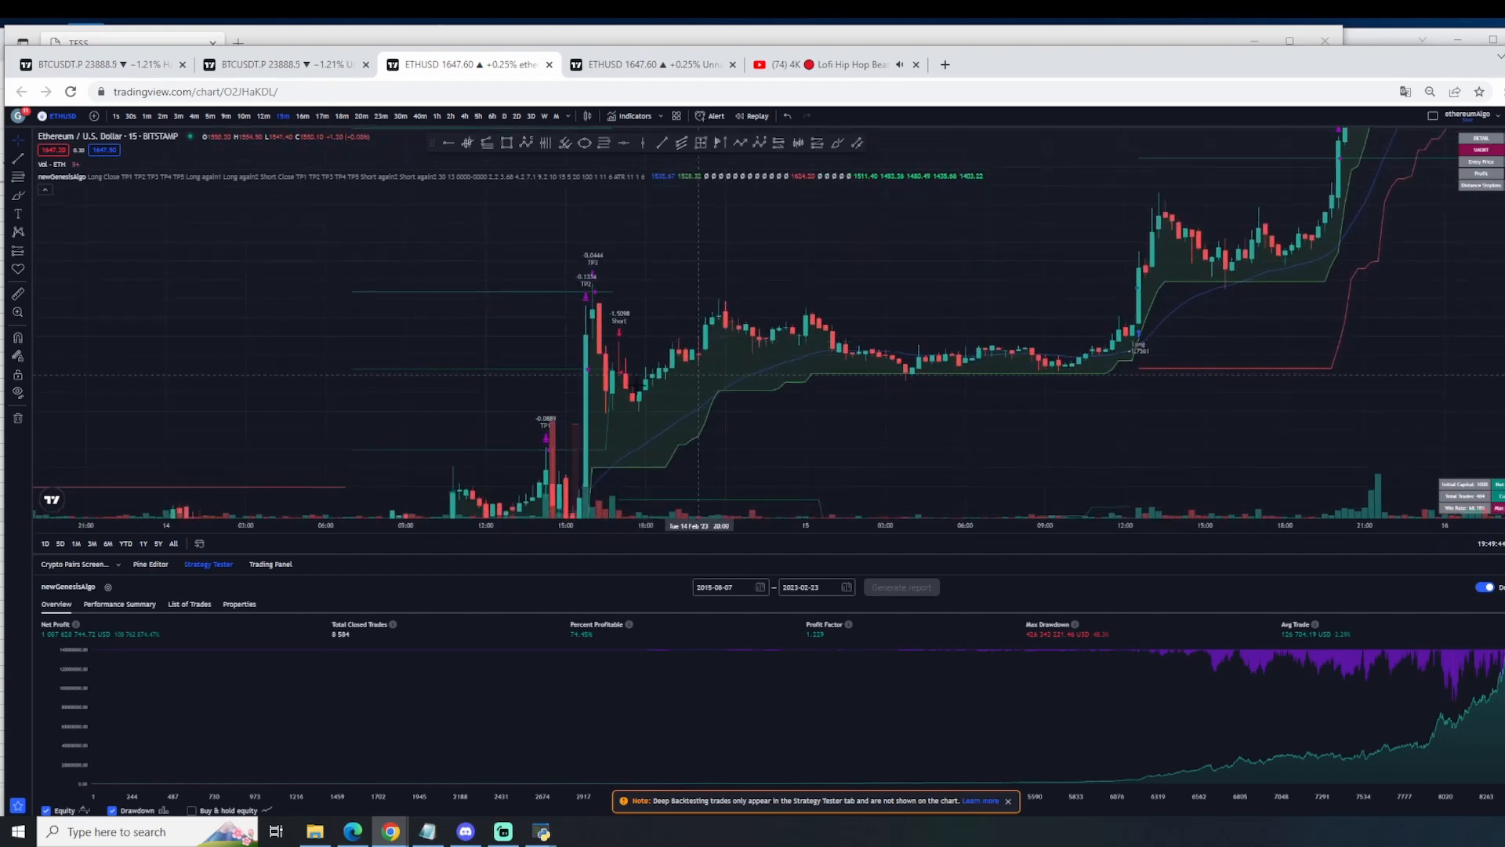
left_click_drag(1037, 375, 1035, 361)
left_click_drag(769, 439, 874, 336)
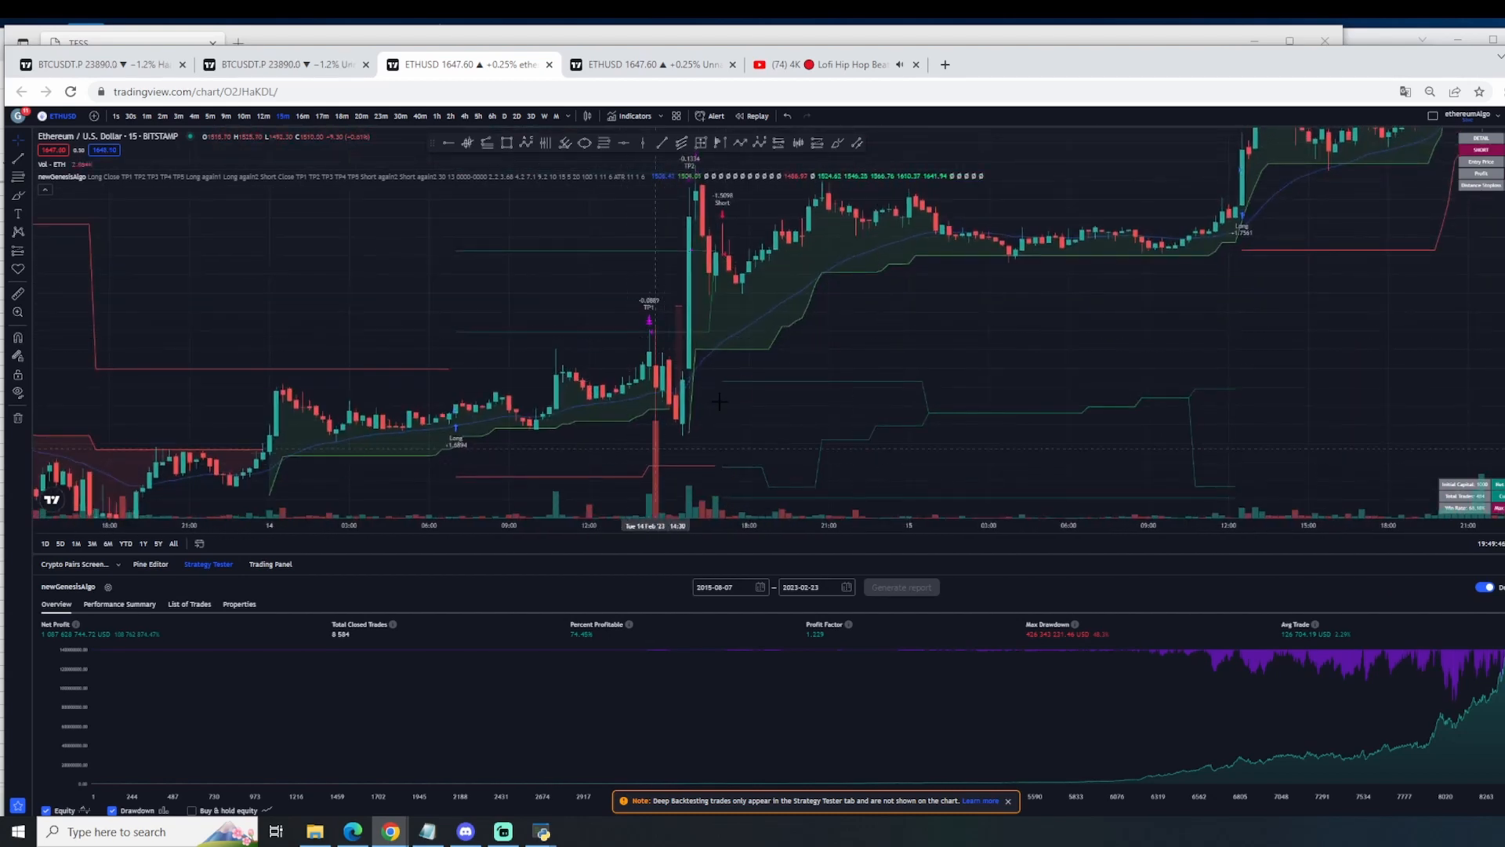
left_click_drag(1186, 348, 911, 525)
left_click_drag(1140, 333, 1004, 333)
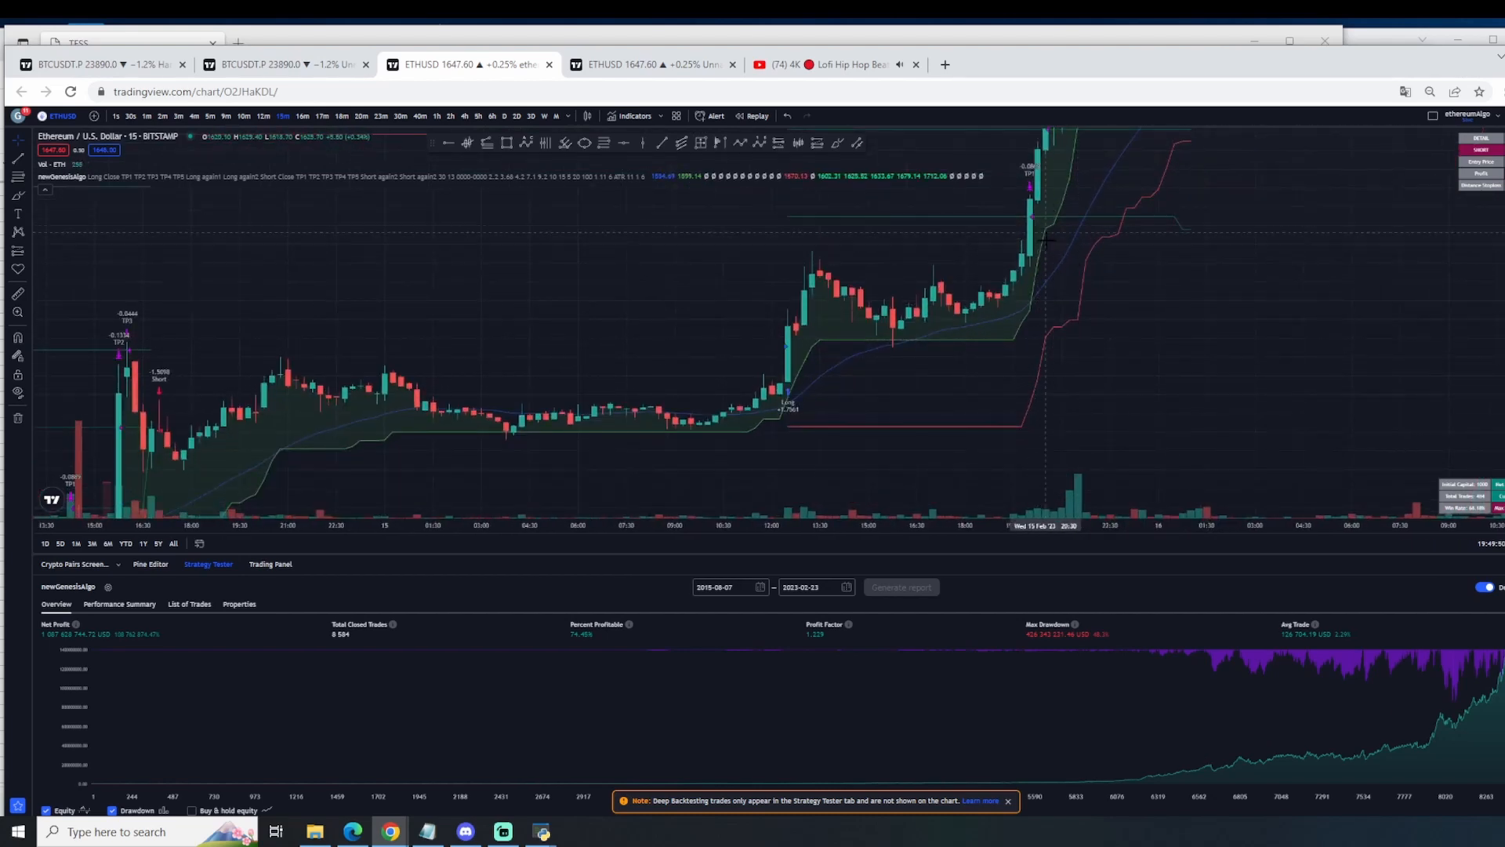
left_click_drag(1054, 237, 1158, 232)
scroll(1158, 230, "up", 1)
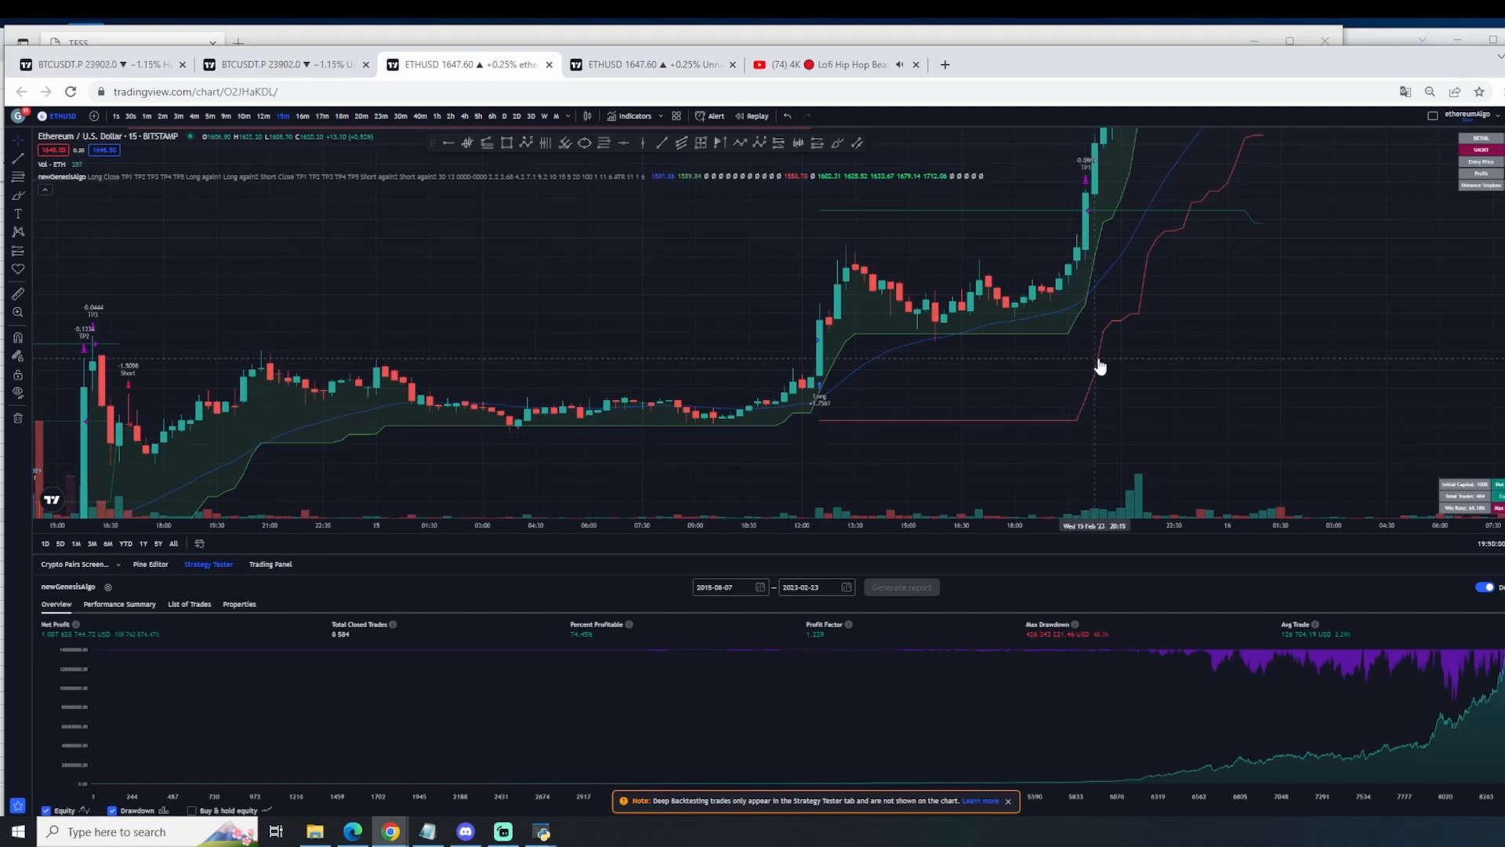
left_click_drag(1260, 239, 1212, 448)
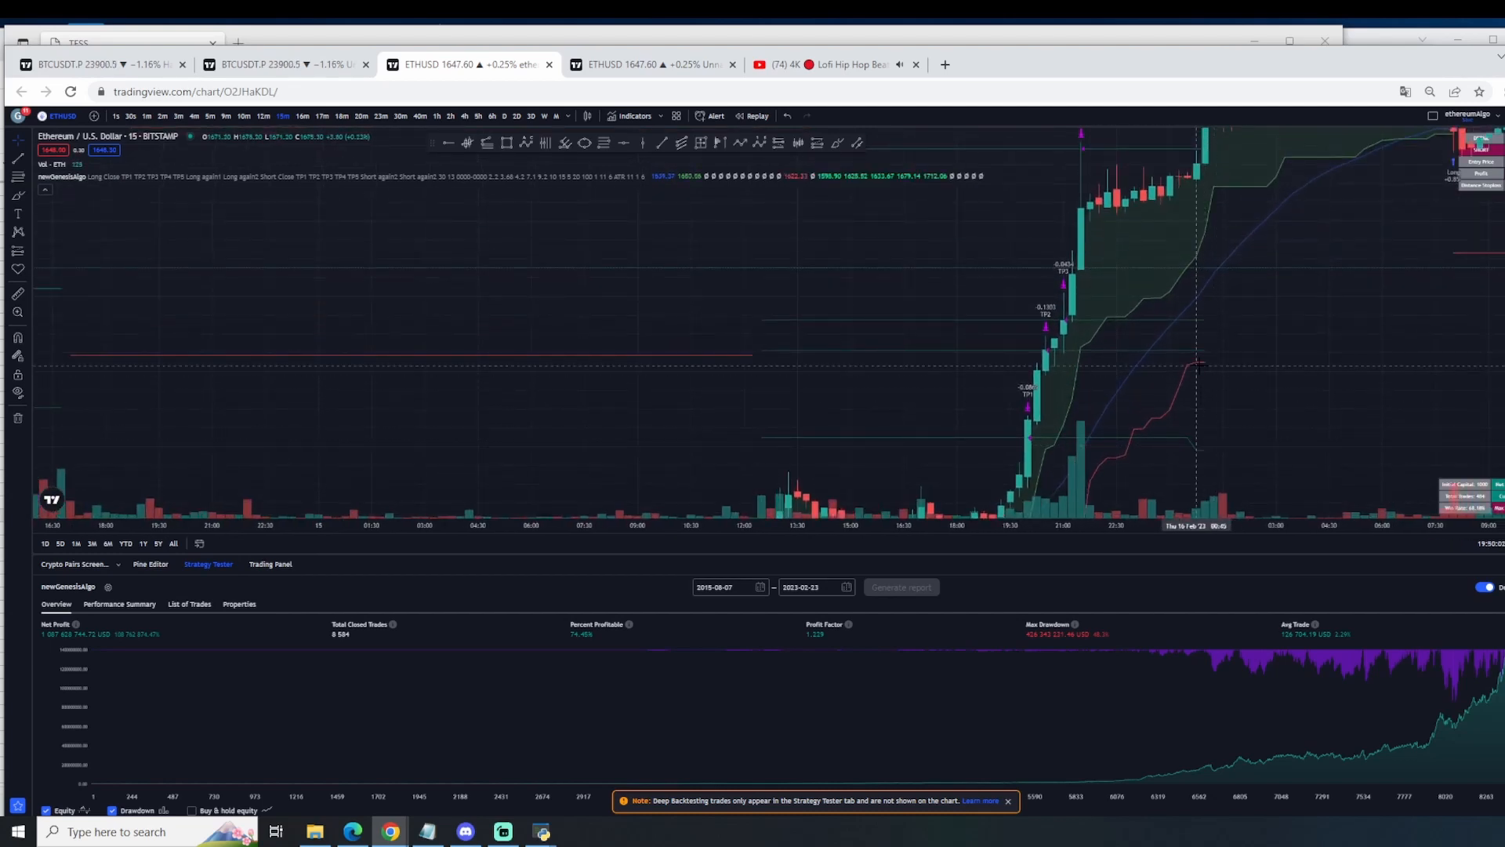
left_click_drag(1274, 335, 1218, 461)
left_click_drag(1230, 392, 1264, 459)
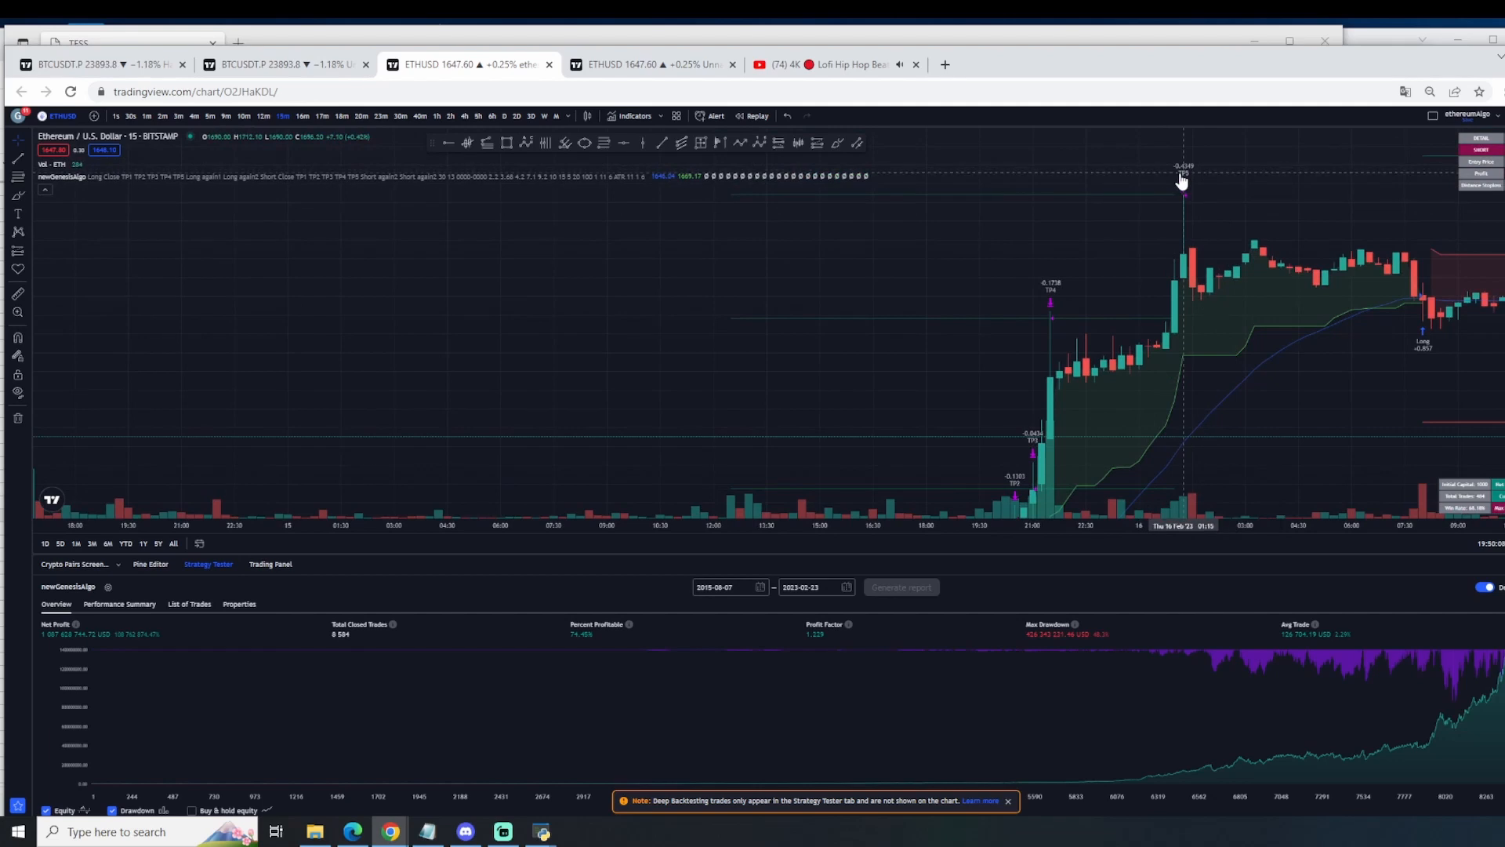
Step: Open the newGenesisAlgo settings, review the multi-profit exit and stop-loss inputs, and close the settings unchanged
left_click(1185, 181)
double_click(1185, 181)
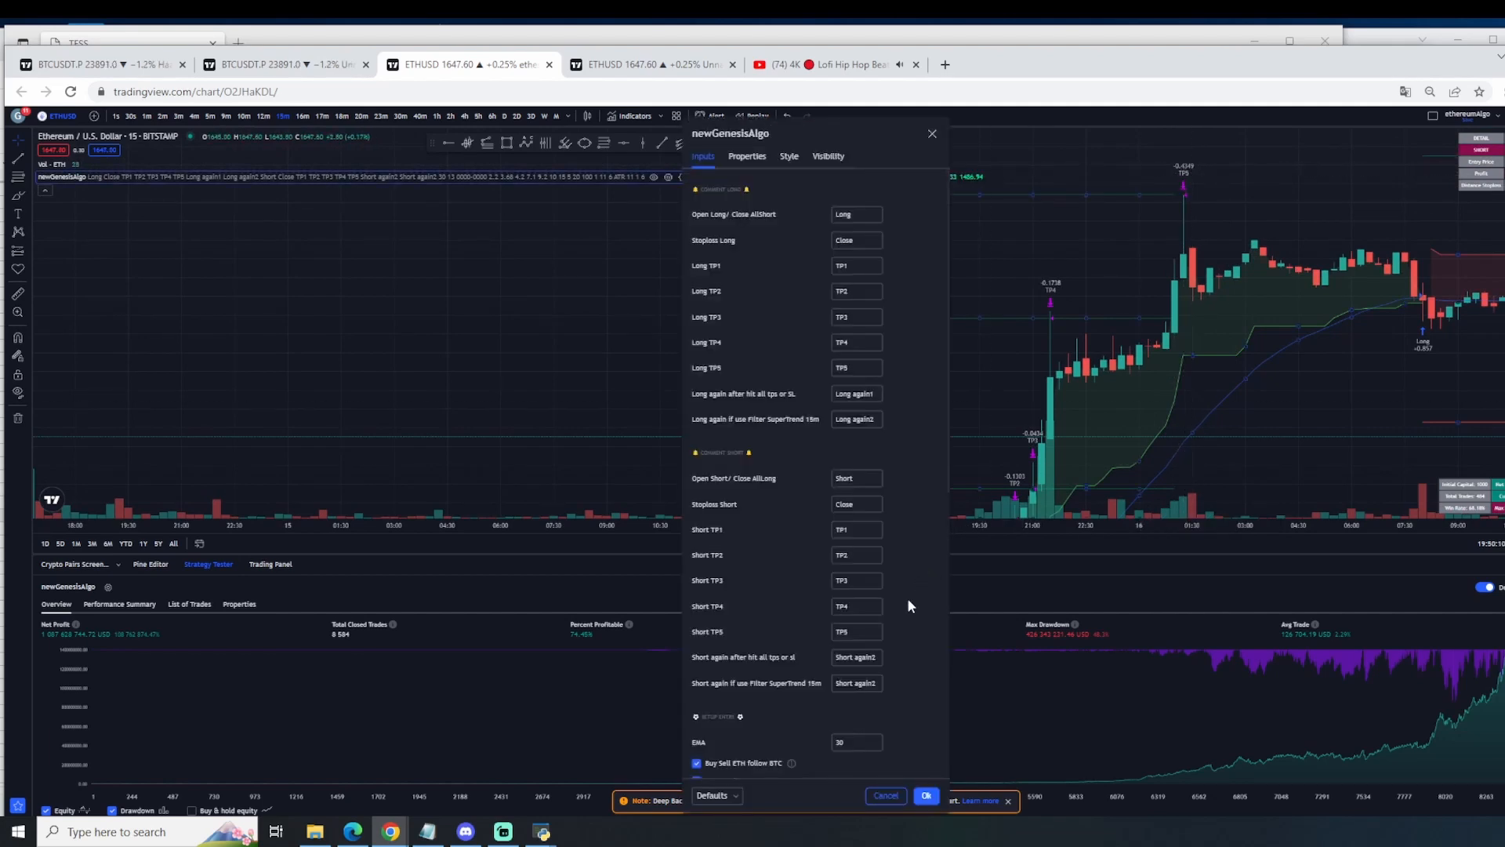
scroll(792, 621, "down", 5)
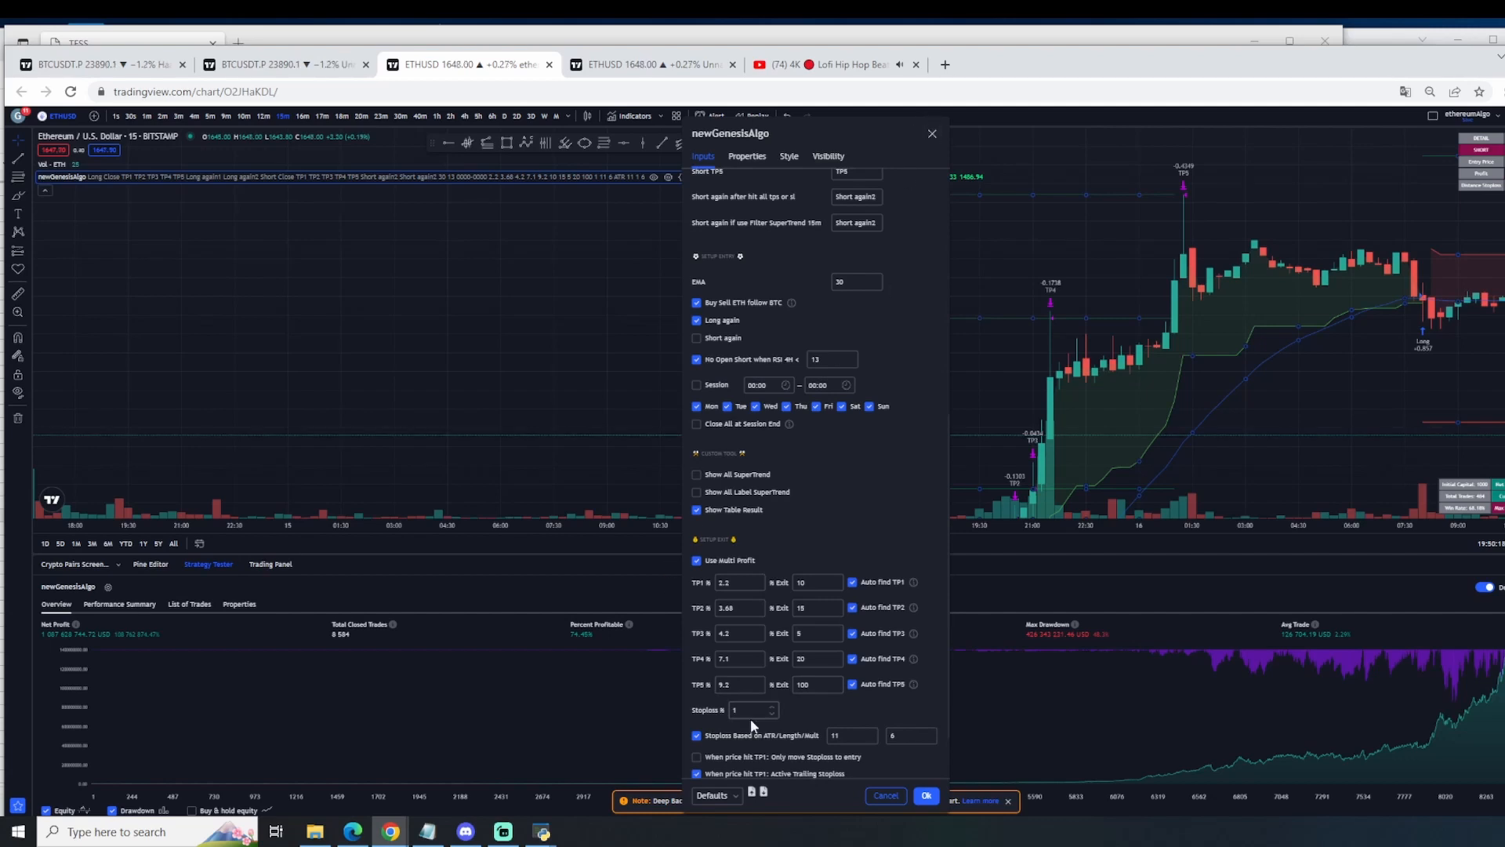
scroll(736, 687, "down", 1)
scroll(796, 627, "up", 7)
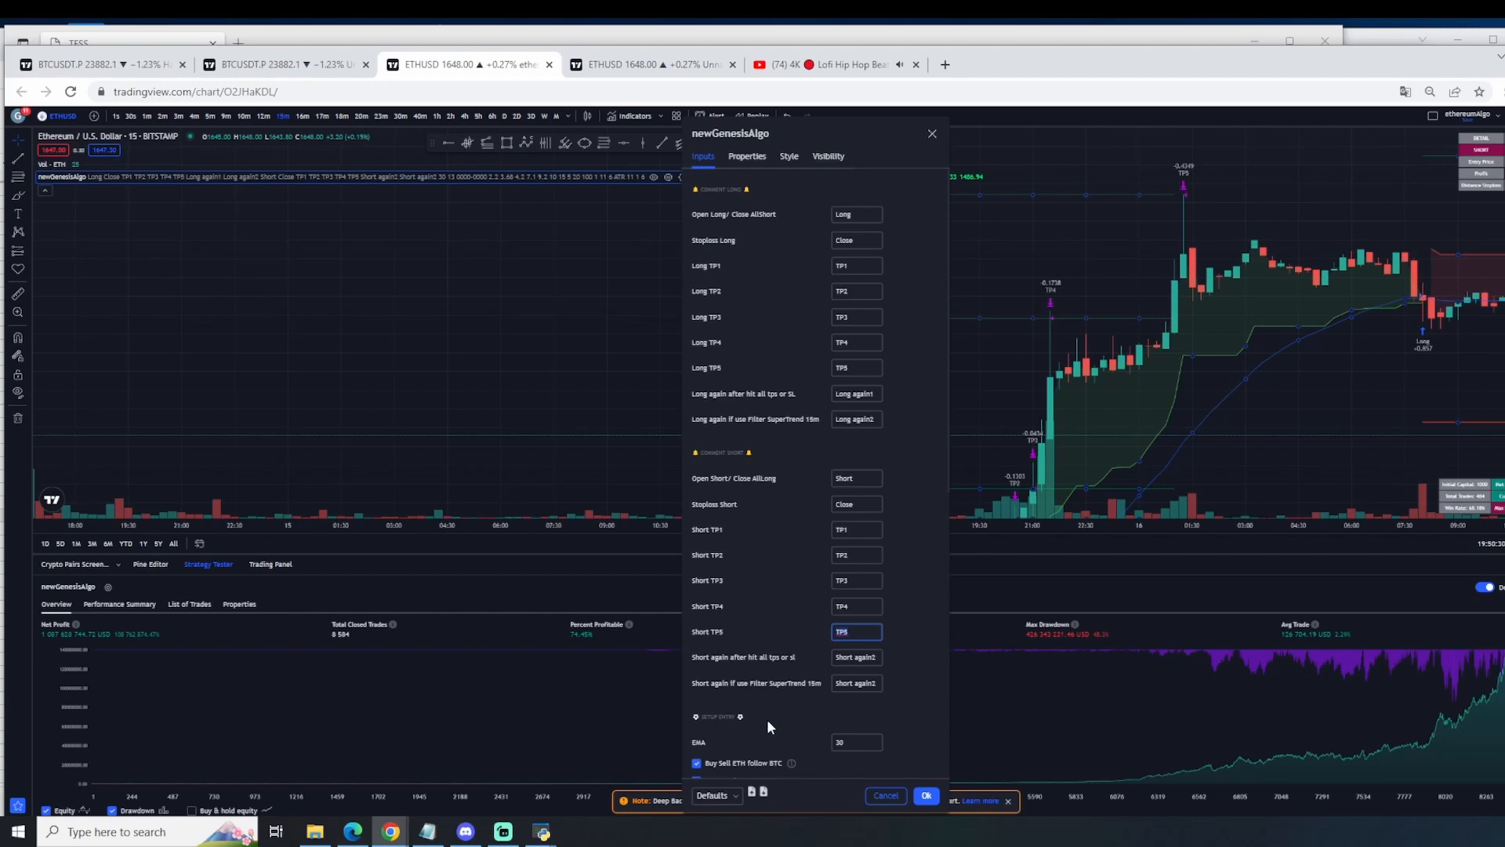
left_click(930, 133)
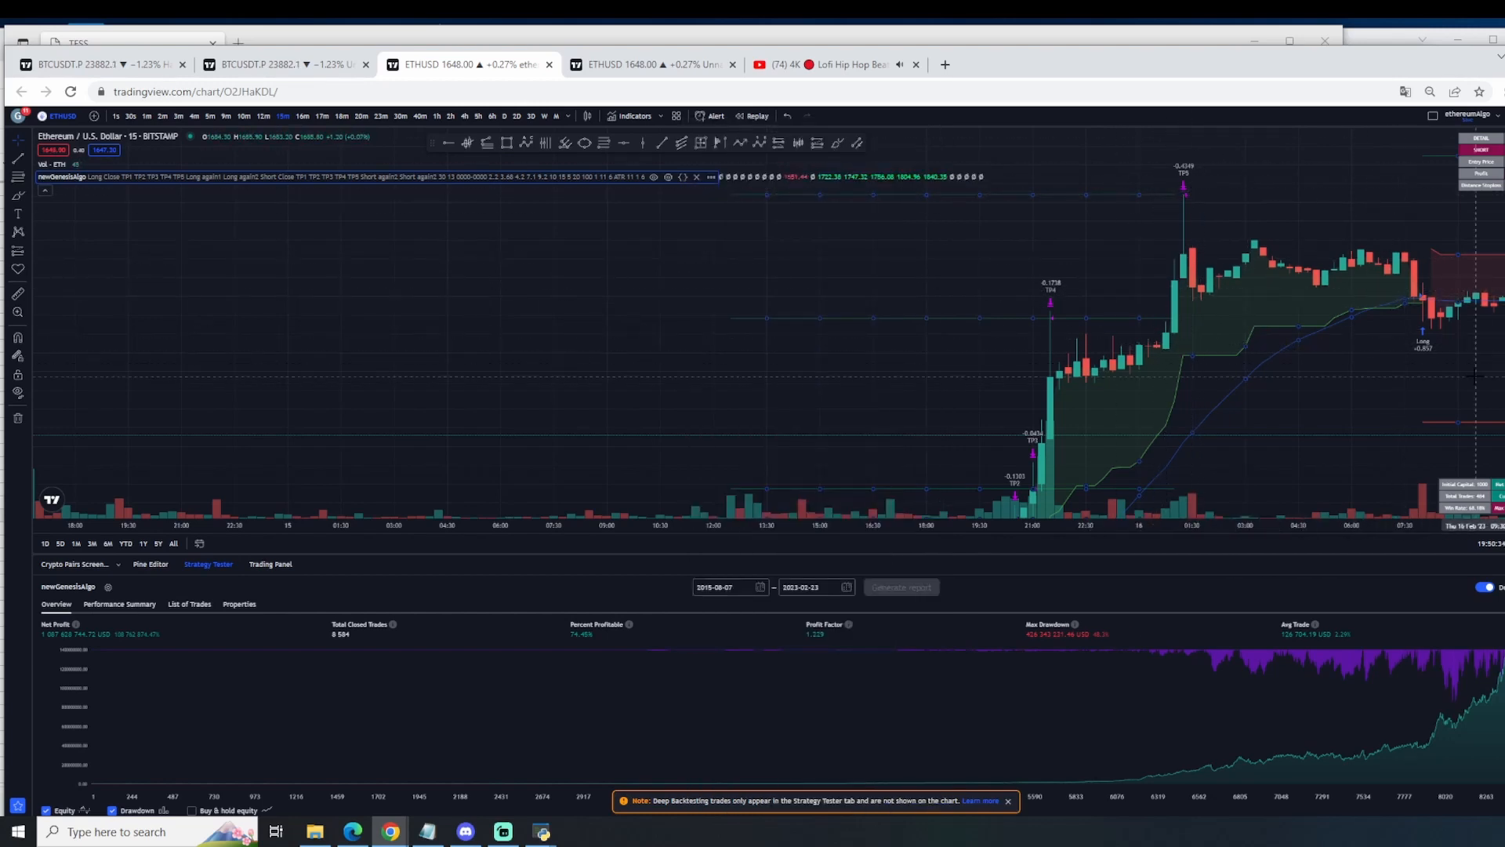
Step: Examine the strategy's long, short and take-profit signals from 16 to 23 February on the ETHUSD chart
left_click_drag(1473, 376, 1246, 407)
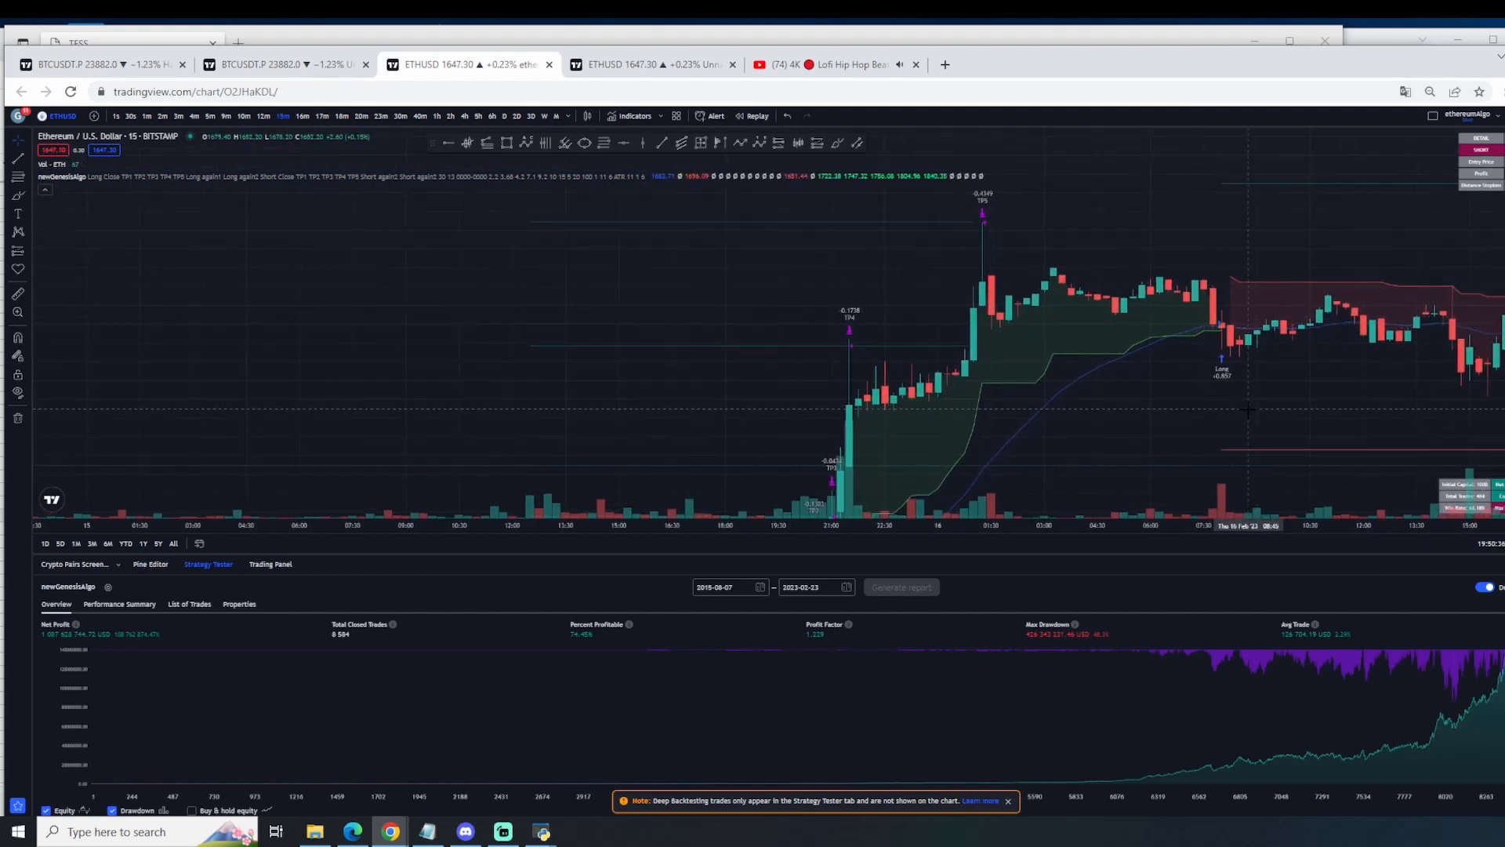
left_click_drag(1460, 371, 1228, 360)
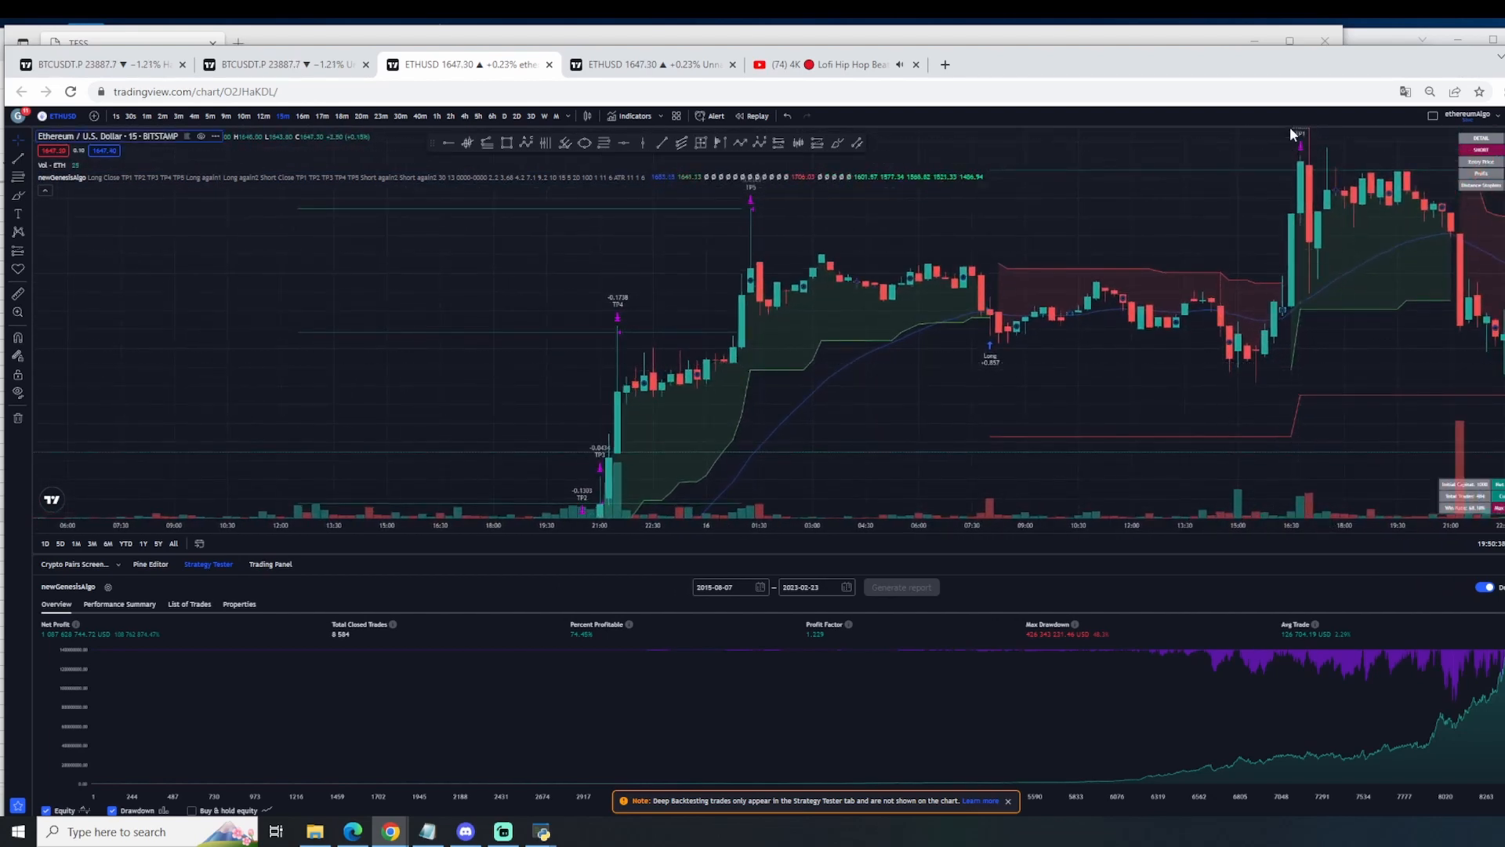
left_click_drag(1416, 368, 1012, 407)
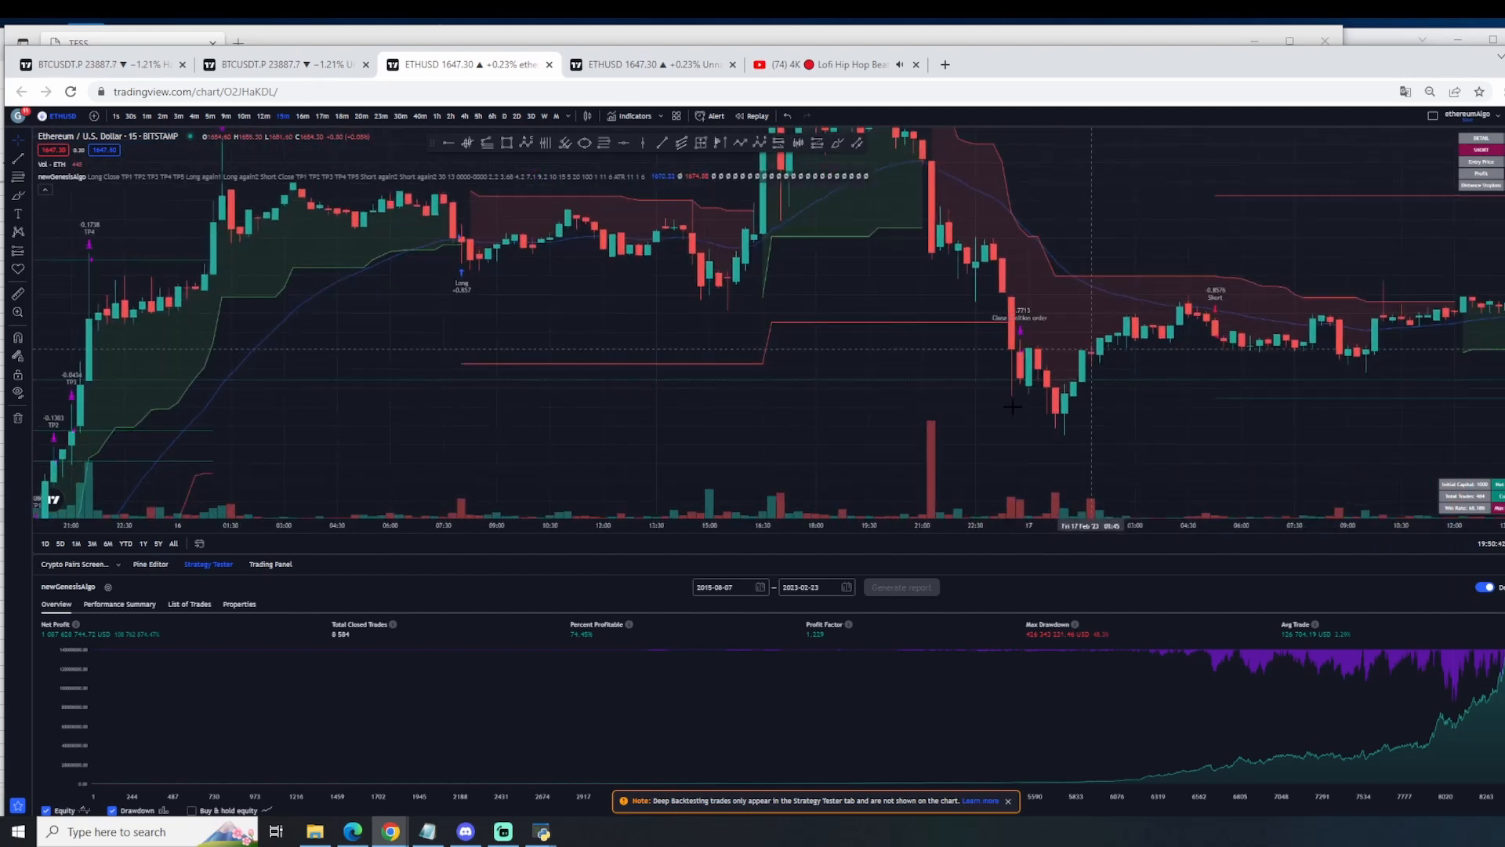
scroll(1012, 406, "down", 5)
left_click_drag(1504, 235, 1504, 474)
left_click_drag(1379, 433, 1047, 417)
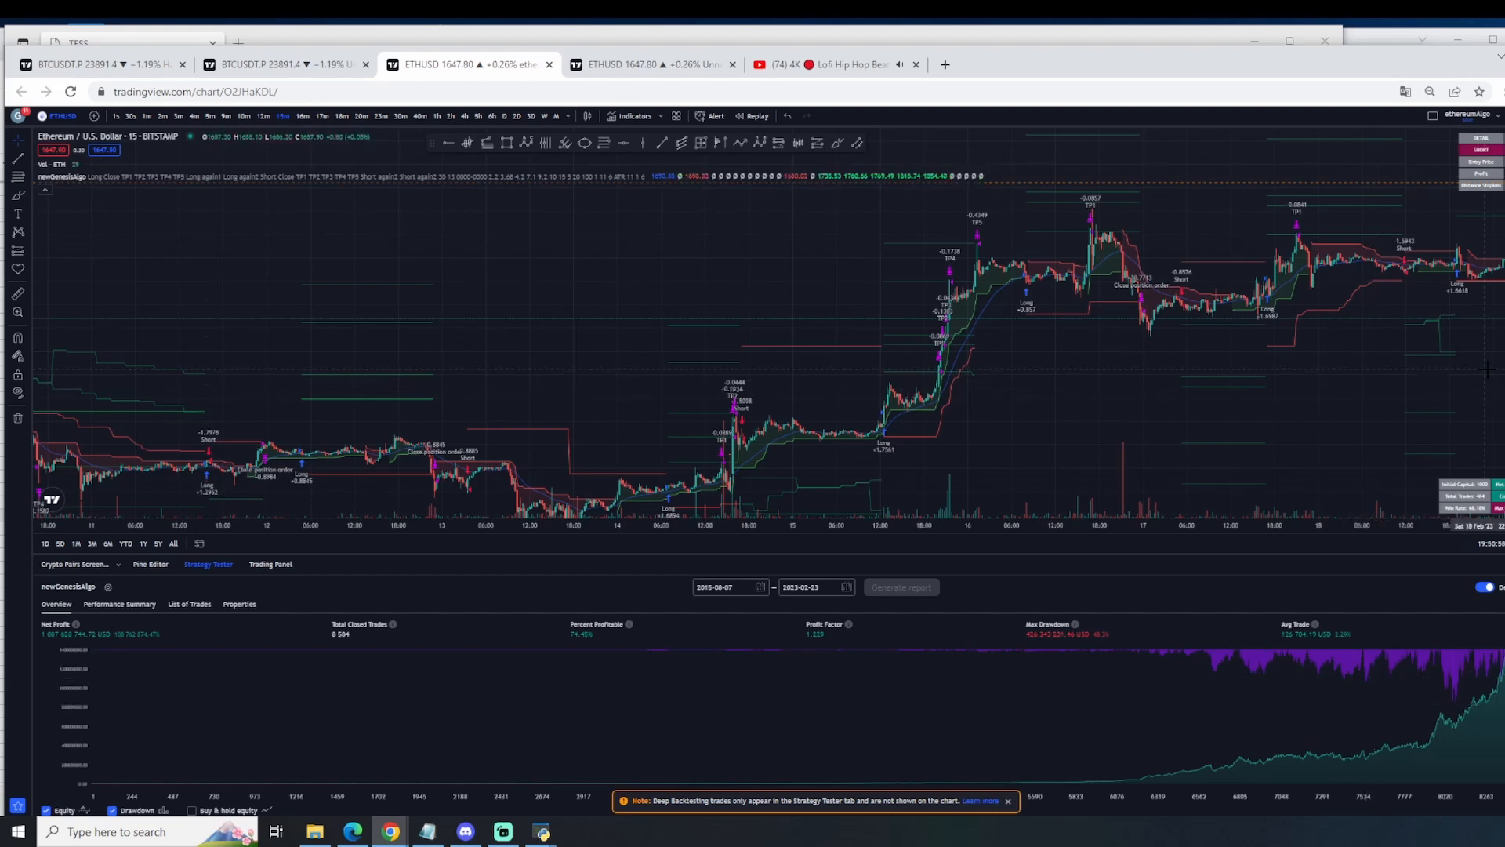
left_click_drag(1453, 368, 1072, 378)
left_click_drag(1466, 368, 949, 335)
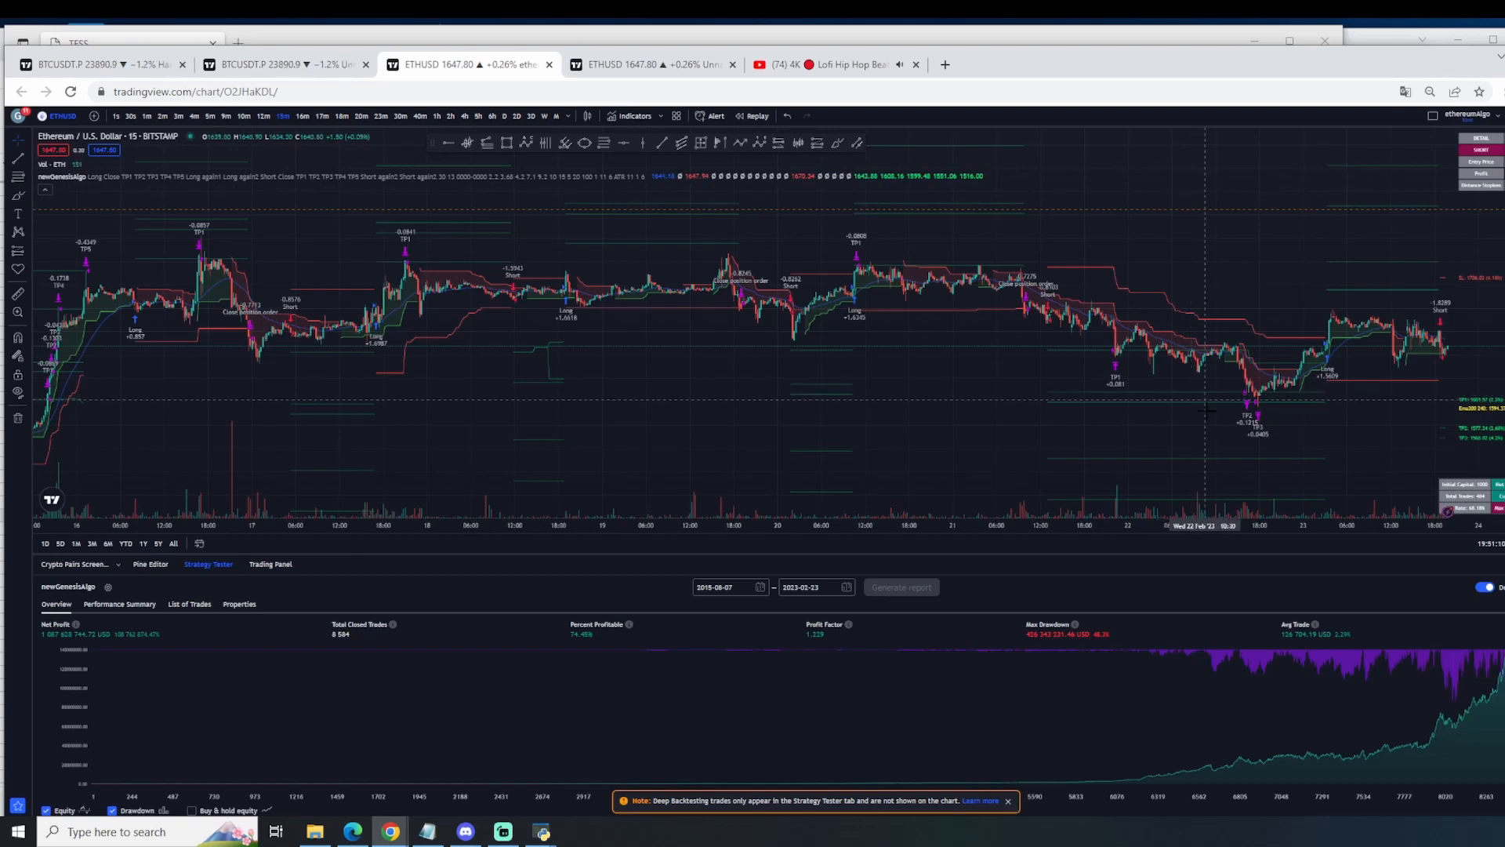
scroll(1325, 368, "down", 2)
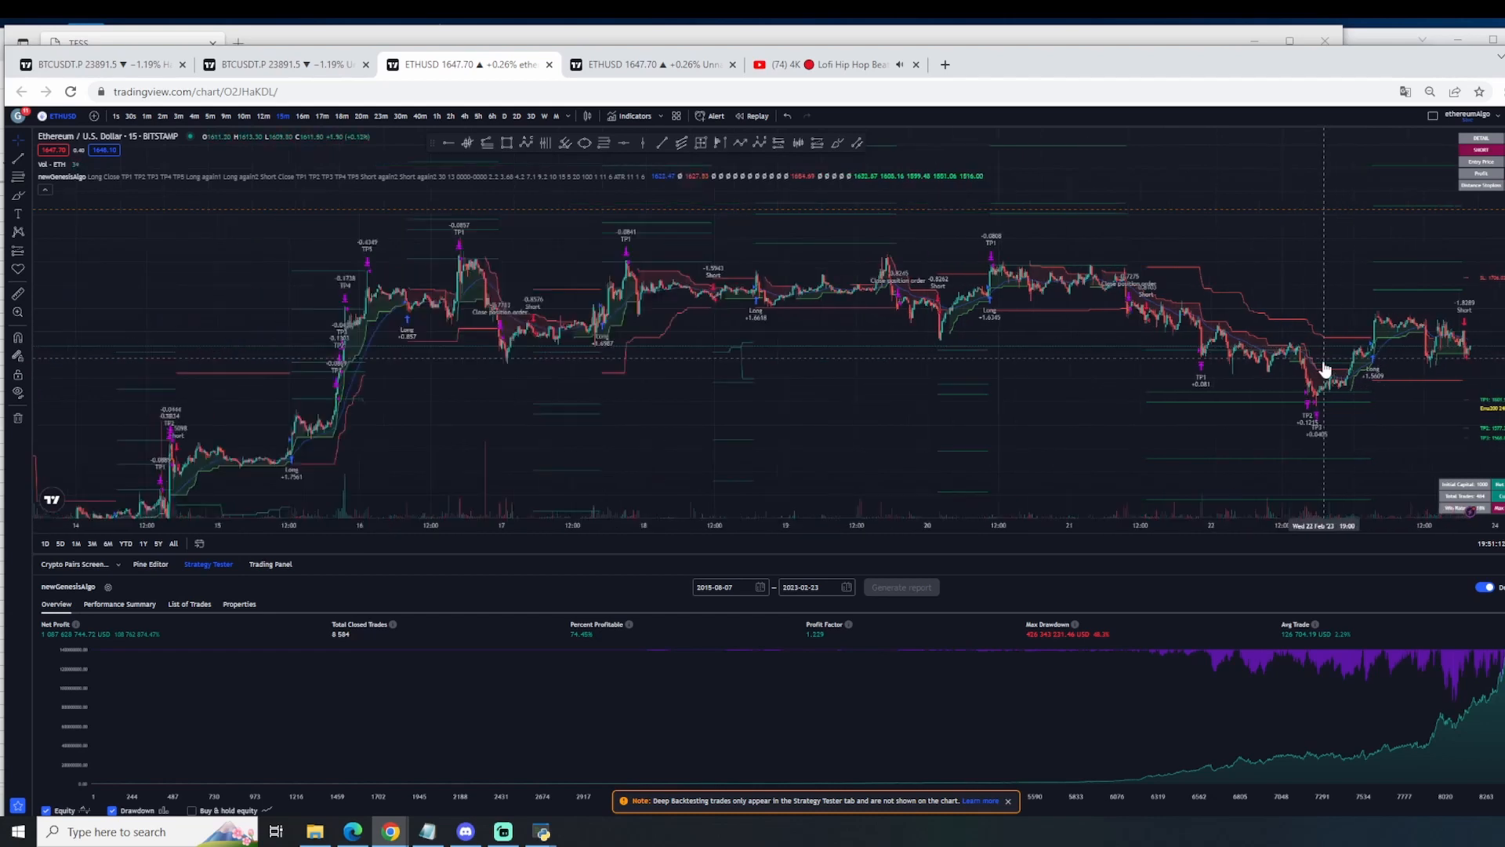
scroll(1324, 368, "down", 1)
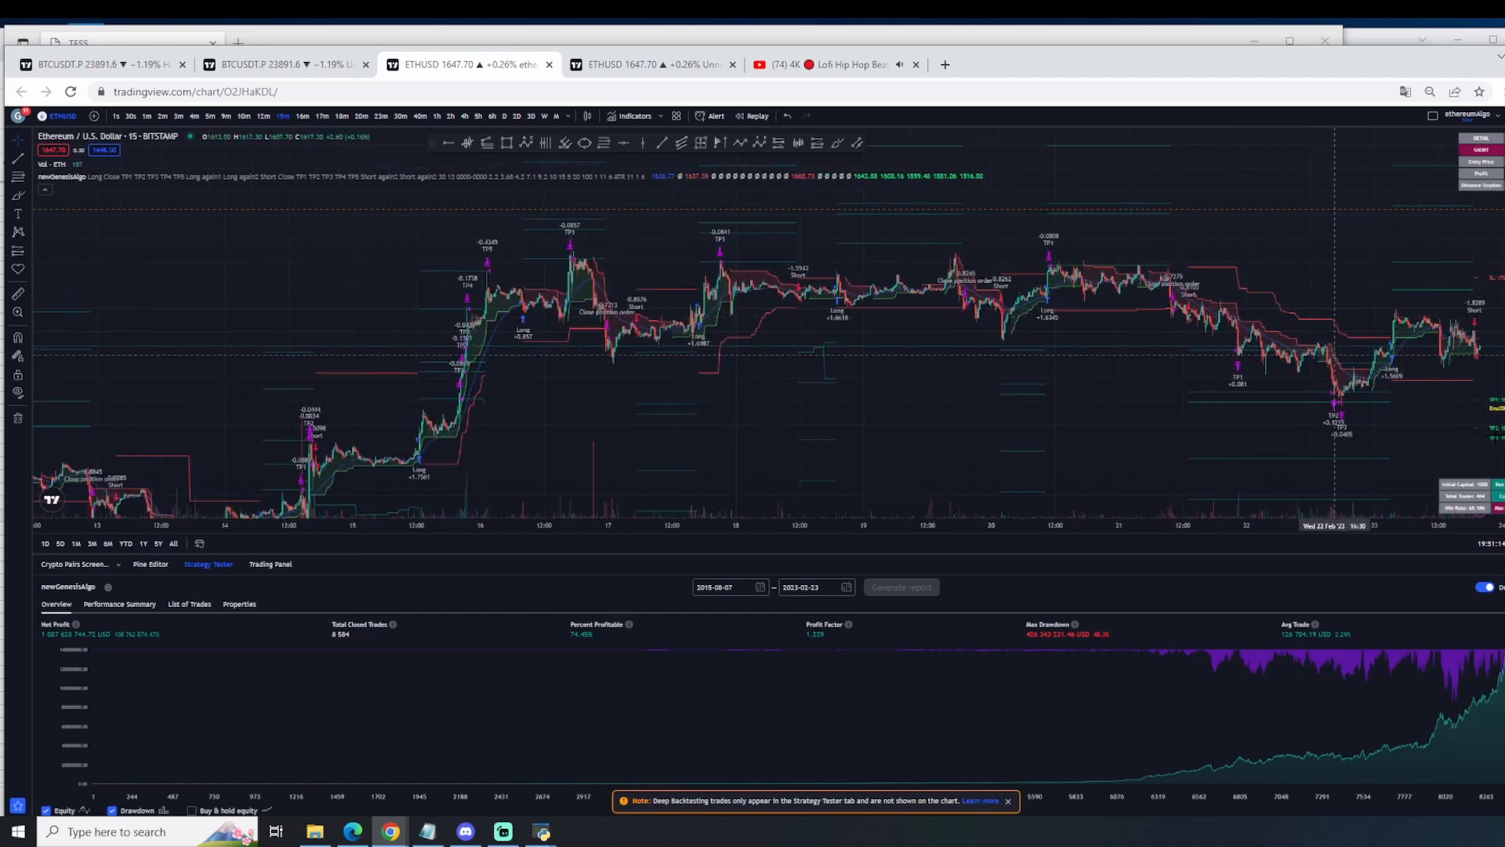
left_click(1345, 430)
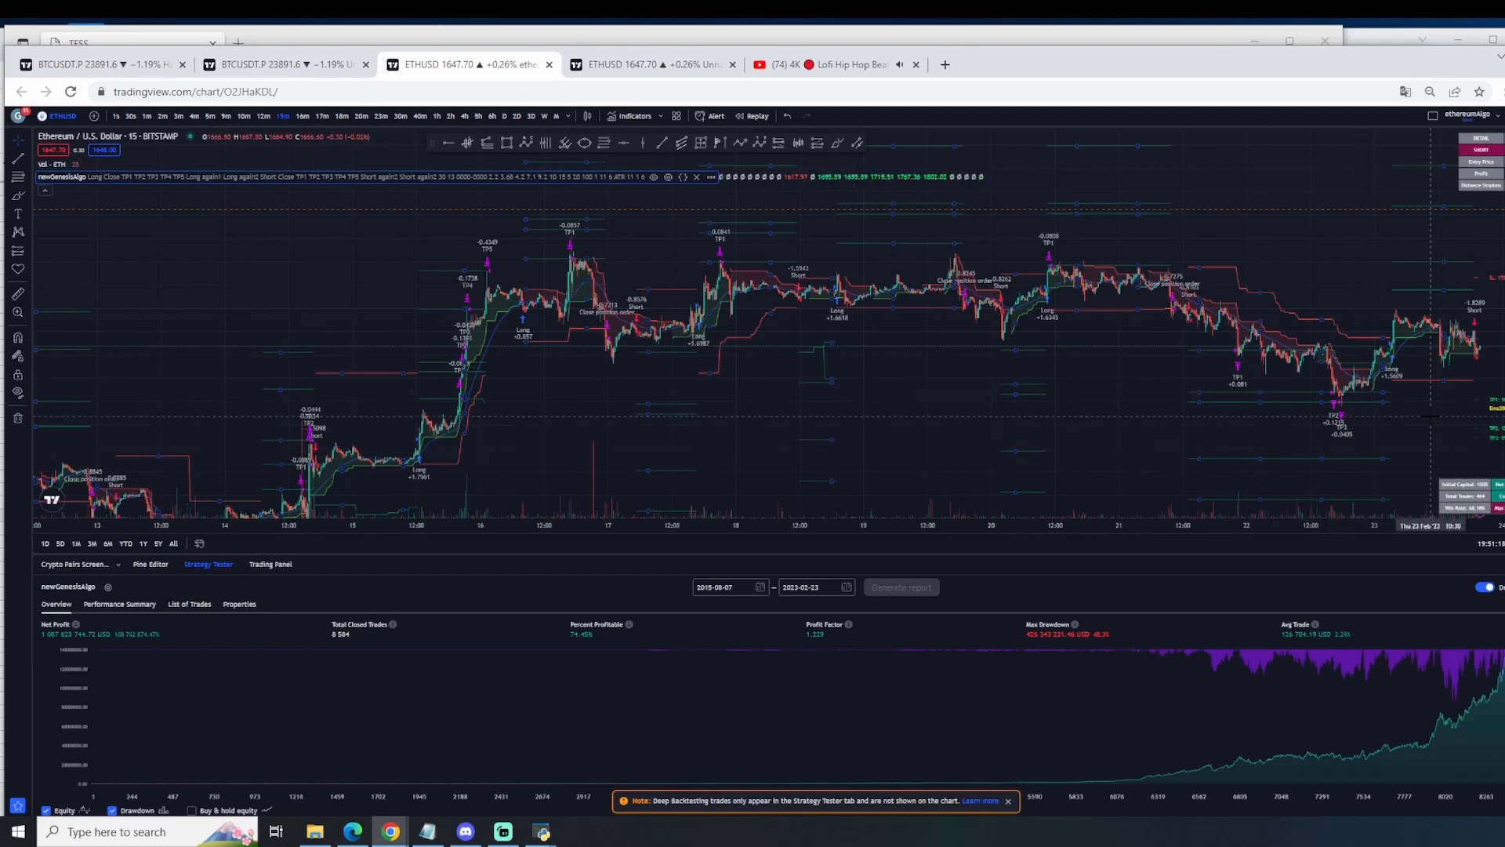
left_click(1393, 411)
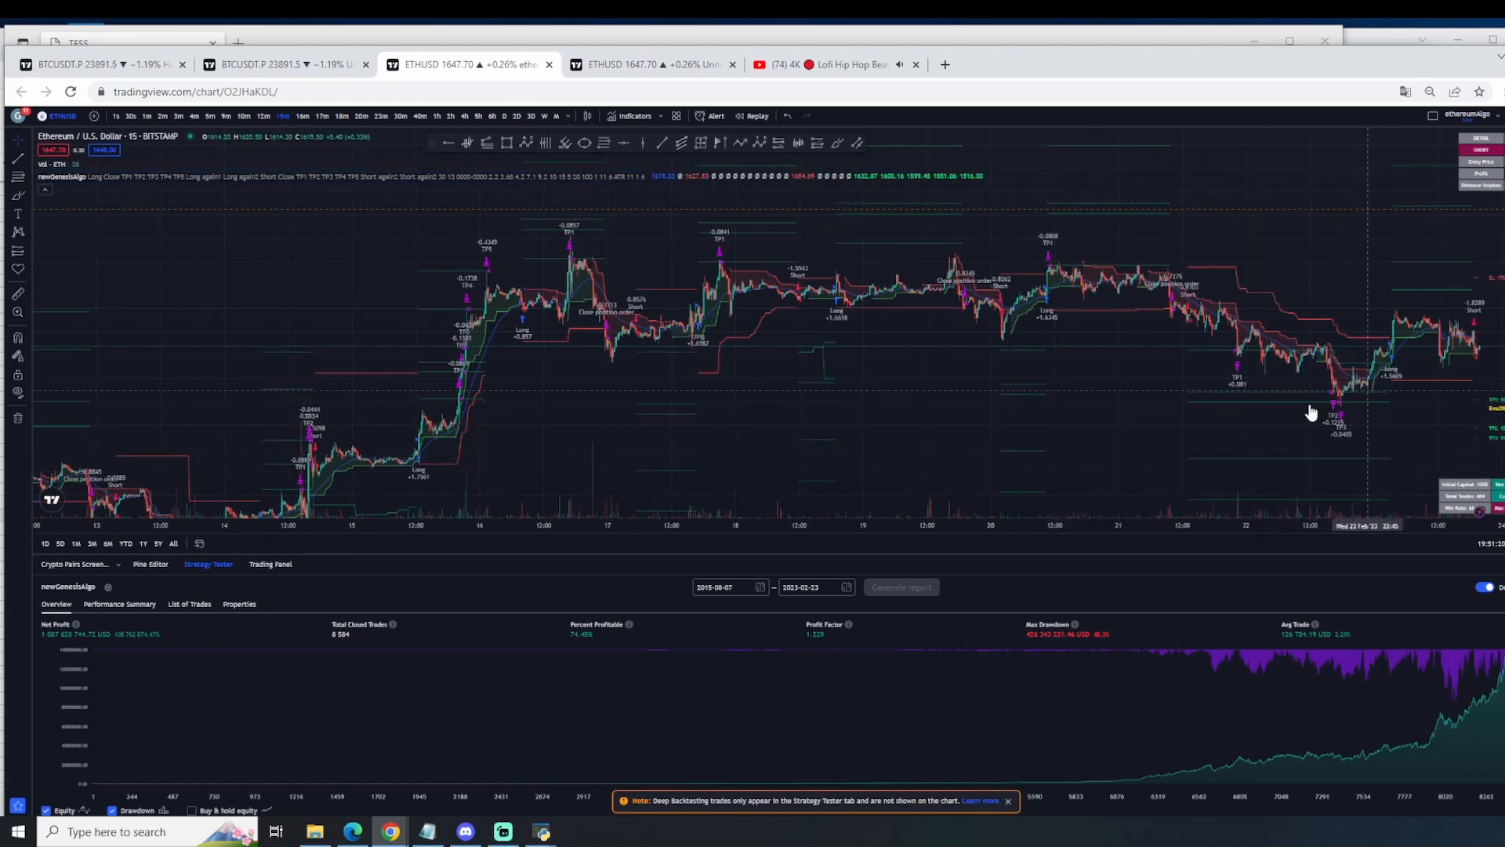
Step: Go back over the earlier ETHUSD trades between 6 and 18 February and compare their take-profit signals
left_click_drag(876, 404, 1408, 242)
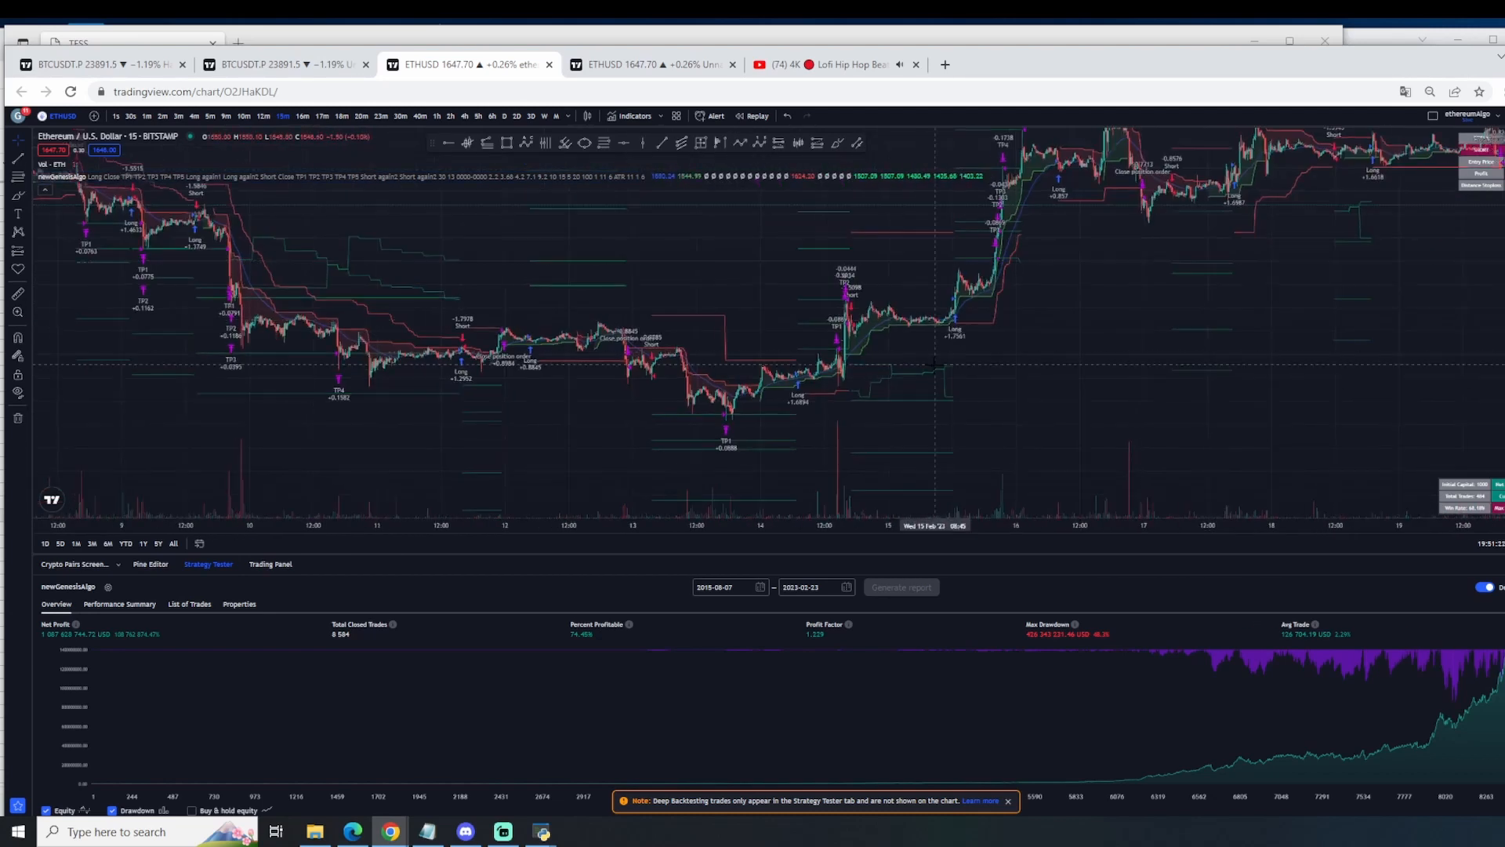
left_click_drag(1132, 357, 1265, 388)
scroll(1001, 473, "up", 1)
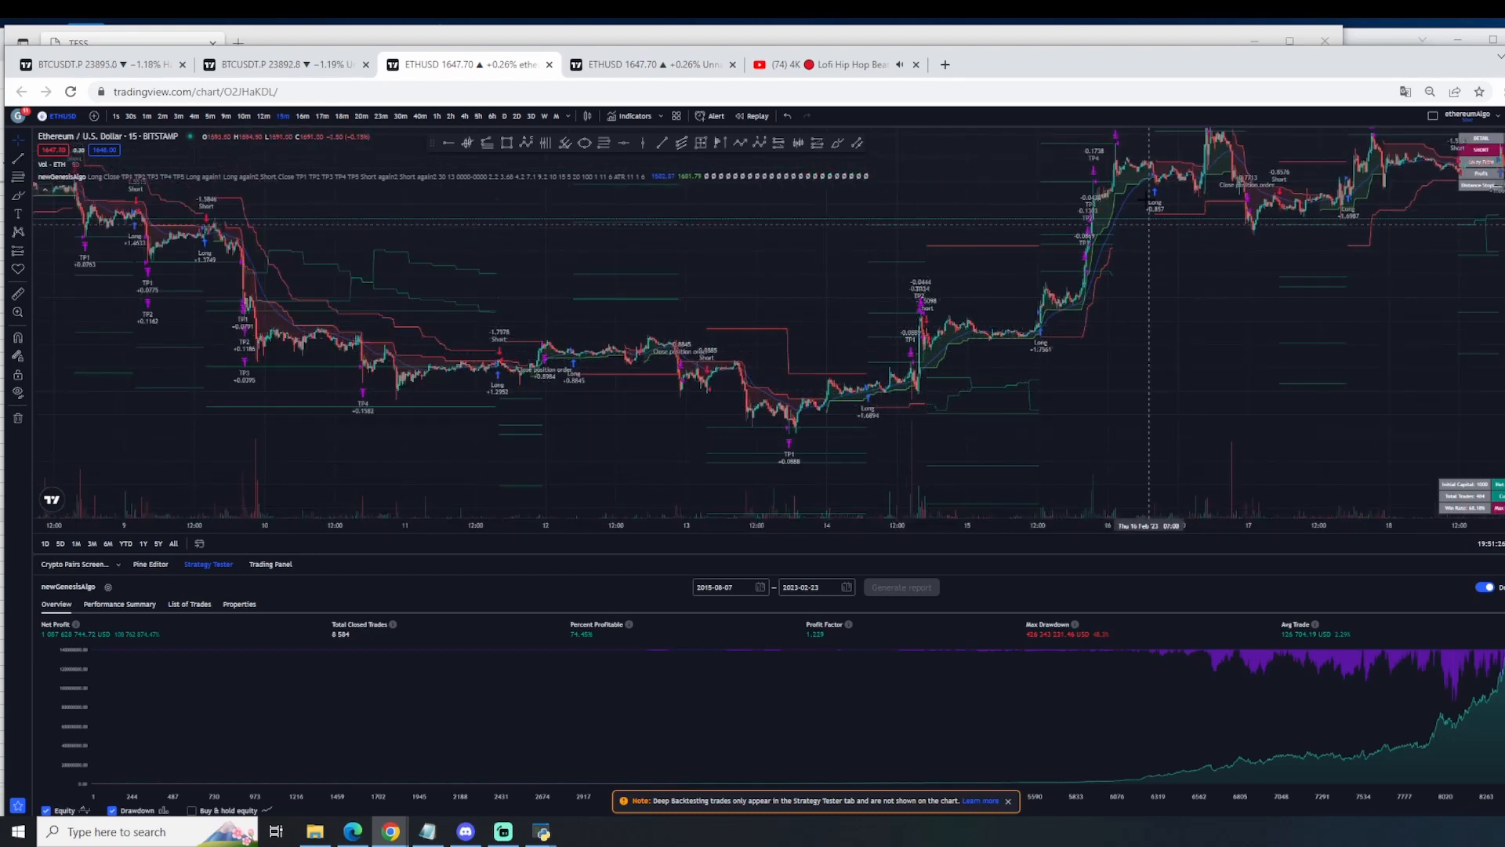
left_click_drag(1191, 338, 1191, 346)
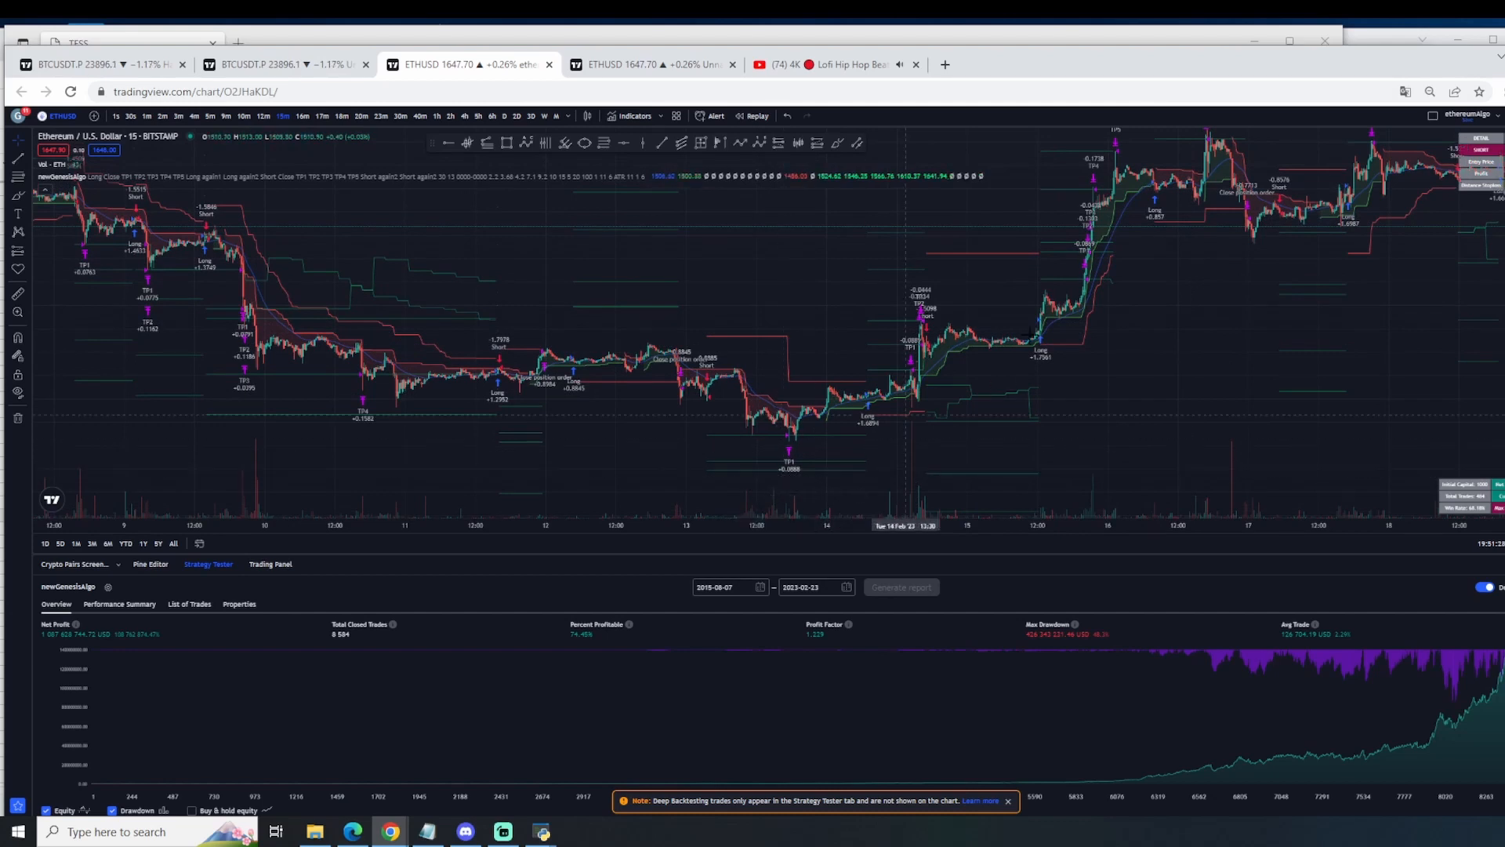
left_click_drag(1170, 241, 899, 267)
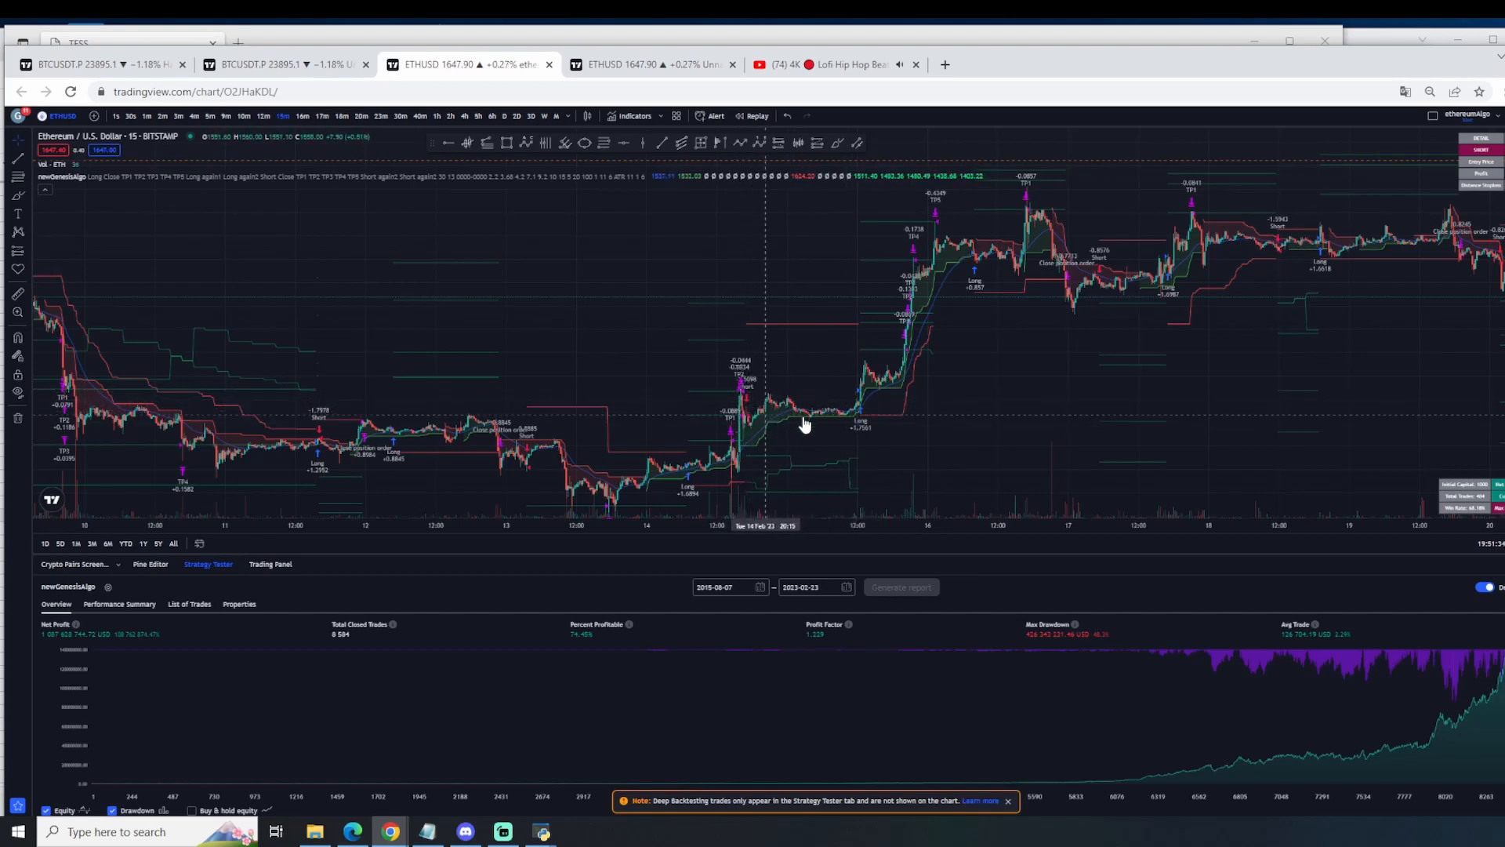
left_click_drag(1011, 399, 909, 392)
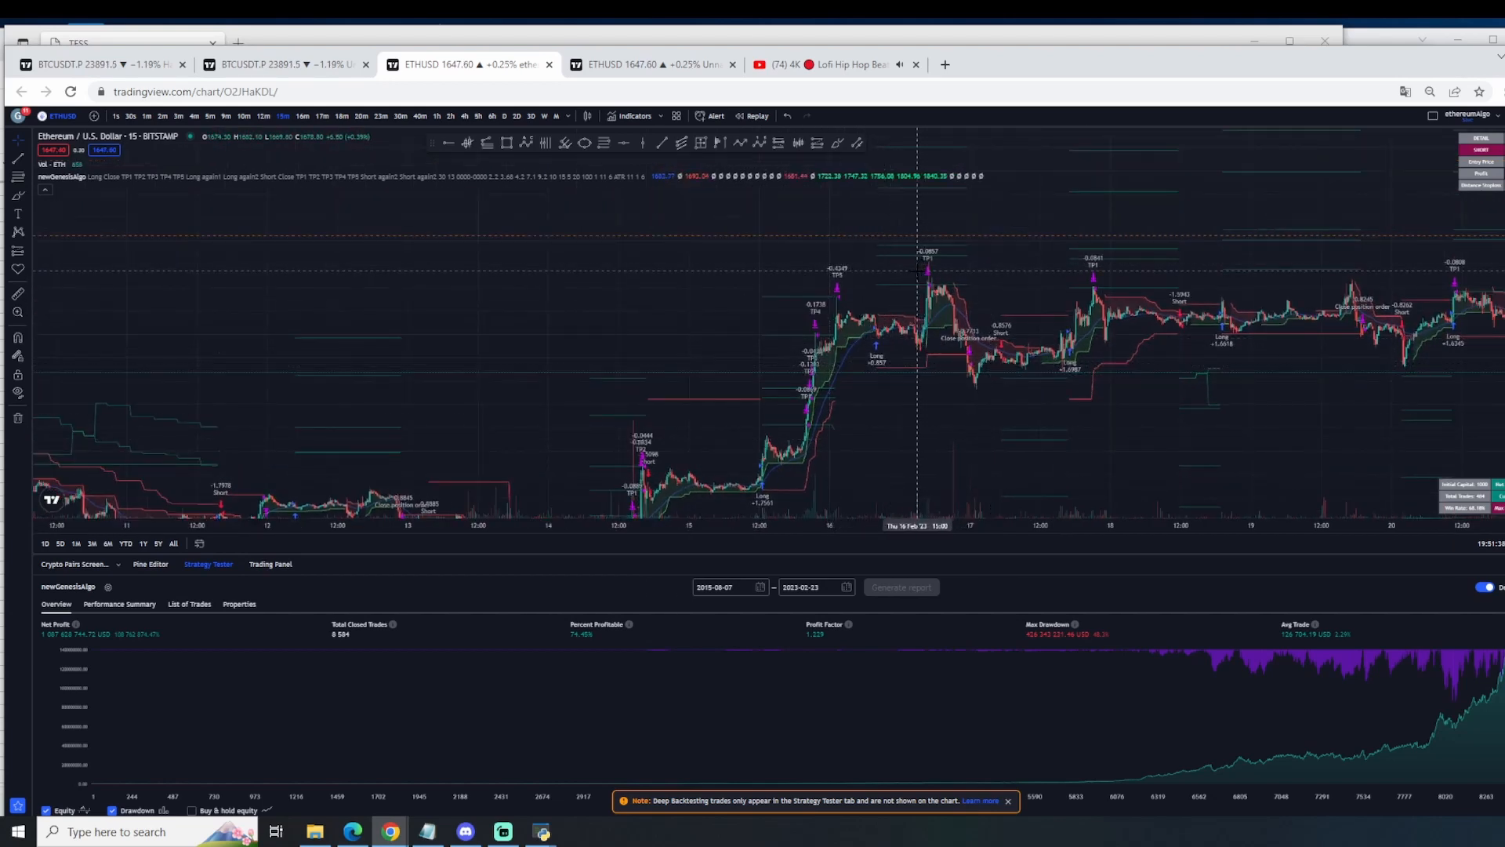
left_click_drag(1292, 428, 1462, 306)
left_click_drag(535, 361, 1370, 337)
scroll(729, 392, "up", 3)
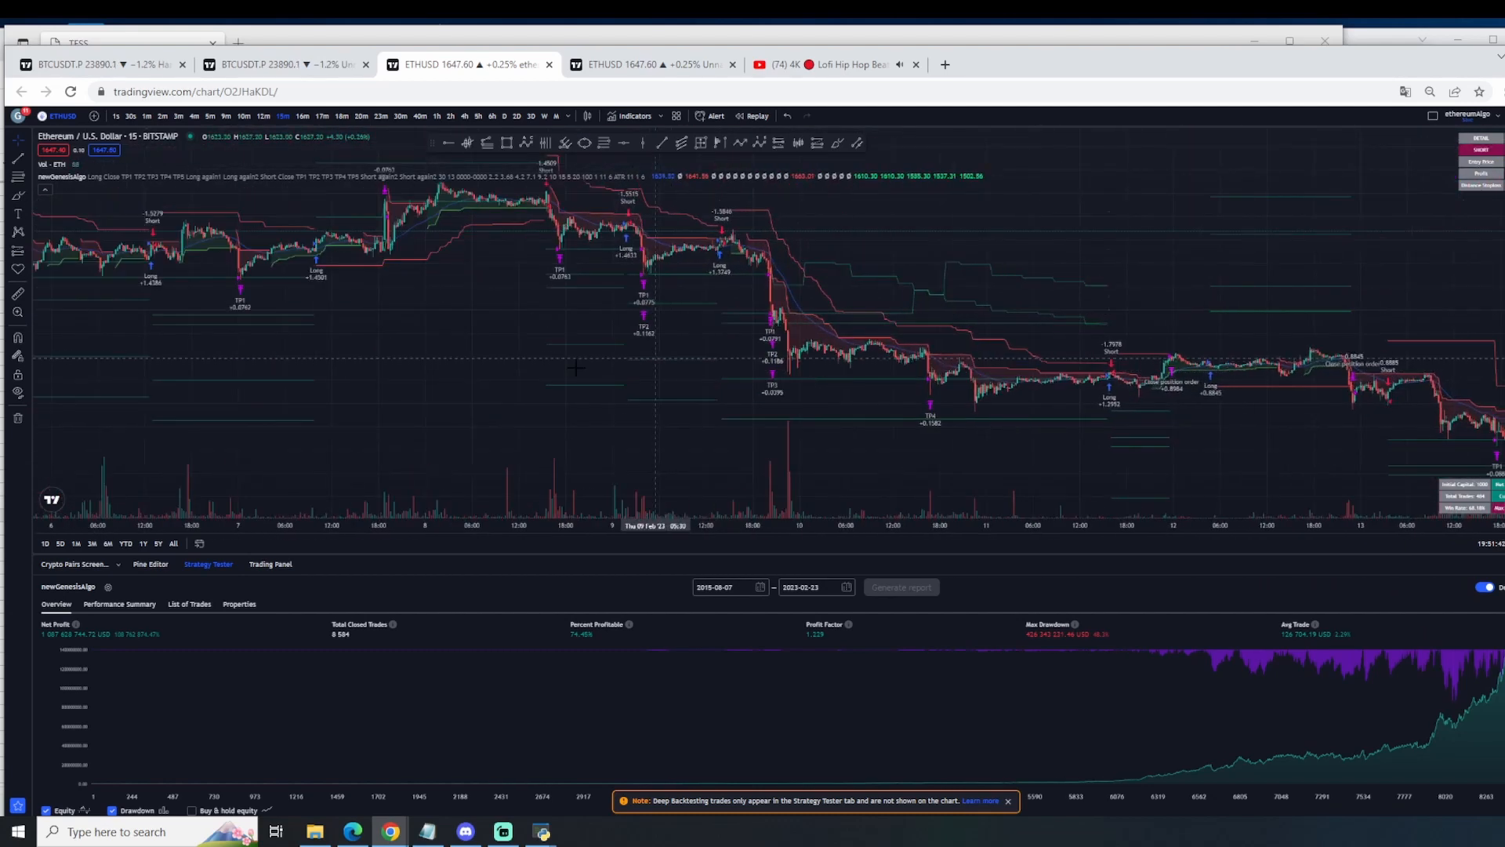
left_click_drag(514, 442, 688, 440)
scroll(680, 437, "up", 1)
left_click_drag(637, 353, 648, 389)
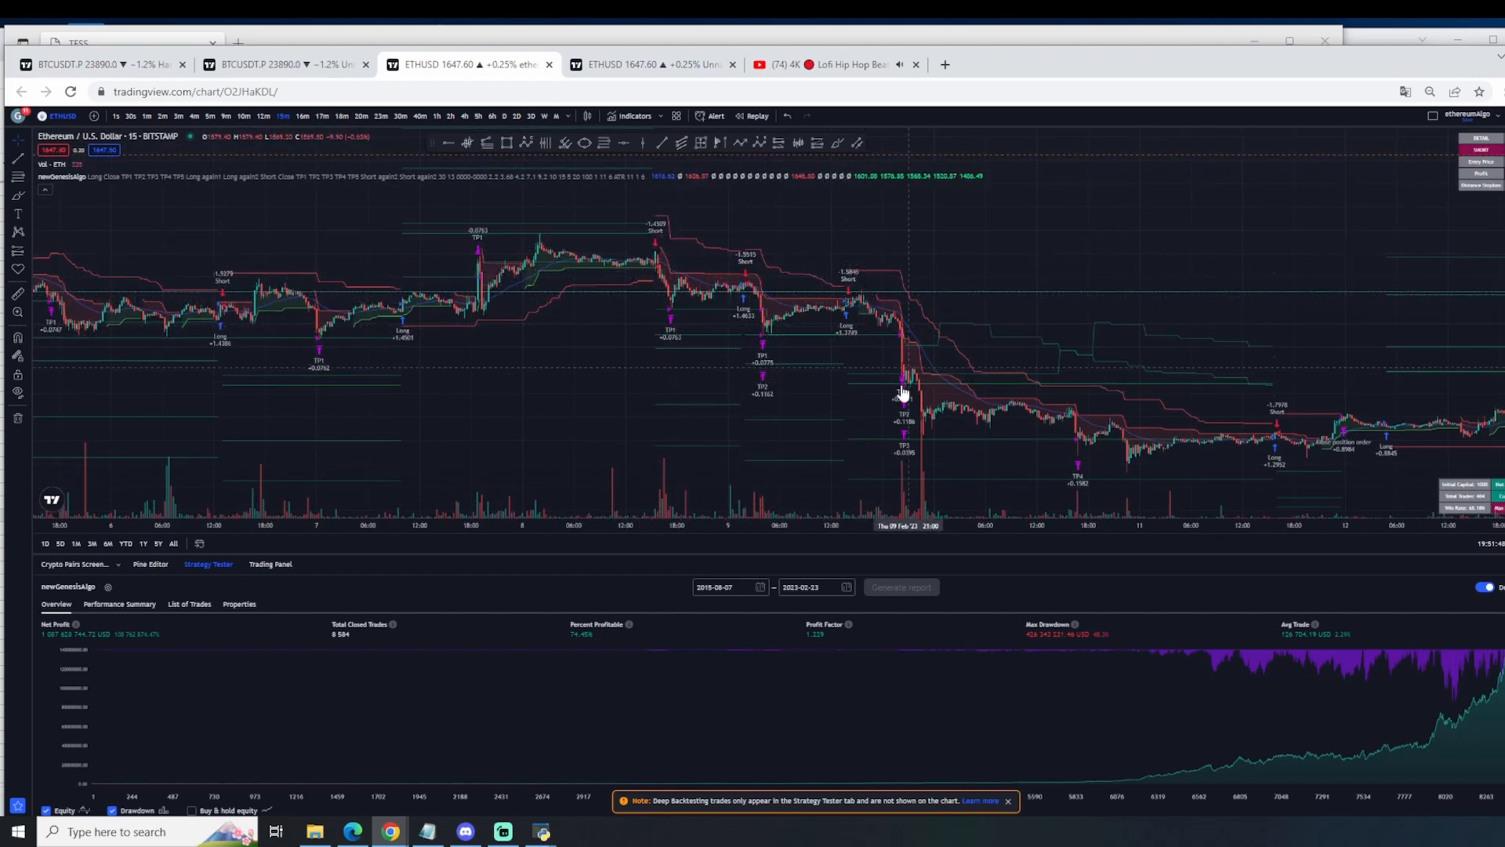
Step: Look back at the mid-January take-profit signals on the ETHUSD chart and return to the latest trades of 23 February
scroll(1042, 454, "down", 8)
left_click_drag(486, 447, 813, 453)
left_click_drag(376, 449, 1277, 471)
left_click_drag(486, 461, 1415, 436)
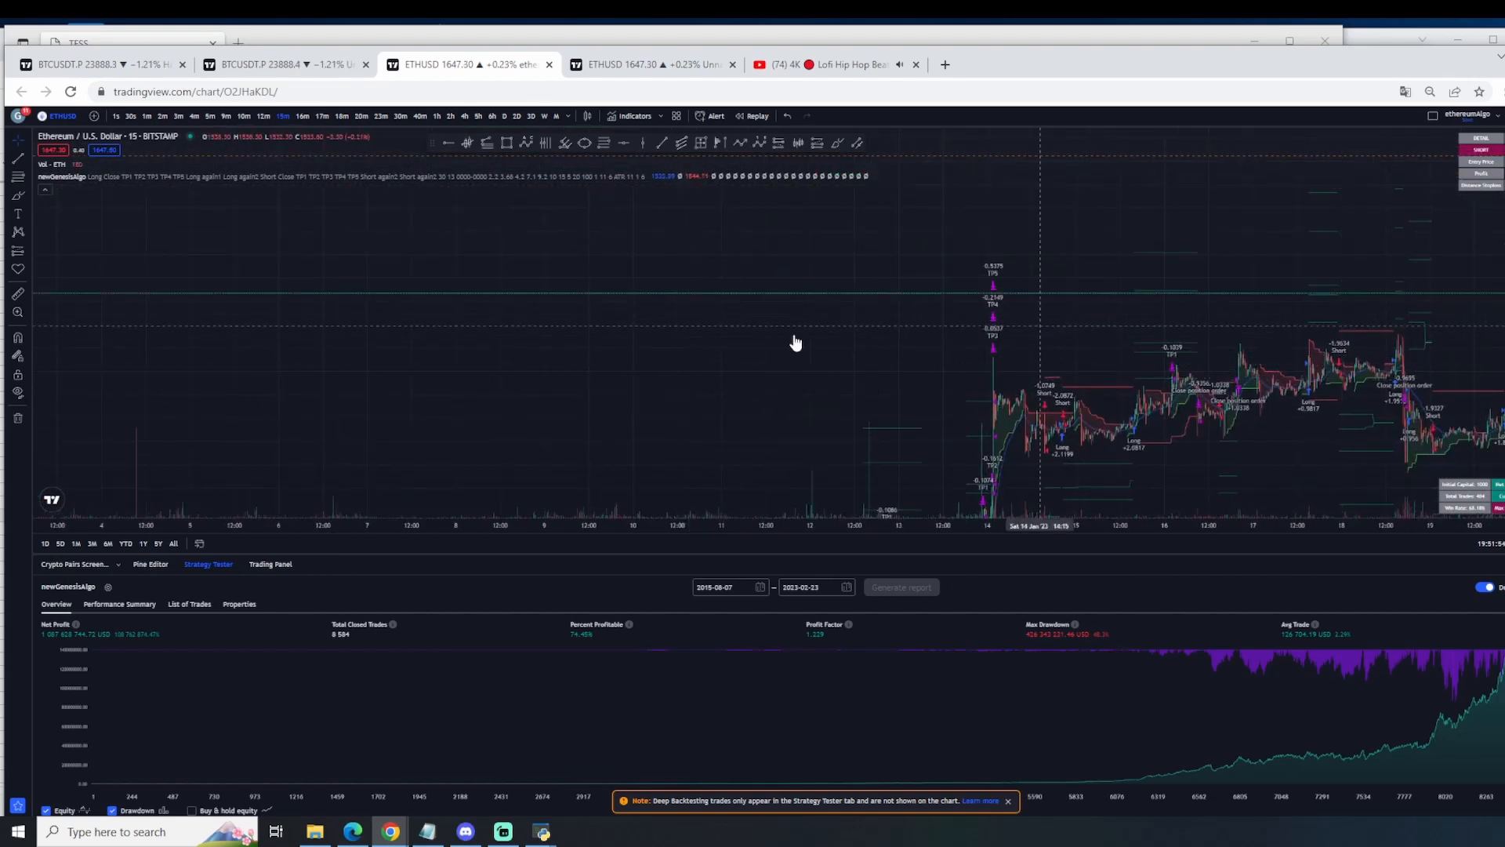
left_click_drag(793, 340, 739, 363)
scroll(740, 363, "up", 1)
left_click_drag(1411, 270, 353, 462)
left_click_drag(1411, 403, 517, 418)
left_click_drag(925, 416, 426, 420)
left_click_drag(1047, 408, 563, 415)
left_click_drag(1146, 368, 1010, 430)
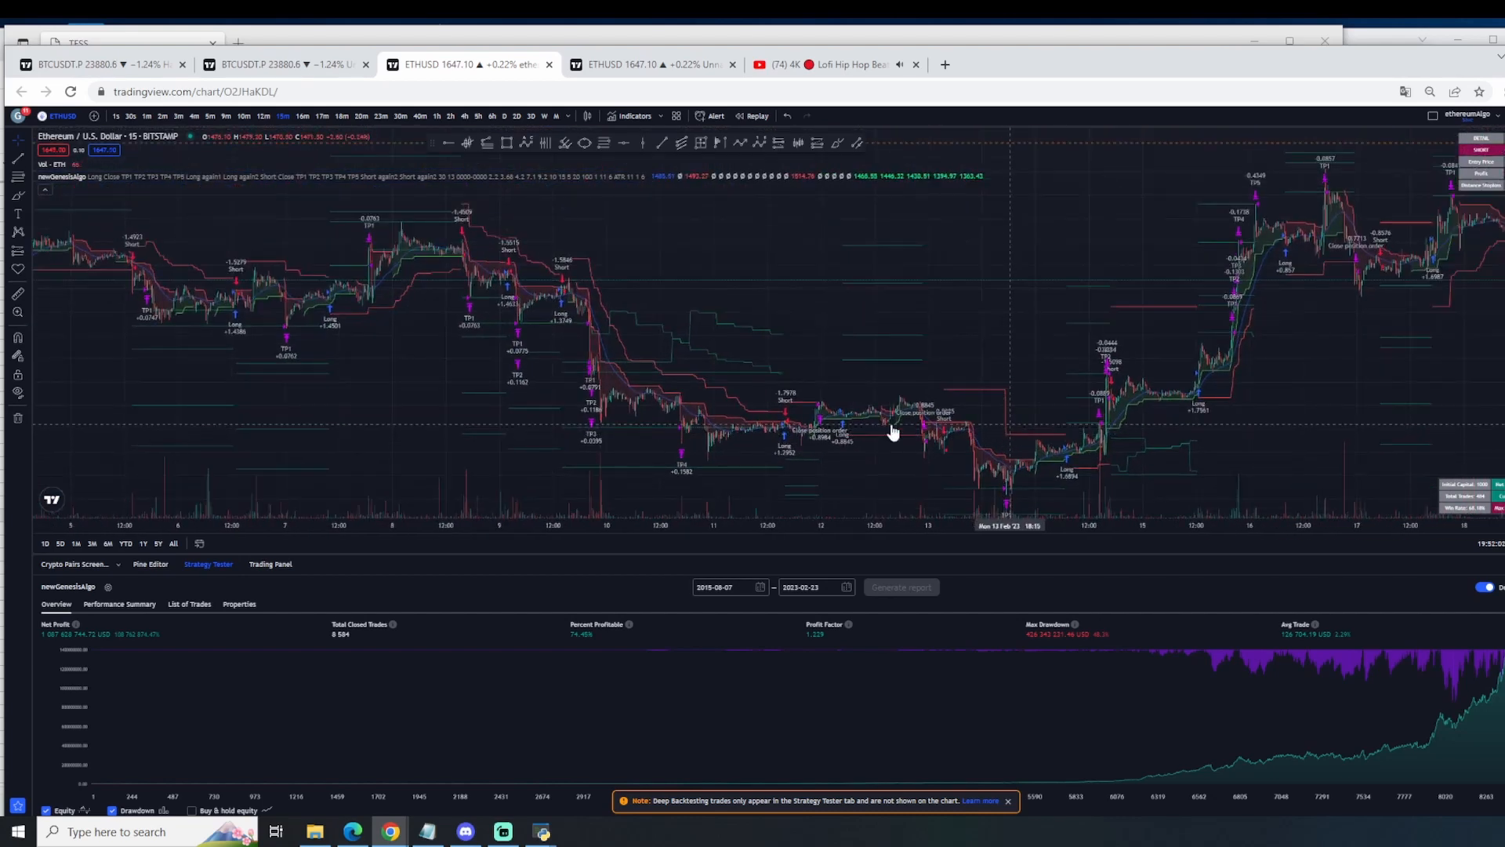
left_click_drag(1368, 408, 498, 501)
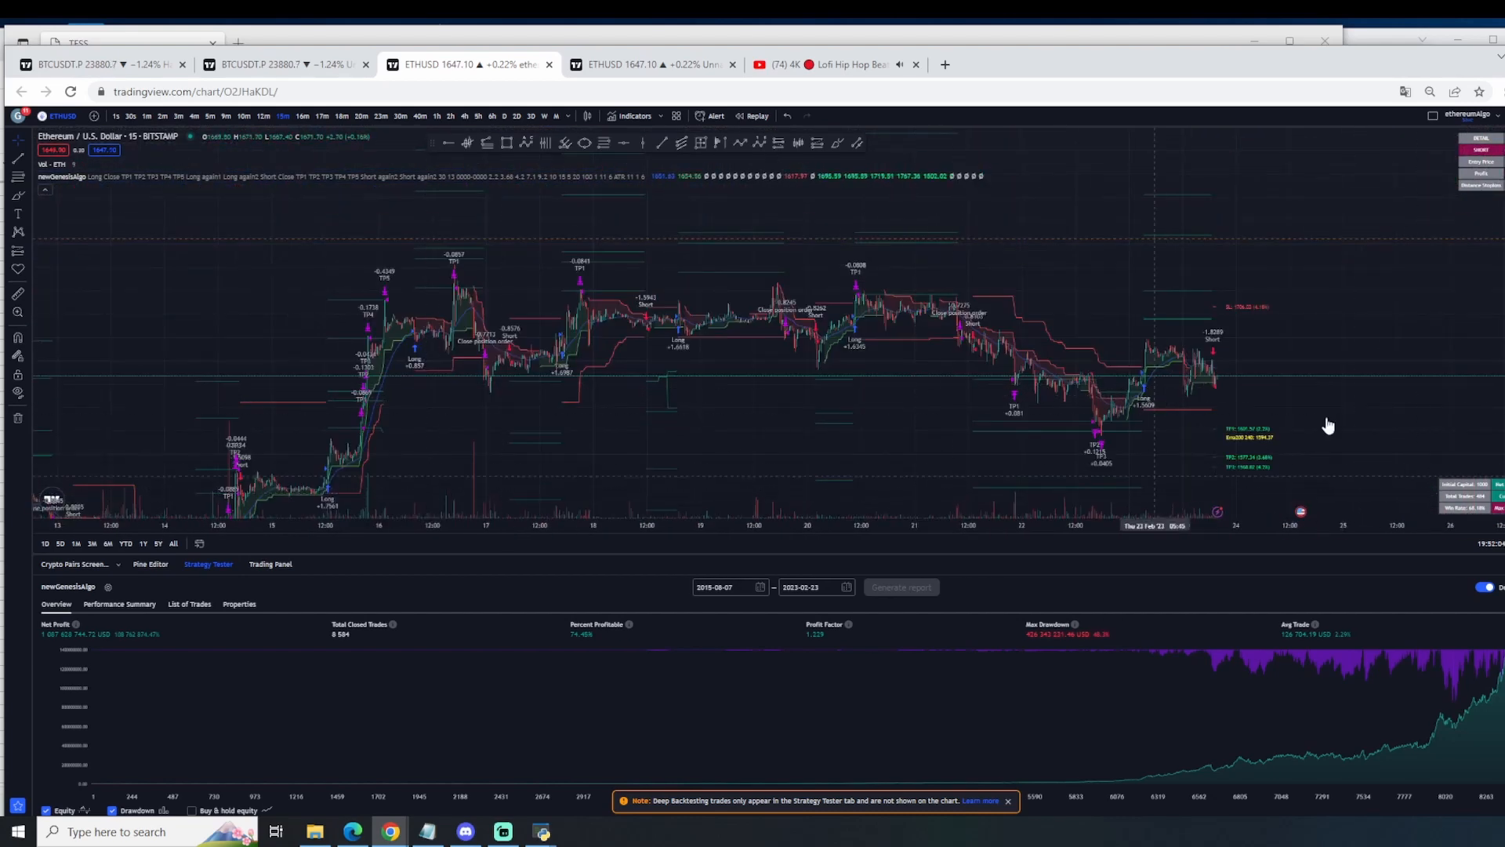
Step: Open the newGenesisAlgo settings, review the entry, multi-profit exit and trailing stop-loss inputs, and close them unchanged
left_click_drag(935, 413, 1171, 399)
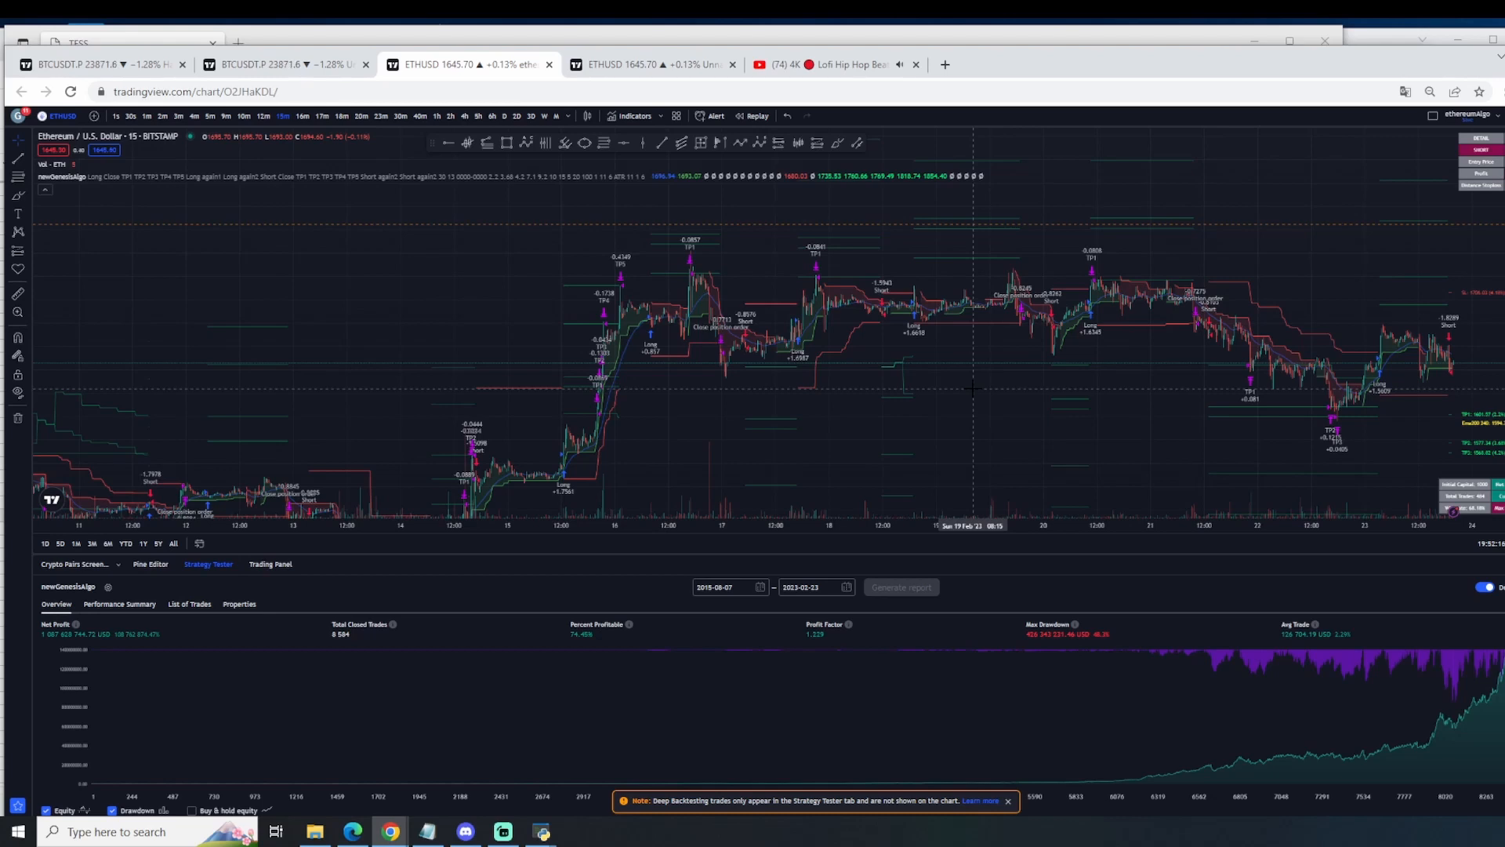
left_click(1335, 447)
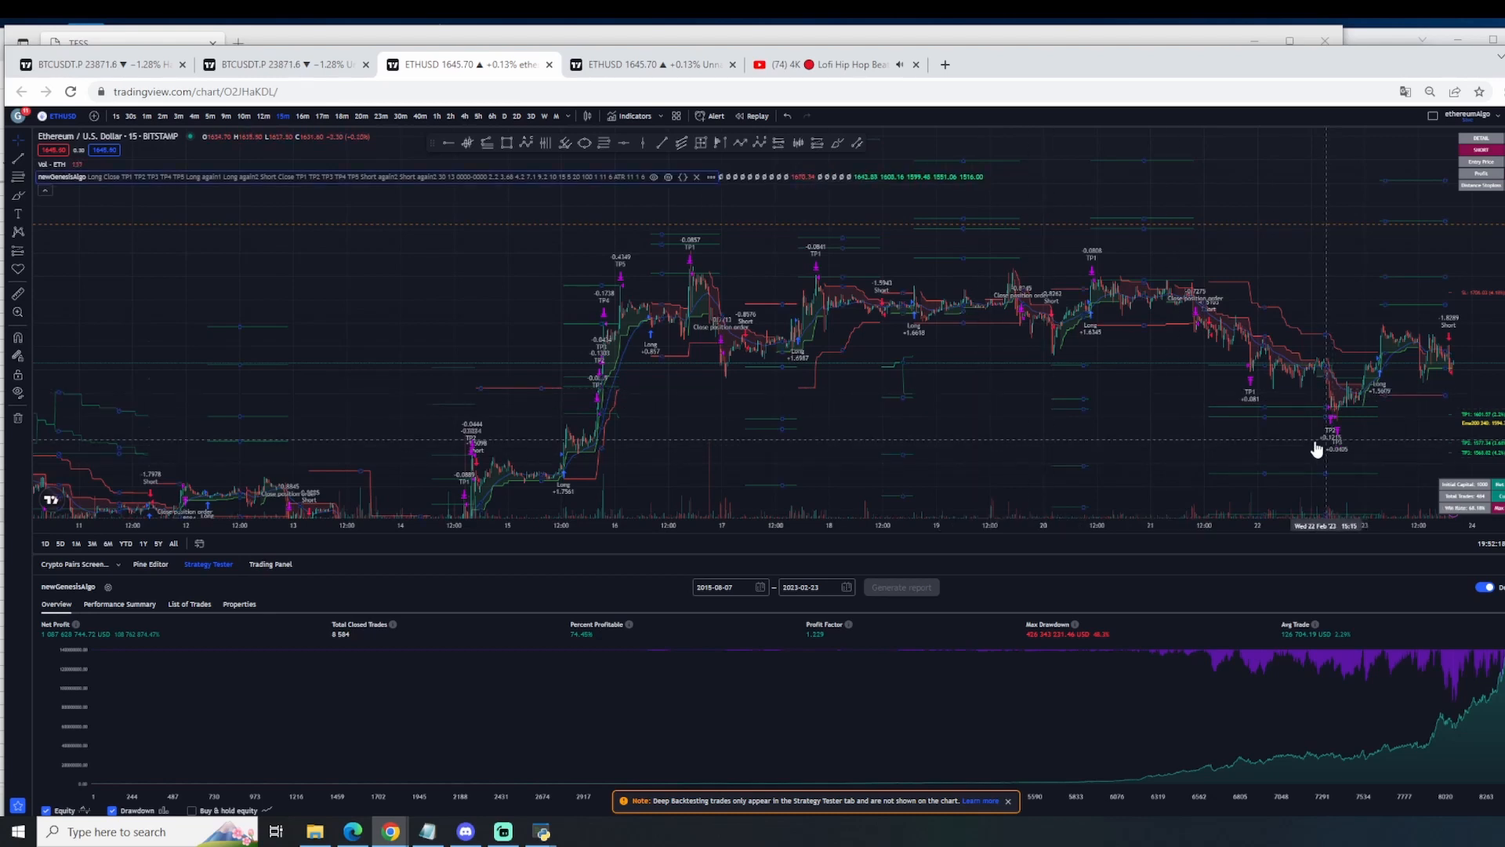
double_click(1339, 447)
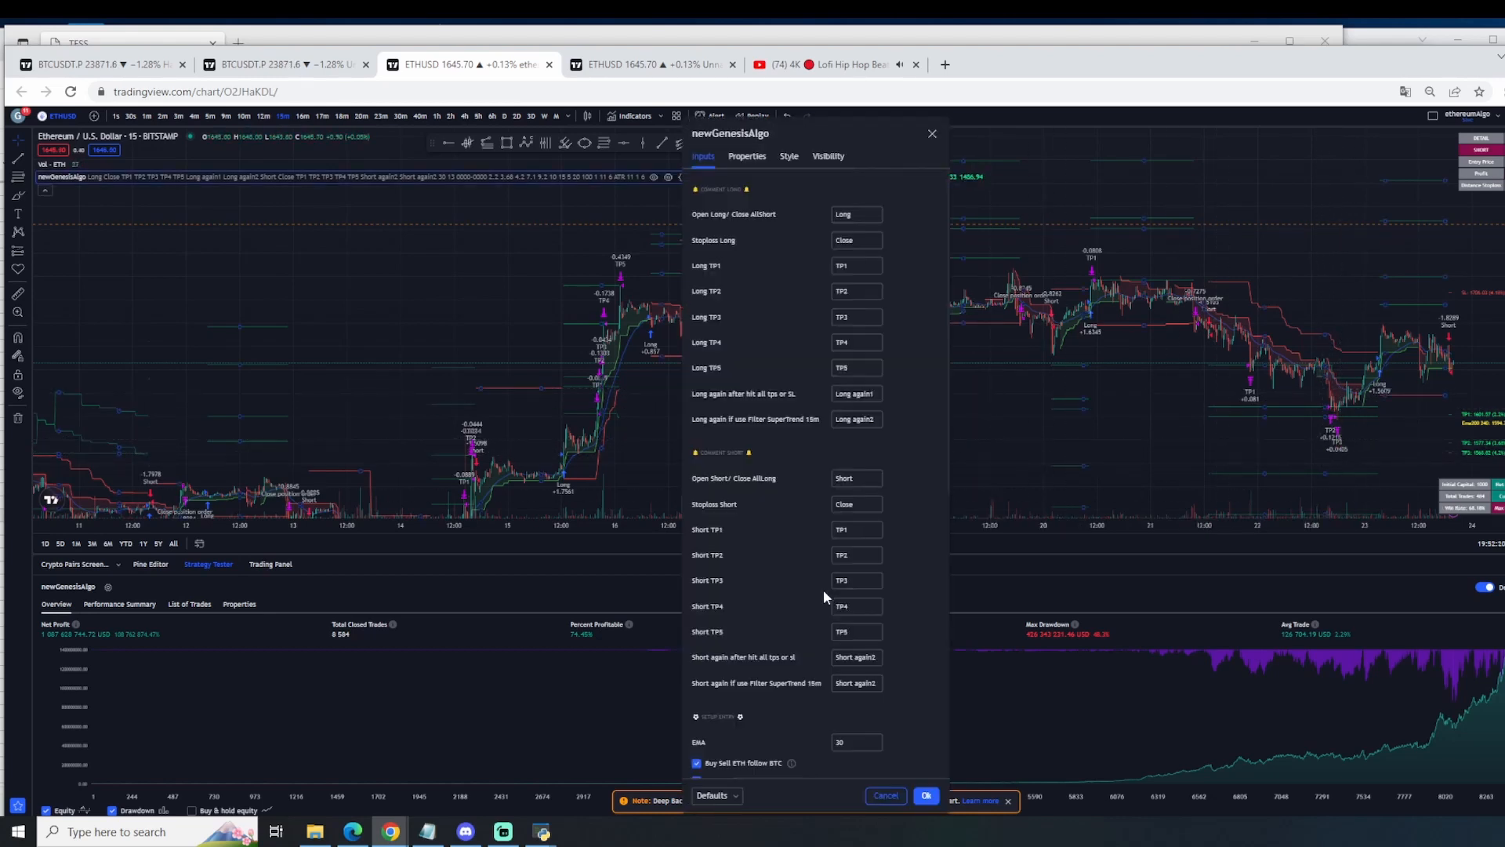
scroll(823, 590, "down", 3)
scroll(820, 615, "down", 2)
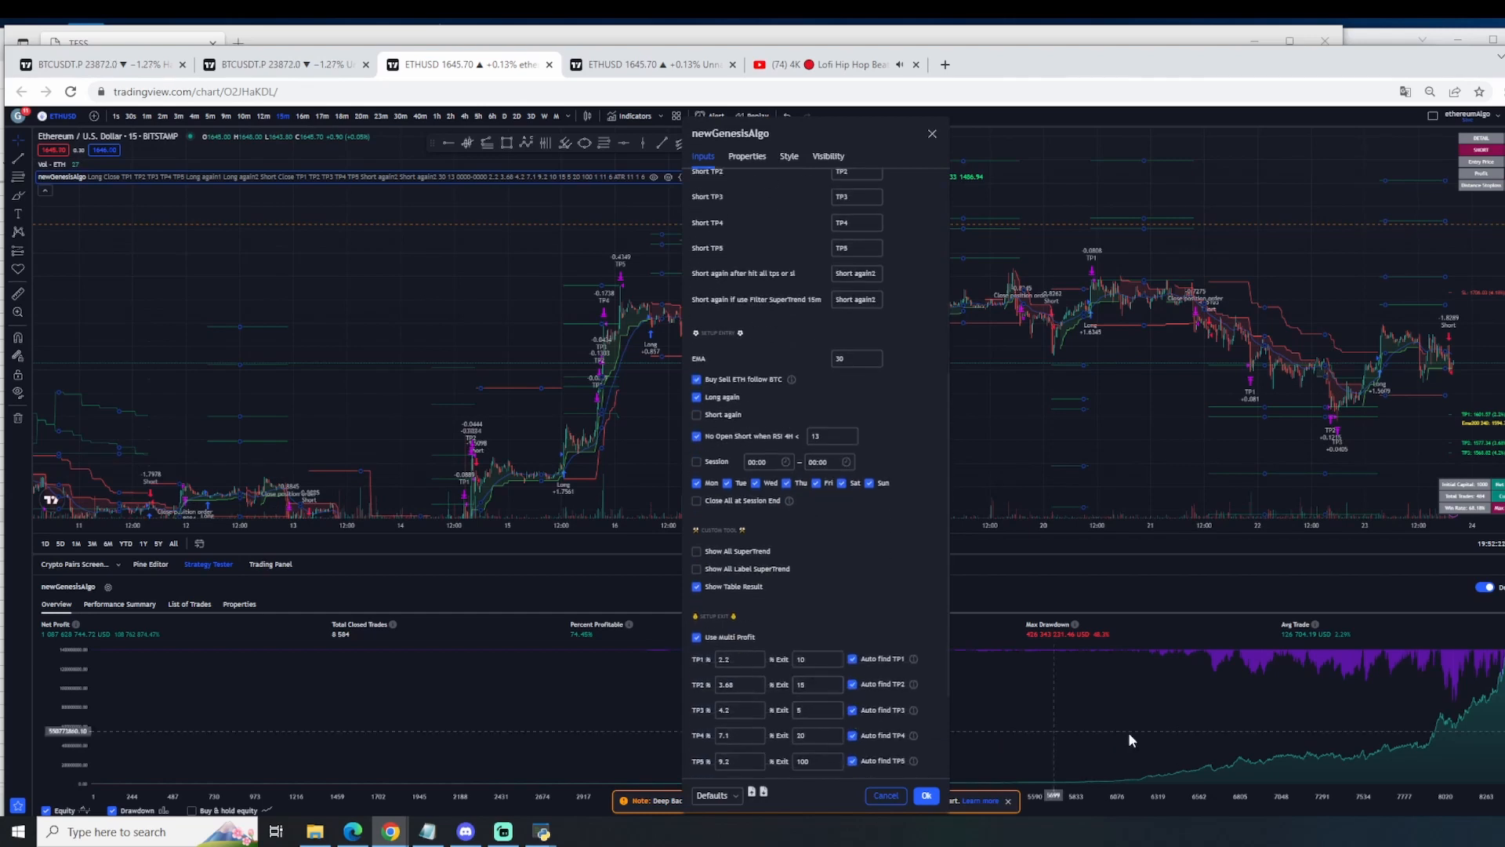
scroll(784, 729, "down", 2)
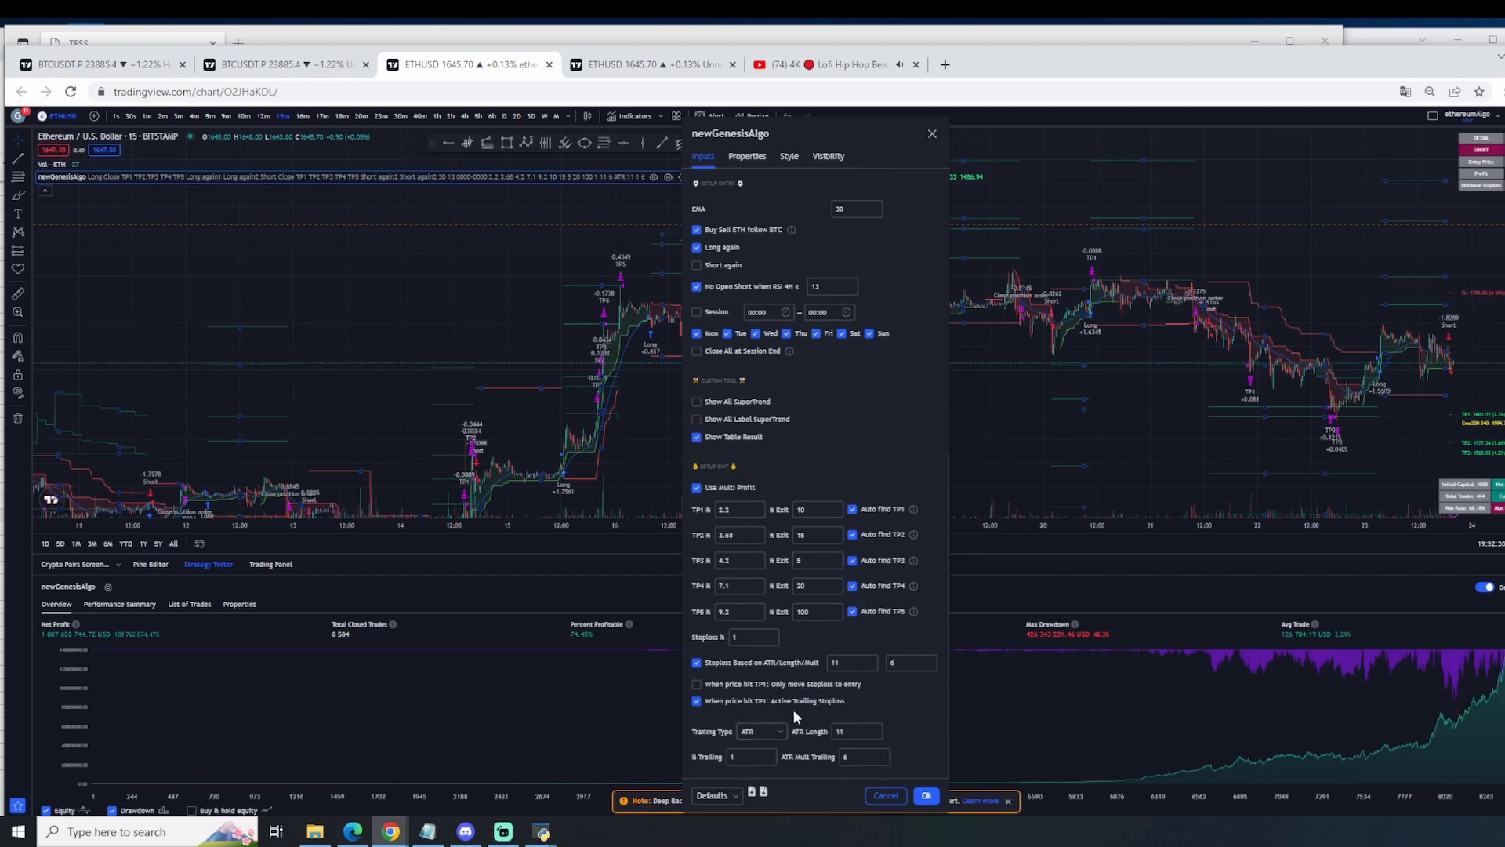
scroll(807, 702, "up", 7)
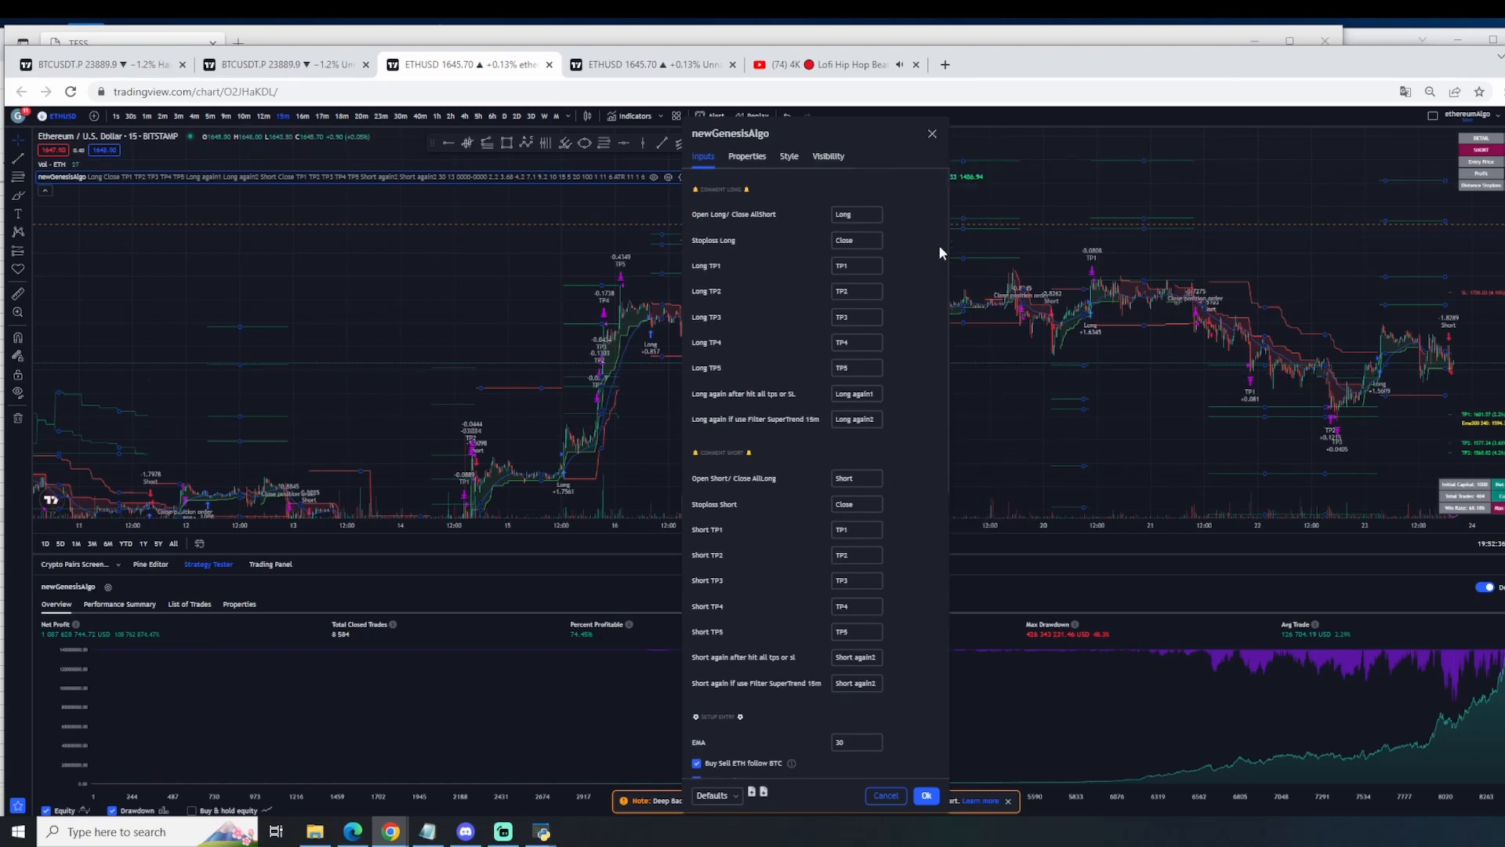
left_click(931, 135)
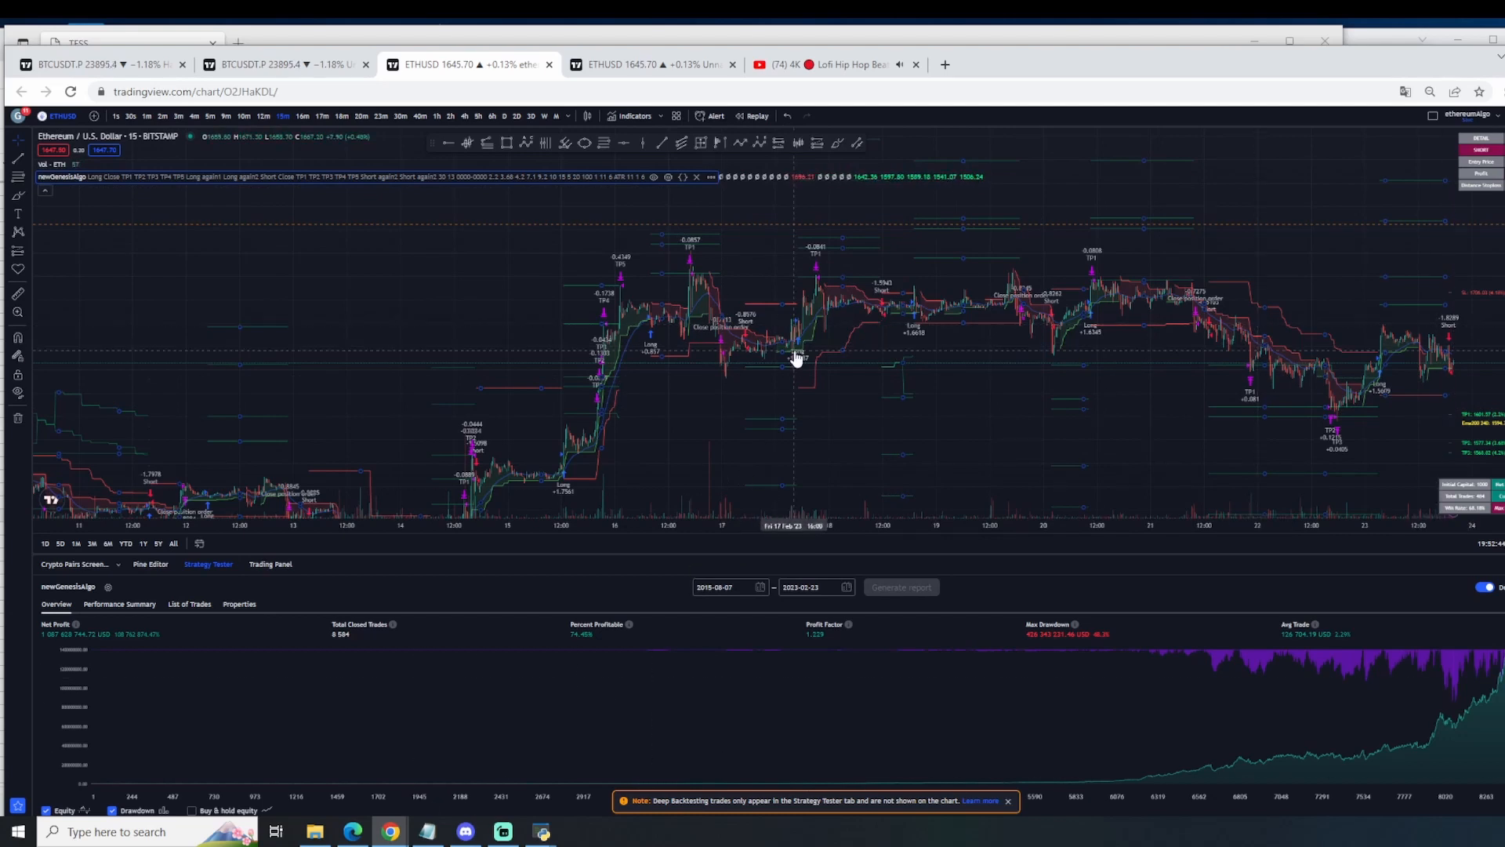
Step: Examine the entry, take-profit and close-position signals between 16 and 23 February on the ETHUSD chart
scroll(1333, 396, "up", 3)
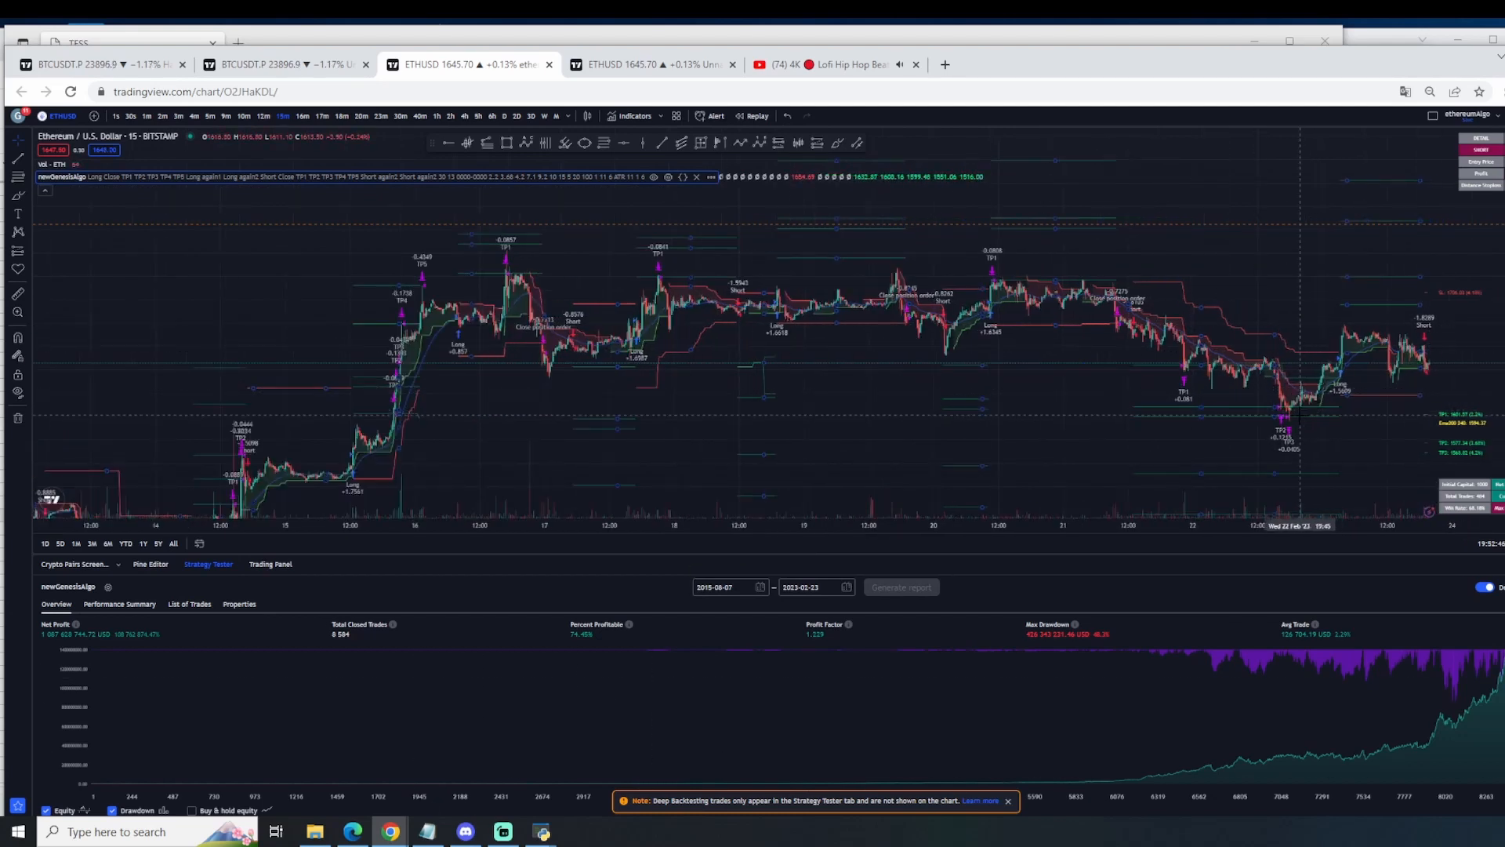
left_click_drag(1504, 384, 1504, 220)
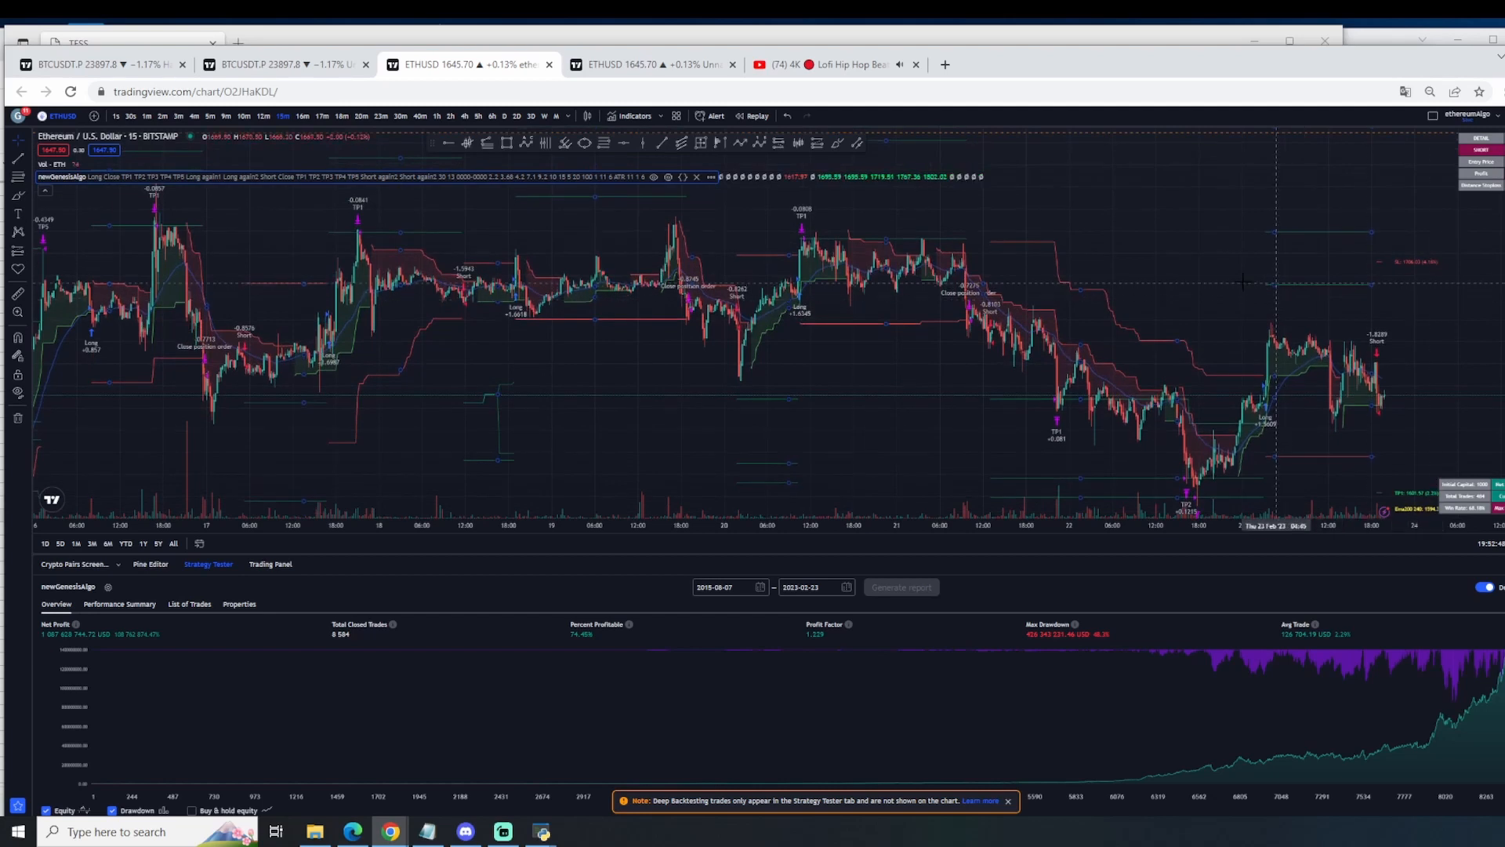
left_click_drag(1193, 255, 1206, 229)
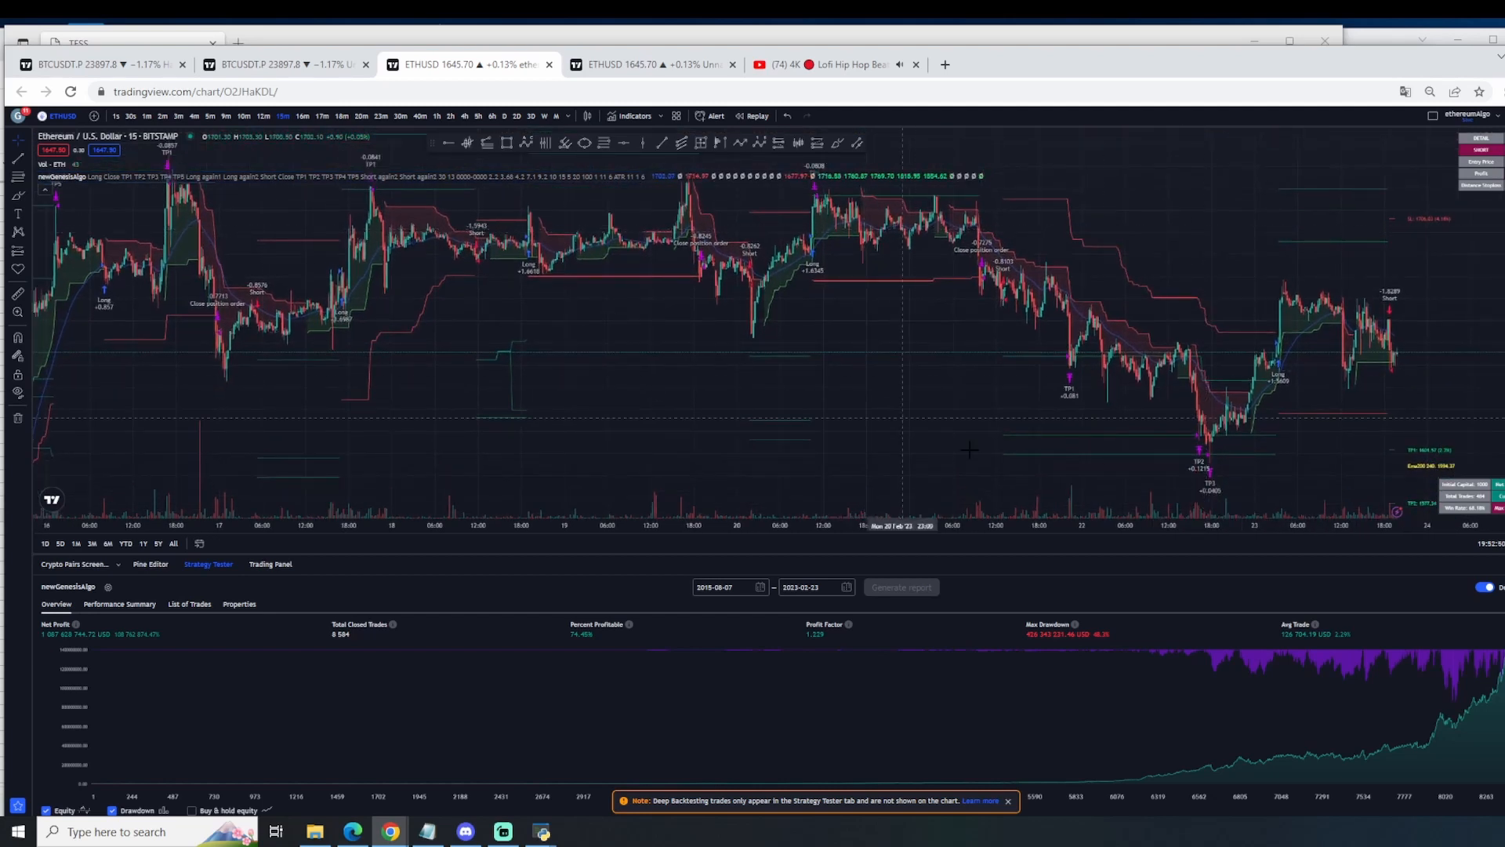
scroll(995, 386, "up", 1)
scroll(870, 404, "up", 1)
left_click_drag(750, 370, 1203, 415)
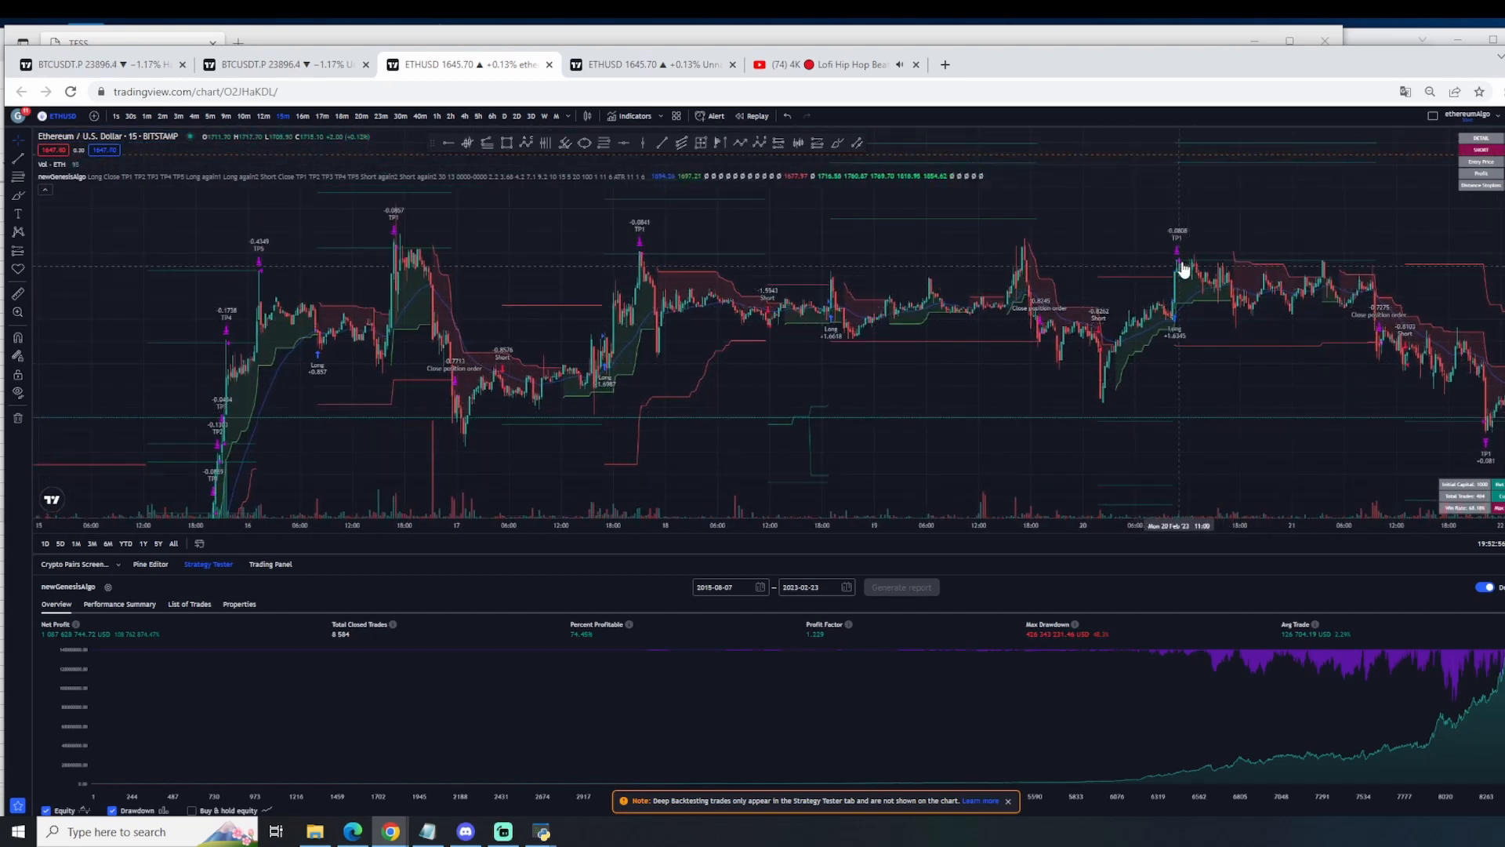
left_click_drag(1388, 252, 1145, 187)
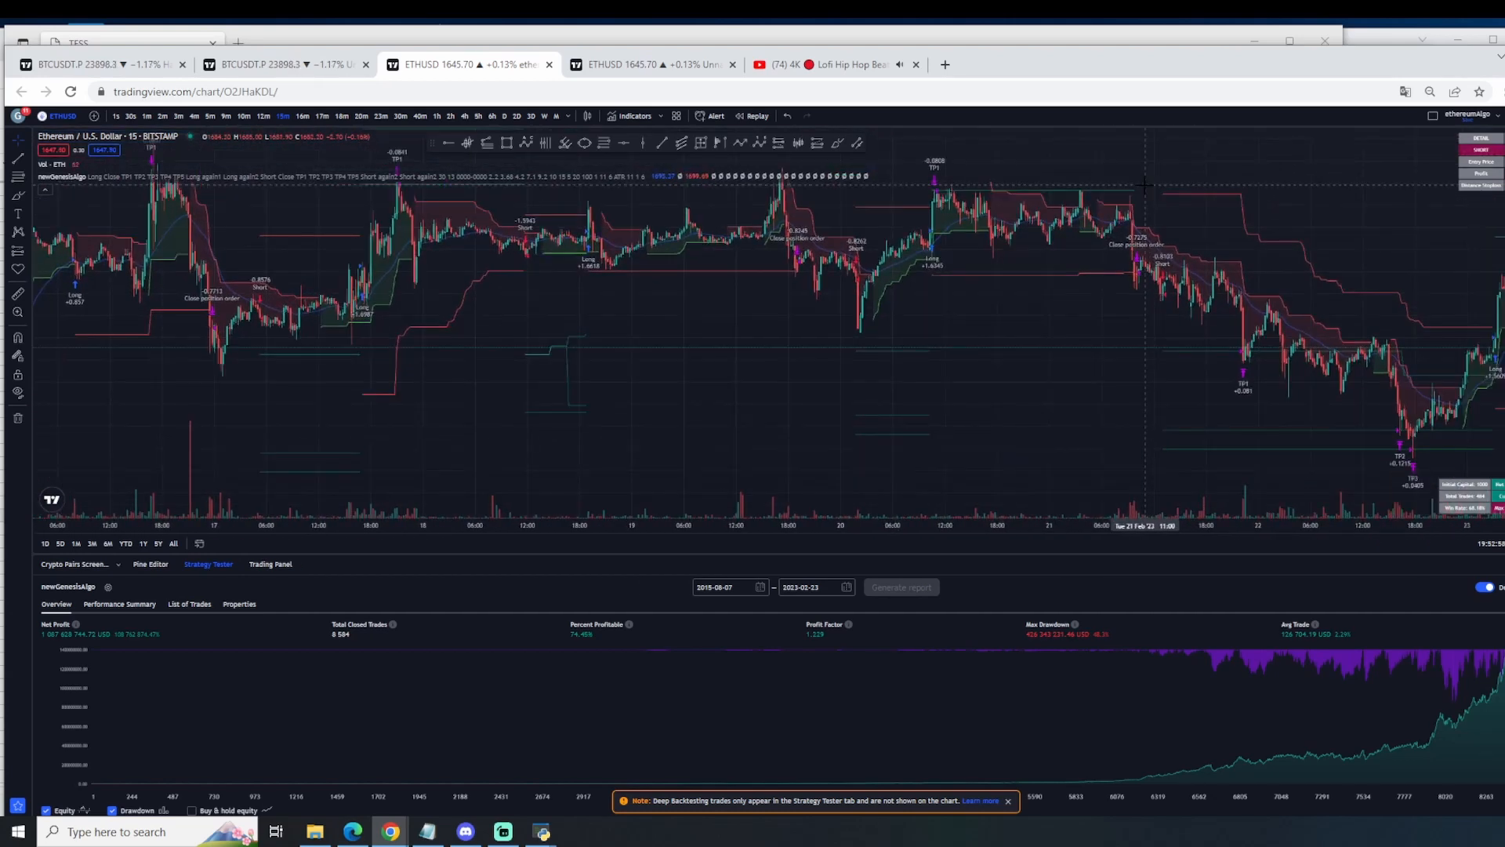
scroll(1160, 188, "up", 3)
left_click_drag(1475, 235, 909, 205)
left_click_drag(784, 223, 1148, 235)
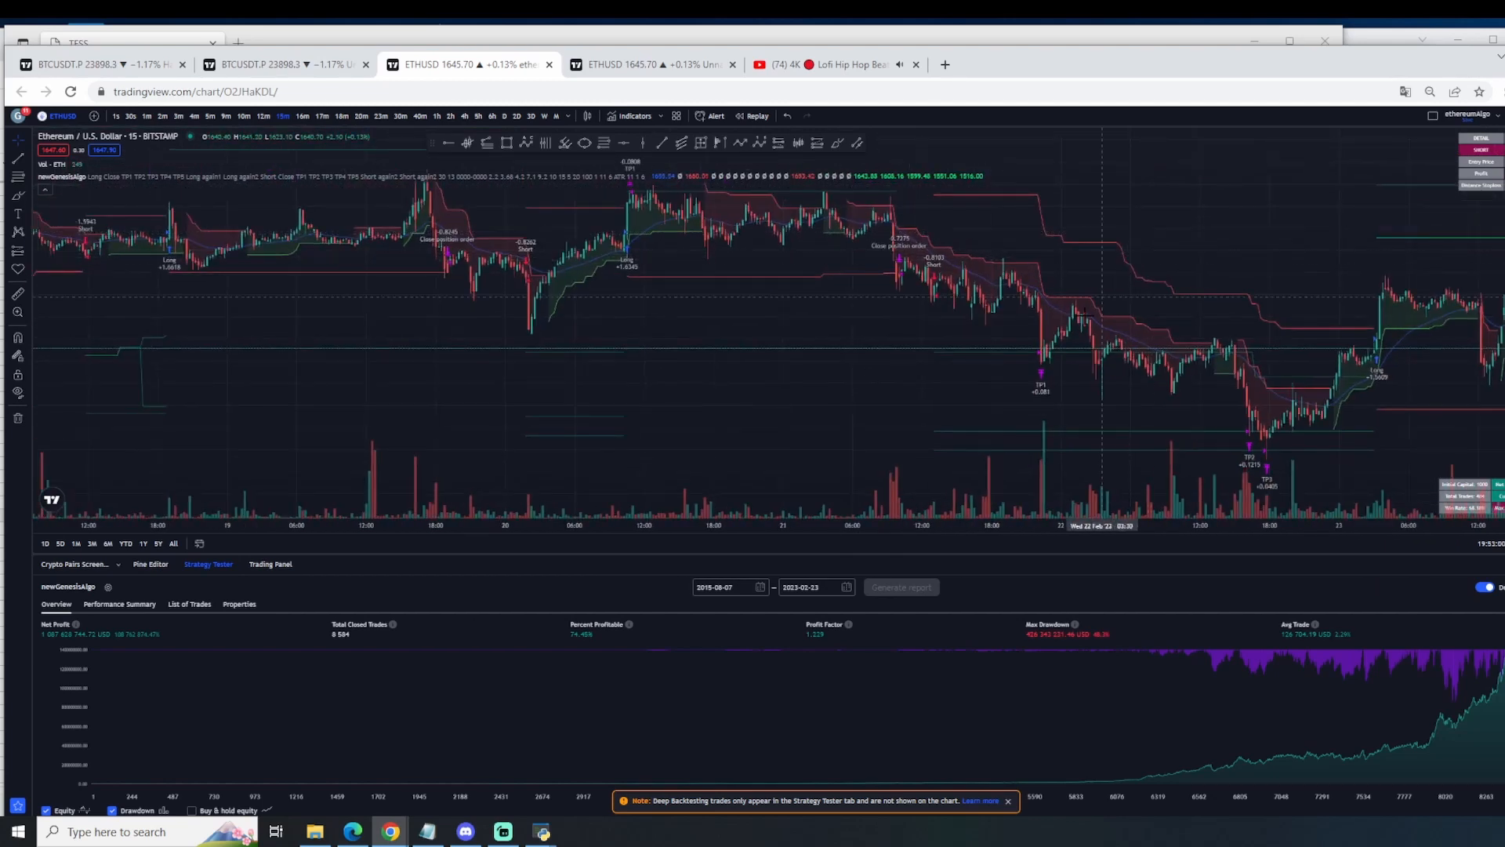
Step: Trace the 20 February long and the 21 February short through their take-profit signals up to the latest short of 23 February
scroll(1101, 243, "down", 1)
left_click_drag(957, 357, 938, 443)
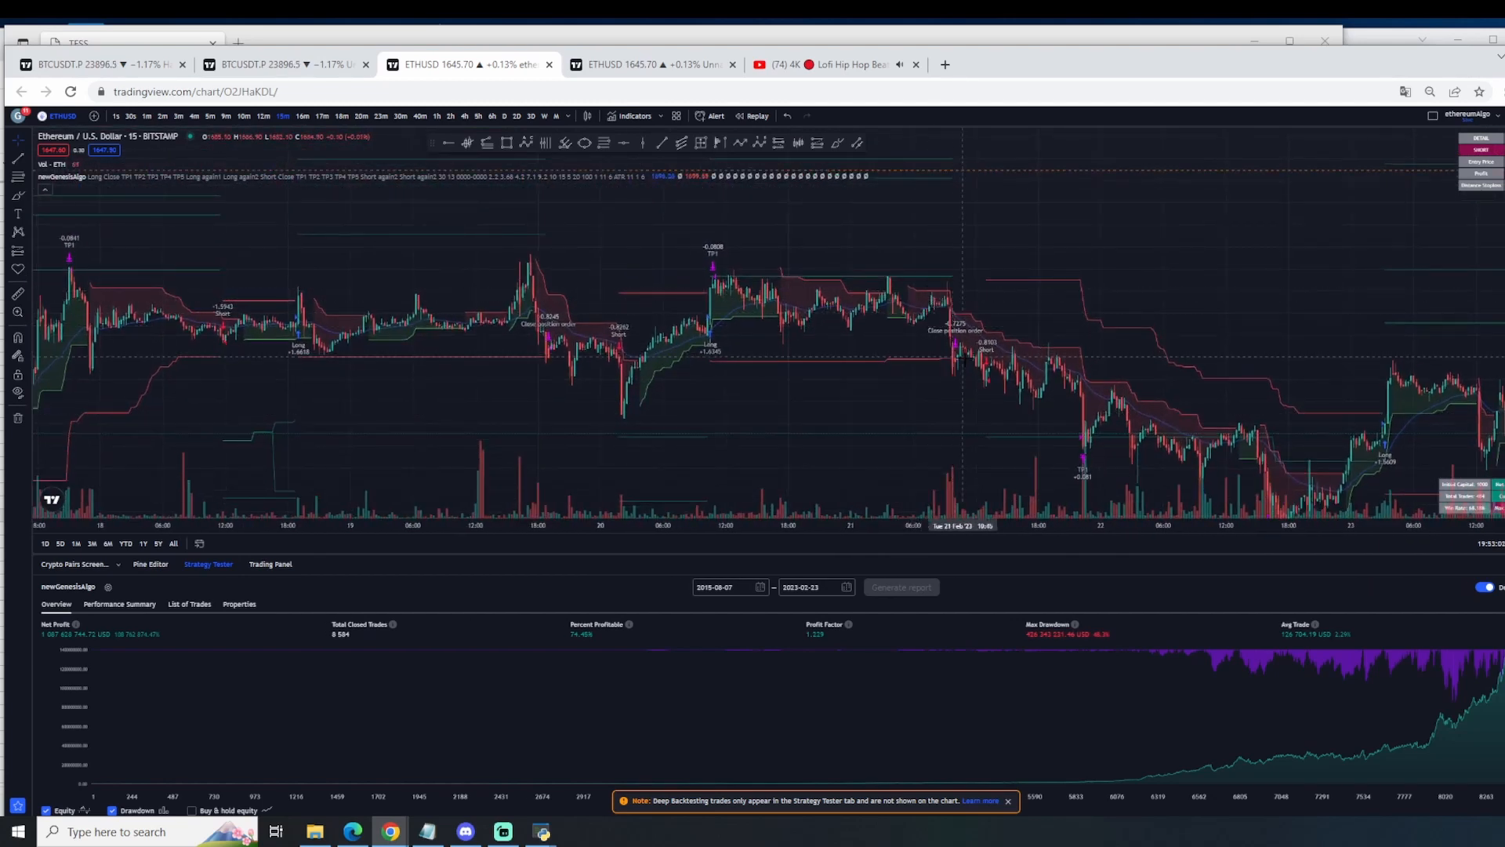
left_click_drag(989, 369, 949, 302)
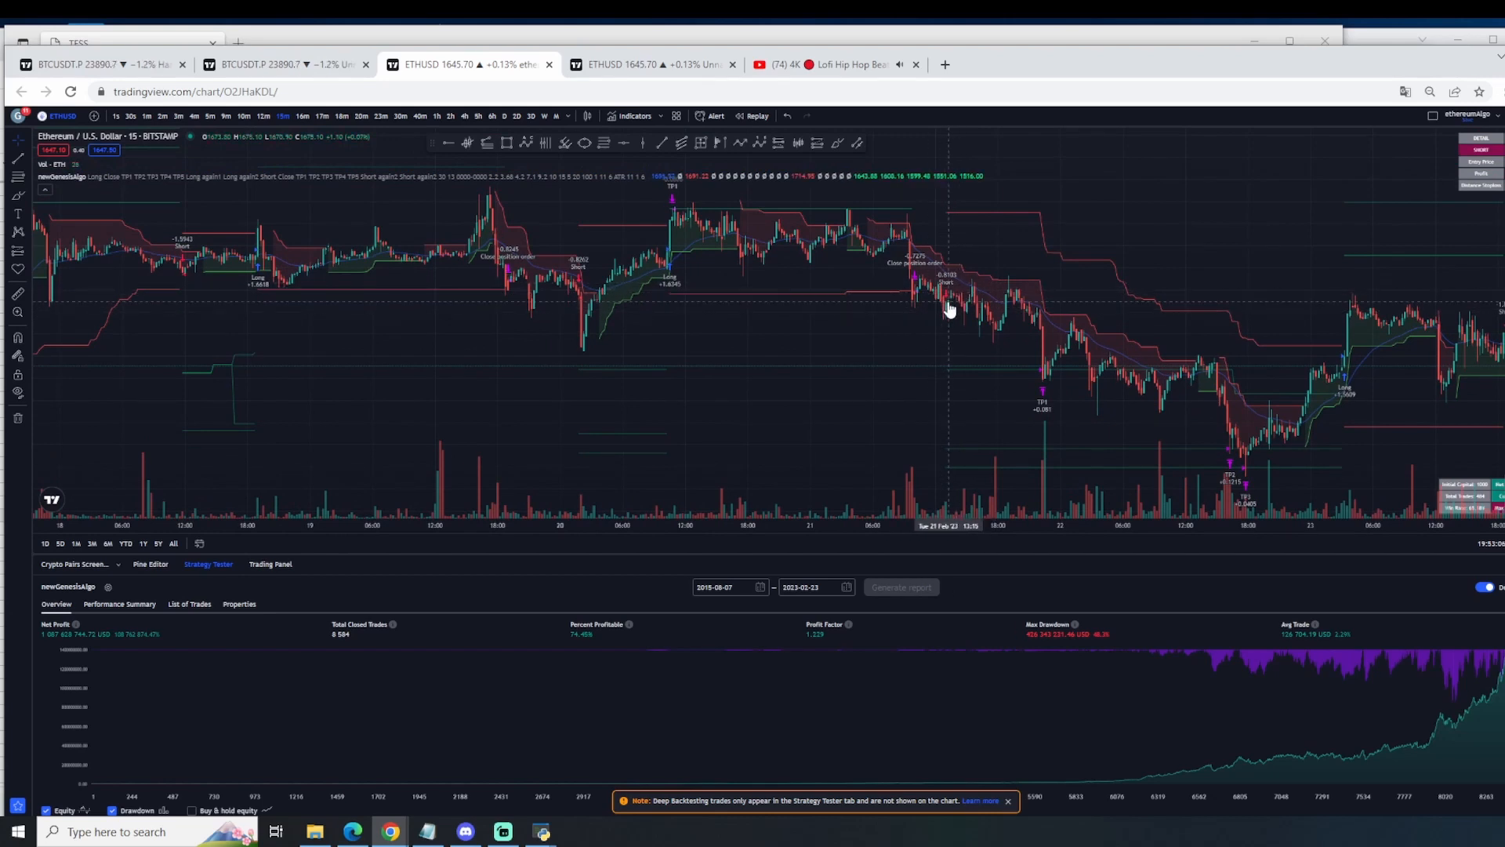
left_click_drag(602, 343, 627, 355)
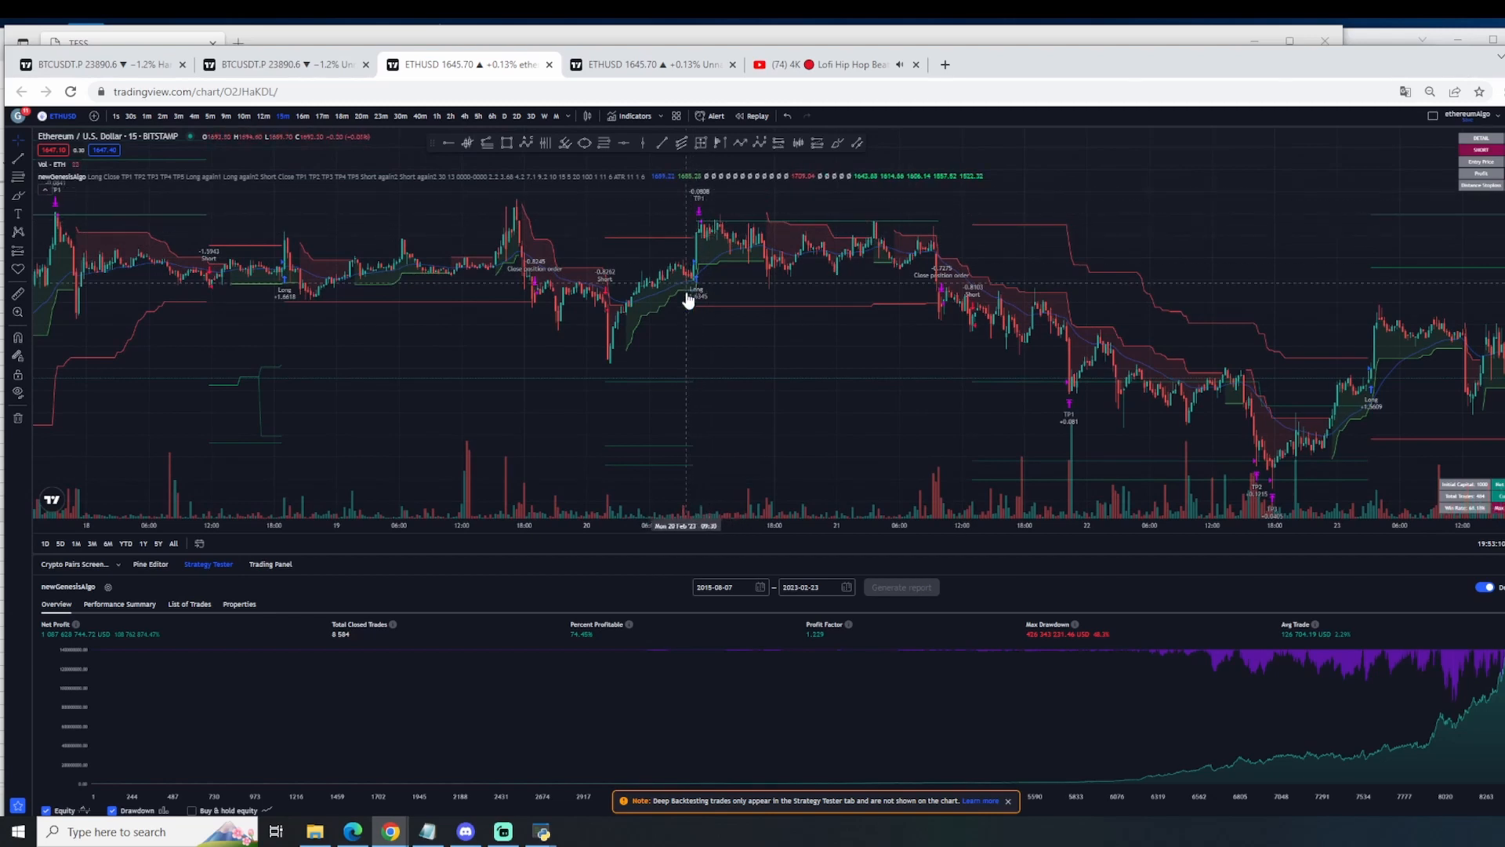
left_click_drag(720, 315, 719, 426)
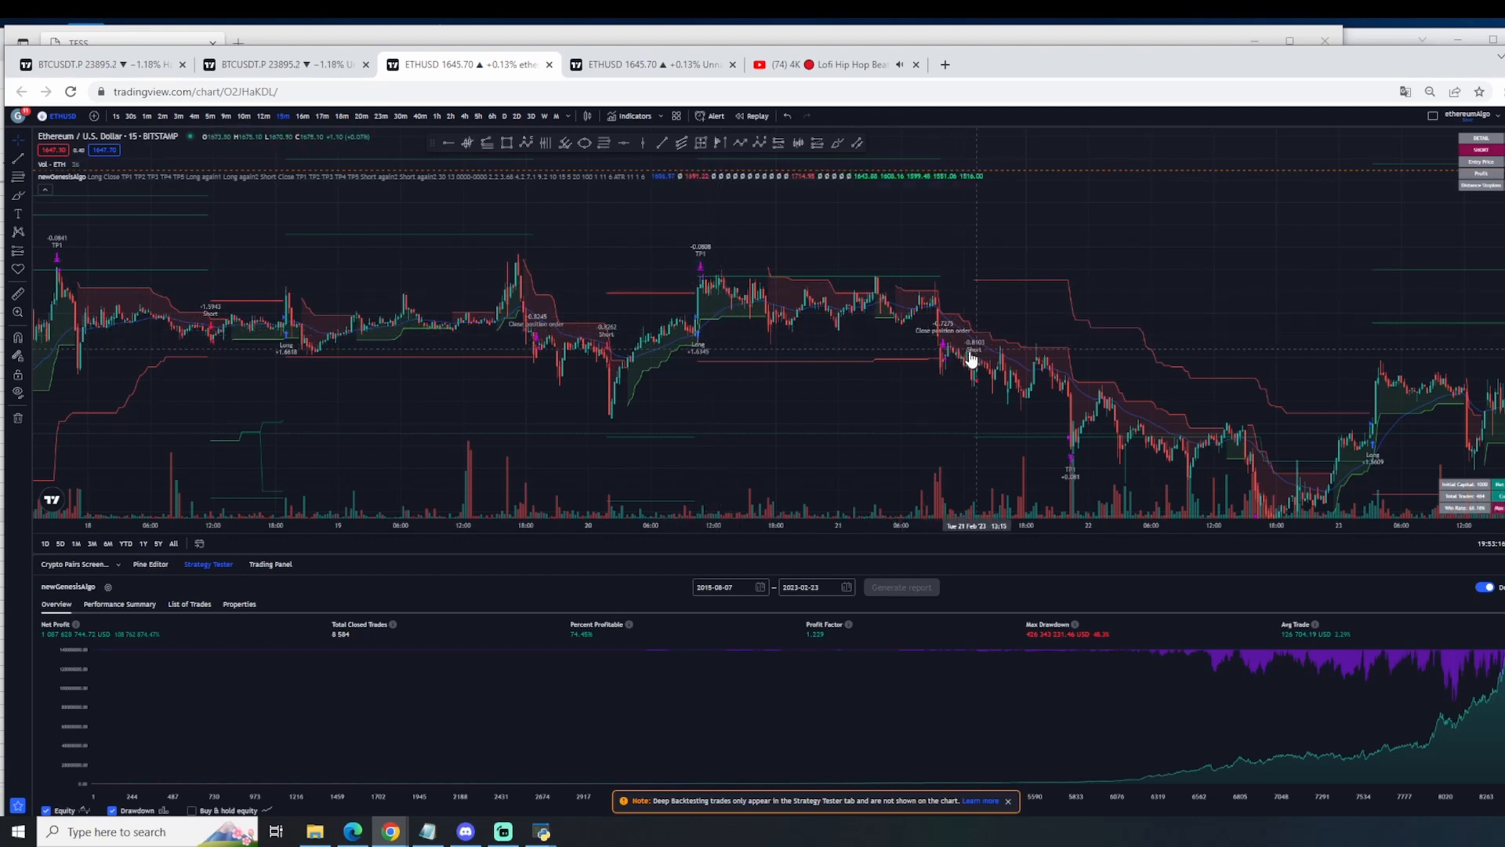
left_click_drag(978, 410, 760, 280)
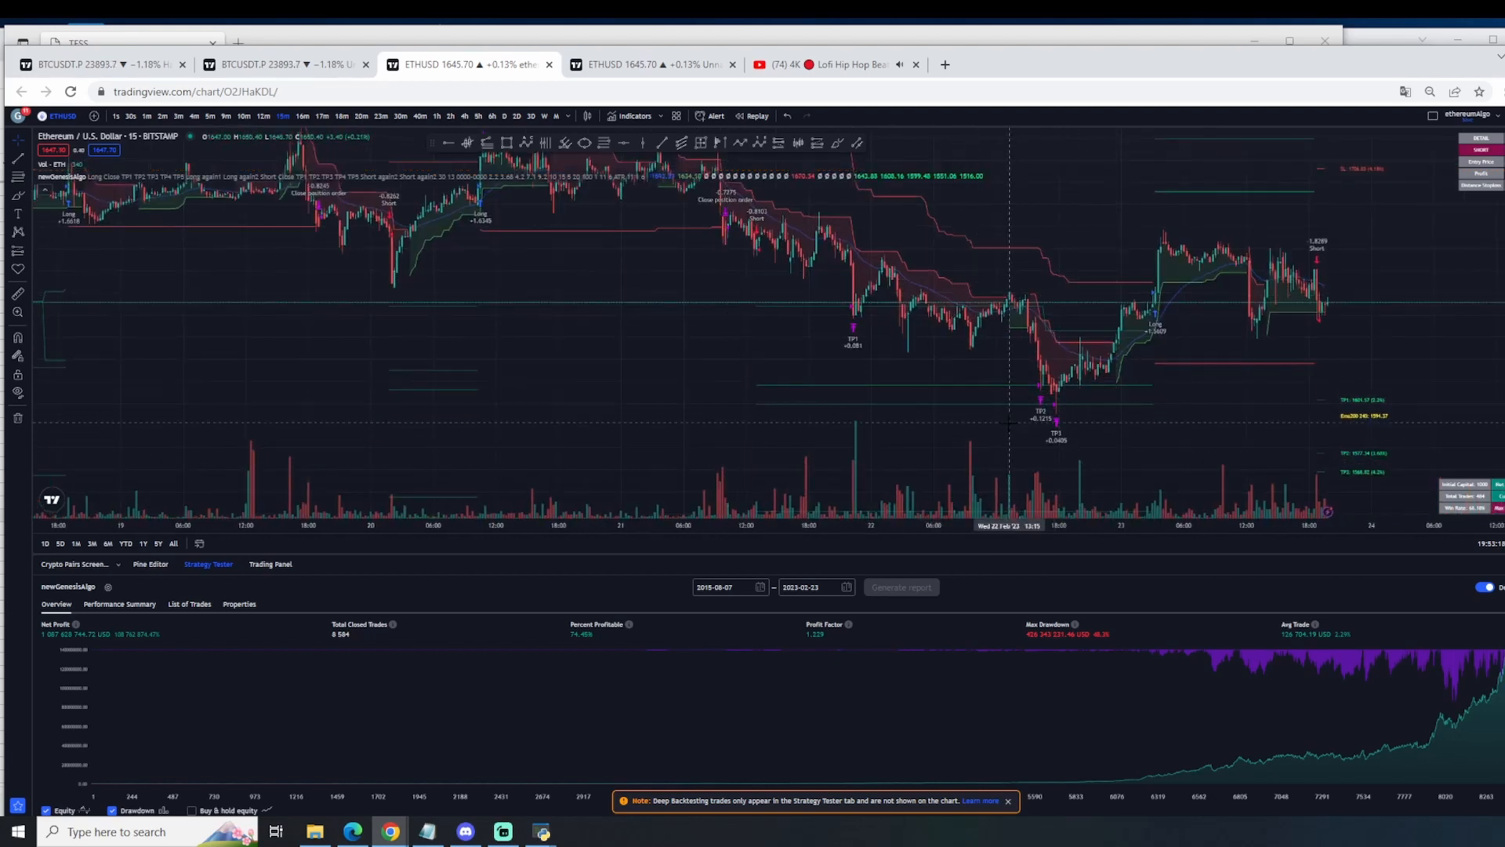
left_click_drag(1192, 286, 1178, 314)
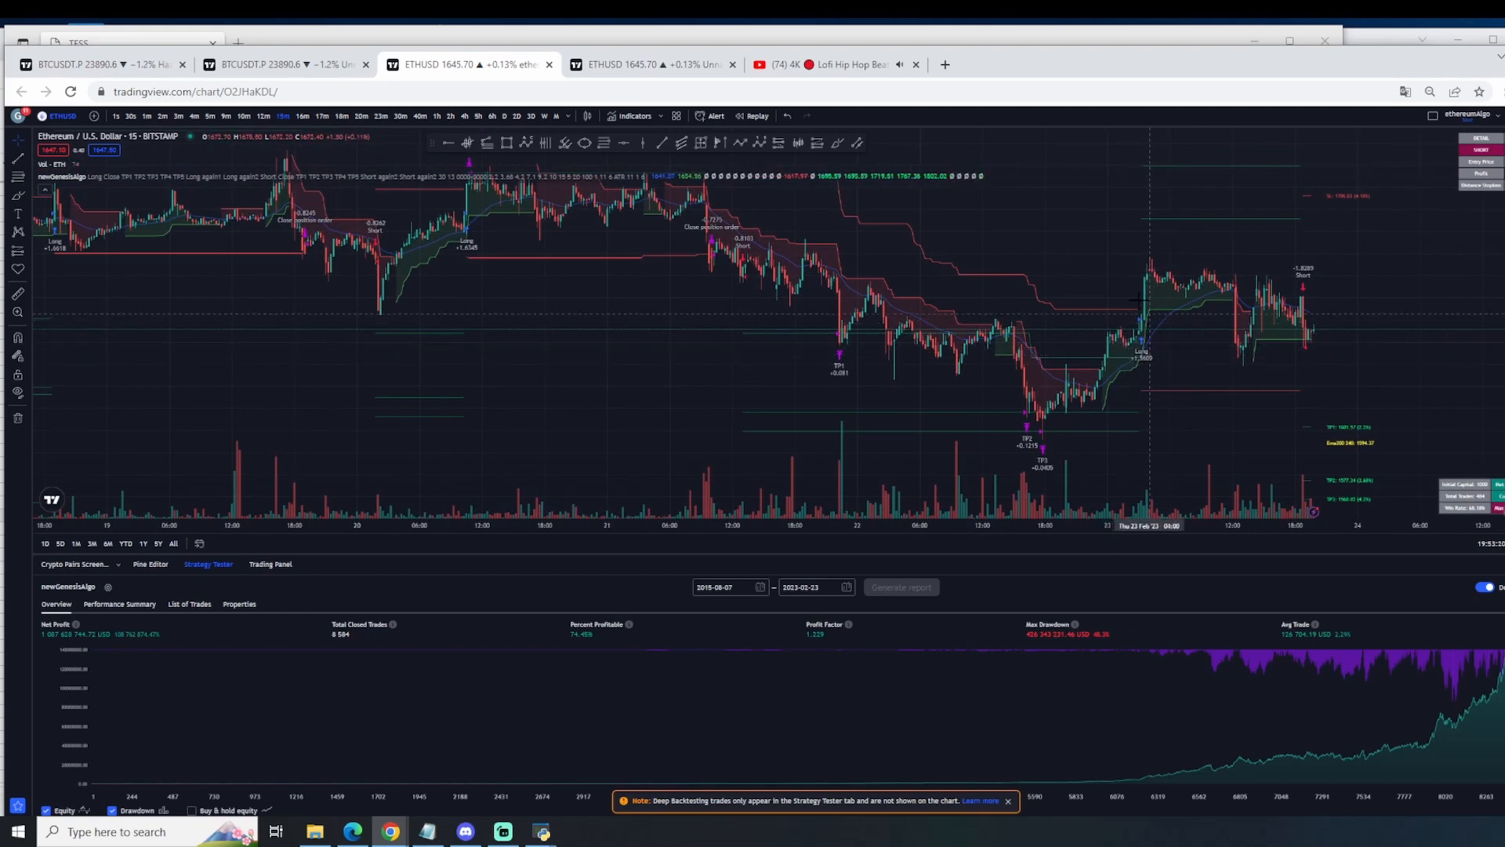
left_click_drag(1297, 299, 1274, 313)
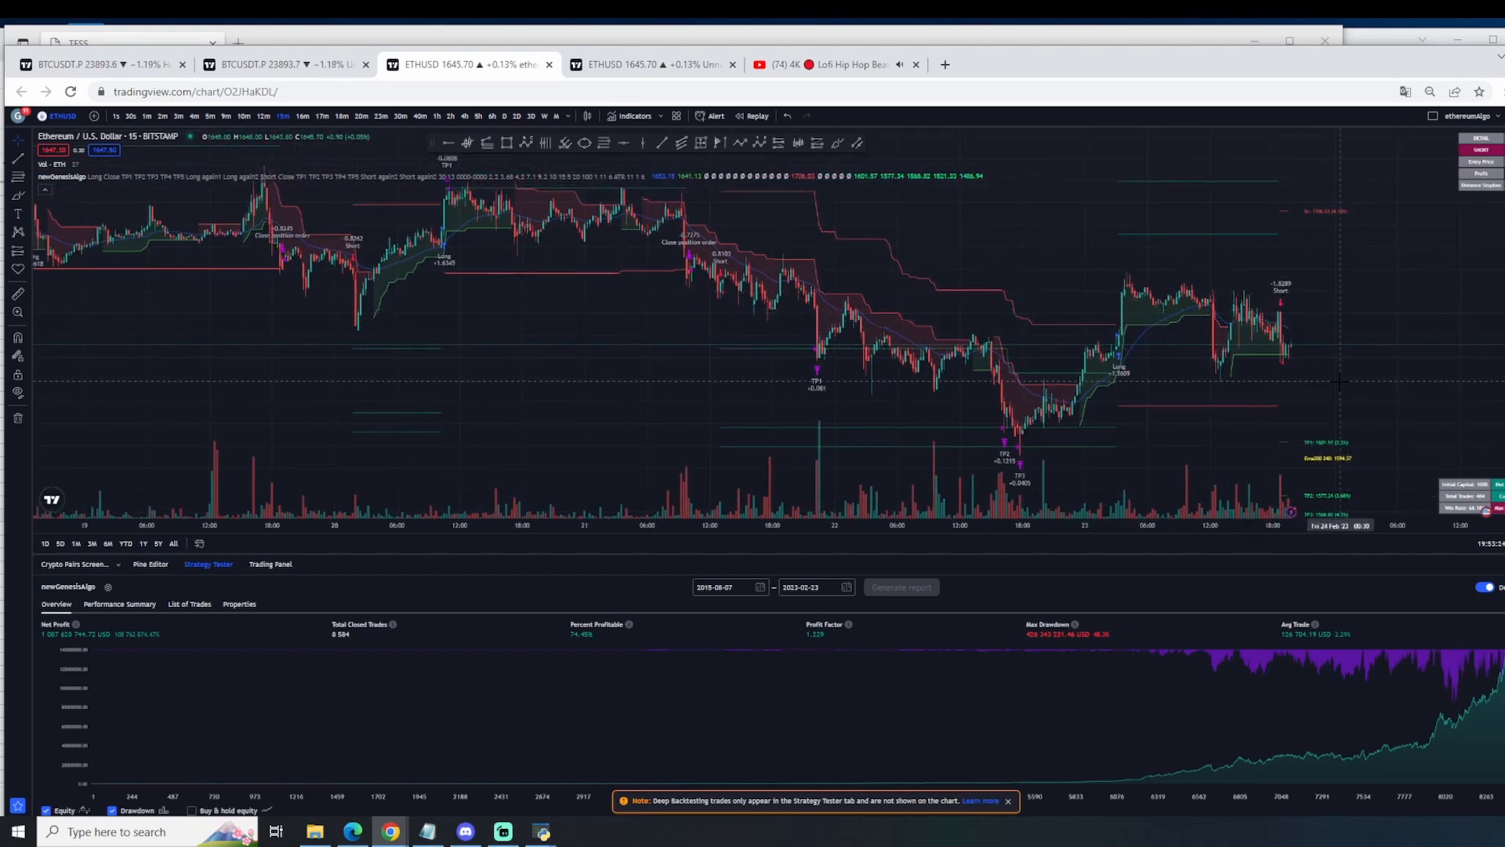
Step: Compare the latest short's stop-loss and take-profit levels with the preceding ETHUSD trades from 17 February onward
scroll(1348, 360, "down", 3)
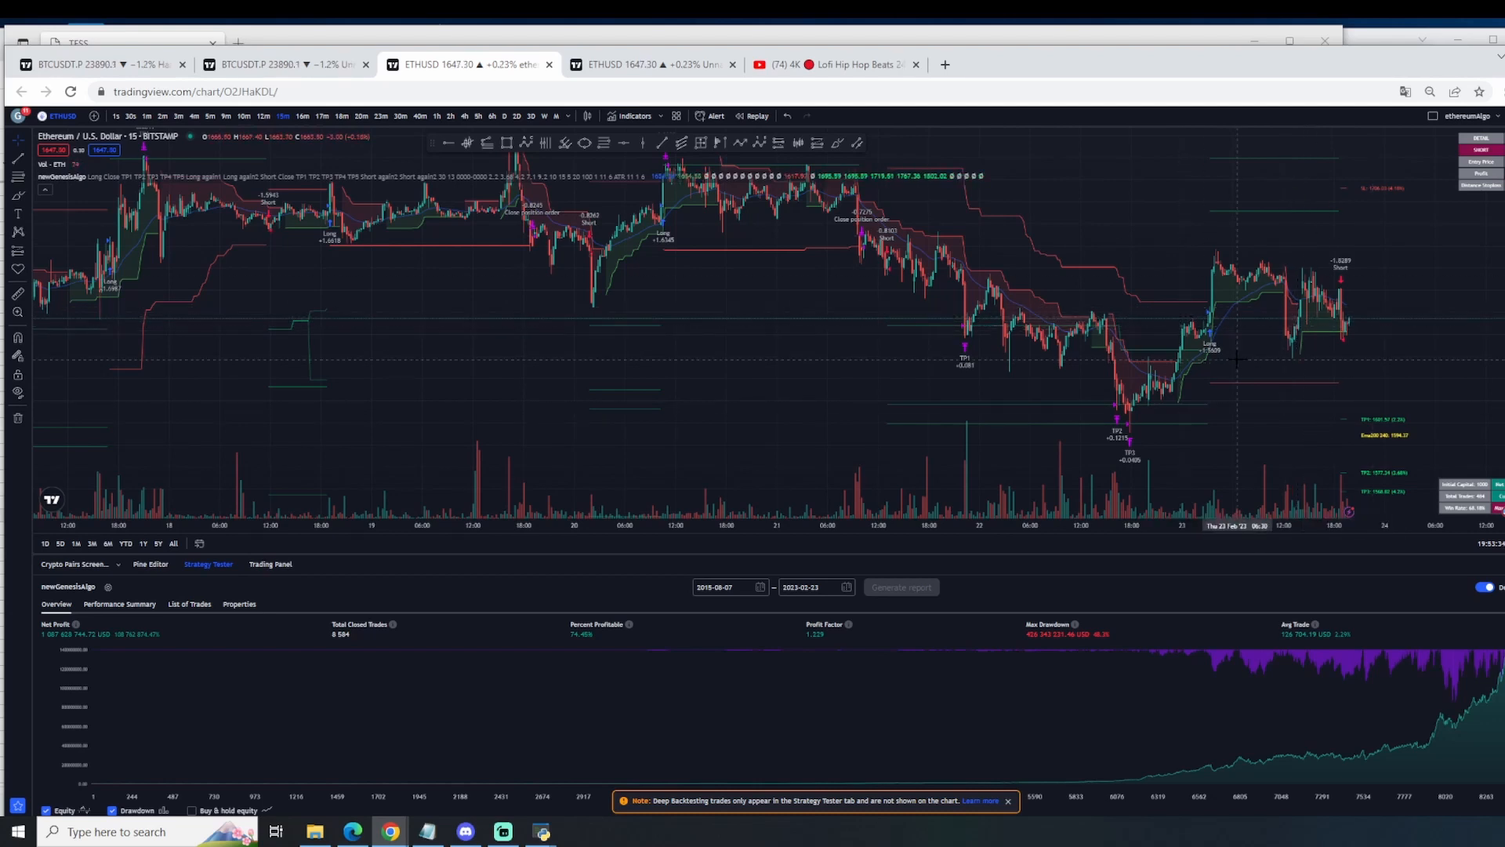
scroll(1182, 353, "down", 2)
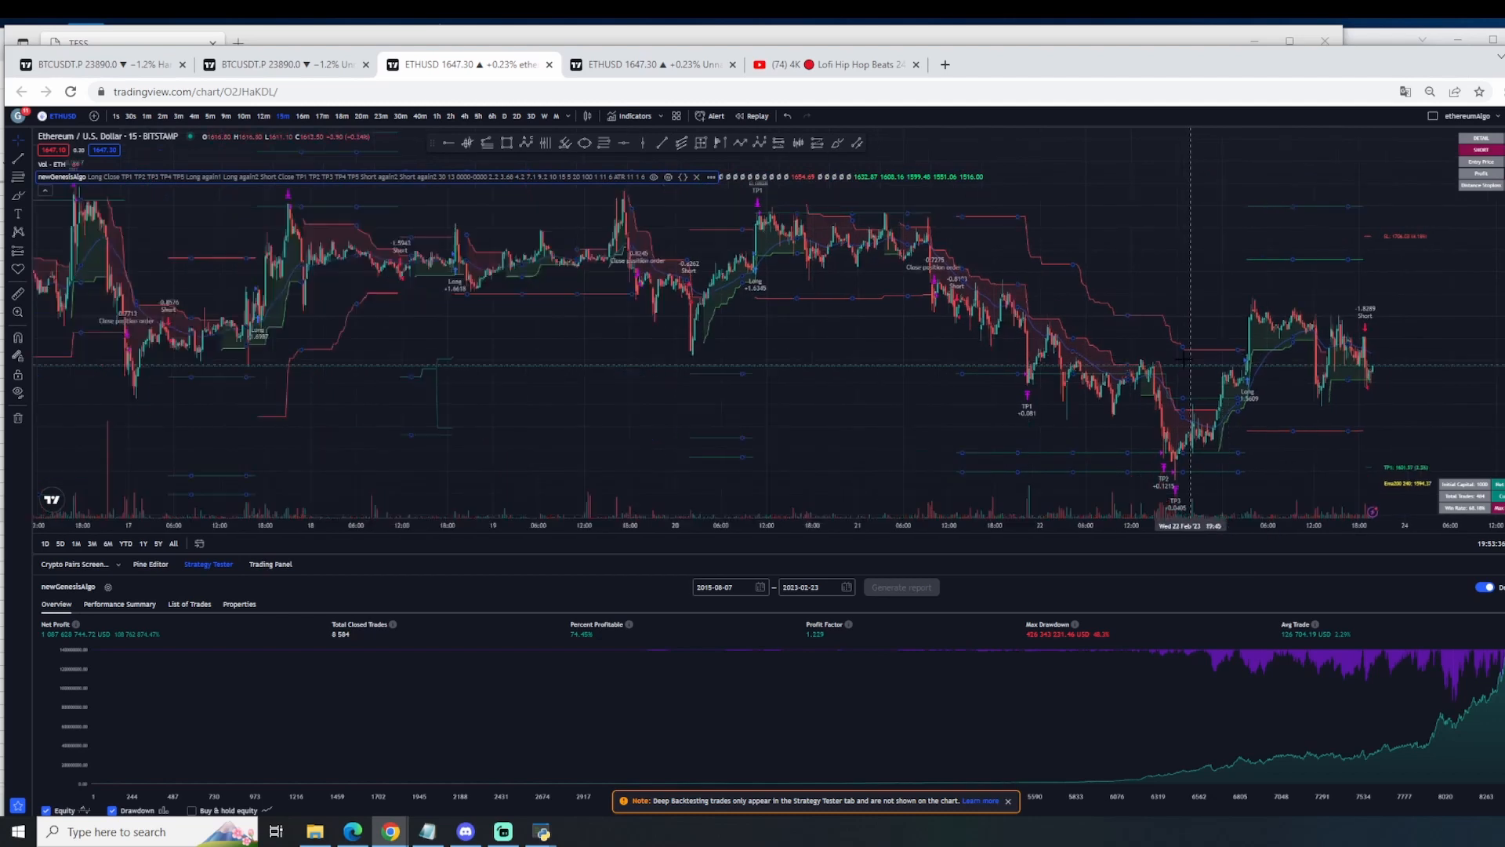
left_click_drag(981, 406, 1095, 445)
scroll(932, 471, "down", 4)
left_click_drag(953, 451, 833, 370)
scroll(835, 370, "up", 2)
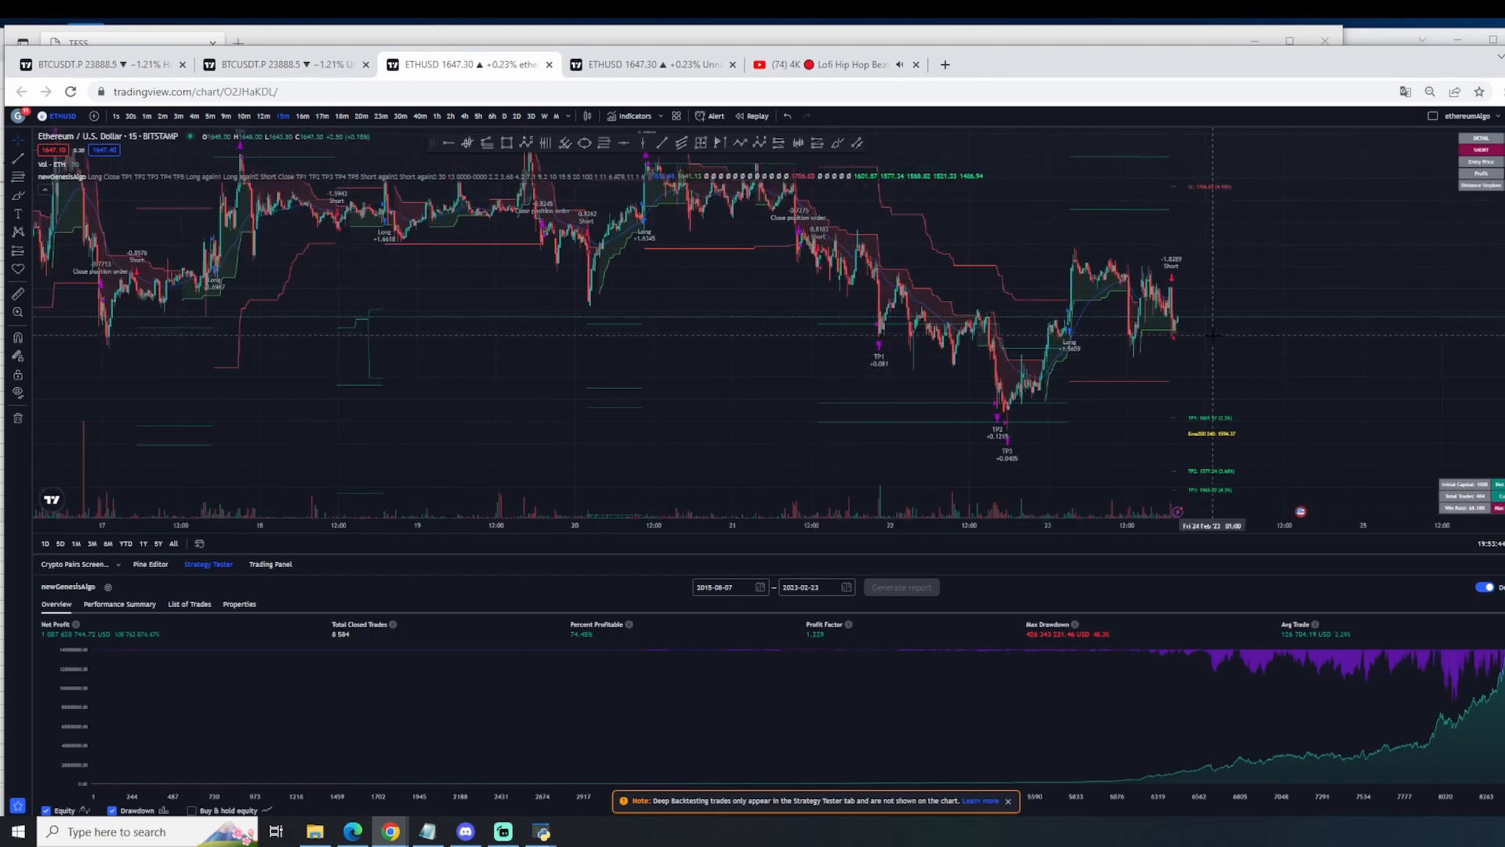
left_click_drag(1213, 335, 1462, 403)
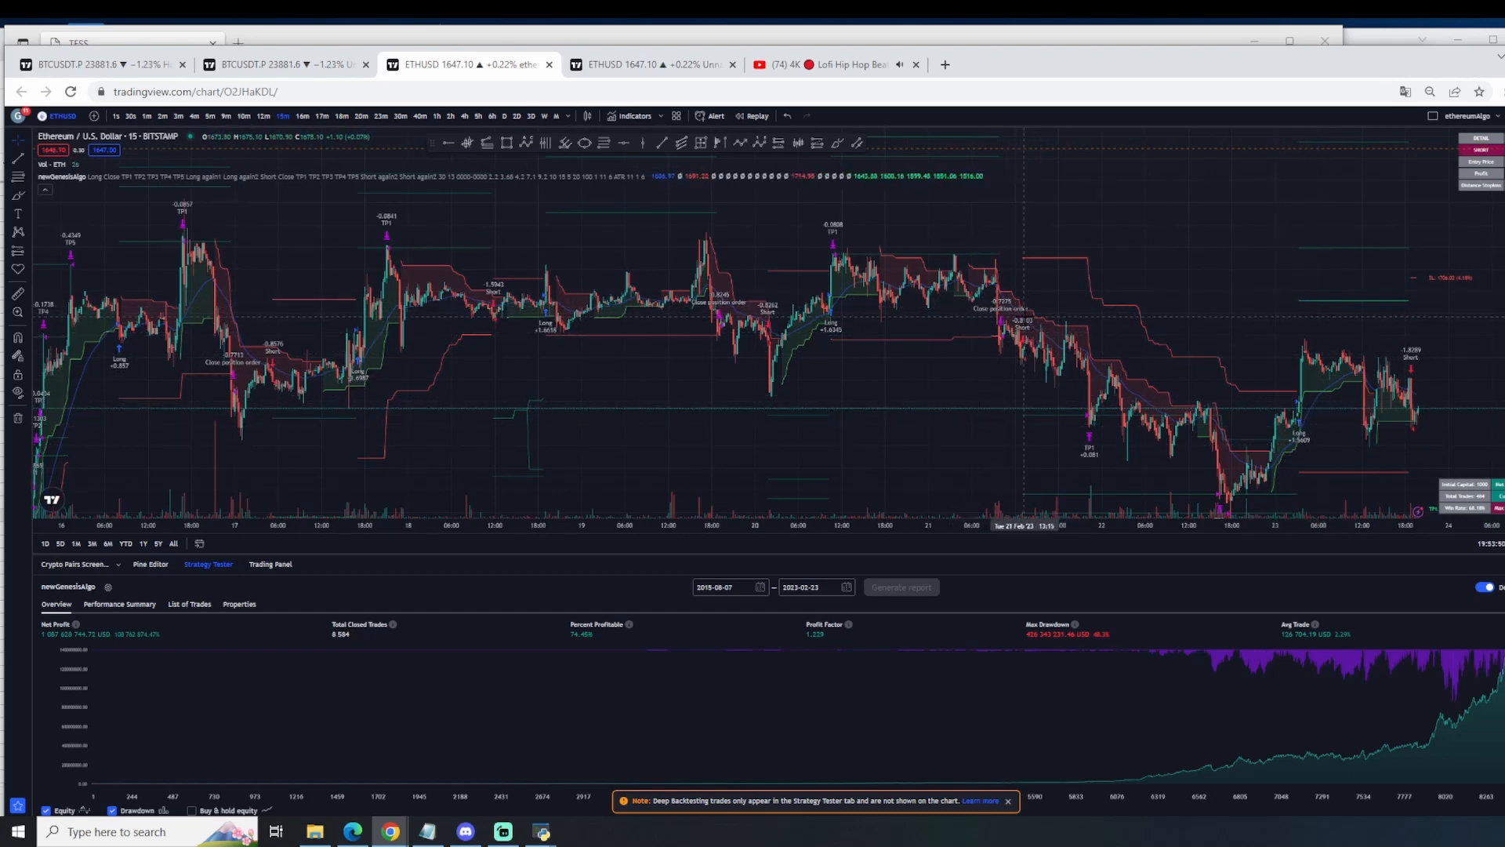
Step: Review the long and short comment inputs in the newGenesisAlgo settings and switch to the SnipeLongMainx spreadsheet in Google Sheets
double_click(805, 316)
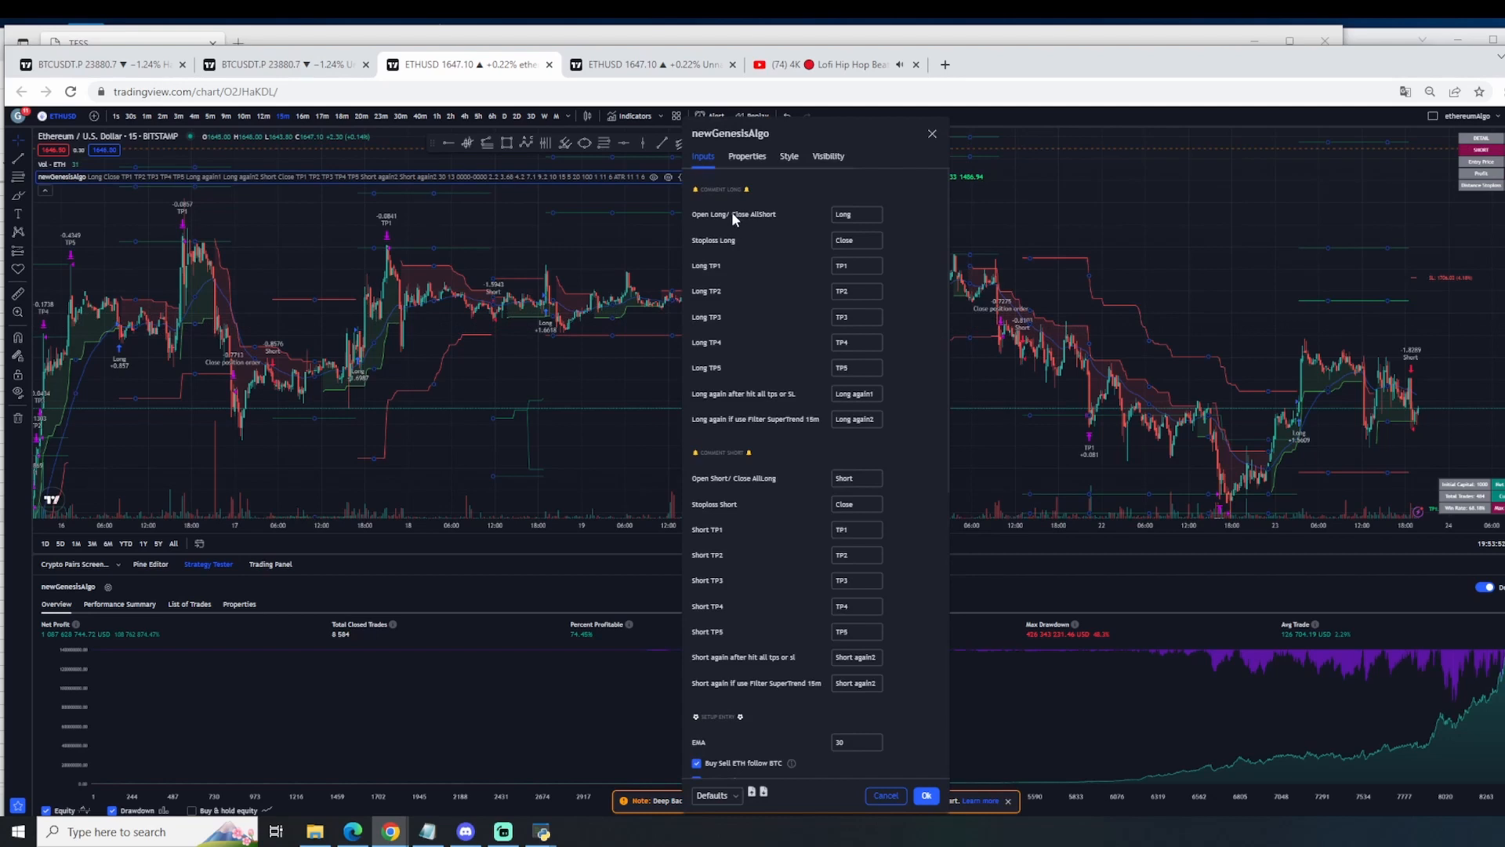
scroll(713, 423, "down", 1)
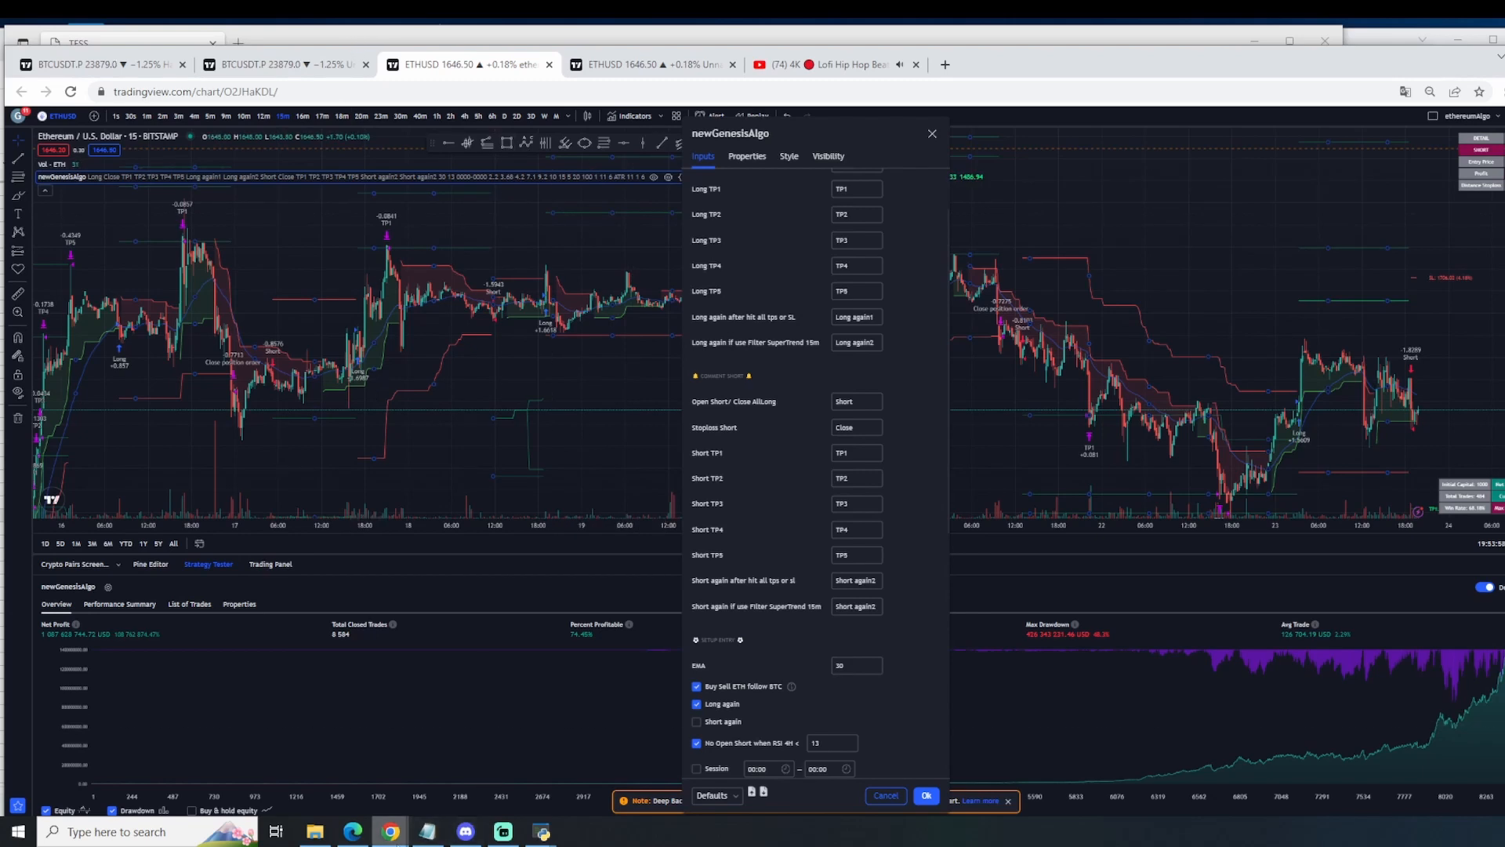
mouse_move(401, 839)
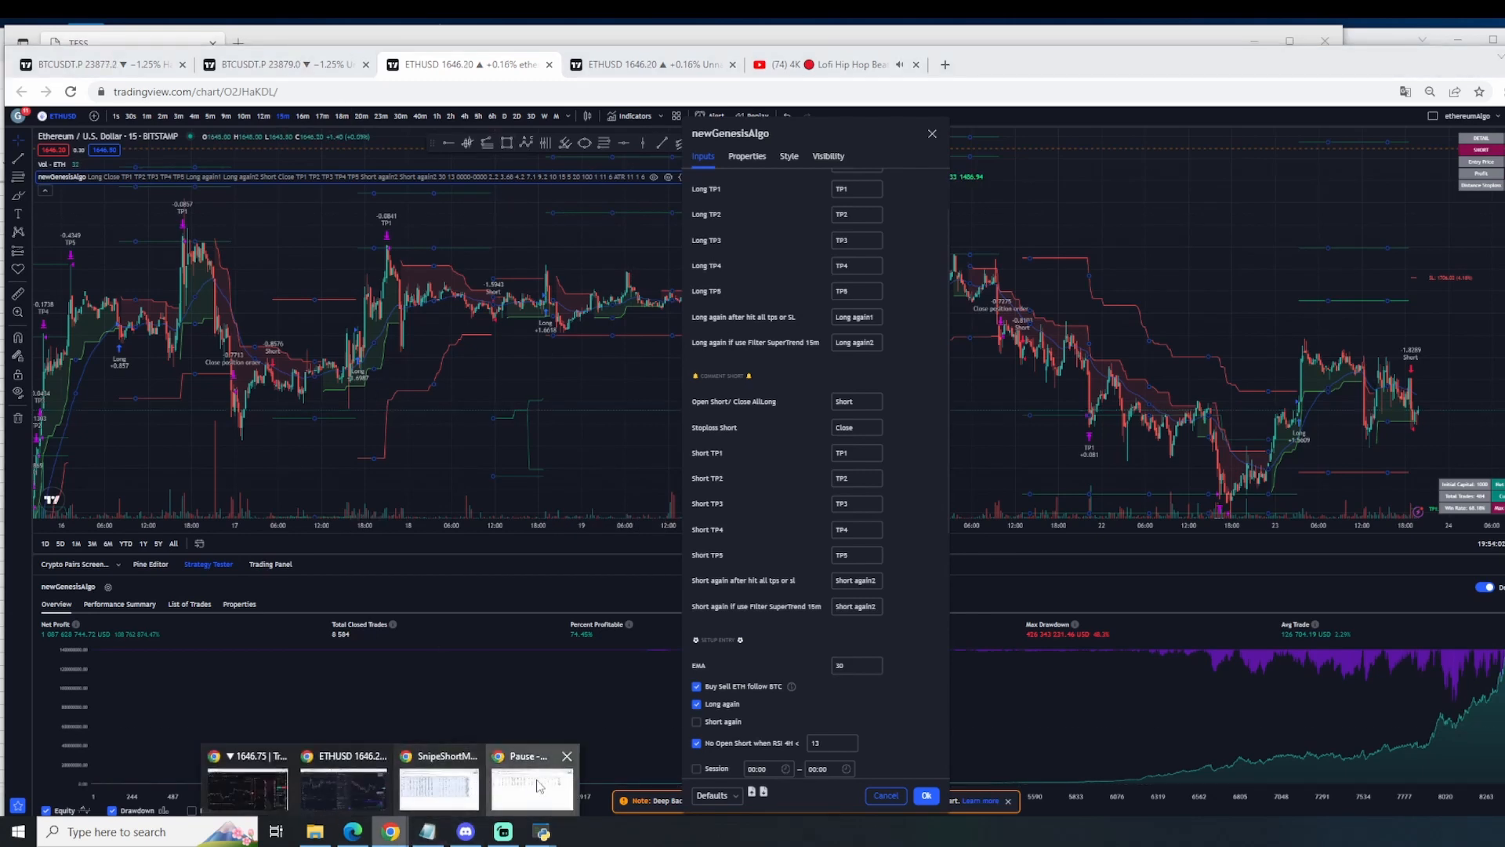
left_click(451, 800)
left_click(65, 59)
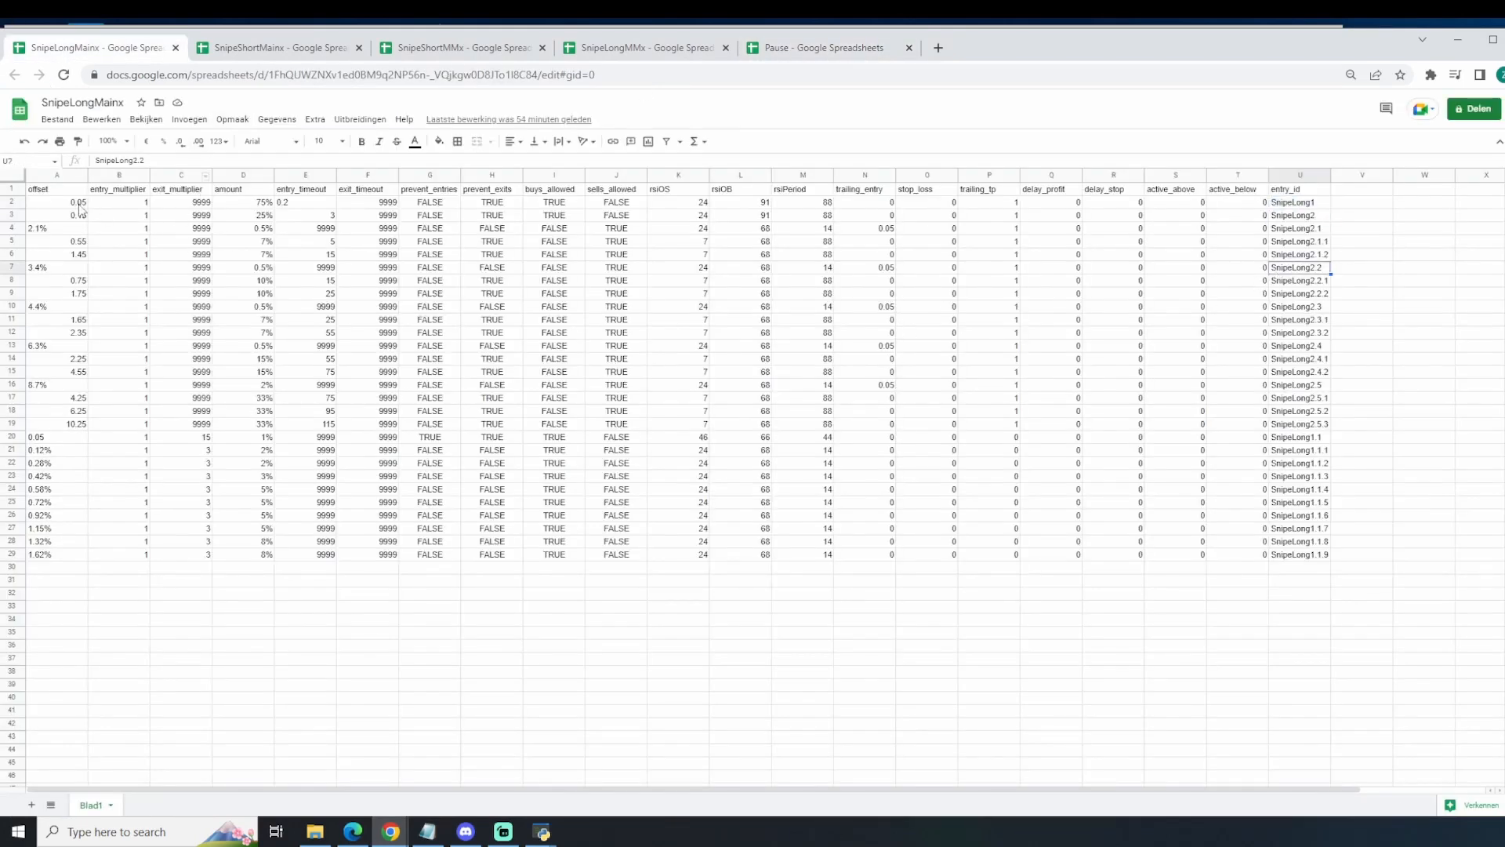
Step: Fill the SnipeLong1 and SnipeLong2 rows, range A2:U3, with green
left_click_drag(78, 202, 1319, 224)
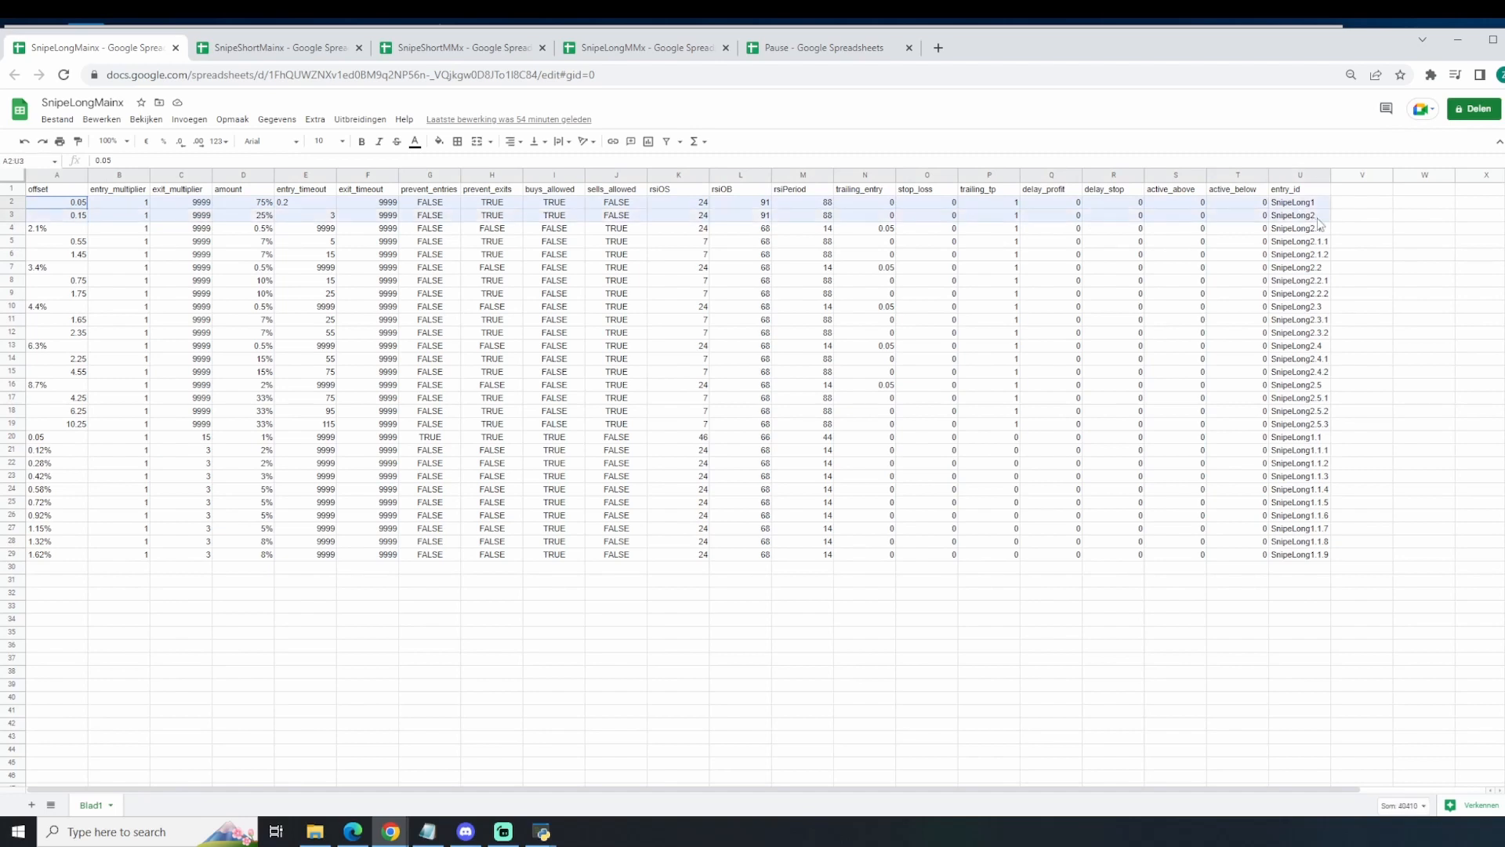
left_click(439, 141)
left_click(496, 199)
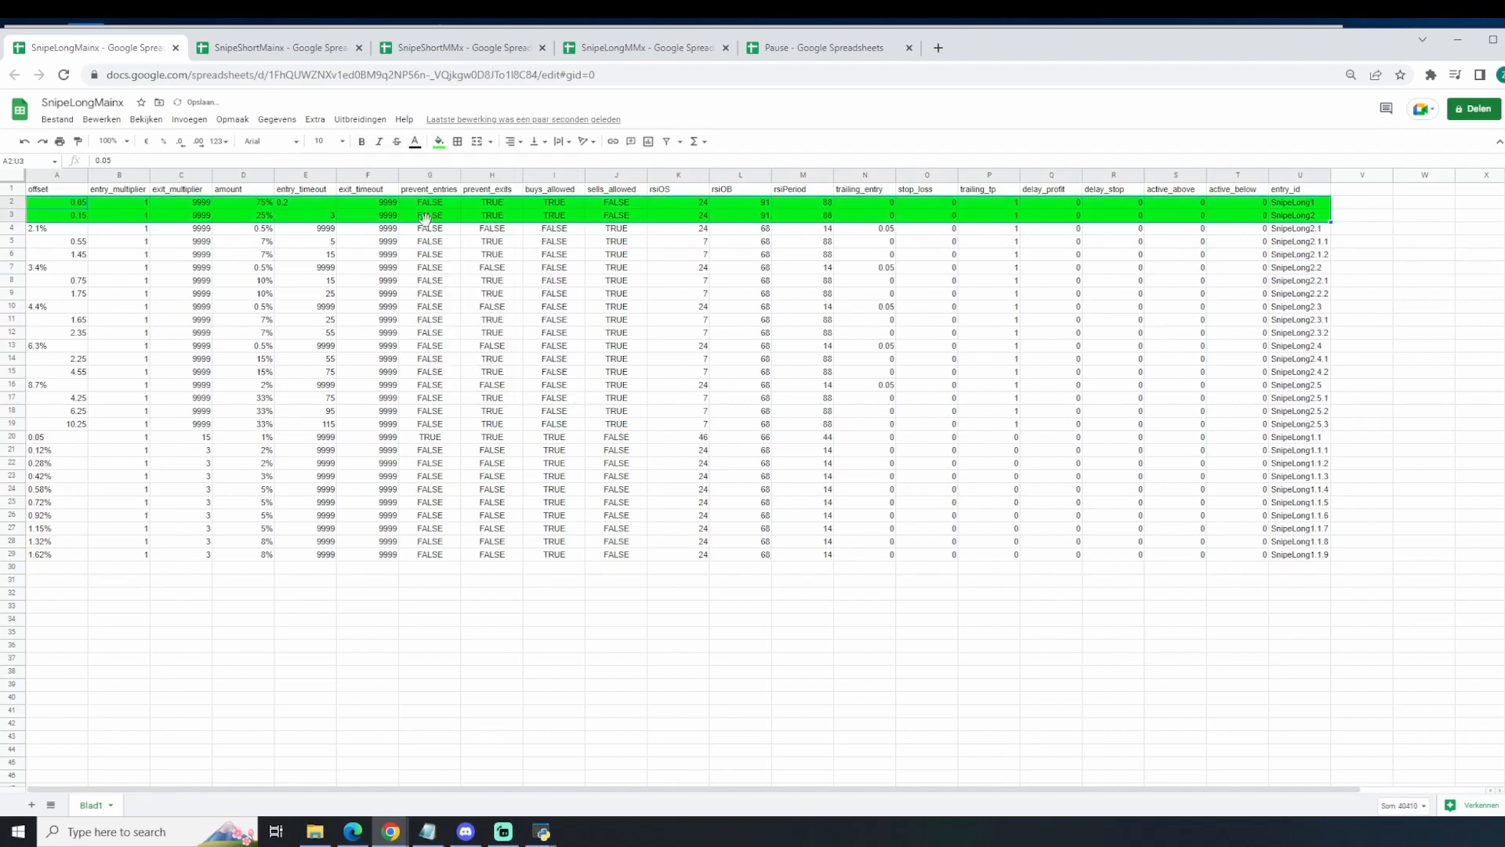
Step: Select the SnipeLong1 and SnipeLong2 amounts in D2:D3 and compare them with the ETHUSD strategy chart in TradingView
left_click(252, 203)
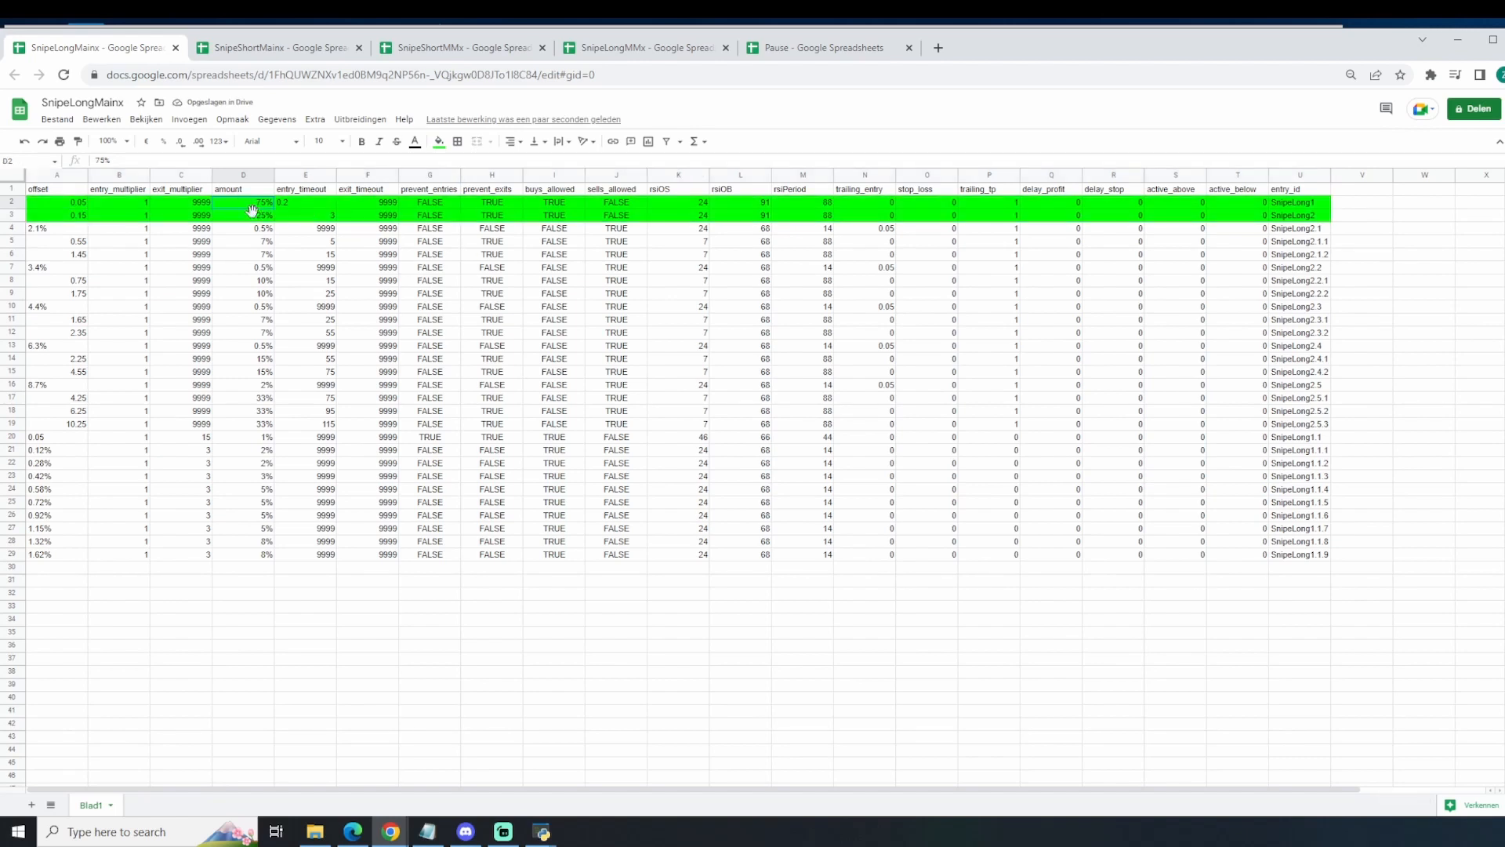
left_click_drag(253, 207, 255, 217)
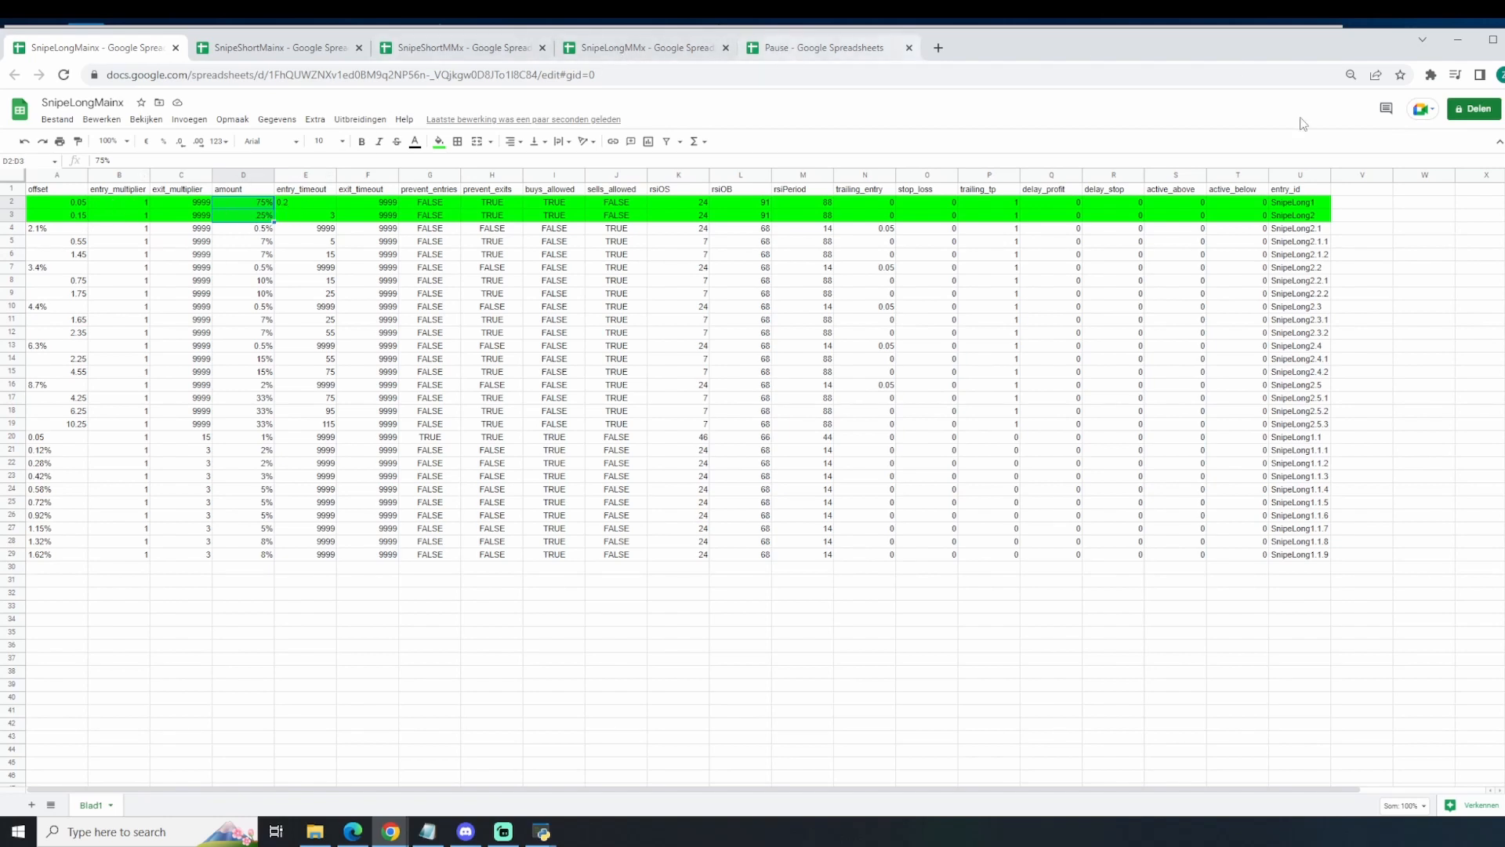
left_click(1503, 353)
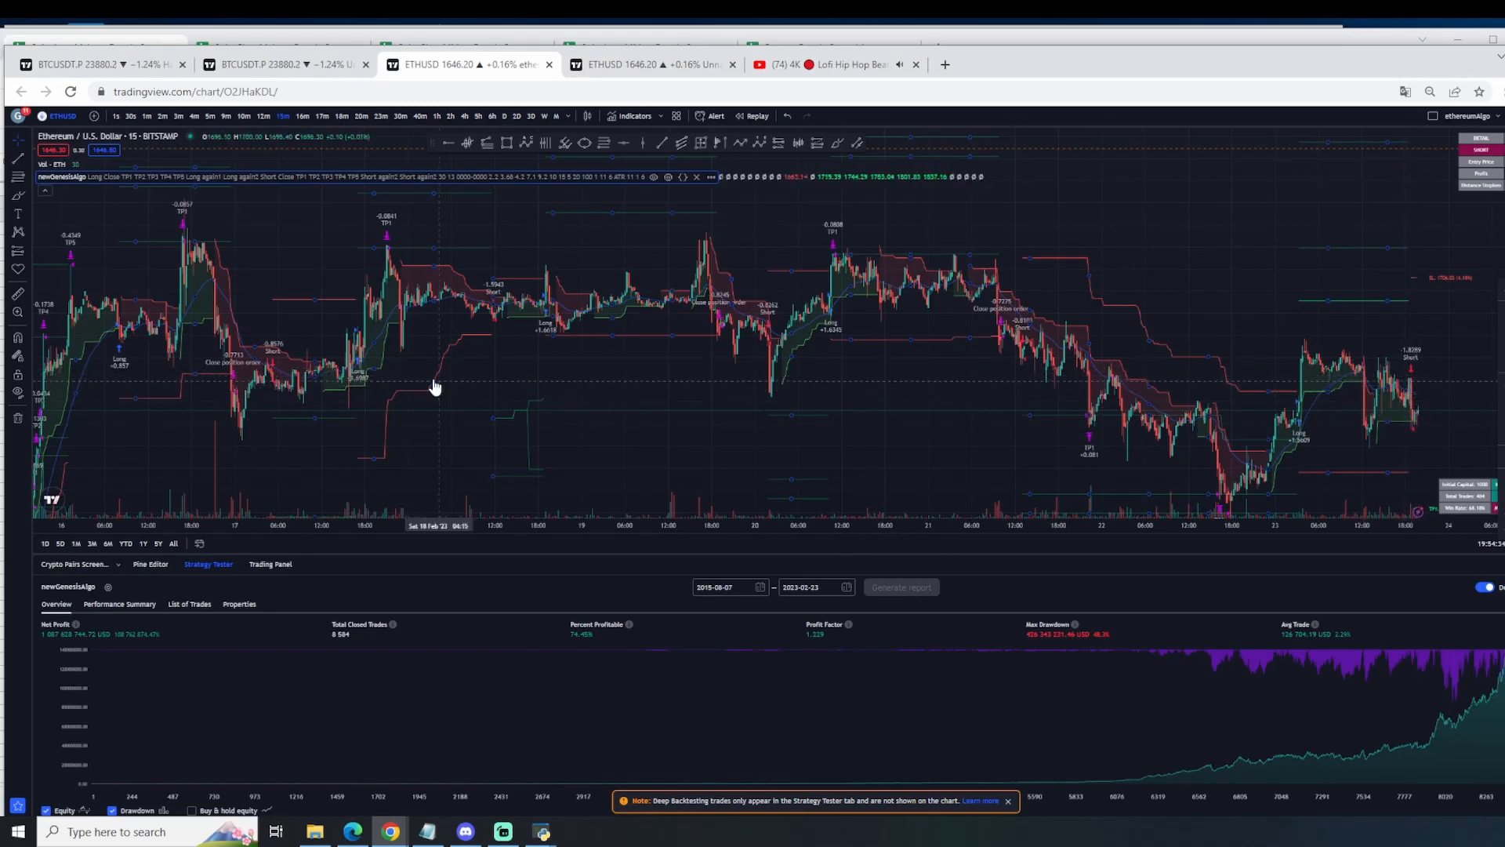
left_click(402, 41)
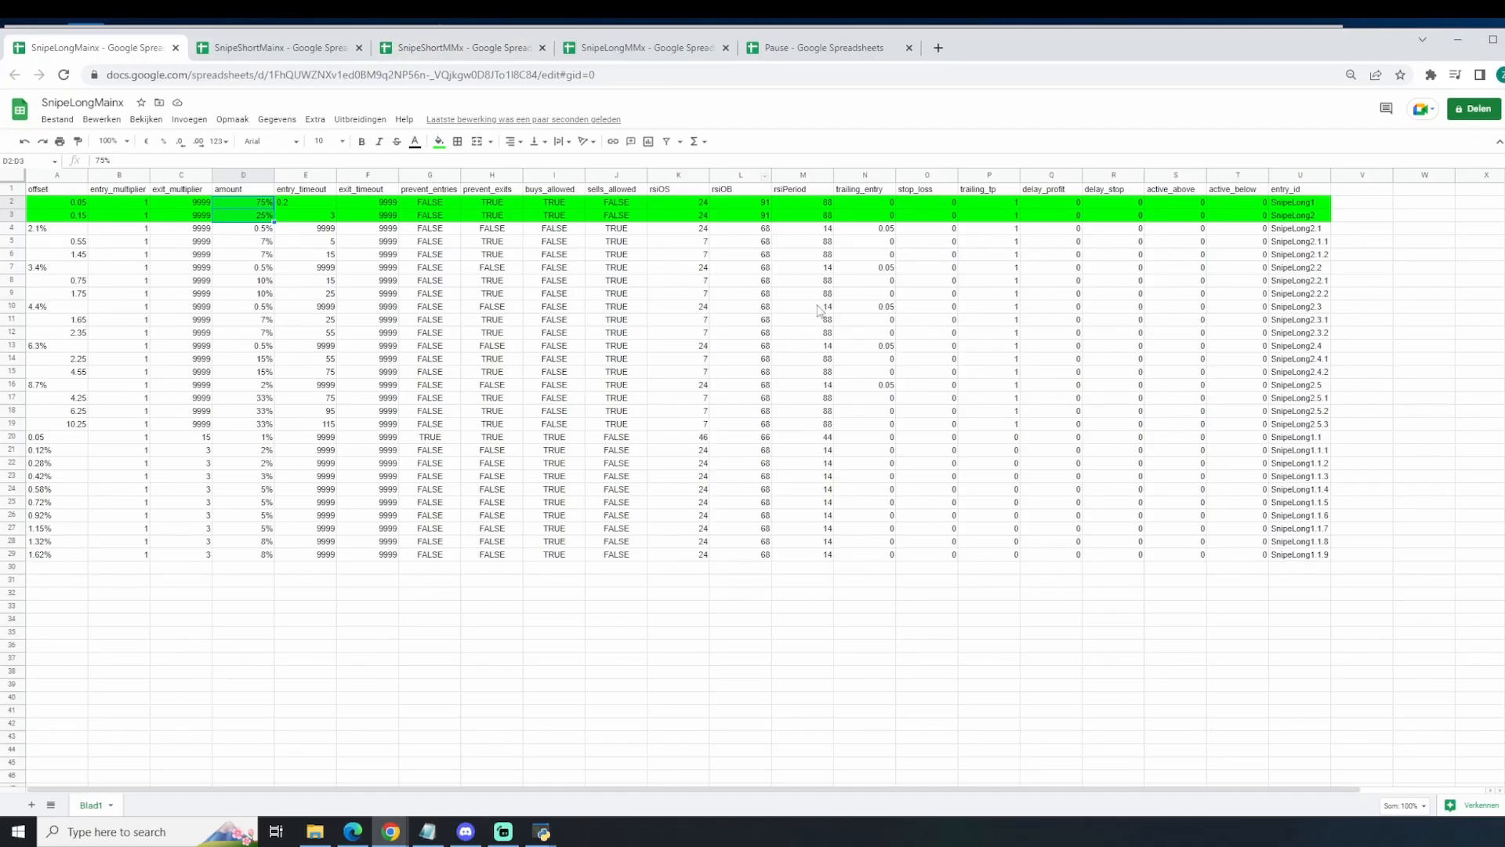
right_click(1502, 183)
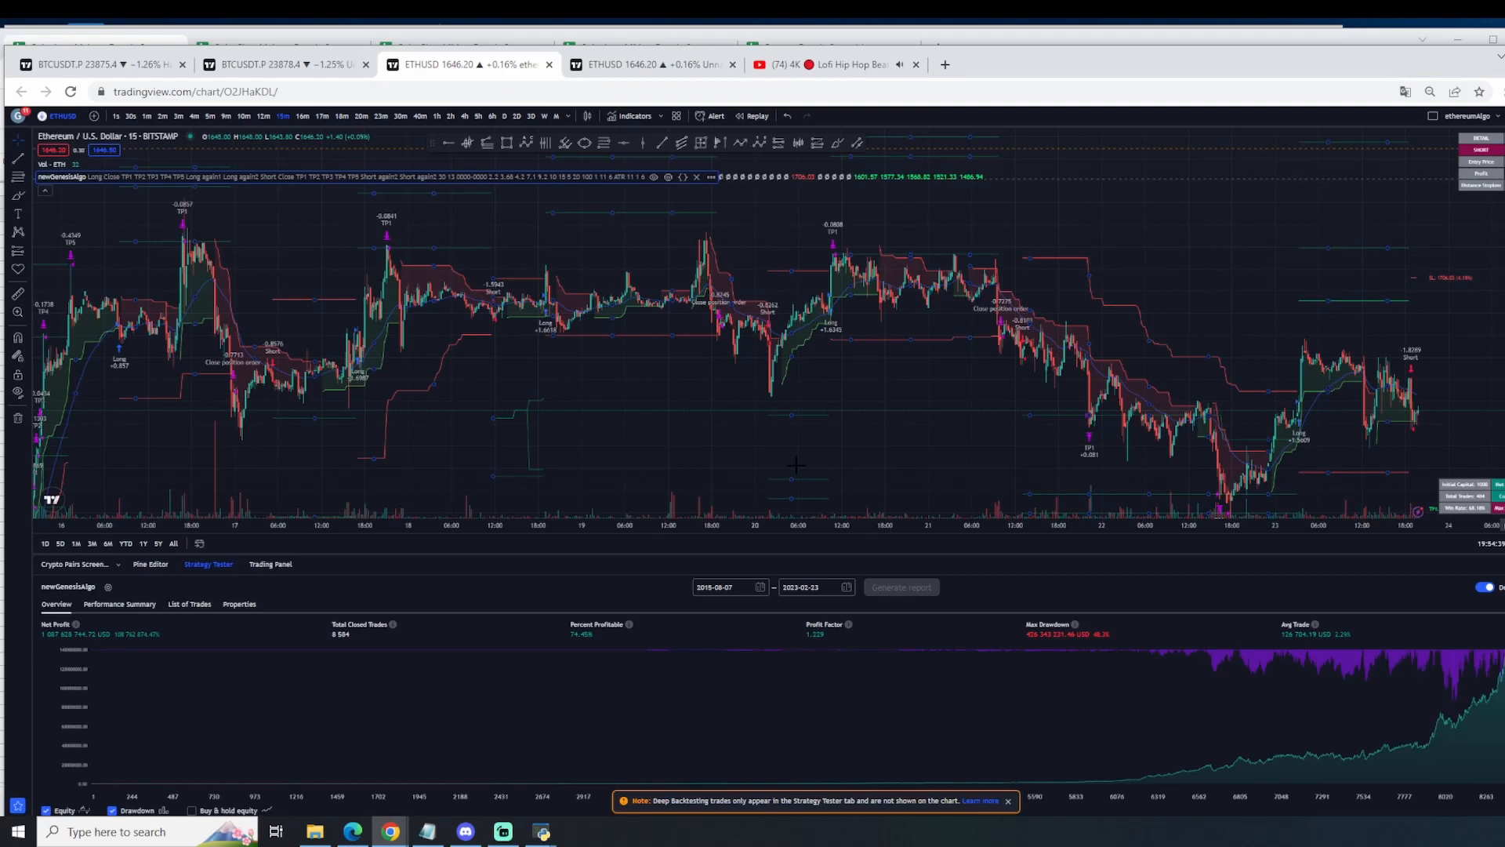
Step: Return to the SnipeLongMainx spreadsheet and examine the SnipeLong1 and SnipeLong2 entry timeouts in E2:E3 and amounts in D2:D3
right_click(600, 41)
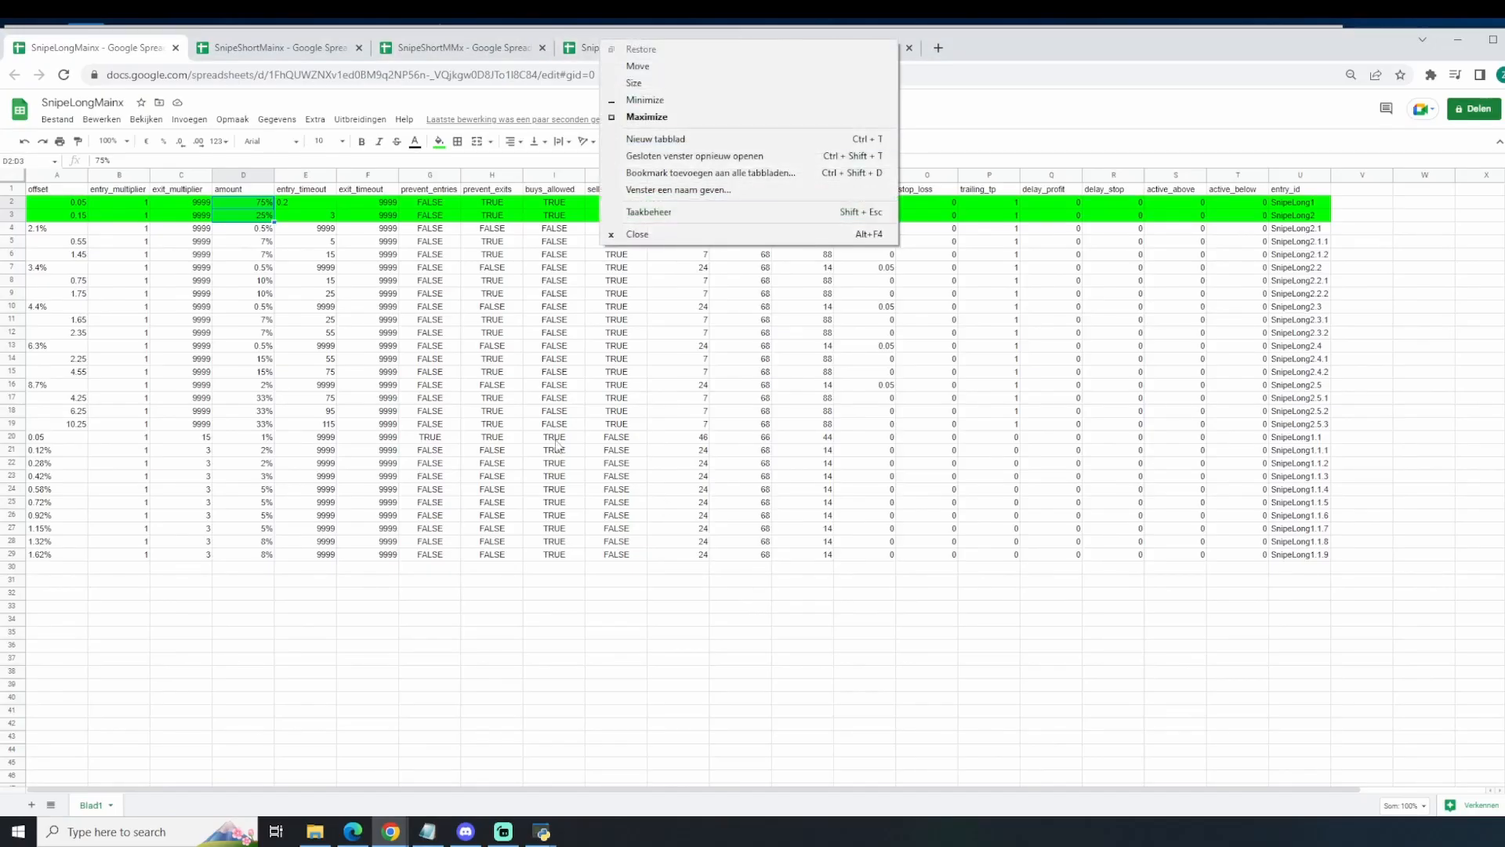
left_click(532, 526)
left_click(295, 204)
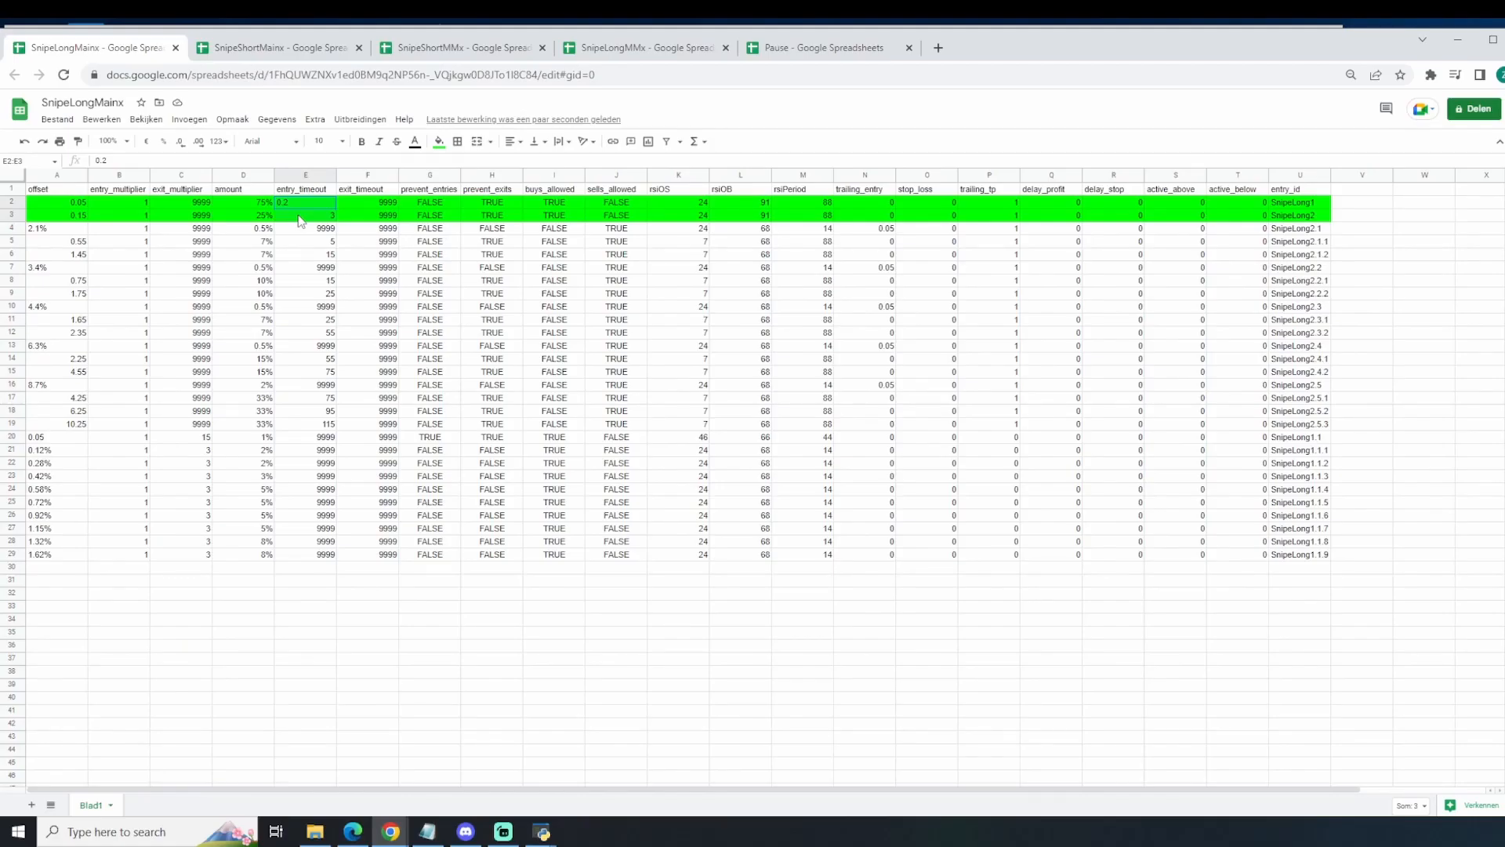
left_click(246, 207)
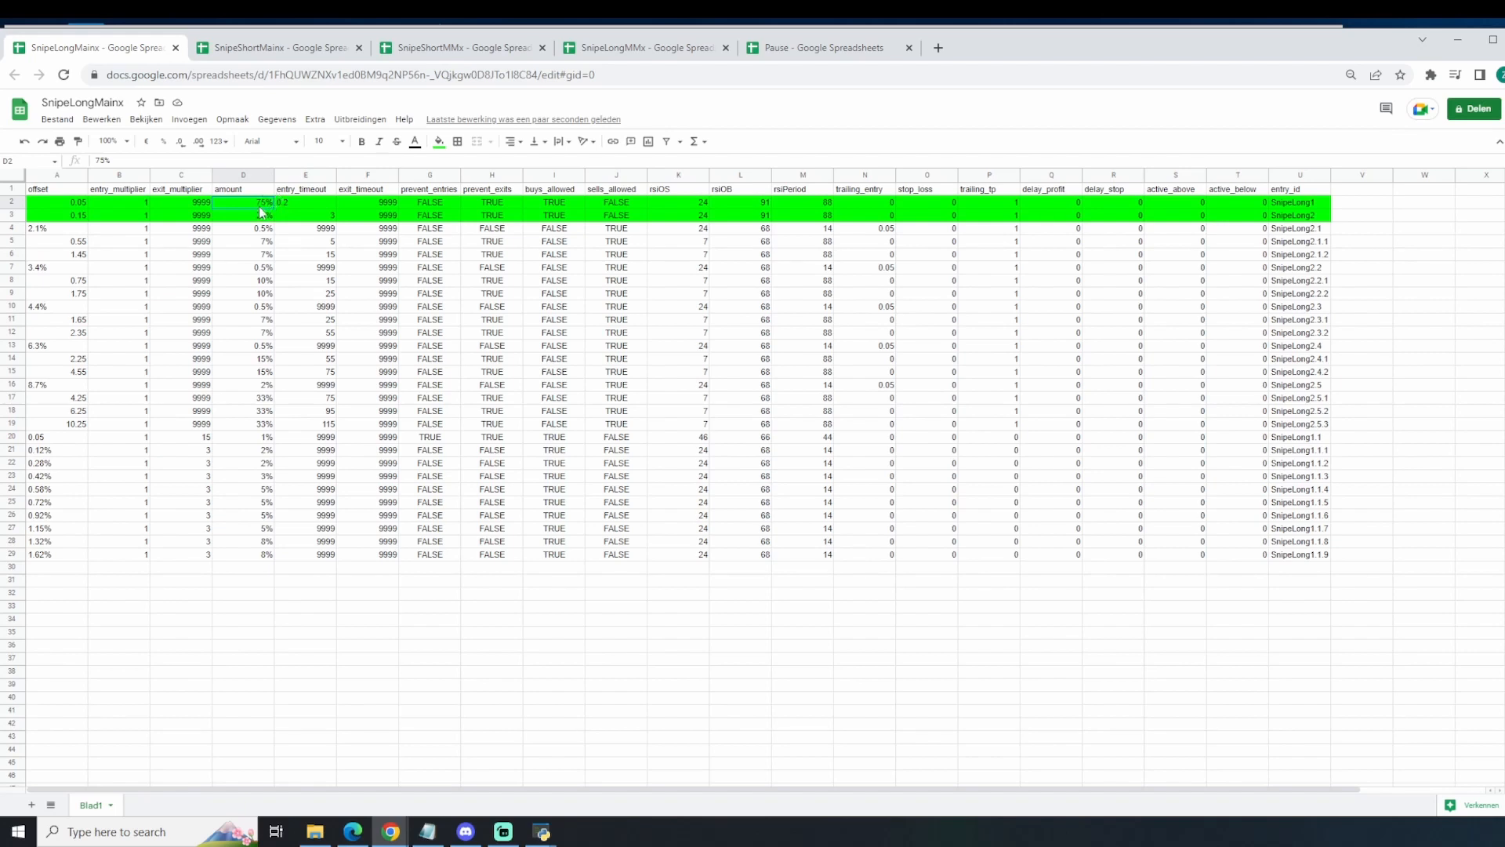
left_click_drag(268, 207, 266, 217)
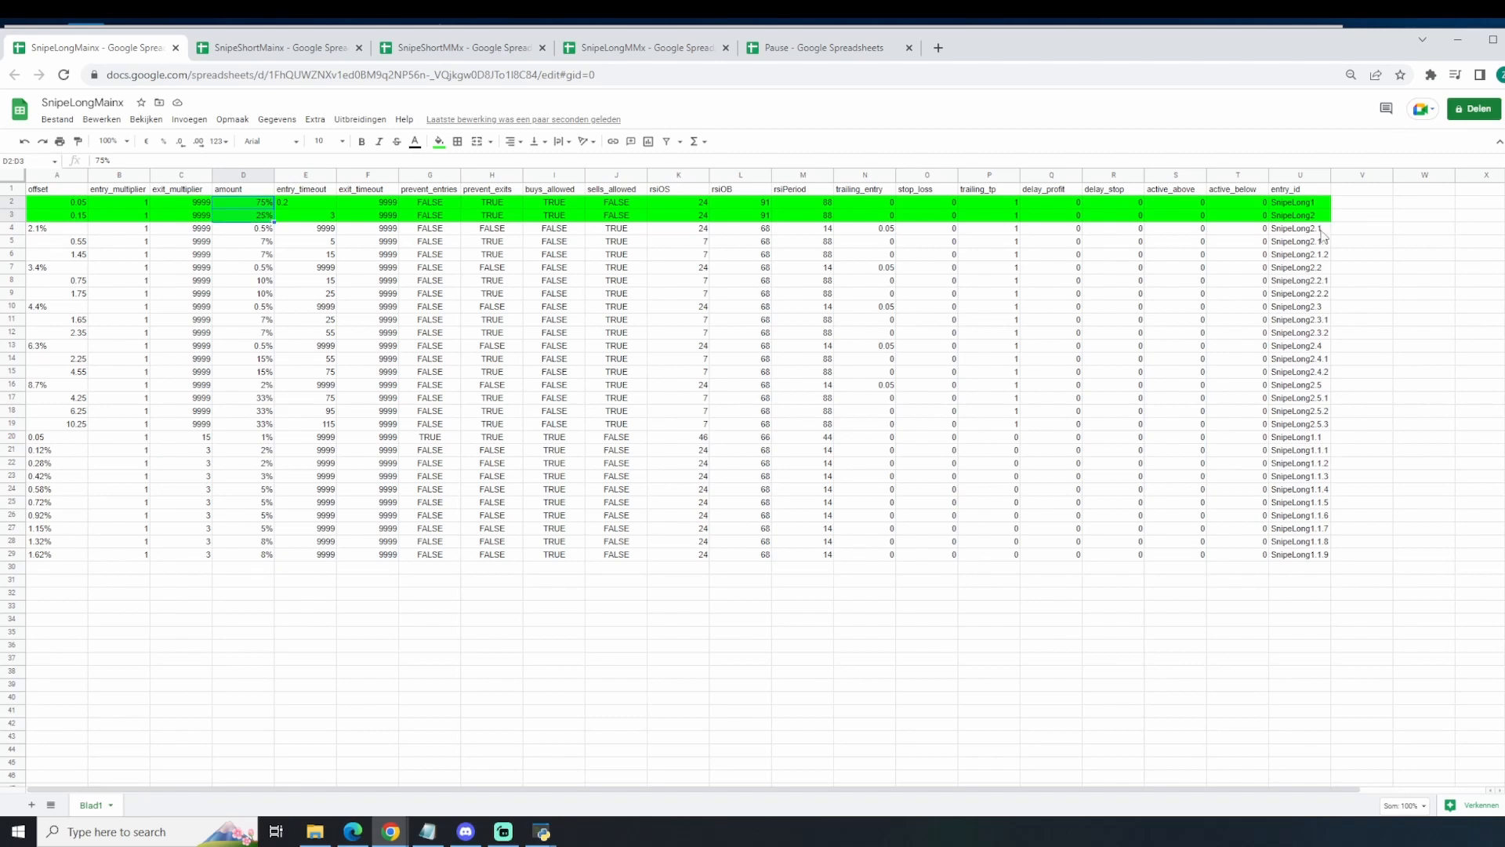
Step: Go through the offsets of SnipeLong2.1 to SnipeLong2.5 in cells A4, A7, A10, A13 and A16
left_click(40, 231)
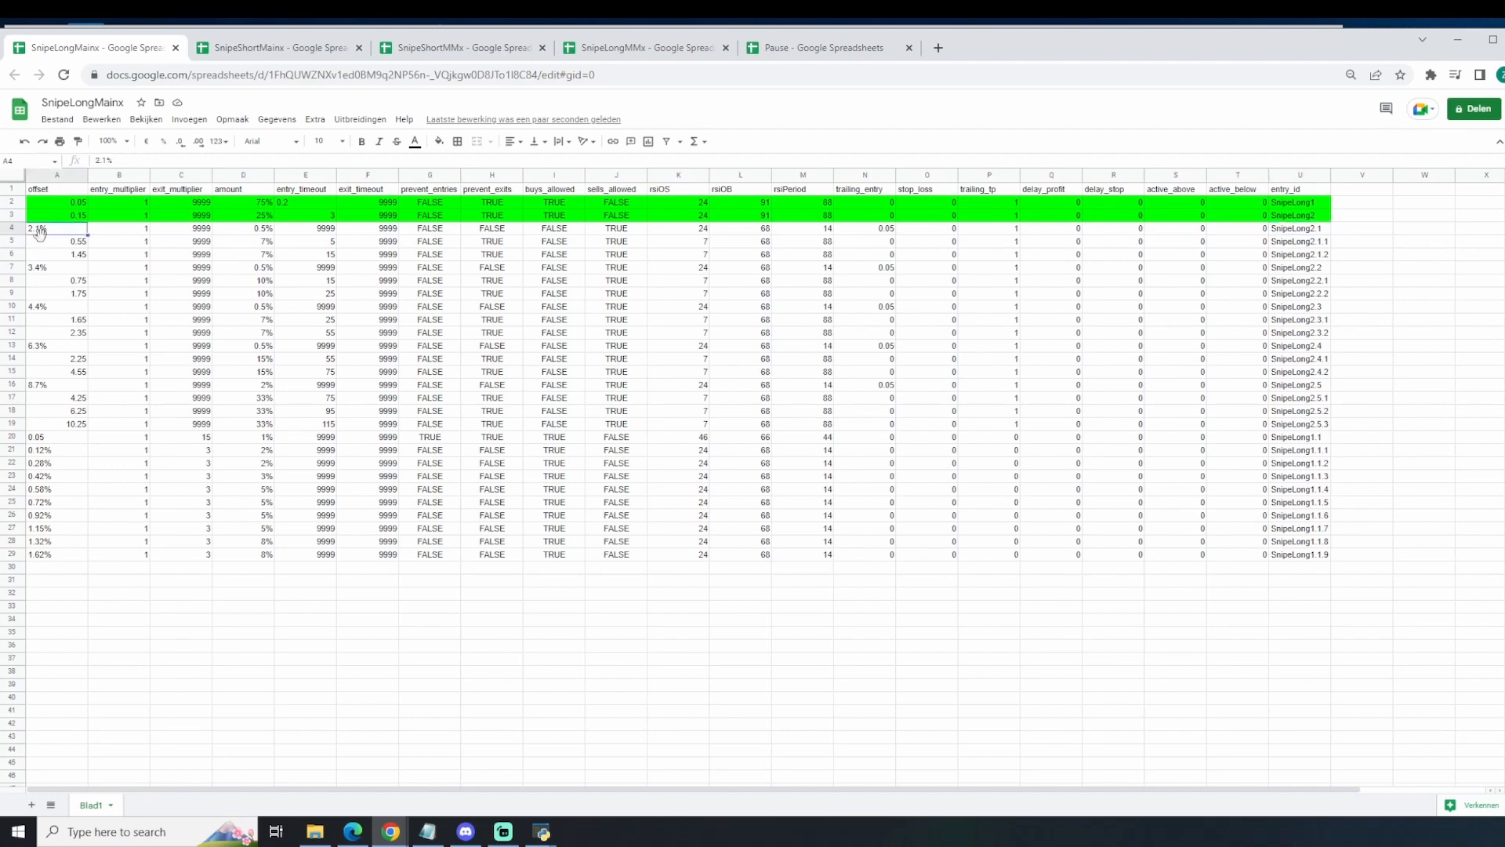
left_click(40, 272)
left_click(58, 311)
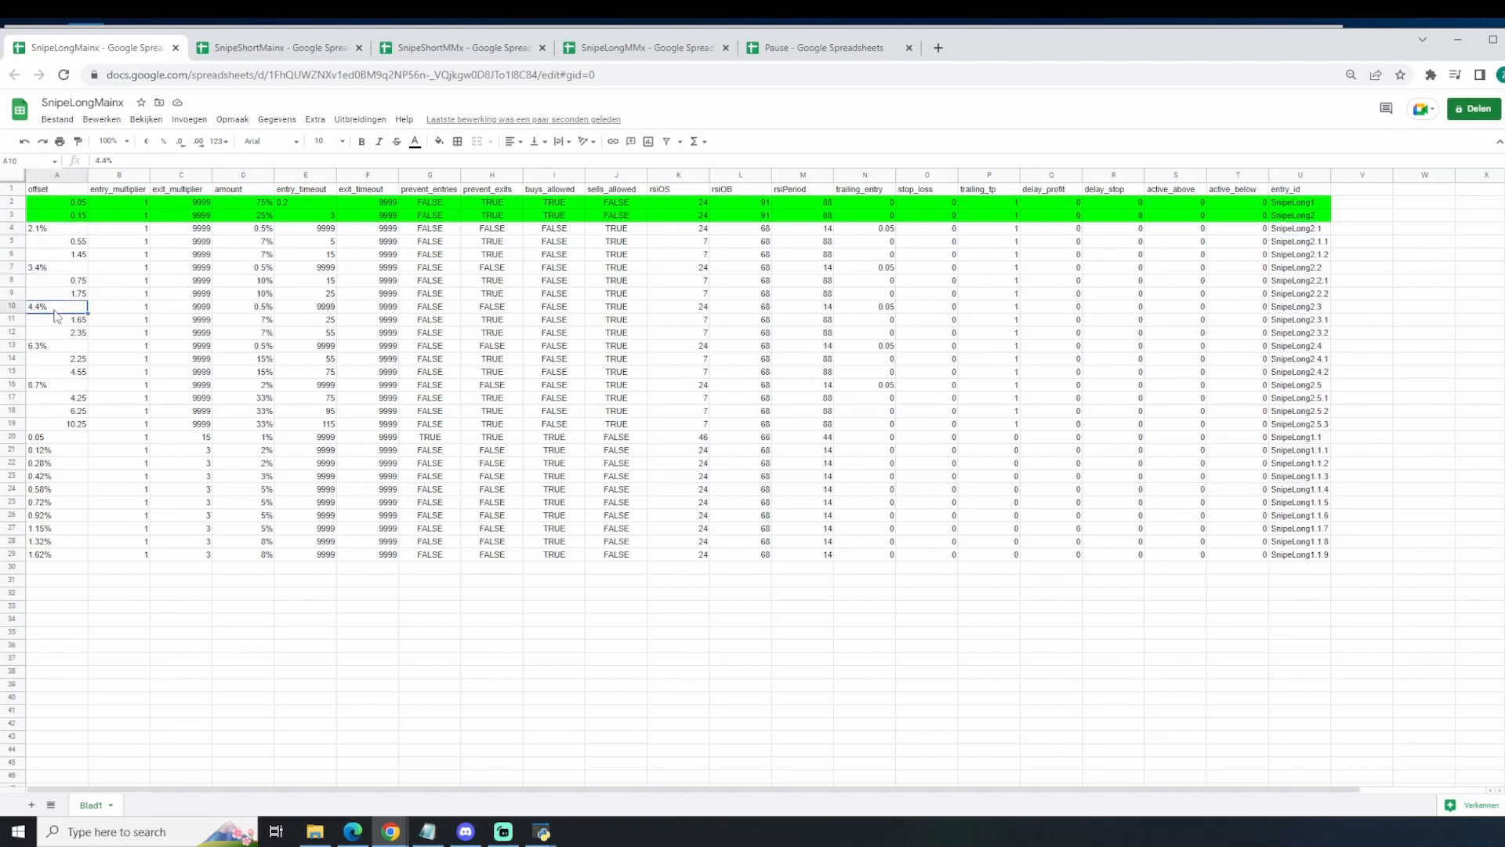
left_click(59, 349)
left_click(54, 389)
Step: Open the newGenesisAlgo inputs in TradingView and compare the TP1 to TP5 percentages with the spreadsheet offsets side by side
key("alt+Tab")
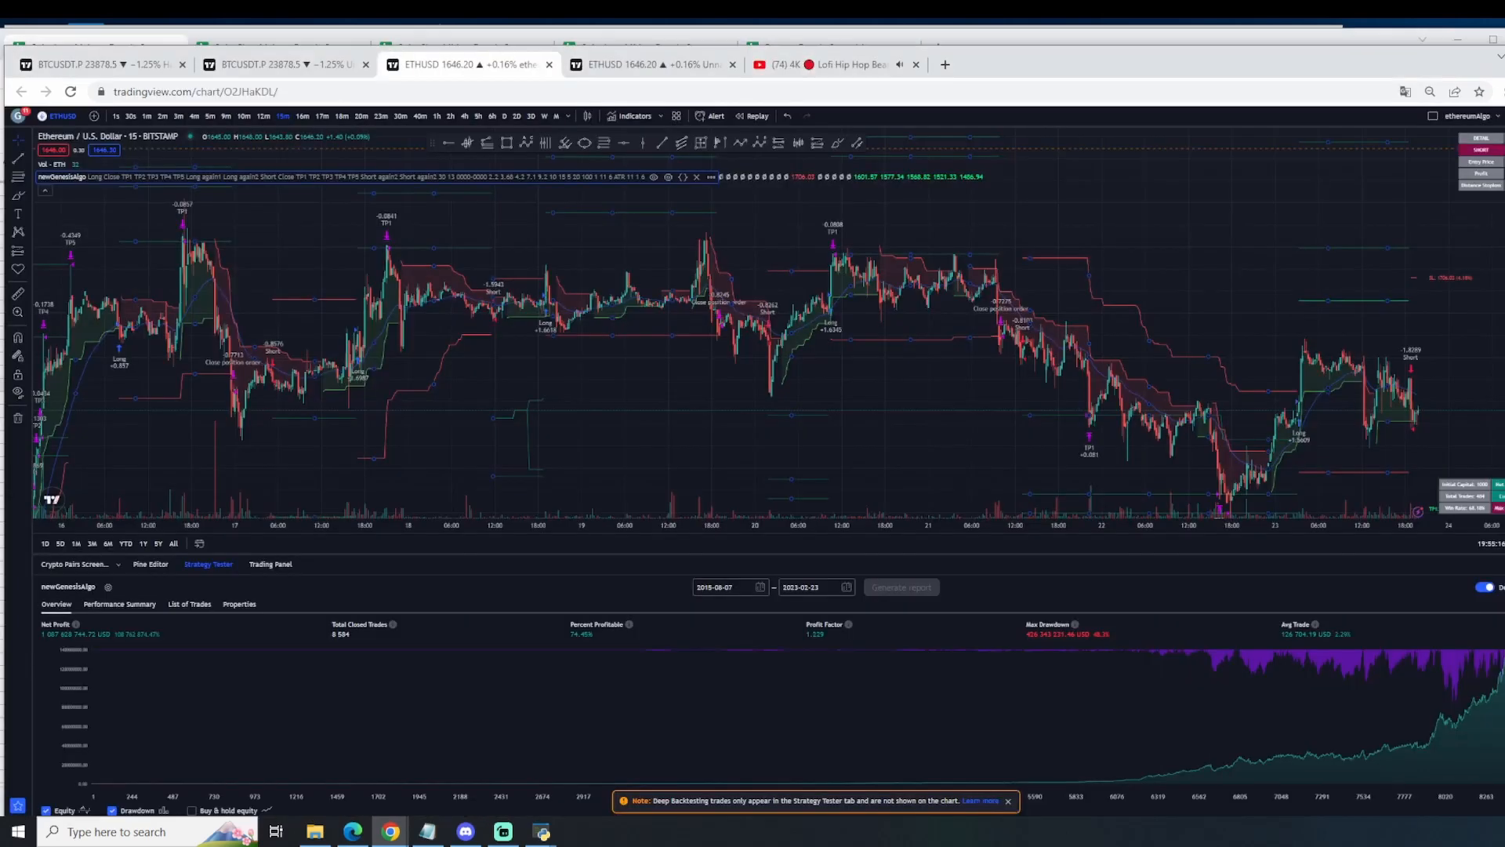
double_click(1412, 366)
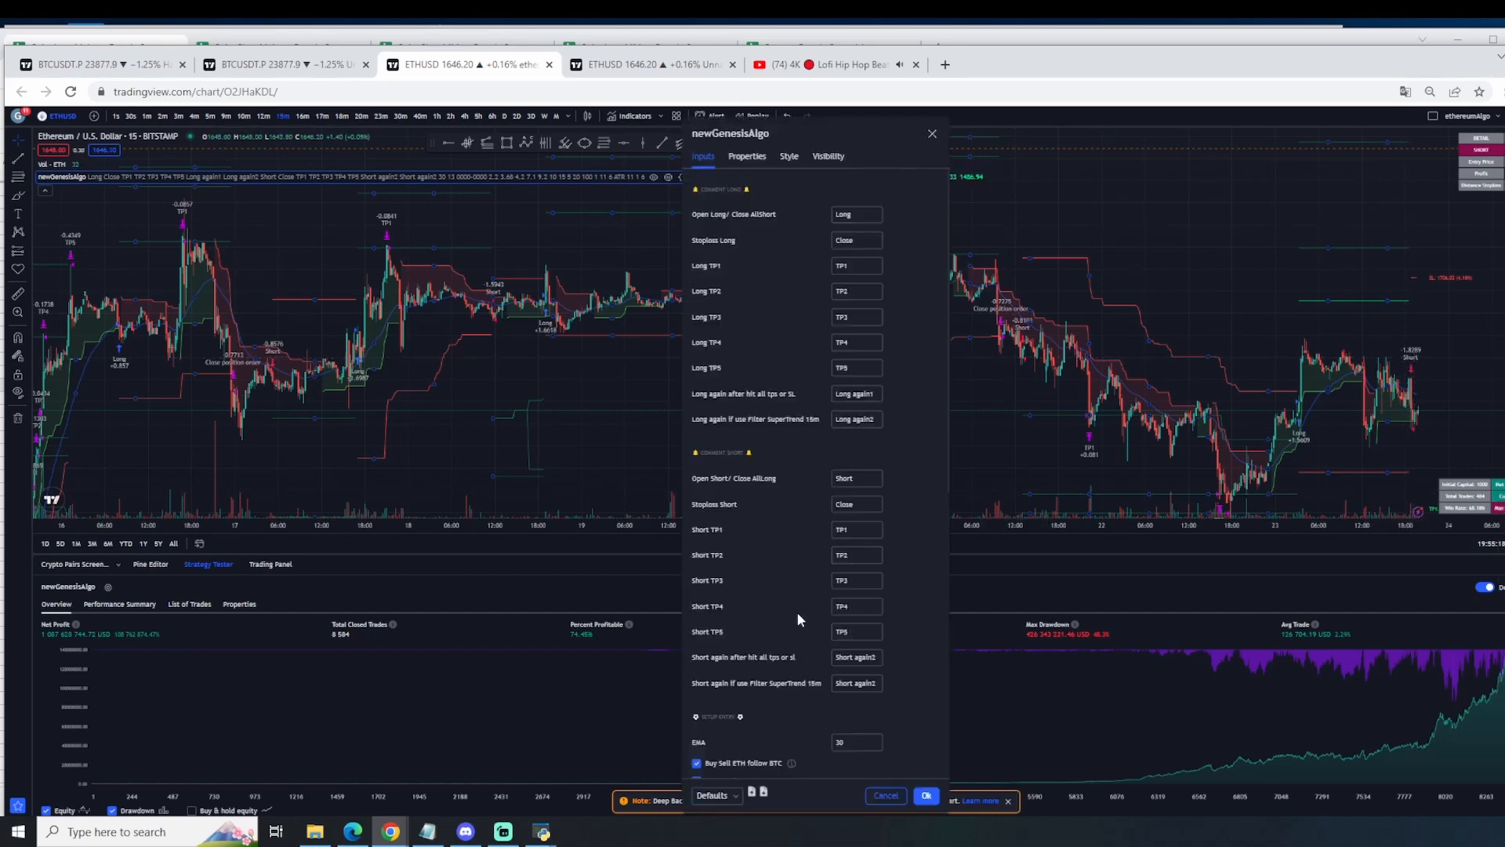
scroll(797, 611, "down", 7)
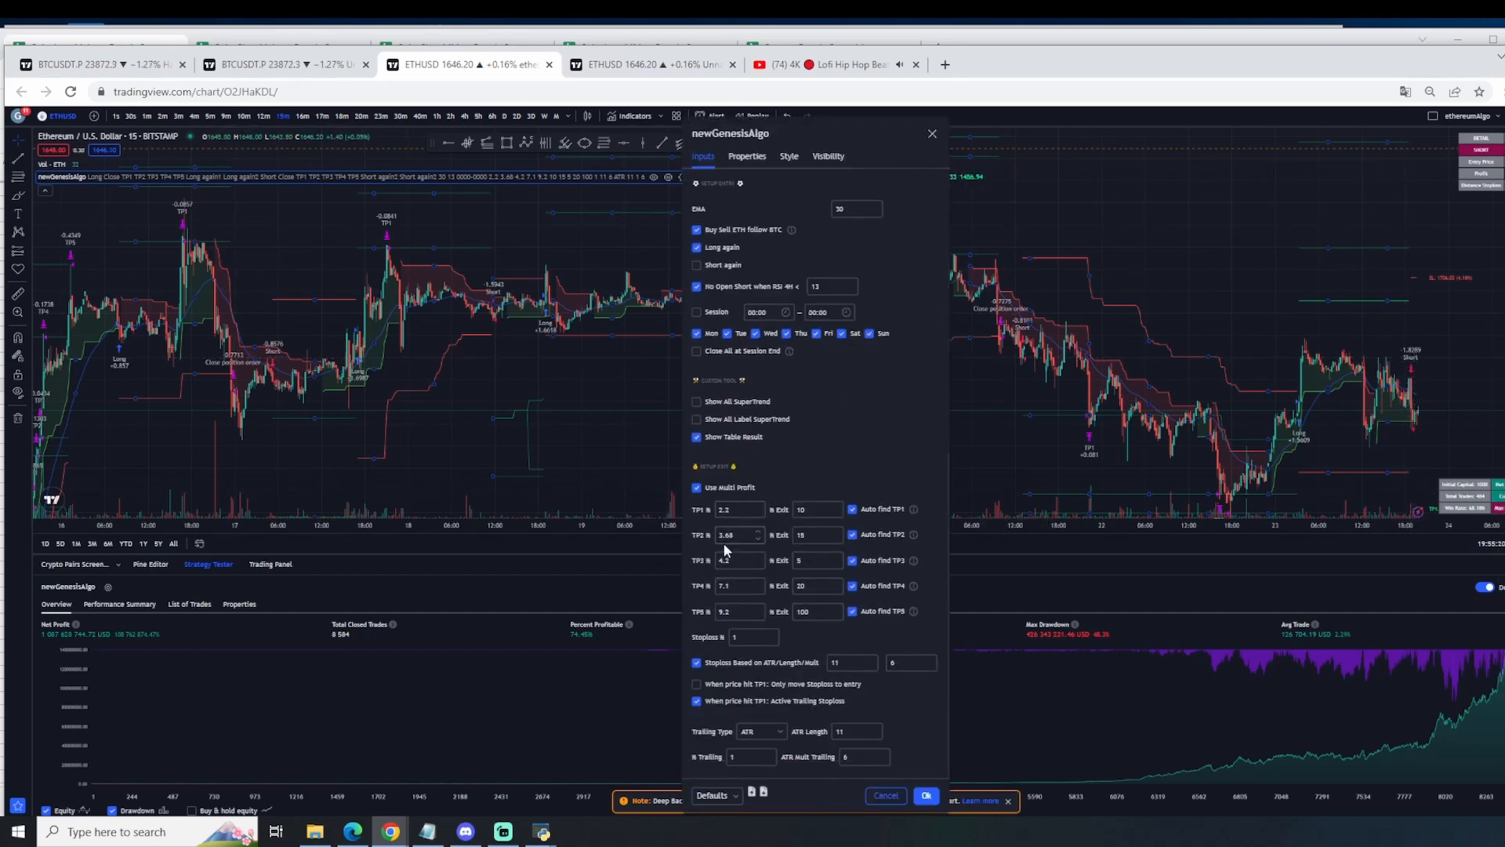
left_click_drag(1023, 49, 1504, 39)
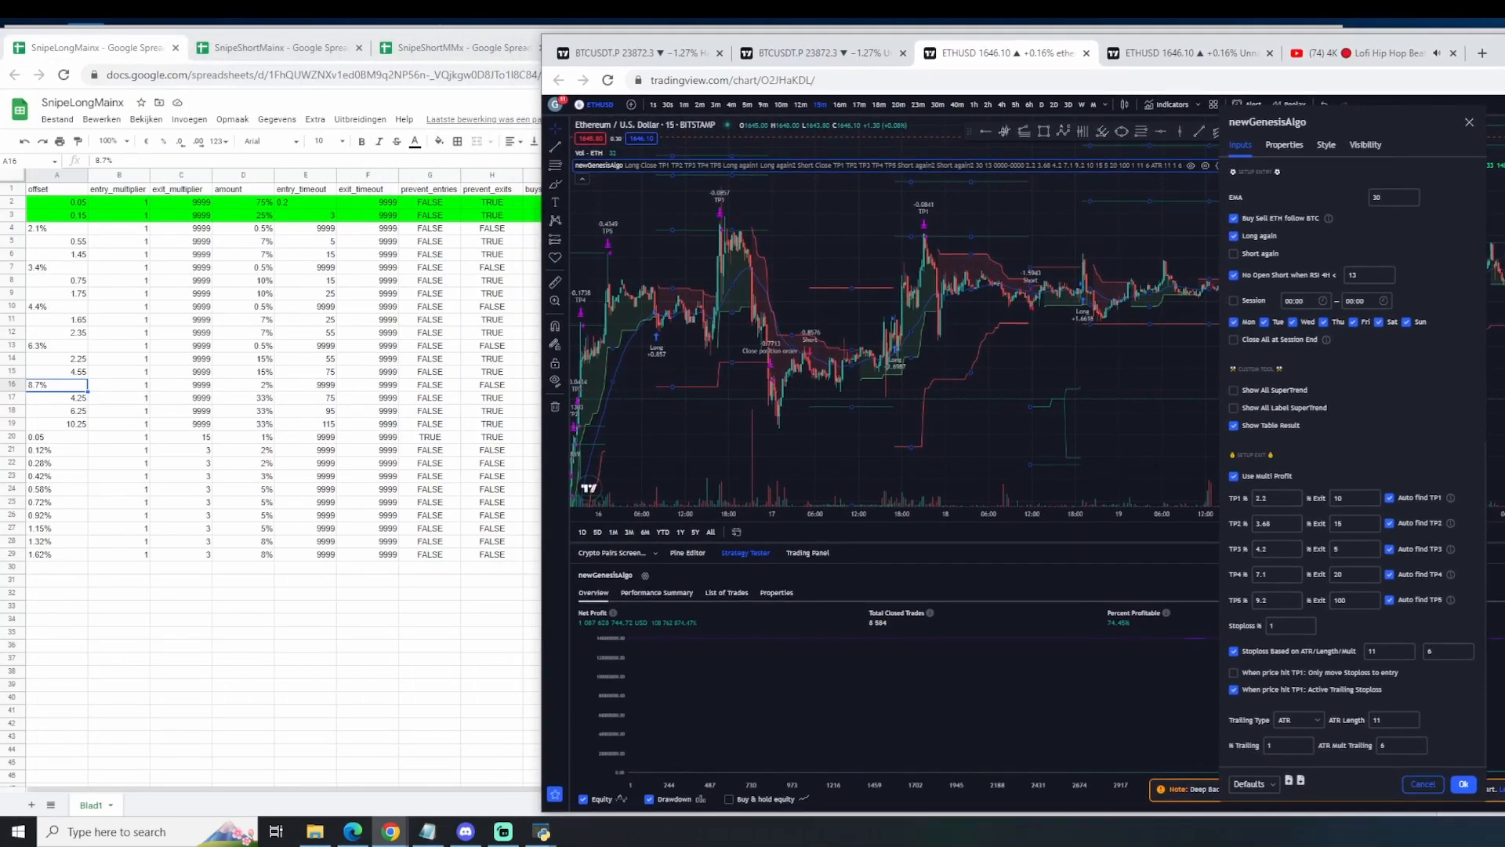
left_click(1281, 601)
Step: Return to the SnipeLongMainx spreadsheet and examine the entry IDs in U5:U20
left_click(207, 346)
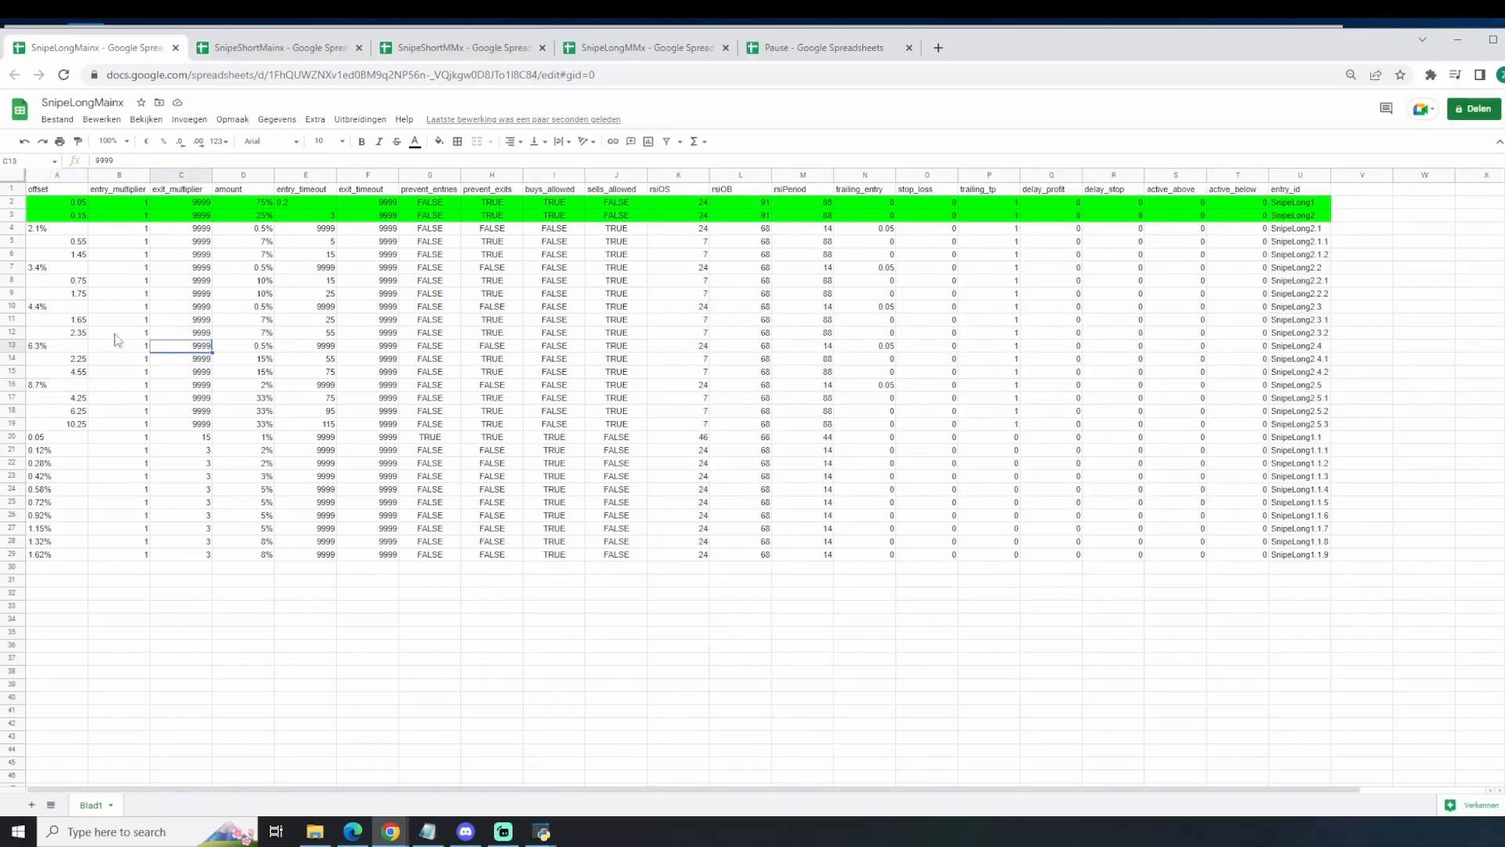
left_click_drag(1317, 243, 1315, 437)
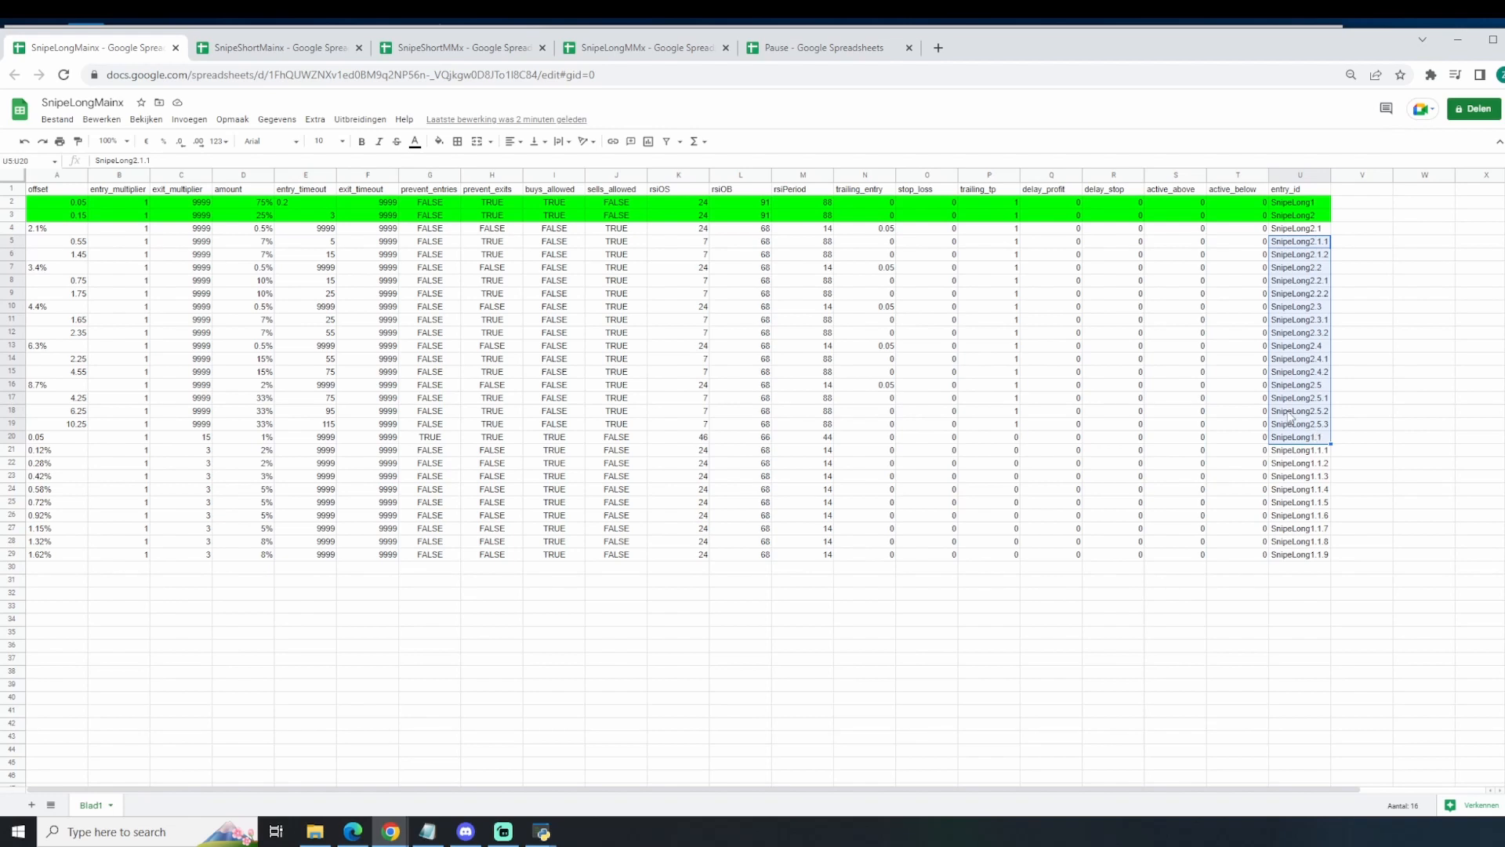
left_click(1126, 634)
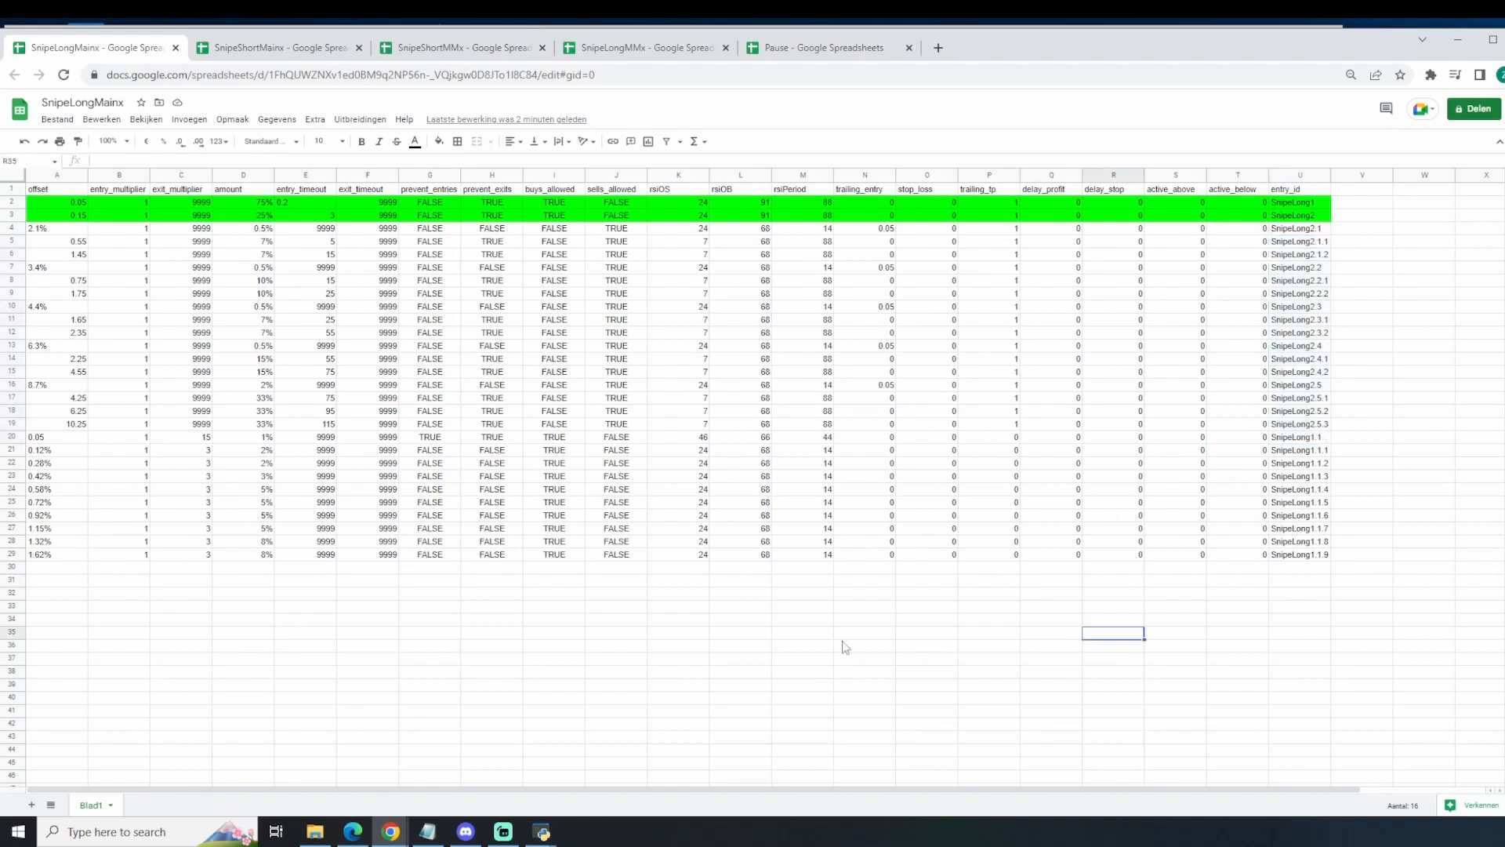
Step: Fill the SnipeLong1.1 to SnipeLong1.1.9 rows, range A20:U29, with green
mouse_move(49, 439)
left_mouse_down()
mouse_move(1280, 608)
mouse_move(1321, 565)
left_mouse_up()
left_click(439, 141)
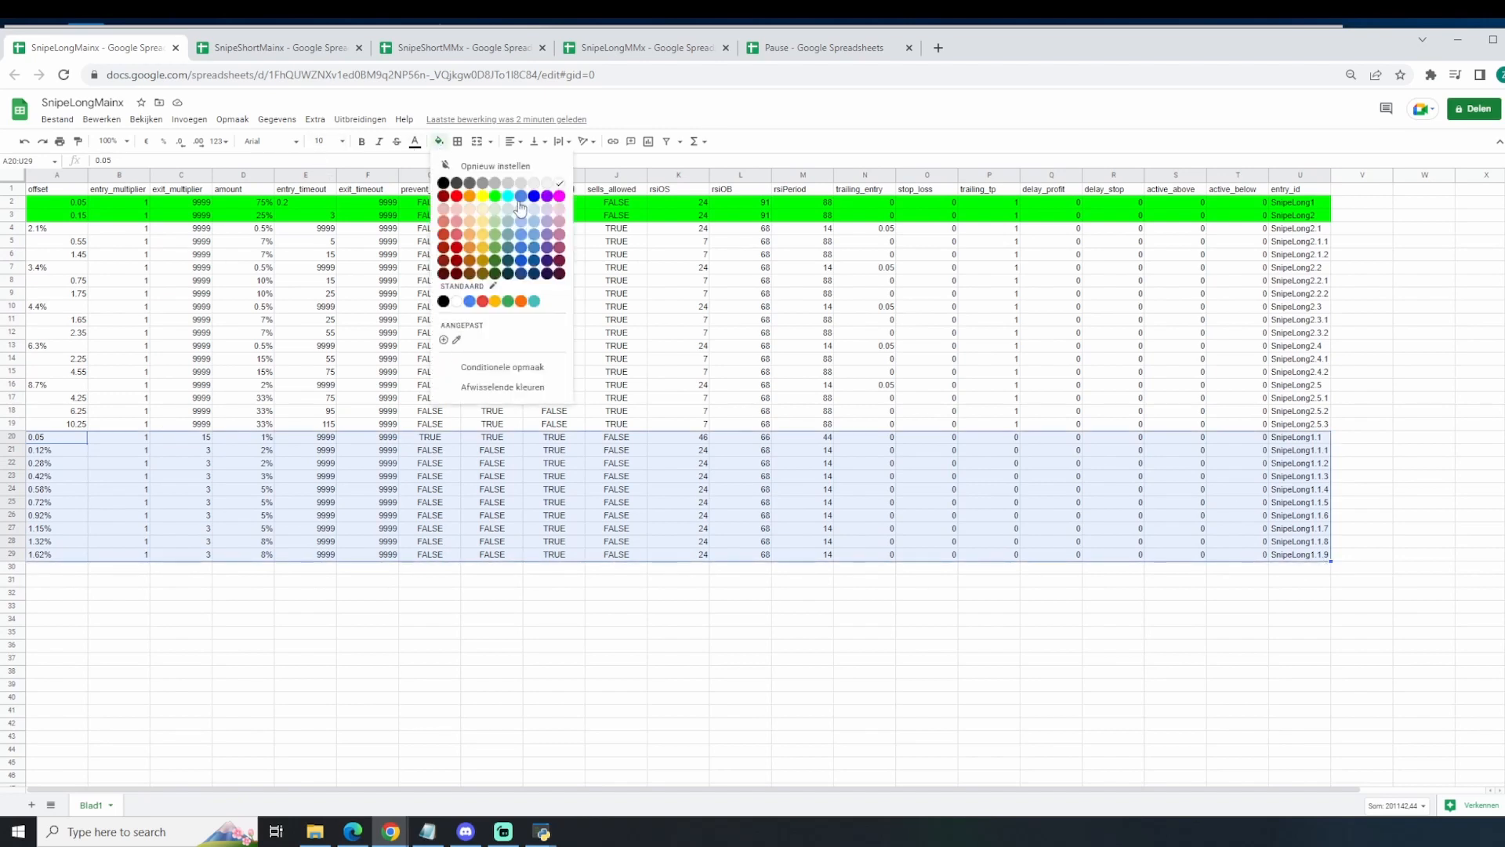
left_click(494, 195)
left_click(983, 608)
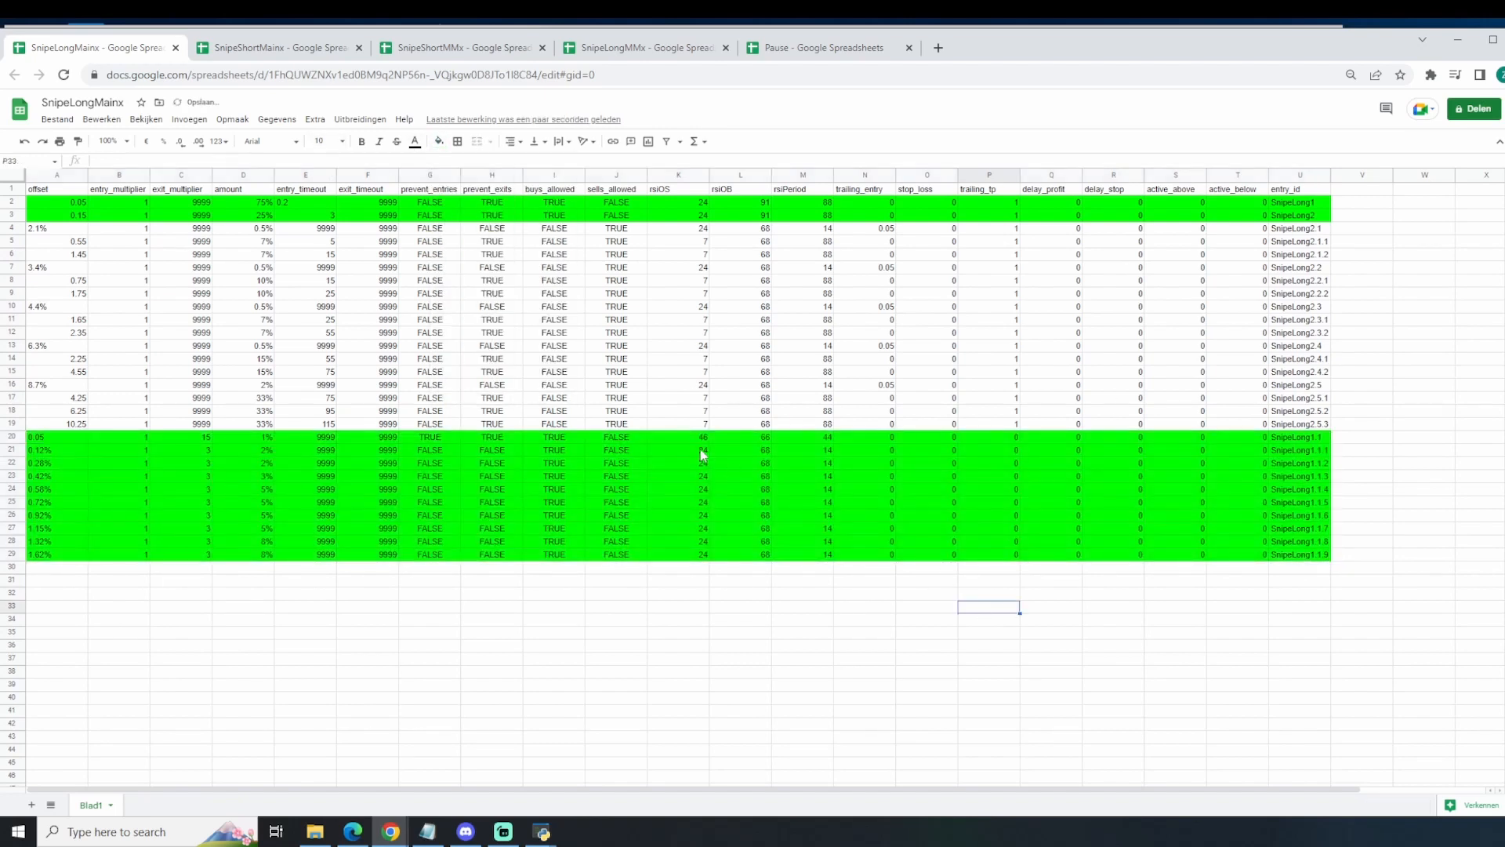
Step: Compare the SnipeLong1.1 RSI values, starting from rsiOS in K20, with the TRS indicator's inputs on the TradingView ETHUSD chart
left_click(706, 441)
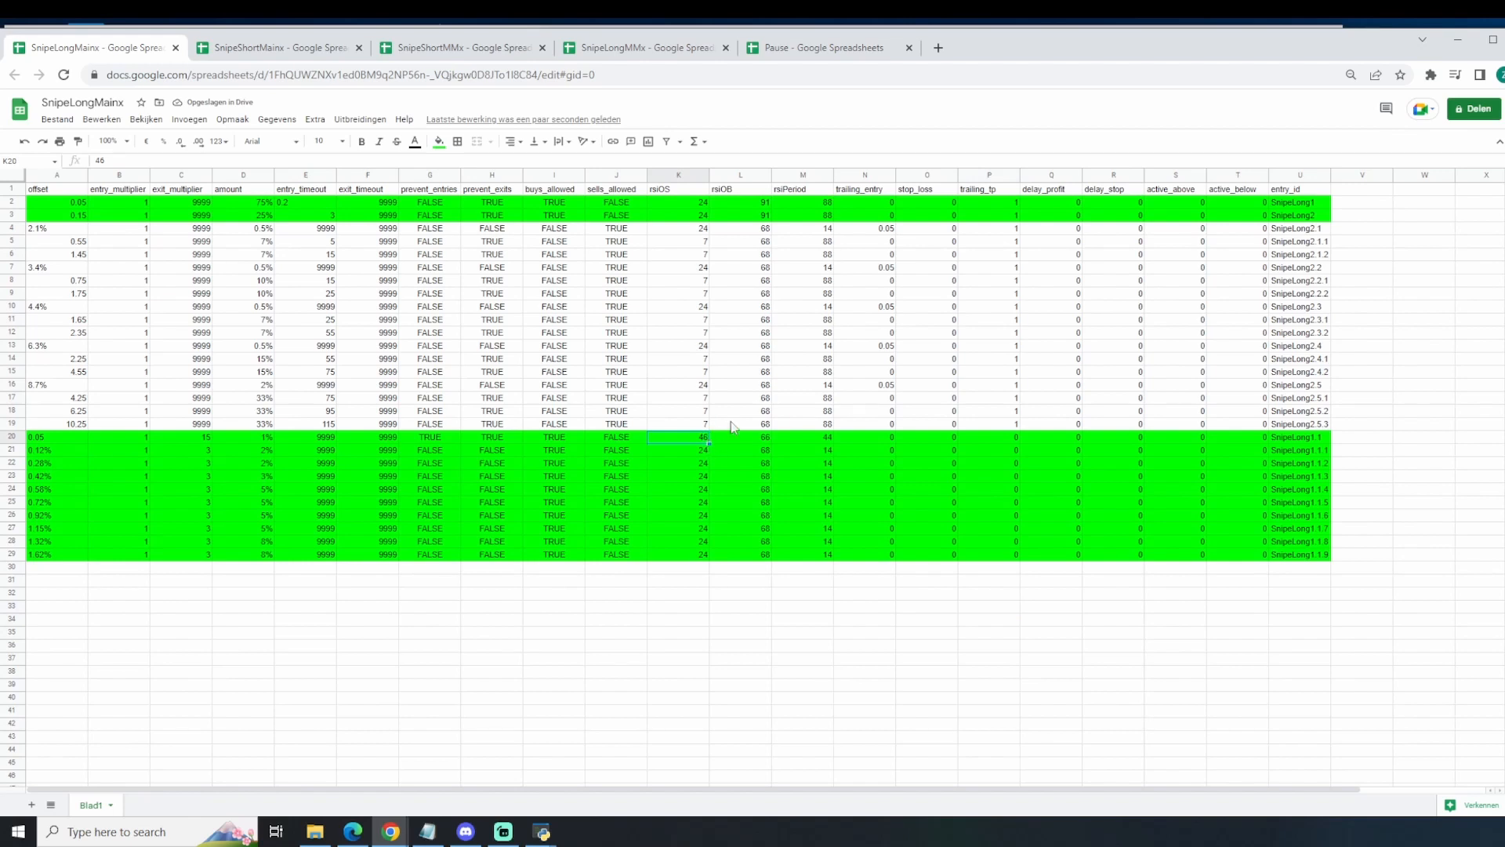
key("alt+Tab")
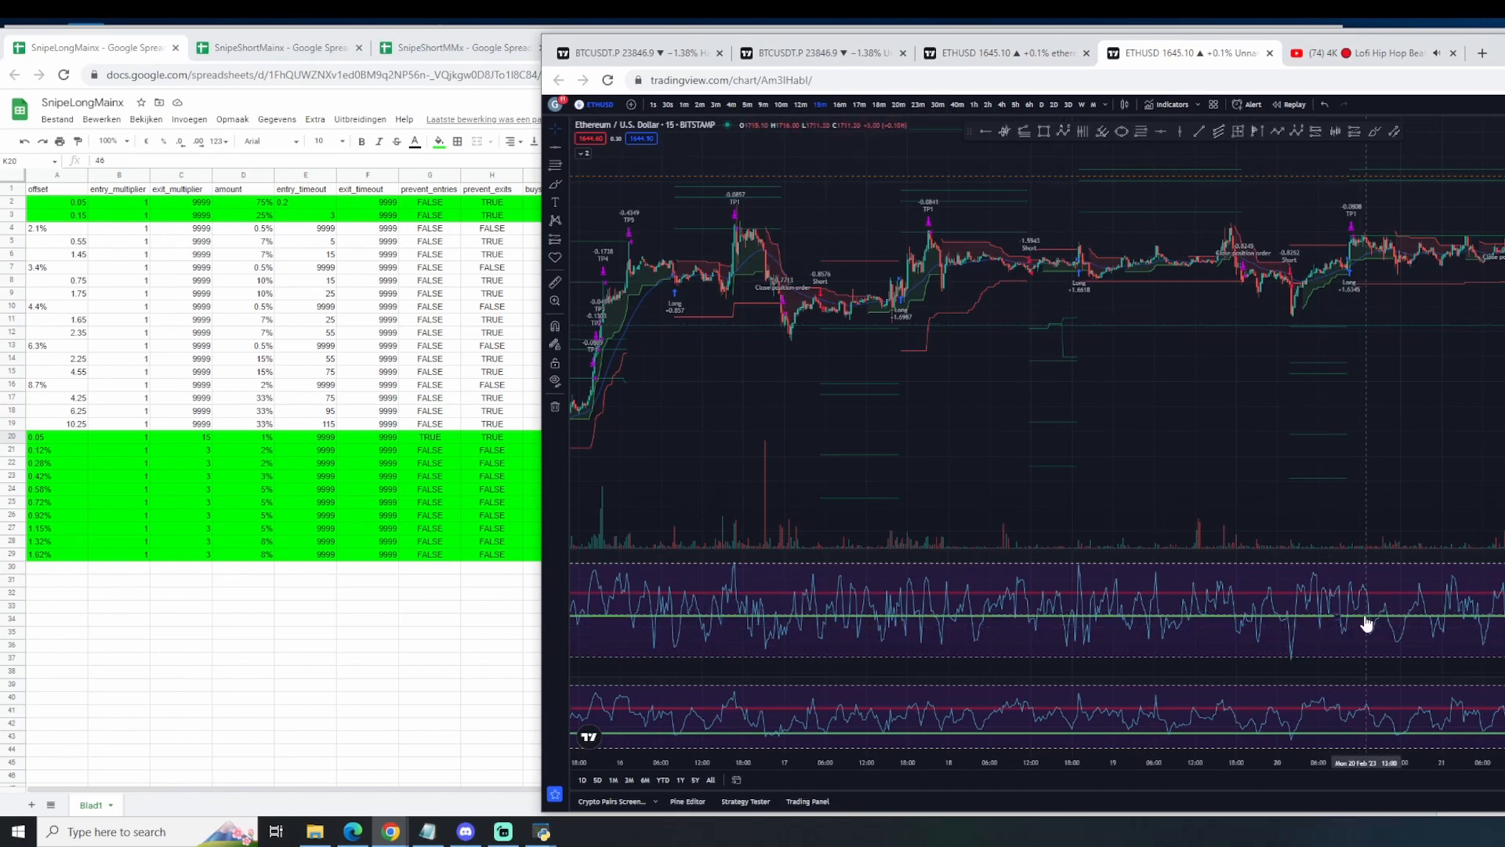
double_click(1368, 615)
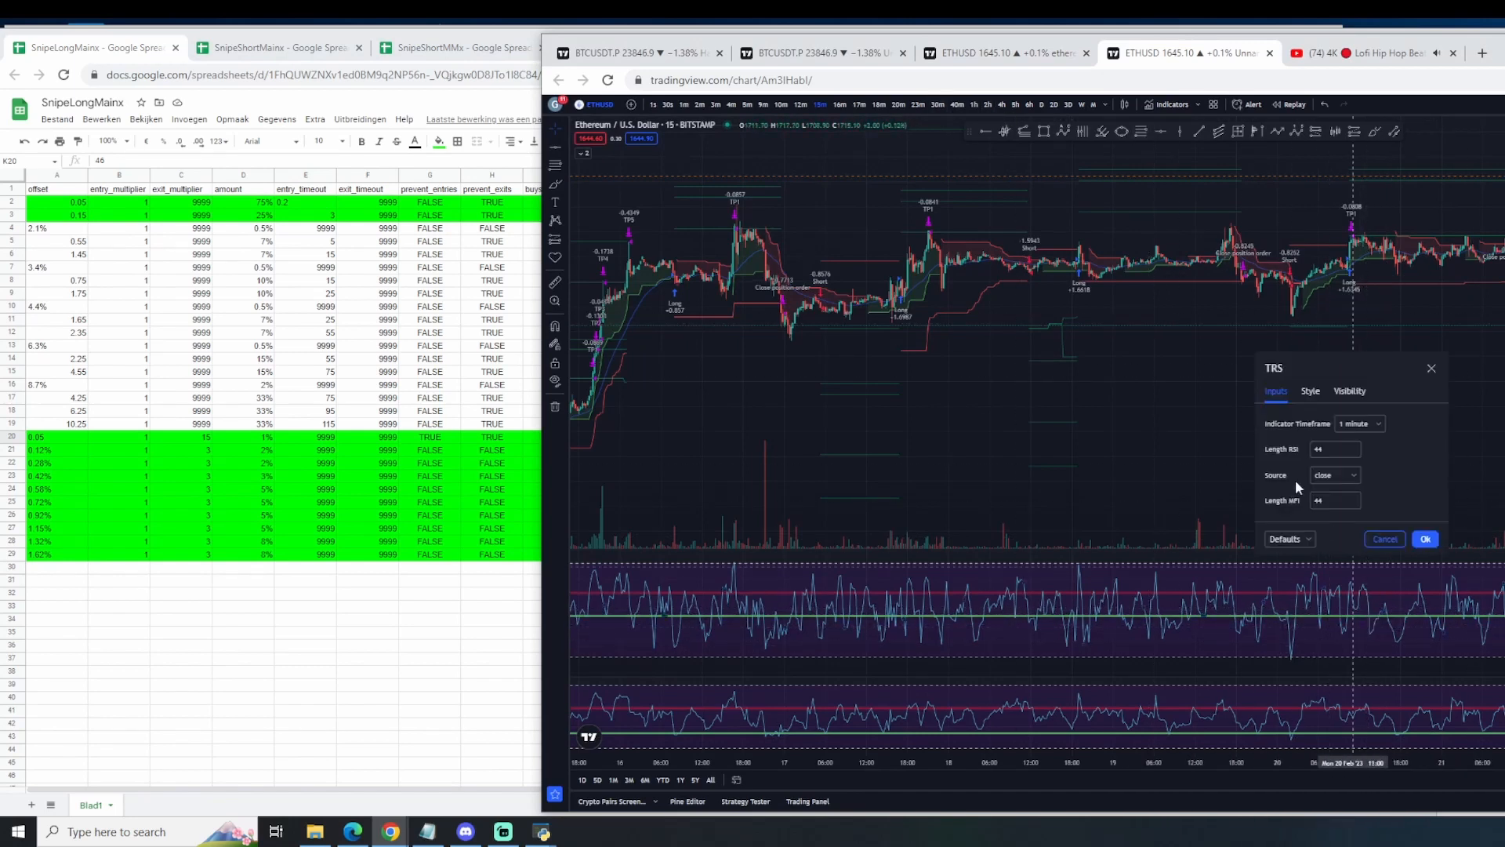
left_click(1431, 368)
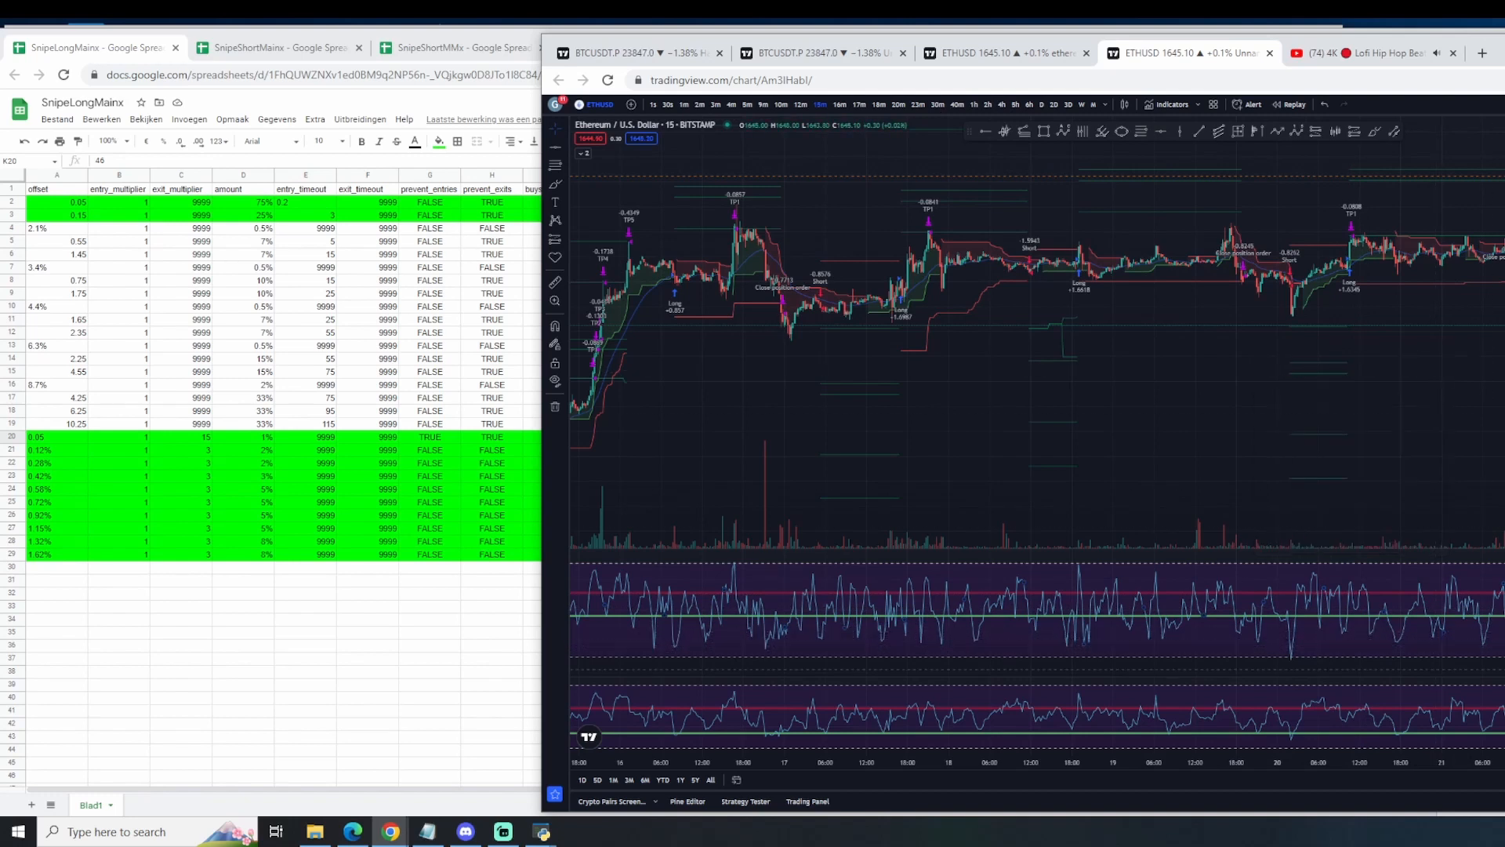
Step: Review SnipeLong1.1's rsiOS and rsiOB in the SnipeLongMainx spreadsheet, along with the offsets in A22:A29 and amounts in D21:D25
right_click(305, 523)
left_click(814, 590)
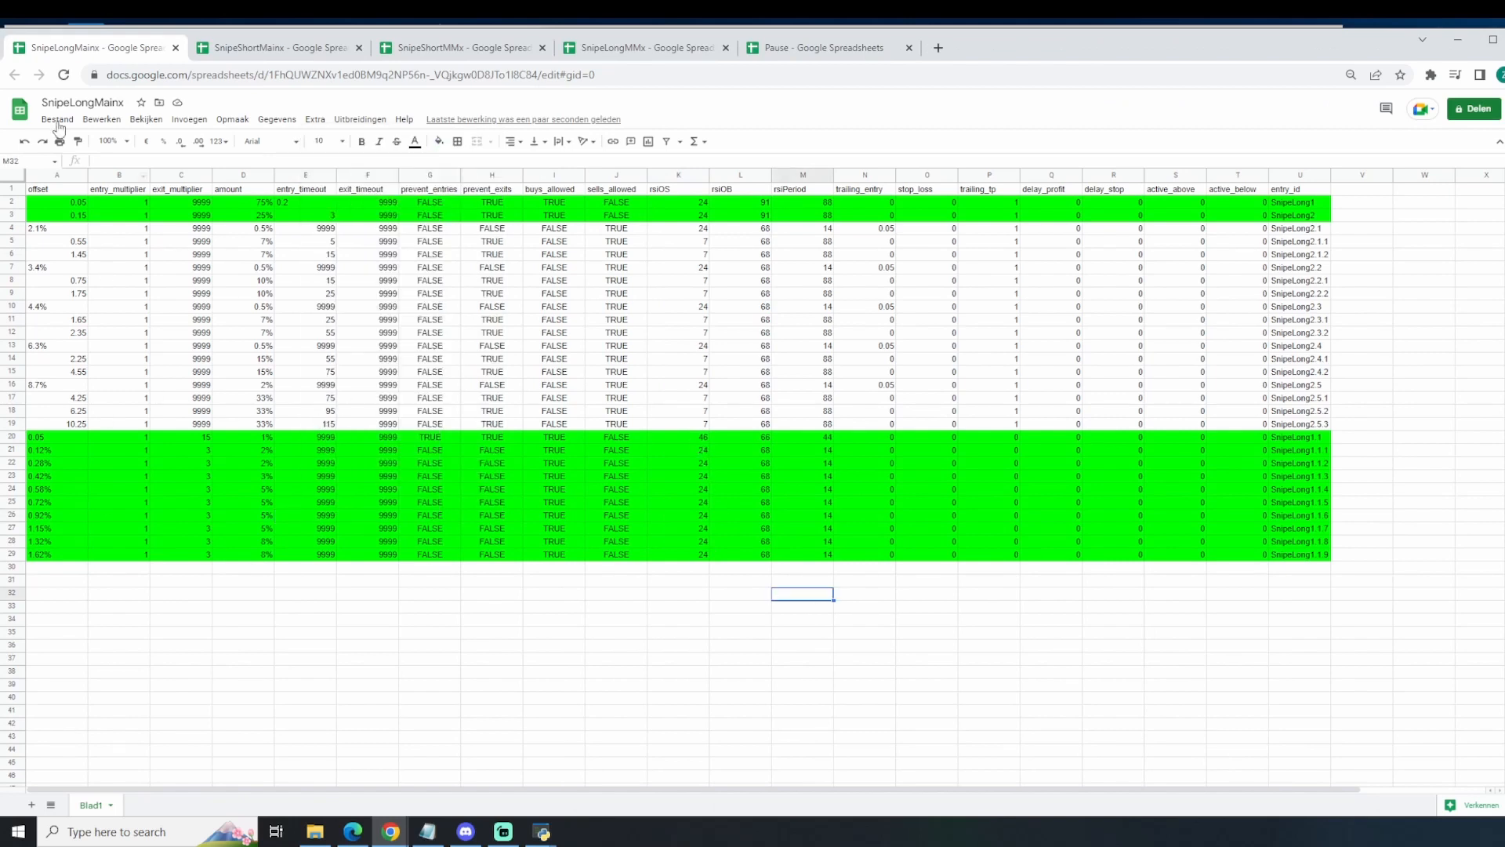
left_click(696, 439)
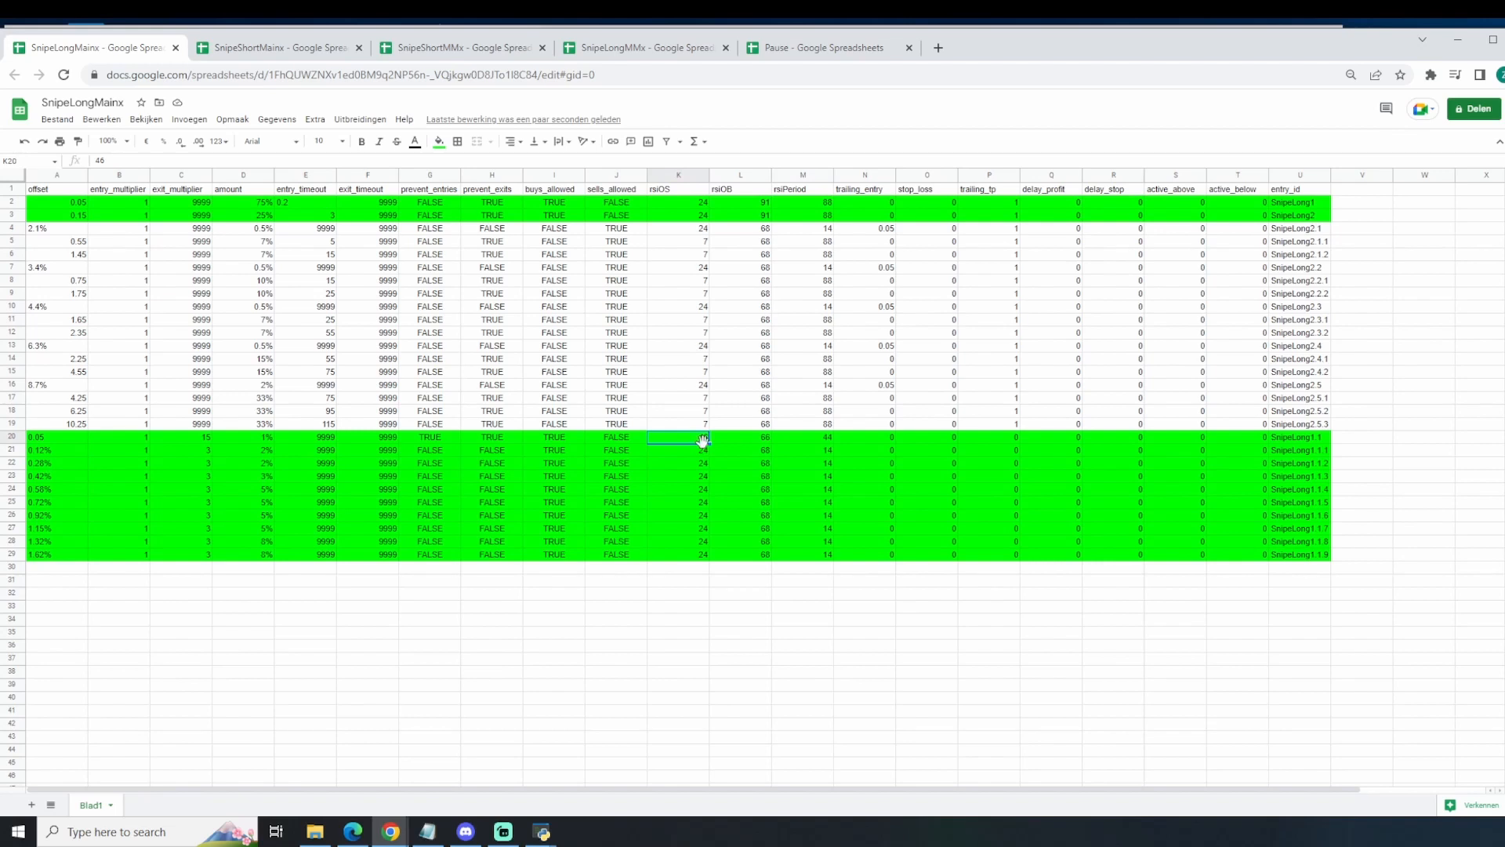
left_click(759, 441)
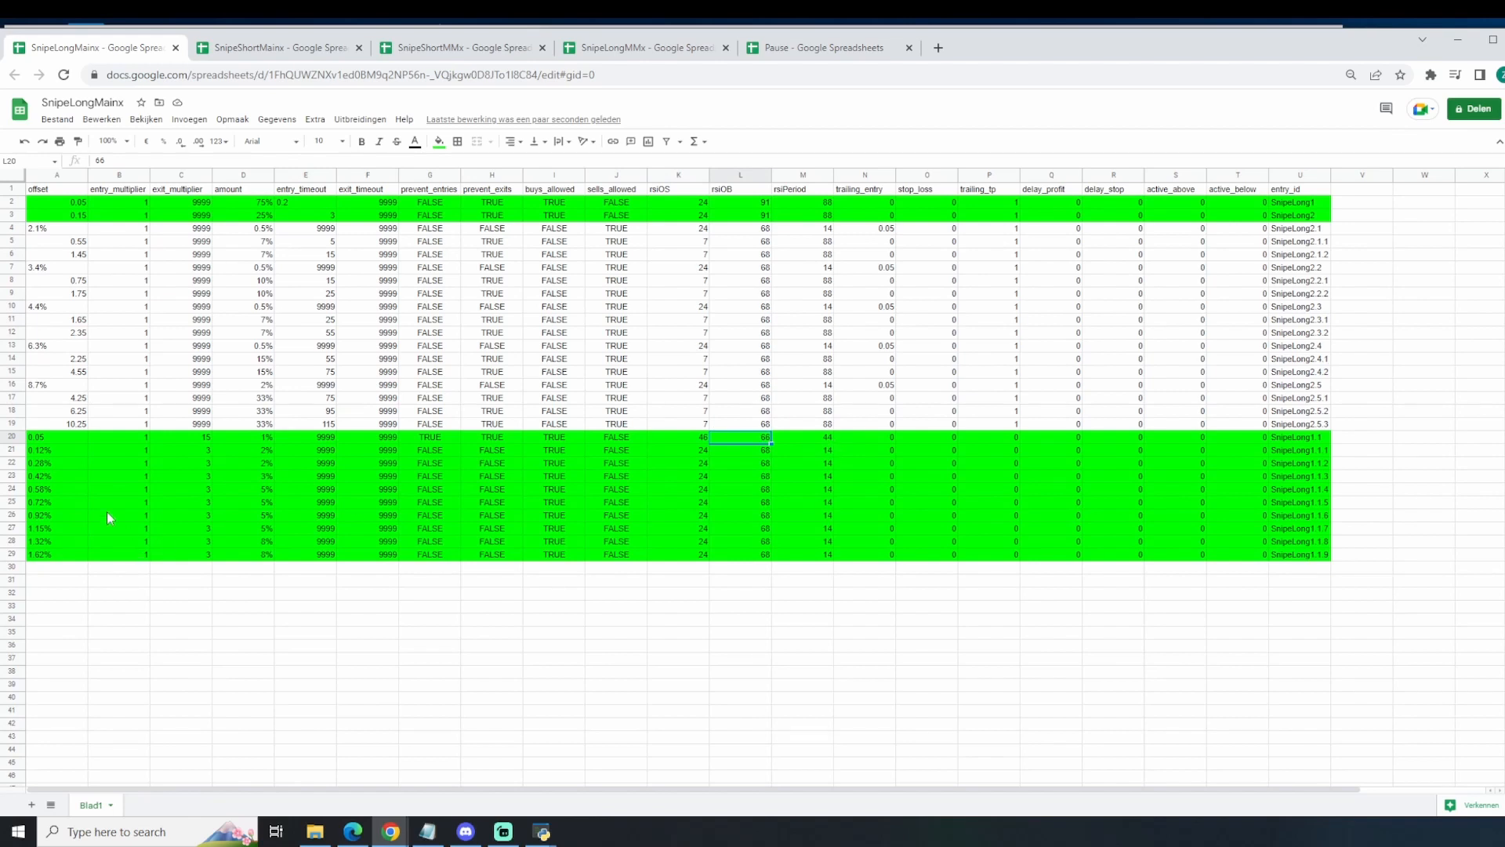
left_click_drag(70, 463, 70, 562)
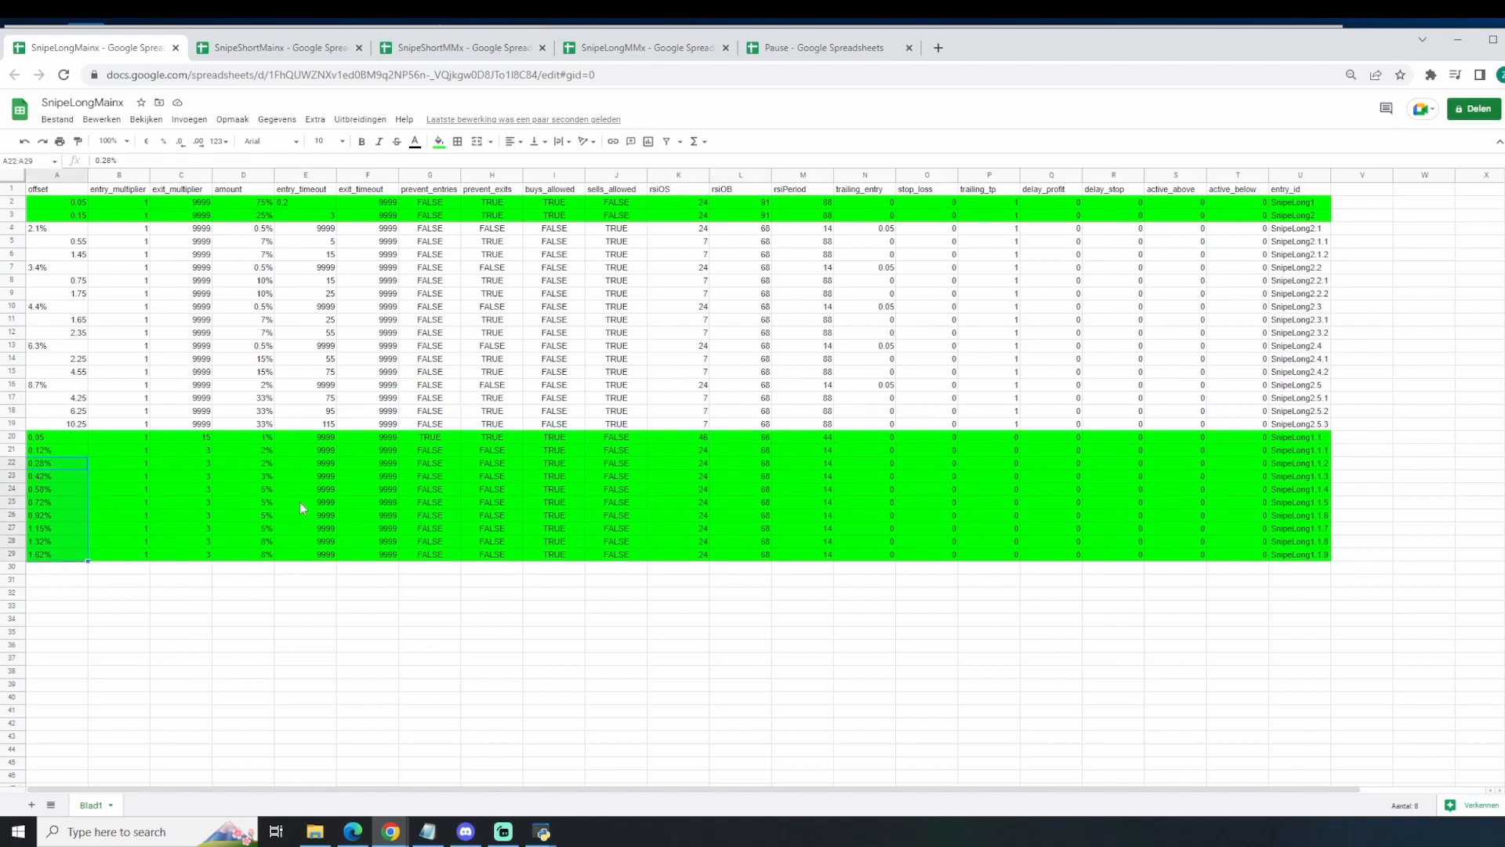
left_click_drag(265, 451, 265, 503)
Step: Try a freehand brush stroke on the ETHUSD chart in TradingView and undo it
left_click(1504, 541)
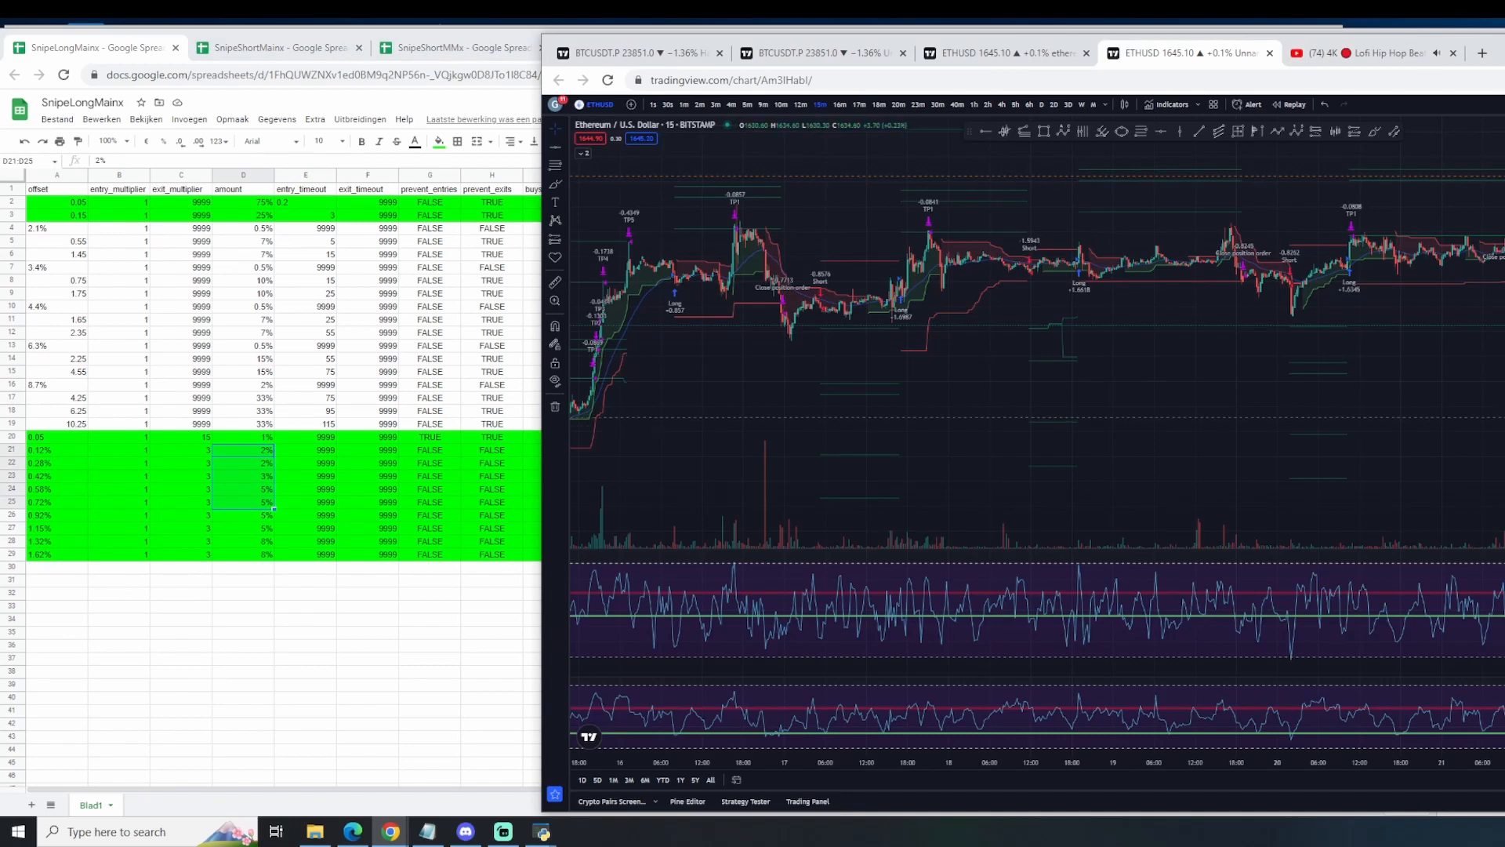
left_click_drag(1388, 417, 1504, 486)
scroll(1461, 396, "up", 3)
left_click_drag(1460, 395, 1353, 396)
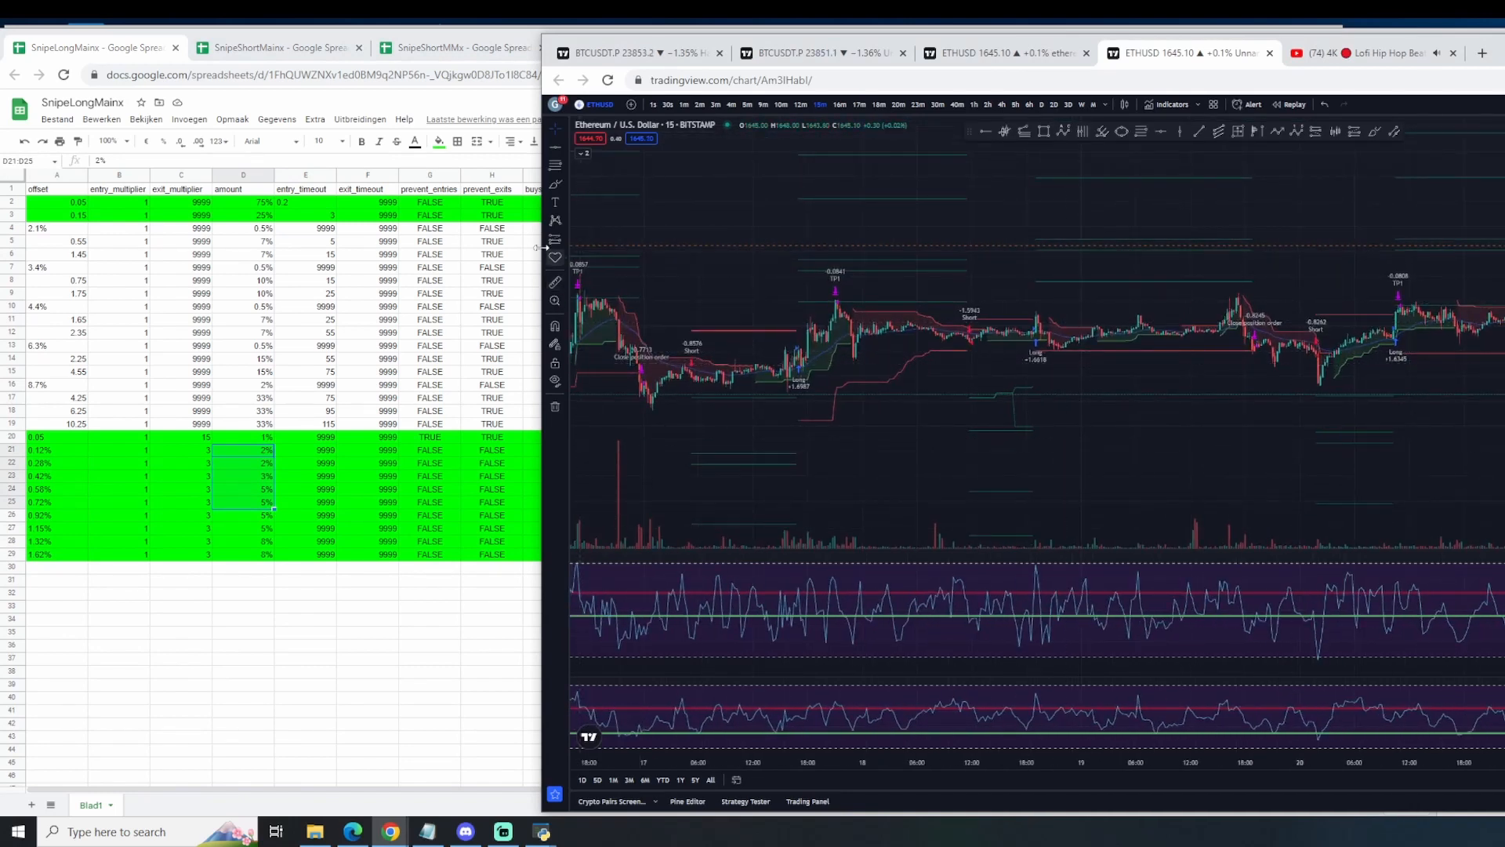
left_click(555, 186)
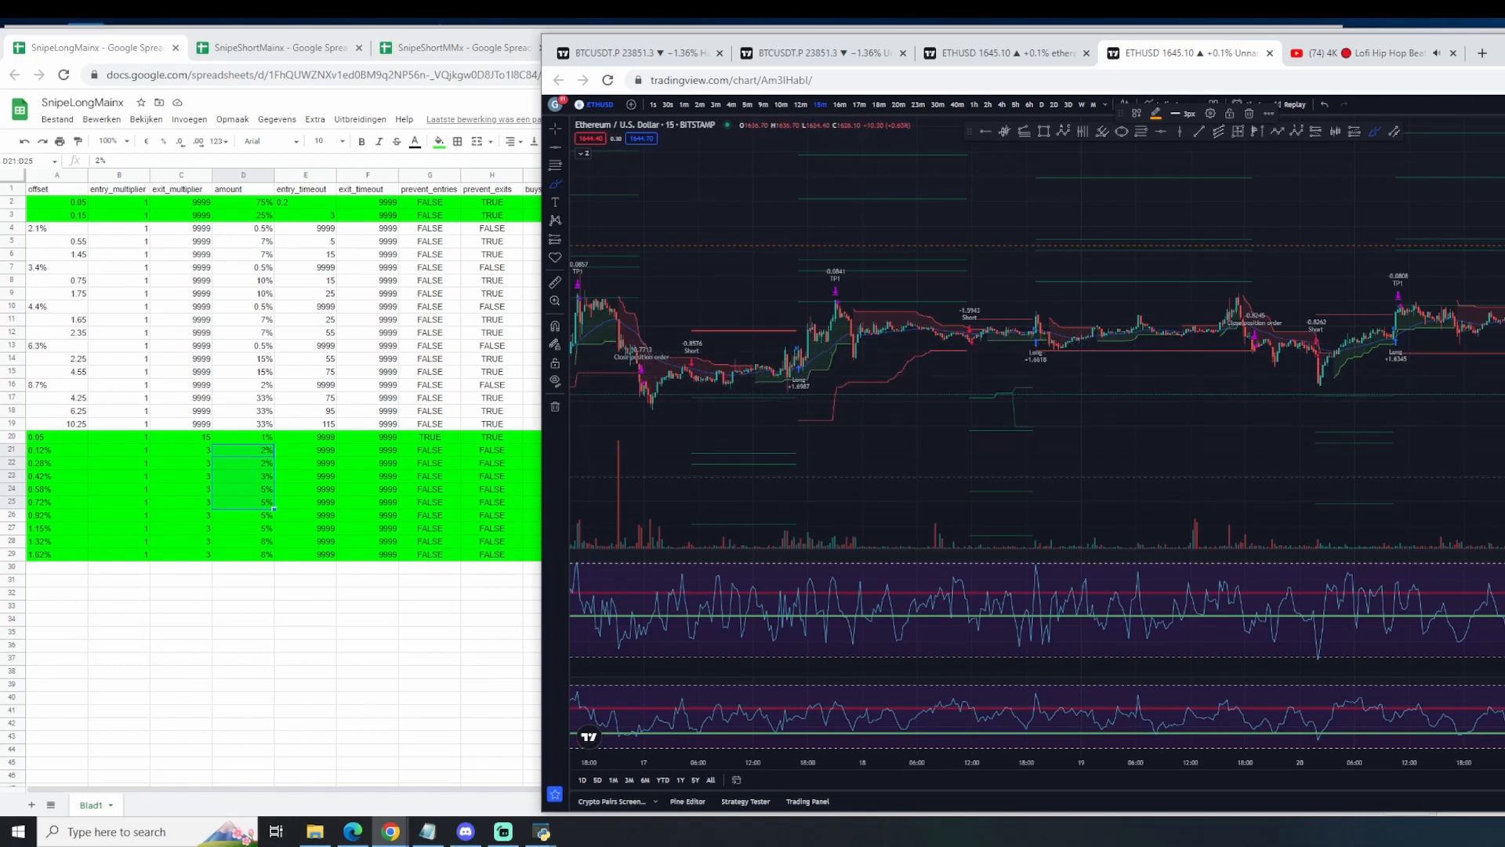
key("ctrl+z")
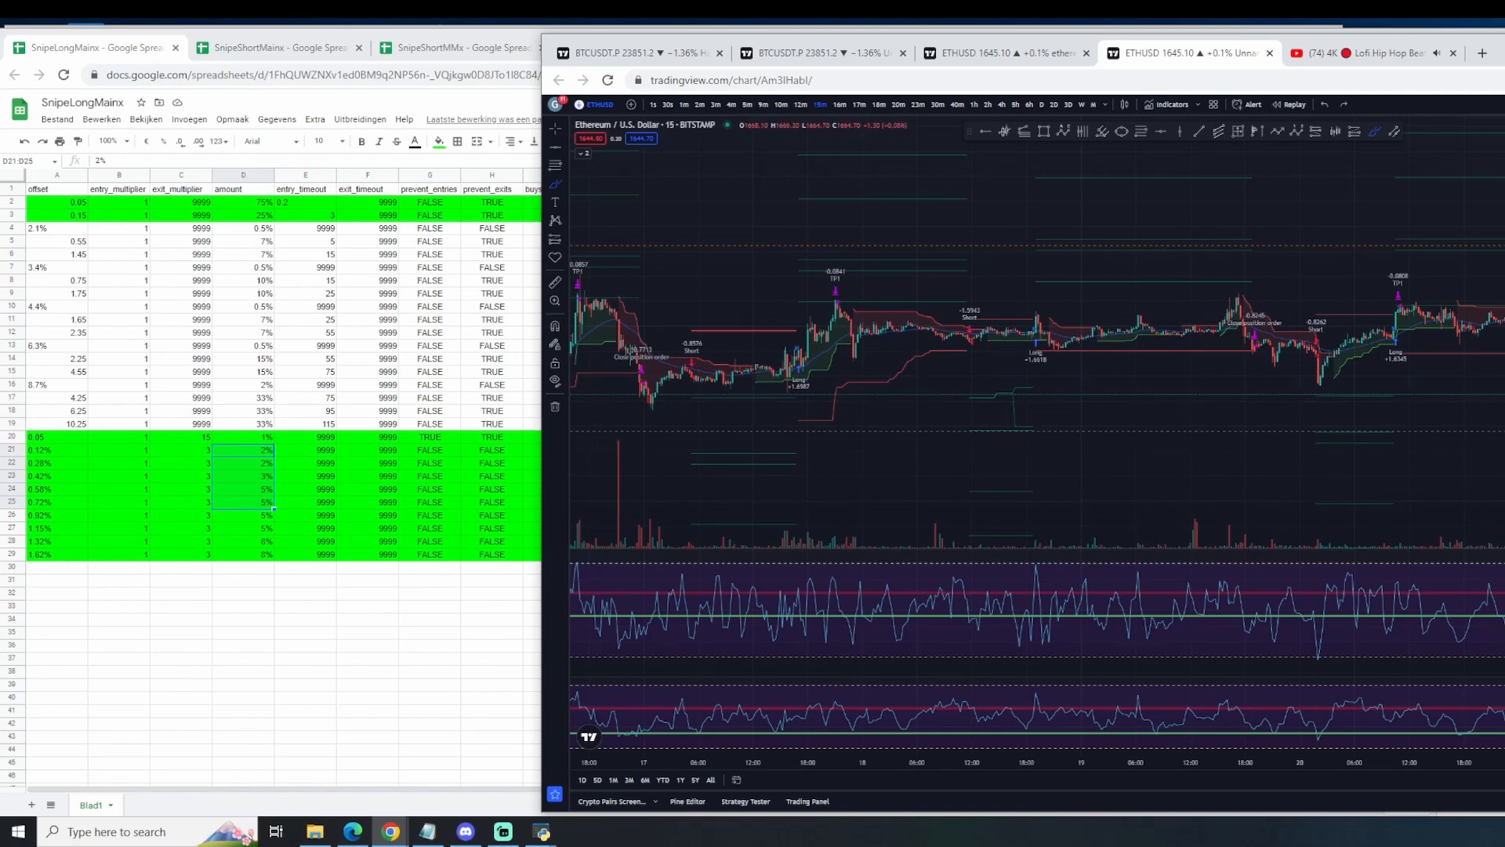
key("Escape")
Step: Draw a freehand brush stroke along the ETHUSD price decline of 21 to 22 February
left_click(555, 185)
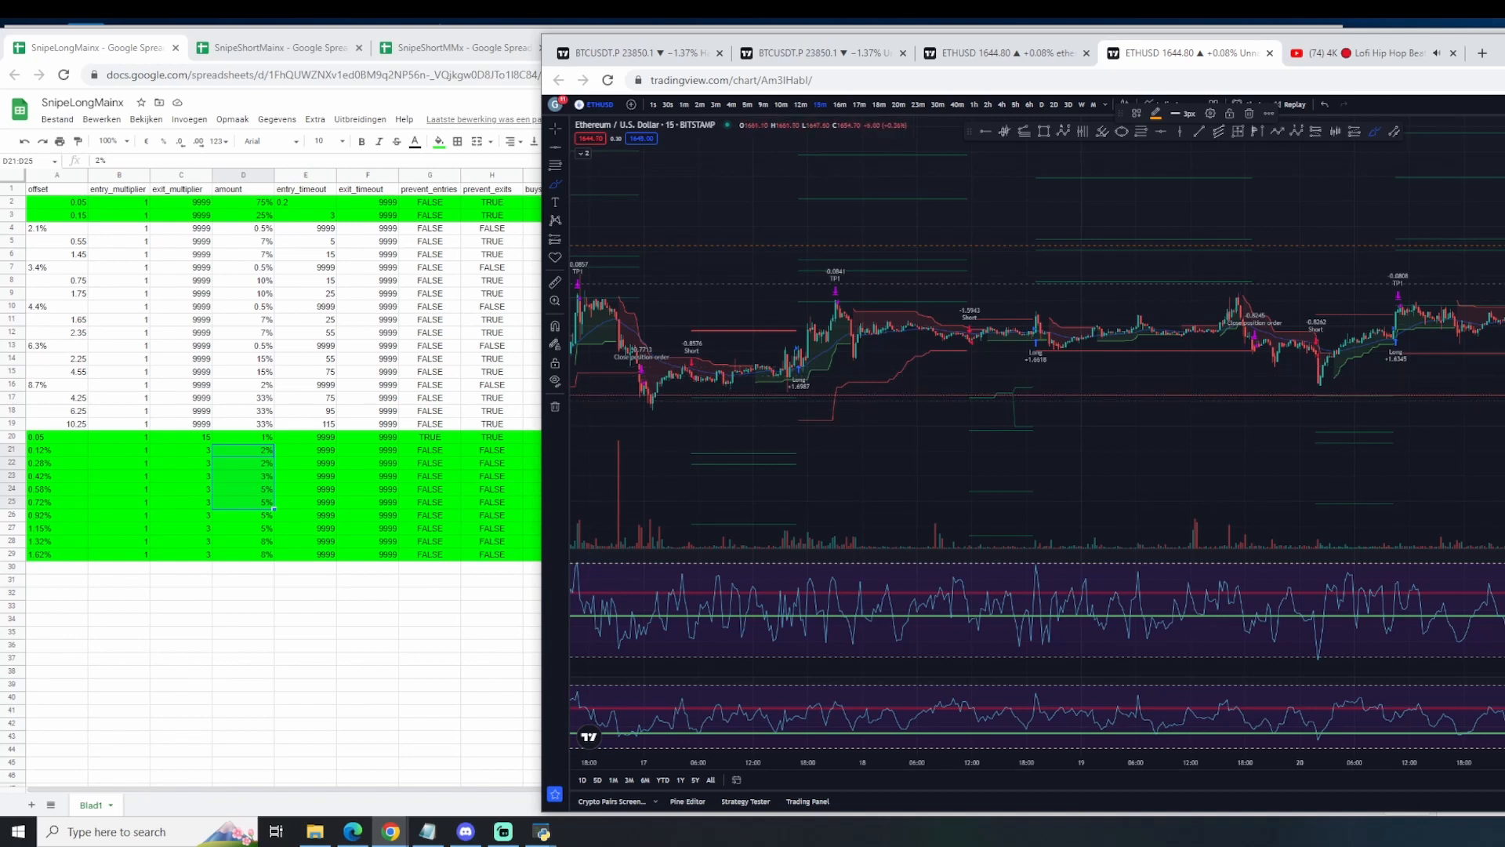
key("Escape")
mouse_move(1490, 362)
left_mouse_down()
mouse_move(1214, 406)
mouse_move(1489, 362)
left_mouse_up()
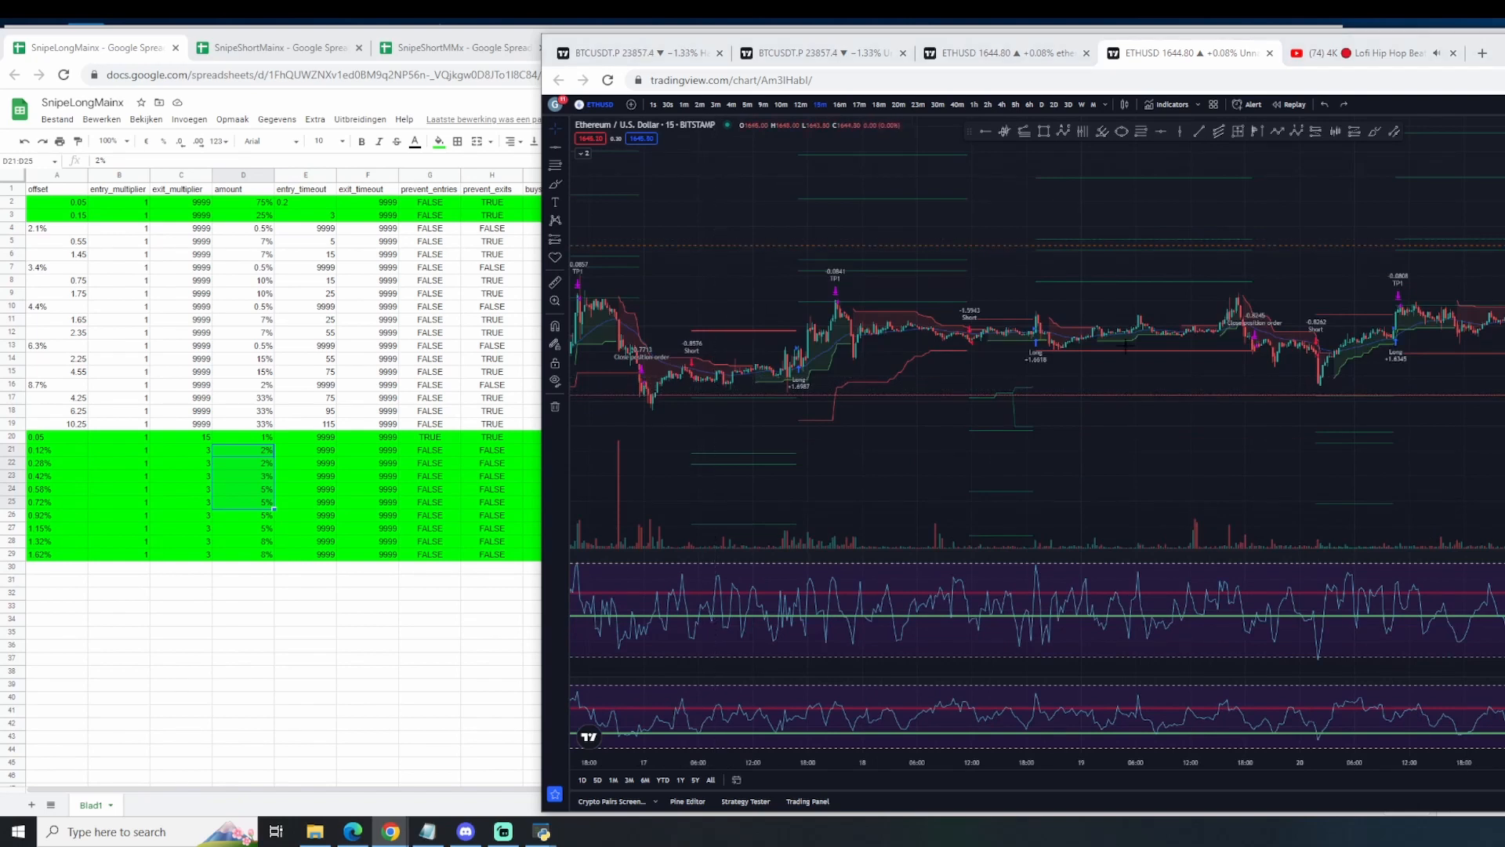
Step: Review the SMM1 to SMM3 entries in the SnipeShortMMx spreadsheet and return to the ETHUSD chart in TradingView
right_click(304, 294)
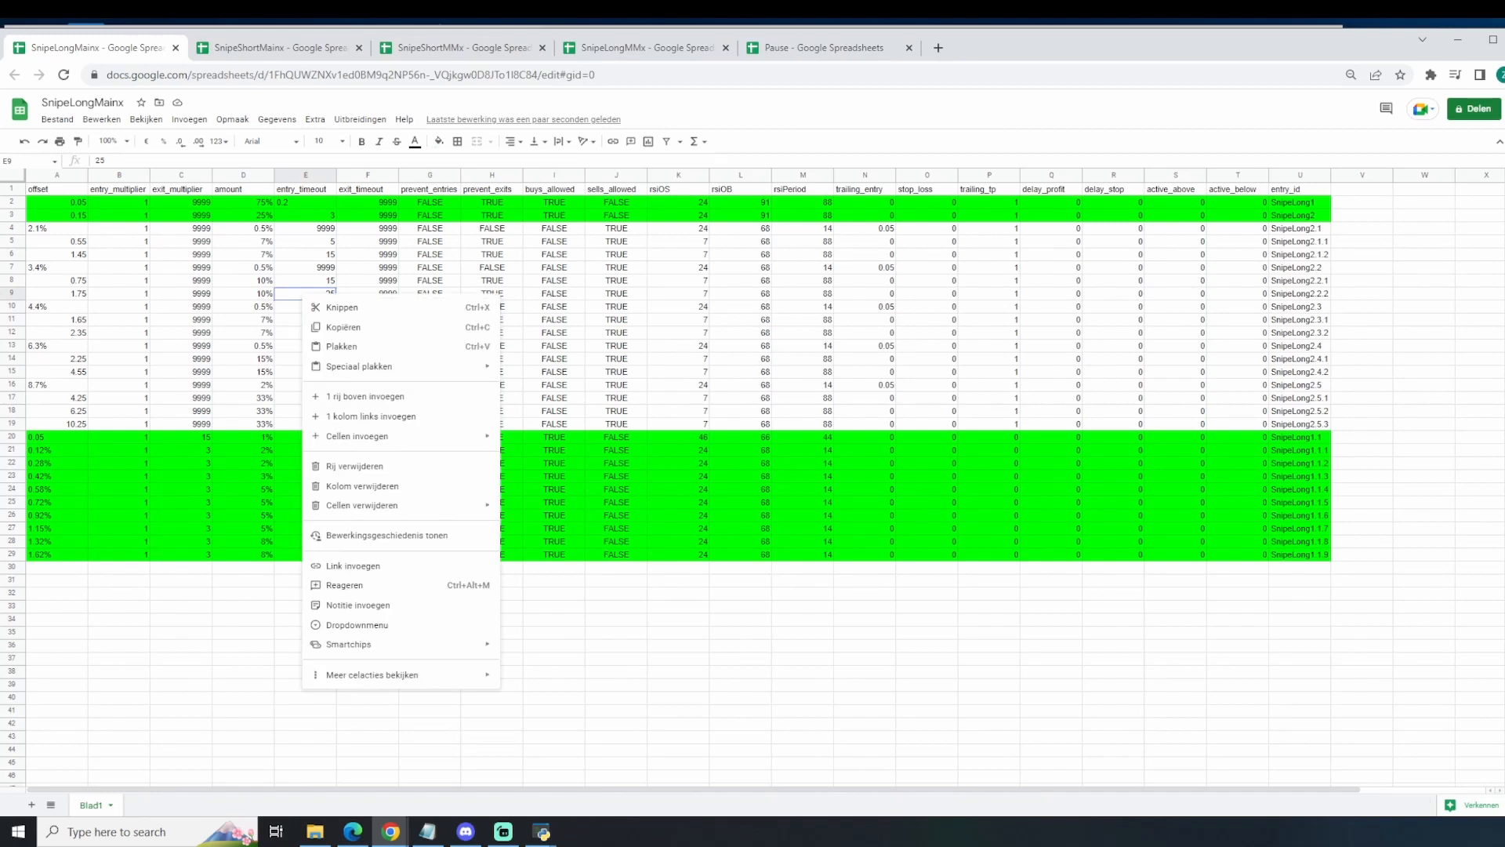
left_click(435, 58)
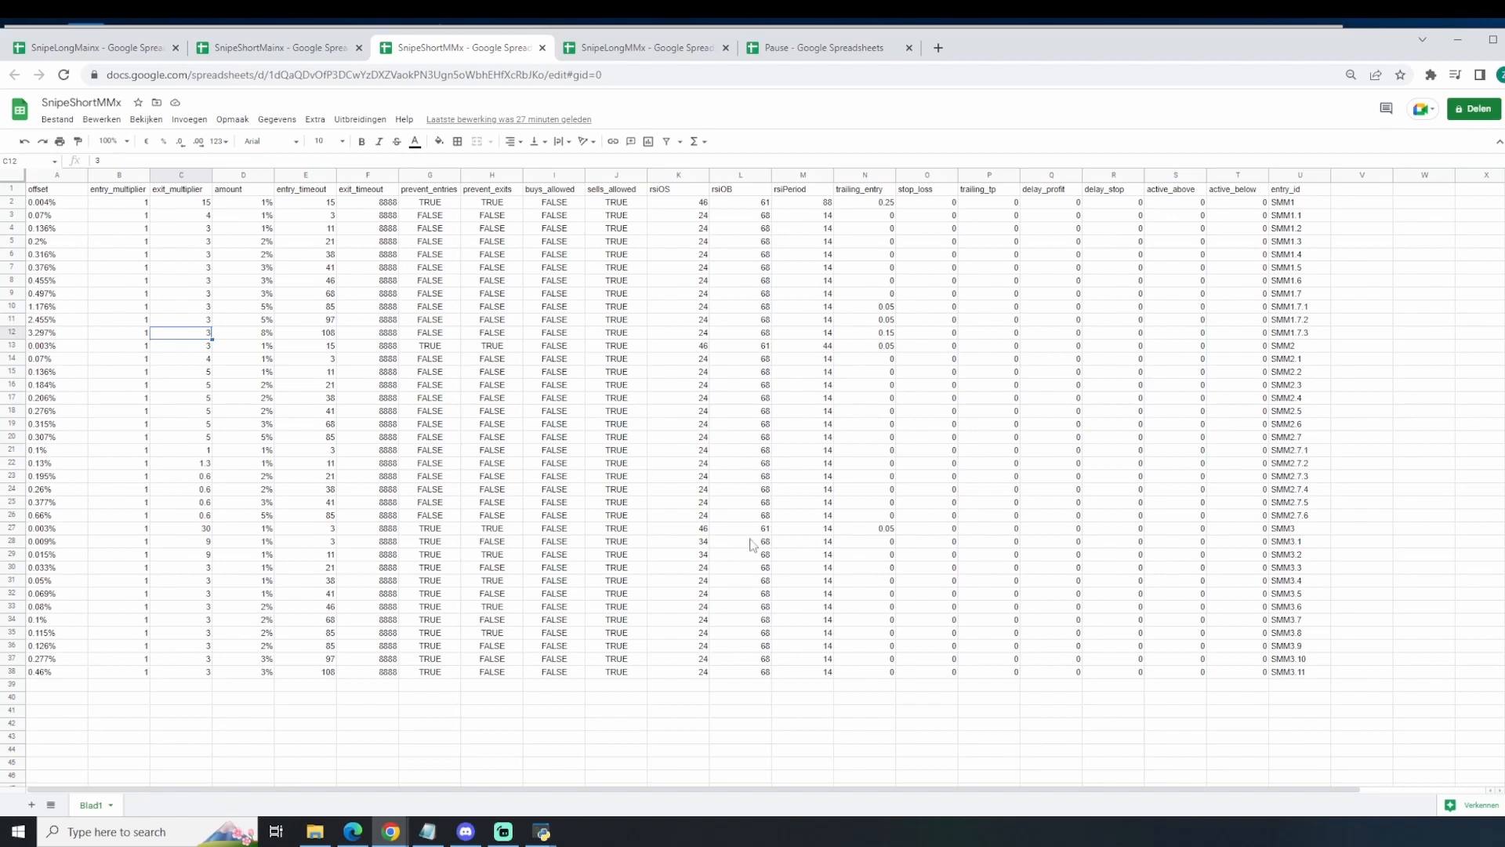
key("alt+Tab")
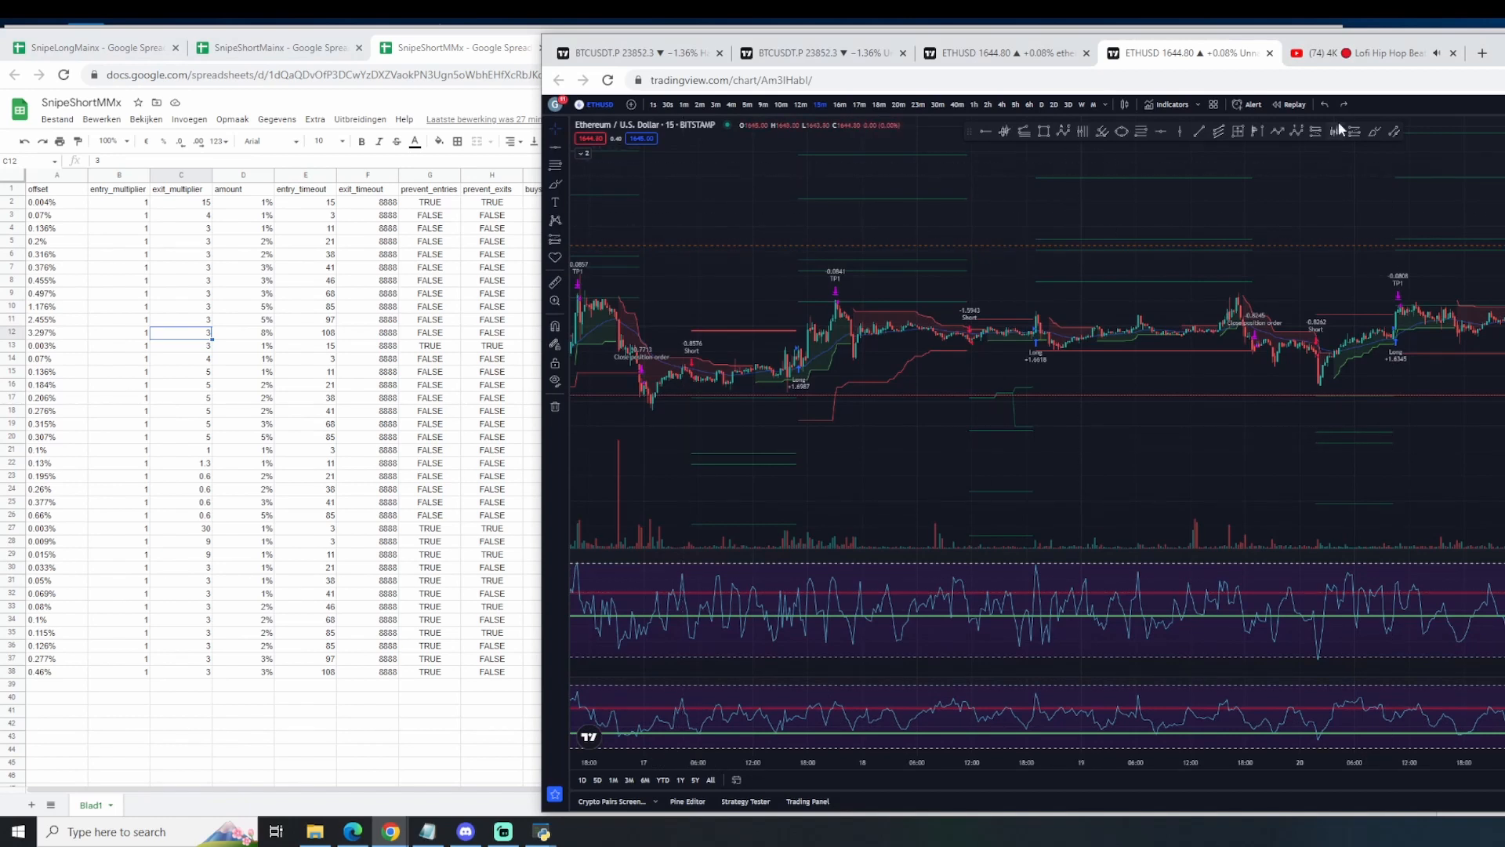
Step: Try to mark the ETHUSD upturn after the 22 February low on the TradingView chart with a drawing tool
left_click(1374, 132)
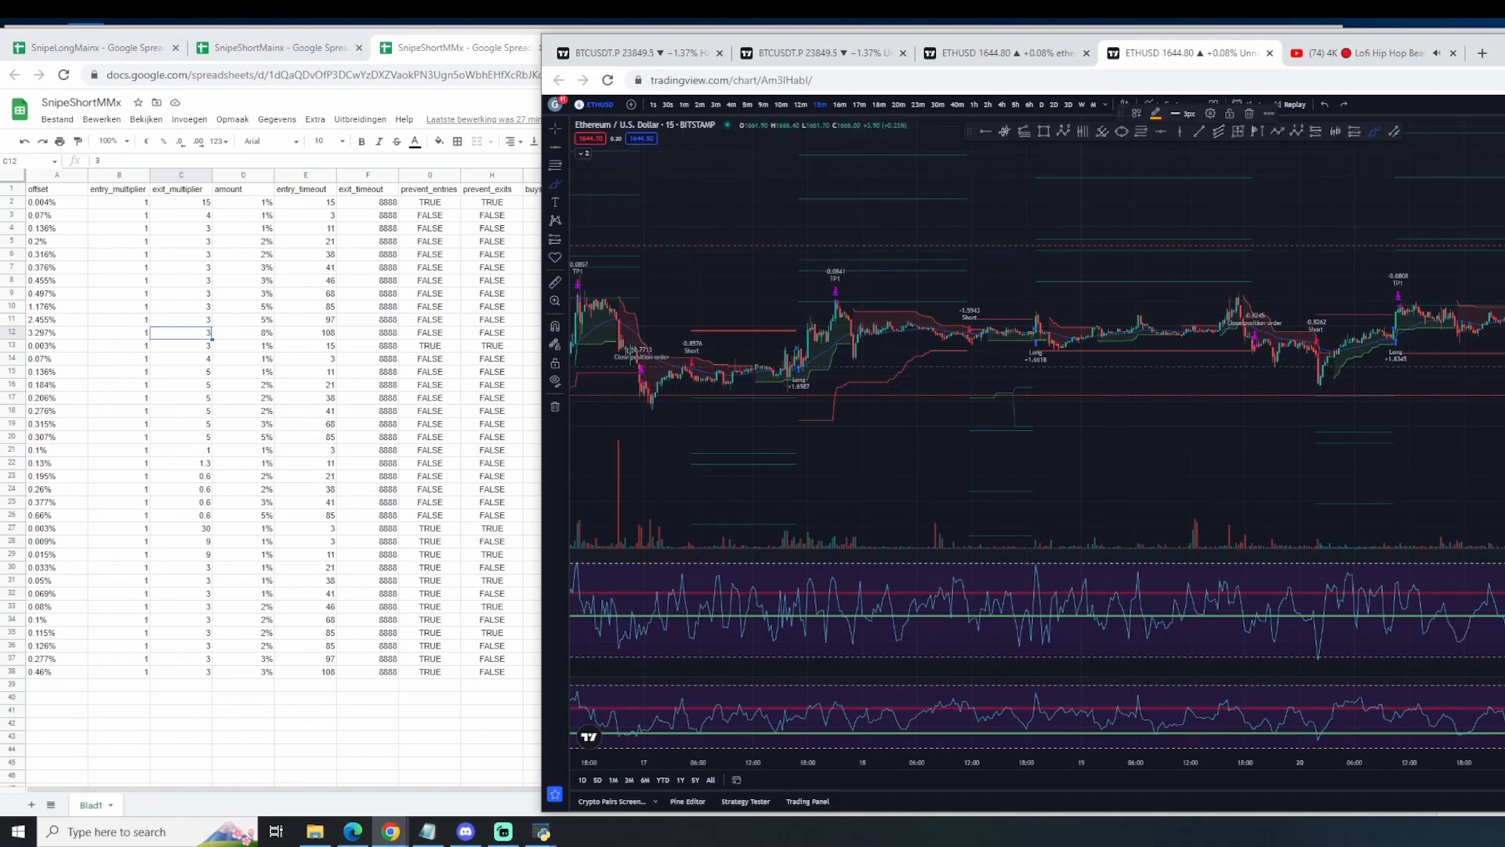
left_click_drag(1504, 505, 1058, 517)
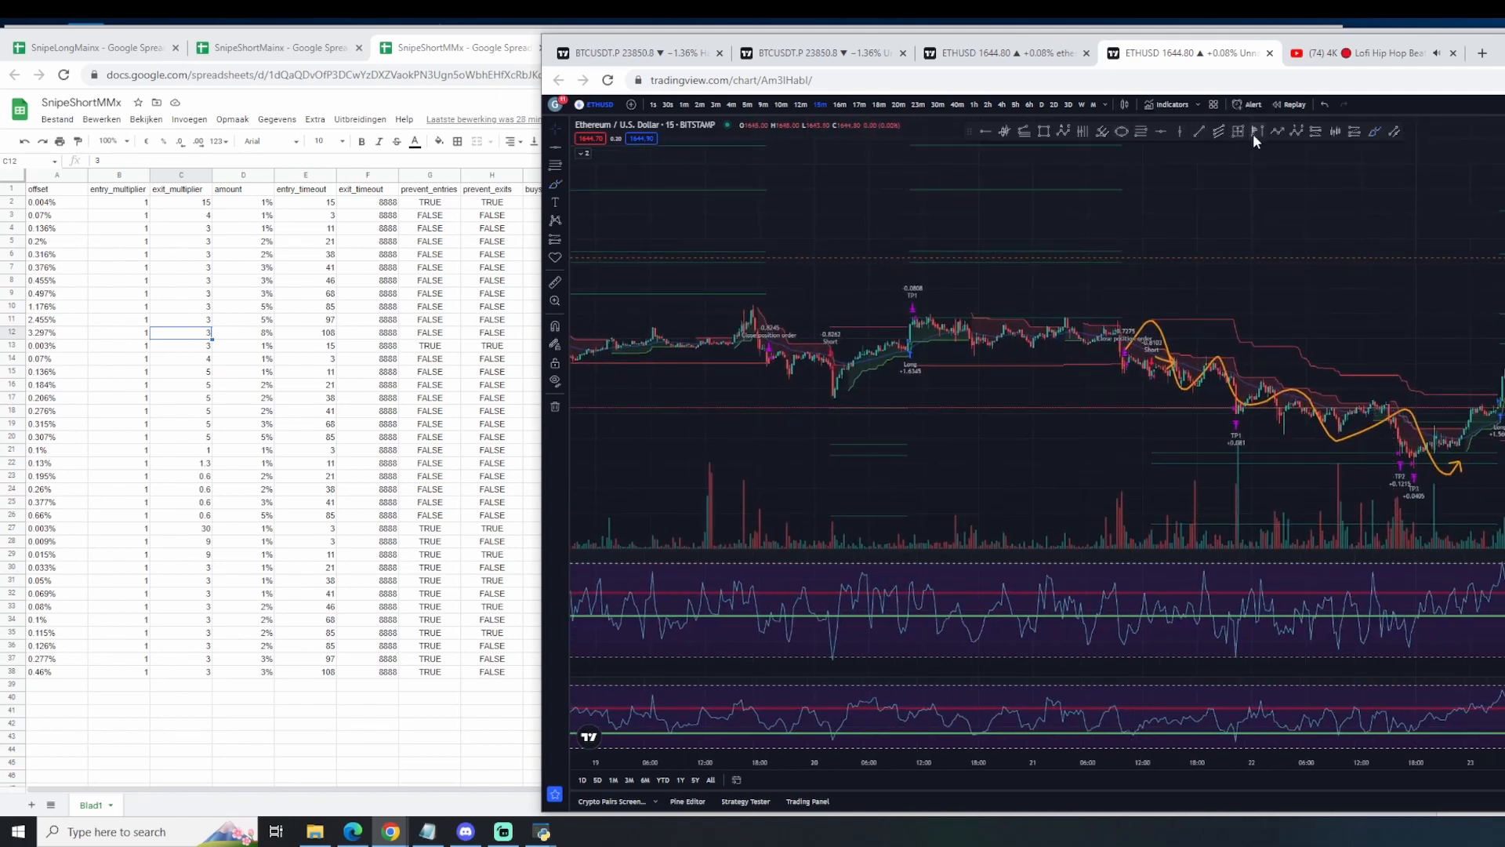
left_click(1374, 133)
left_click_drag(1463, 447, 1461, 402)
left_click(1258, 133)
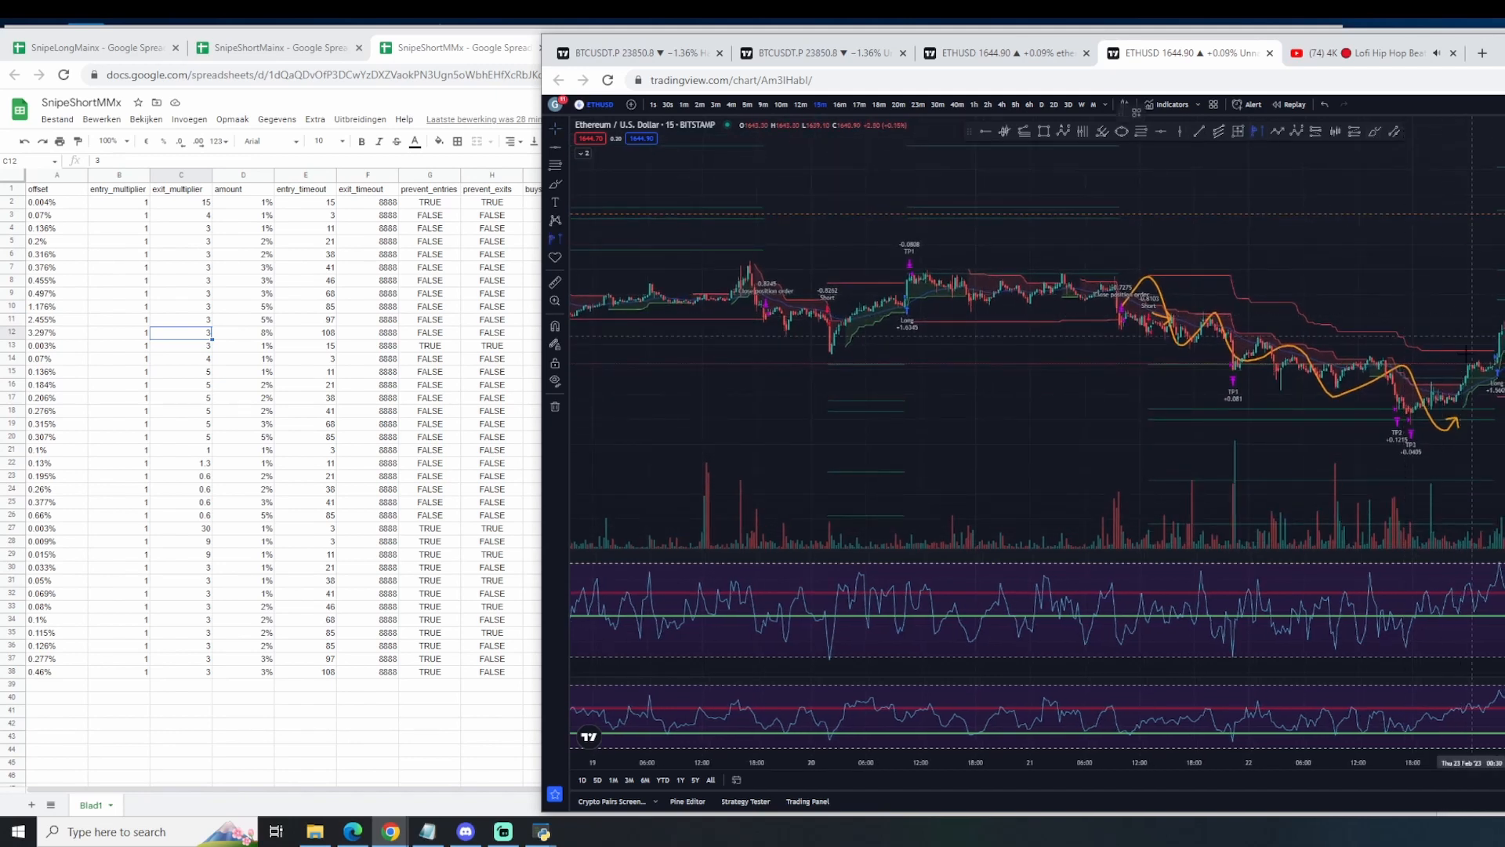
left_click(1462, 398)
left_click(1257, 132)
Step: Move the TradingView window aside and review the pause1 to pause6.2.3 entries in the Pause spreadsheet
left_click_drag(733, 39, 1483, 68)
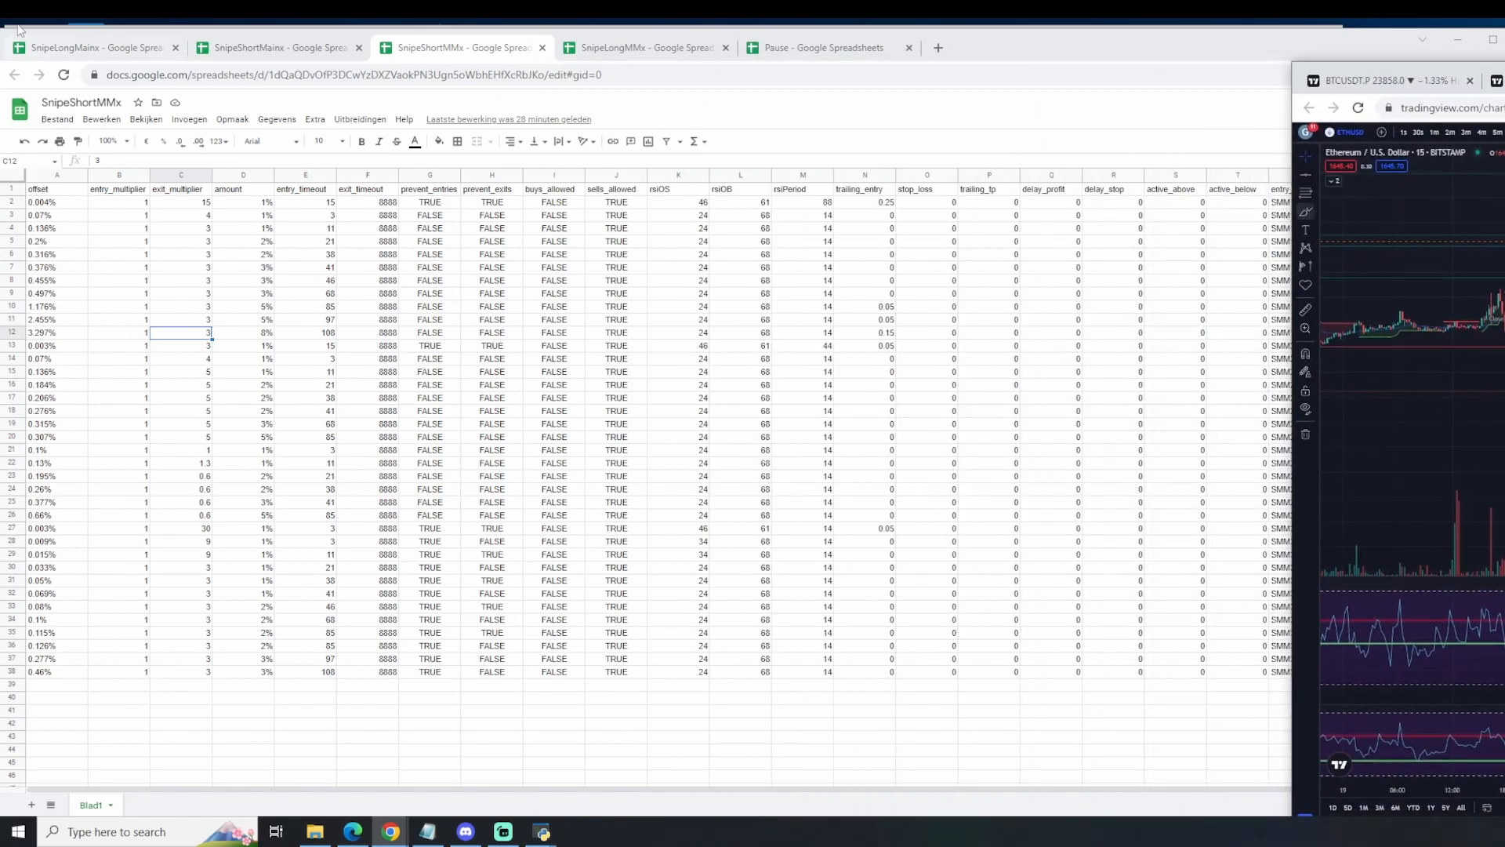
left_click(831, 47)
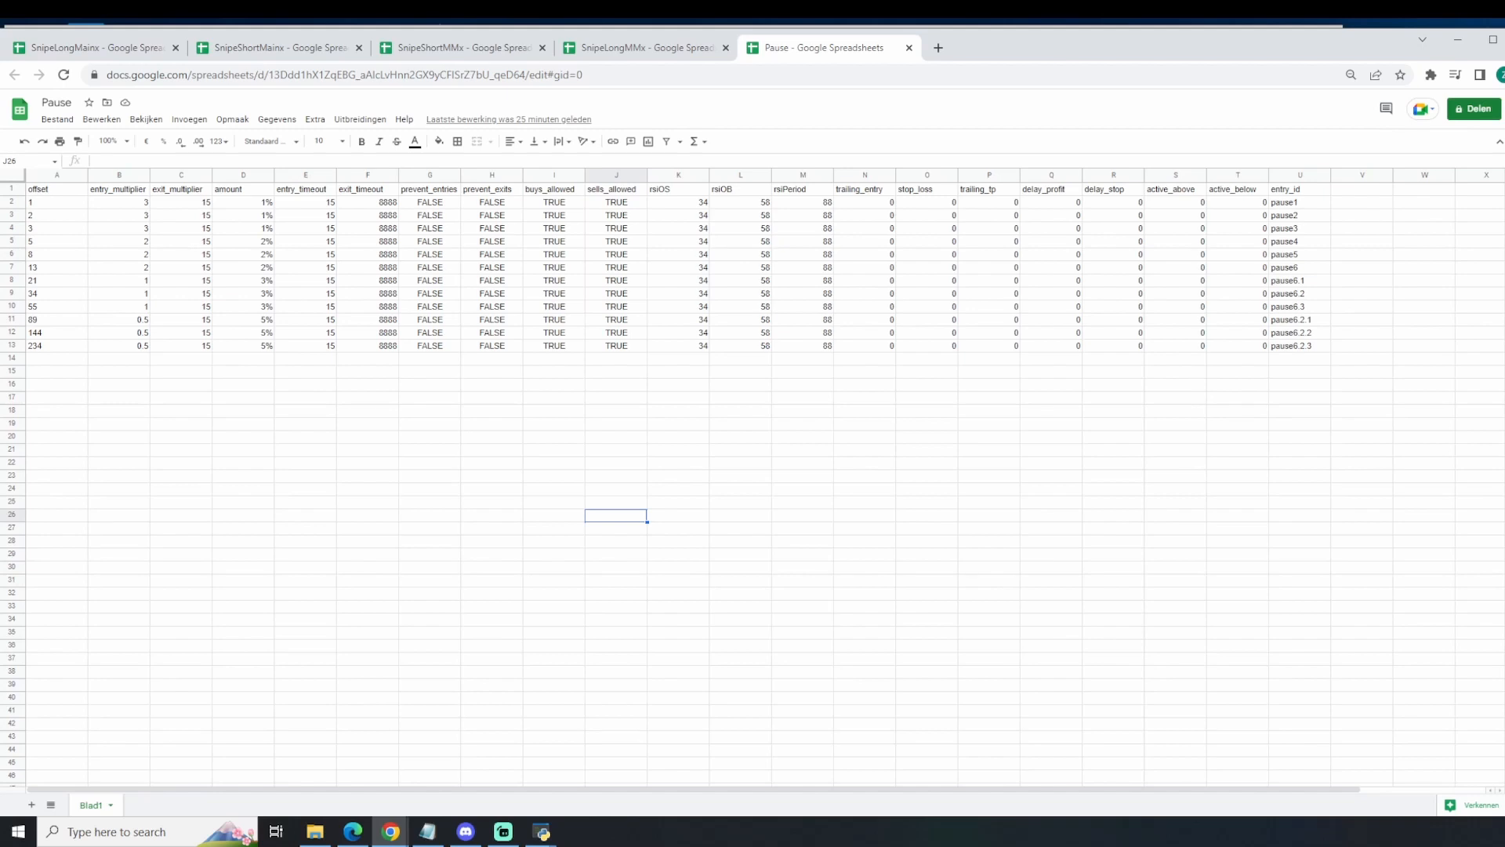
key("alt+Tab")
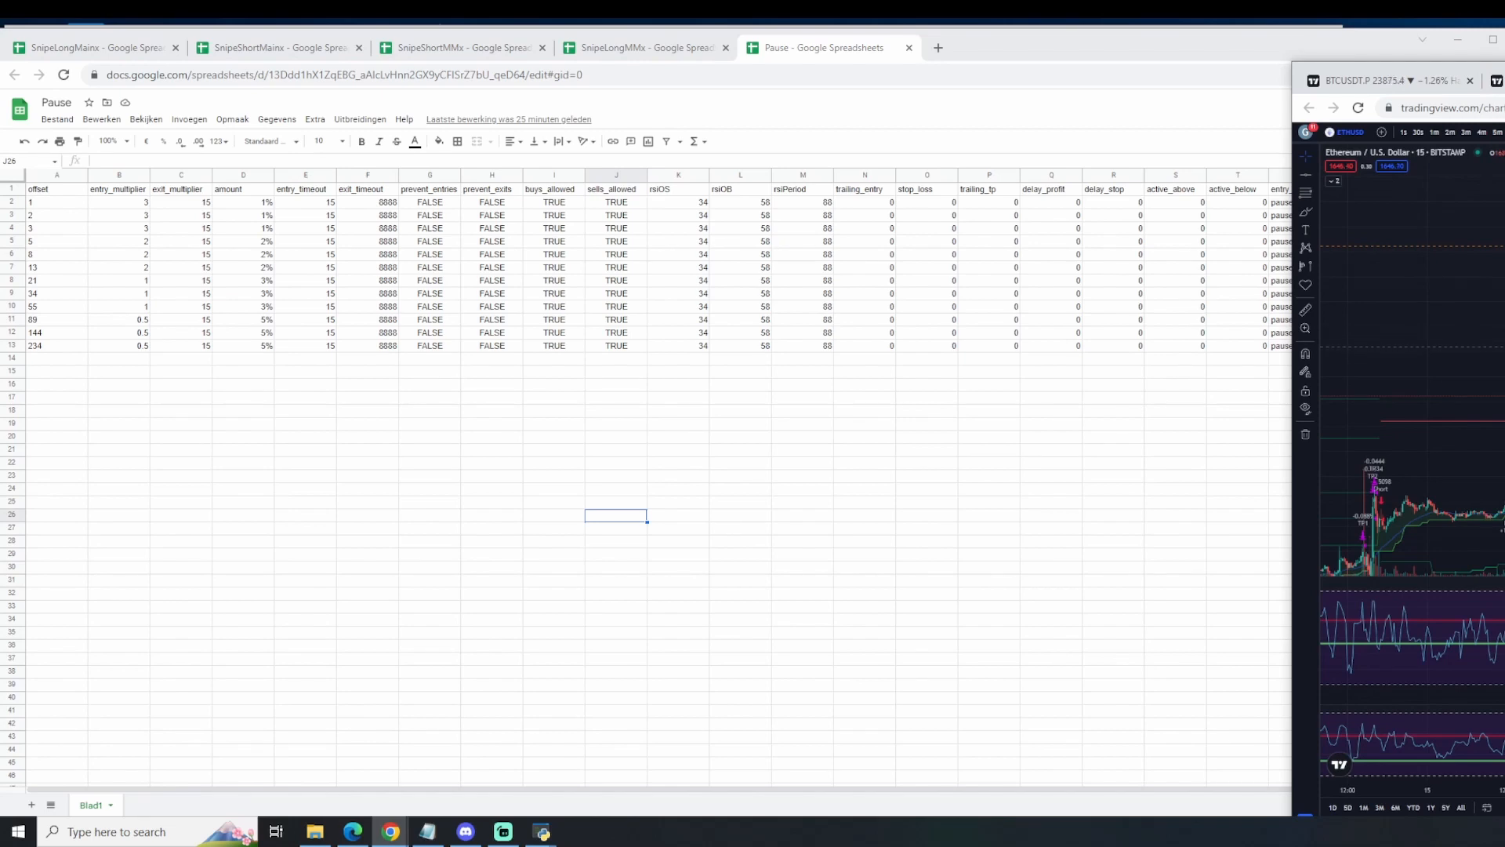
left_click_drag(735, 399, 729, 409)
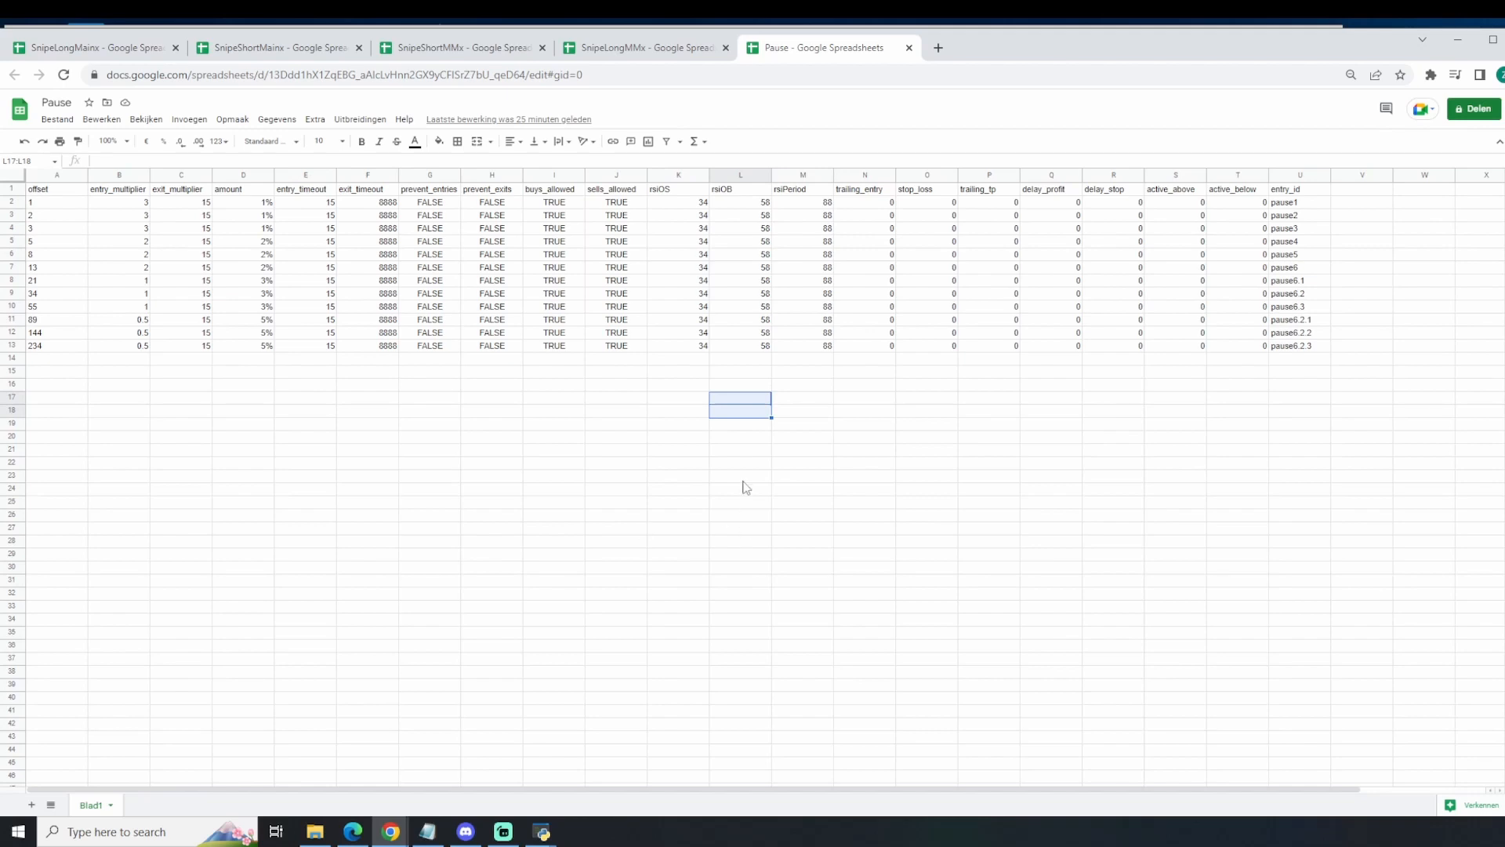
Step: Bring up the TESS page and reposition TradingView beside it so newGenesisAlgo's long and short comment inputs are readable
left_click(363, 840)
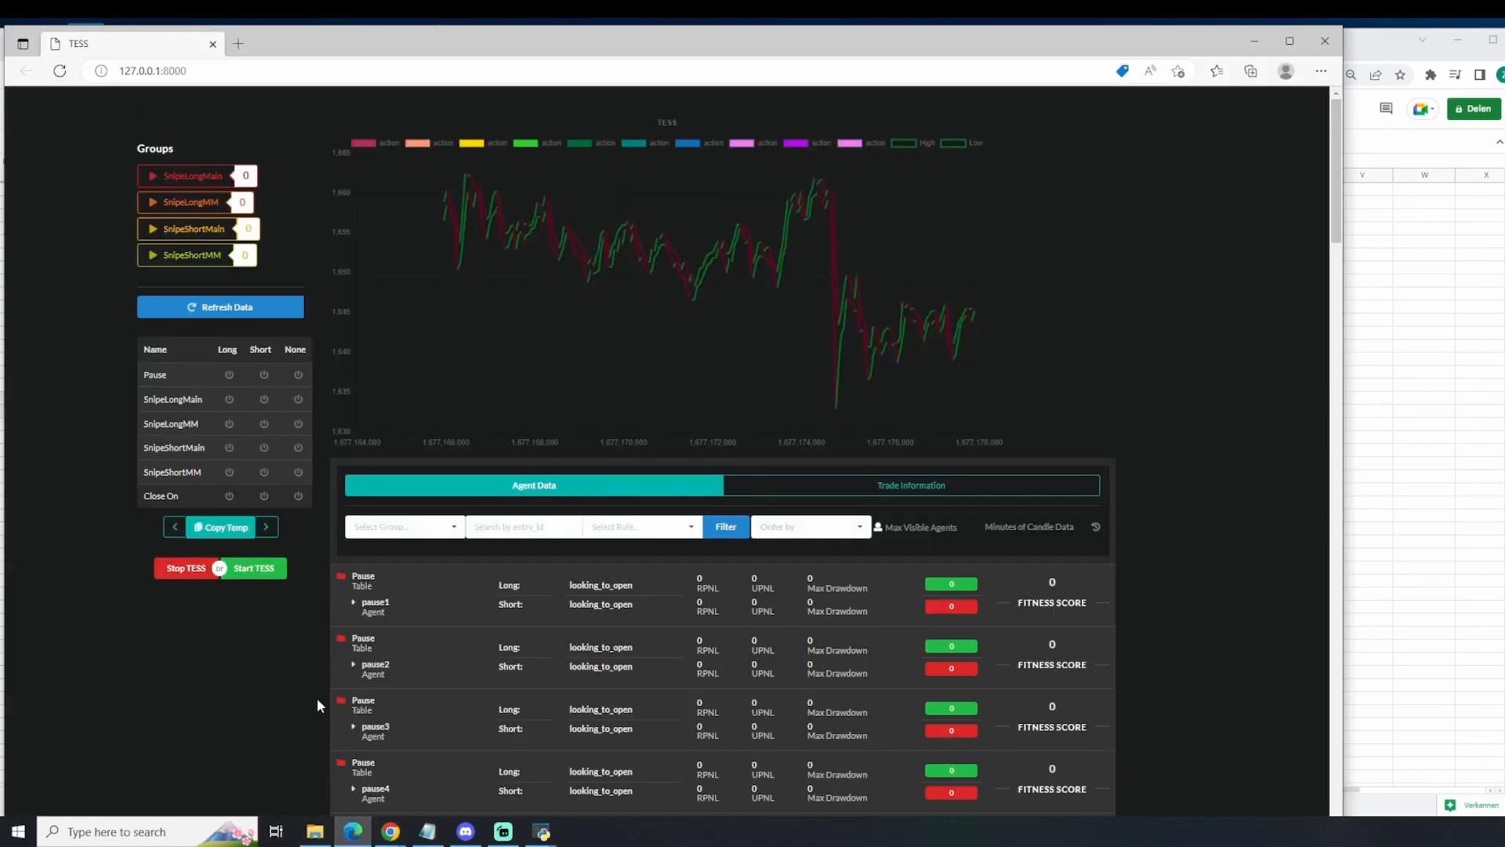
left_click(505, 837)
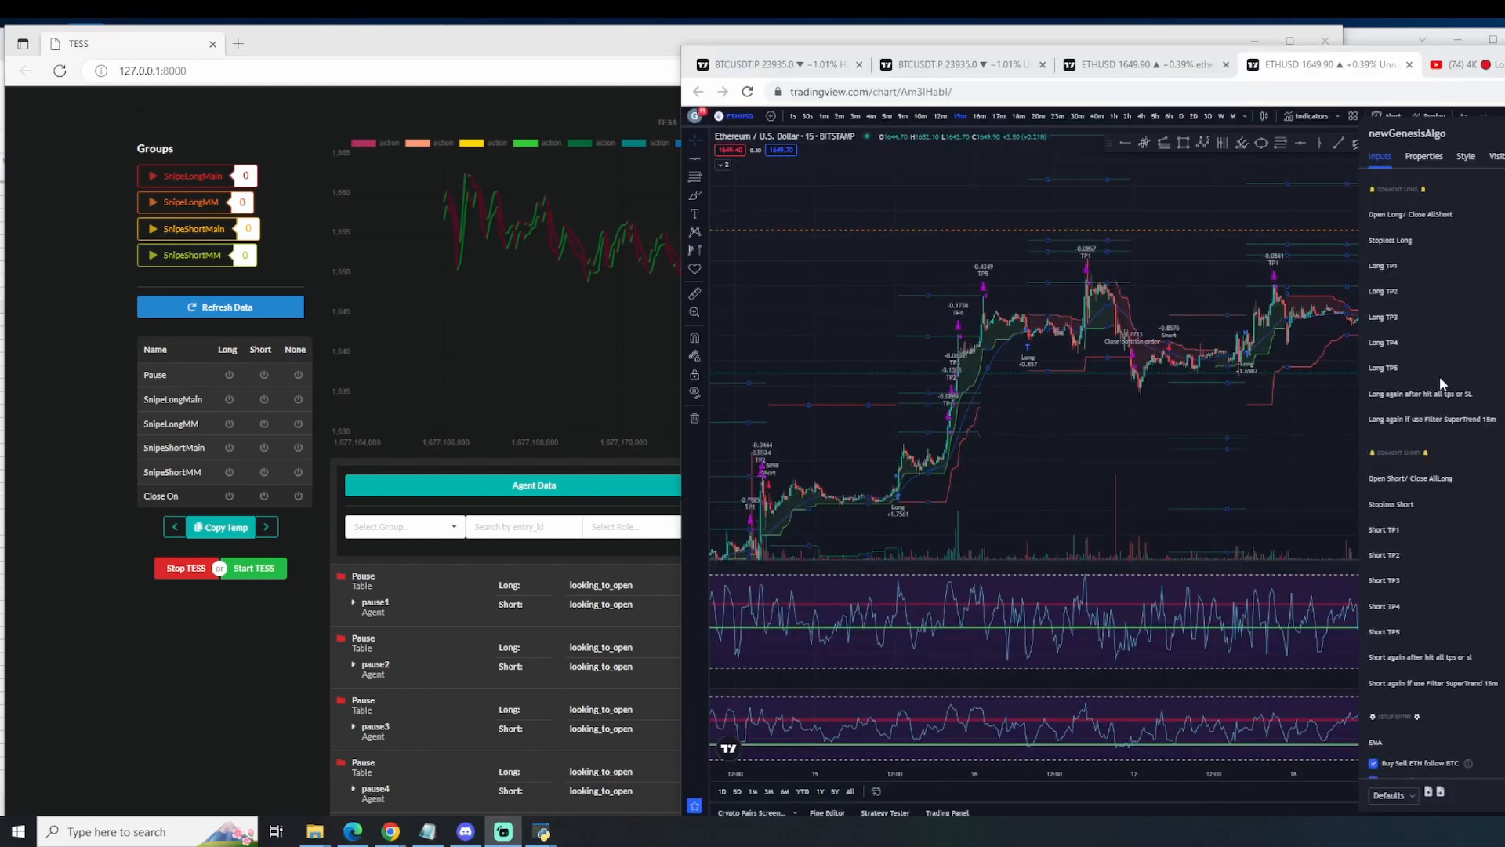
right_click(1433, 368)
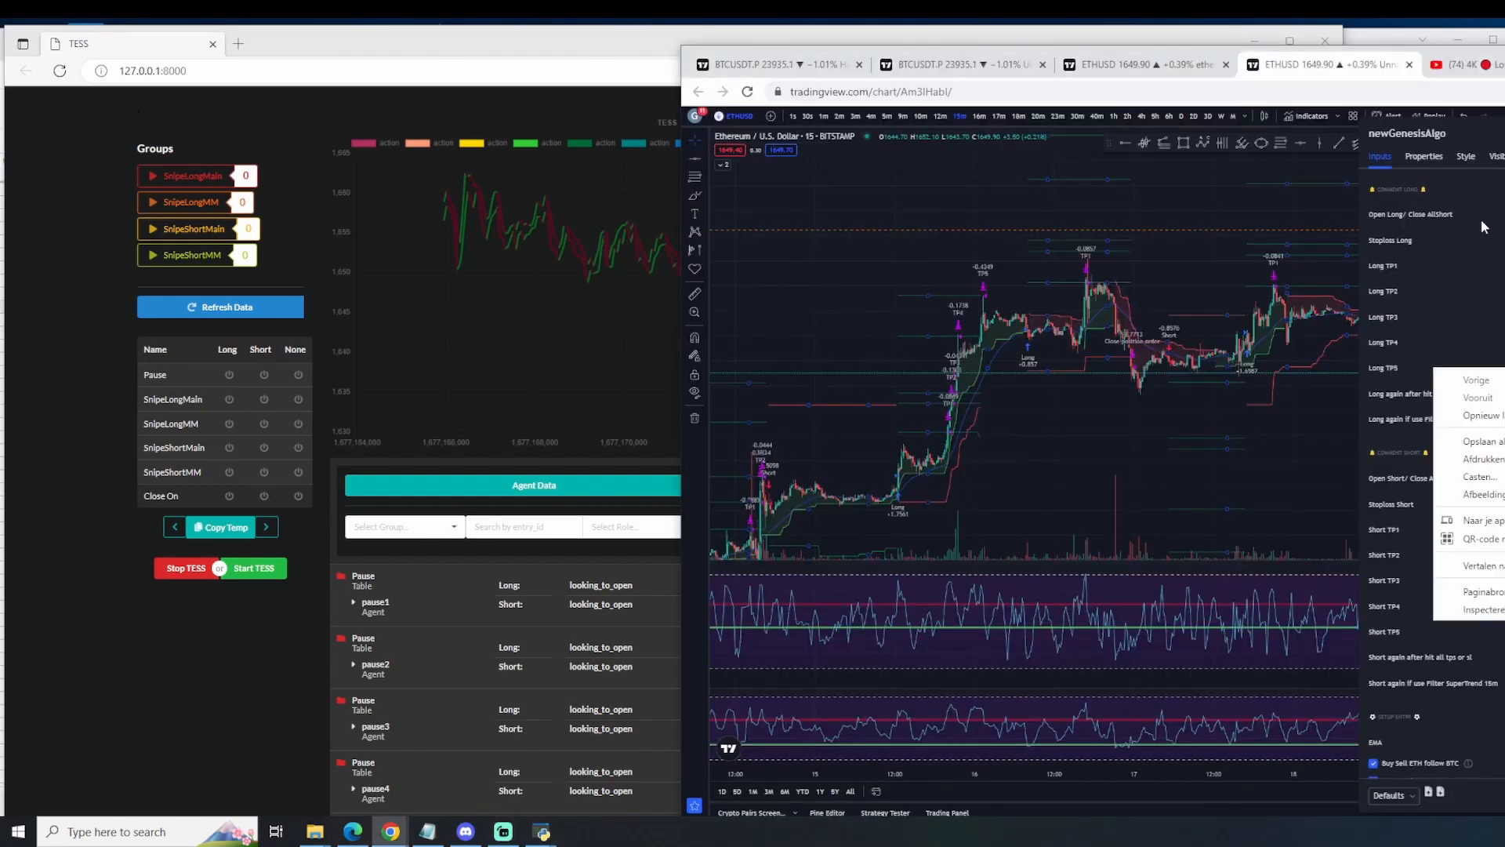
left_click(1097, 52)
left_click_drag(1097, 51, 996, 63)
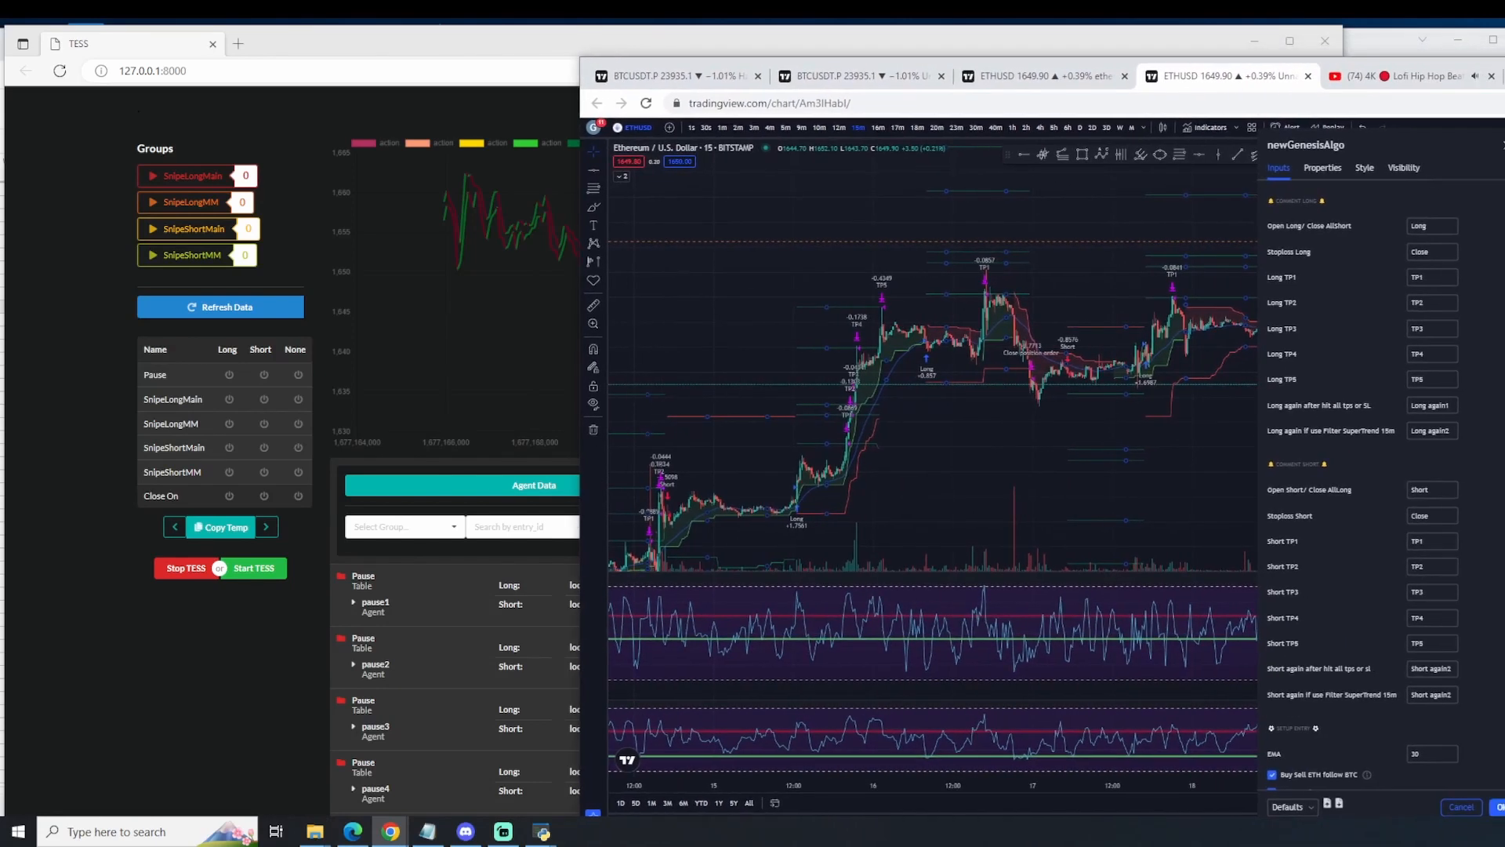
Step: Check the server log and Agents output in the TESS desktop application, and launch the TESS Web Interface from it
left_click(262, 333)
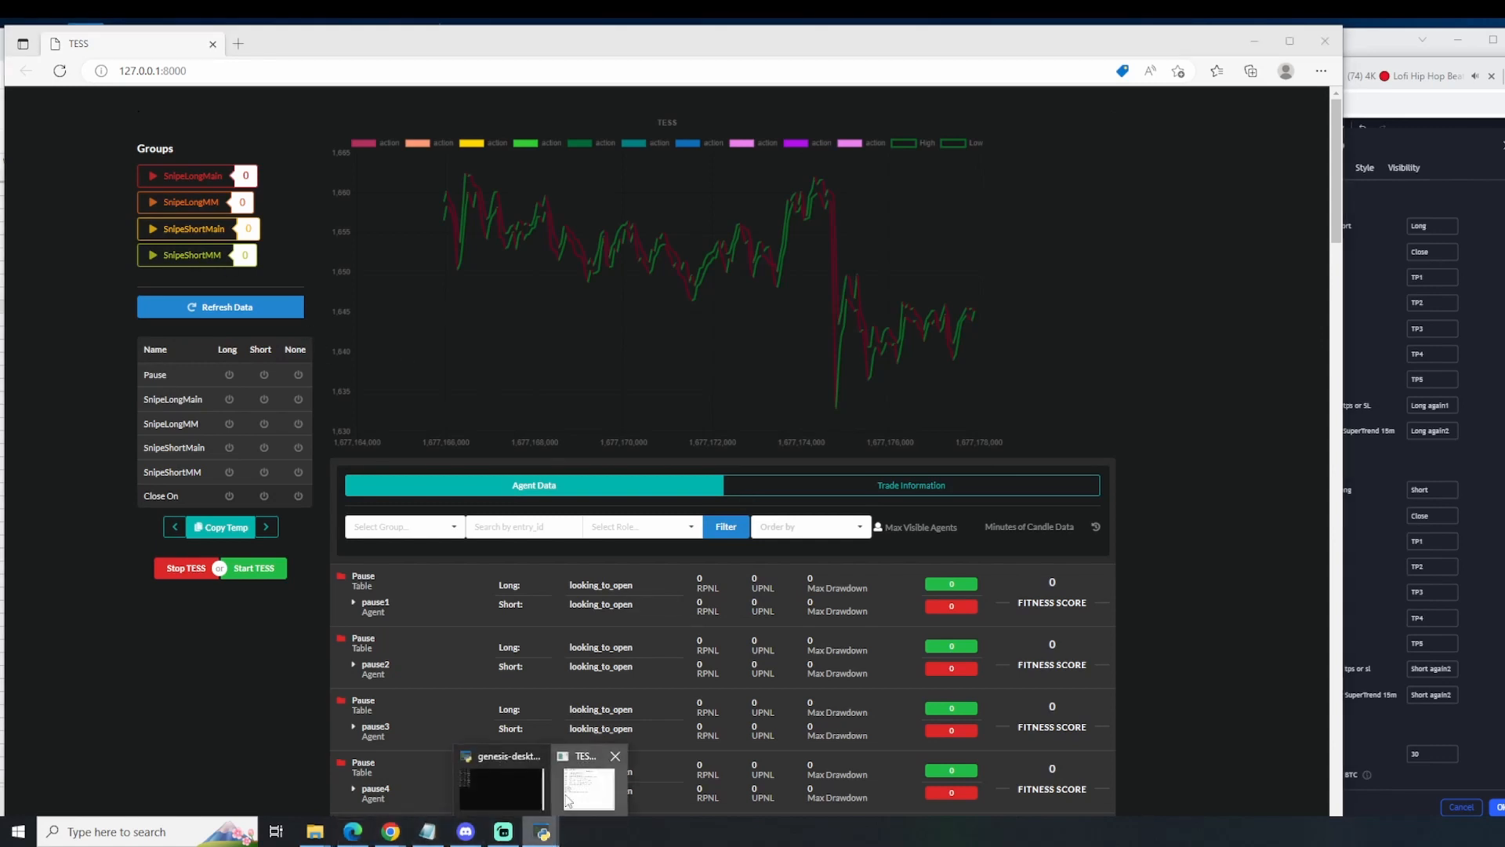
left_click(592, 787)
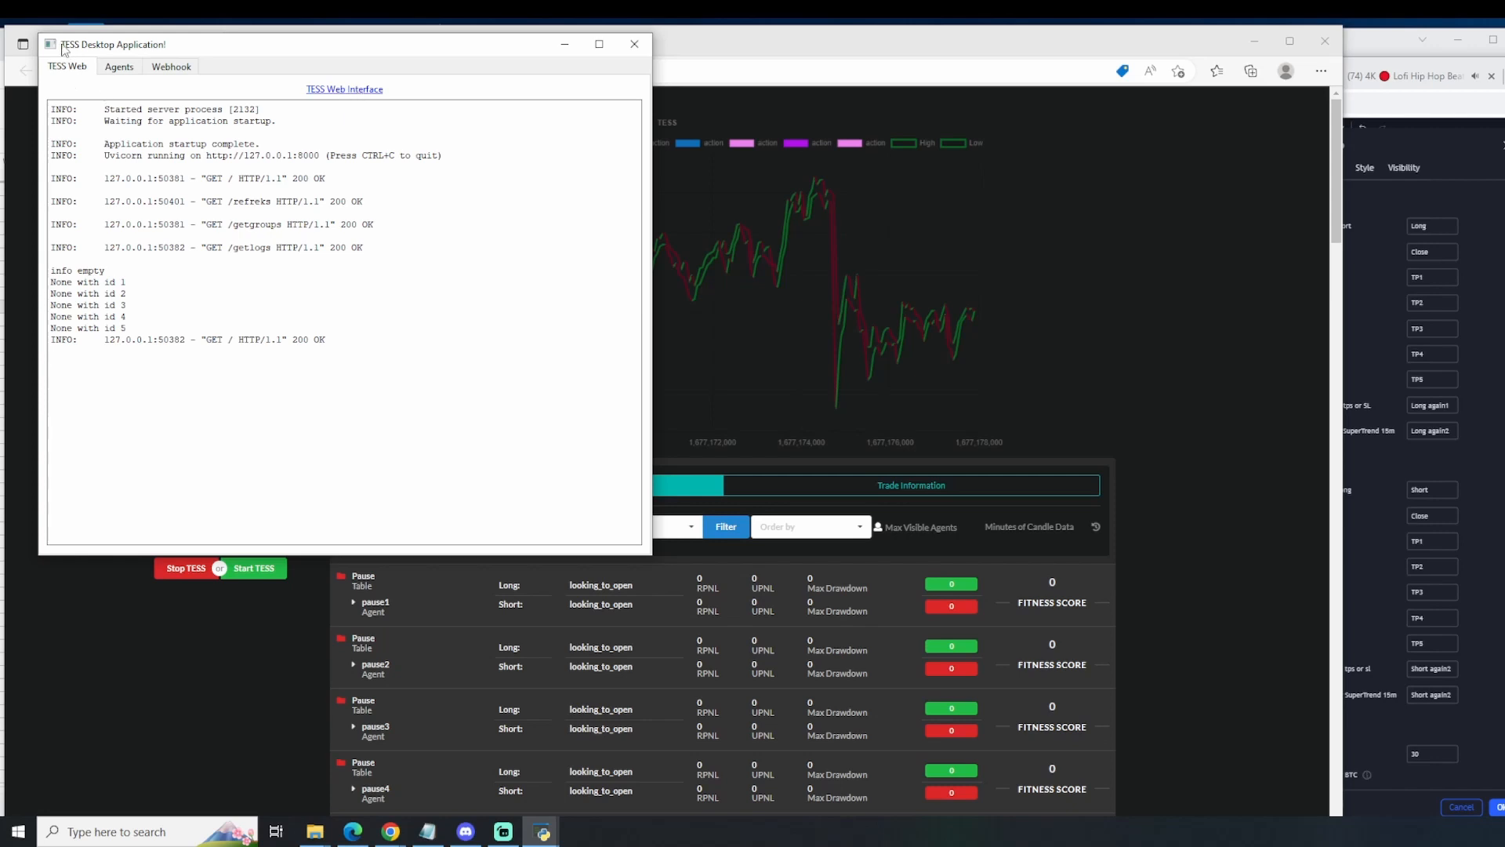
left_click(118, 68)
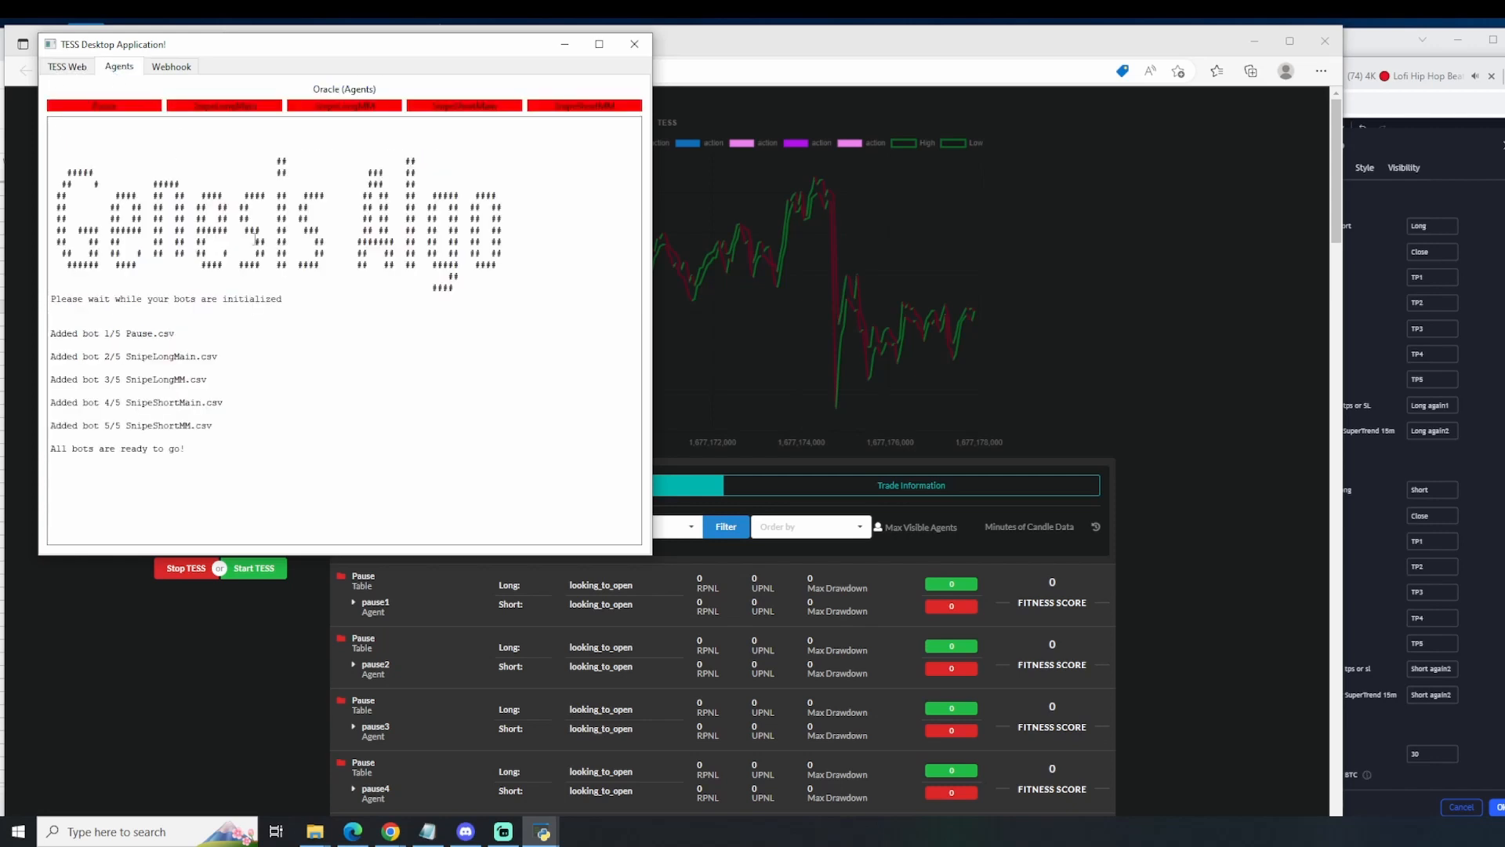
left_click(83, 68)
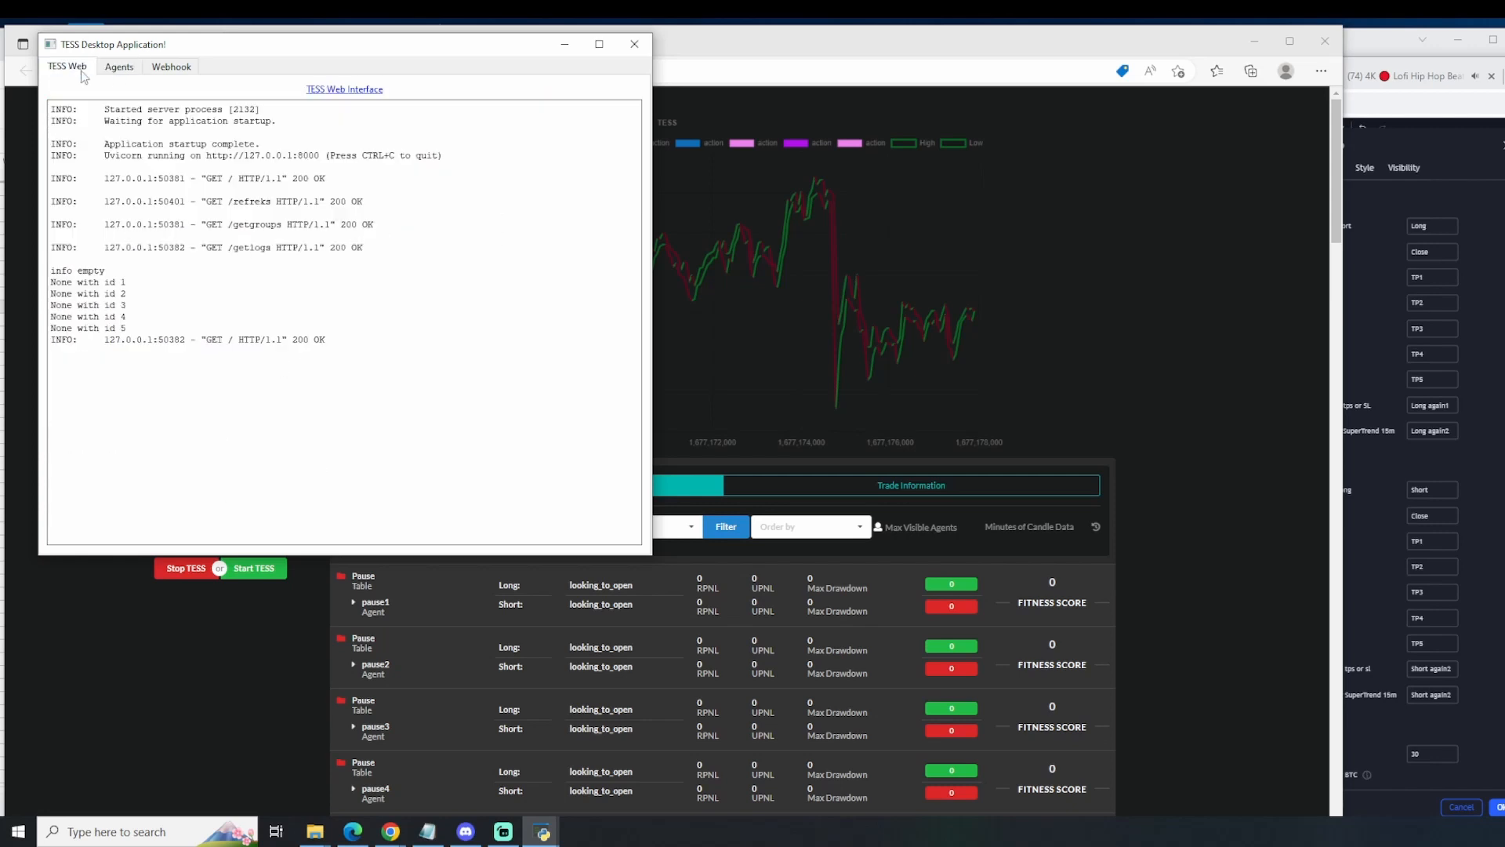
left_click(375, 96)
left_click(213, 44)
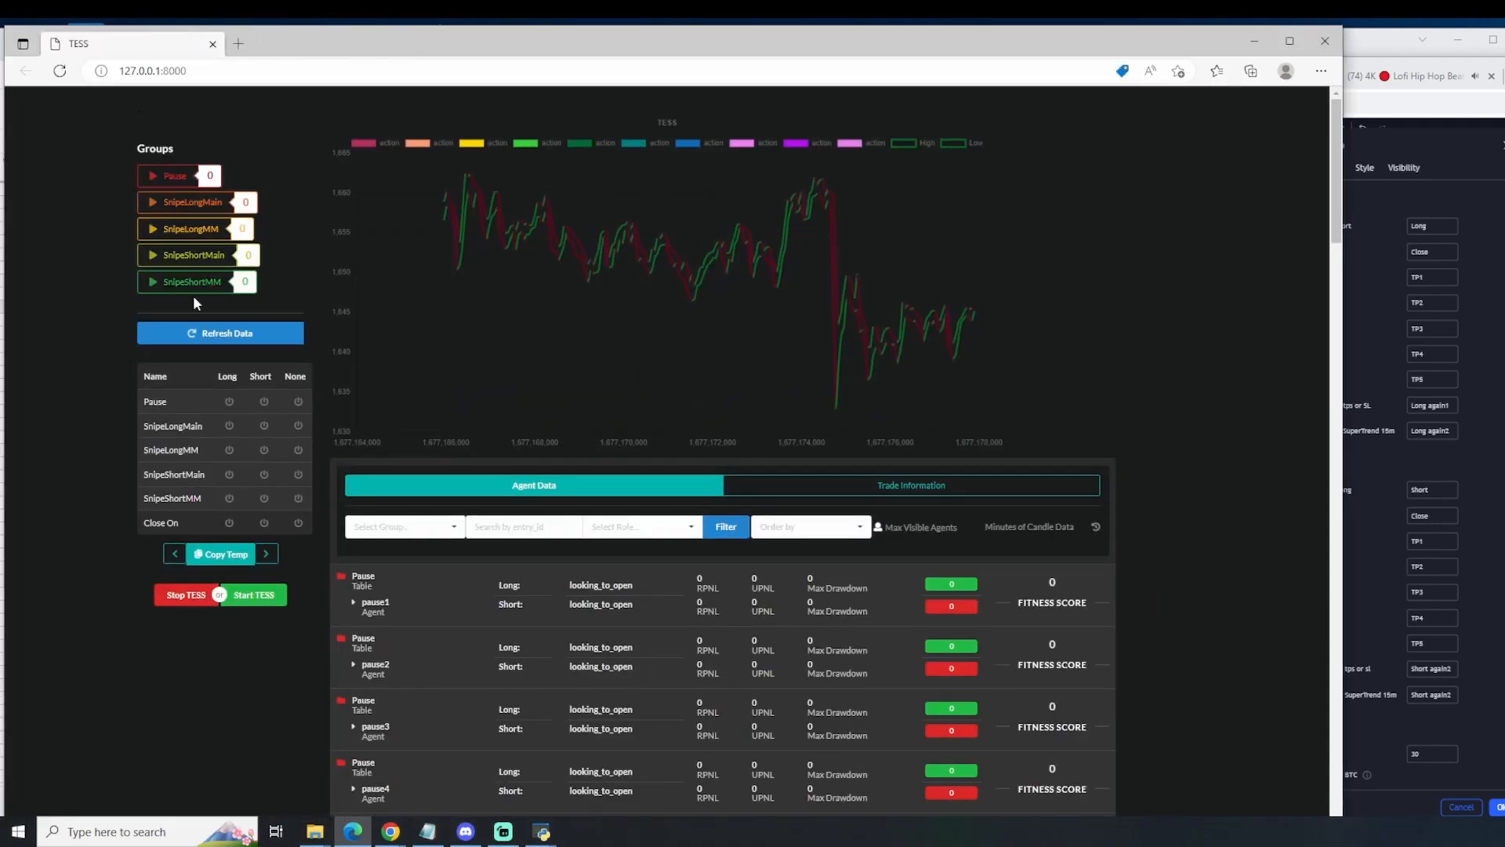
Step: Open the Signal Settings on the TESS page for editing and compare them with newGenesisAlgo's comment inputs in TradingView
scroll(1121, 609, "down", 9)
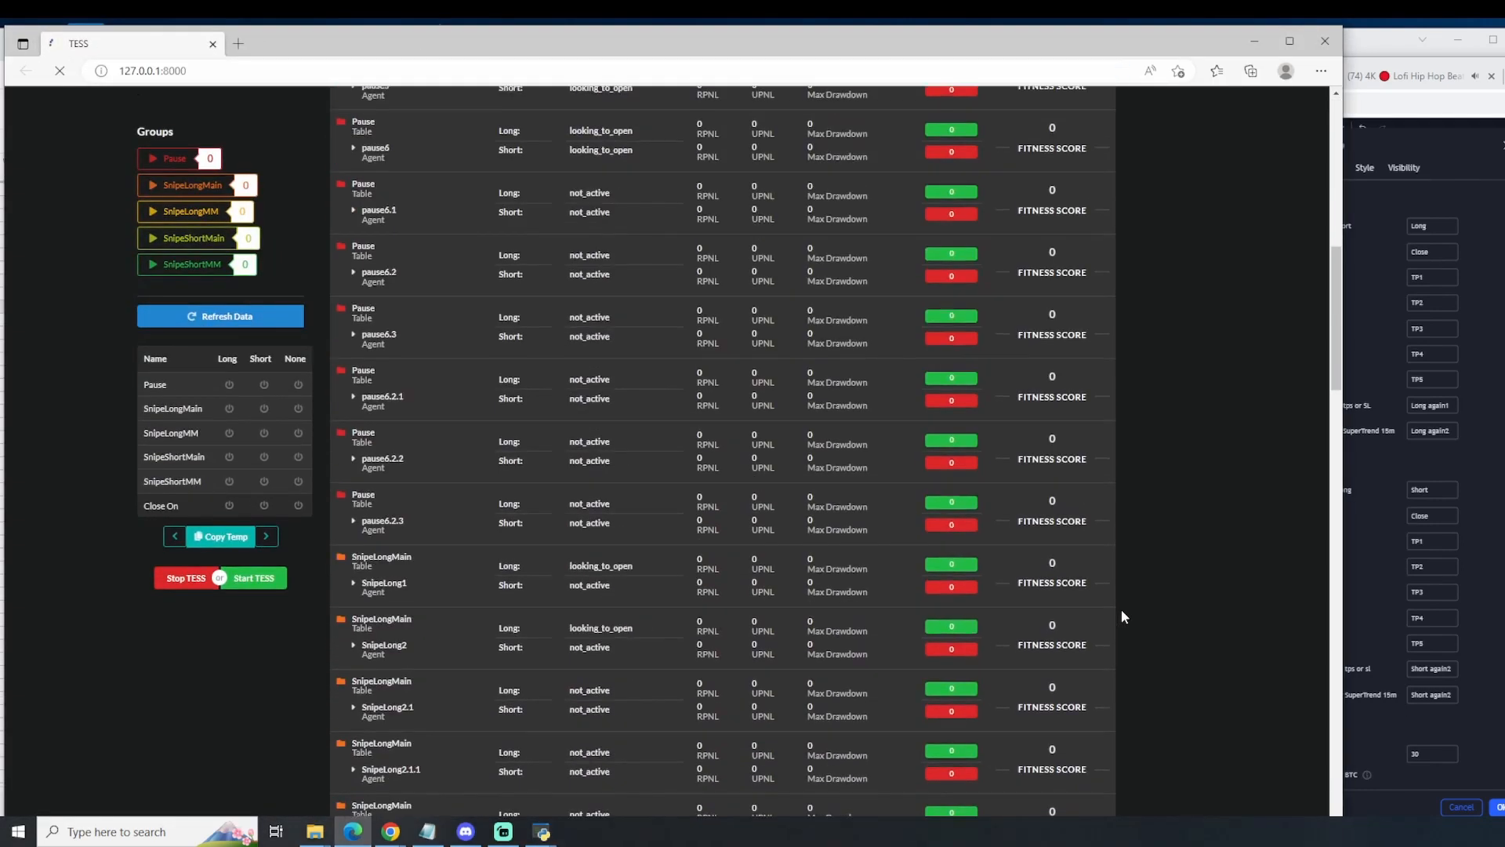
scroll(1117, 609, "down", 15)
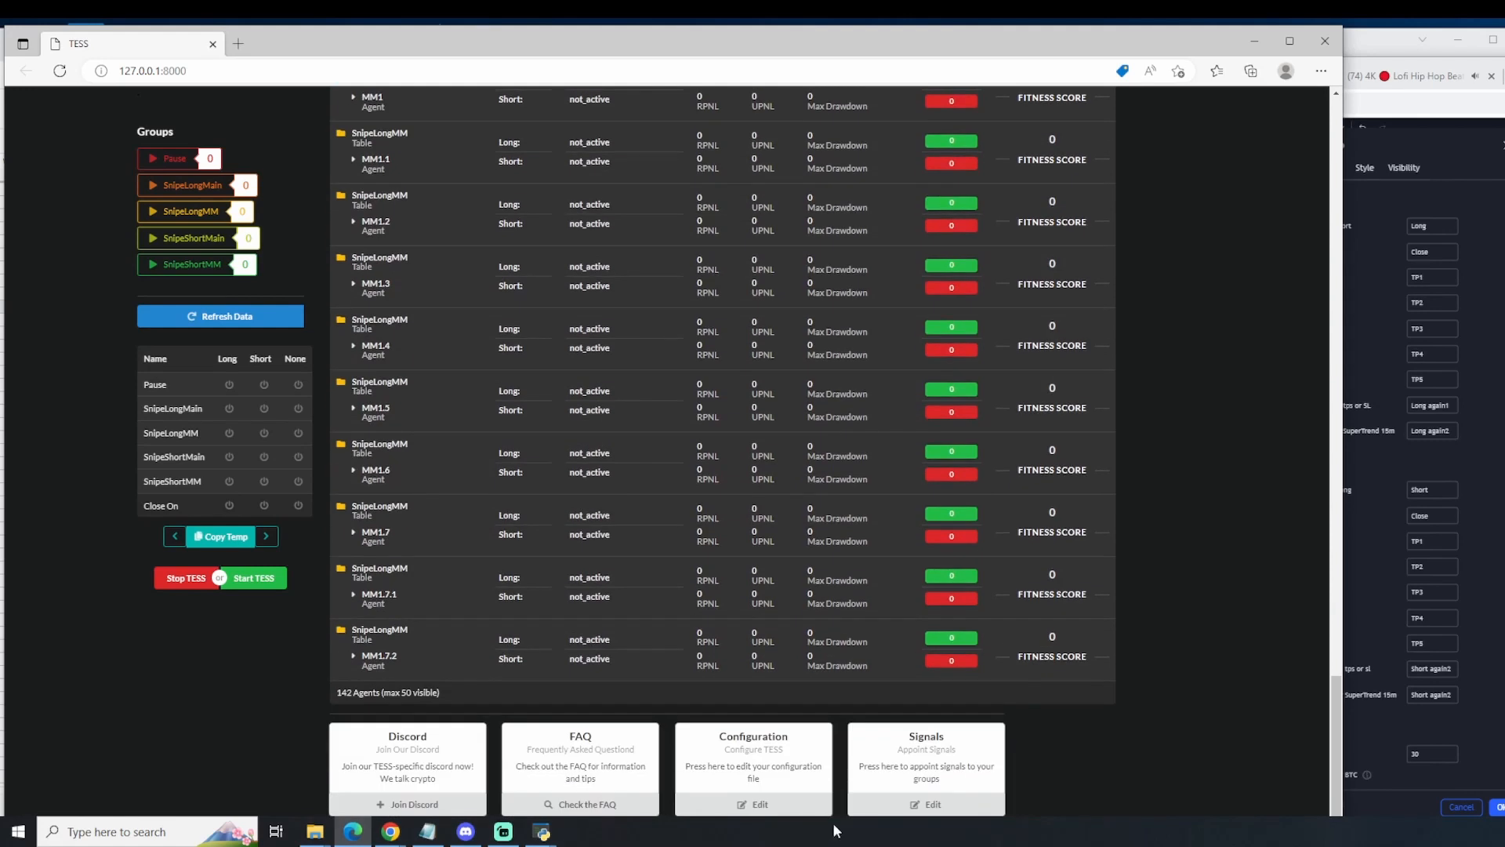
left_click(909, 806)
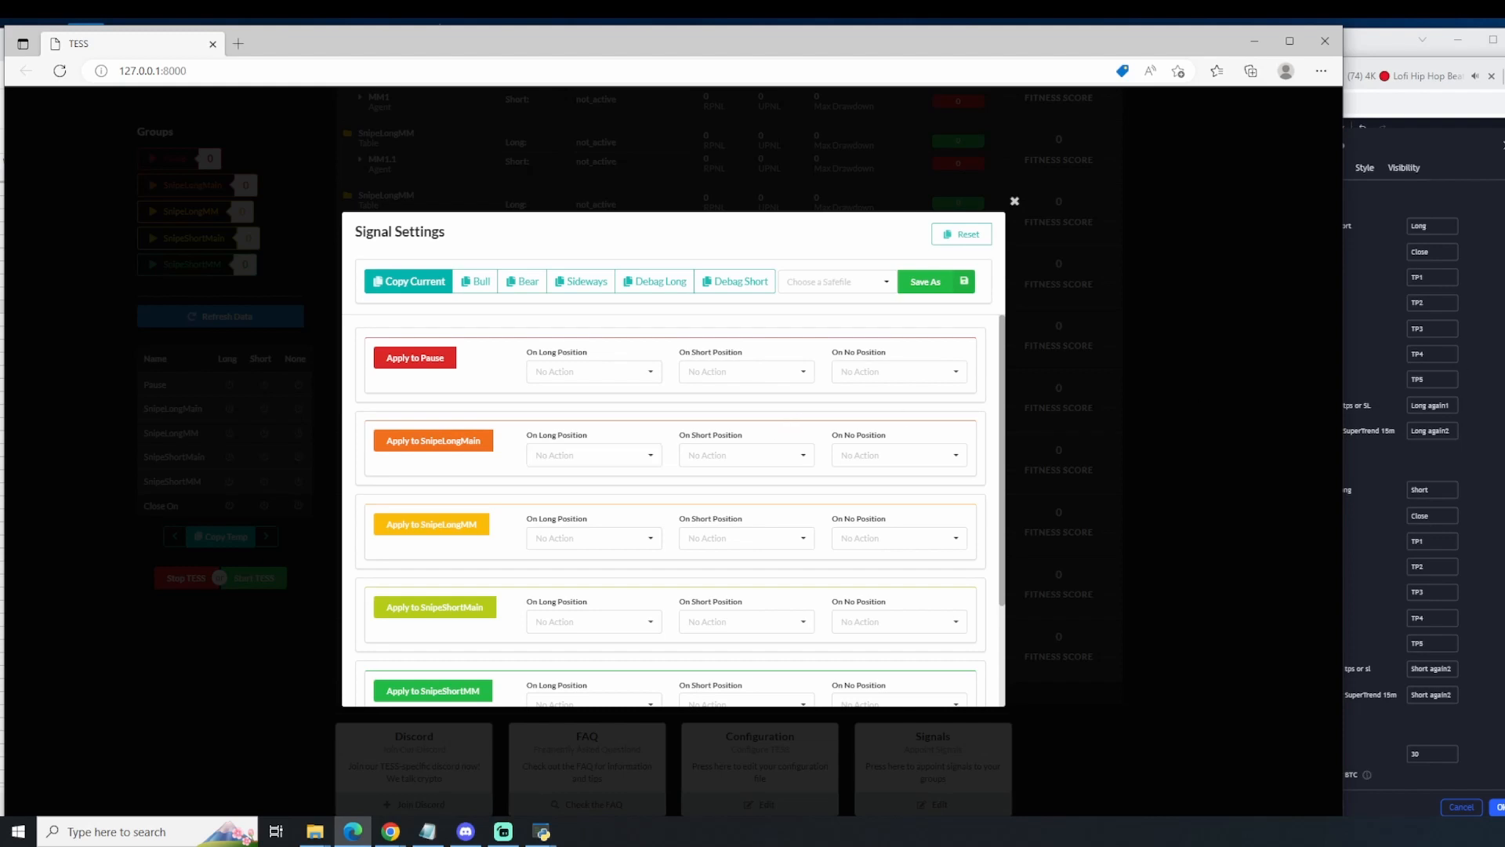
right_click(1395, 276)
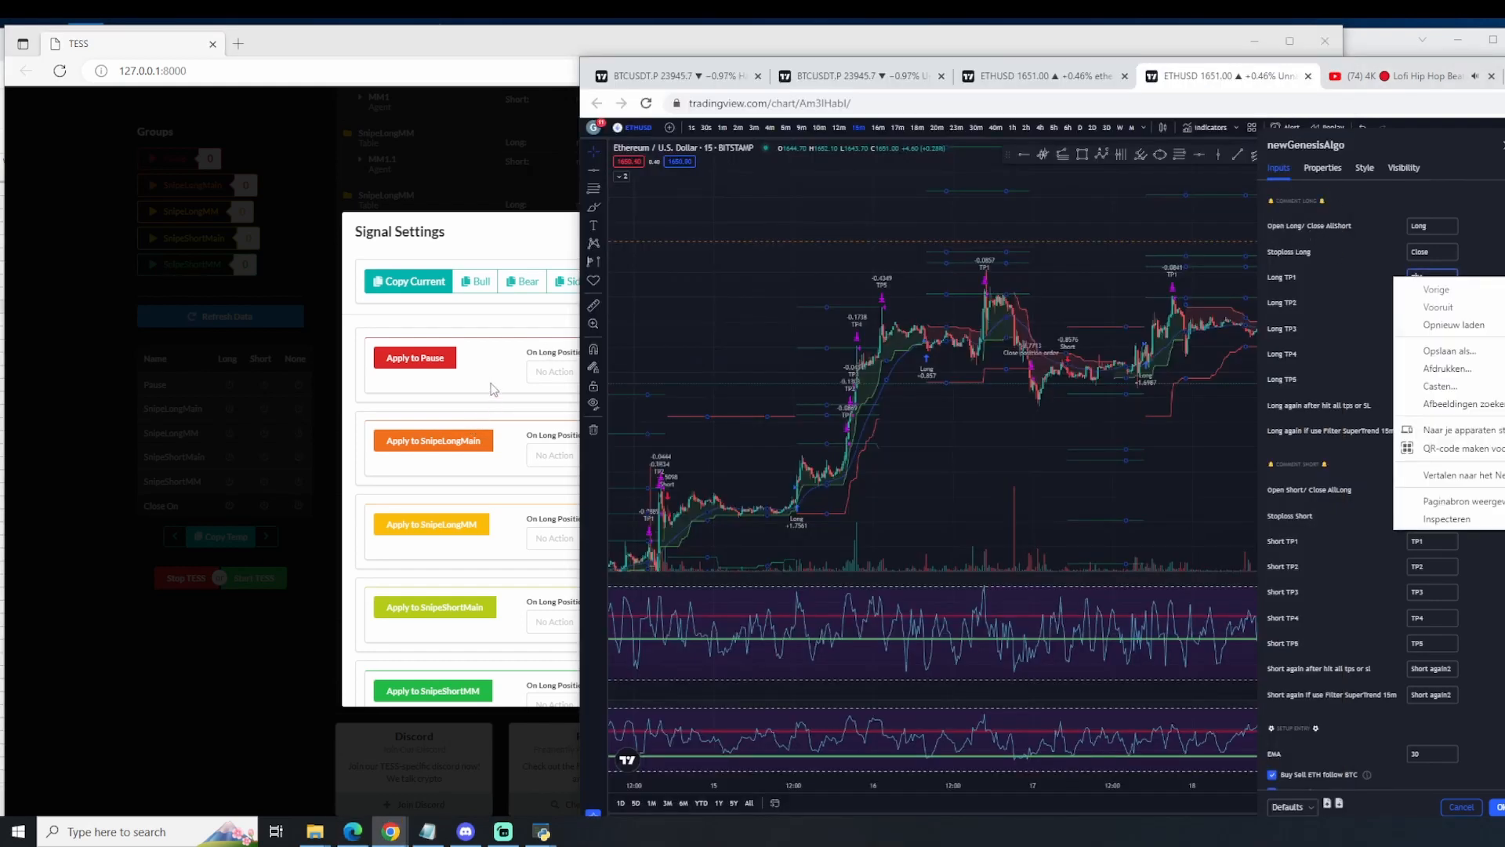
left_click(536, 457)
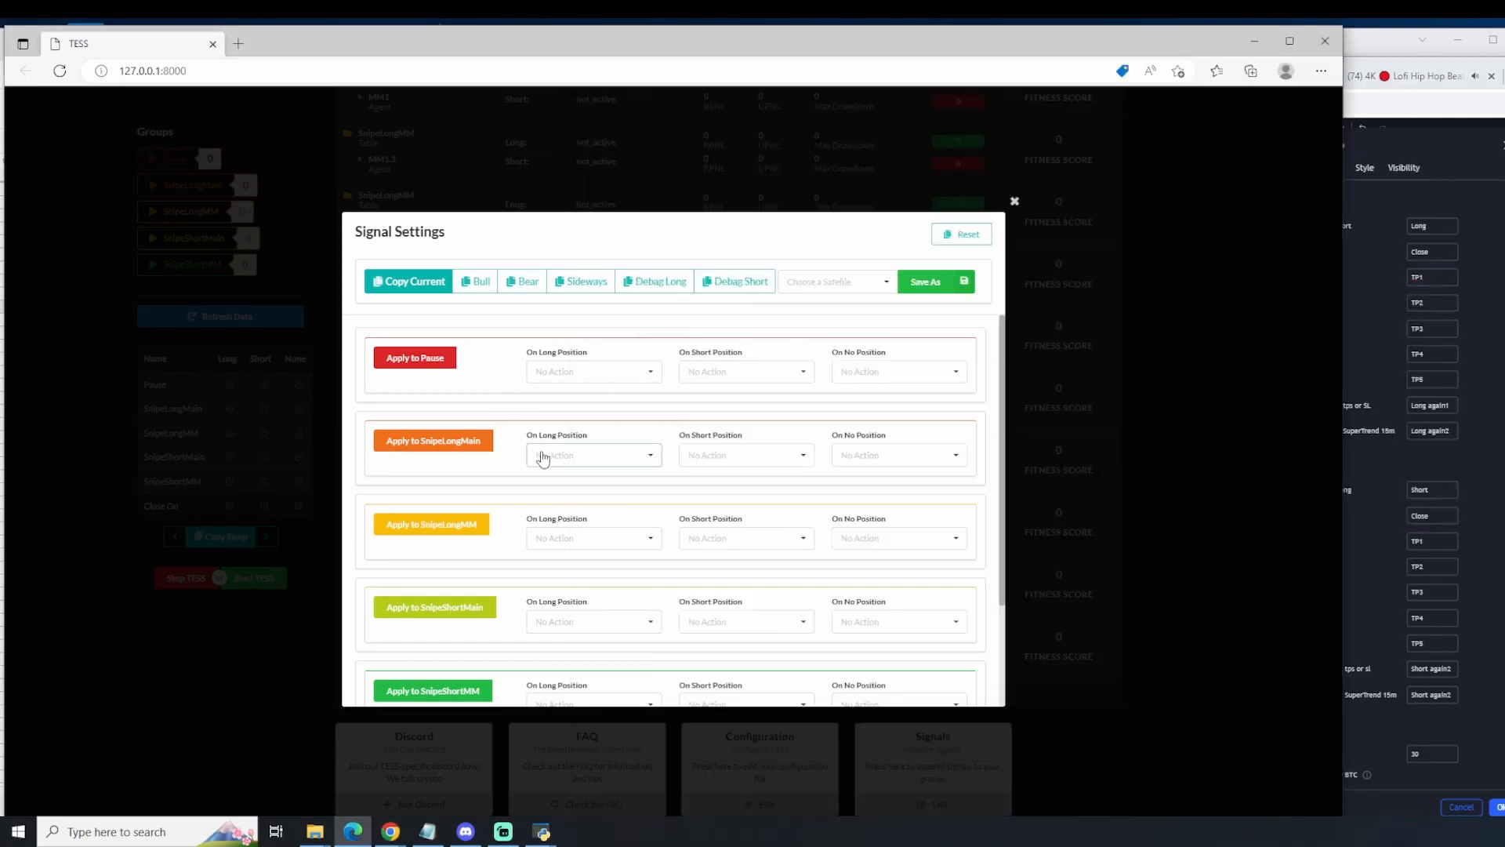
Step: Set SnipeLongMain to Activate on long position, on short position and on no position in the Signal Settings
left_click_drag(537, 455, 453, 541)
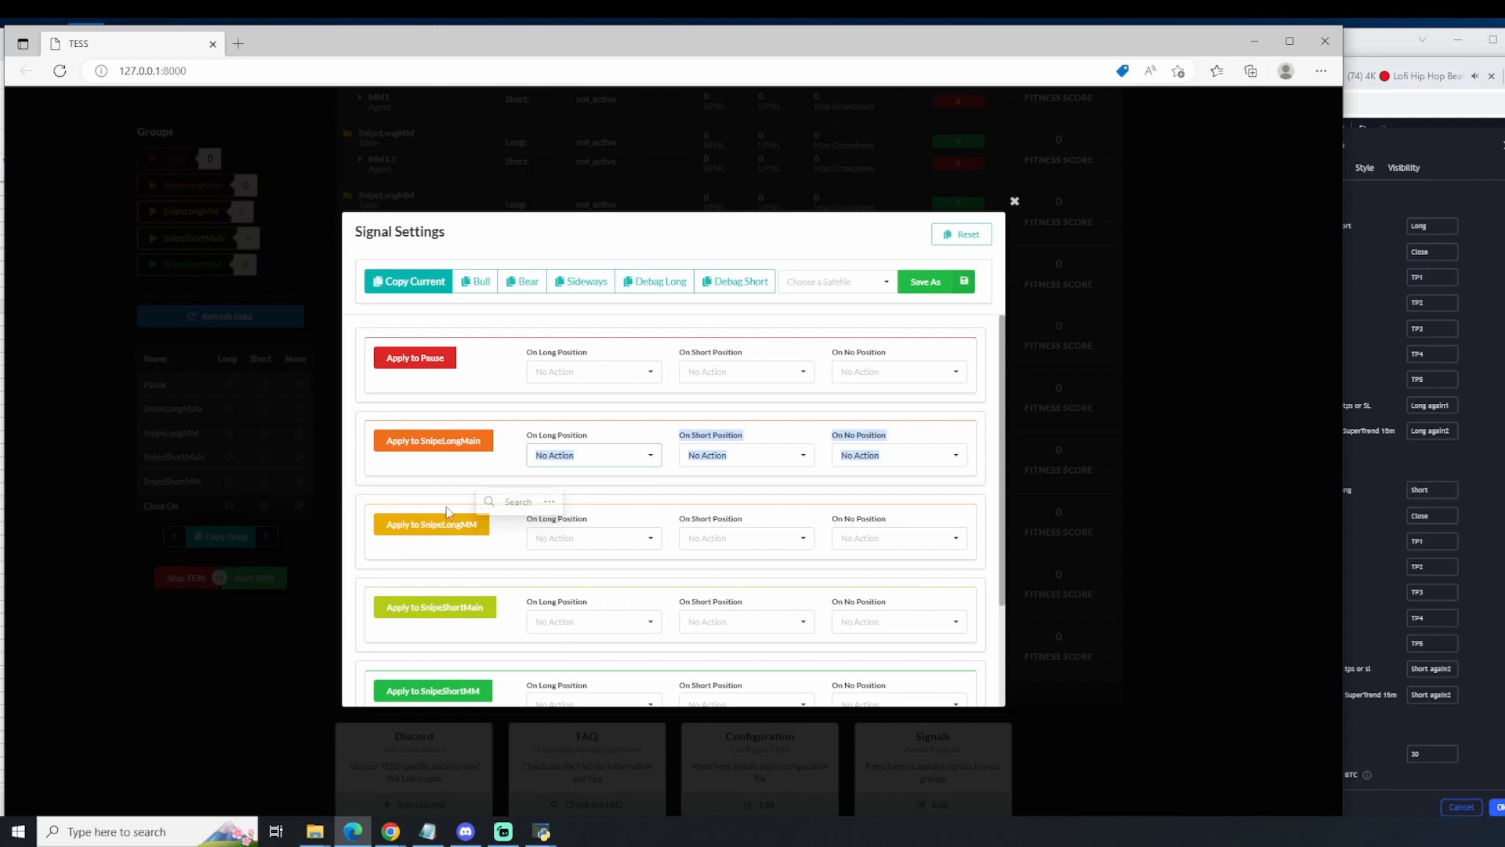
left_click(590, 461)
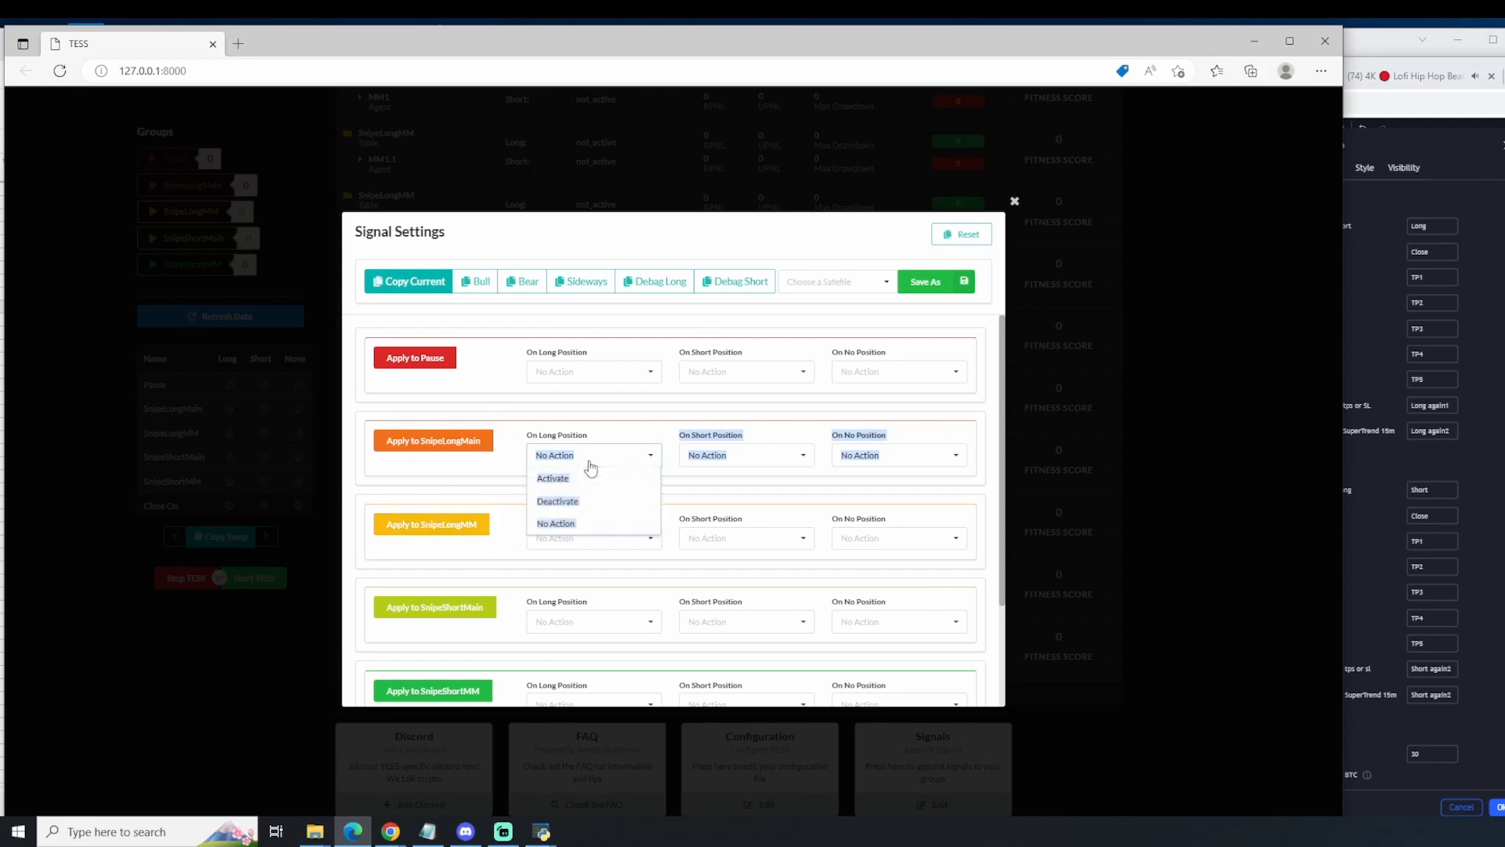
left_click(655, 485)
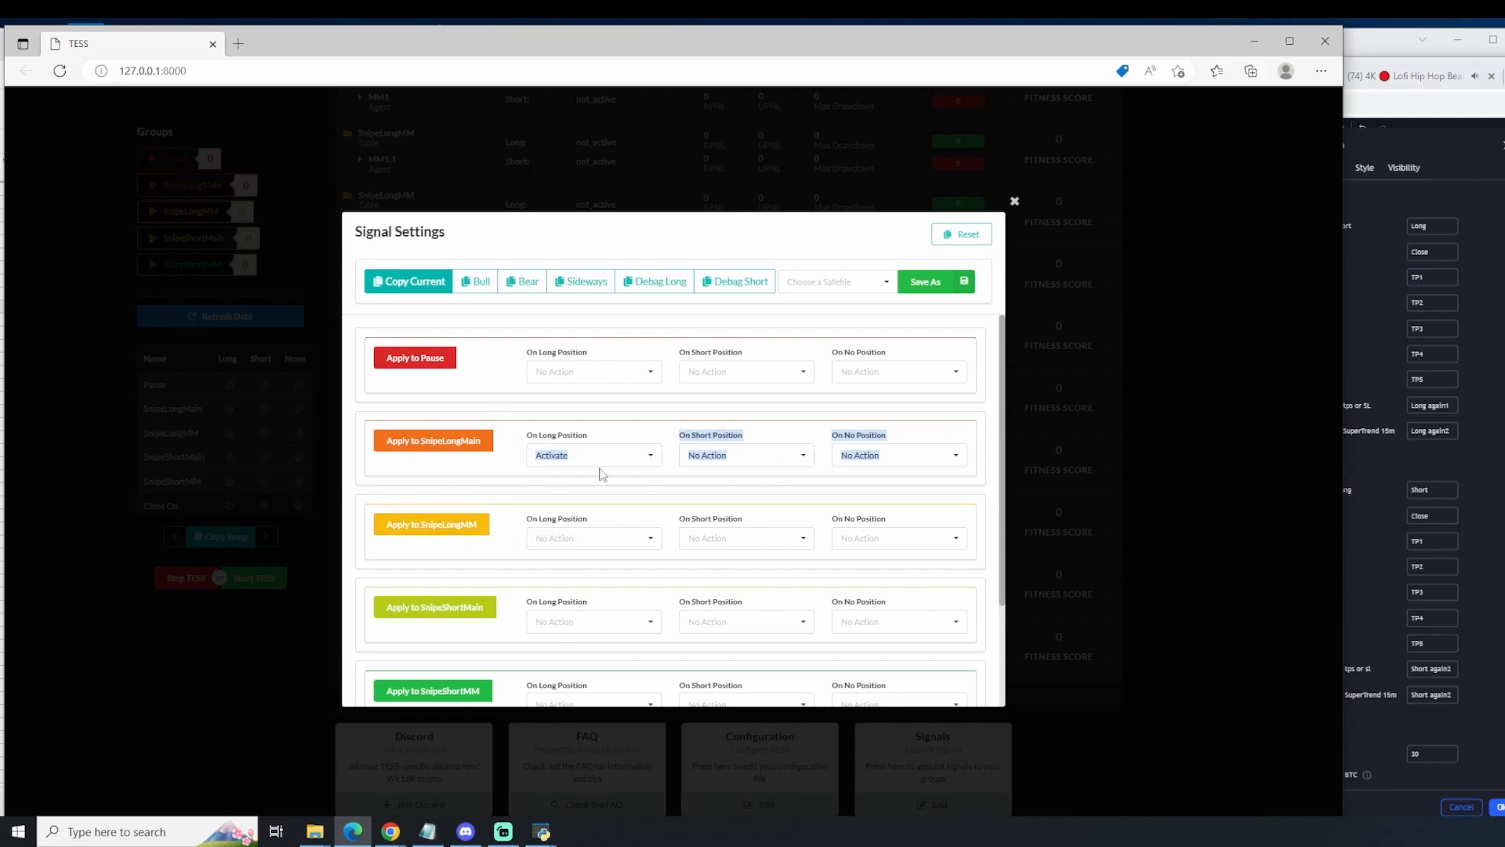
left_click(656, 437)
left_click(584, 463)
left_click(582, 478)
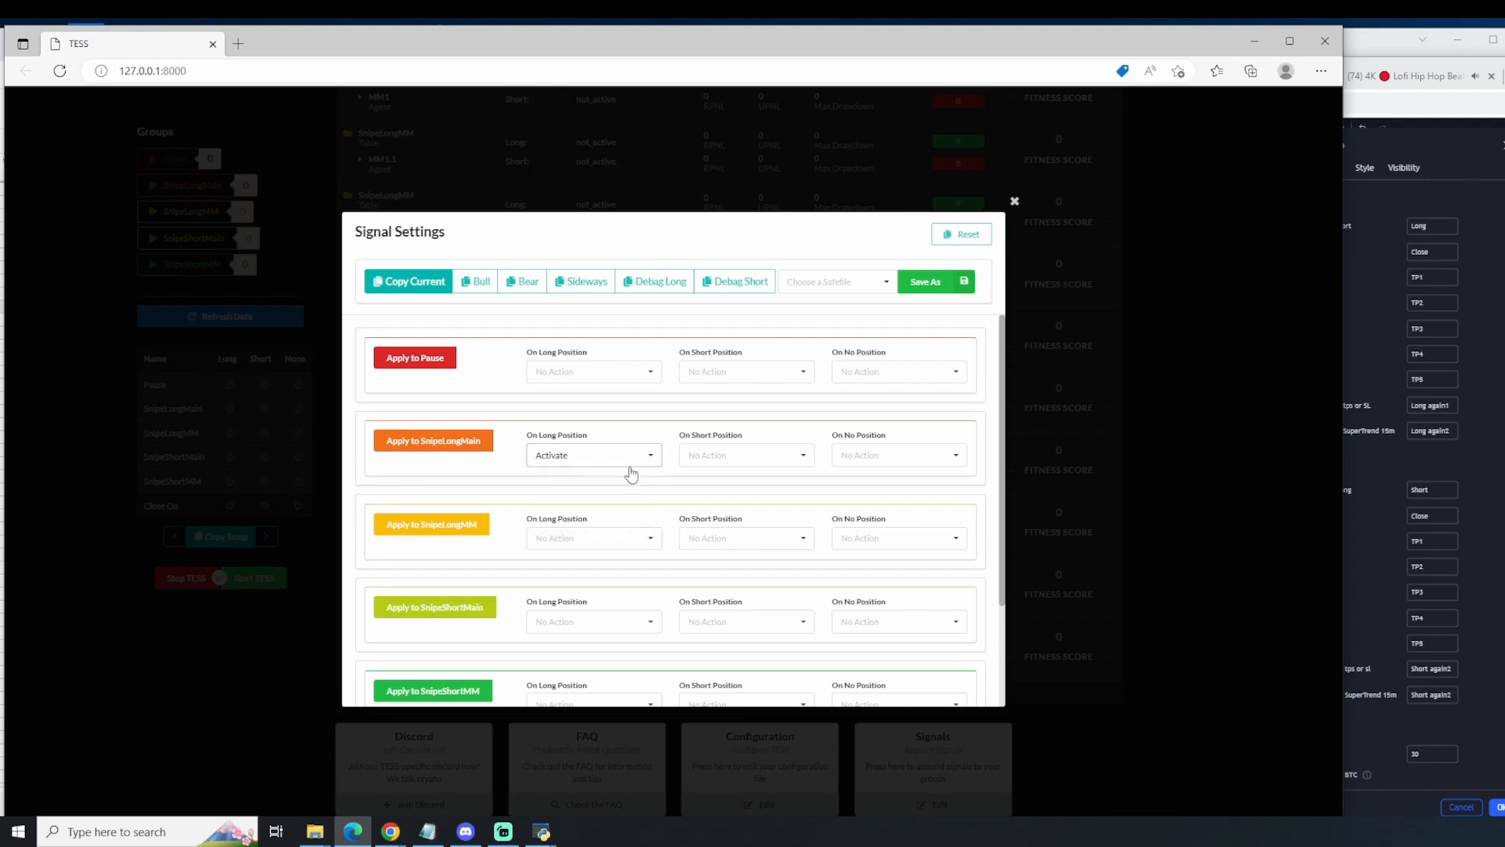
left_click(729, 456)
left_click(729, 479)
left_click(843, 459)
left_click(848, 482)
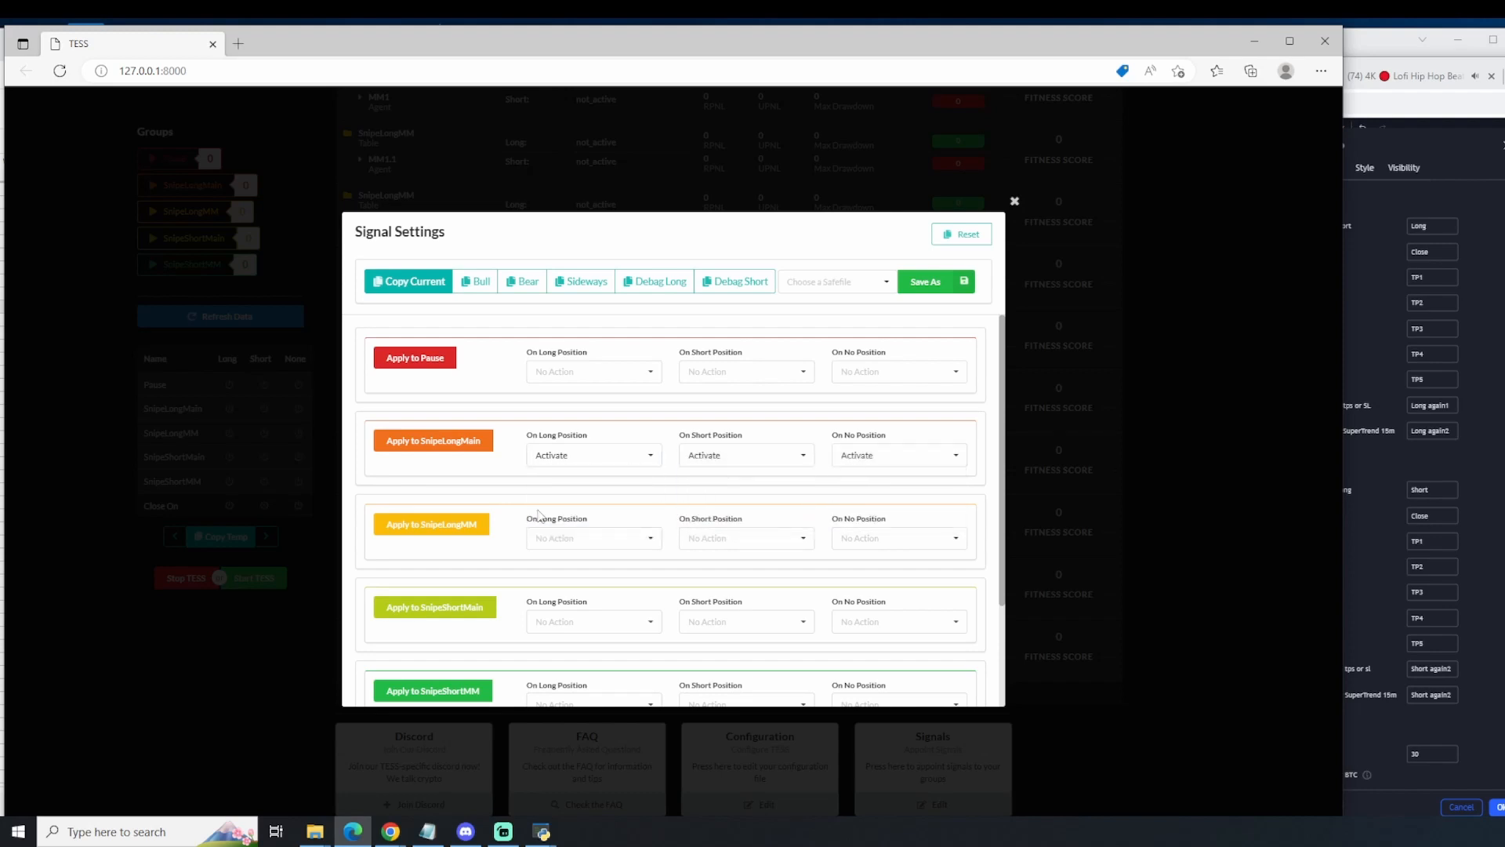
Step: Set SnipeLongMM to Activate on long, short and no position, and apply the SnipeLongMain signal settings
left_click(566, 538)
left_click(578, 563)
left_click(735, 546)
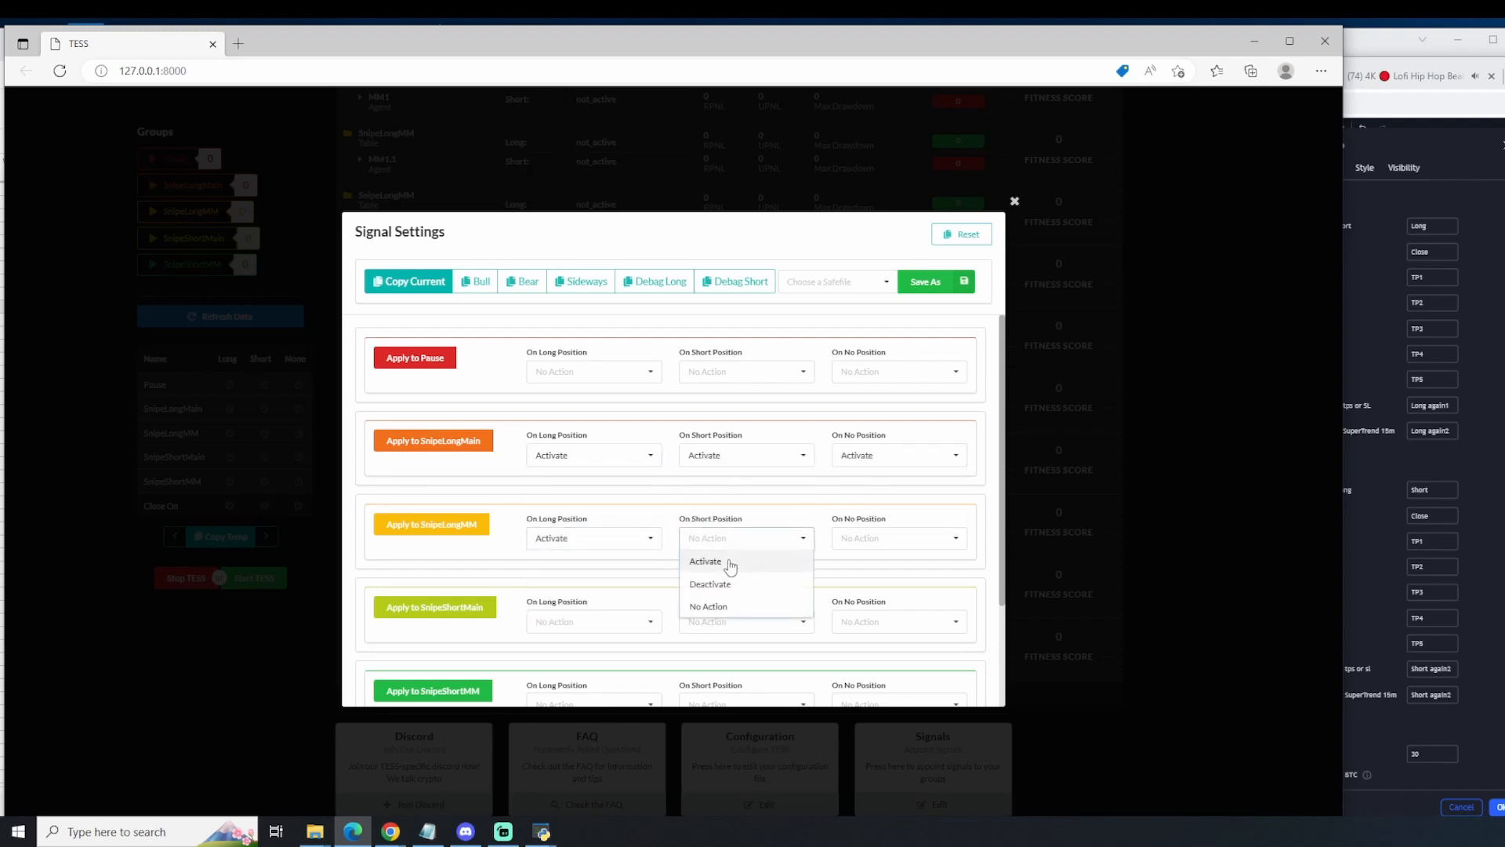
left_click(727, 561)
left_click(876, 542)
left_click(867, 563)
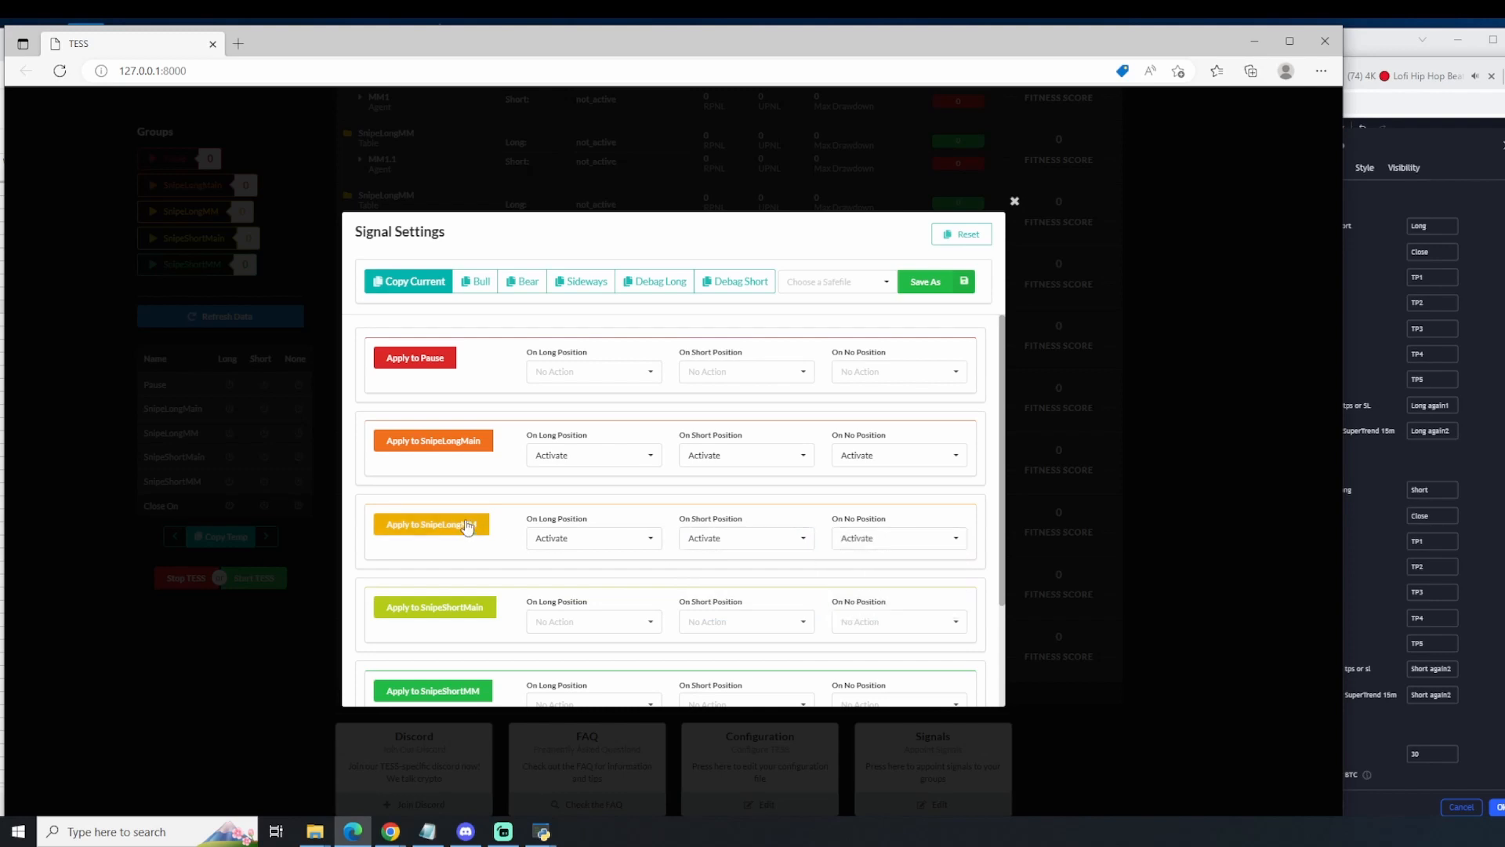
left_click(457, 446)
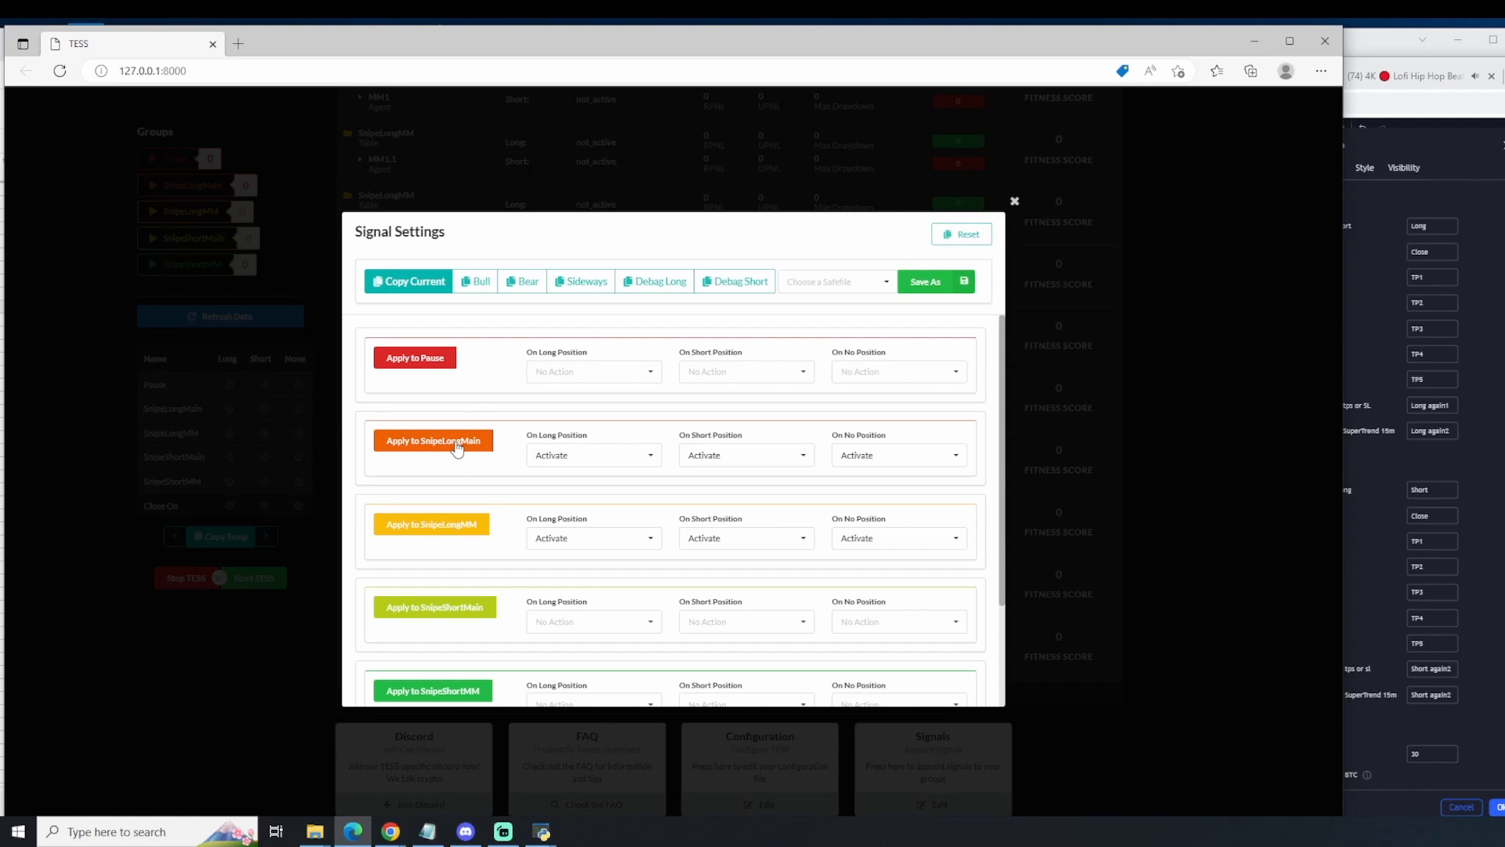
Step: Set SnipeShortMain to Deactivate on long position, on short position and on no position
scroll(457, 556, "down", 1)
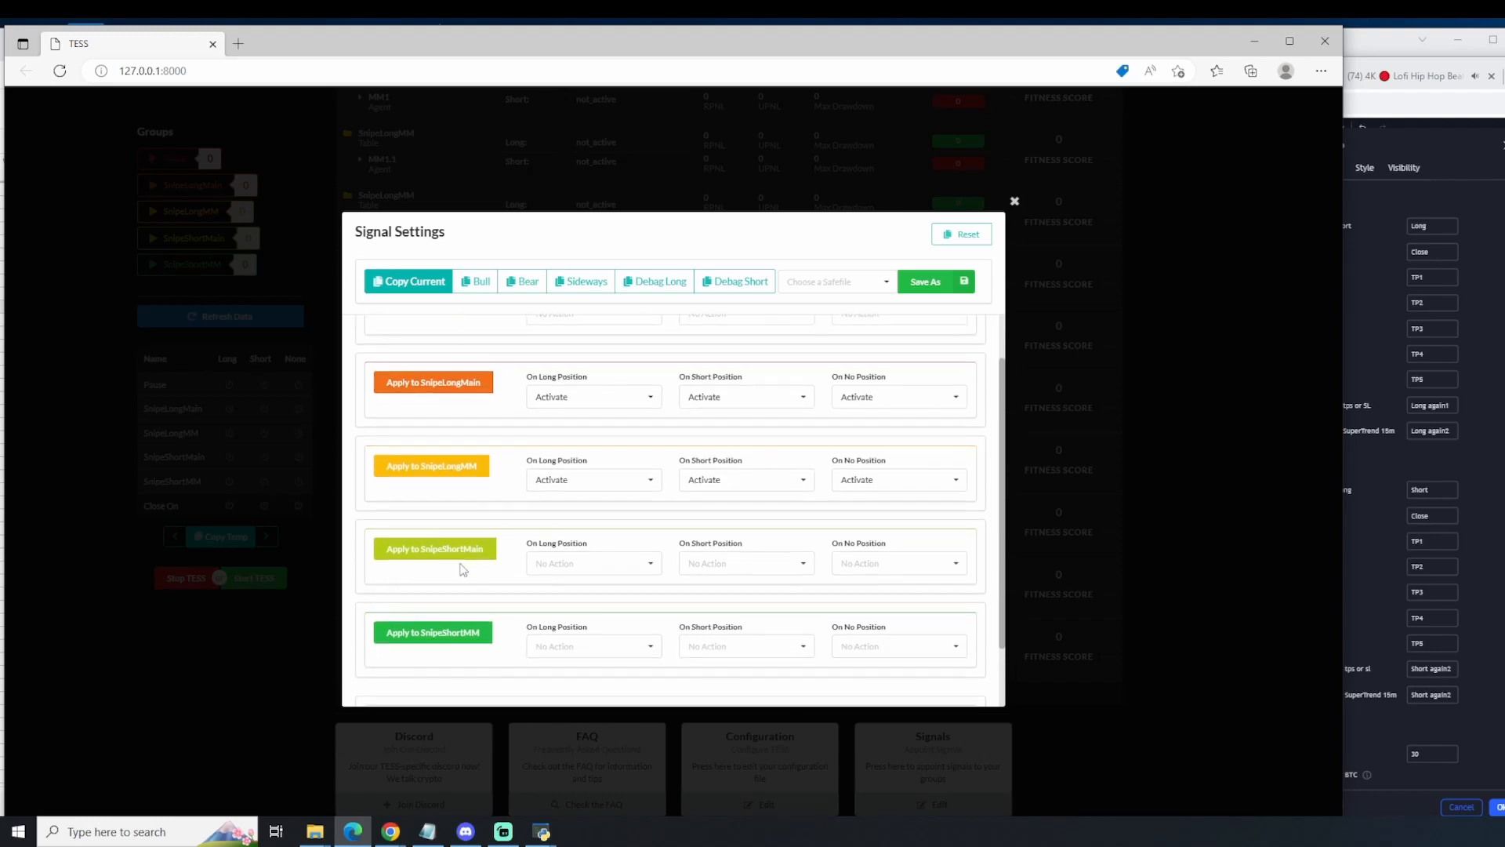
left_click(565, 562)
left_click(578, 614)
left_click(733, 562)
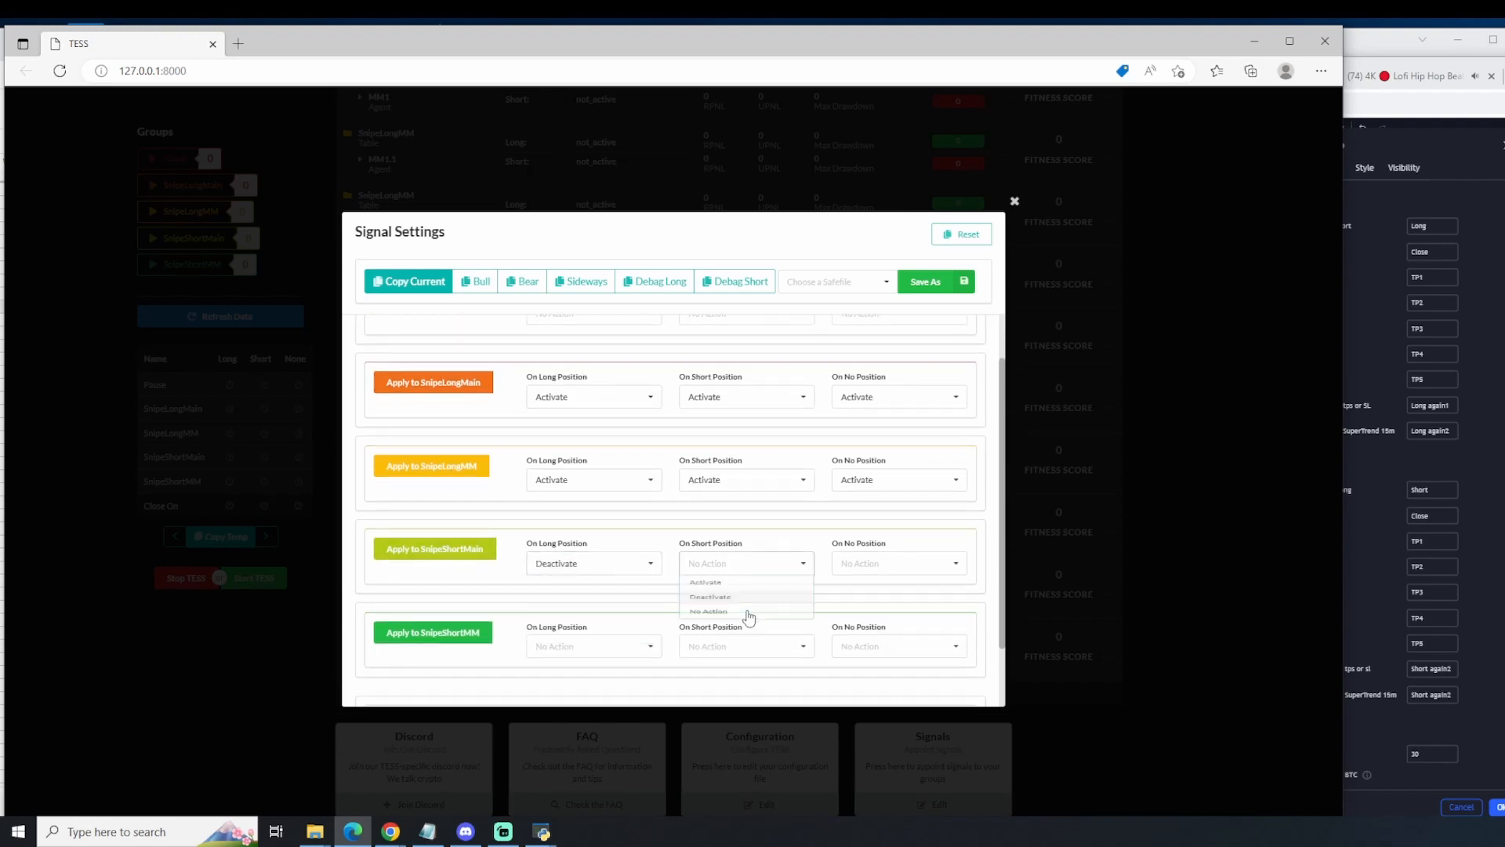
left_click(750, 612)
left_click(894, 562)
left_click(863, 601)
Step: Set SnipeShortMM to Deactivate on no position, on short position and on long position
left_click(878, 647)
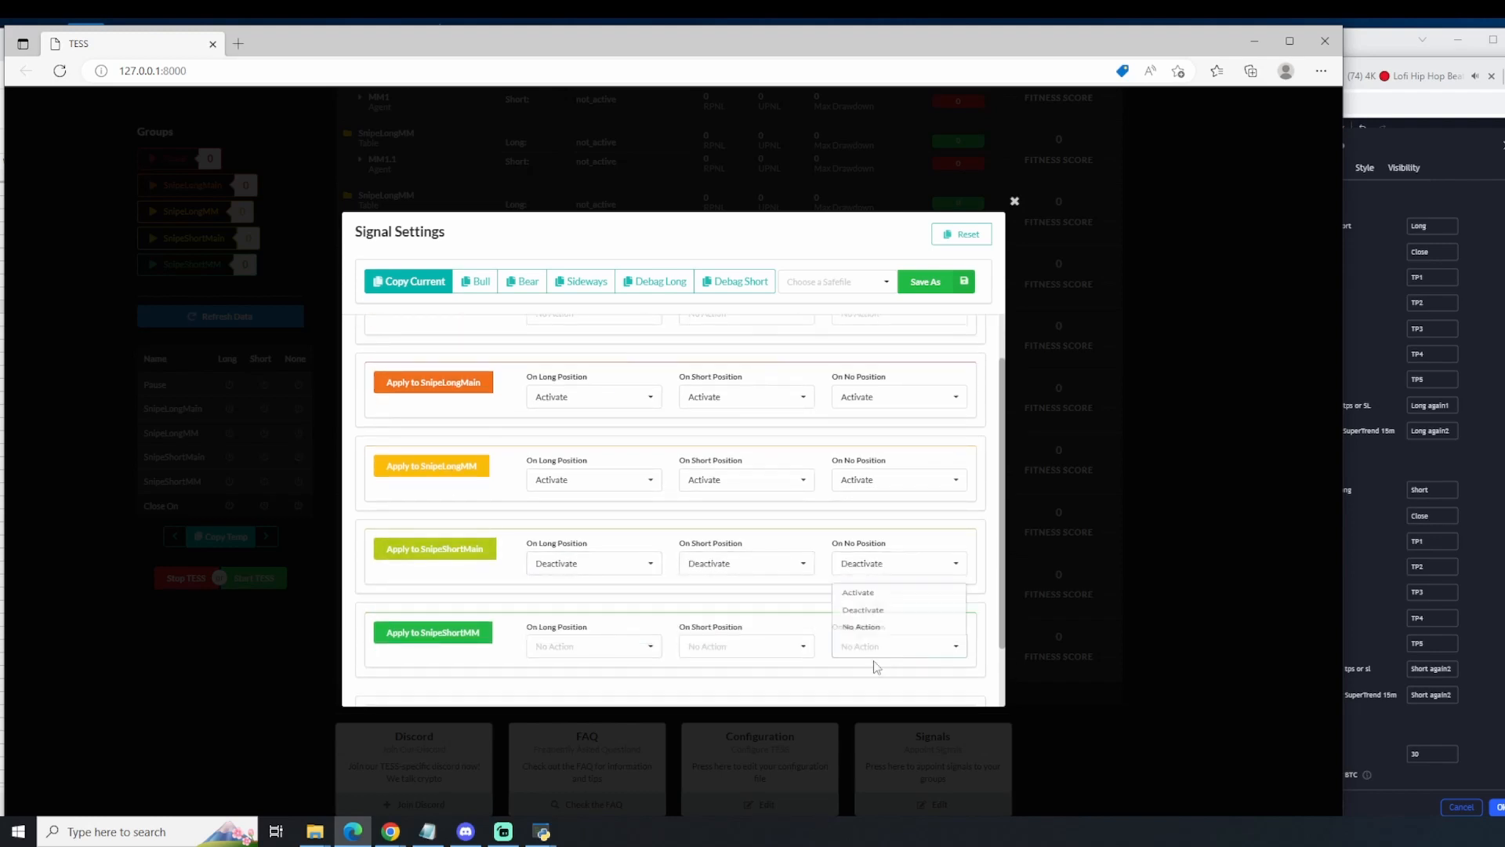
left_click(869, 611)
left_click(732, 646)
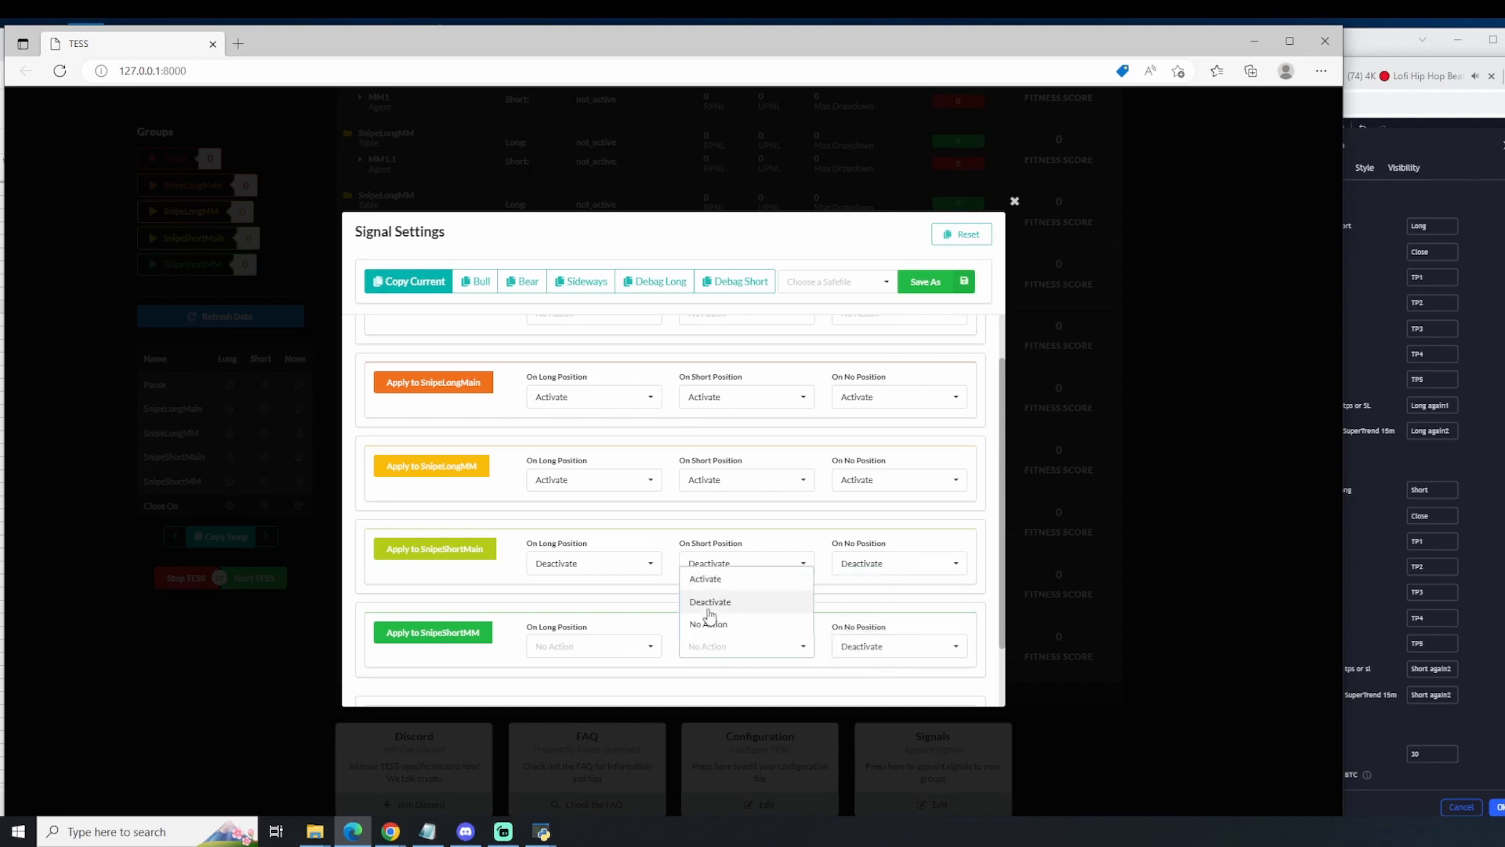
left_click(706, 601)
left_click(595, 645)
left_click(572, 607)
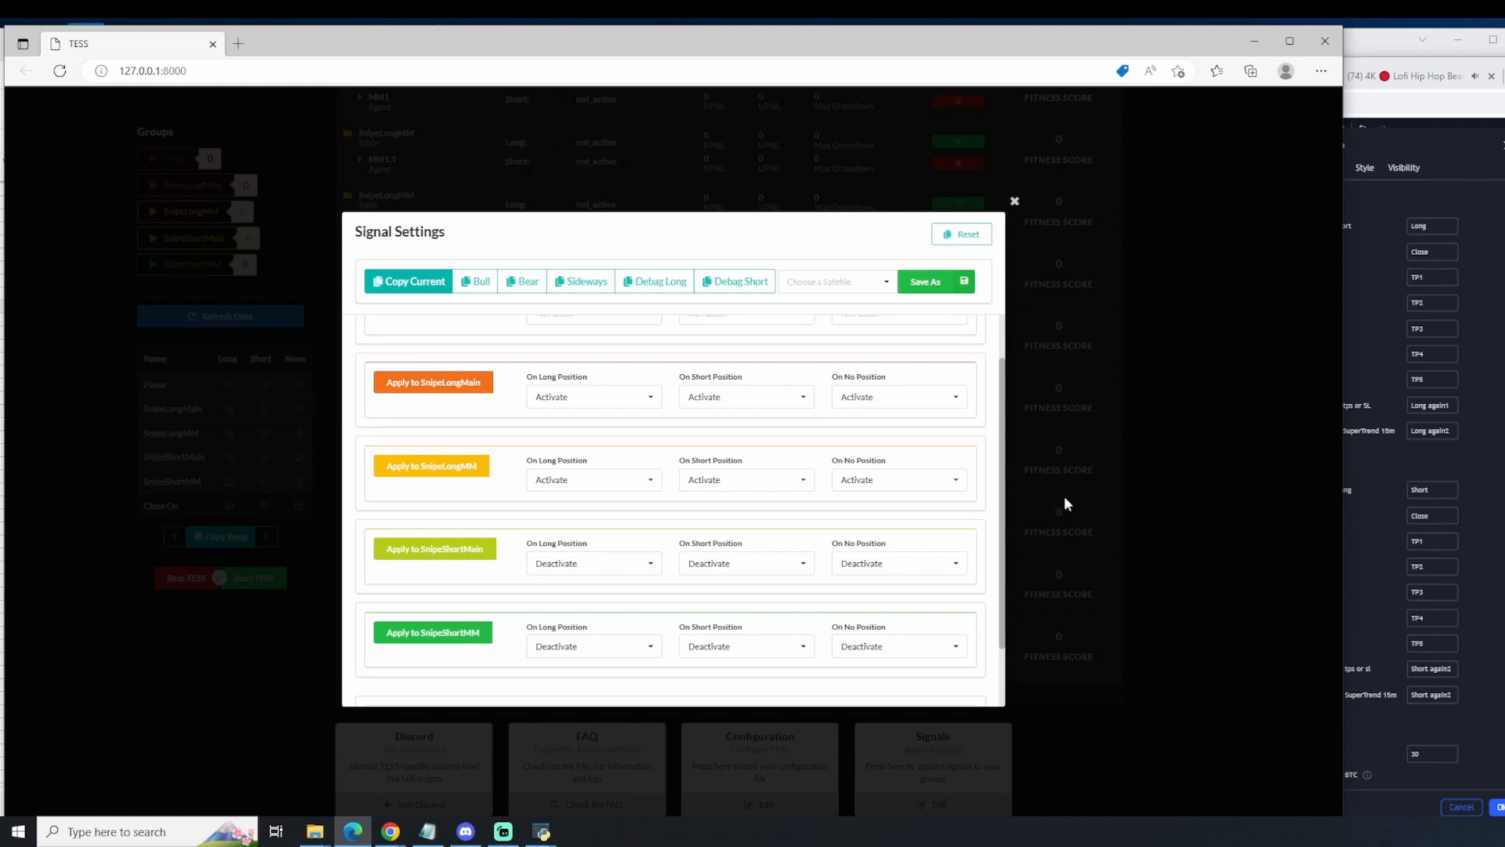
Step: Check newGenesisAlgo's Open Long/Close AllShort comment in TradingView and return to the close settings in TESS's Signal Settings
right_click(1367, 310)
left_click(1328, 223)
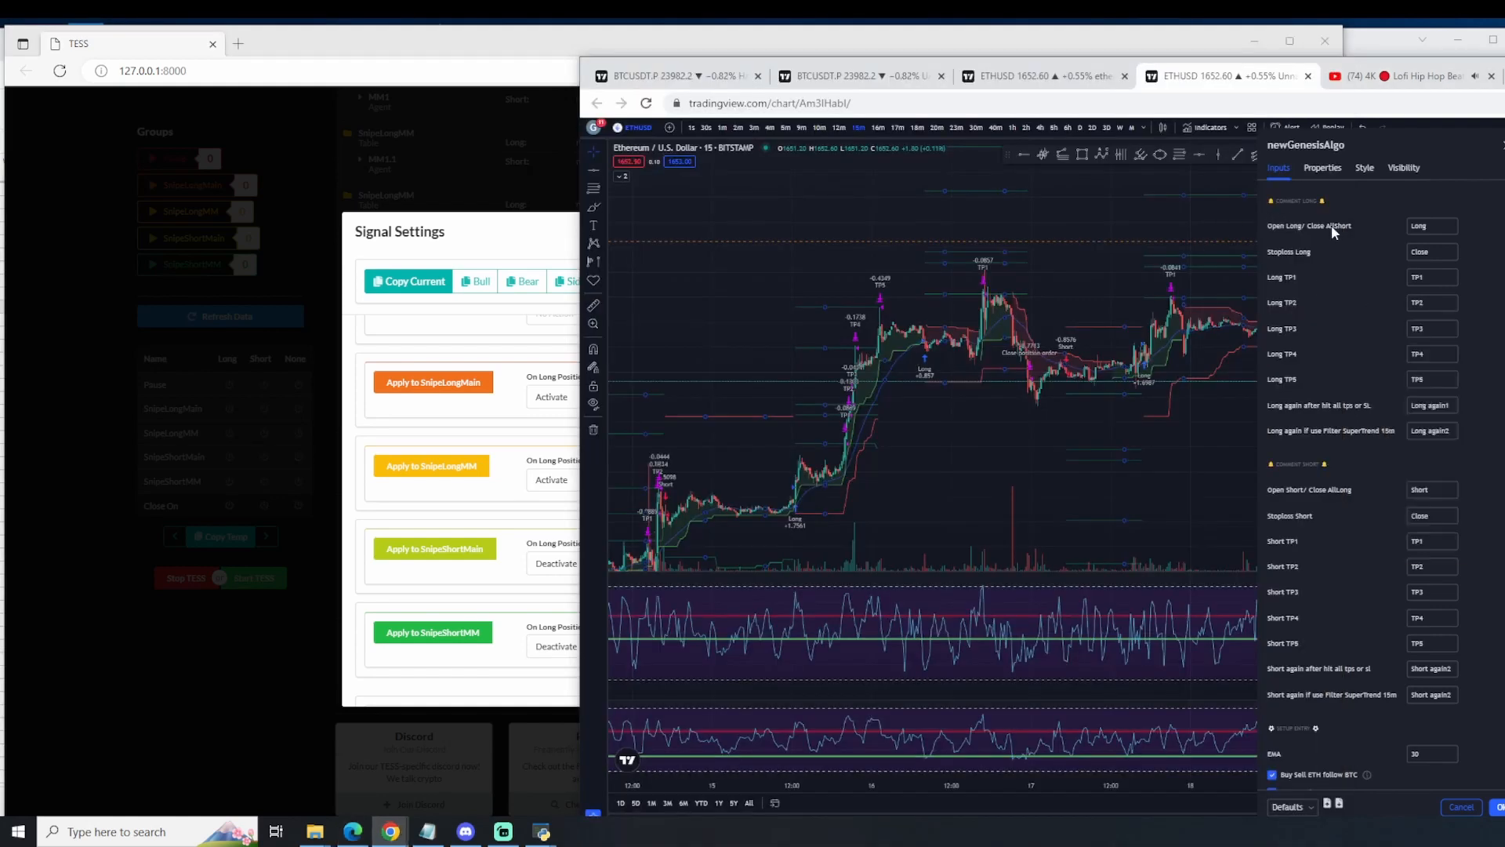
left_click(506, 553)
scroll(580, 580, "down", 2)
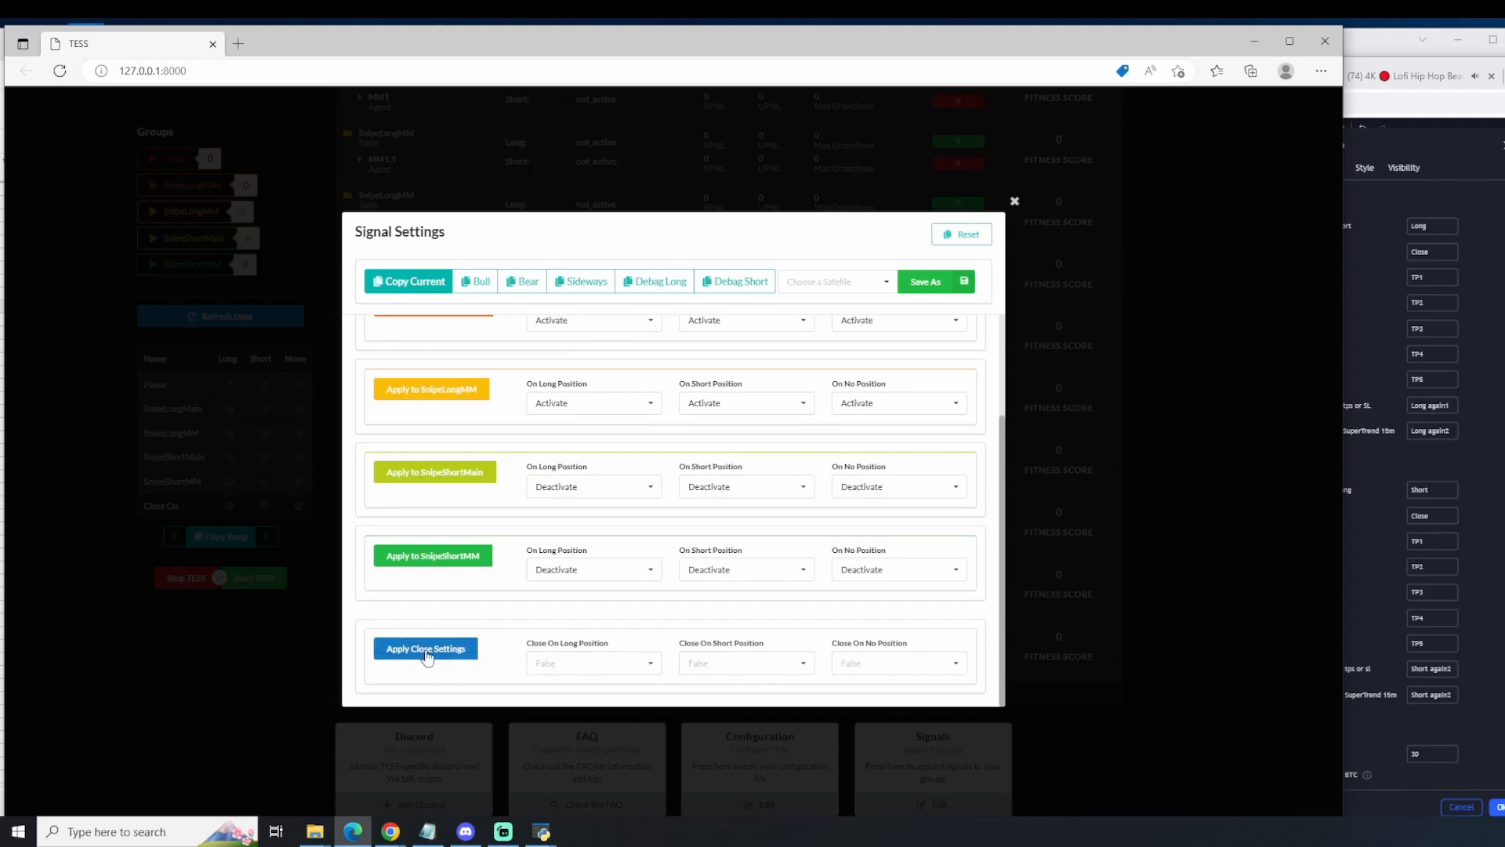
Step: Set Close On Short Position to True in the close settings
left_click(714, 664)
left_click(707, 624)
scroll(900, 528, "up", 3)
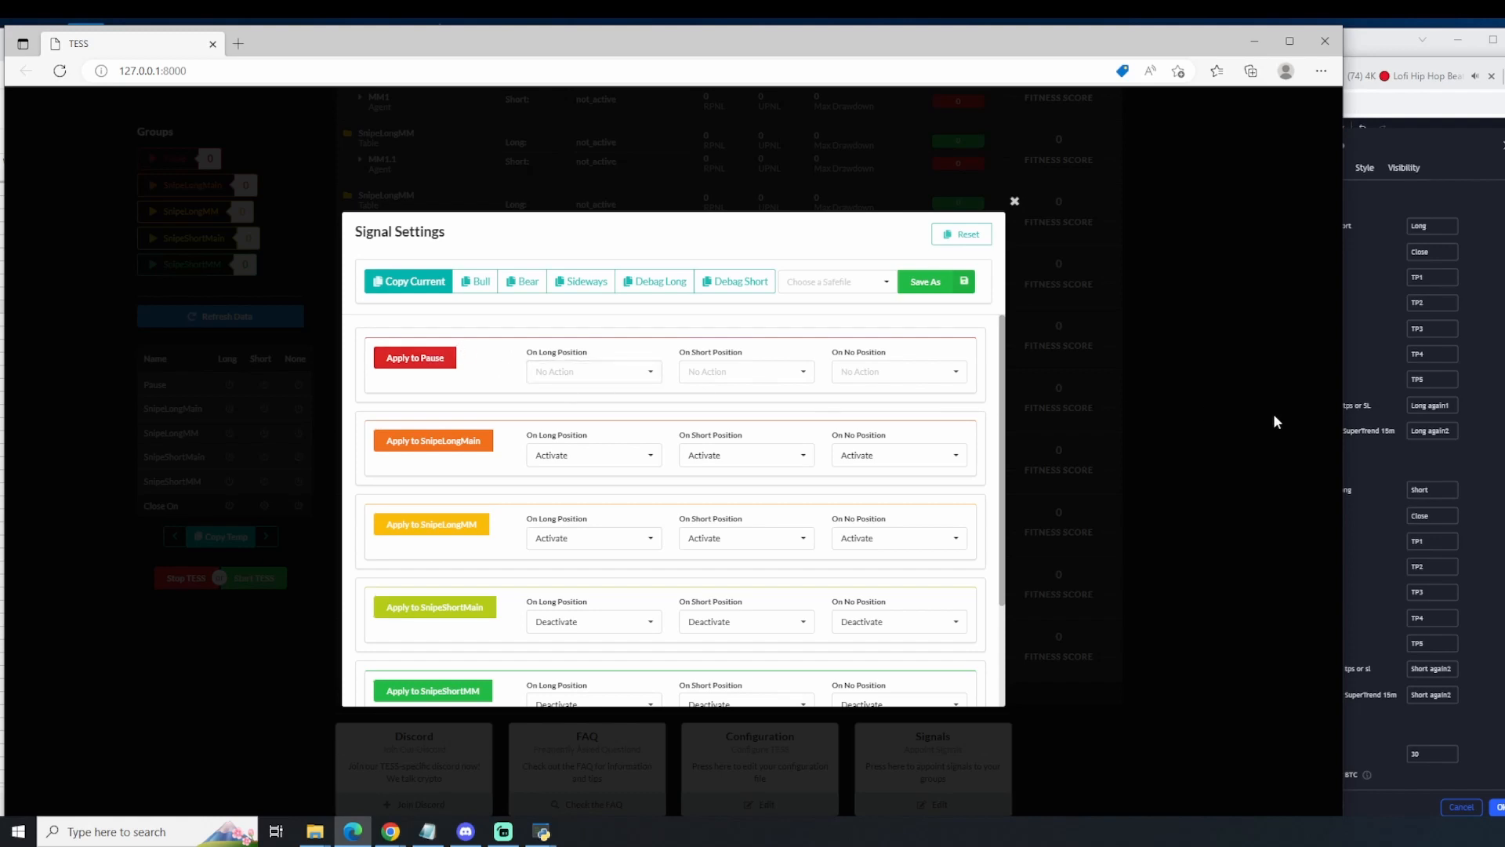
Step: Review the Comment Long and Comment Short entries of newGenesisAlgo in TradingView, and return to TESS's Signal Settings
right_click(1383, 378)
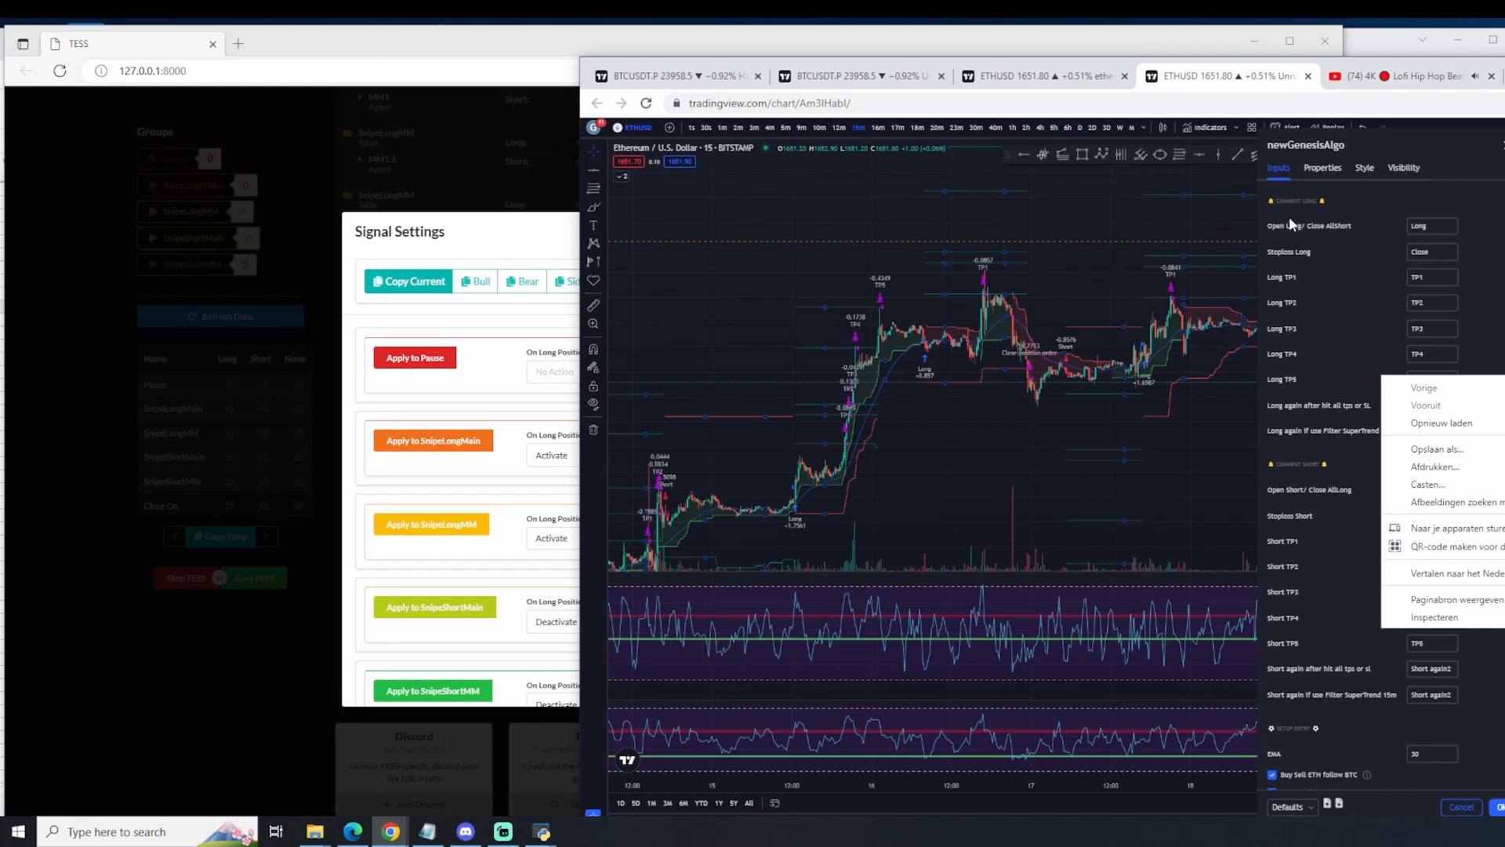
left_click(1309, 691)
scroll(1310, 691, "down", 1)
scroll(1310, 689, "up", 1)
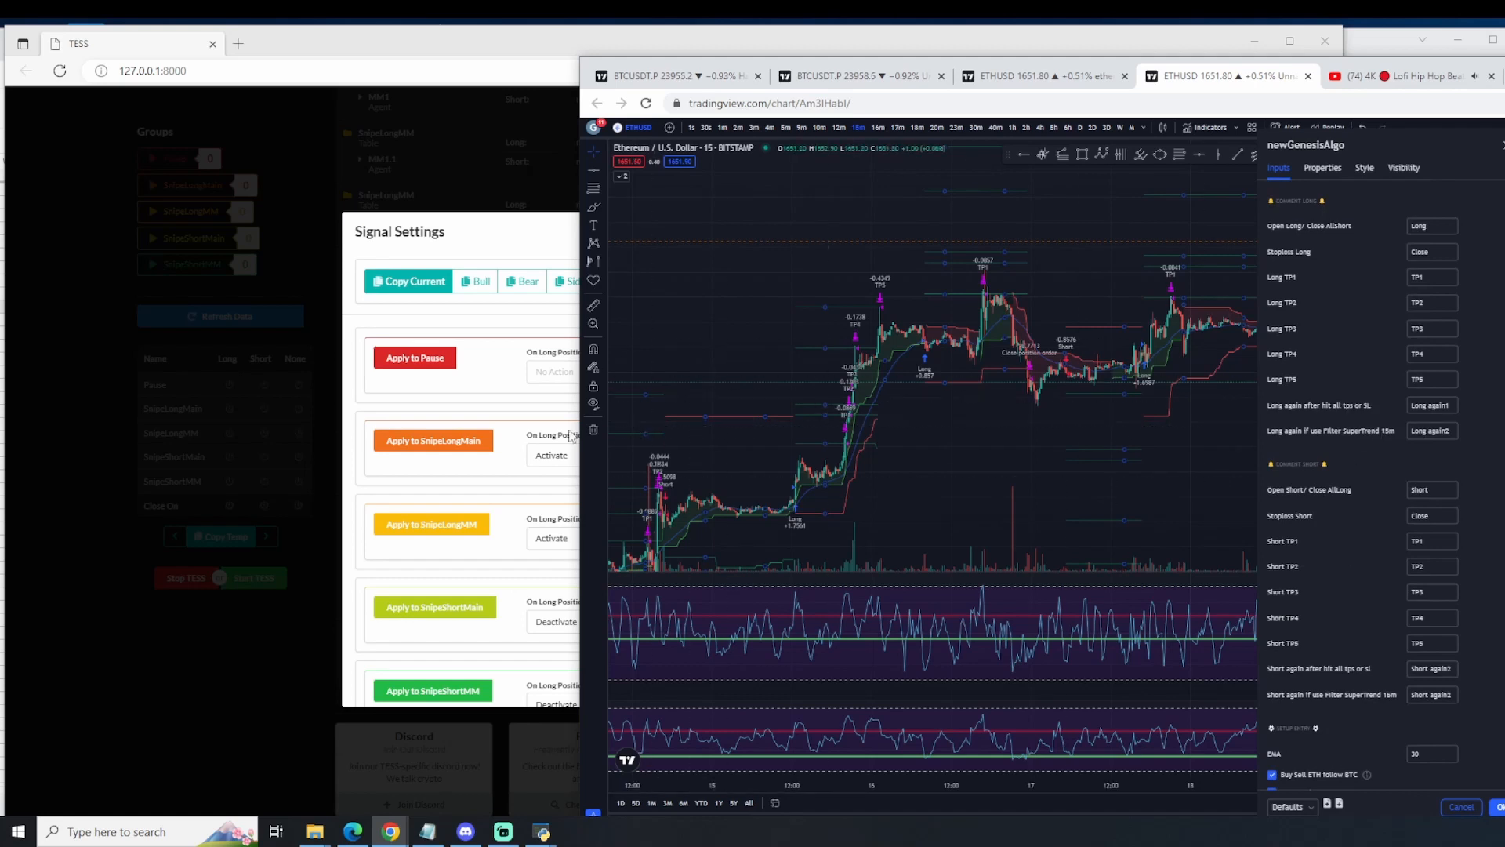
left_click(530, 381)
Step: Set Pause to Deactivate on long, short and no position, and copy the current signal settings
left_click(602, 371)
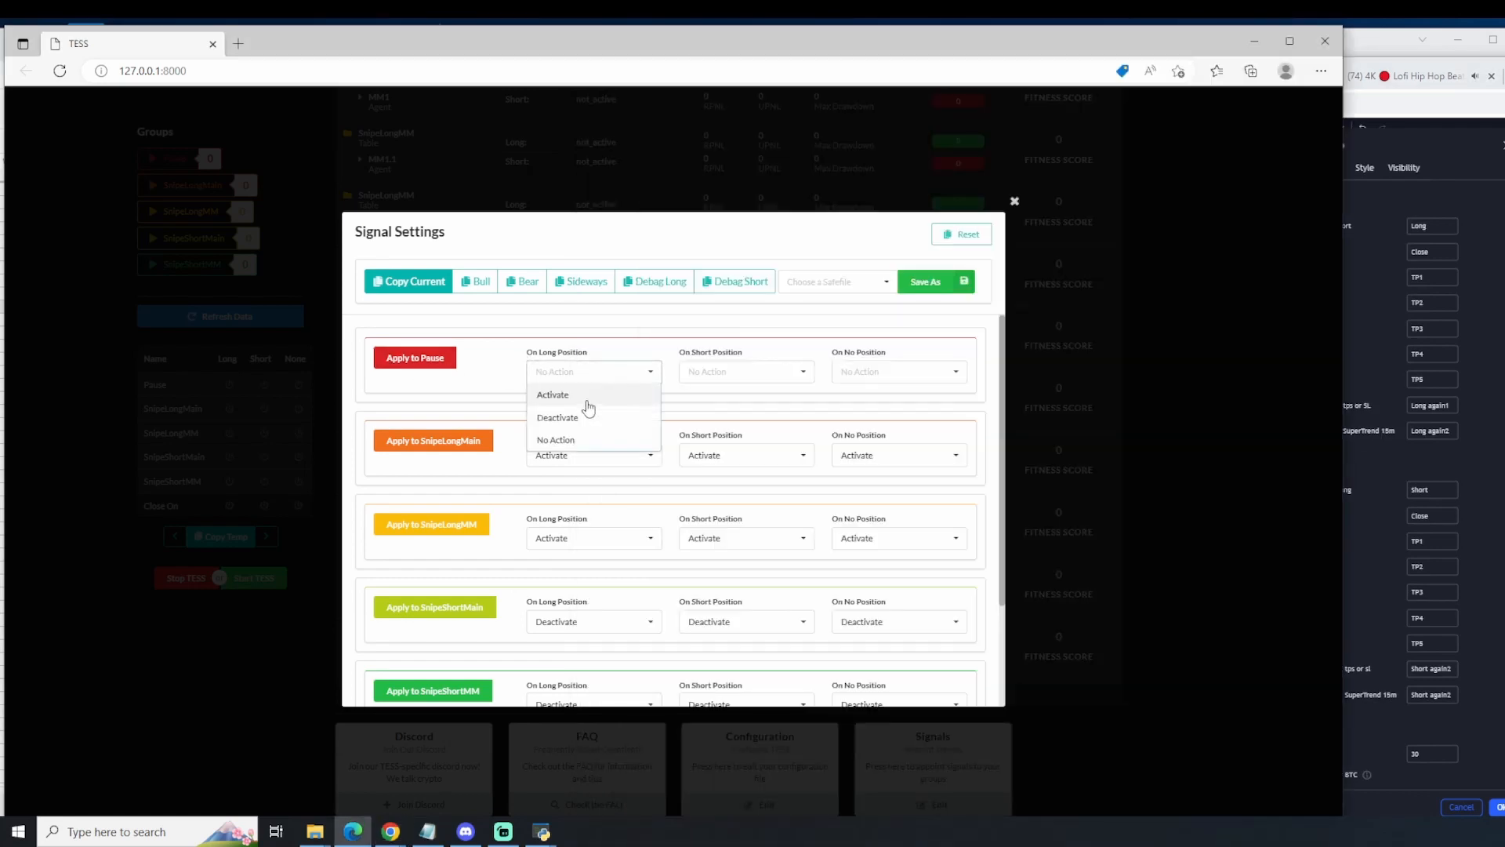
left_click(586, 419)
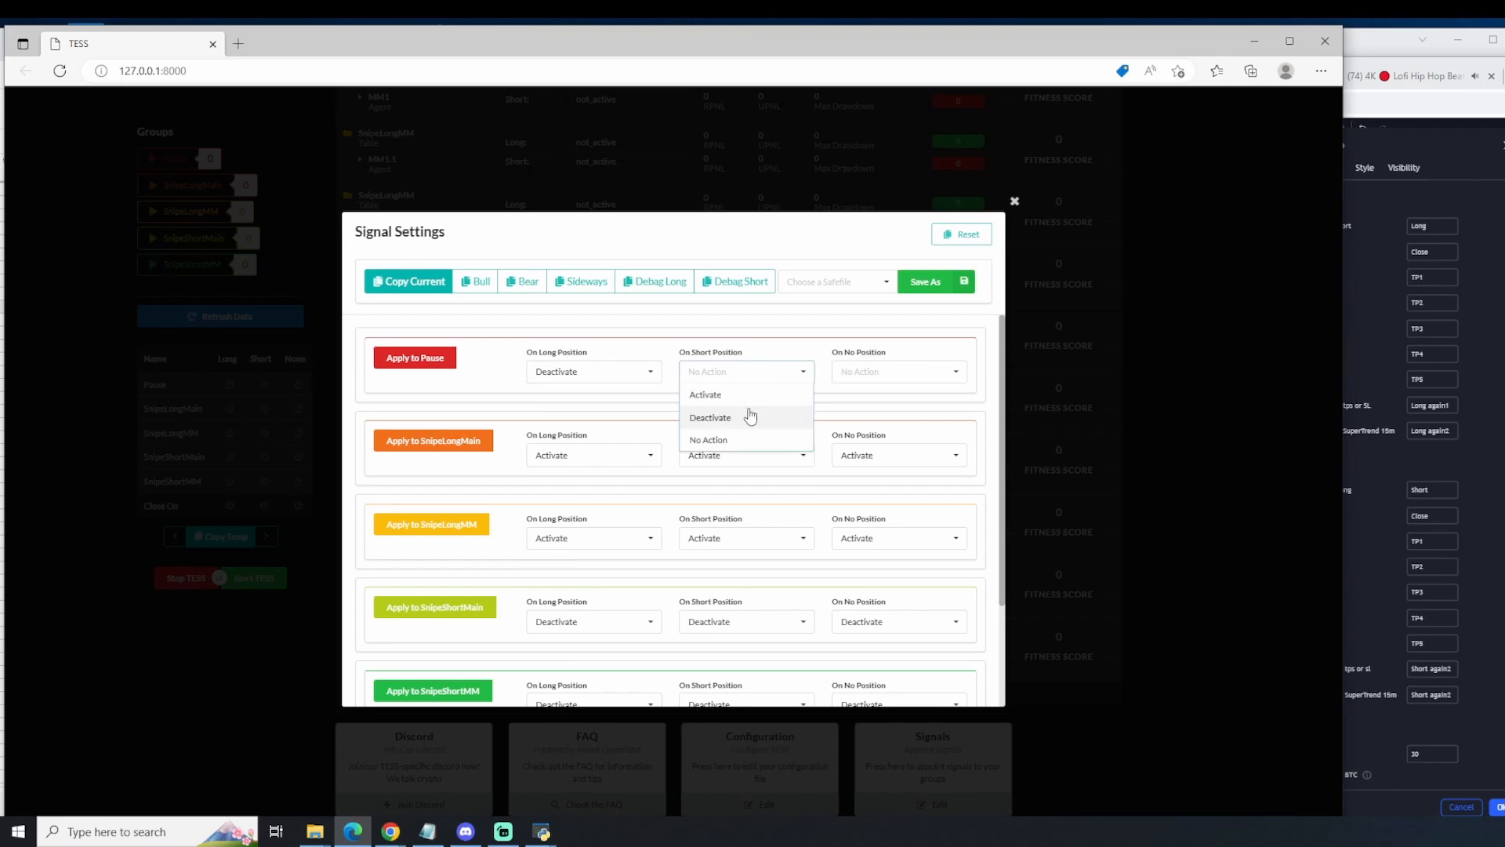
left_click(751, 406)
left_click(900, 371)
left_click(870, 406)
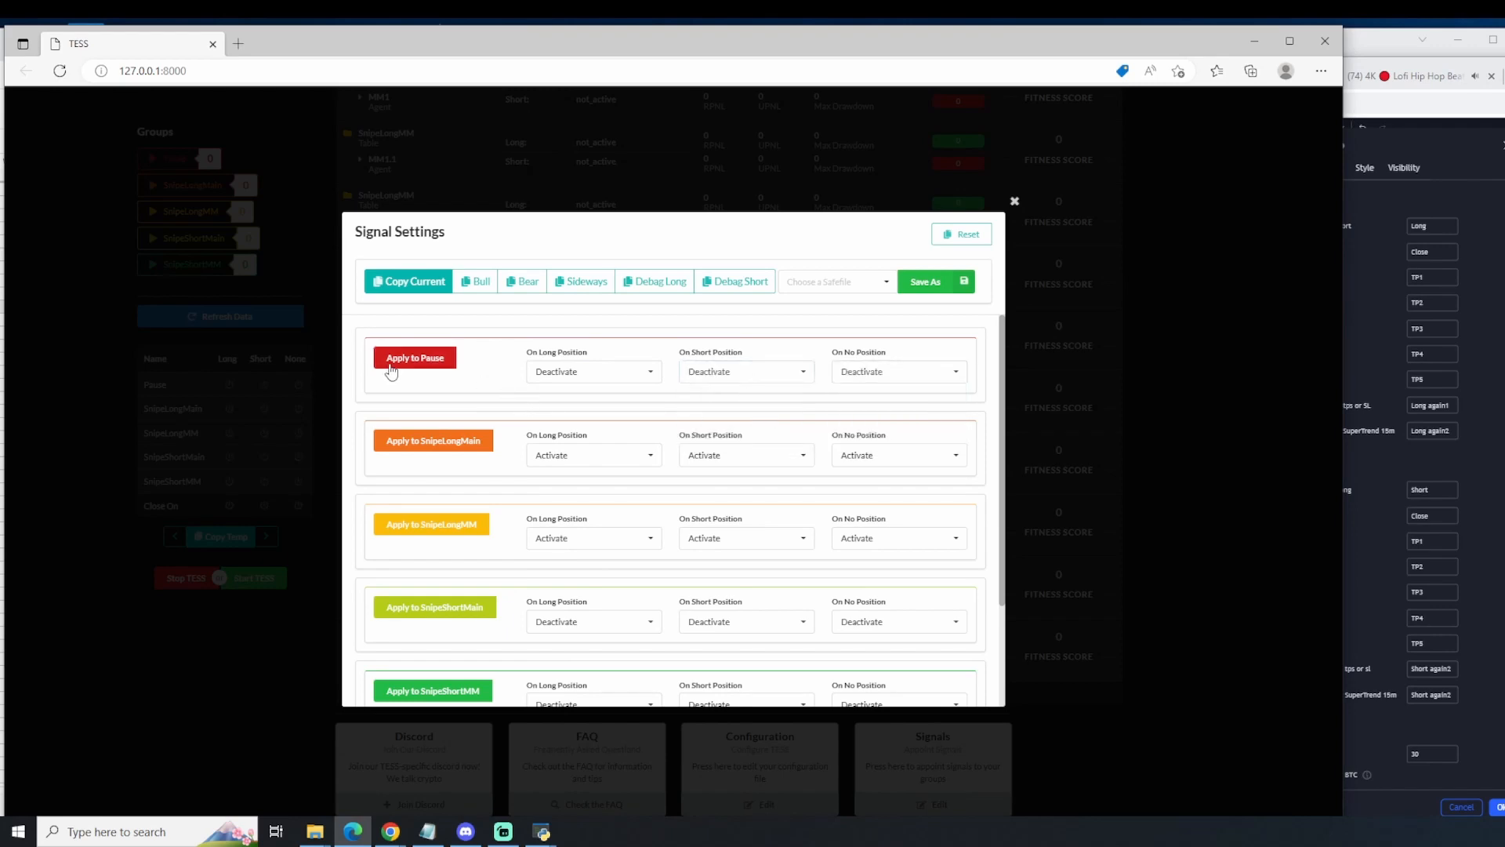
left_click(395, 285)
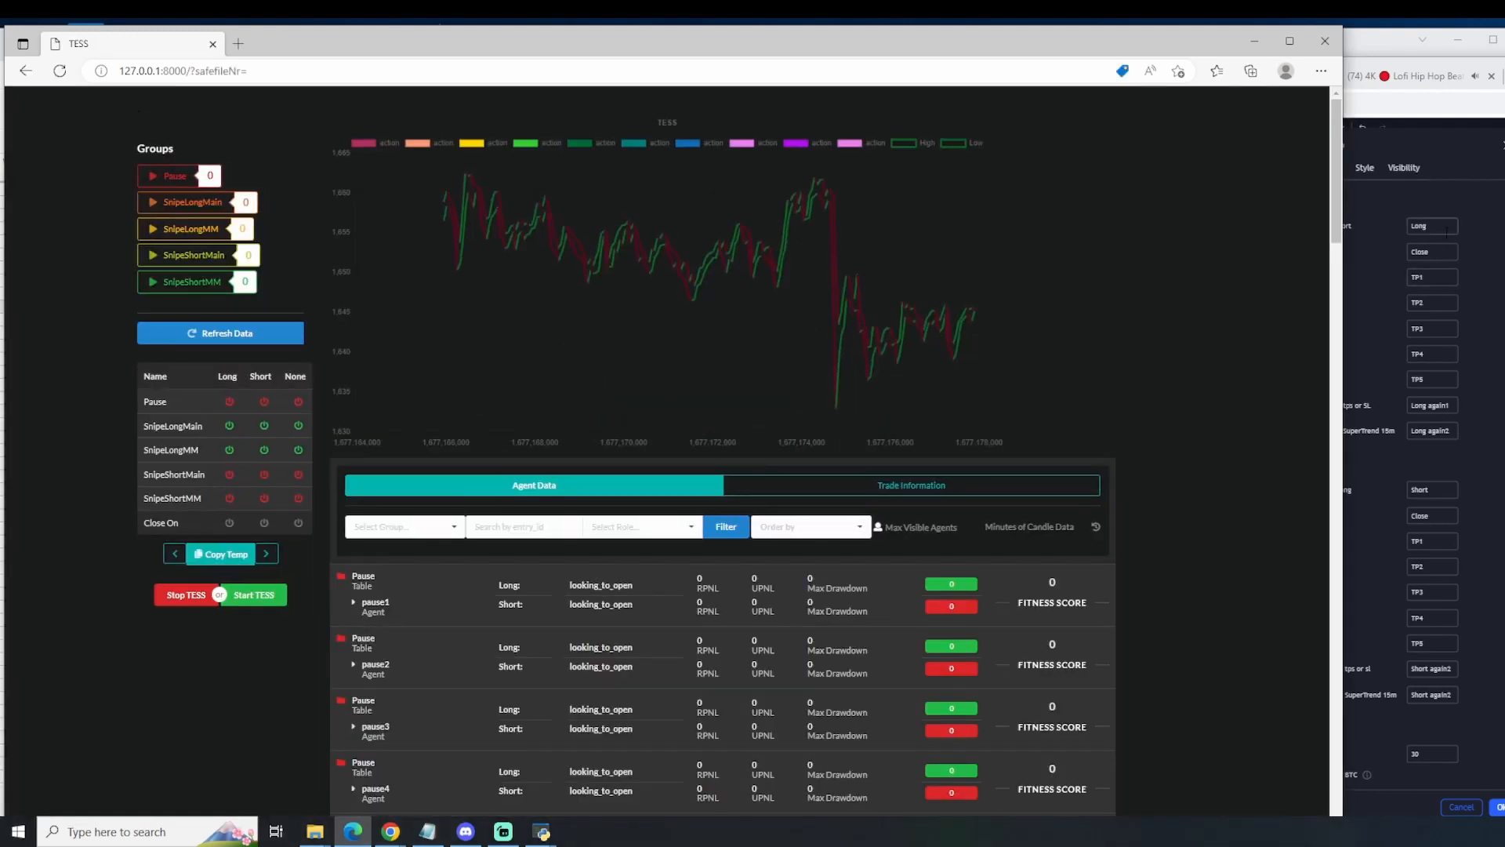
Step: Switch to TradingView and paste the copied signal message, including its key, into newGenesisAlgo's Open Long/Close AllShort comment
key("alt+Tab")
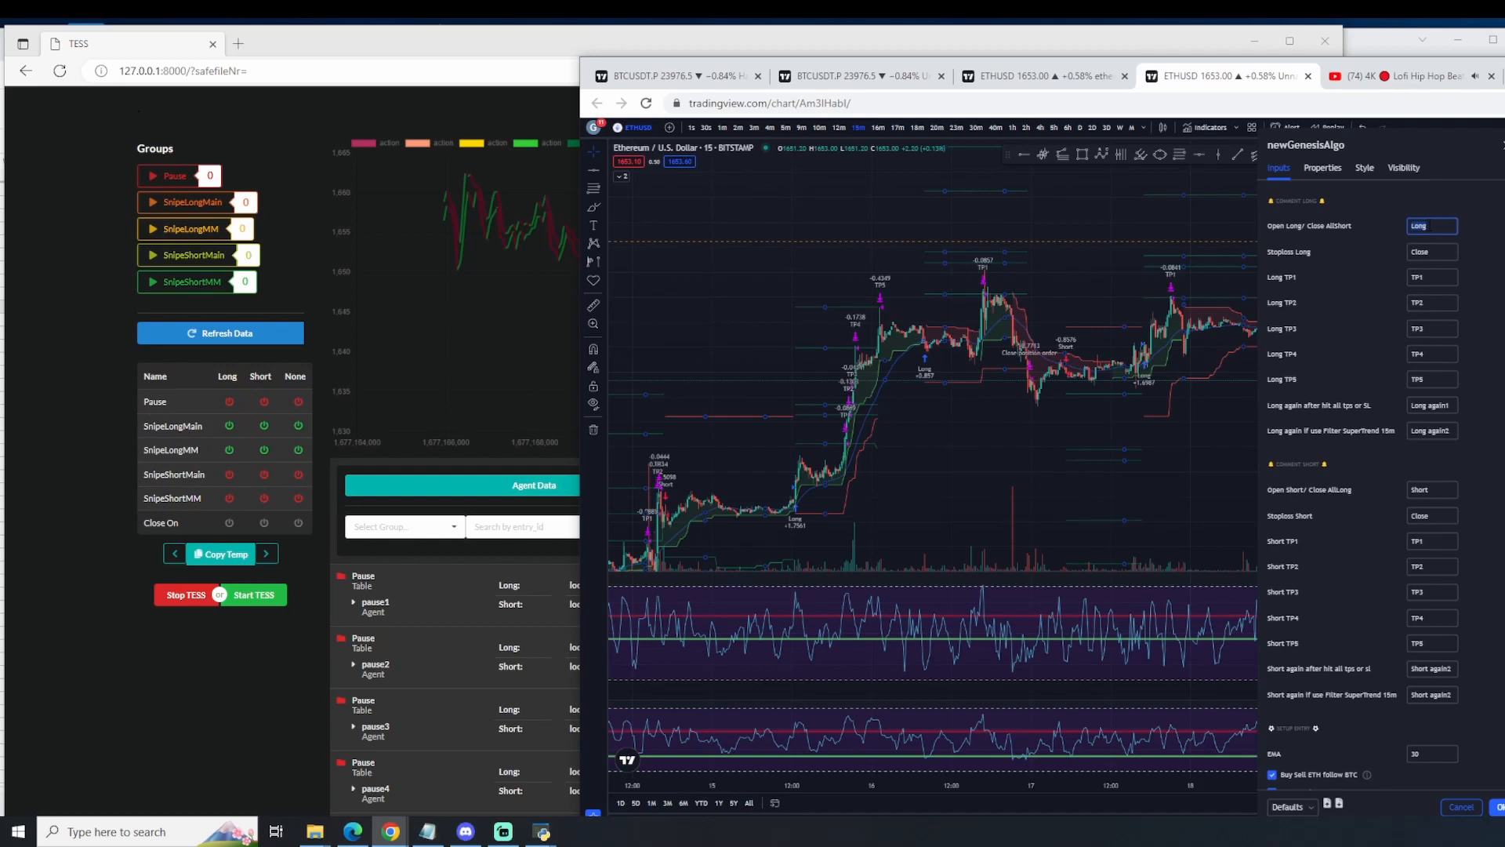
key("ctrl+v")
left_click(1449, 226)
key("ctrl+a")
Step: Open a blank WordPad document and paste the copied signal message, including its key, into it
left_click(190, 839)
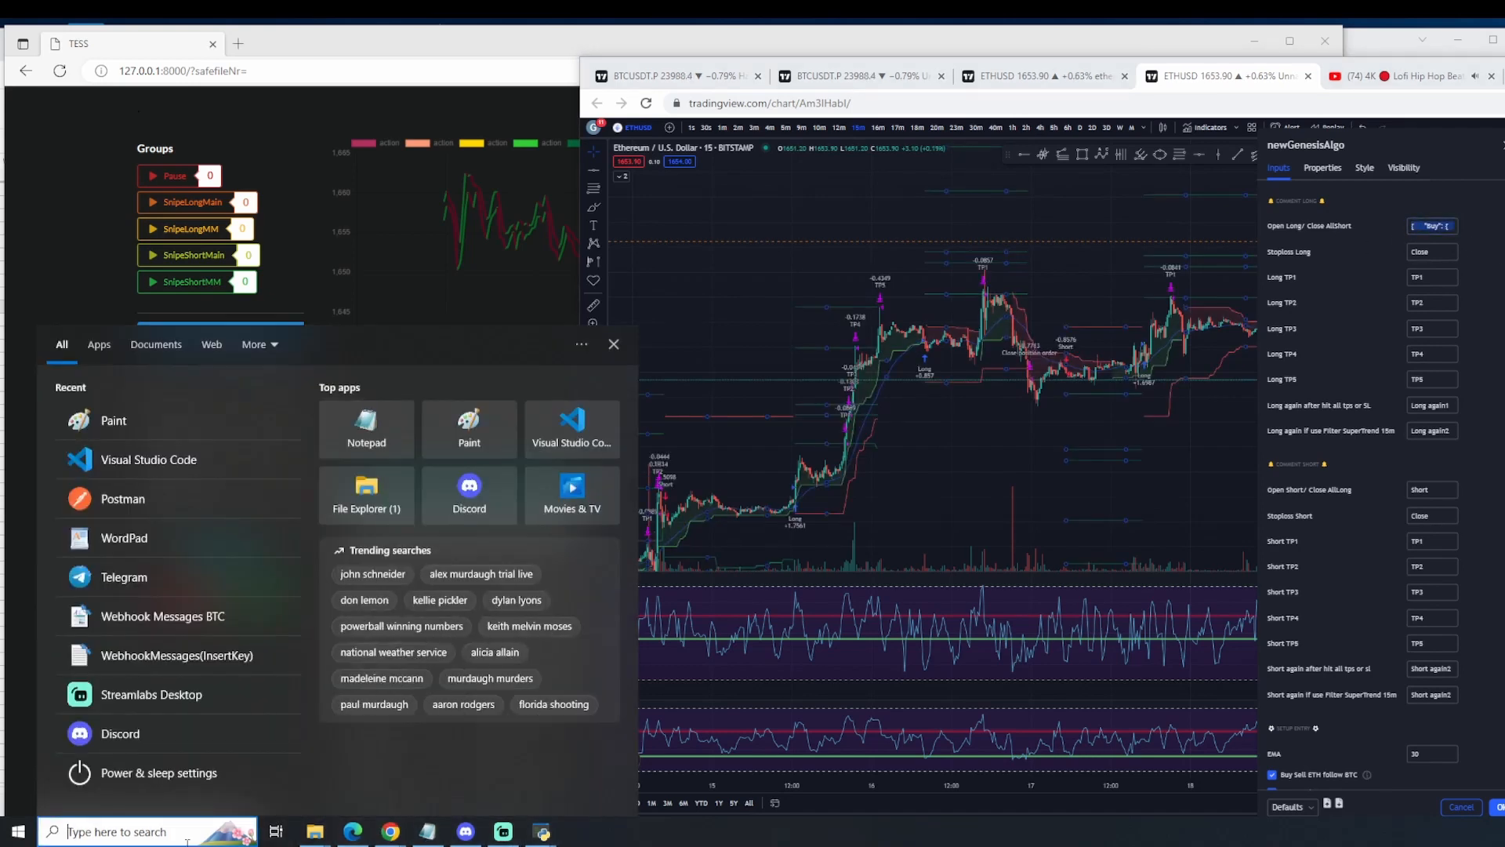
type("wor")
key("Return")
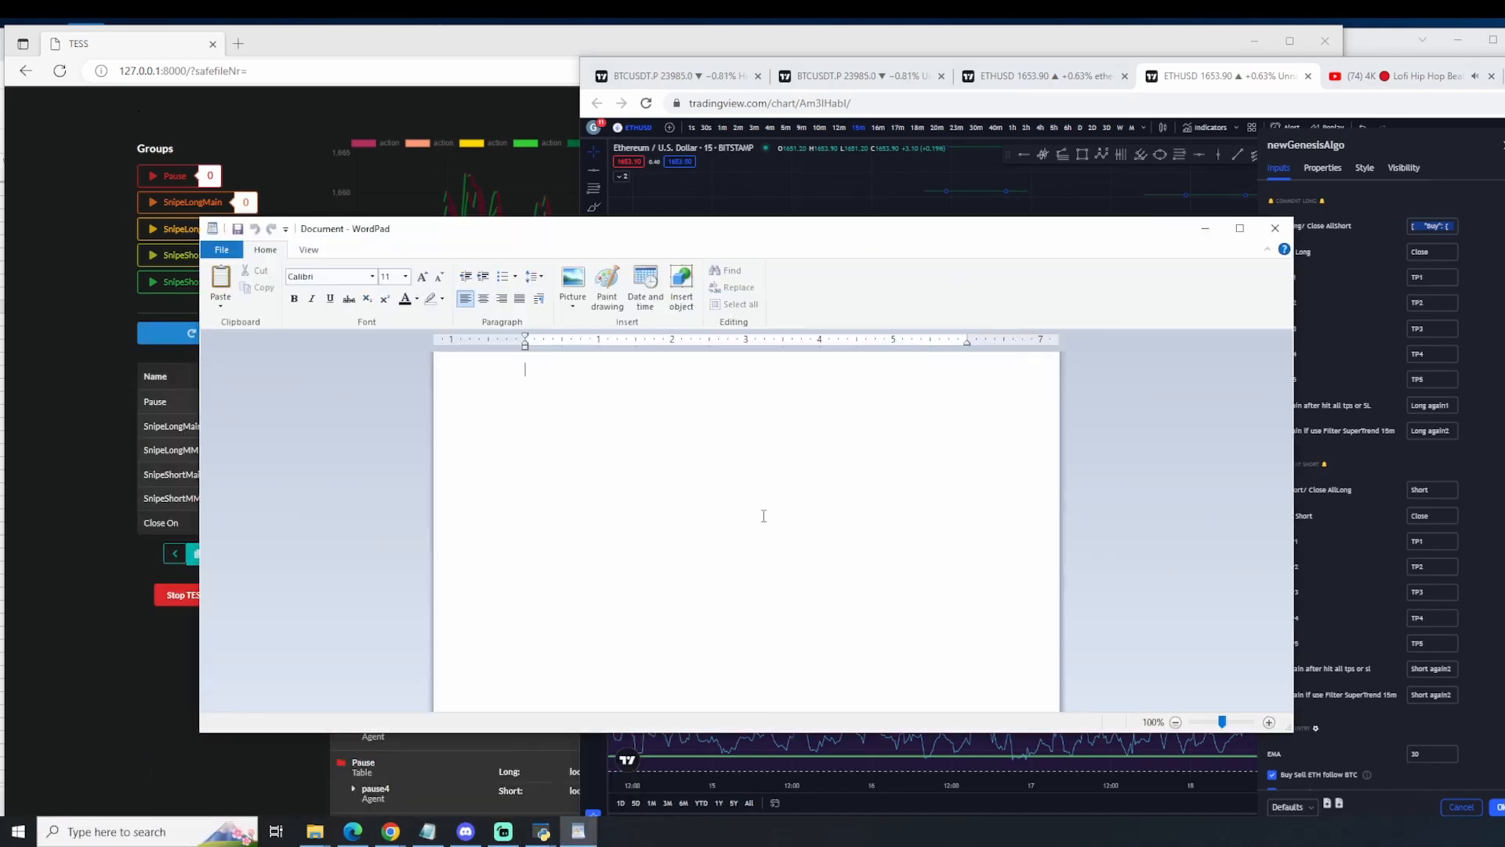
key("ctrl+v")
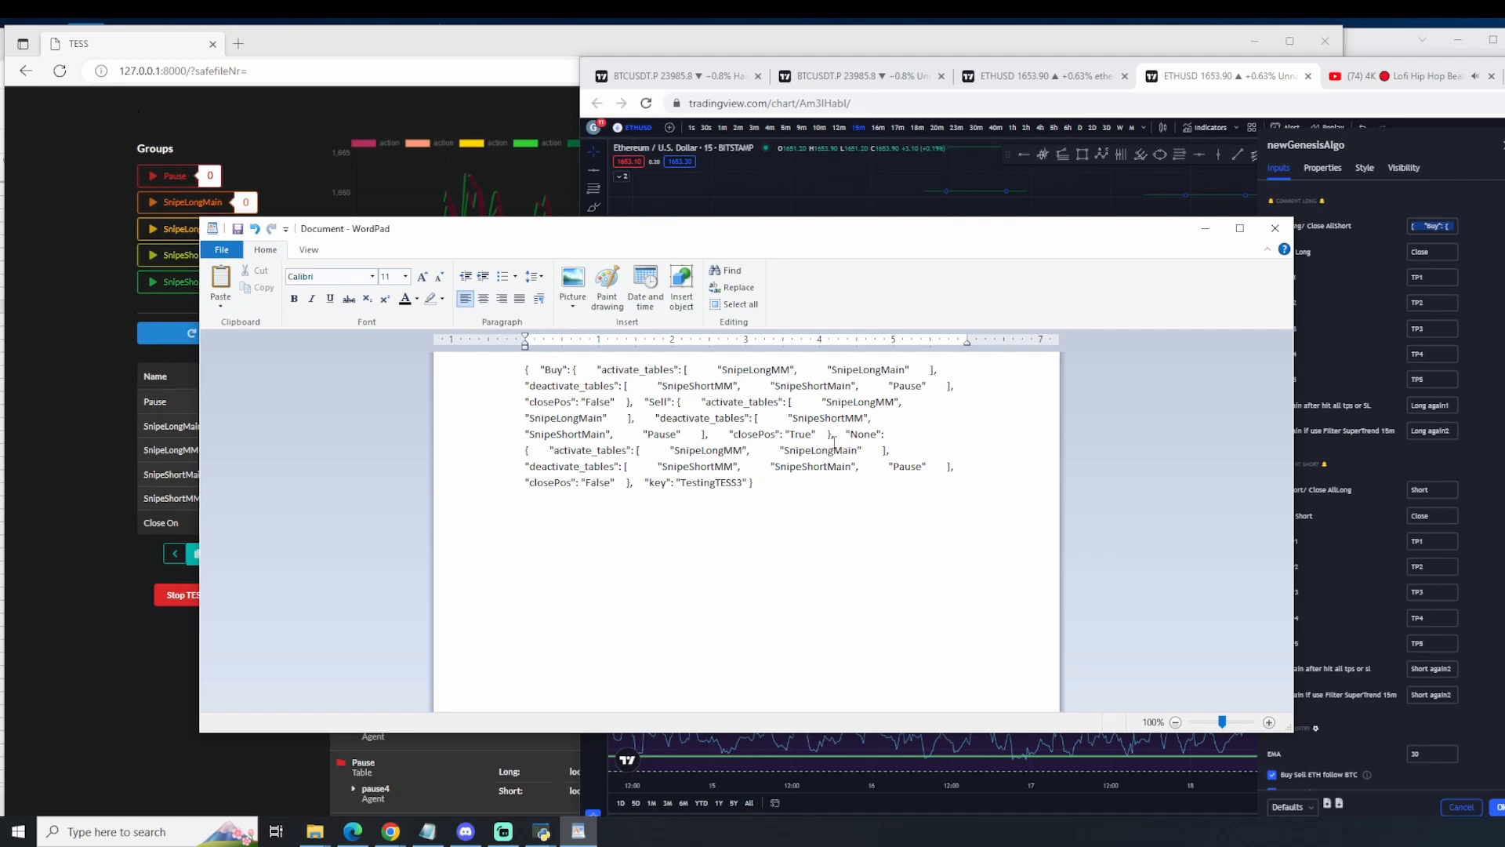
Step: Split the pasted message into separate paragraphs starting at "Sell" and "None"
left_click(646, 402)
key("Return")
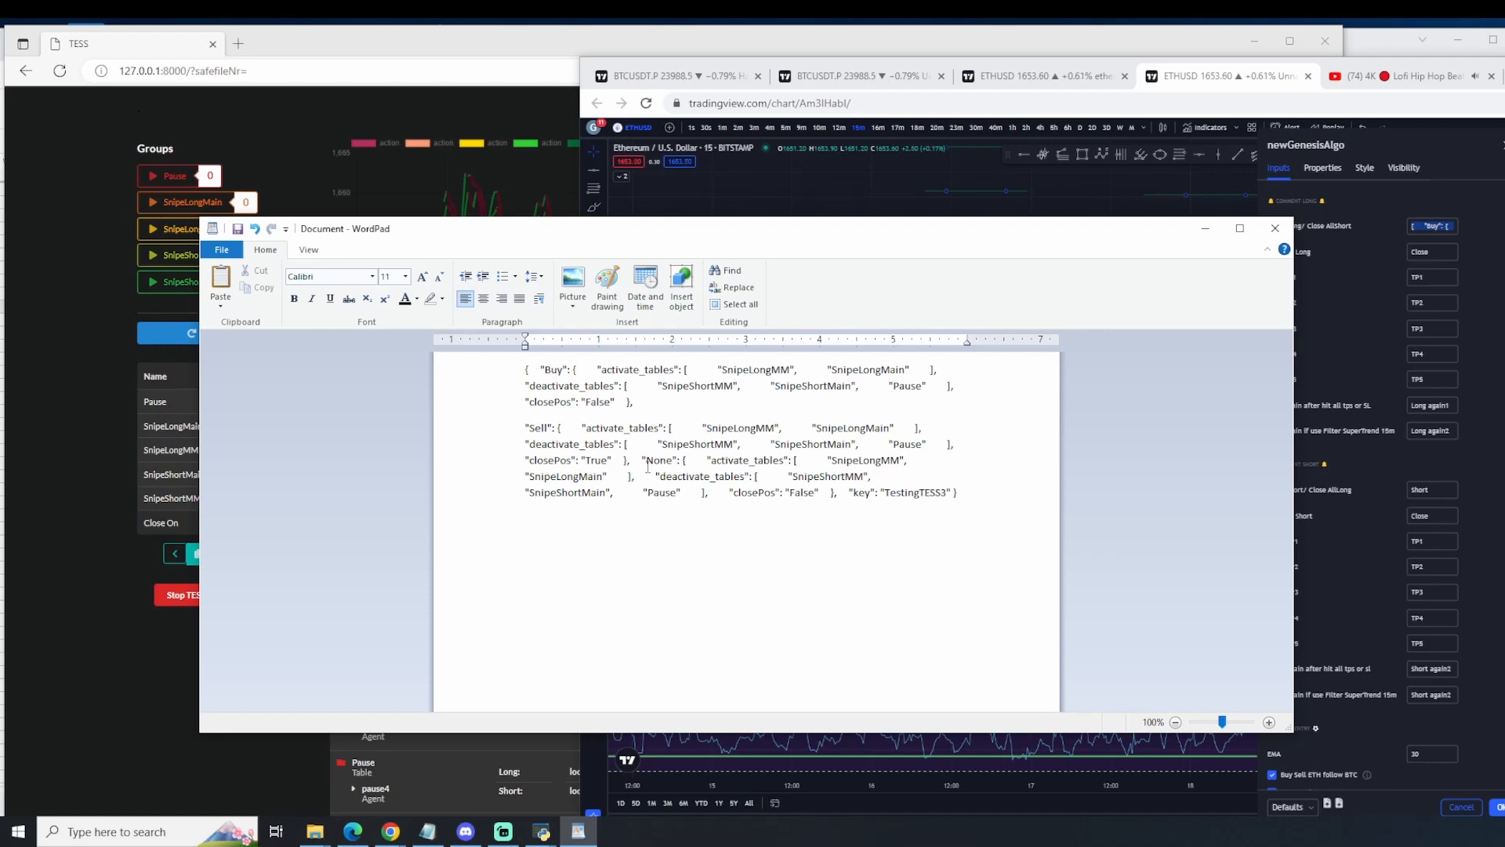
key("Return")
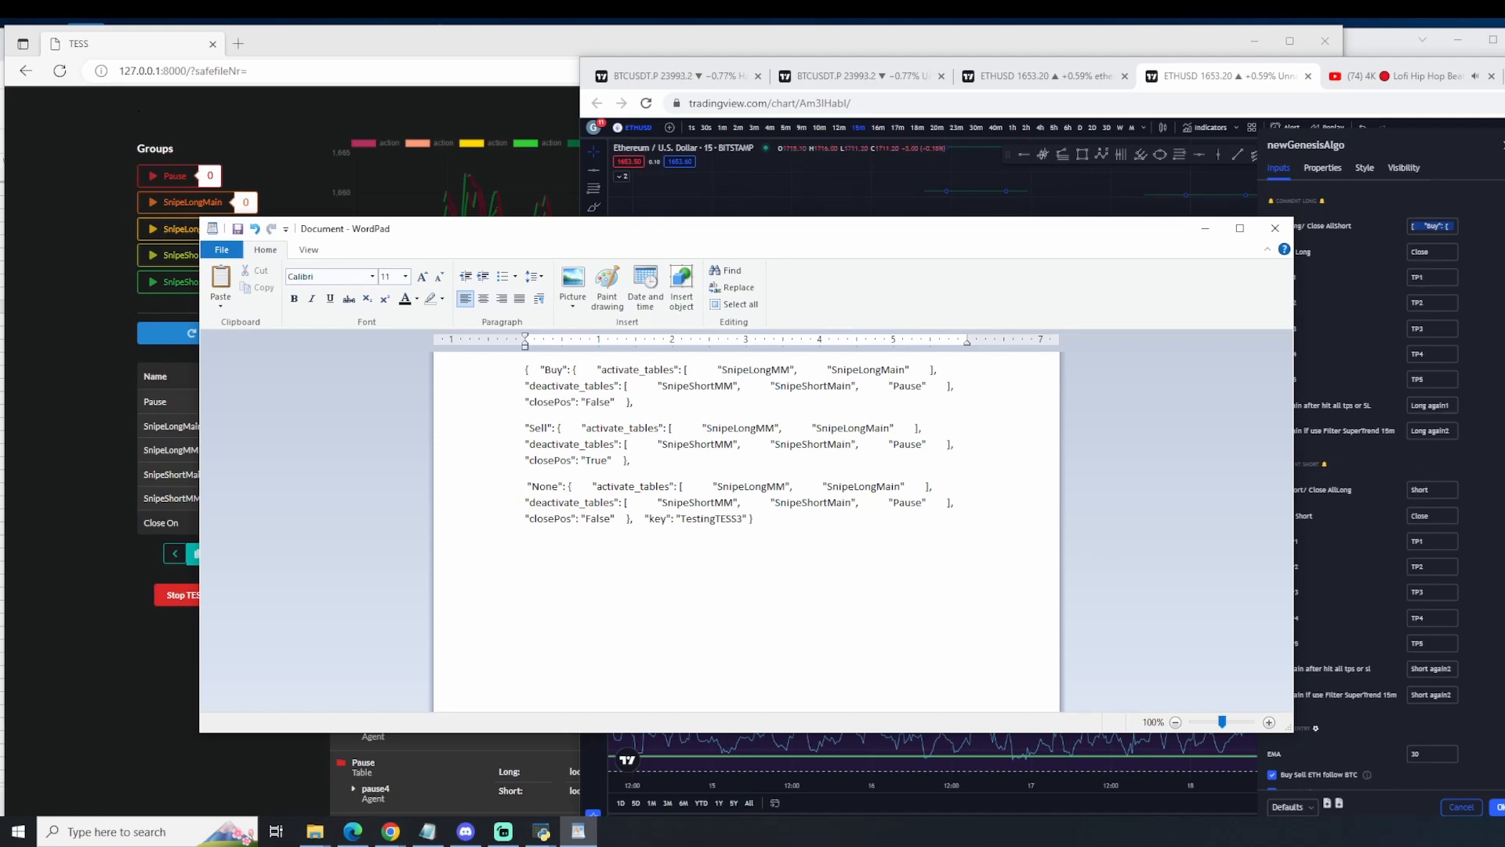
Step: Examine the message's "Buy" section in WordPad, including its activated tables, deactivated tables and closePos value
left_click(1346, 248)
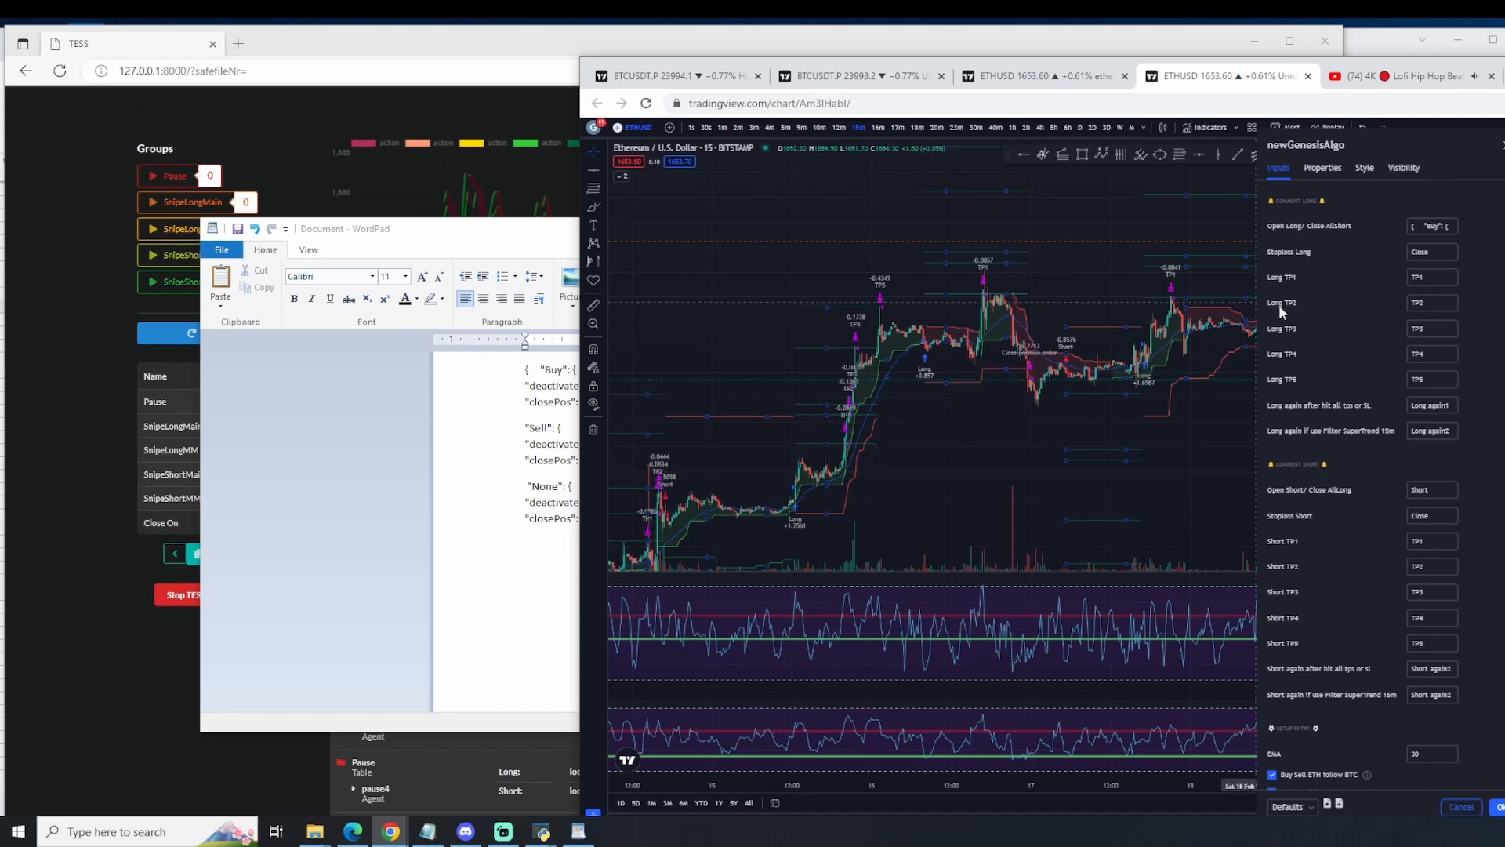
left_click(509, 453)
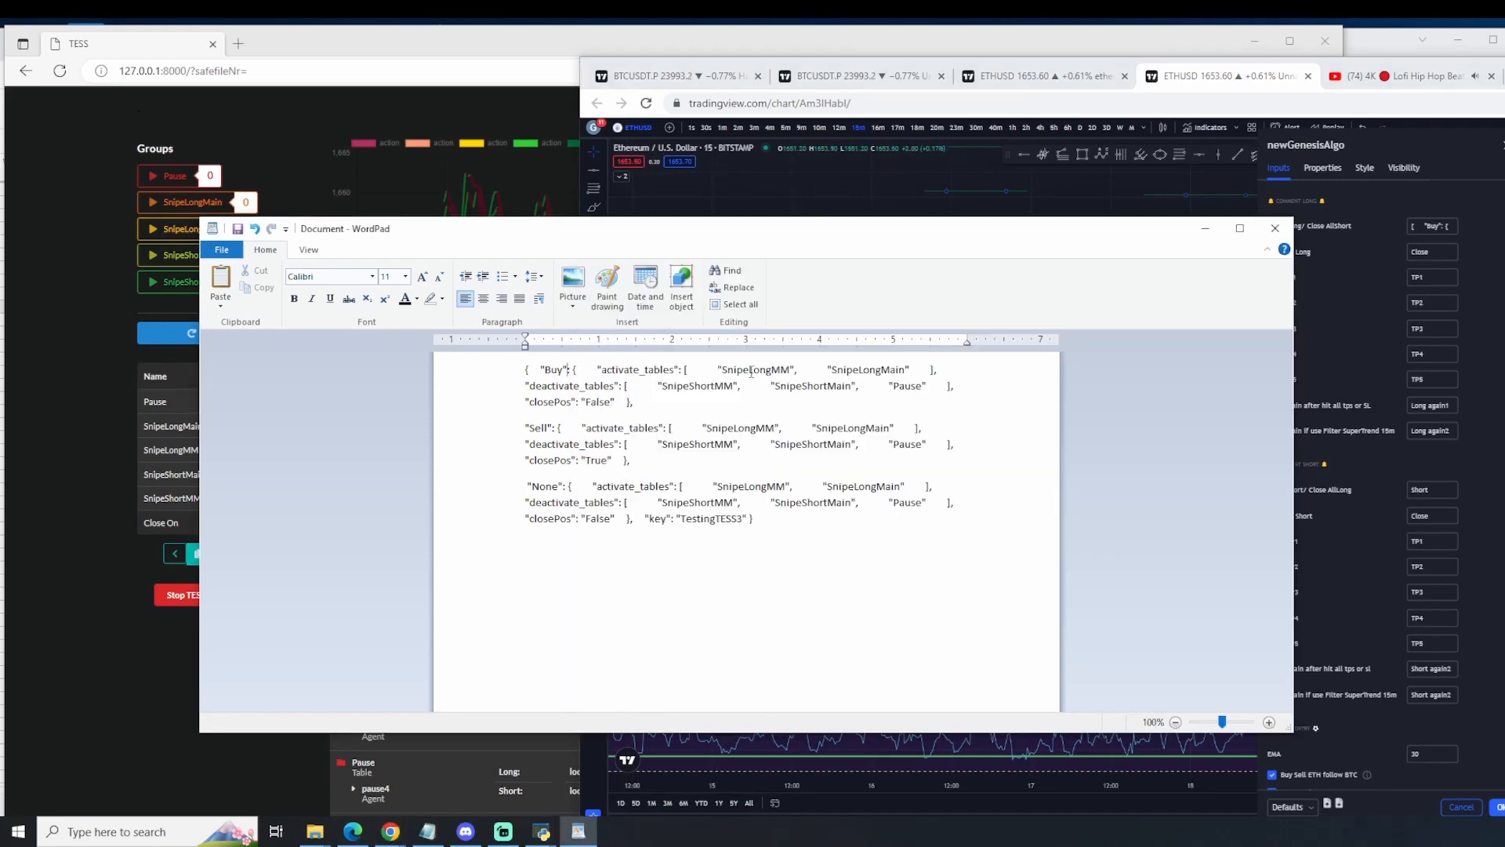
left_click_drag(728, 369, 881, 370)
left_click_drag(663, 386, 689, 386)
left_click(816, 389)
left_click_drag(816, 389, 907, 387)
left_click_drag(531, 401, 524, 369)
Step: Examine the message's "Sell" section, including its table lists and closePos value
left_click_drag(536, 427, 550, 425)
double_click(595, 461)
left_click_drag(721, 428, 937, 444)
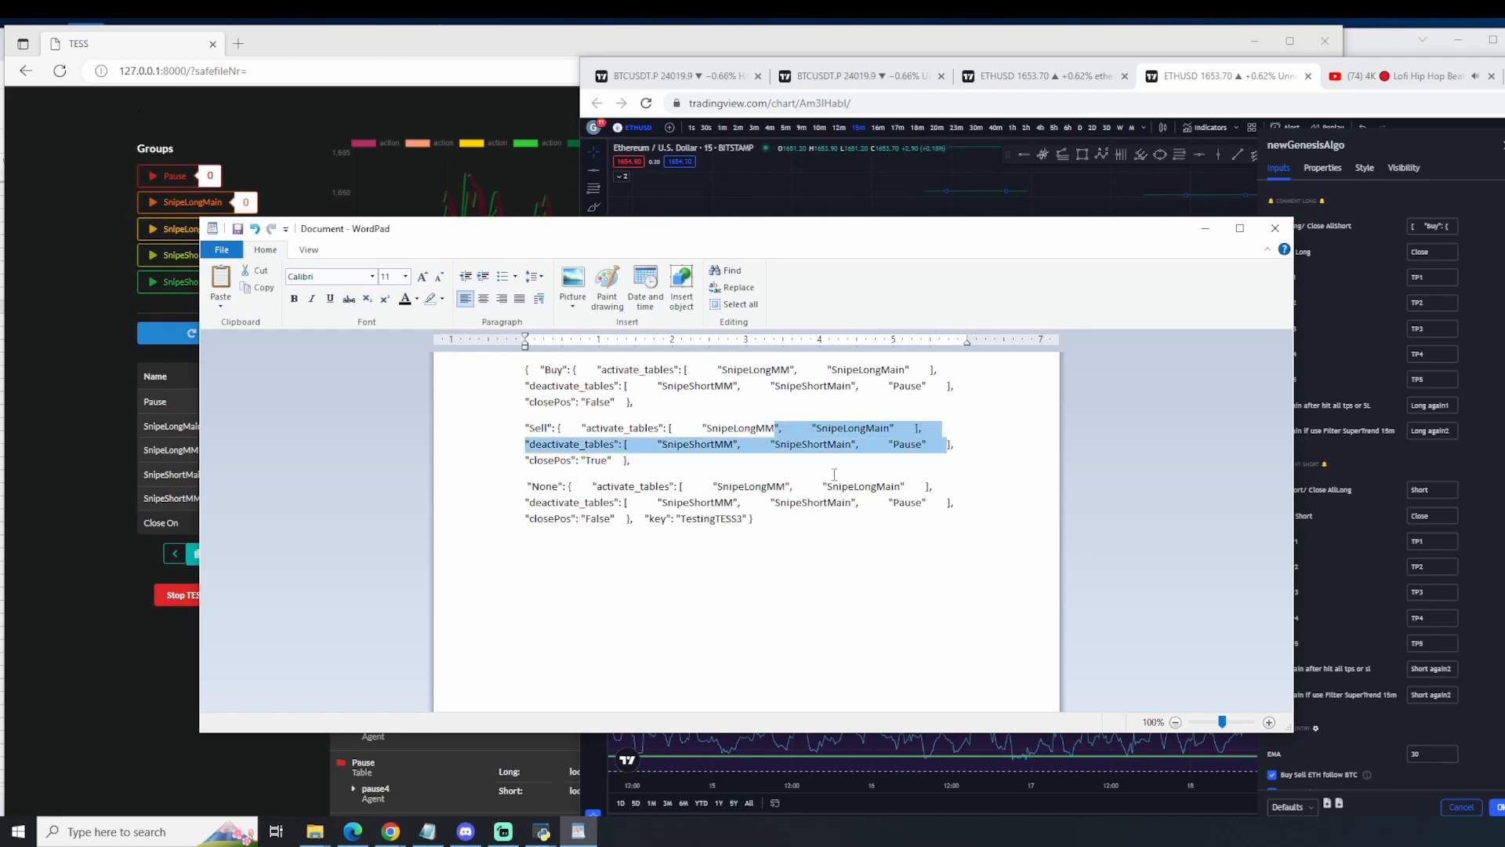
double_click(597, 461)
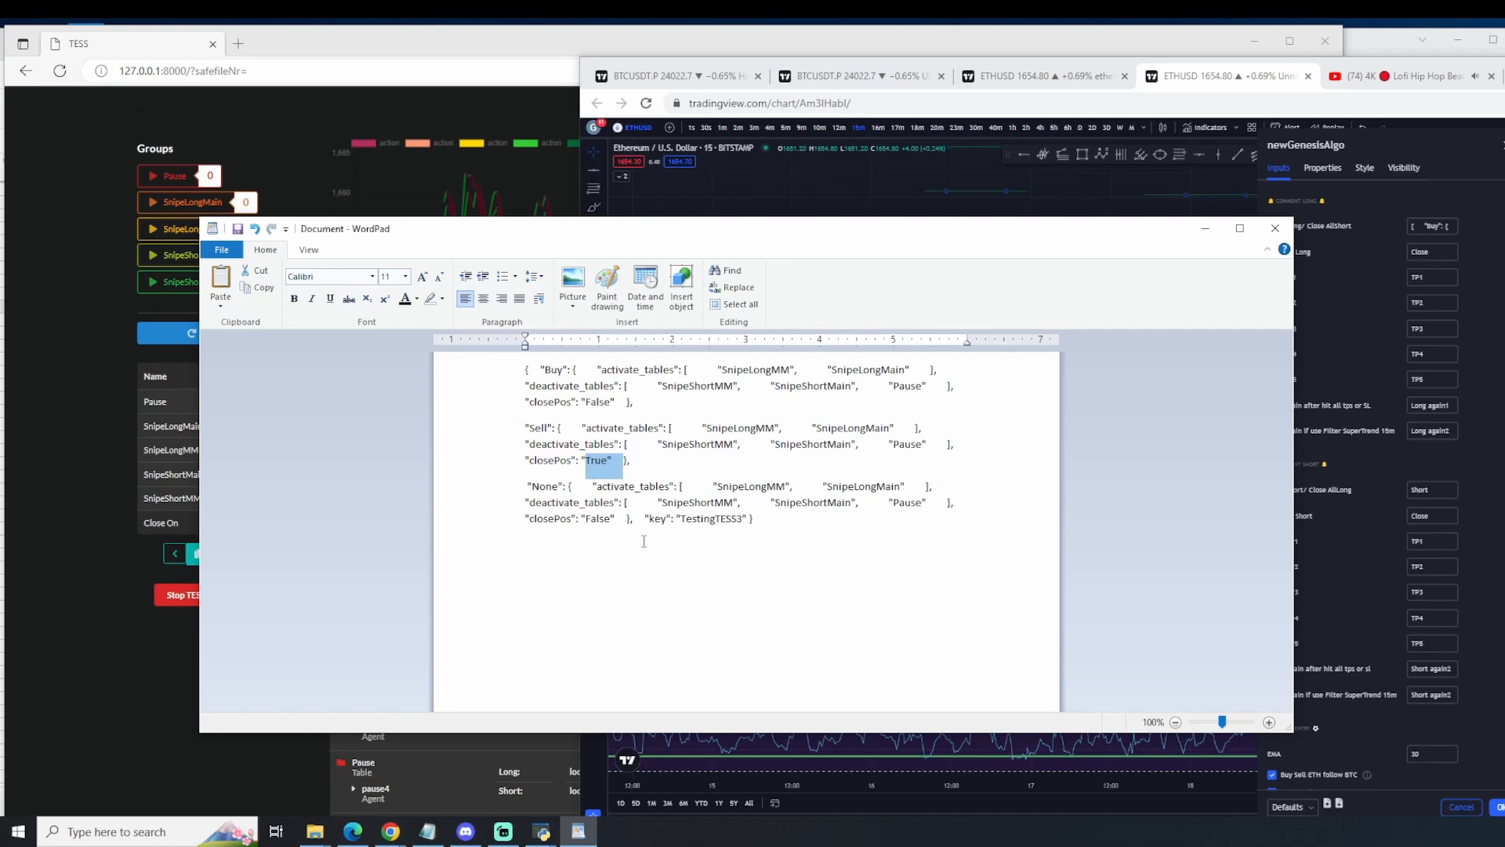
Step: Examine the key field at the end of the signal message
left_click(643, 541)
left_click_drag(653, 520, 665, 519)
double_click(731, 525)
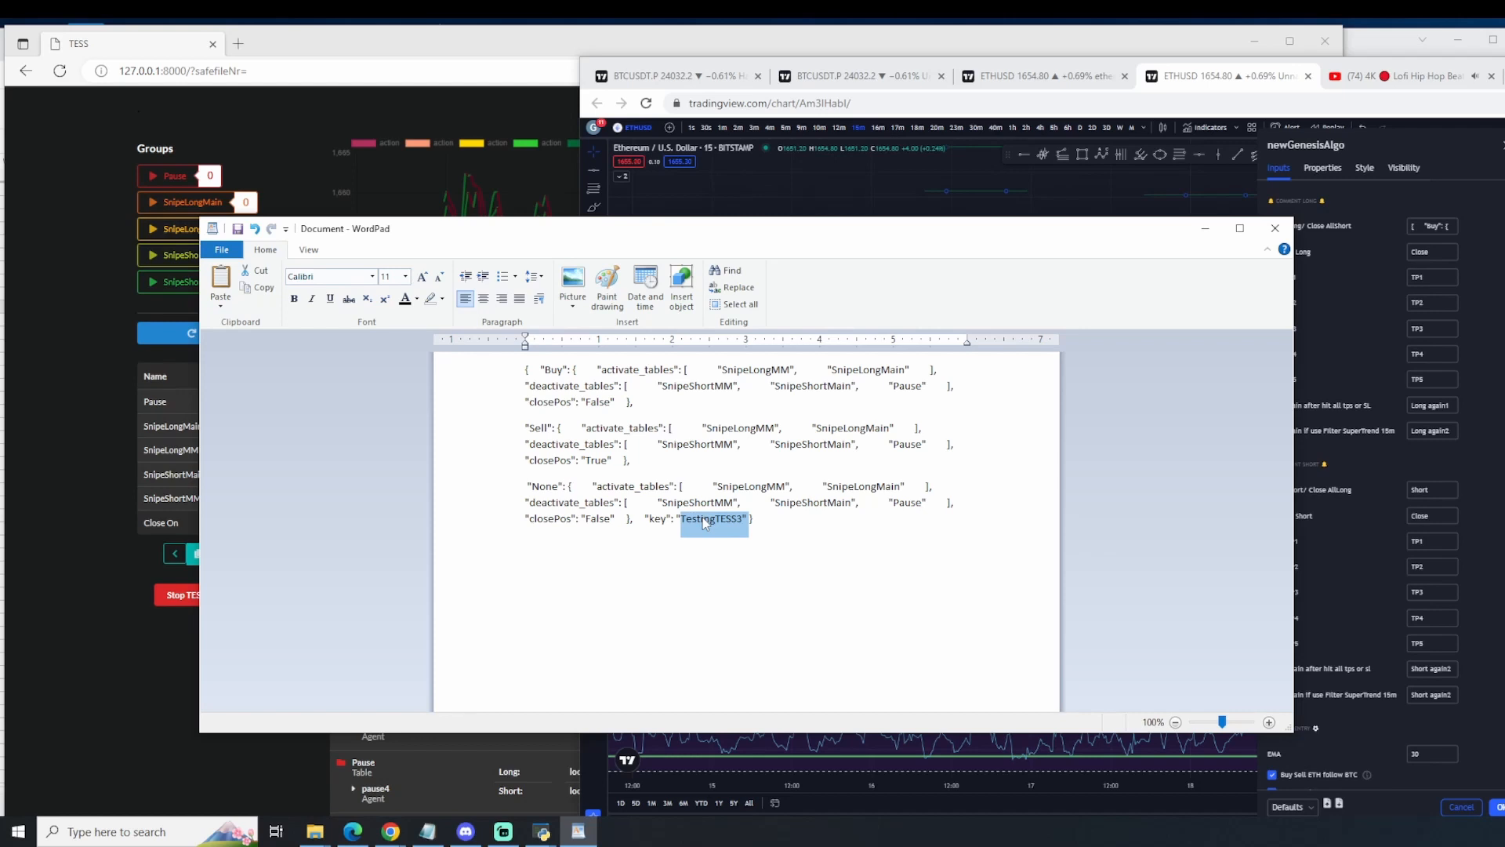
left_click(706, 524)
double_click(717, 523)
left_click(700, 521)
double_click(716, 523)
left_click(769, 561)
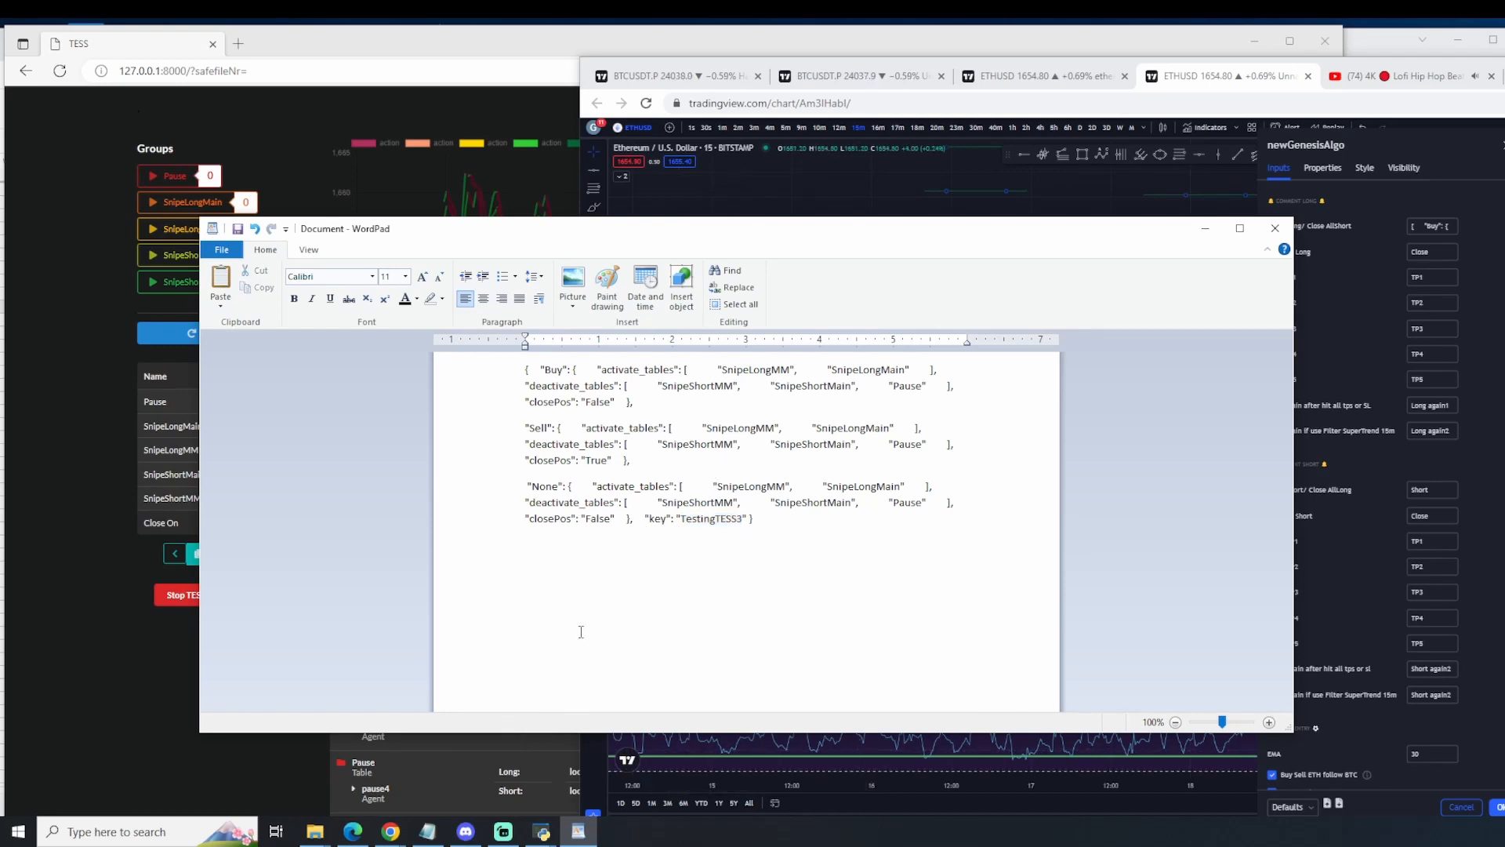
double_click(720, 553)
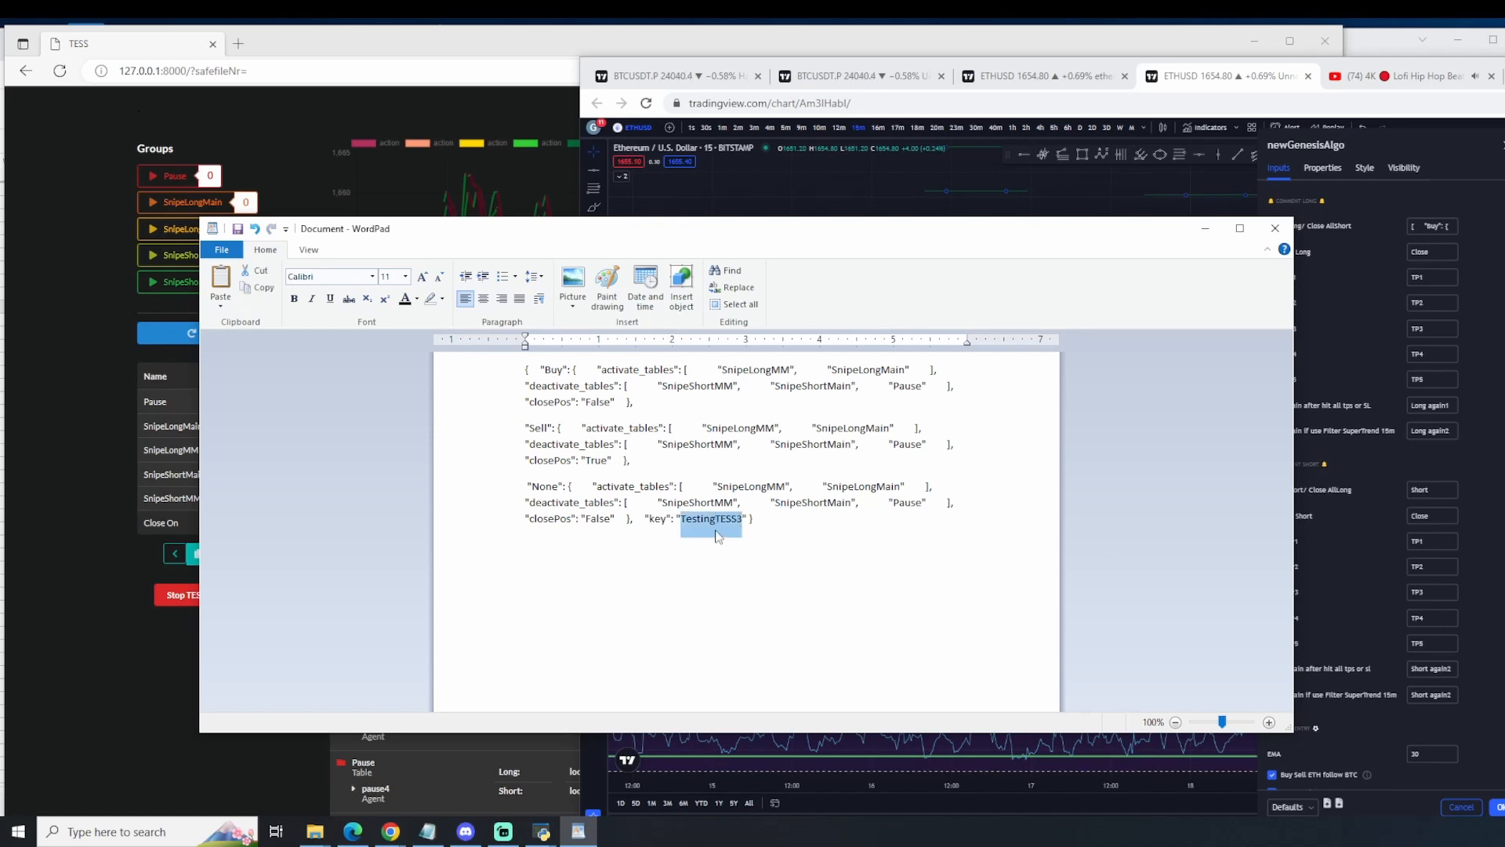
left_click(774, 522)
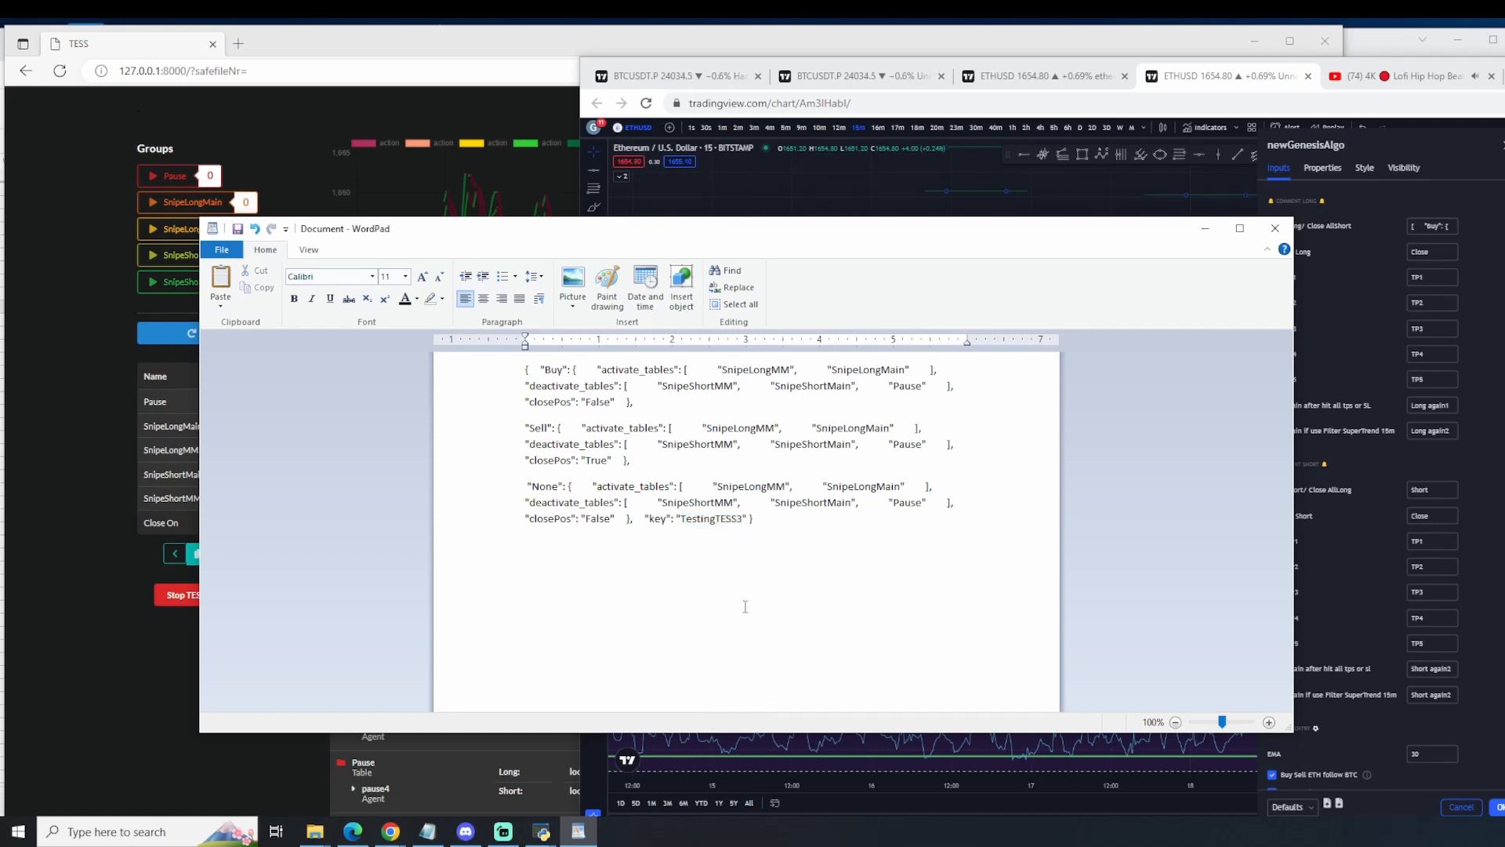
key("Return")
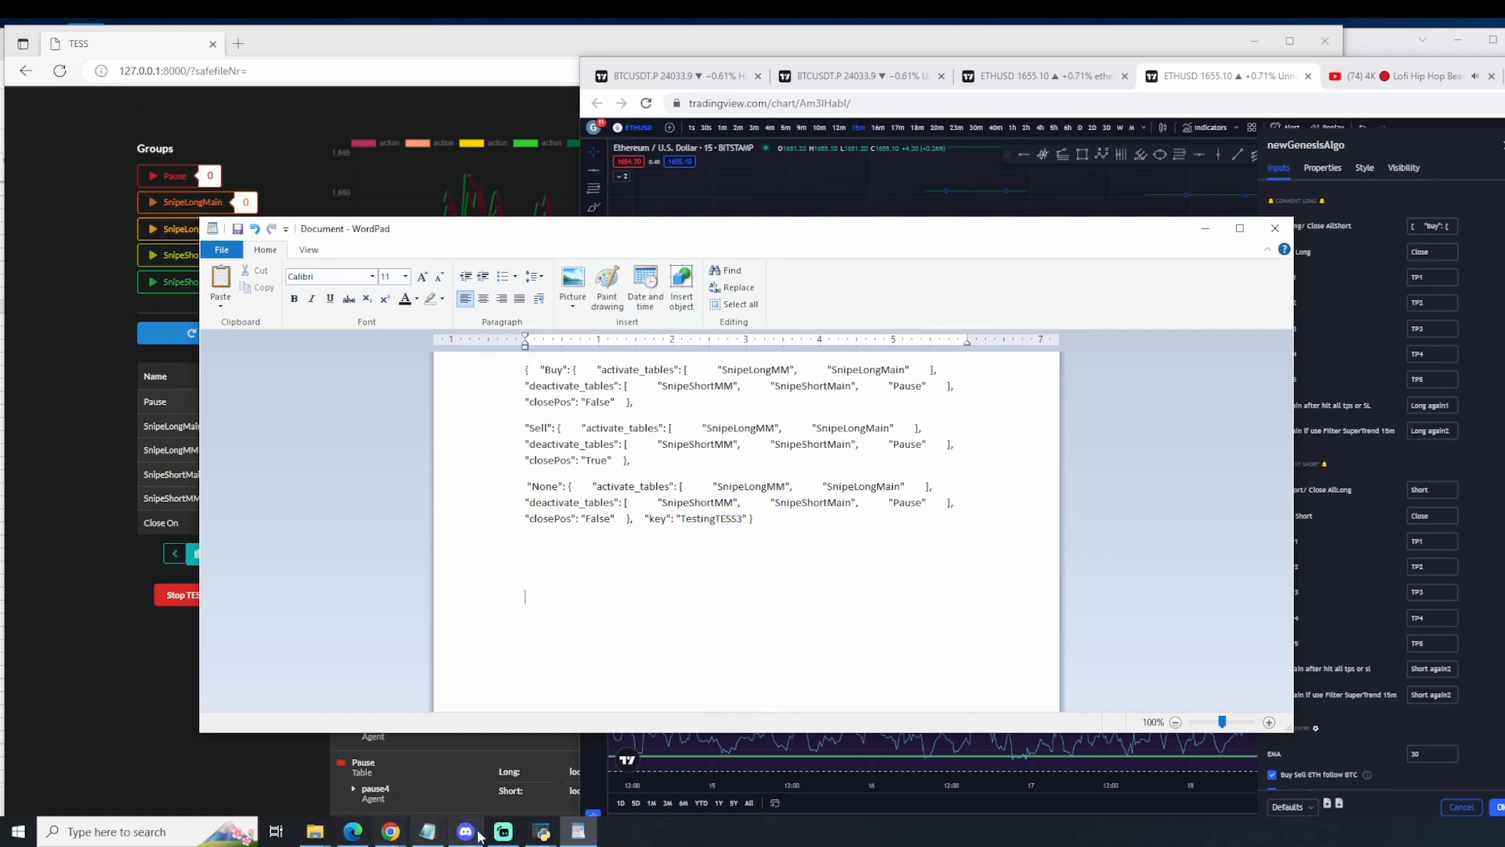
Step: Compare TESS's group signal table with the WordPad message and TradingView's Open Long/Close AllShort comment, and return to TESS
right_click(488, 784)
left_click(241, 685)
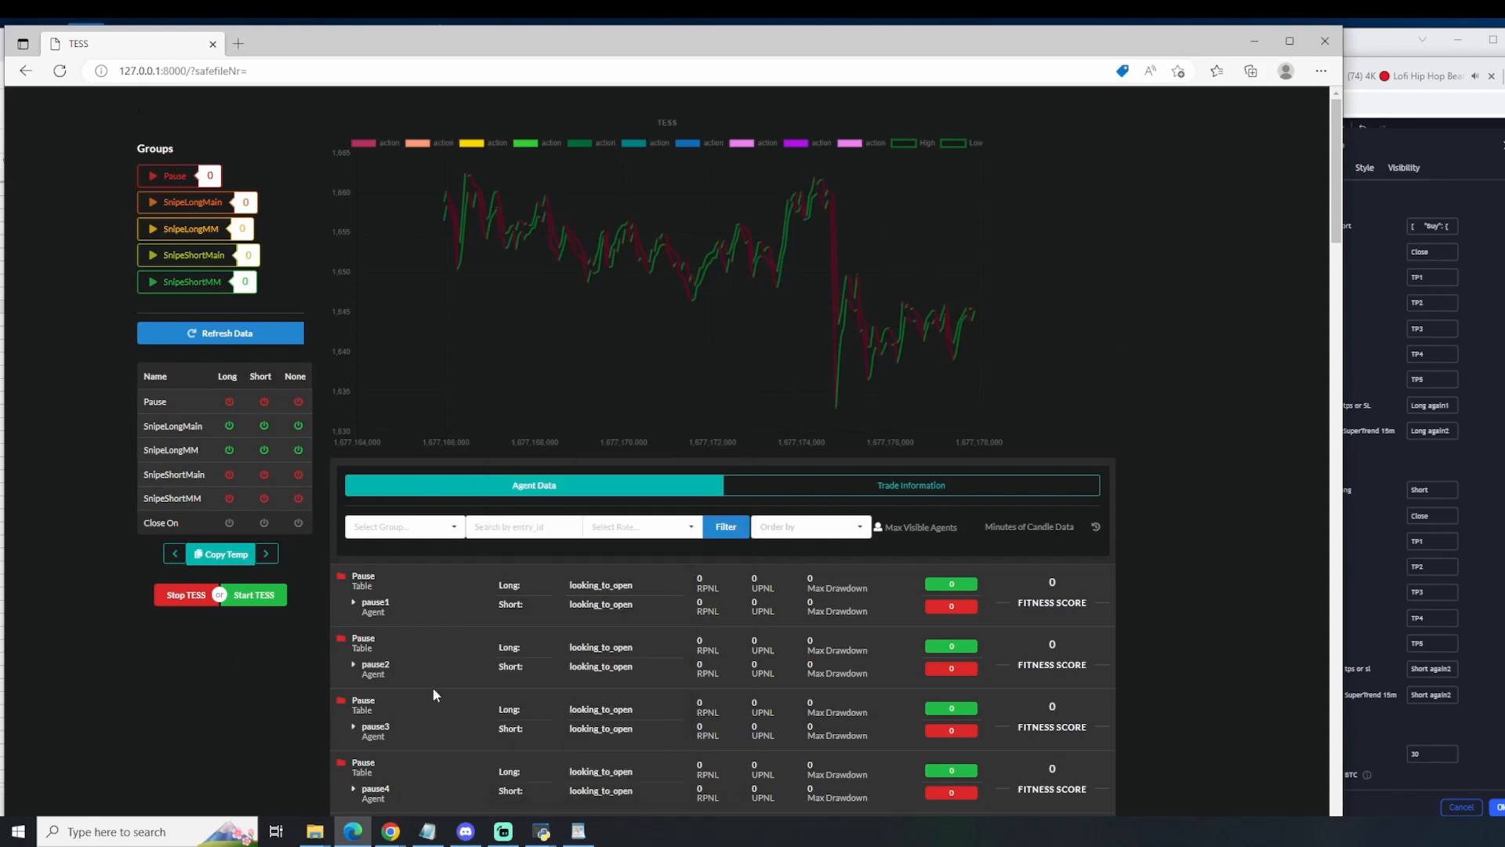
scroll(793, 605, "down", 20)
scroll(832, 620, "down", 10)
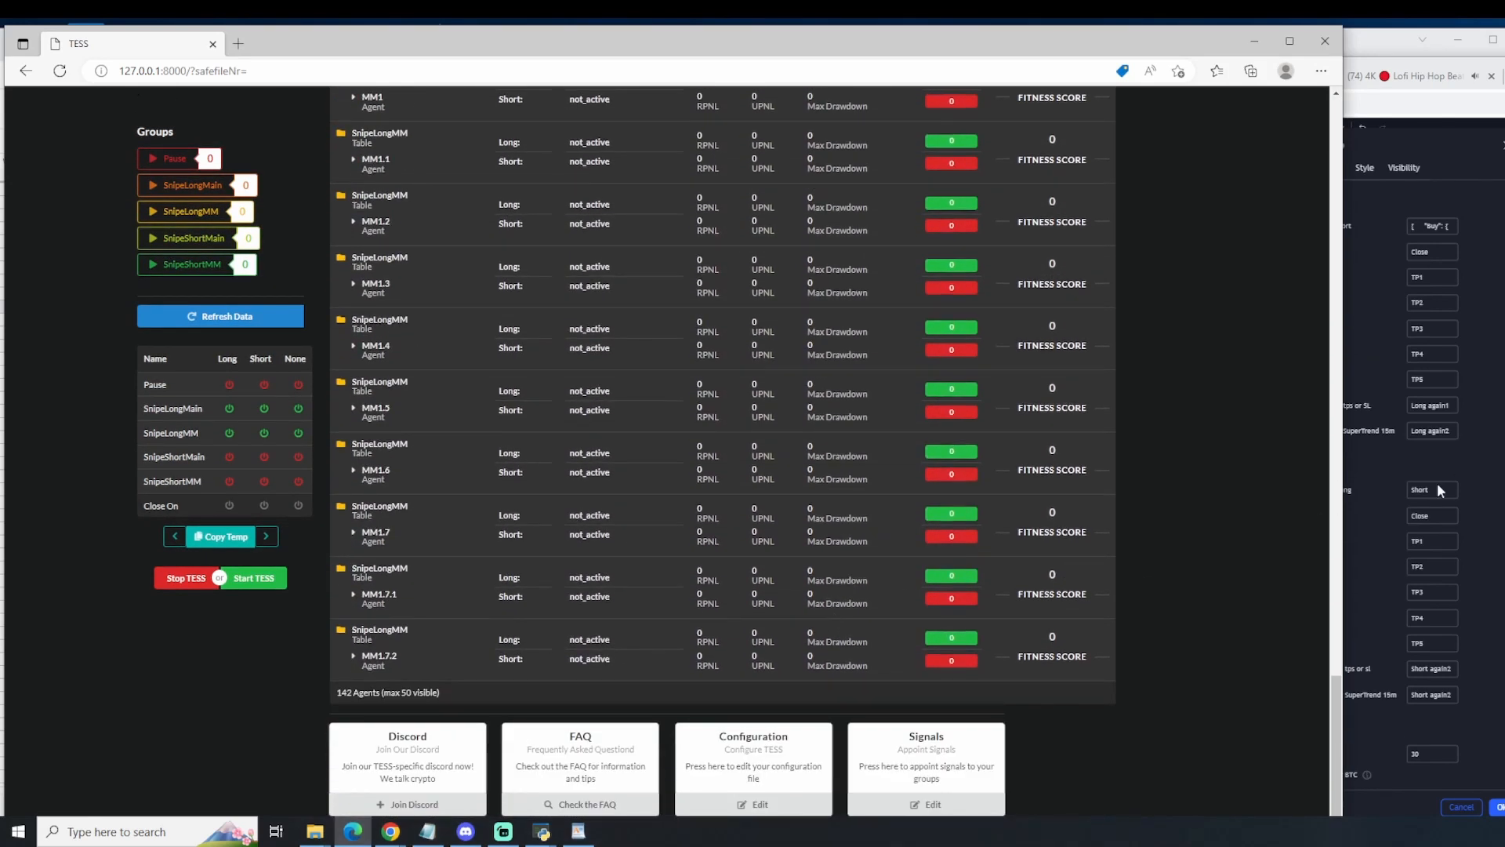
left_click(577, 831)
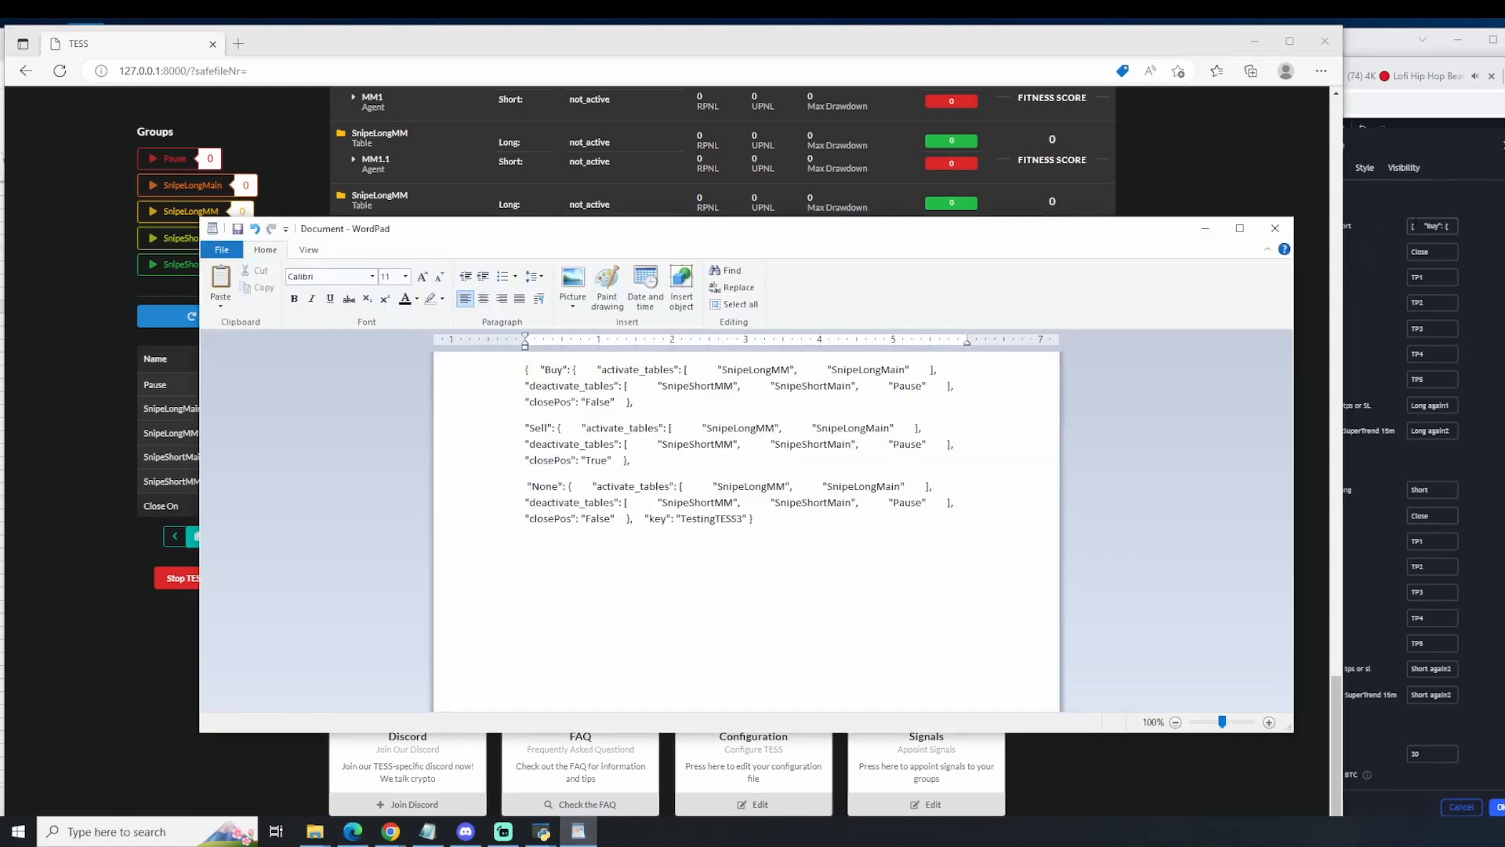
left_click(1431, 226)
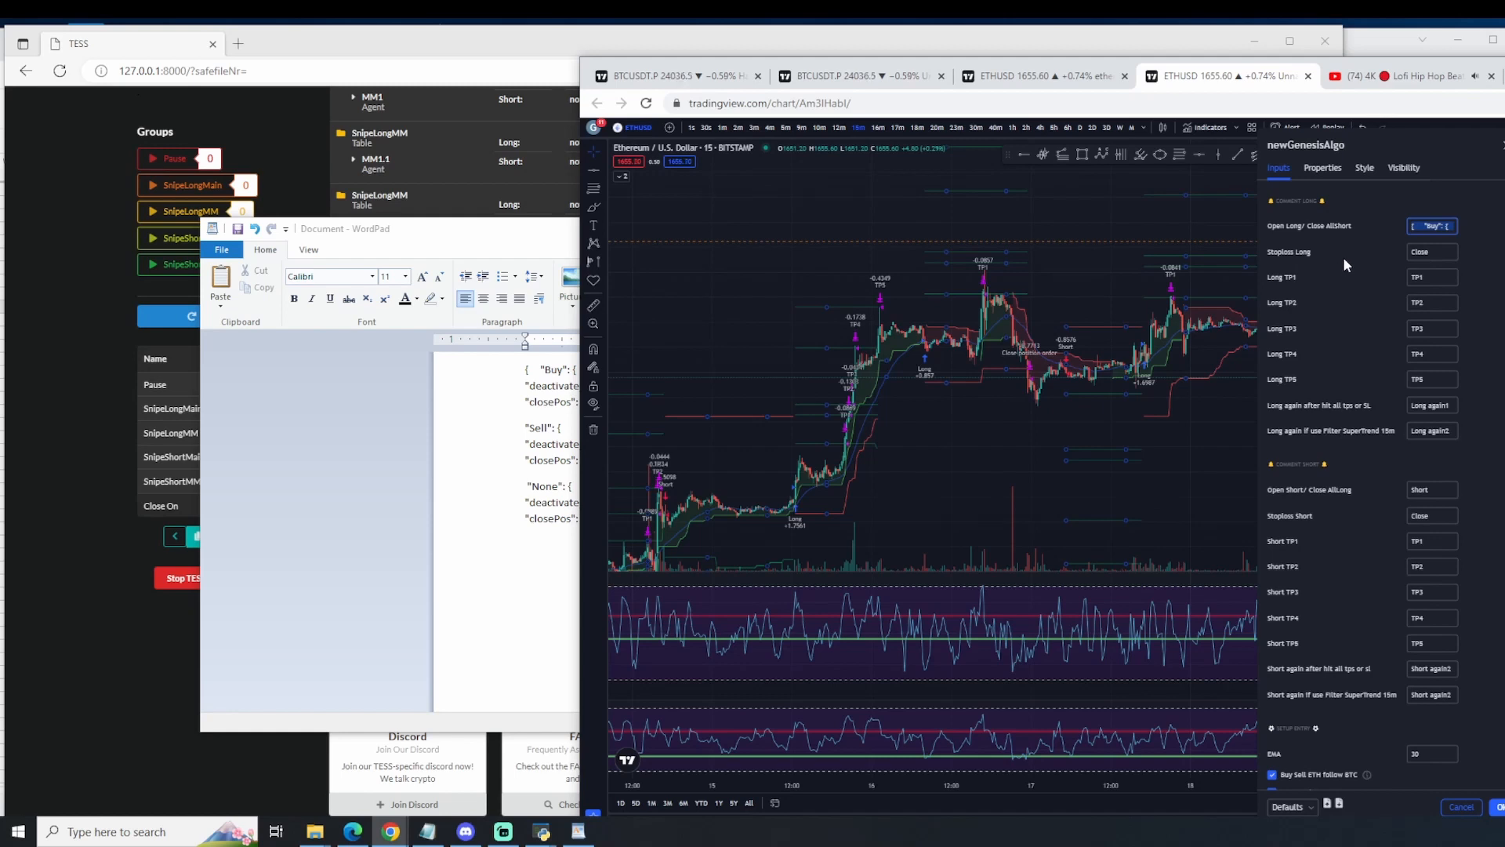
left_click(439, 210)
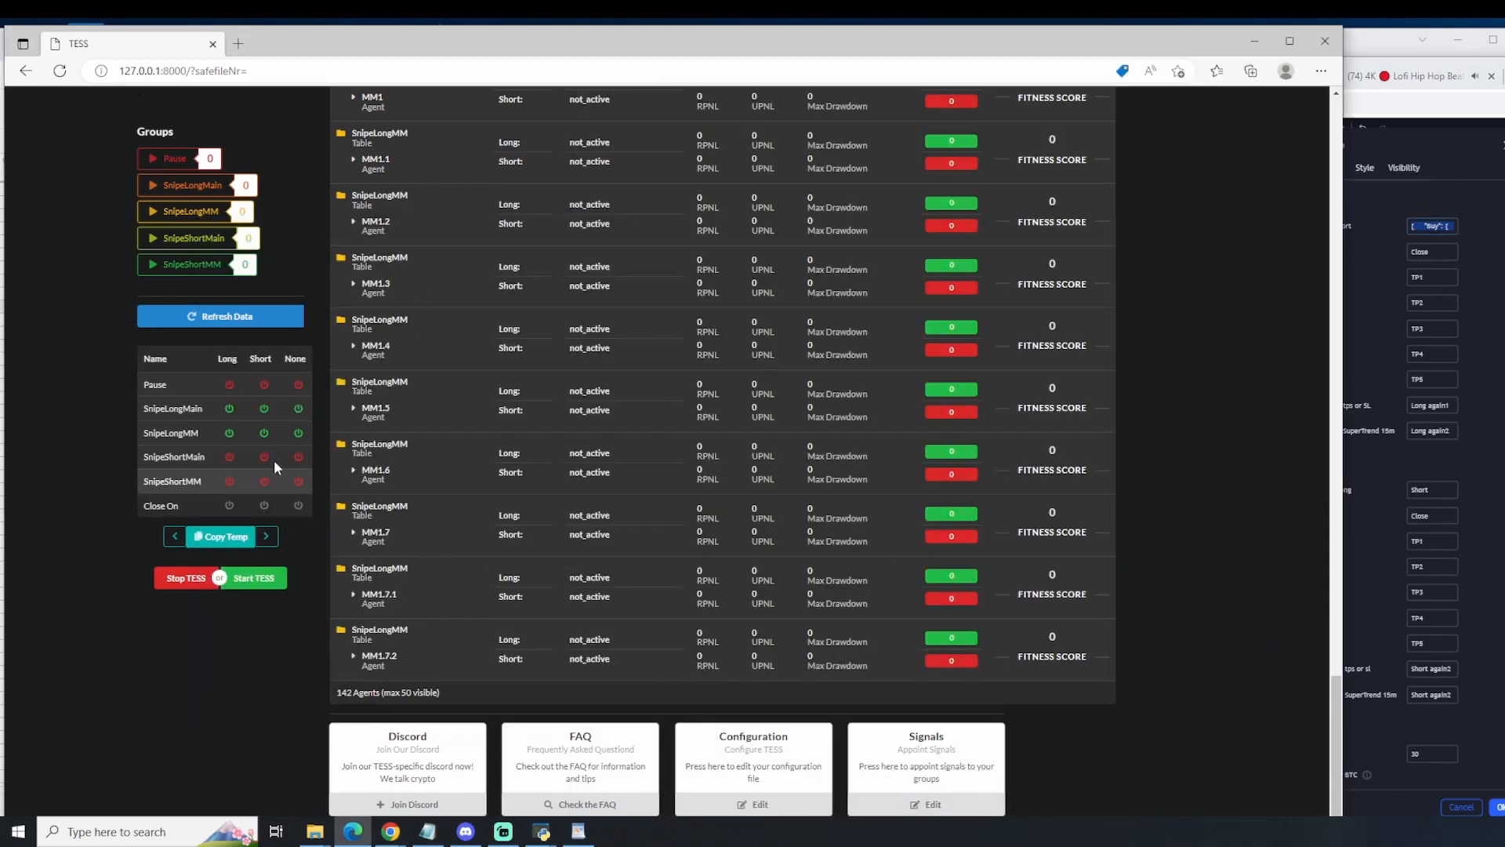
Step: View the Signal Settings briefly, close them and refresh TESS's data
left_click(894, 810)
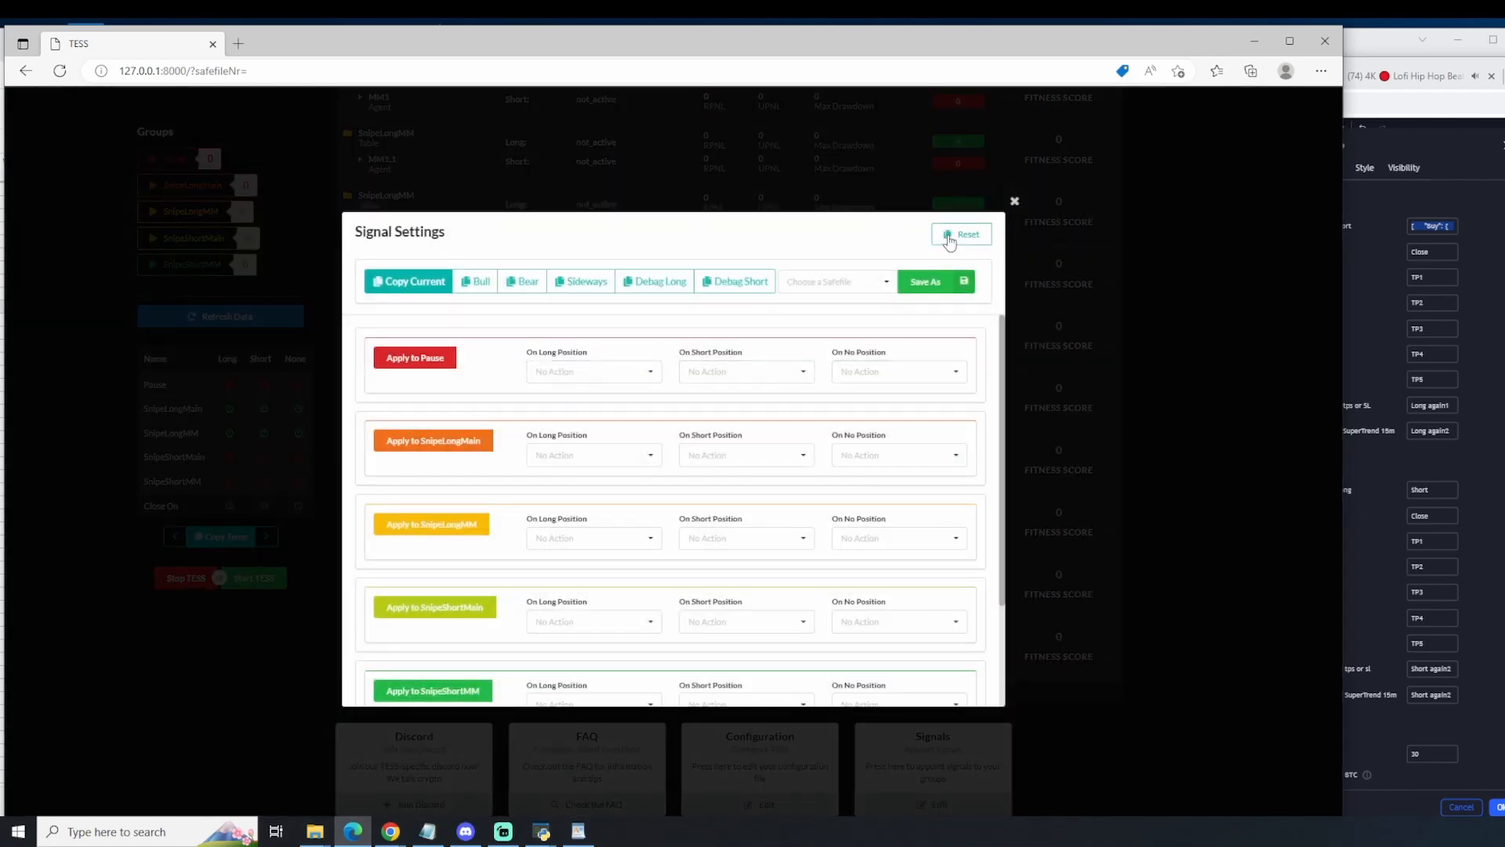
left_click(1014, 201)
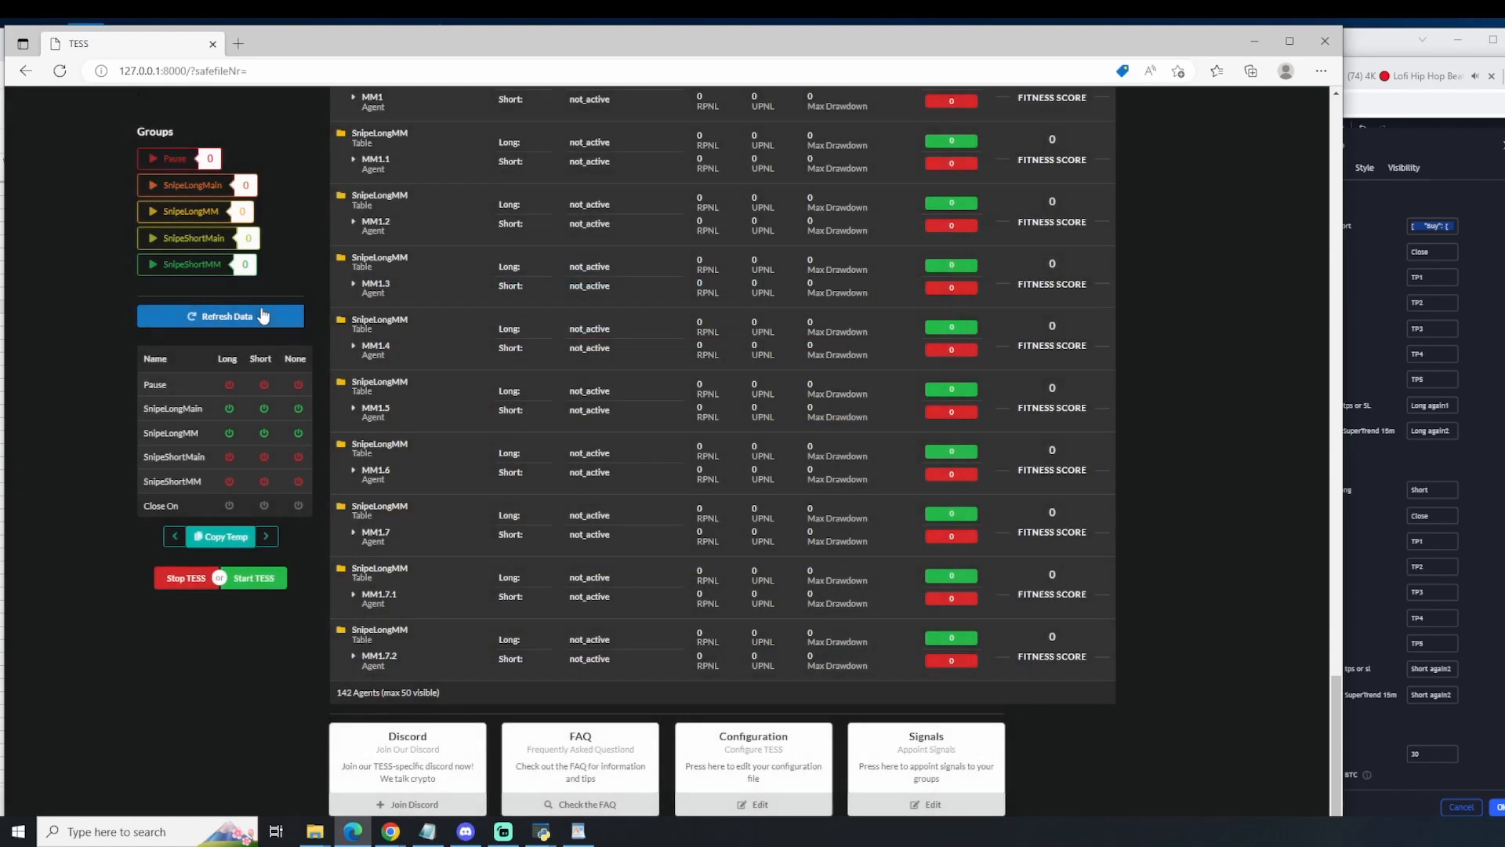
left_click(263, 314)
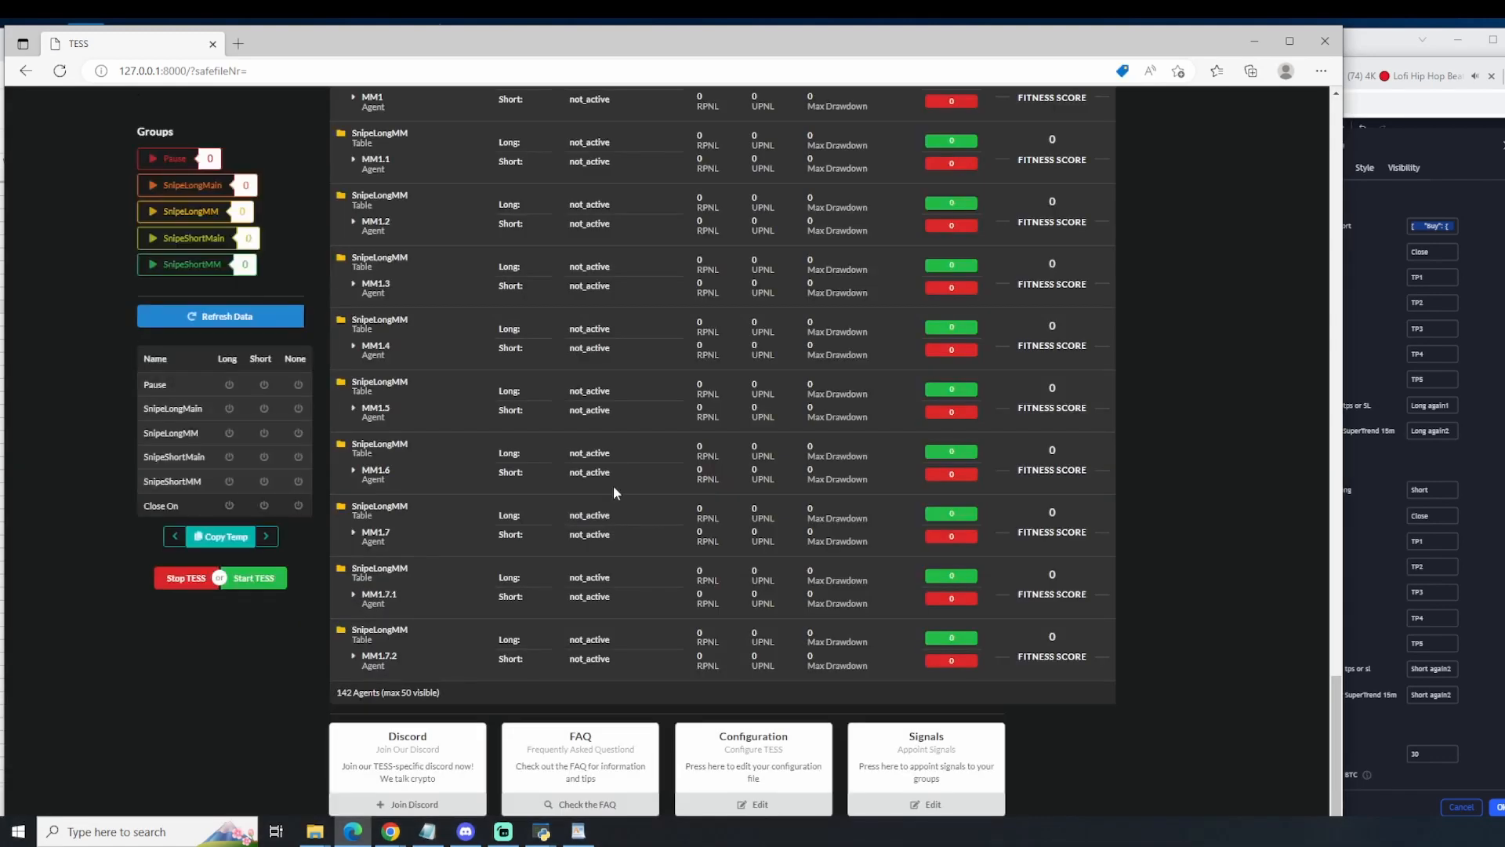
Step: Reopen Signal Settings and set SnipeLongMain to Deactivate on long, short and no position
left_click(933, 803)
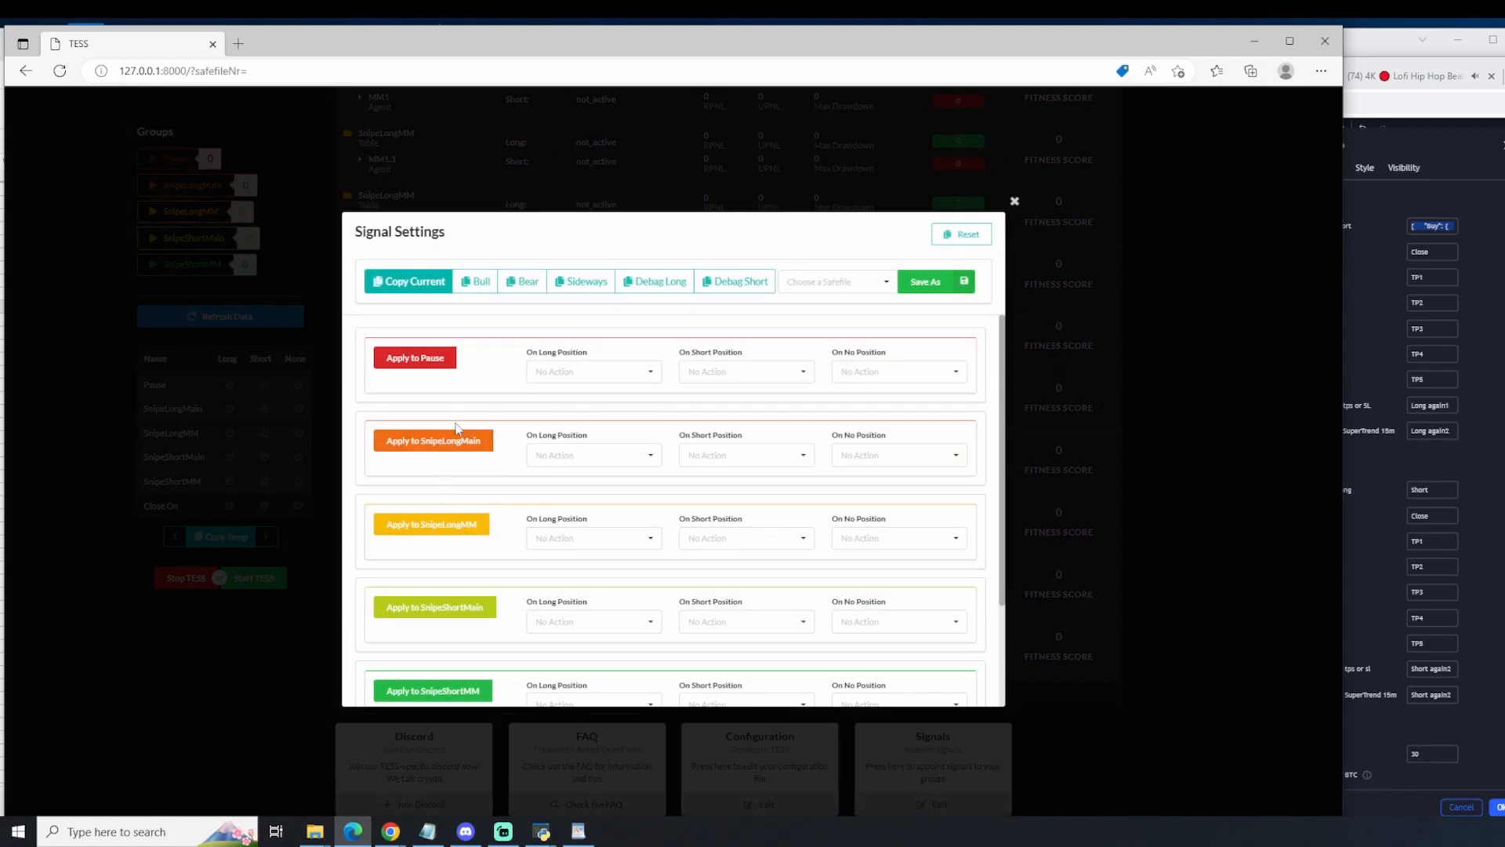
left_click(593, 455)
left_click(573, 500)
left_click(729, 455)
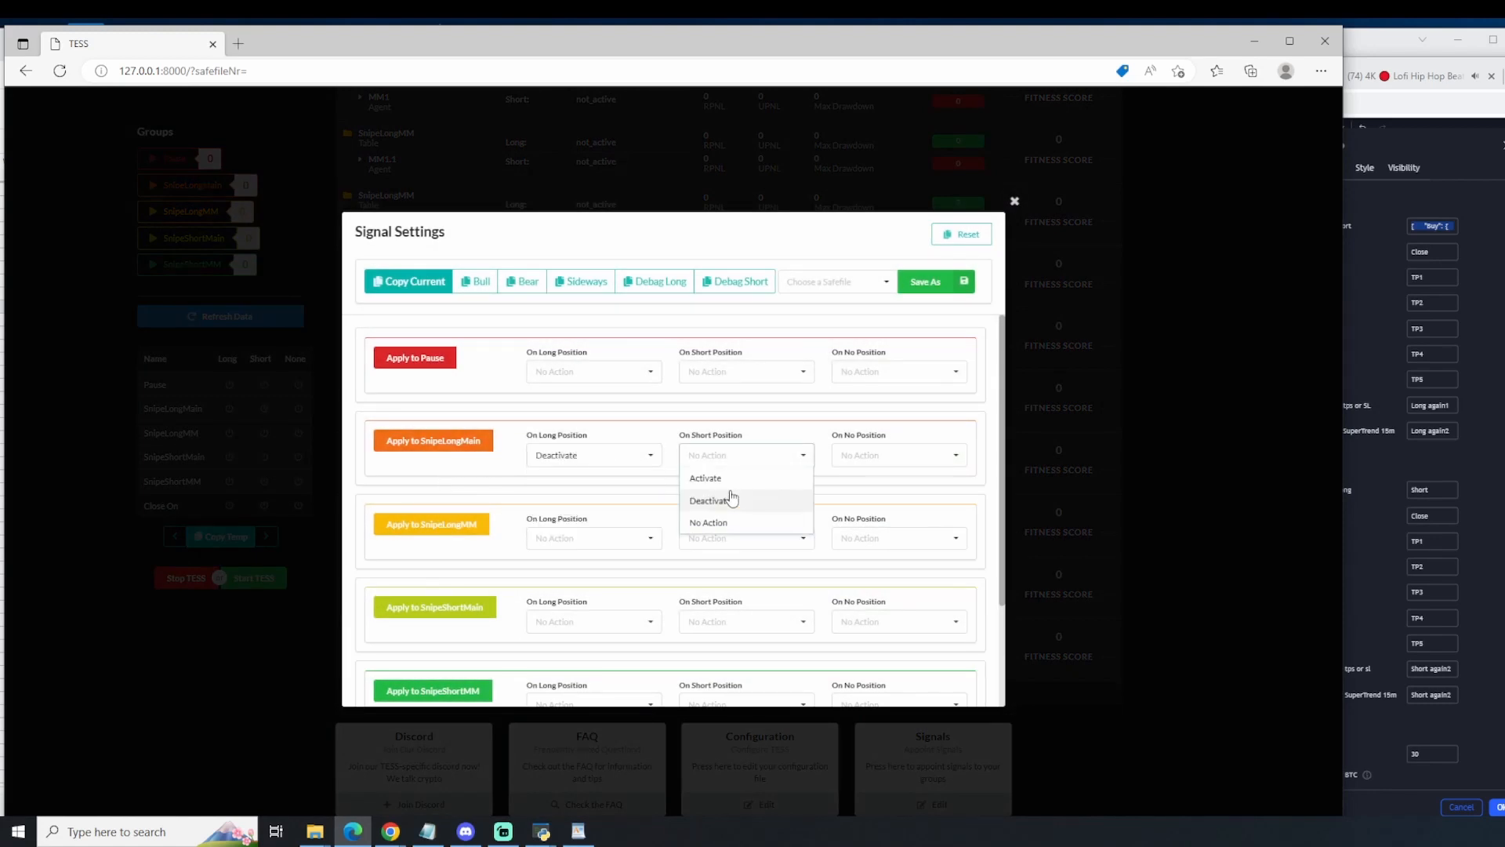
left_click(732, 500)
left_click(898, 457)
left_click(866, 494)
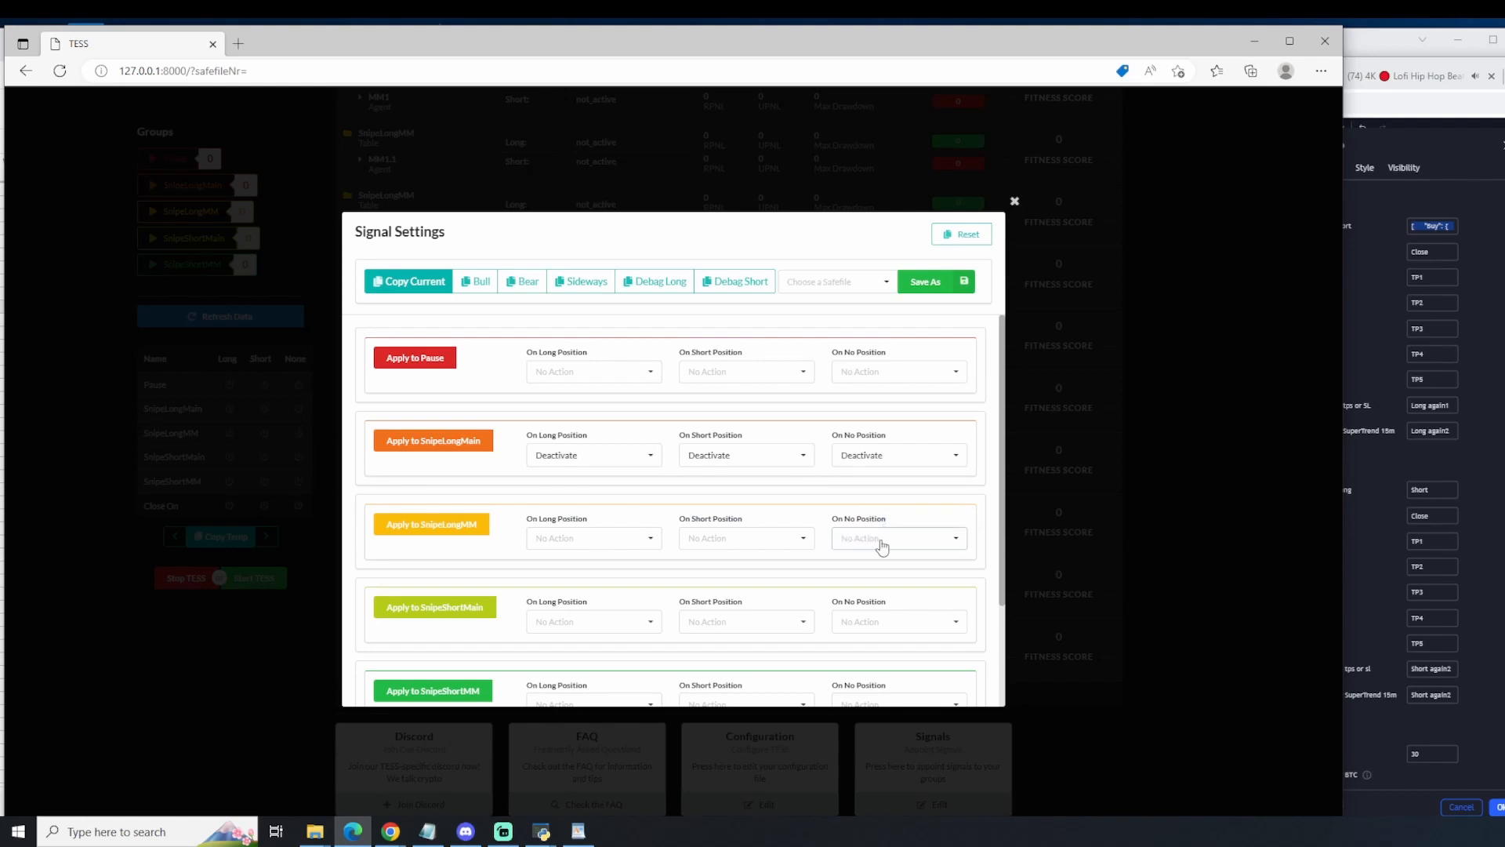
Step: Set SnipeLongMM to Deactivate on no position, on short position and on long position
left_click(877, 538)
left_click(862, 578)
left_click(767, 541)
left_click(716, 584)
left_click(594, 538)
left_click(587, 588)
Step: Set the Pause group to Activate on long position, on short position and on no position
left_click(591, 375)
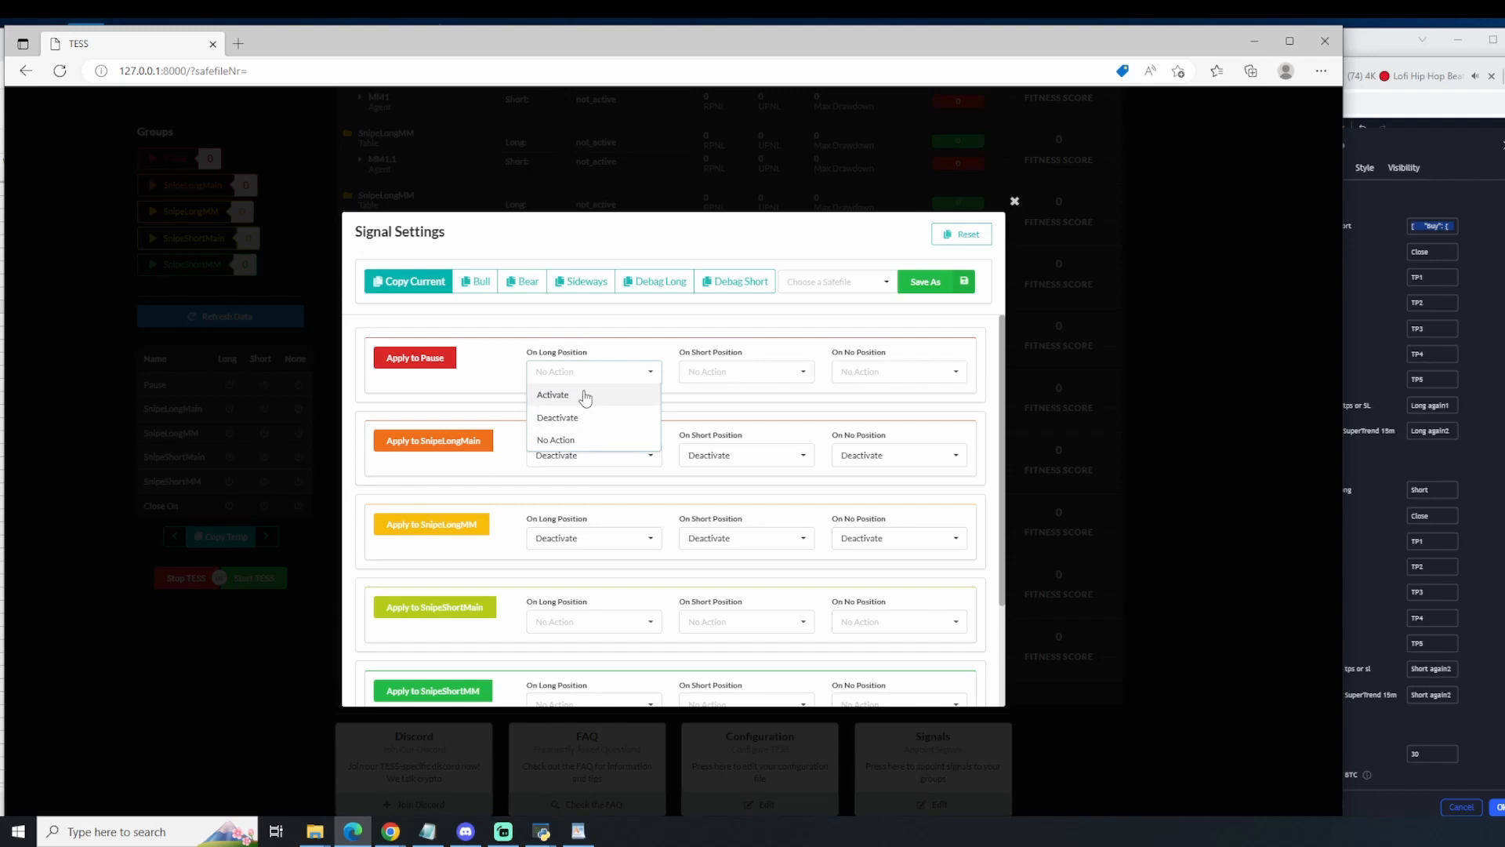
left_click(584, 396)
left_click(702, 371)
left_click(705, 396)
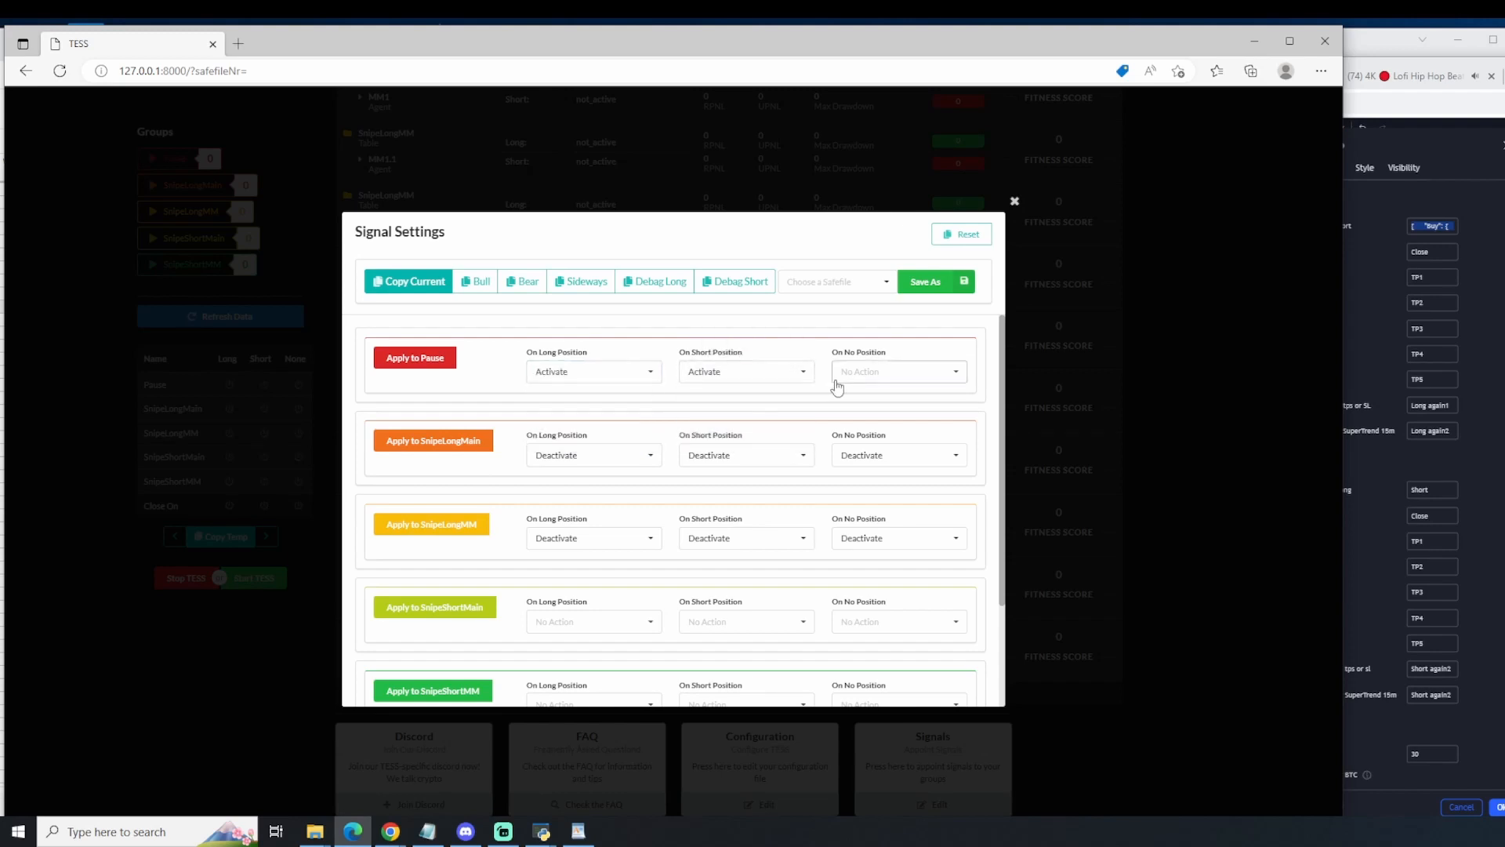
left_click(837, 374)
left_click(858, 398)
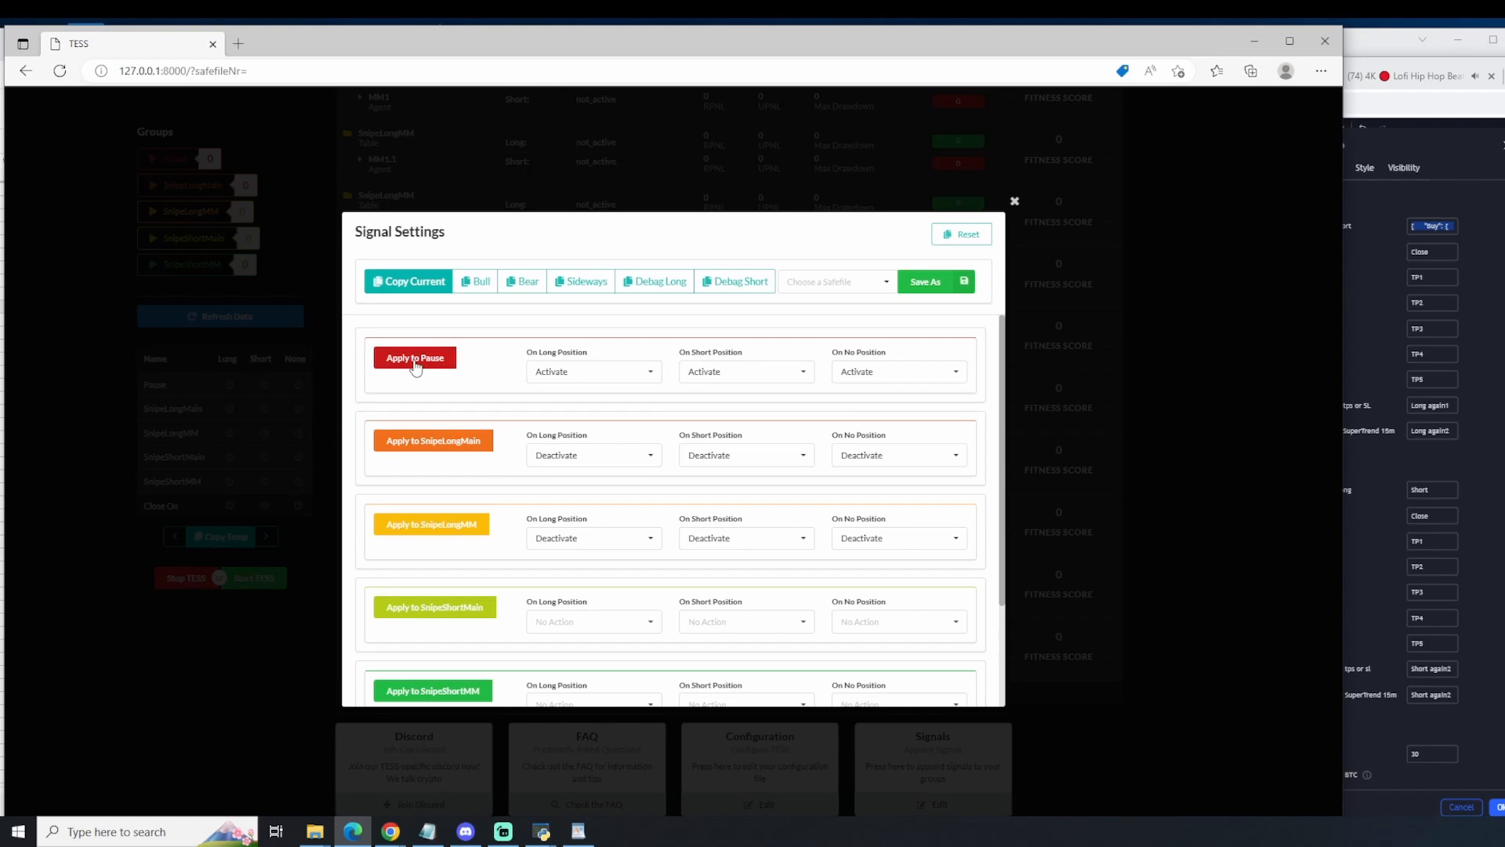
Step: Set Close On Long Position to True in the close settings
scroll(627, 588, "down", 3)
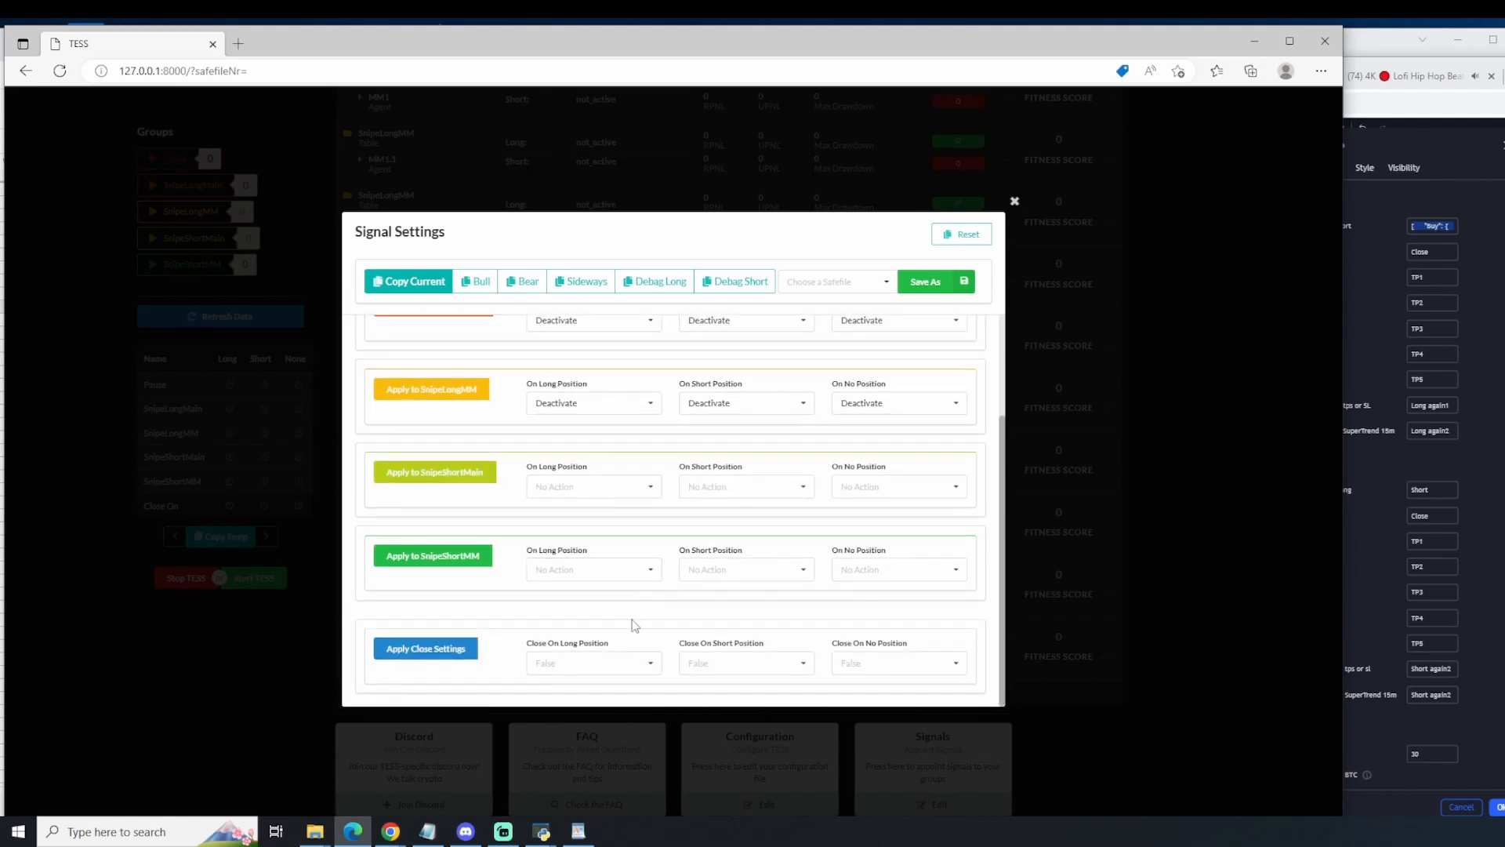
left_click(1355, 290)
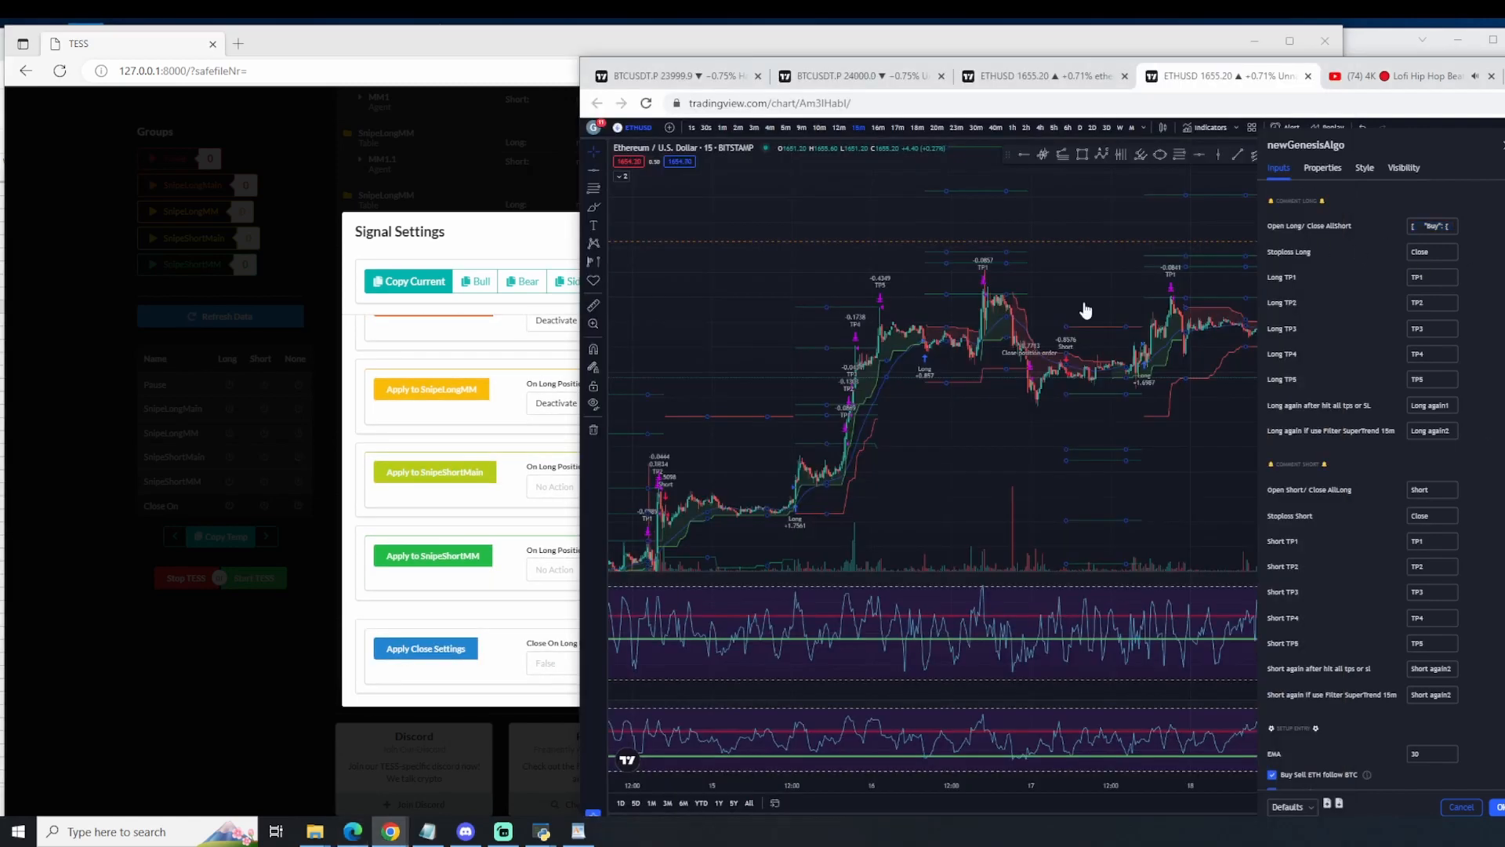
right_click(522, 586)
left_click(605, 663)
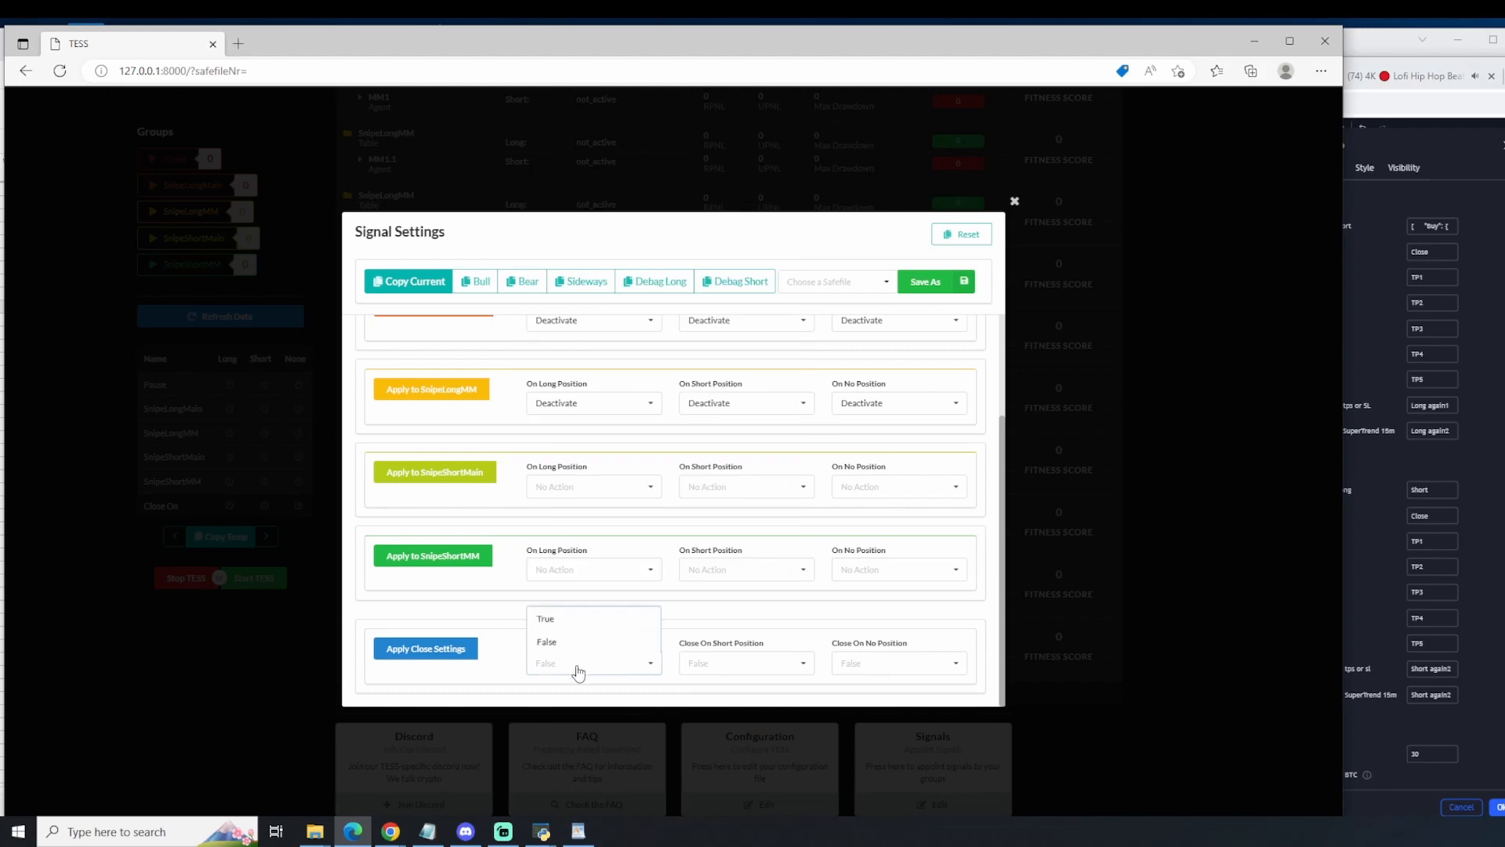
left_click(561, 626)
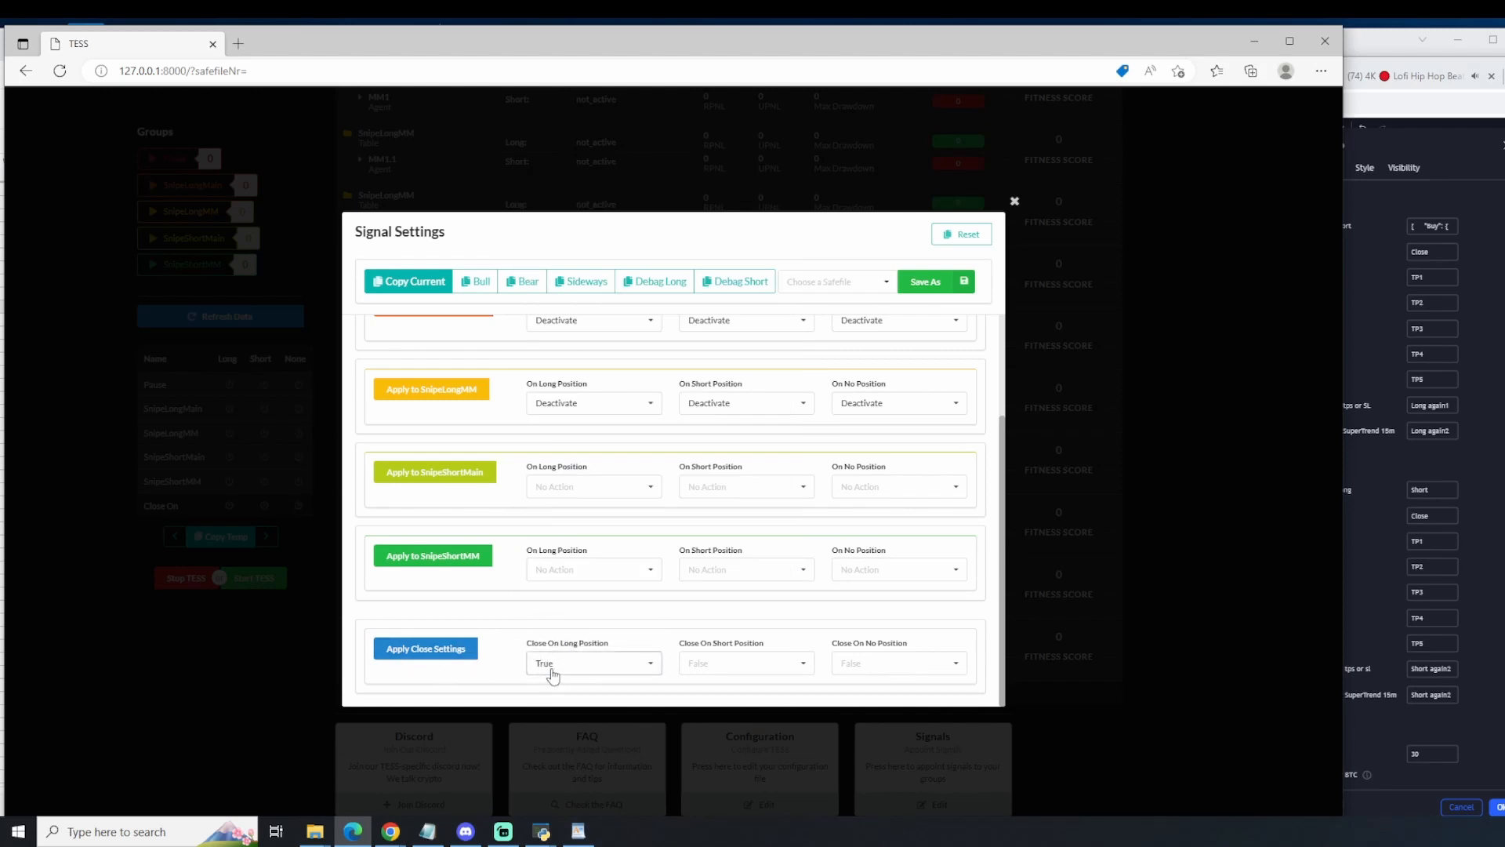
Step: Copy the current signal settings message, including its key, and paste it into newGenesisAlgo's Stoploss Long comment in TradingView
left_click(407, 282)
key("alt+Tab")
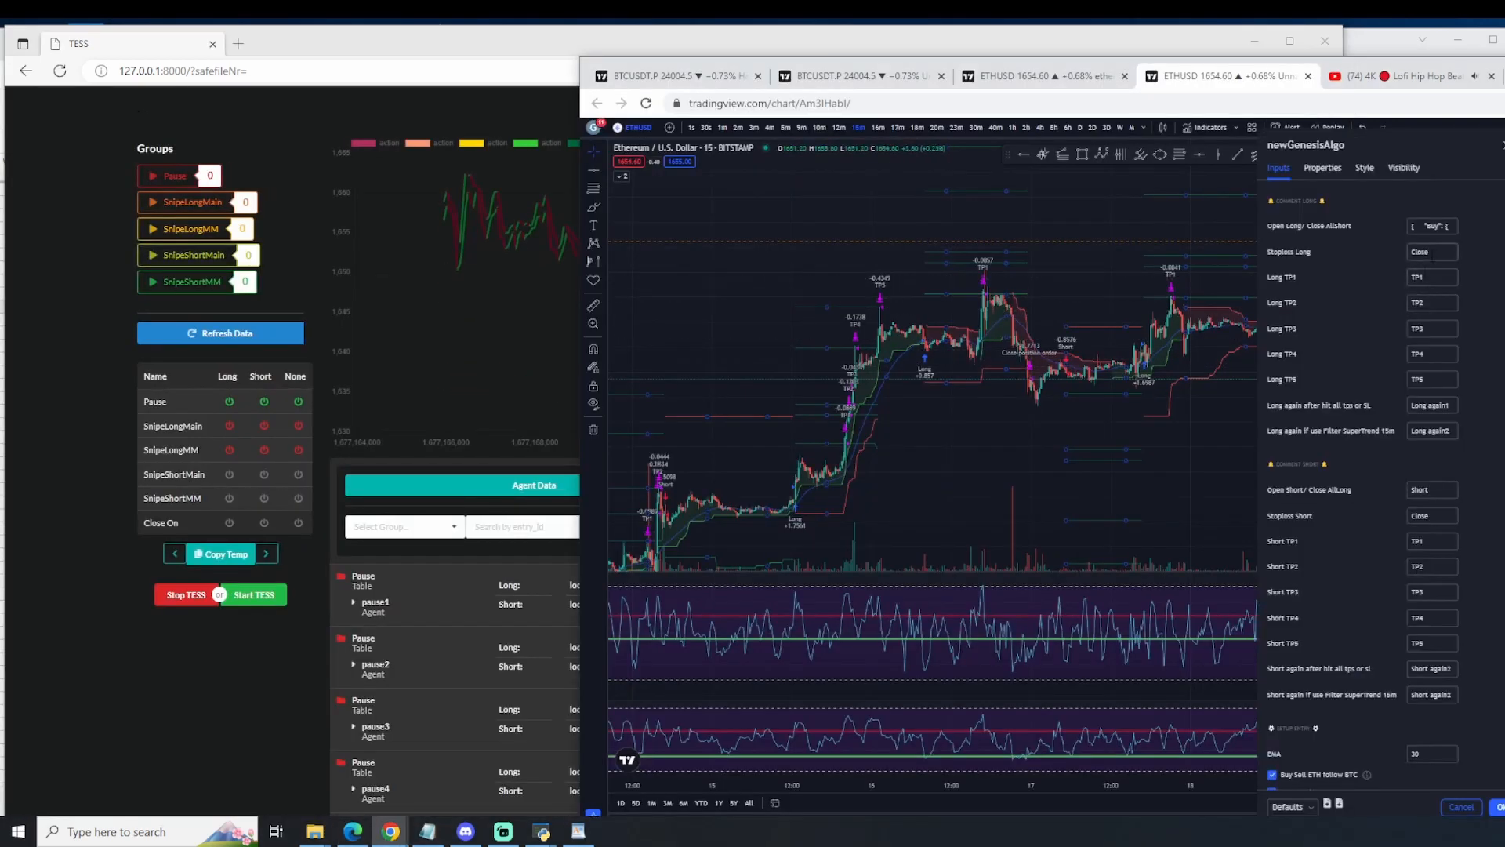
key("ctrl+v")
key("ctrl+a")
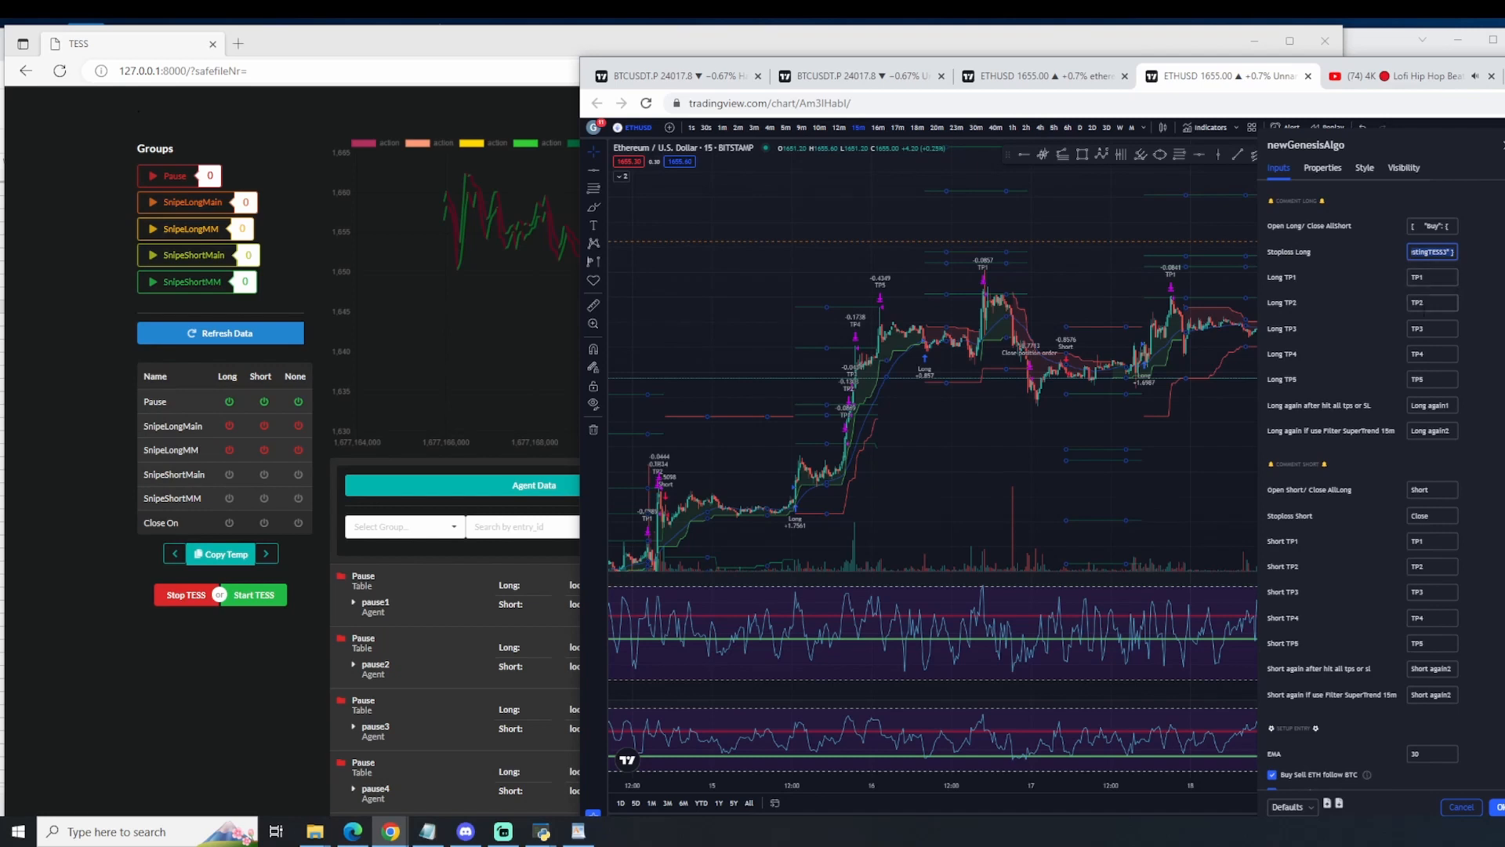
Step: Paste the message with its key below the earlier one in WordPad and start the "Sell" and "None" sections on new lines
left_click(578, 831)
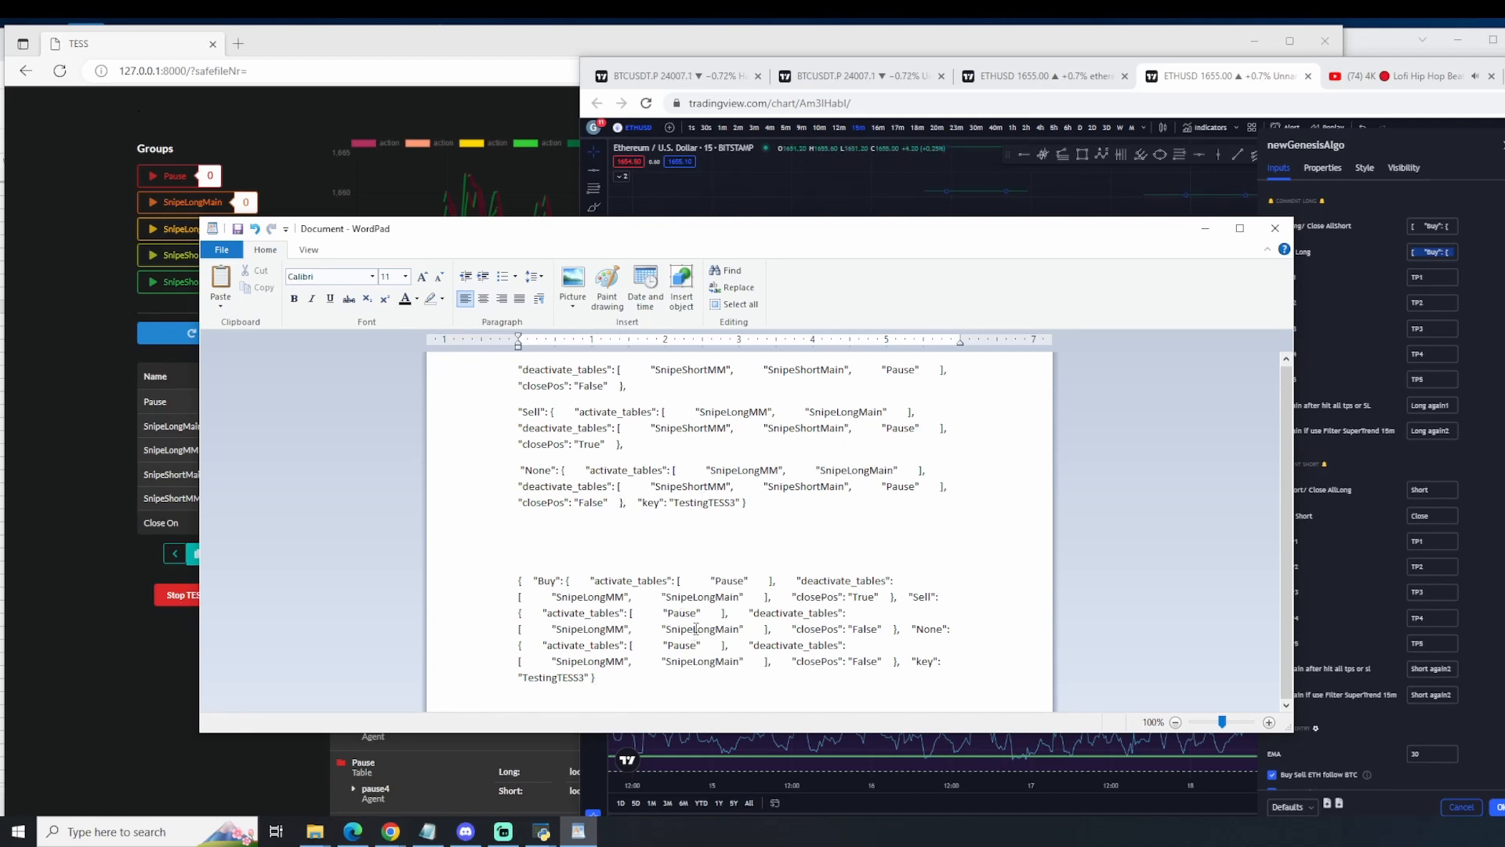
key("Return")
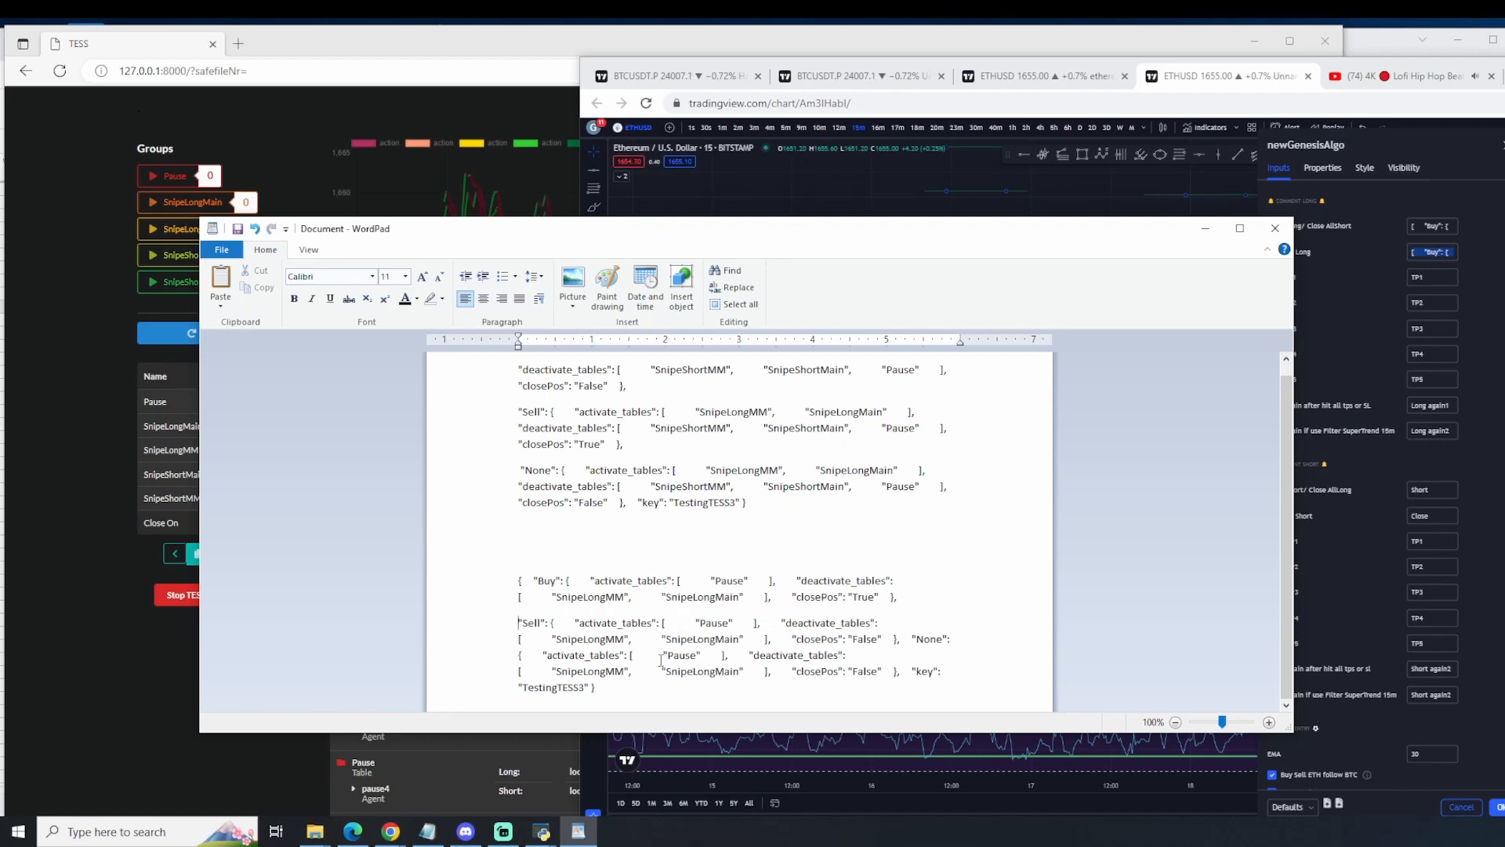
left_click(915, 640)
key("Return")
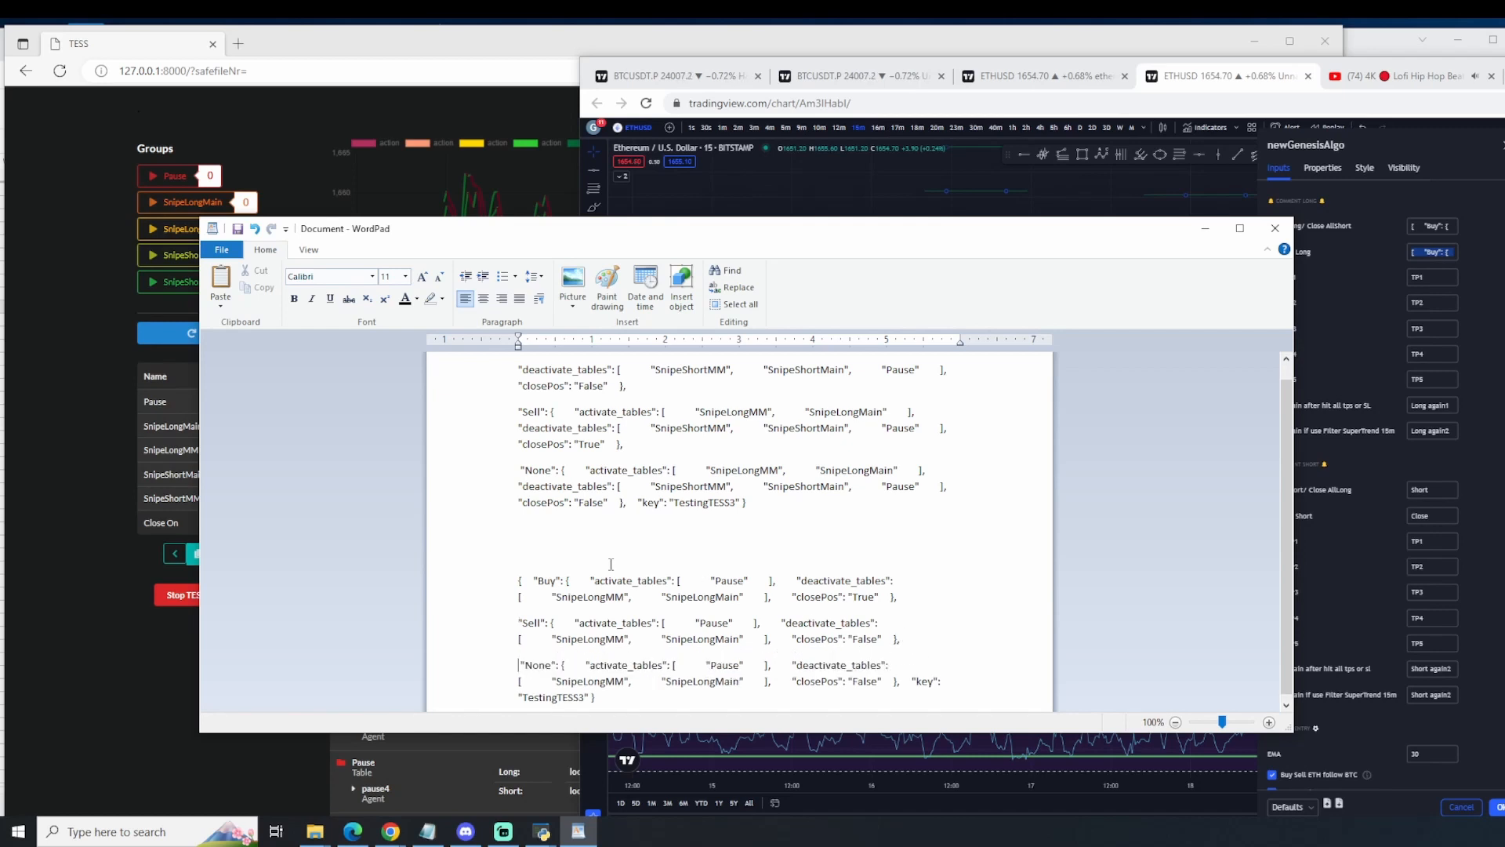
Step: Examine the new message's Buy, Sell and None sections for their activated tables and the Buy closePos value
left_click(529, 573)
left_click_drag(530, 573, 885, 580)
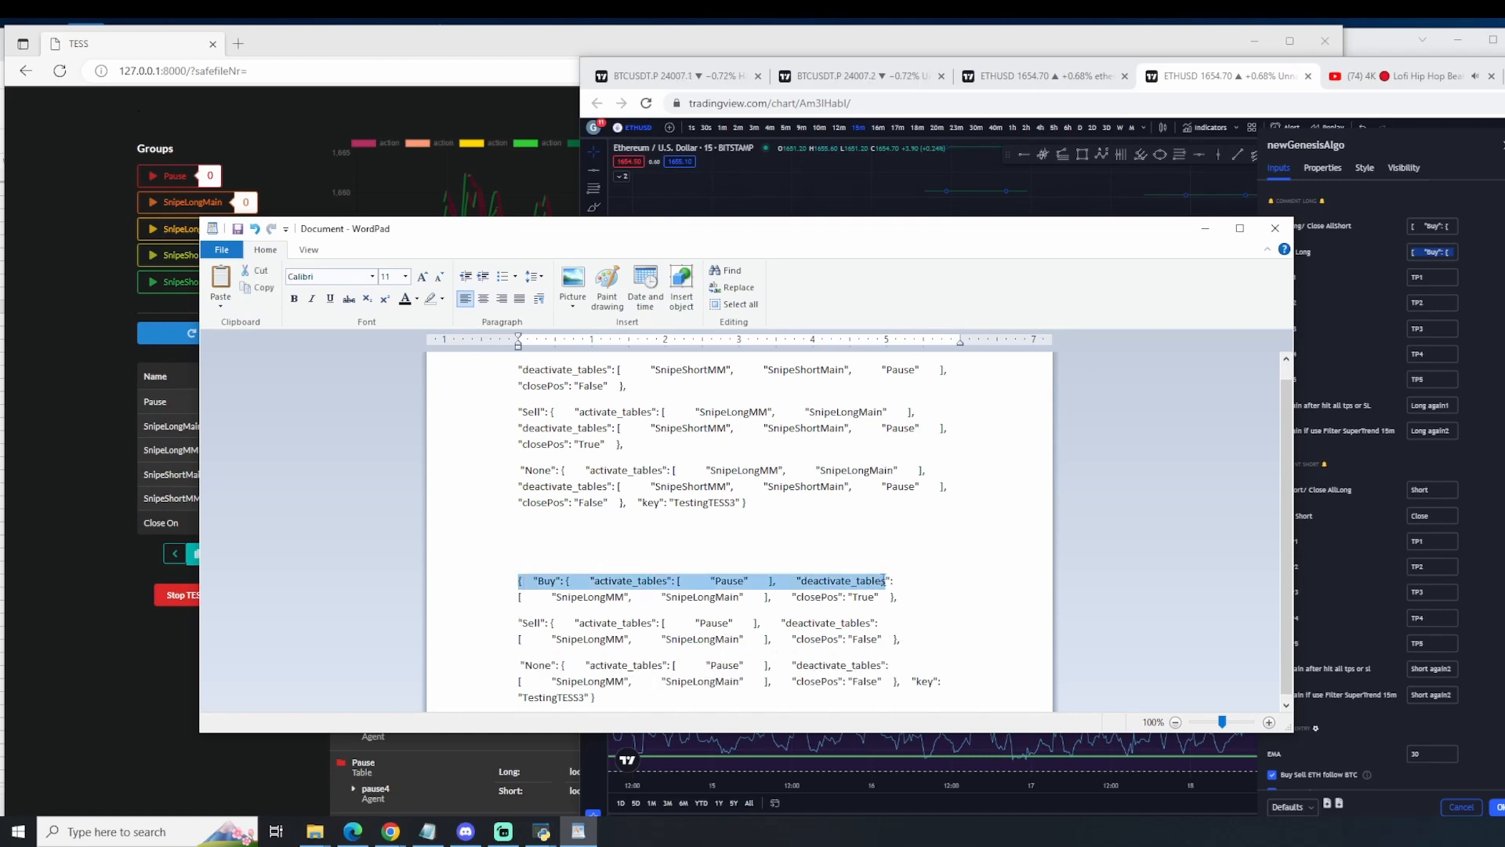
left_click_drag(481, 614, 500, 619)
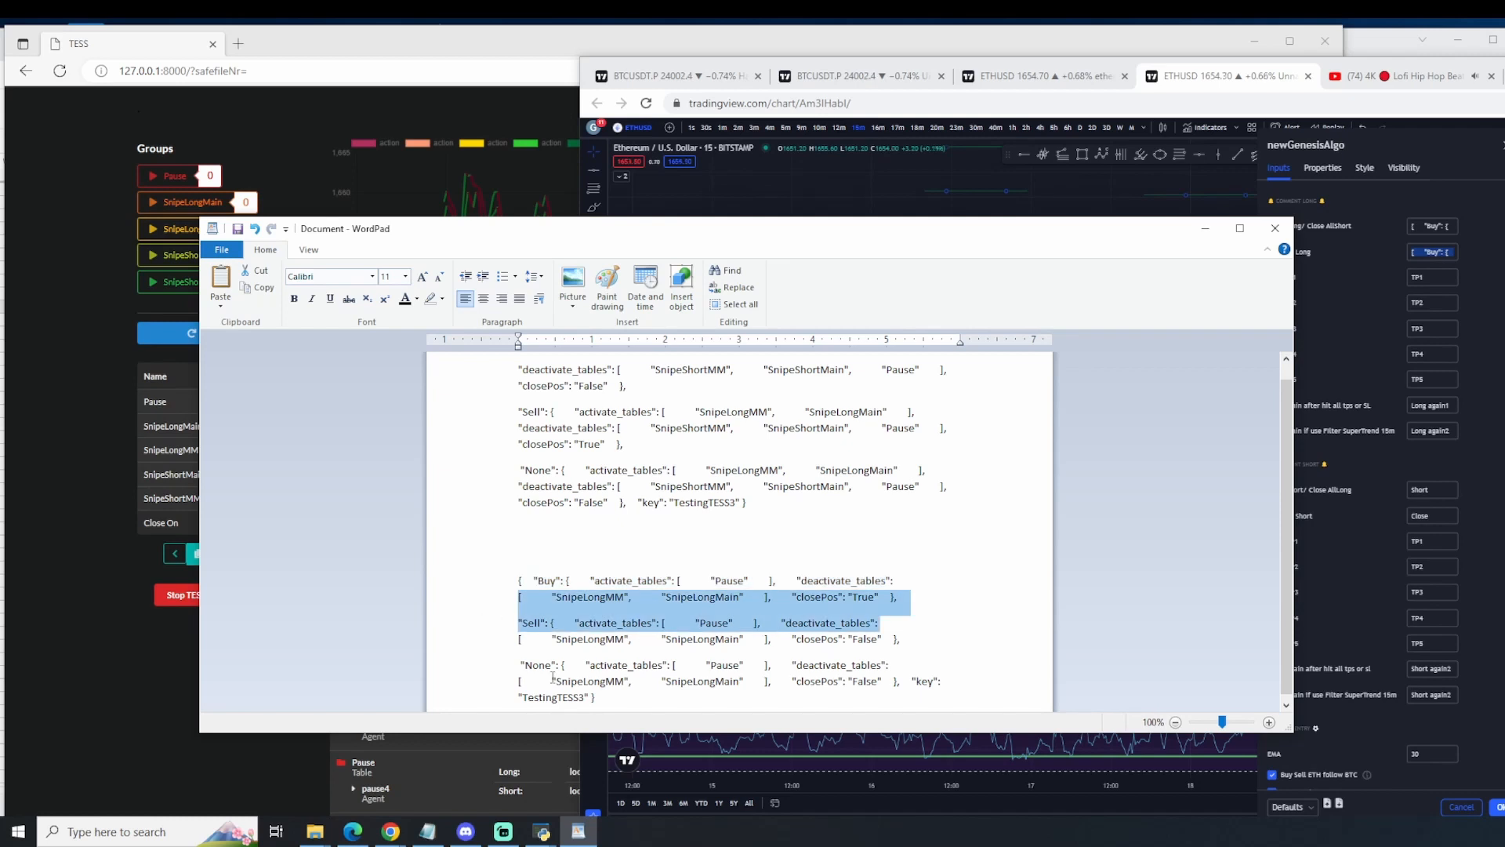
left_click_drag(552, 665, 767, 670)
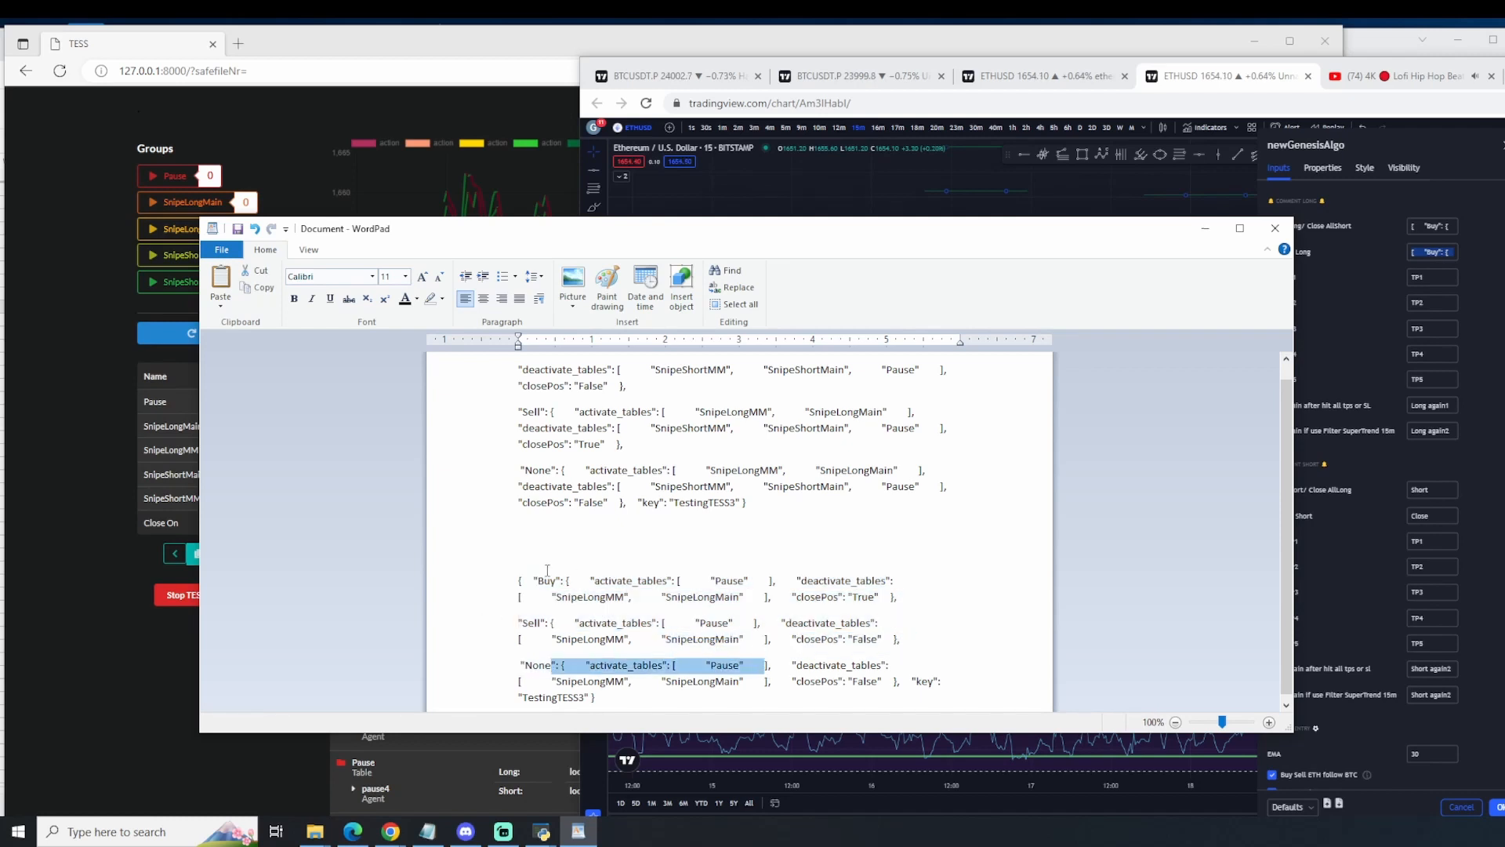
left_click_drag(535, 582, 694, 577)
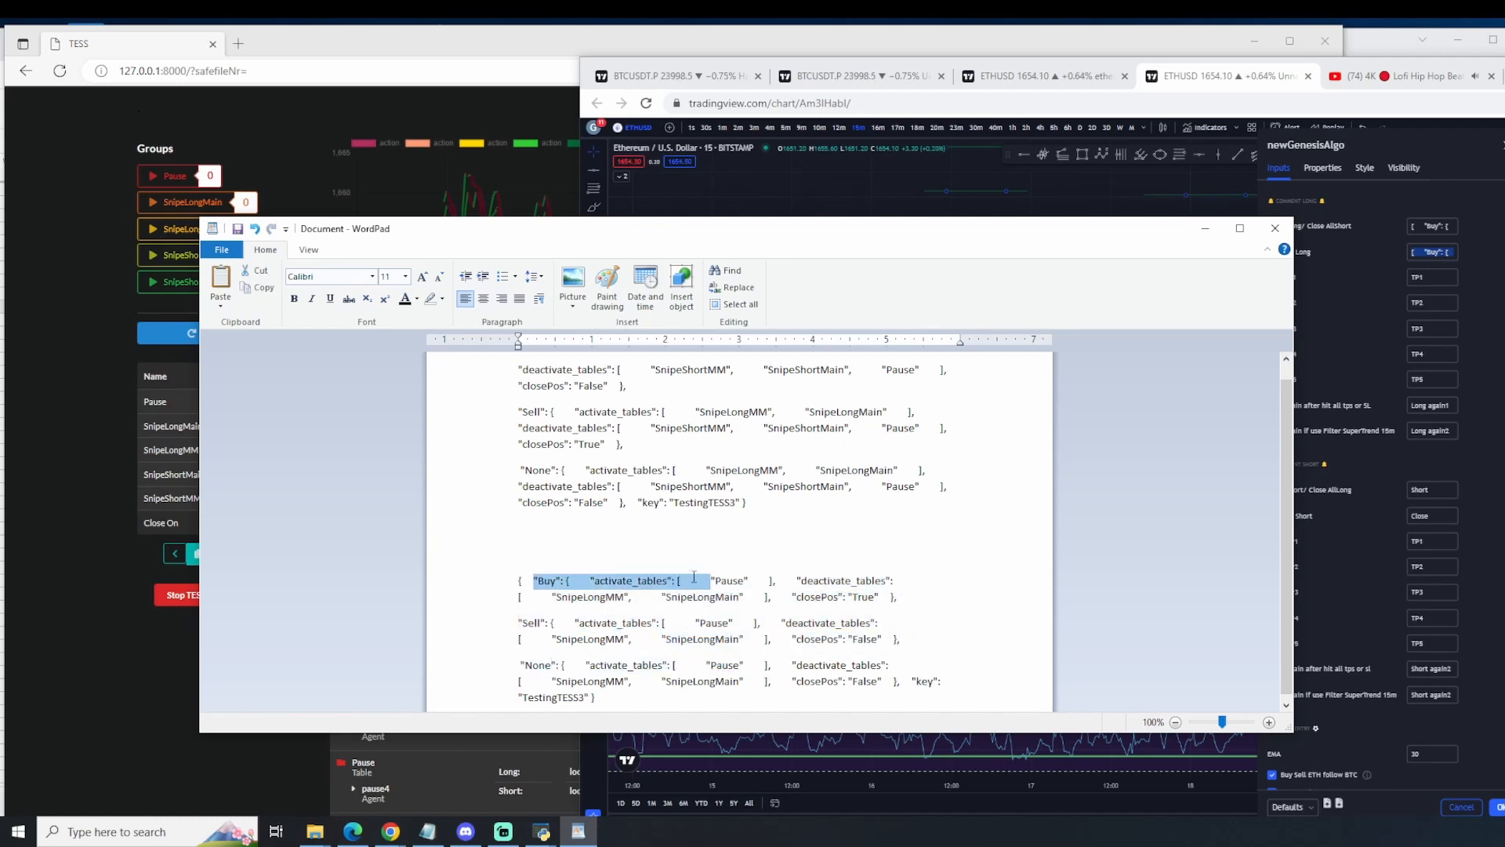
left_click_drag(890, 599, 853, 598)
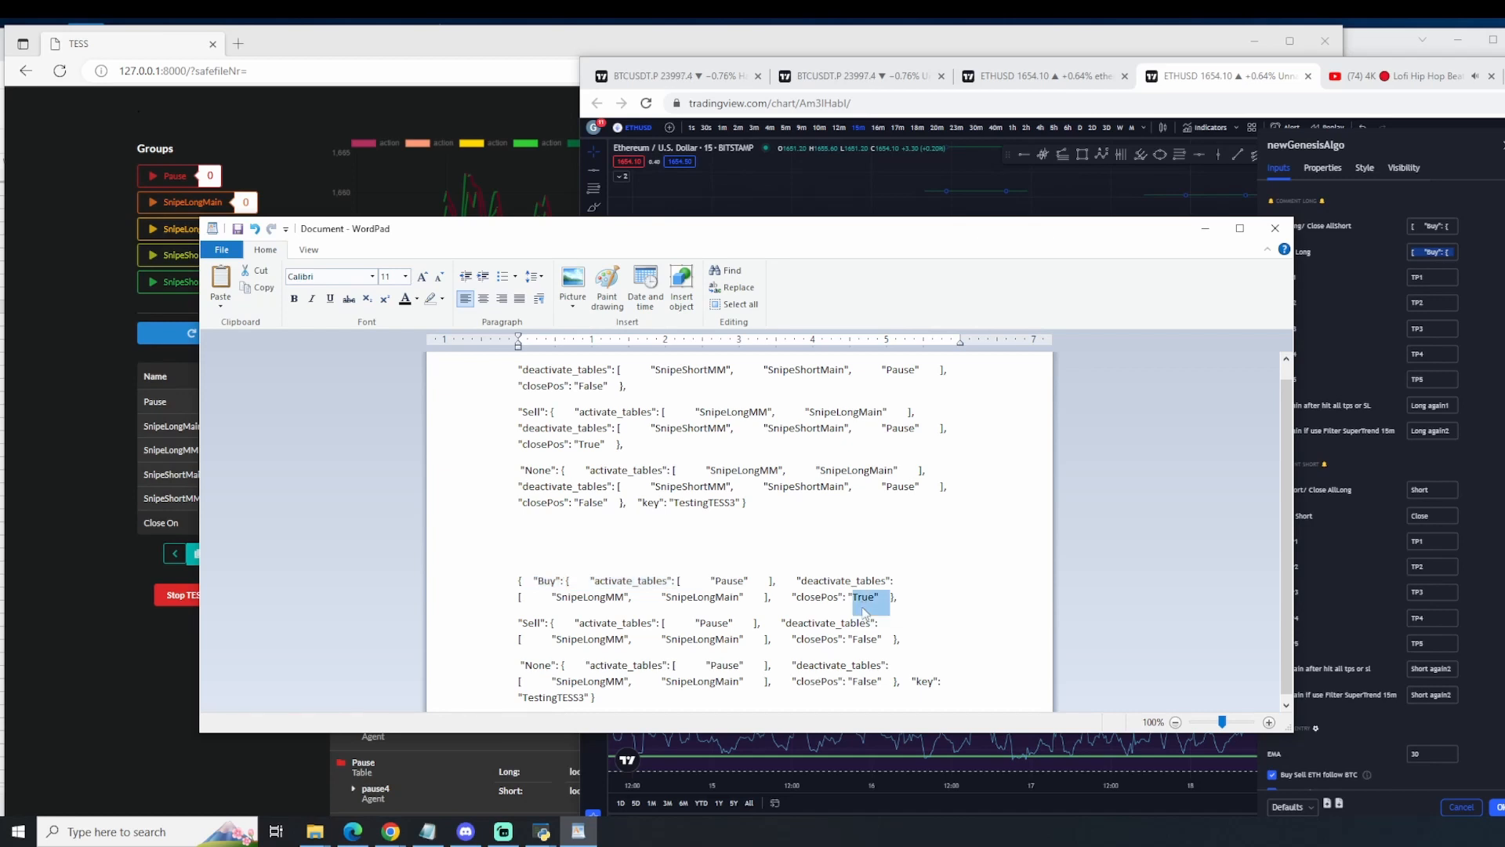
right_click(1399, 392)
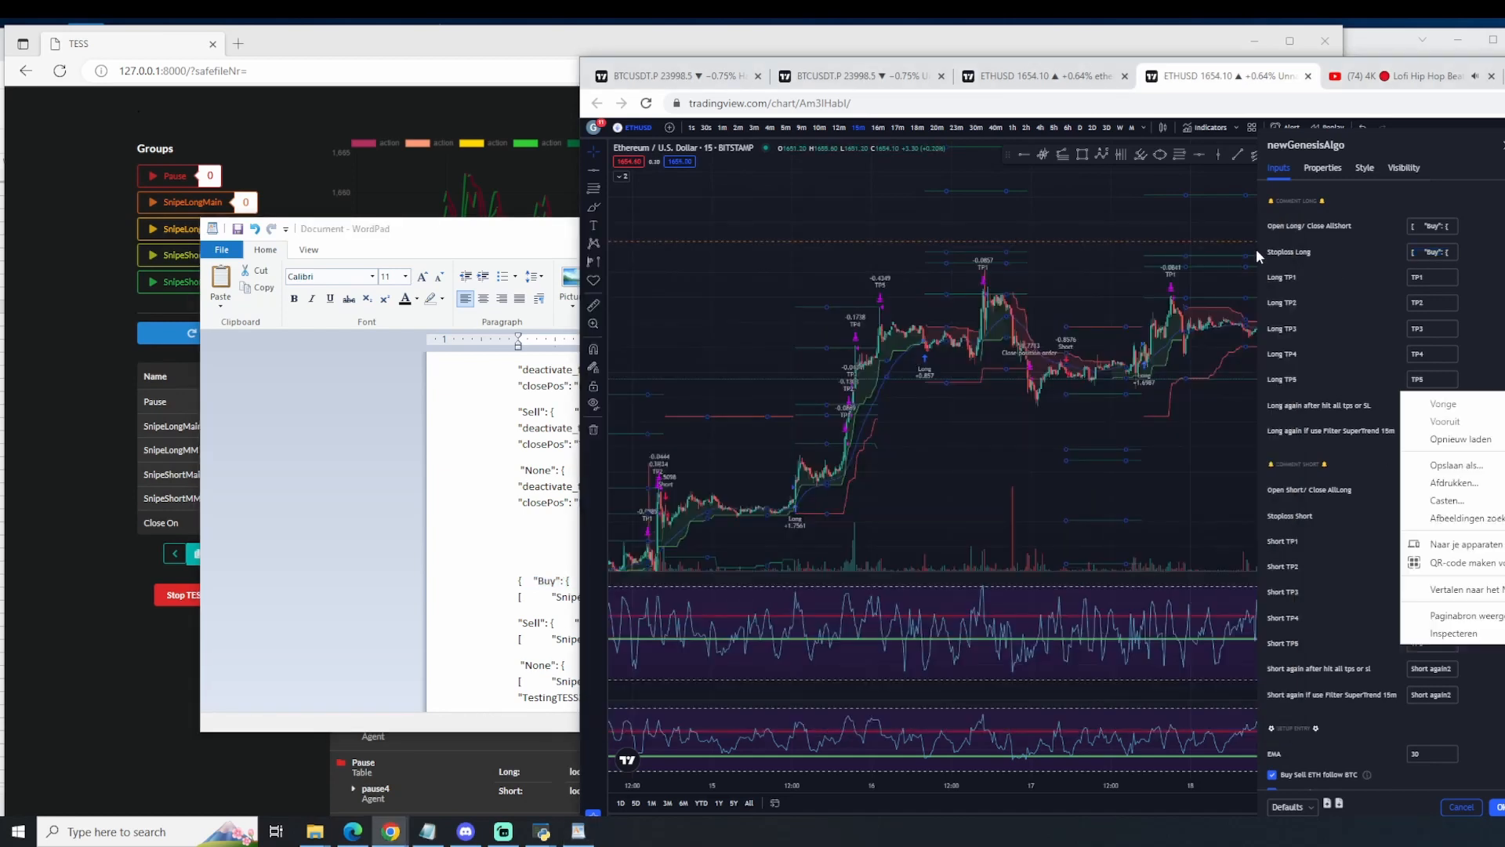
right_click(531, 525)
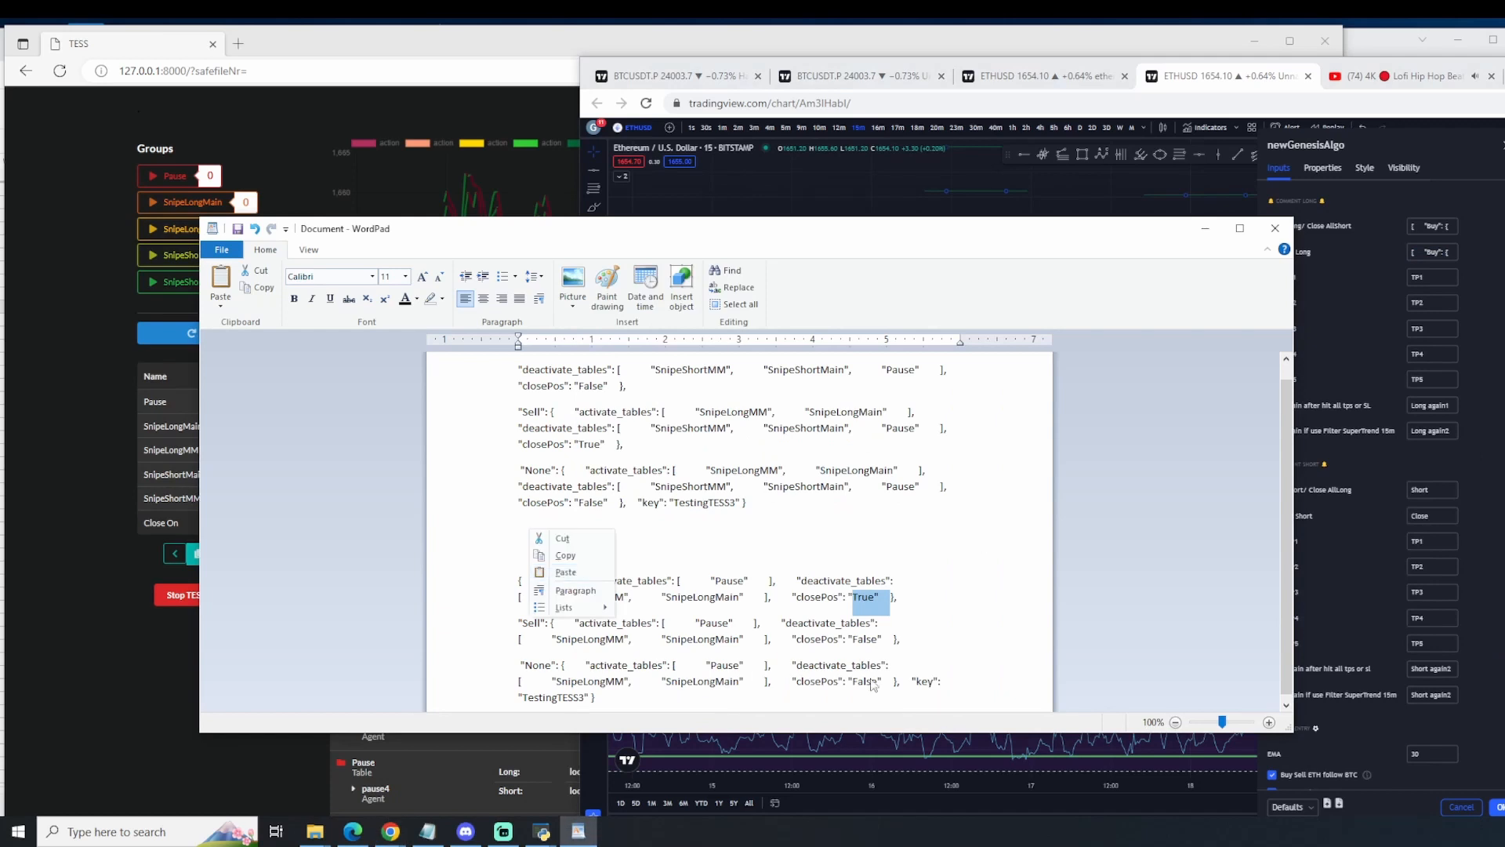
left_click(841, 664)
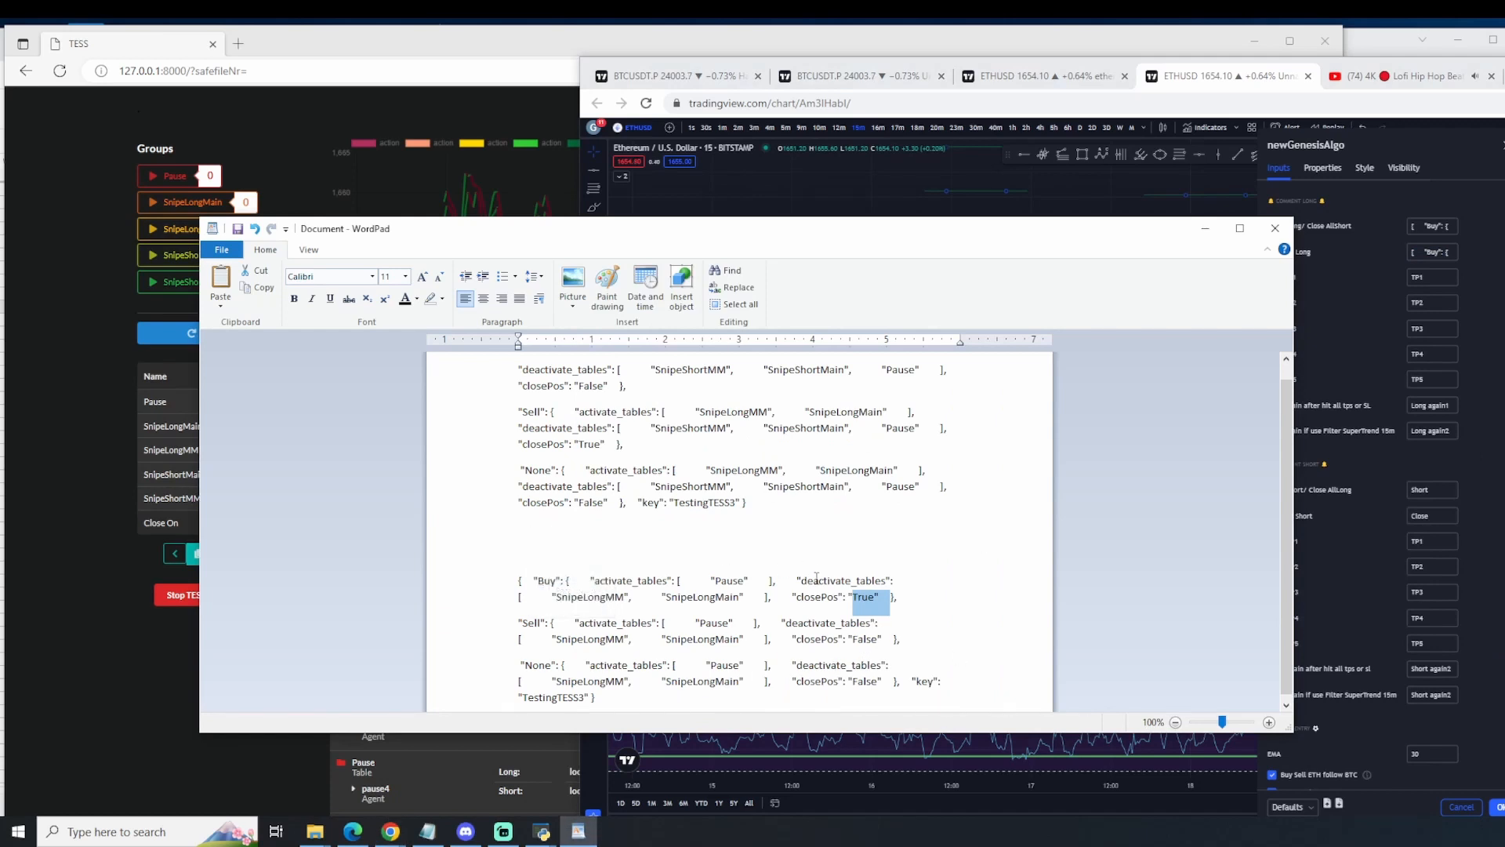
Step: Check the deactivated tables, the Pause activation and the closePos values across the message's sections, and return to TradingView
left_click_drag(614, 598, 574, 598)
left_click_drag(715, 598, 697, 598)
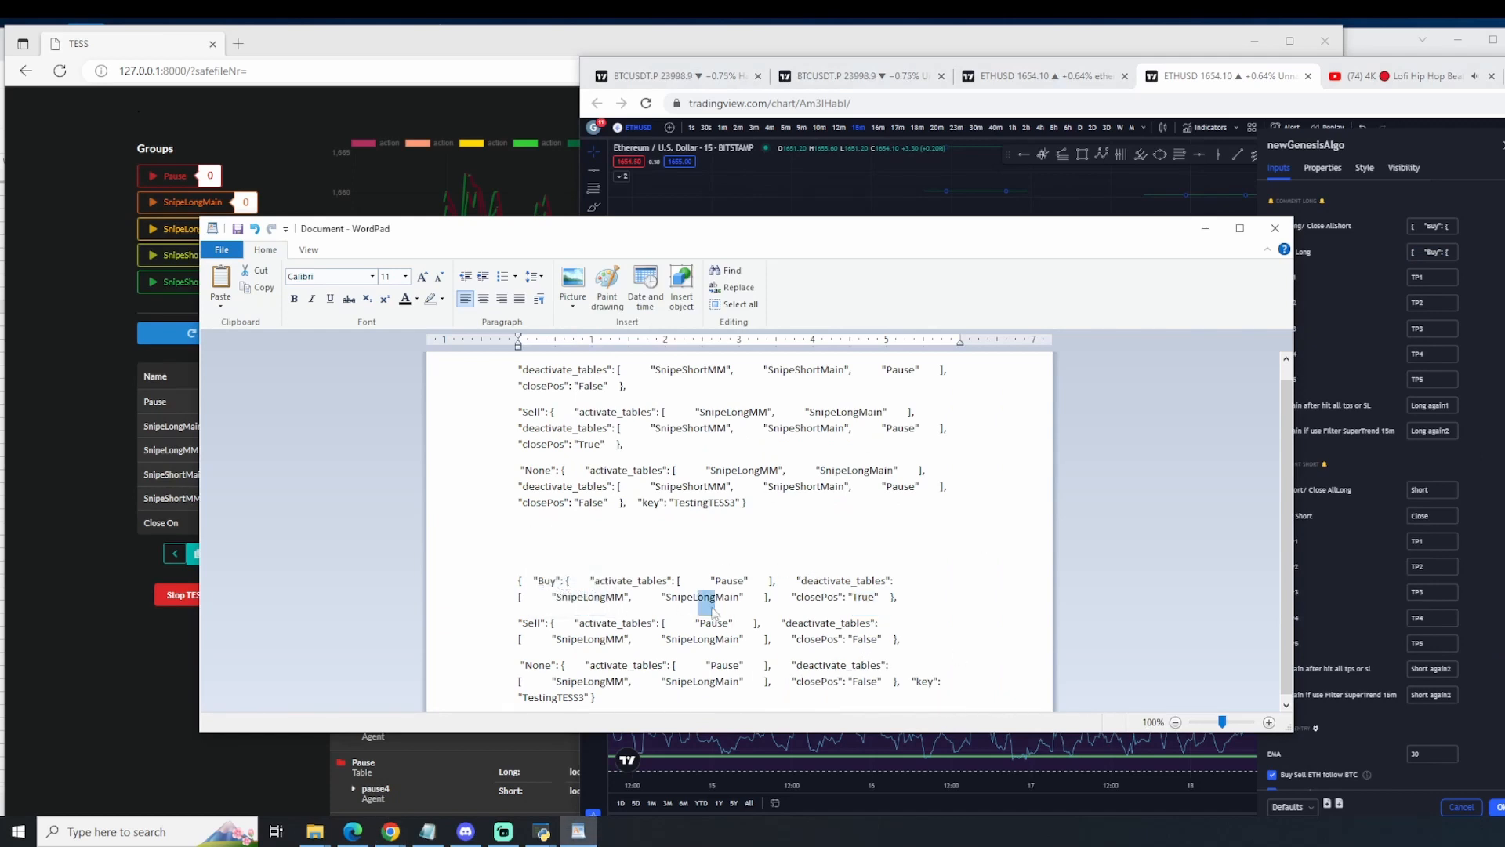
left_click_drag(579, 638, 596, 639)
left_click_drag(704, 639, 714, 665)
left_click(732, 582)
double_click(609, 581)
left_click(717, 581)
left_click(837, 684)
left_click_drag(770, 586, 865, 598)
left_click(855, 624)
left_click(858, 666)
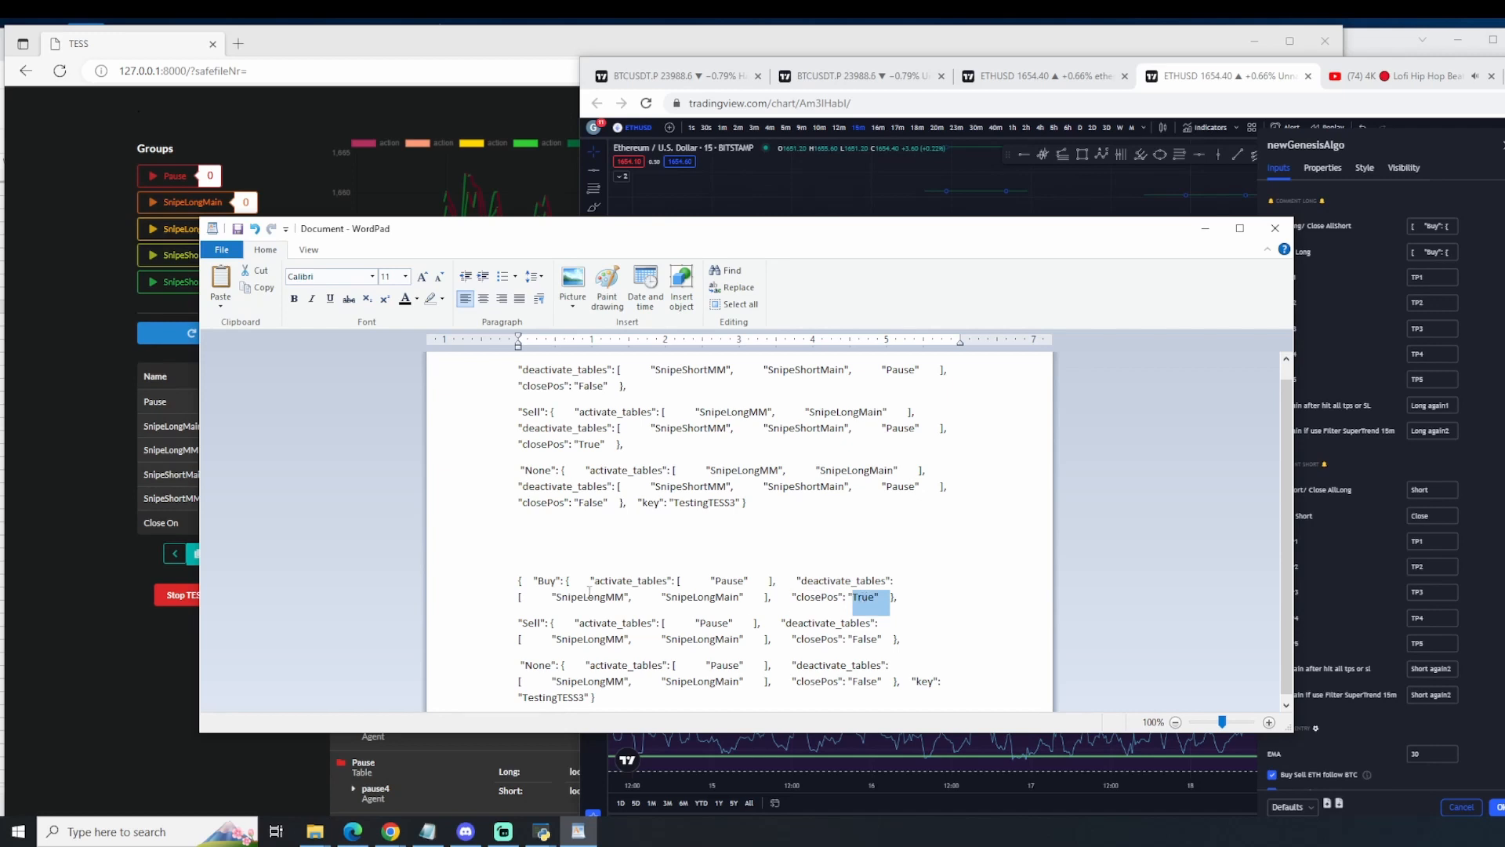
left_click(544, 579)
left_click_drag(540, 580, 569, 580)
left_click(882, 578)
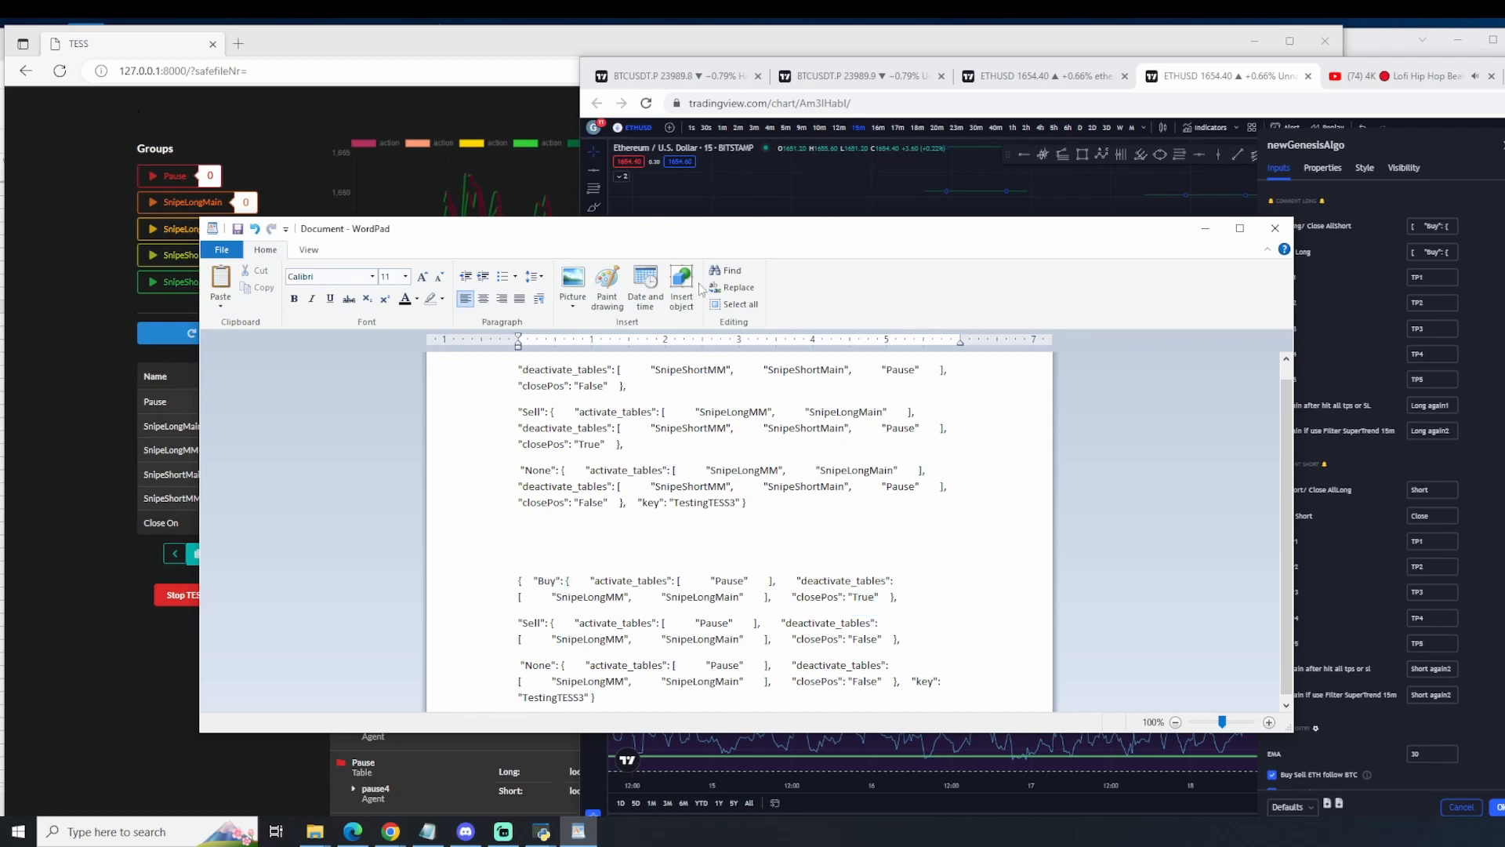
right_click(1392, 482)
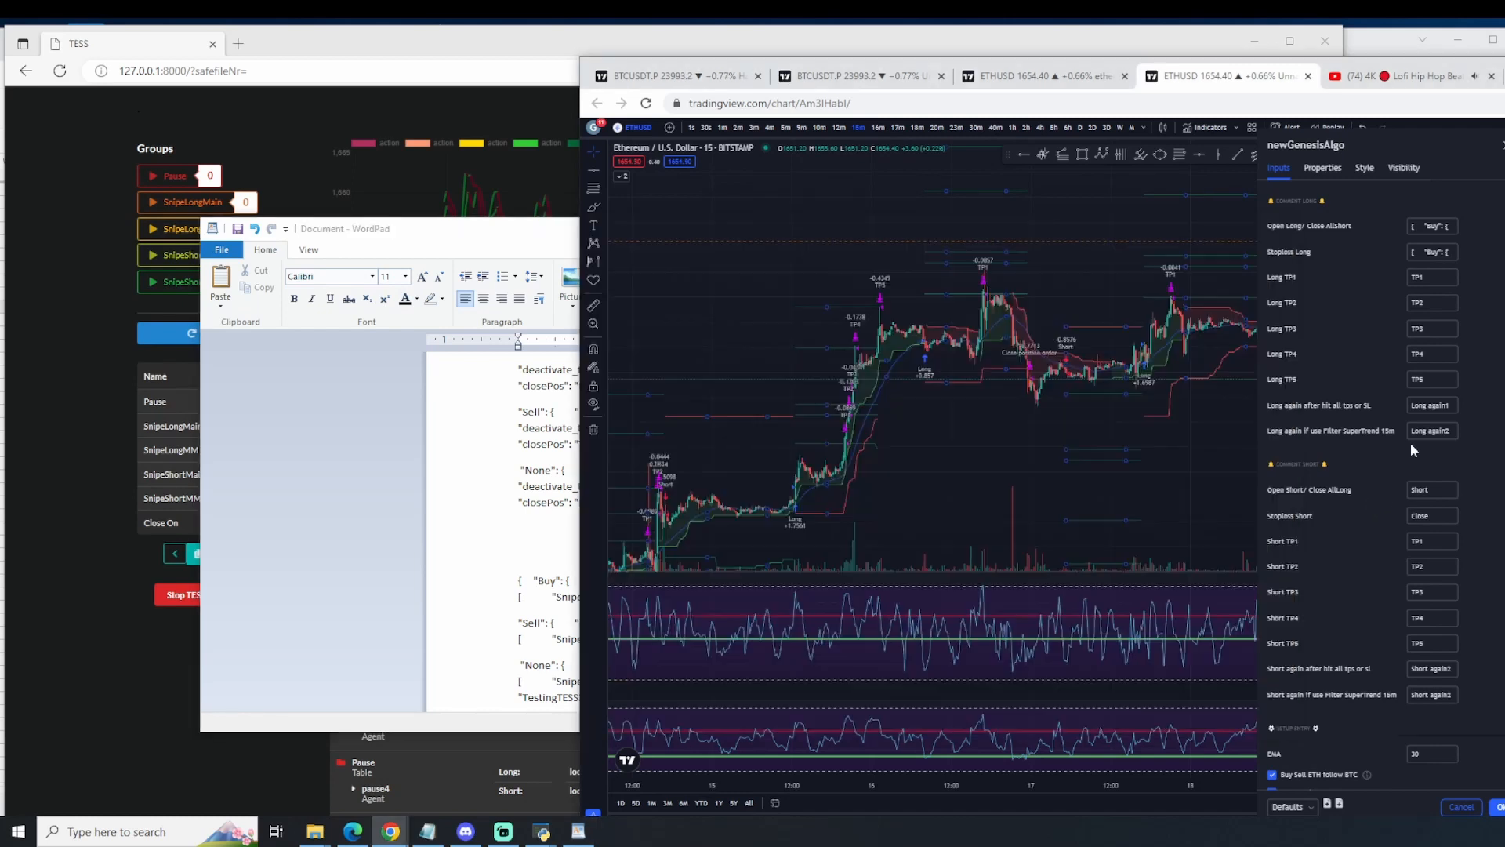
left_click(1307, 314)
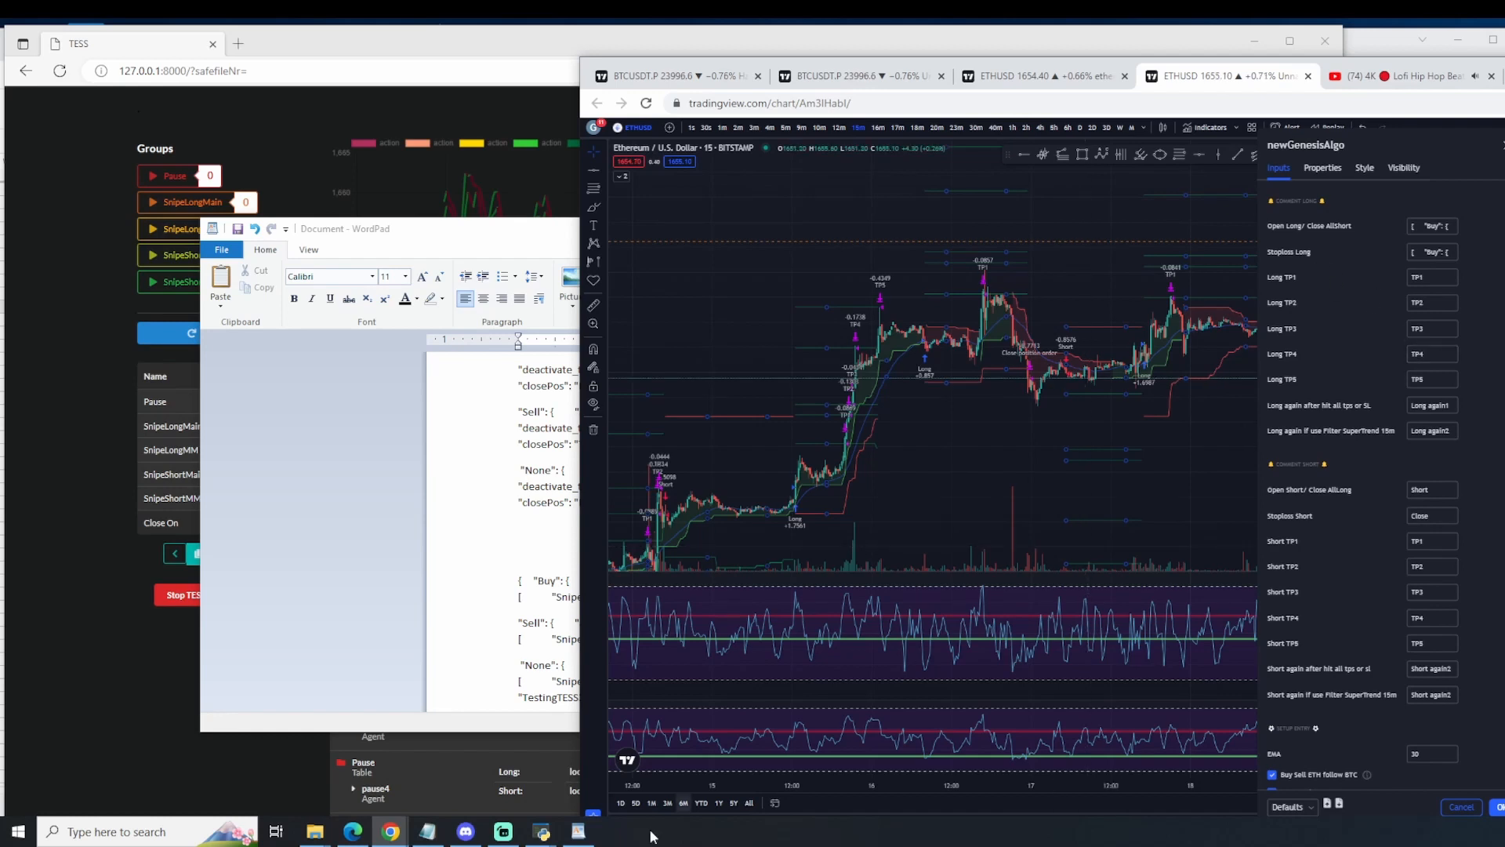
Step: Switch to the SnipeLongMainx spreadsheet in Google Sheets, examine its offset rows 4 to 18, and minimize the window
mouse_move(390, 837)
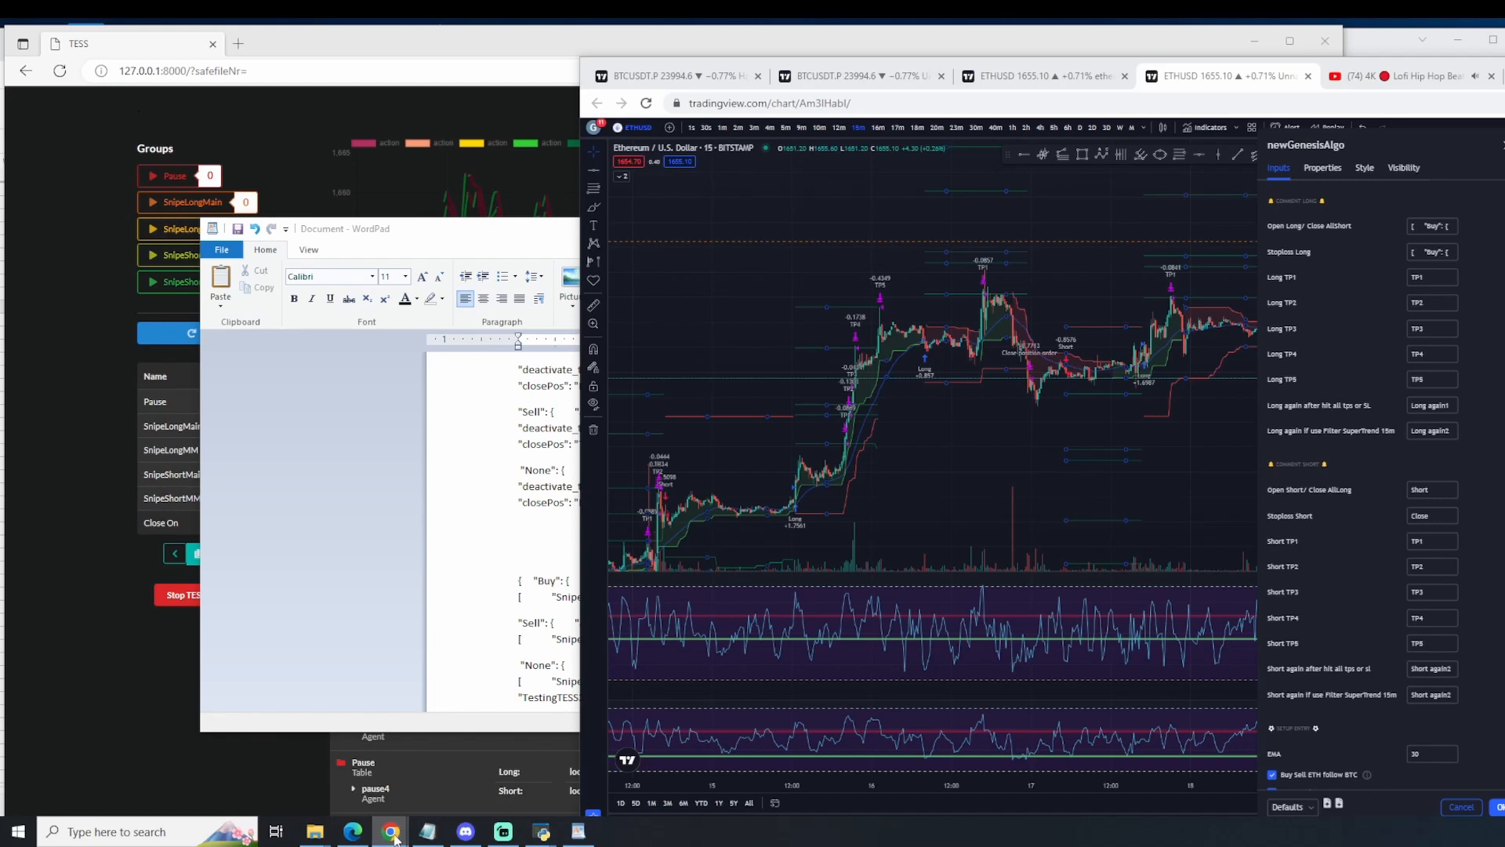
left_click(530, 784)
left_click(117, 49)
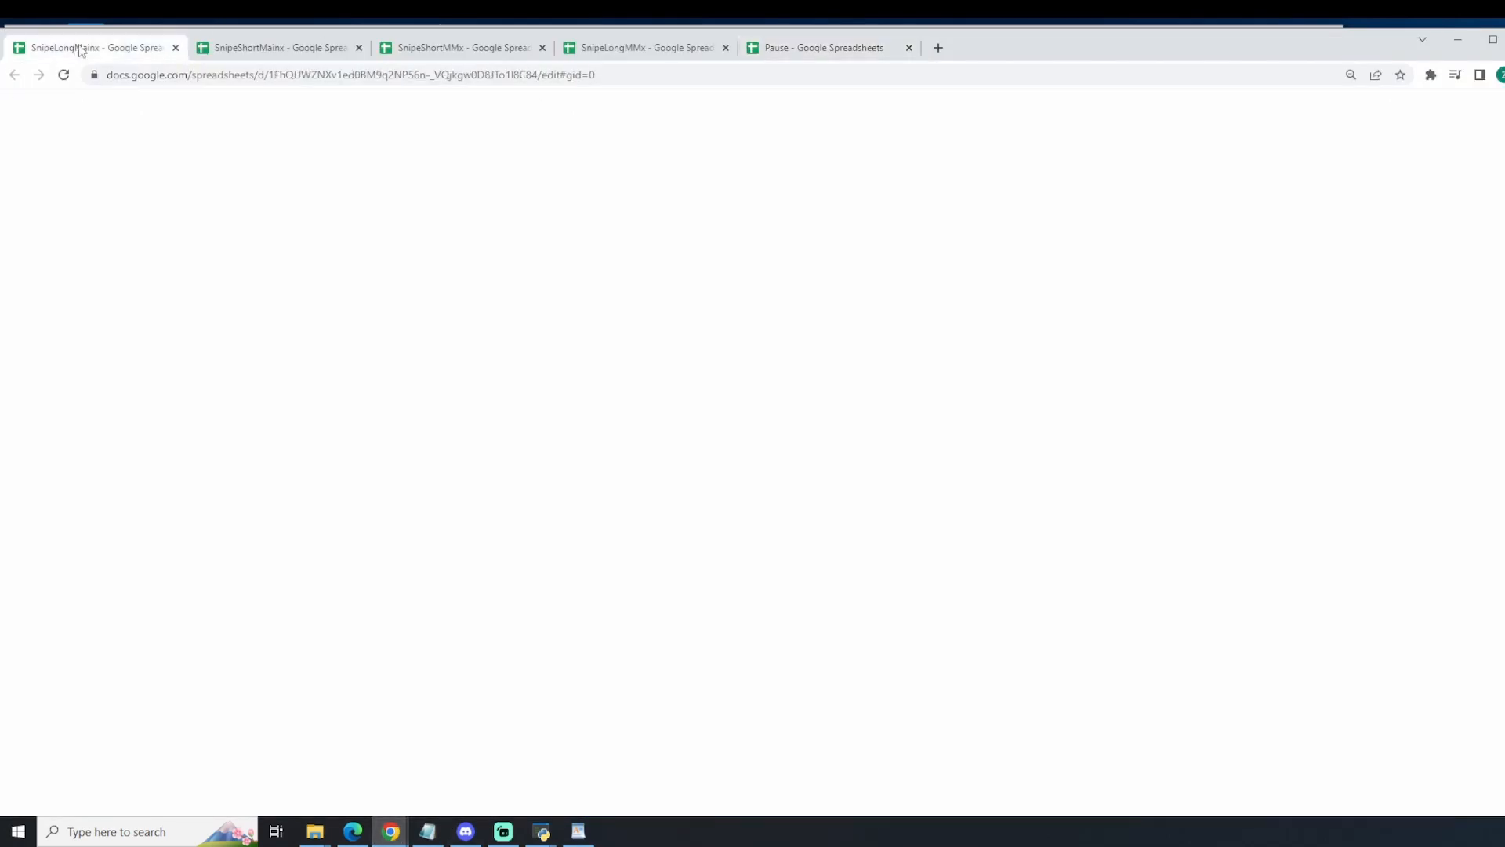
left_click_drag(56, 231, 1314, 416)
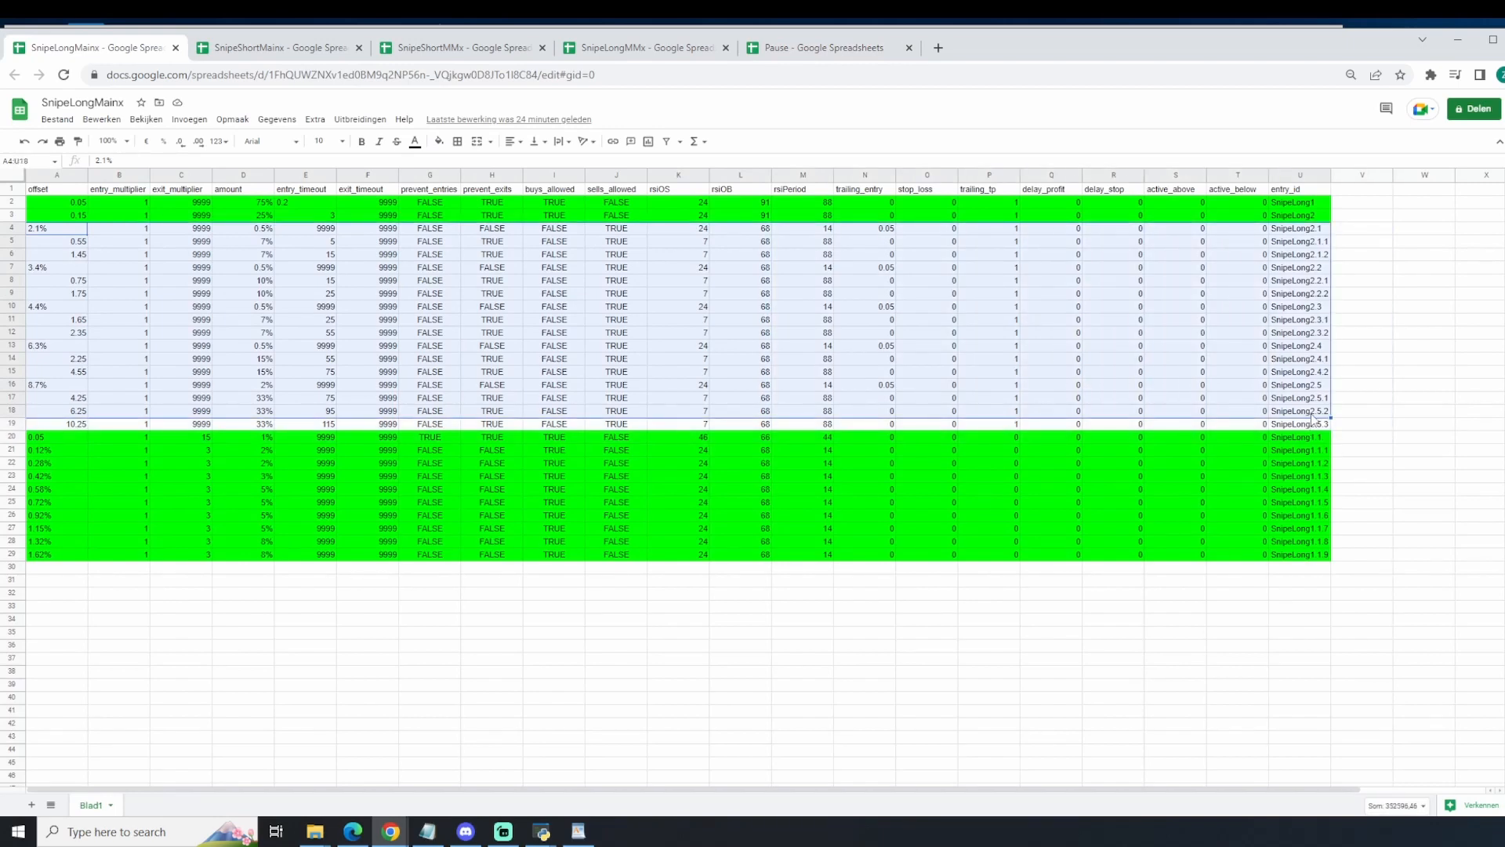
left_click(1457, 41)
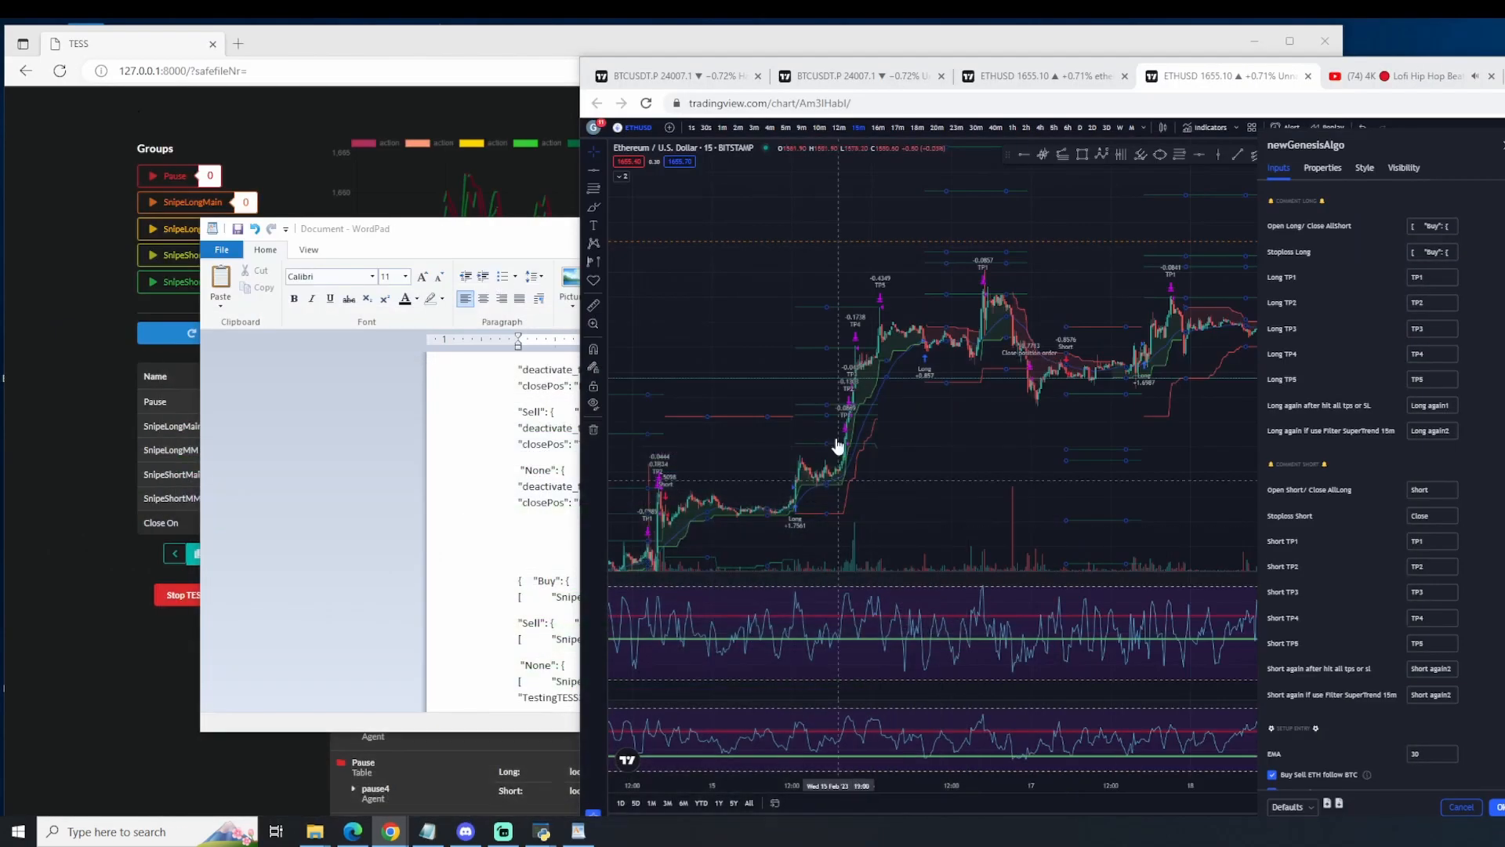
Step: Select the Long TP5 comment in newGenesisAlgo's inputs
left_click(1419, 376)
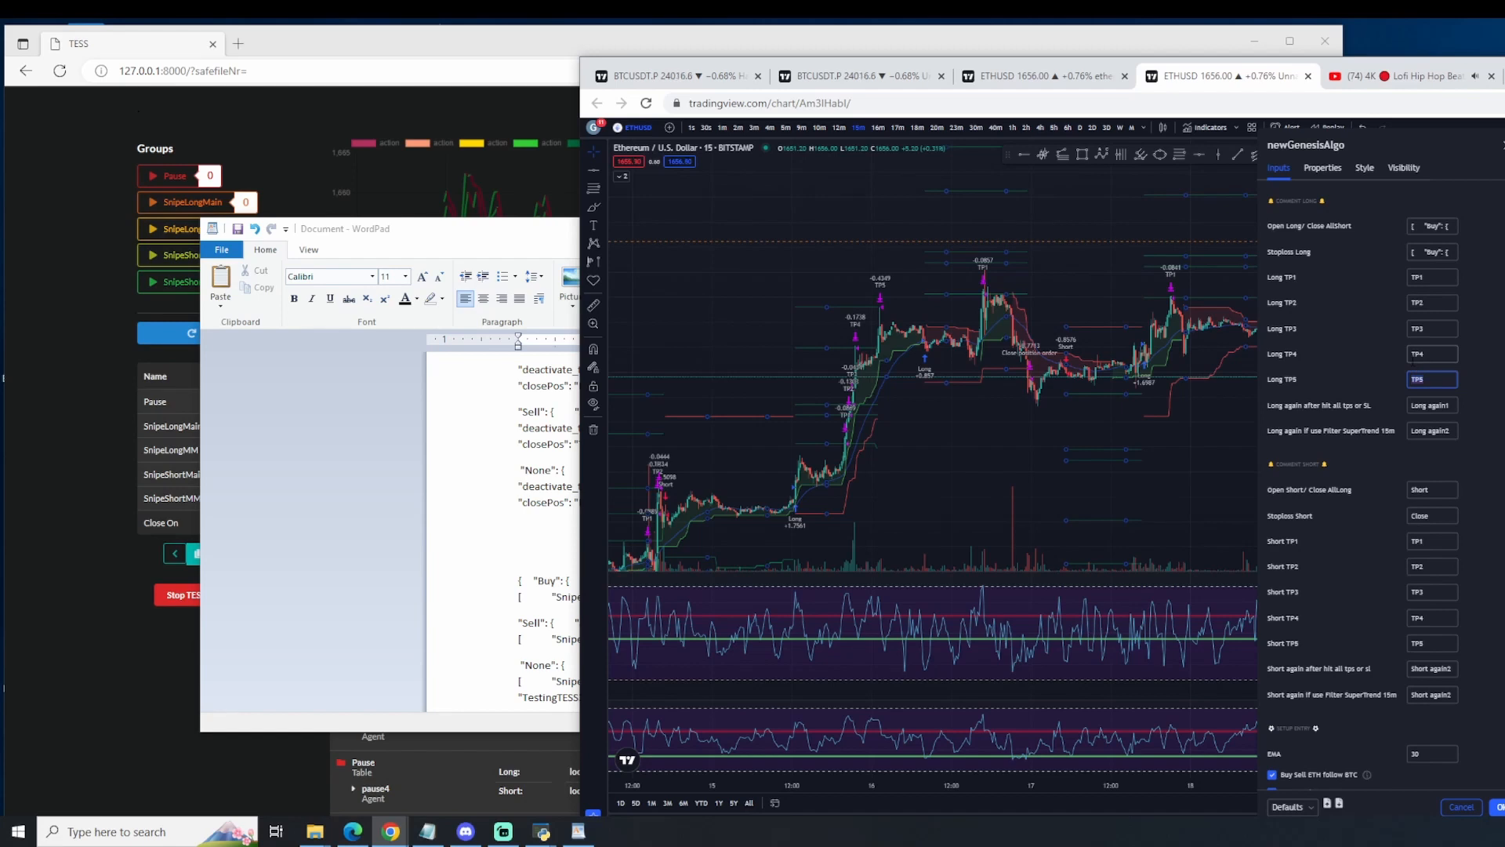
Step: Switch to TESS, refresh its data and reload the page to clear the current signals, and open the Signal Settings
left_click(67, 356)
scroll(999, 679, "down", 20)
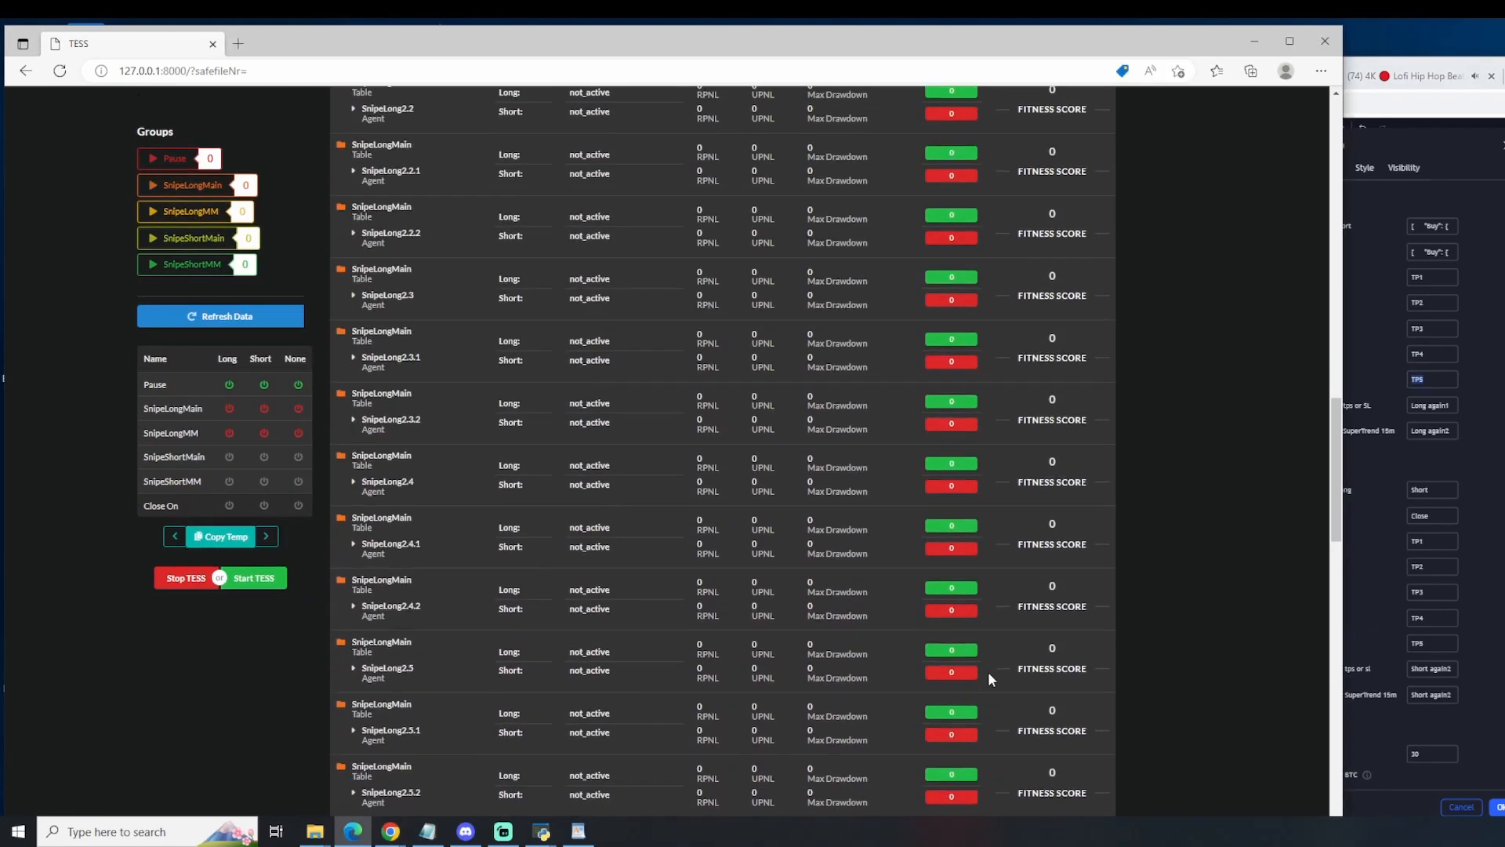
left_click(930, 804)
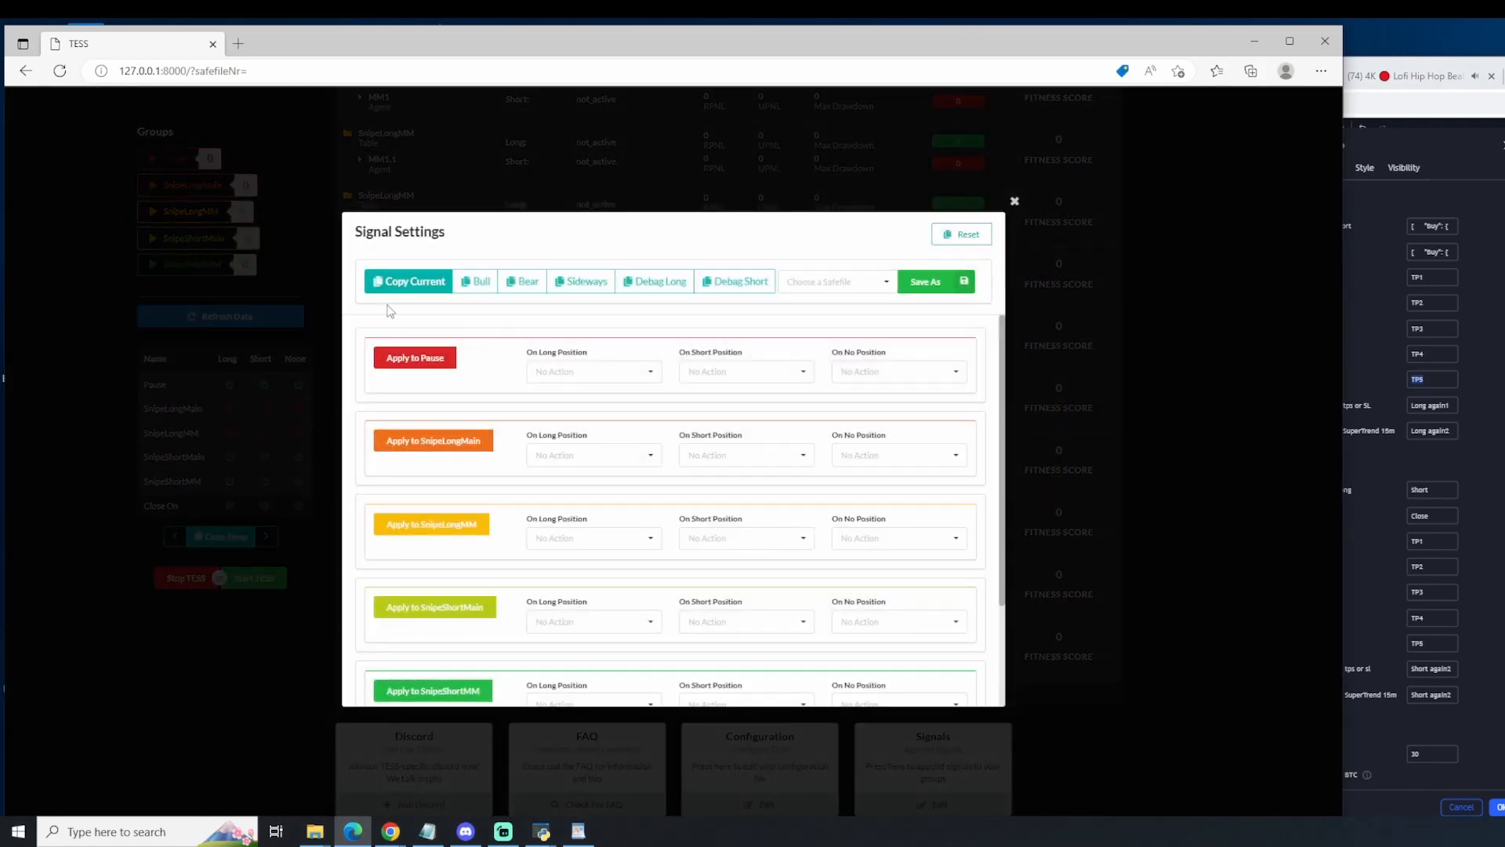
left_click(286, 282)
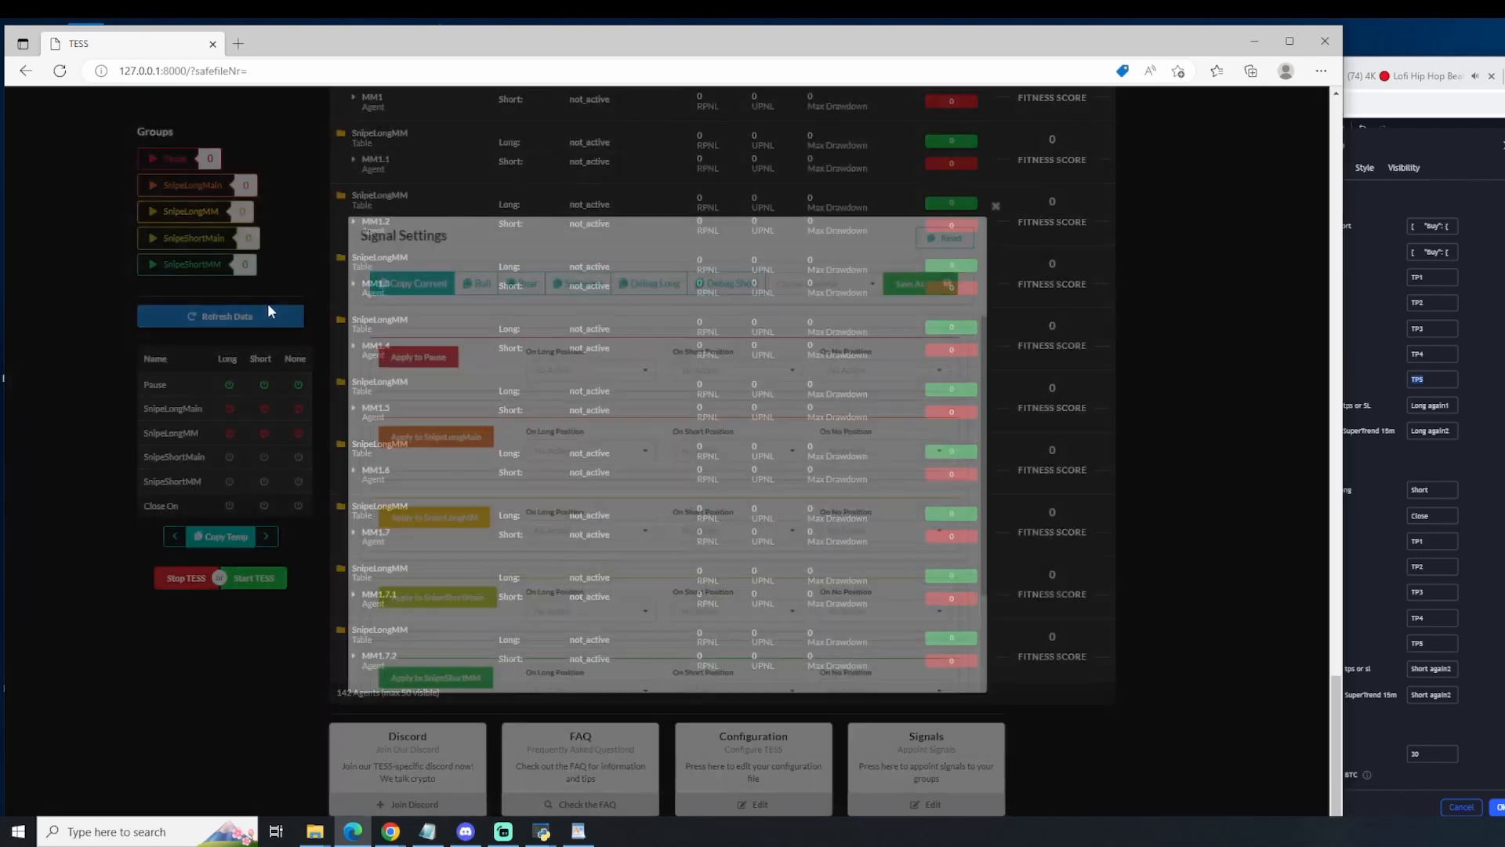
left_click(260, 319)
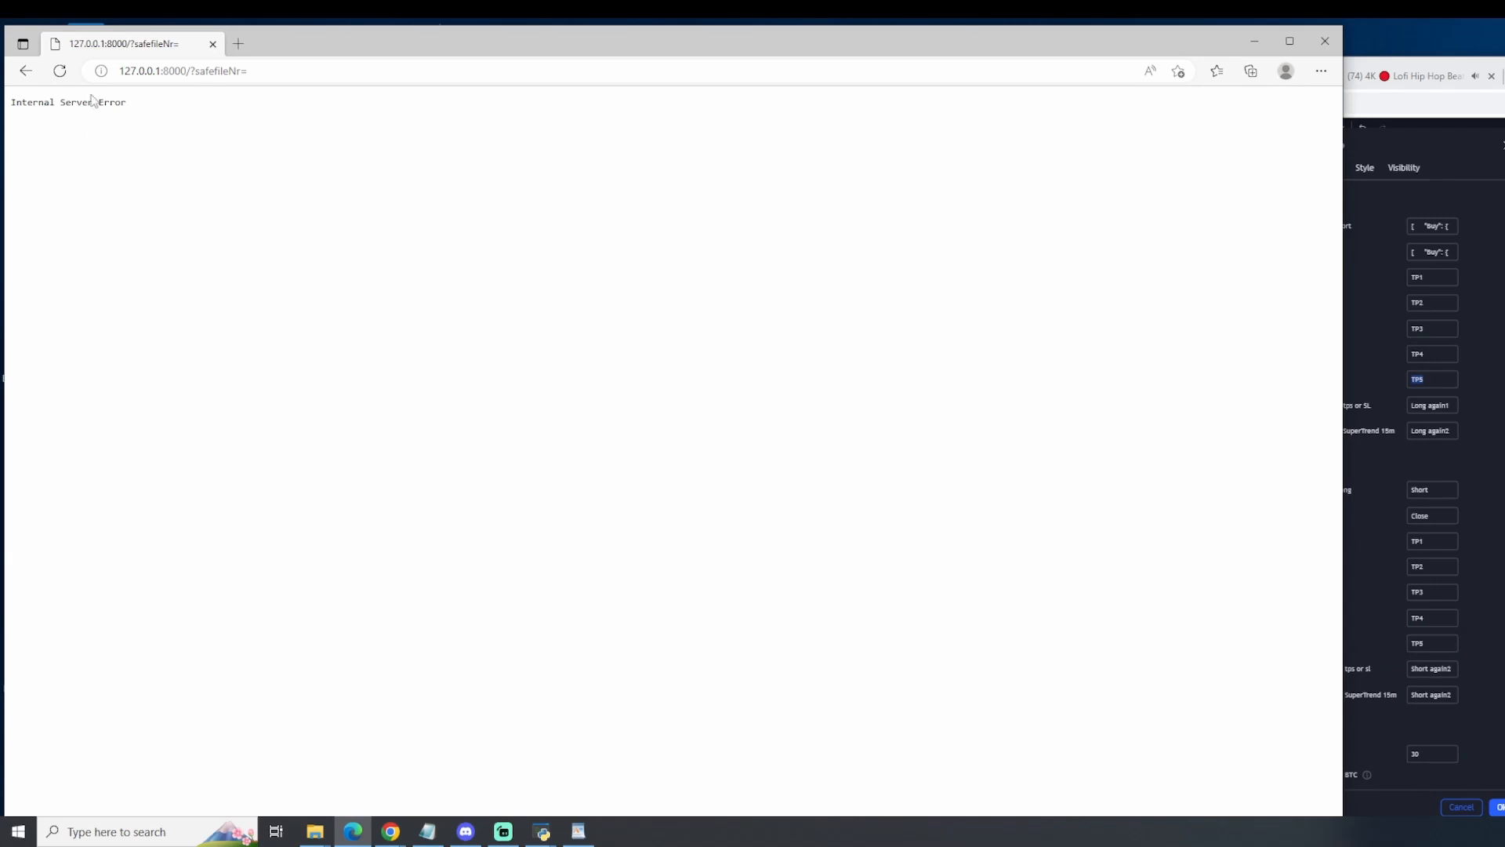
left_click(59, 71)
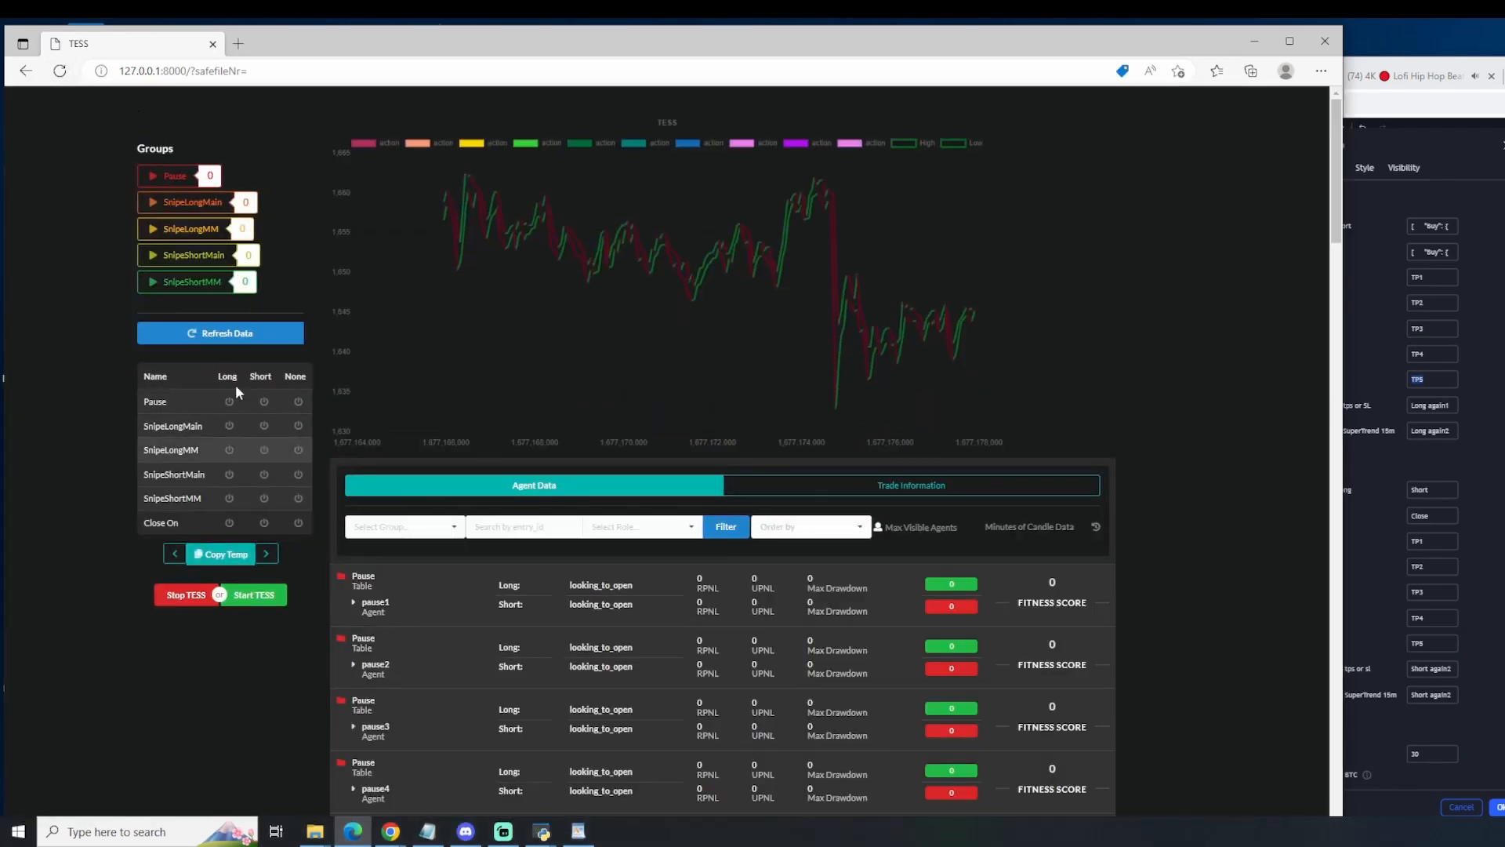
scroll(979, 725, "down", 20)
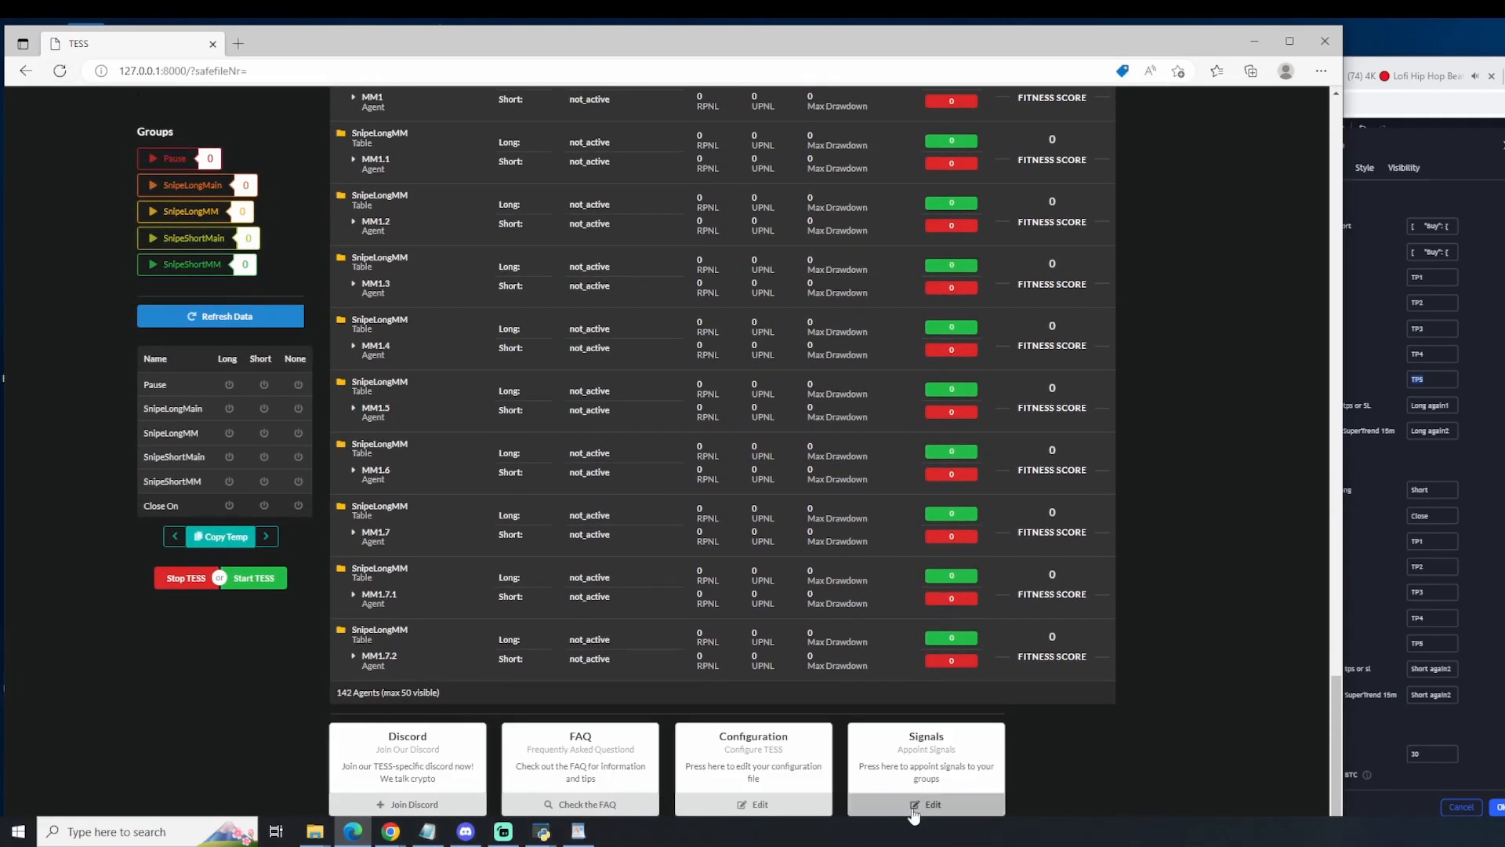
left_click(912, 807)
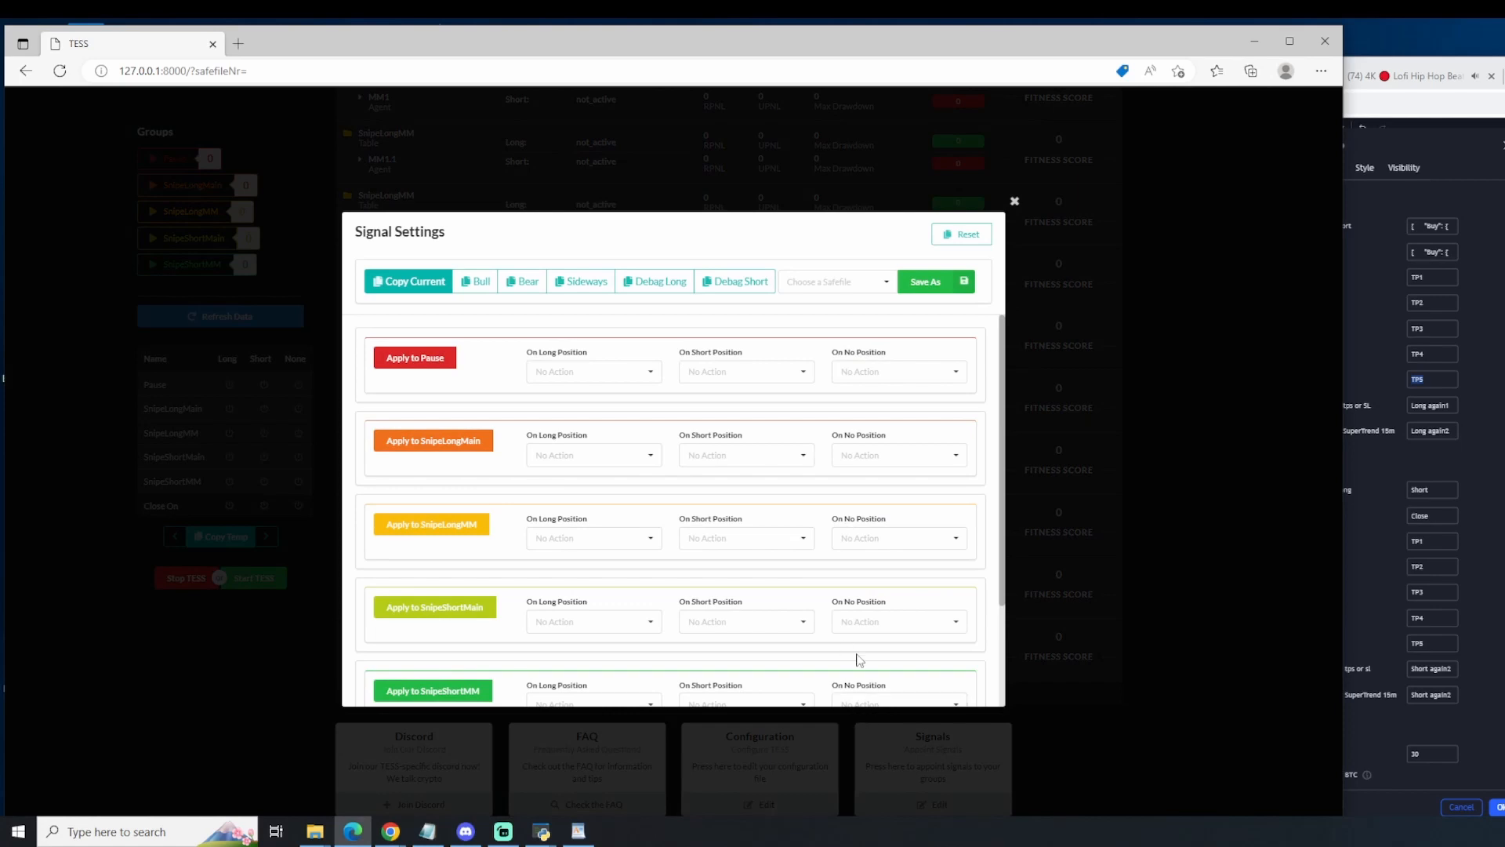
Step: Set the Pause group to Activate on long, short and no position
left_click(595, 372)
left_click(586, 394)
left_click(715, 373)
left_click(705, 394)
left_click(890, 374)
left_click(876, 394)
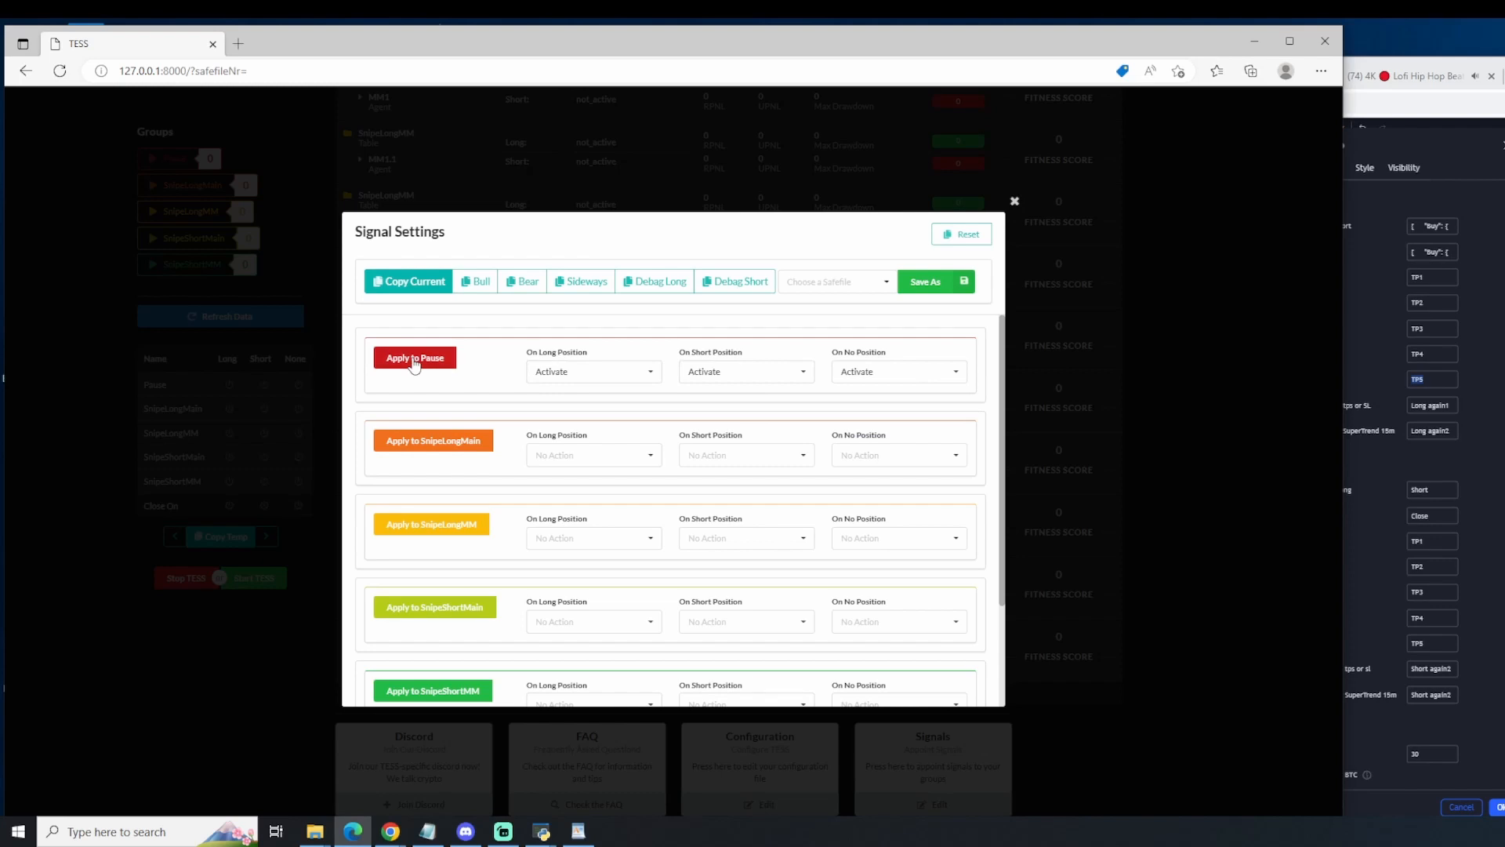
Step: Set the SnipeLongMain group to Deactivate on long, short and no position
left_click(562, 462)
left_click(570, 502)
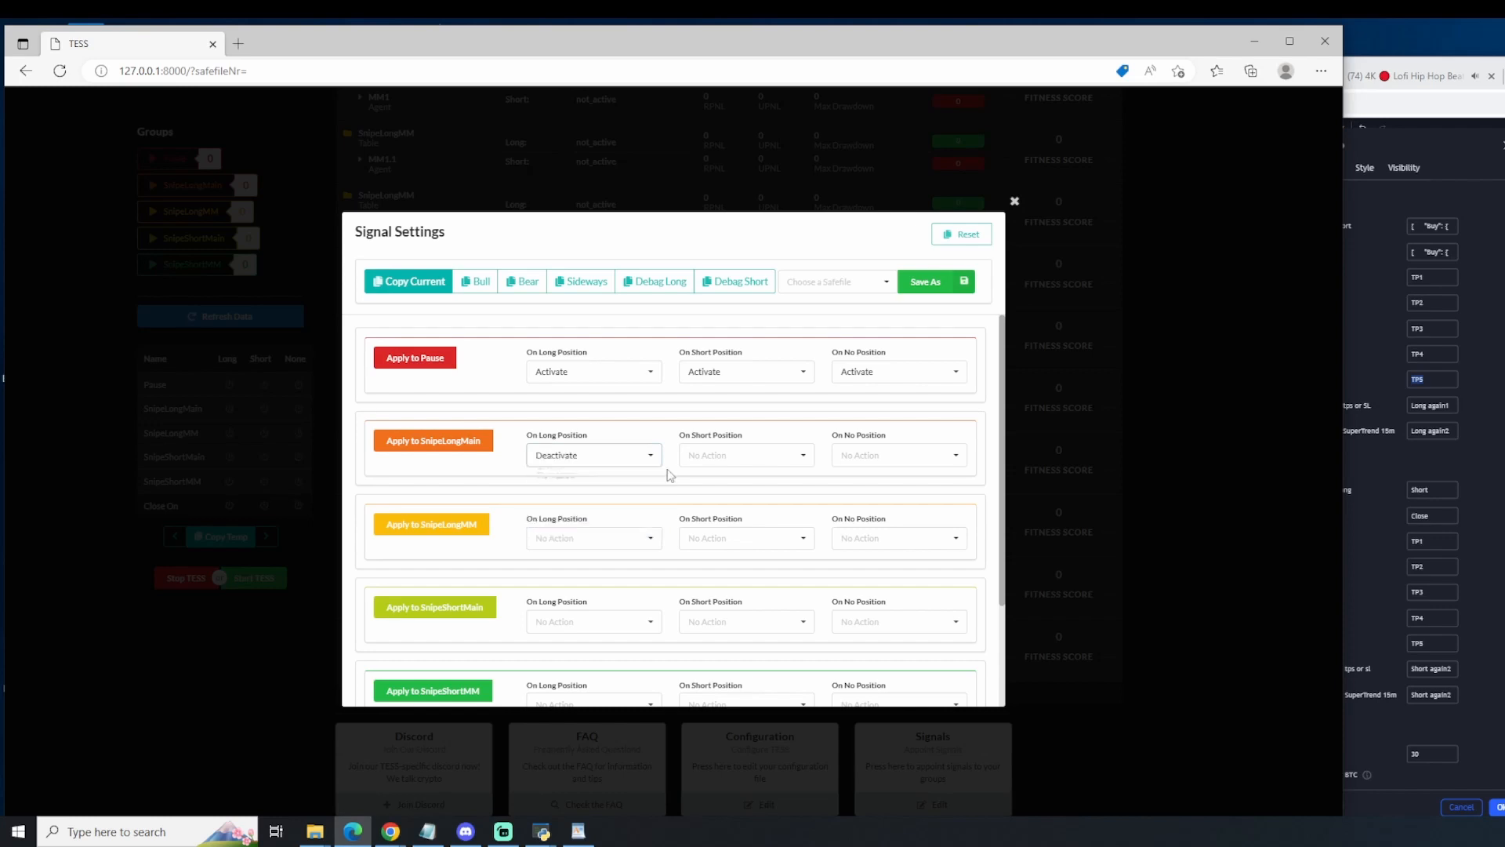
left_click(699, 459)
left_click(700, 501)
left_click(862, 456)
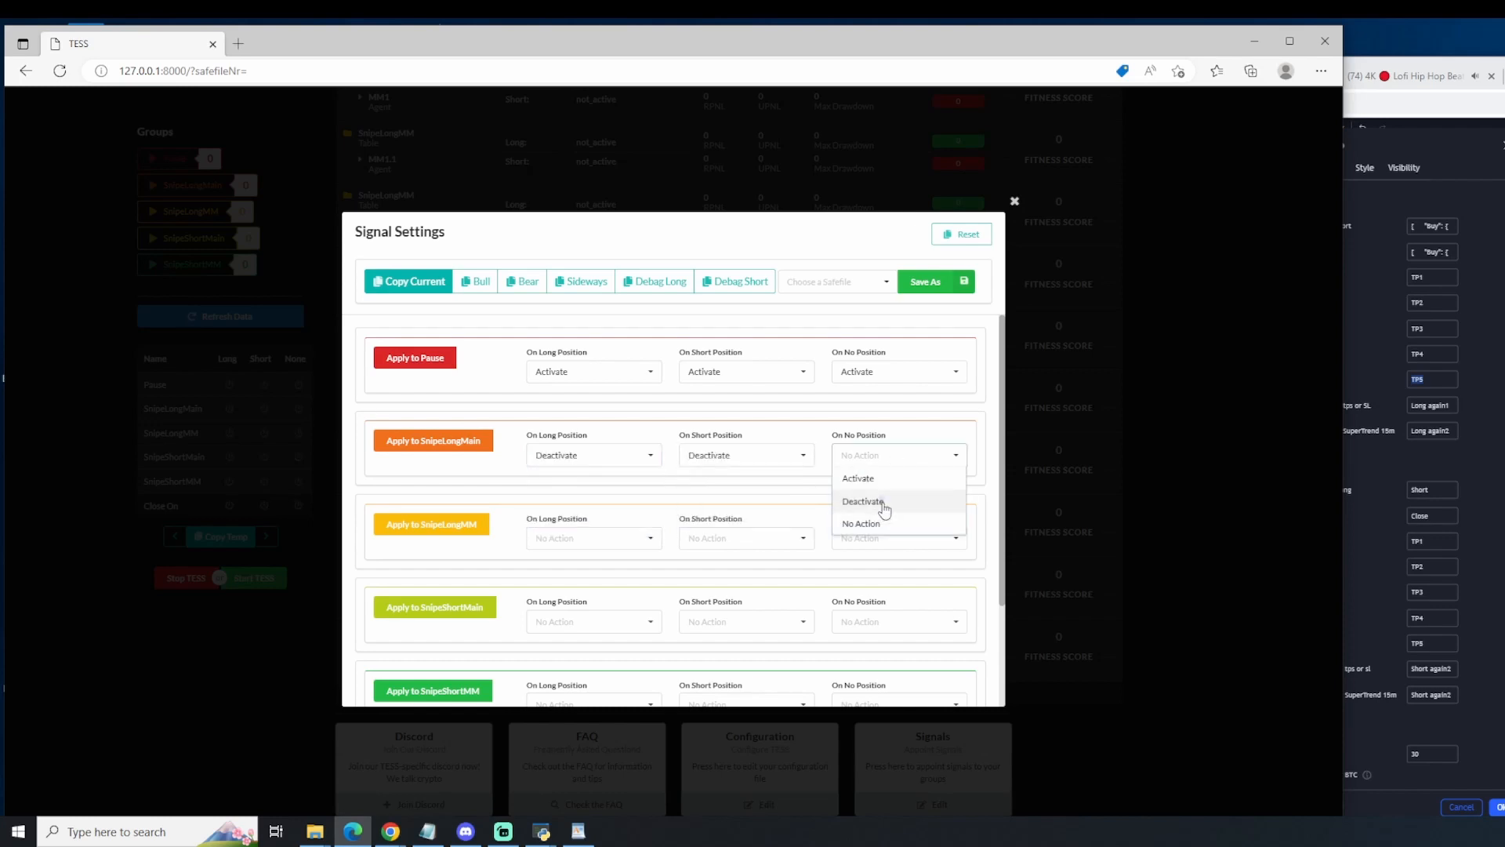
left_click(863, 501)
Step: Set the SnipeLongMM group to Deactivate on long, short and no position
left_click(593, 541)
left_click(596, 584)
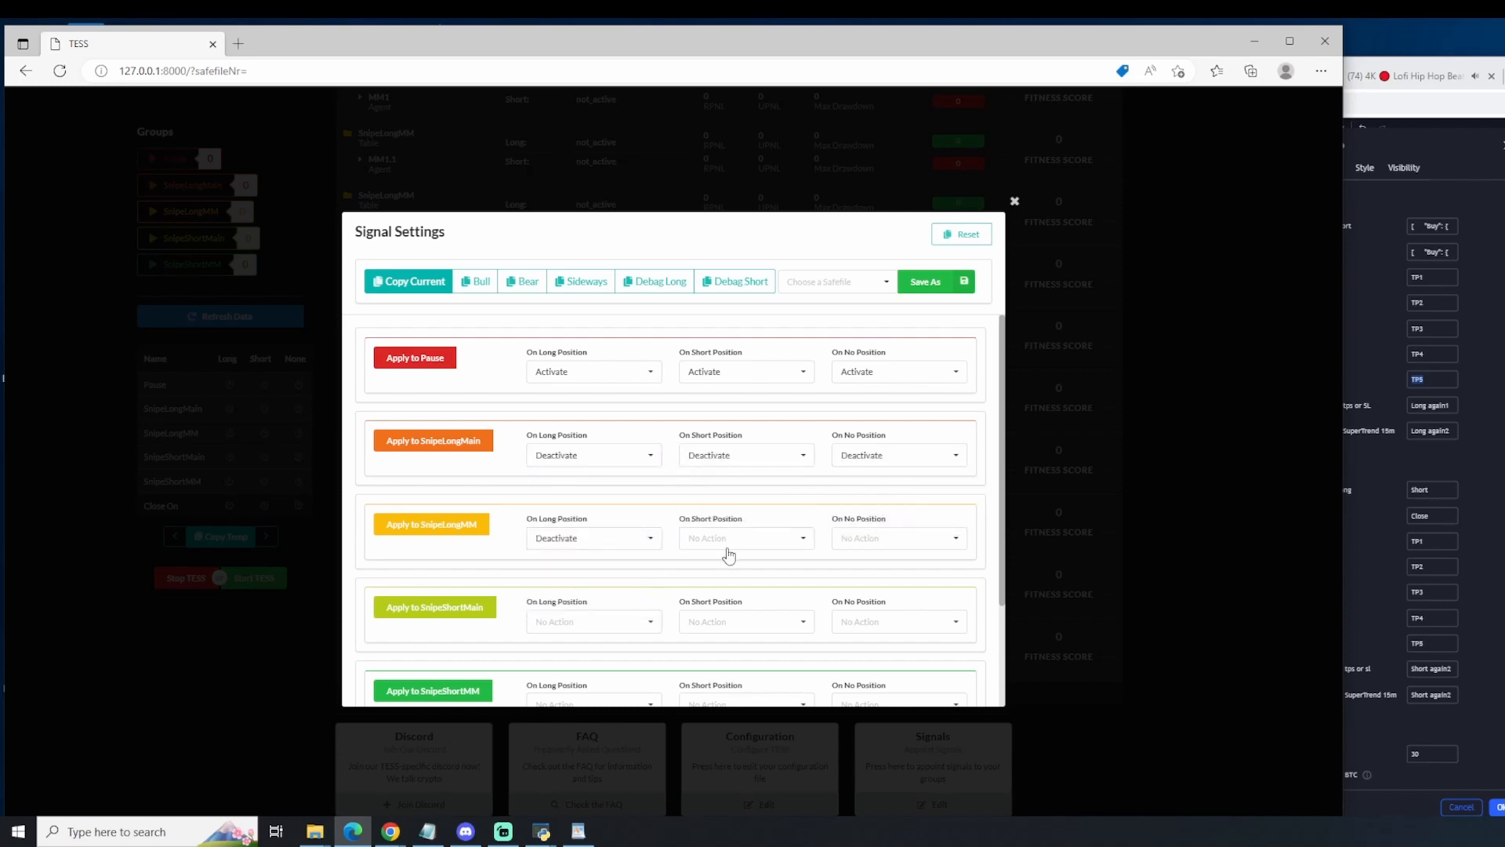
left_click(744, 540)
left_click(722, 584)
left_click(890, 538)
left_click(860, 584)
Step: Set Close On Long Position to True, apply the close settings and copy the current signal message
scroll(598, 641, "down", 2)
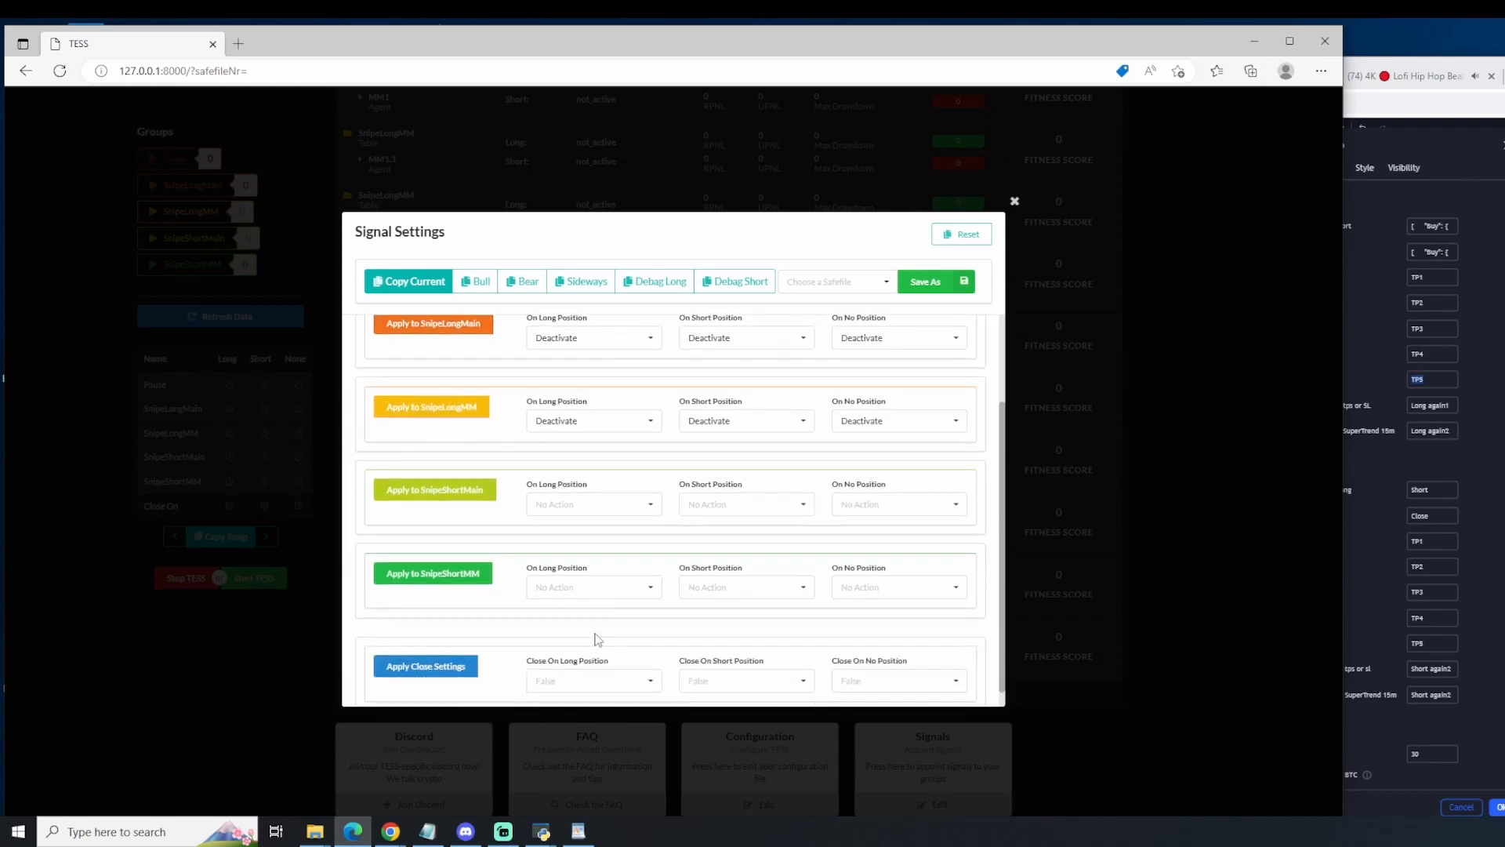
scroll(597, 639, "down", 1)
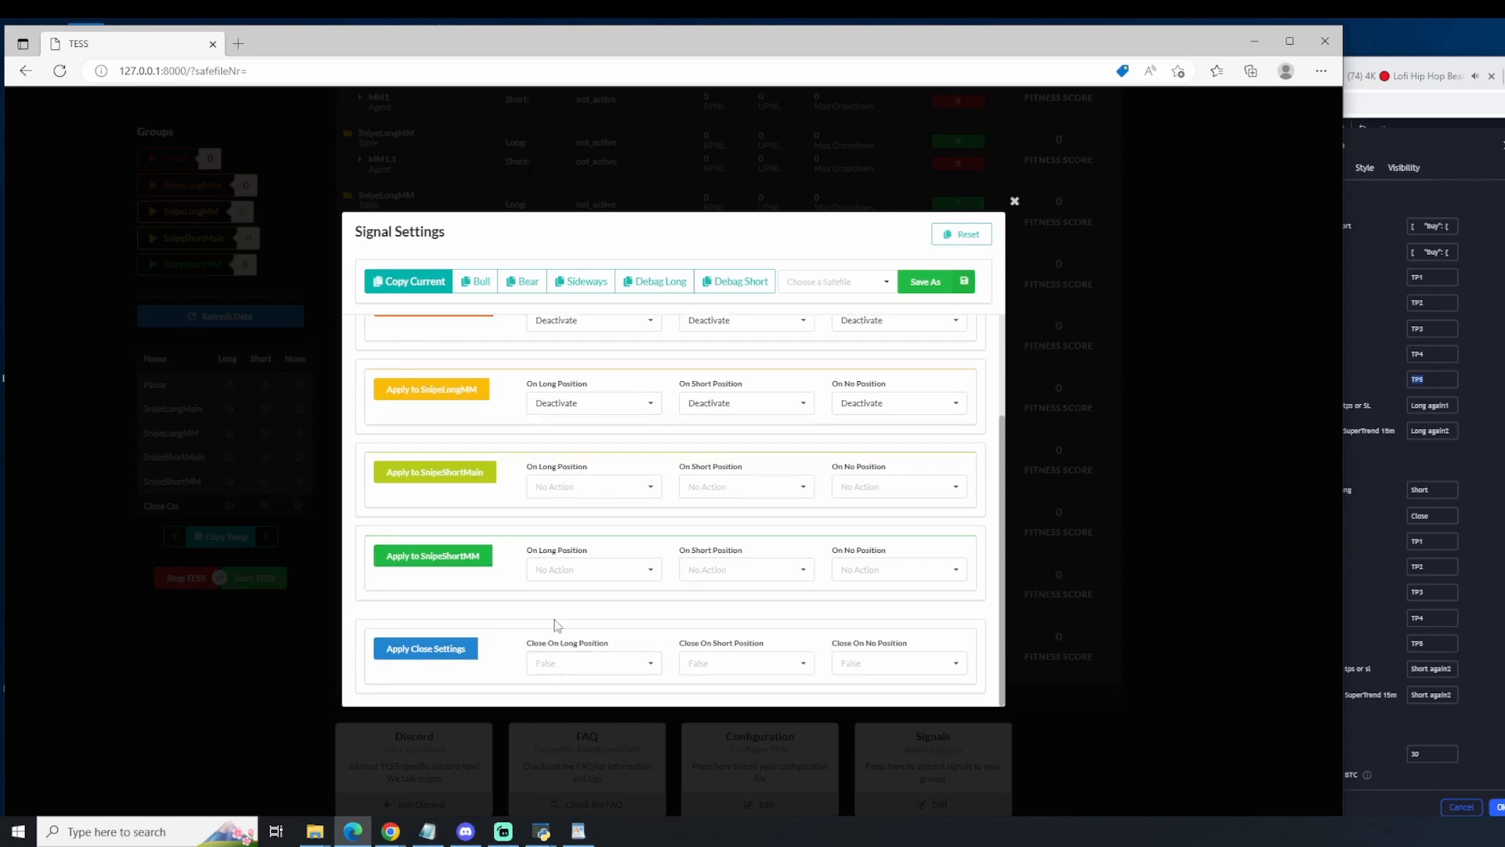
left_click(587, 663)
left_click(548, 617)
left_click(449, 651)
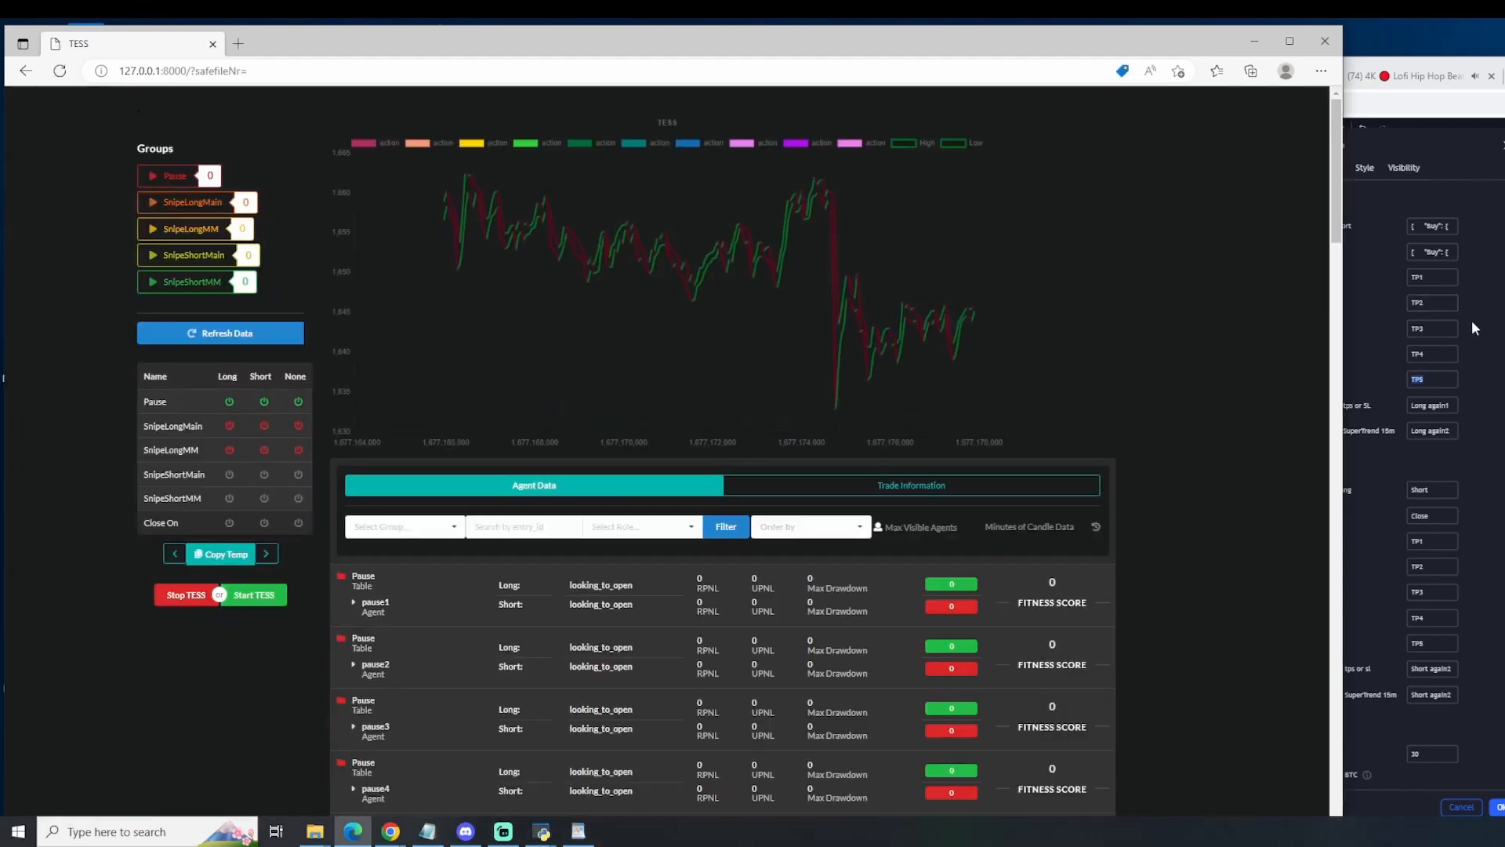
Step: Switch to TradingView and replace newGenesisAlgo's Long TP5 comment with the copied message
left_click(1472, 328)
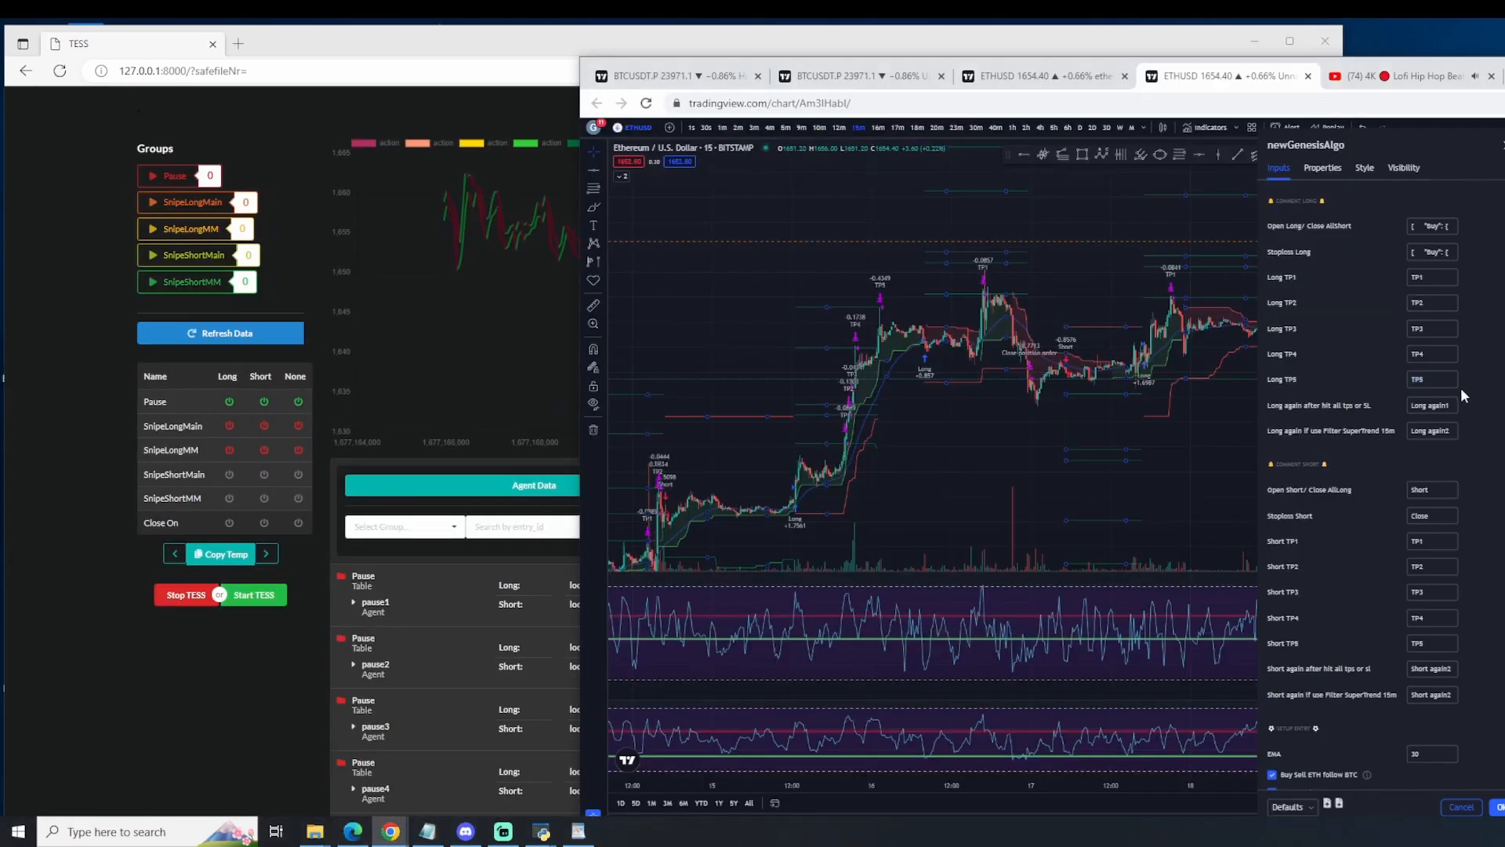
left_click_drag(1436, 380, 1328, 380)
key("ctrl+v")
Step: Switch to the WordPad document and paste the copied message below the last message
left_click(577, 829)
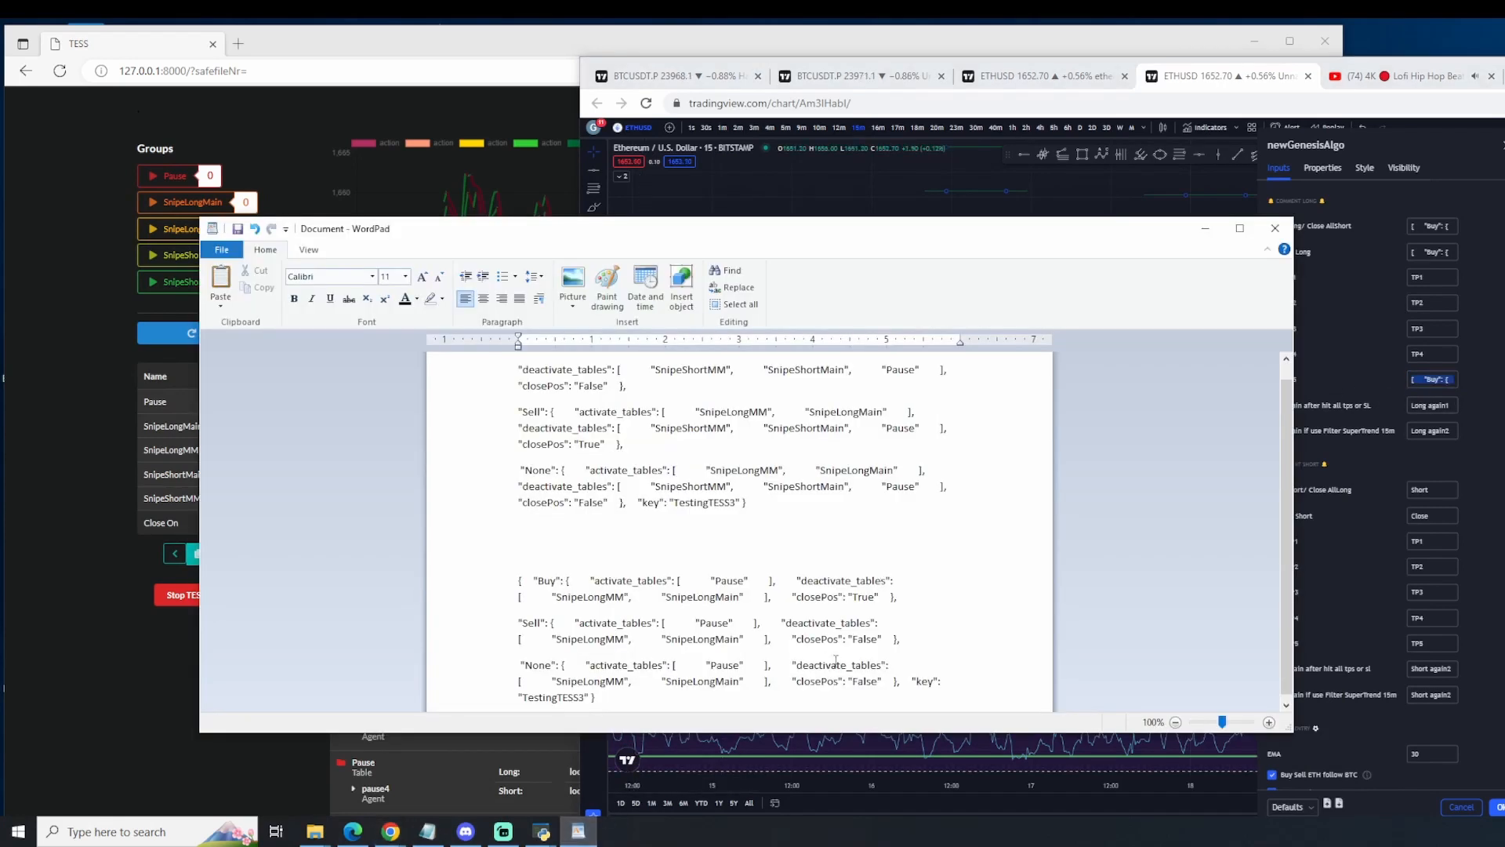
scroll(823, 650, "down", 1)
scroll(633, 687, "down", 1)
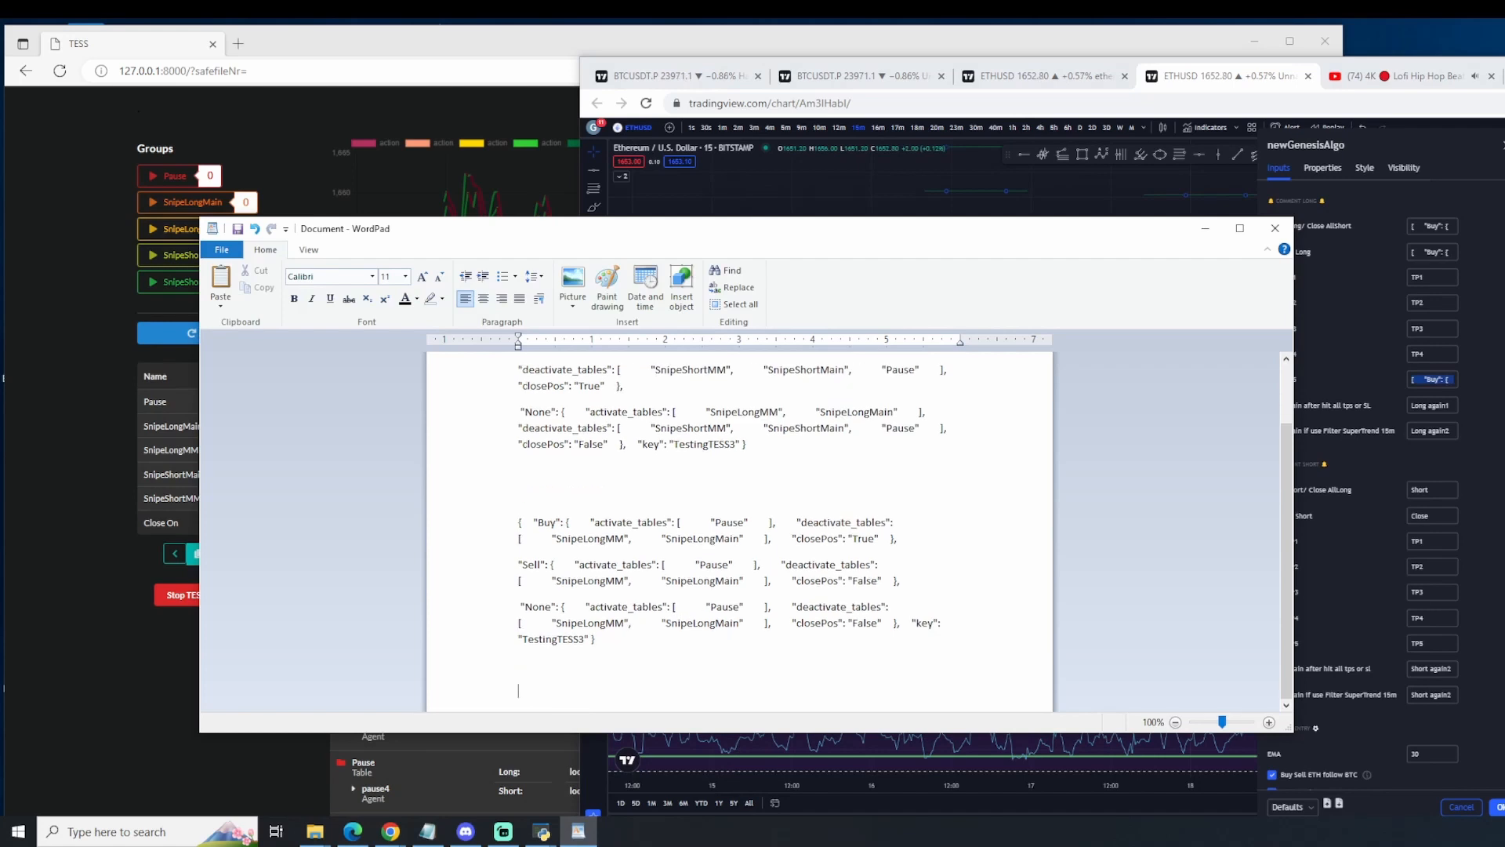
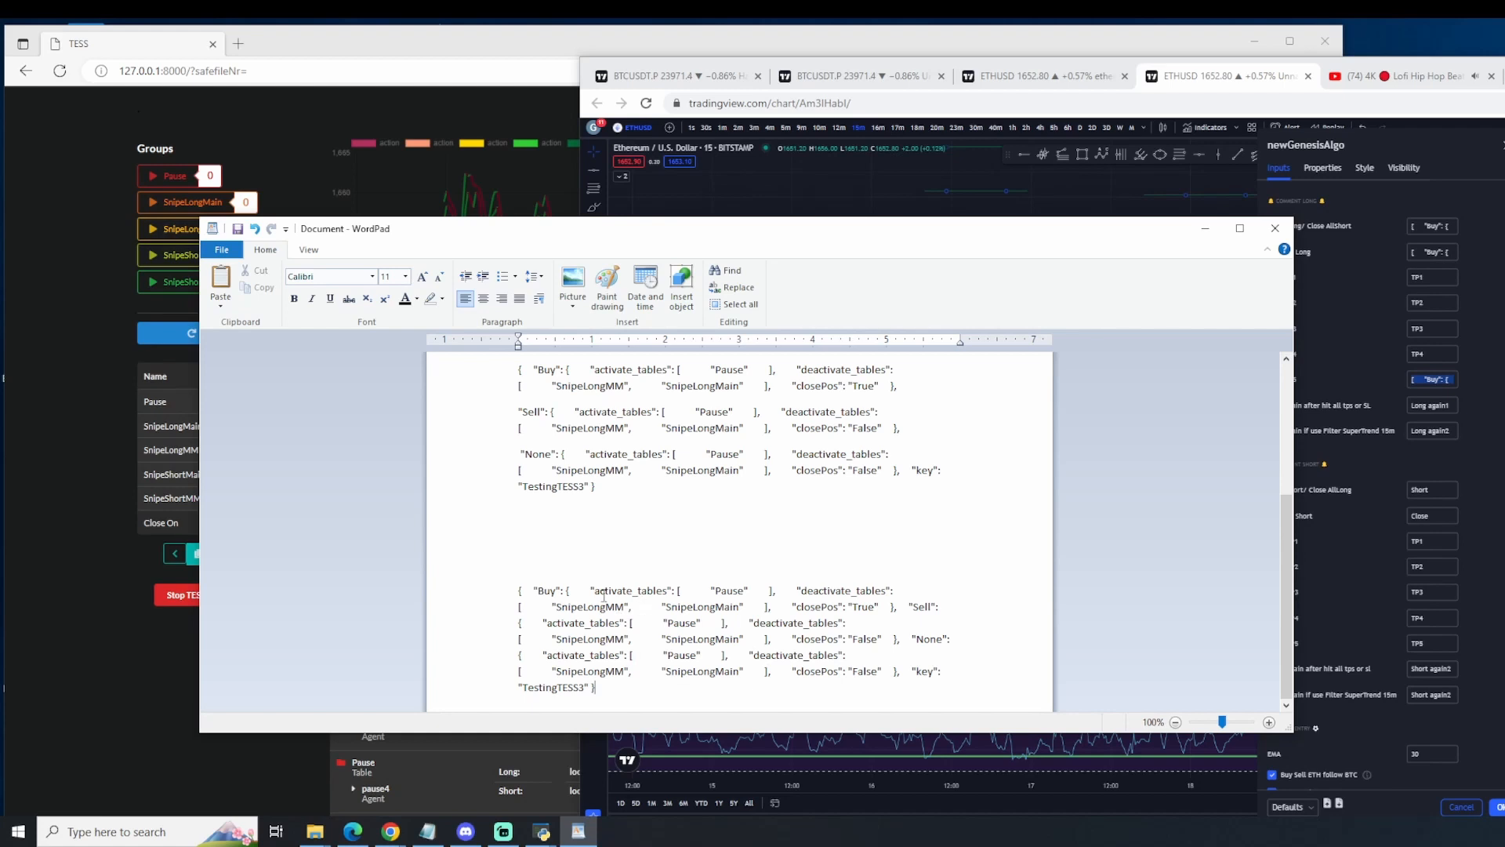
Step: Check the pasted message's deactivated tables and closePos values, and return to TradingView
left_click_drag(589, 607, 616, 606)
left_click_drag(796, 606, 884, 673)
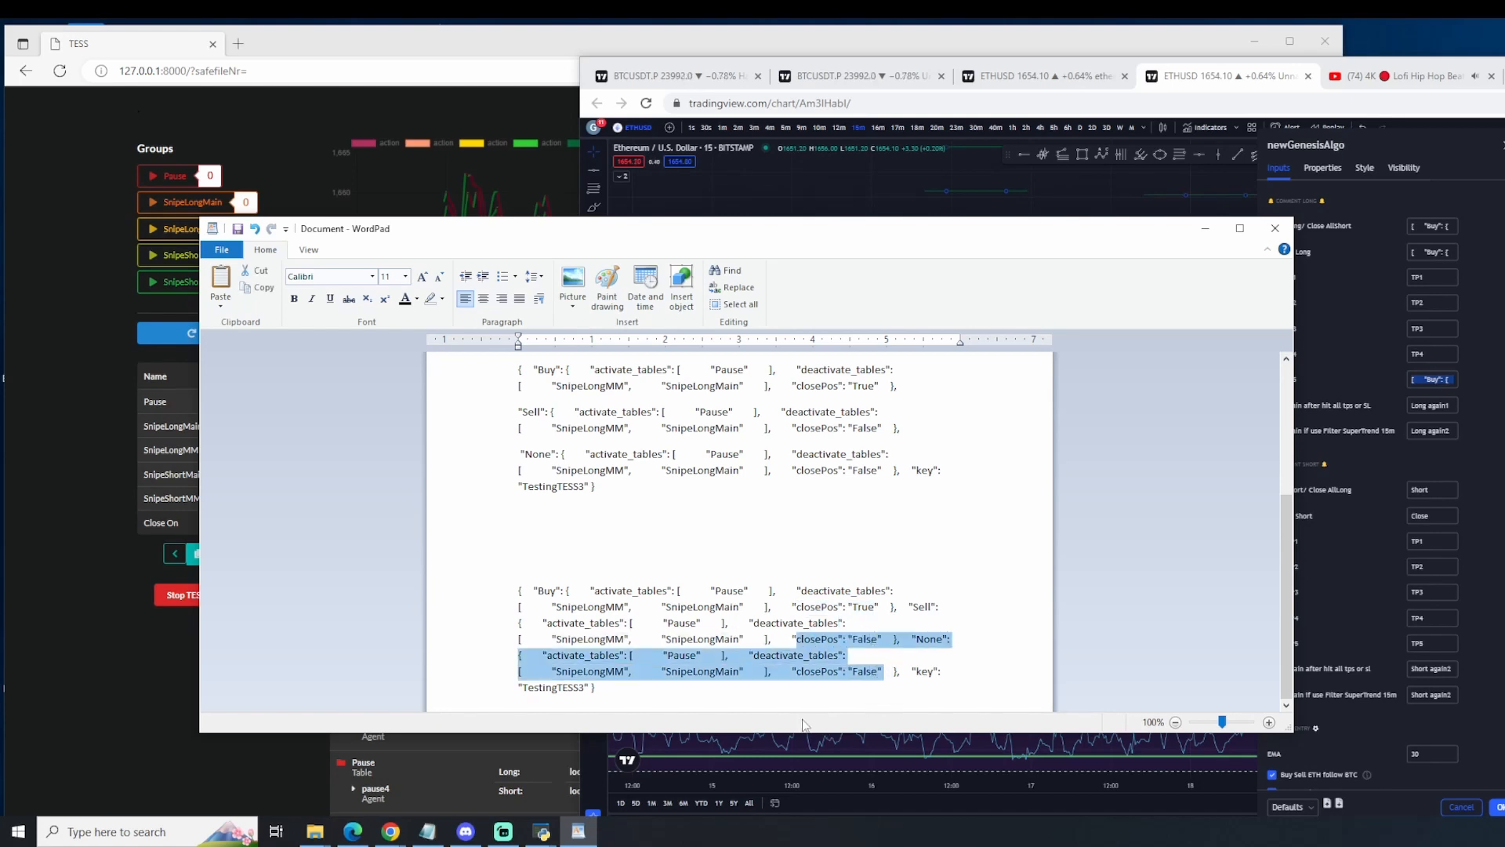
left_click(1394, 472)
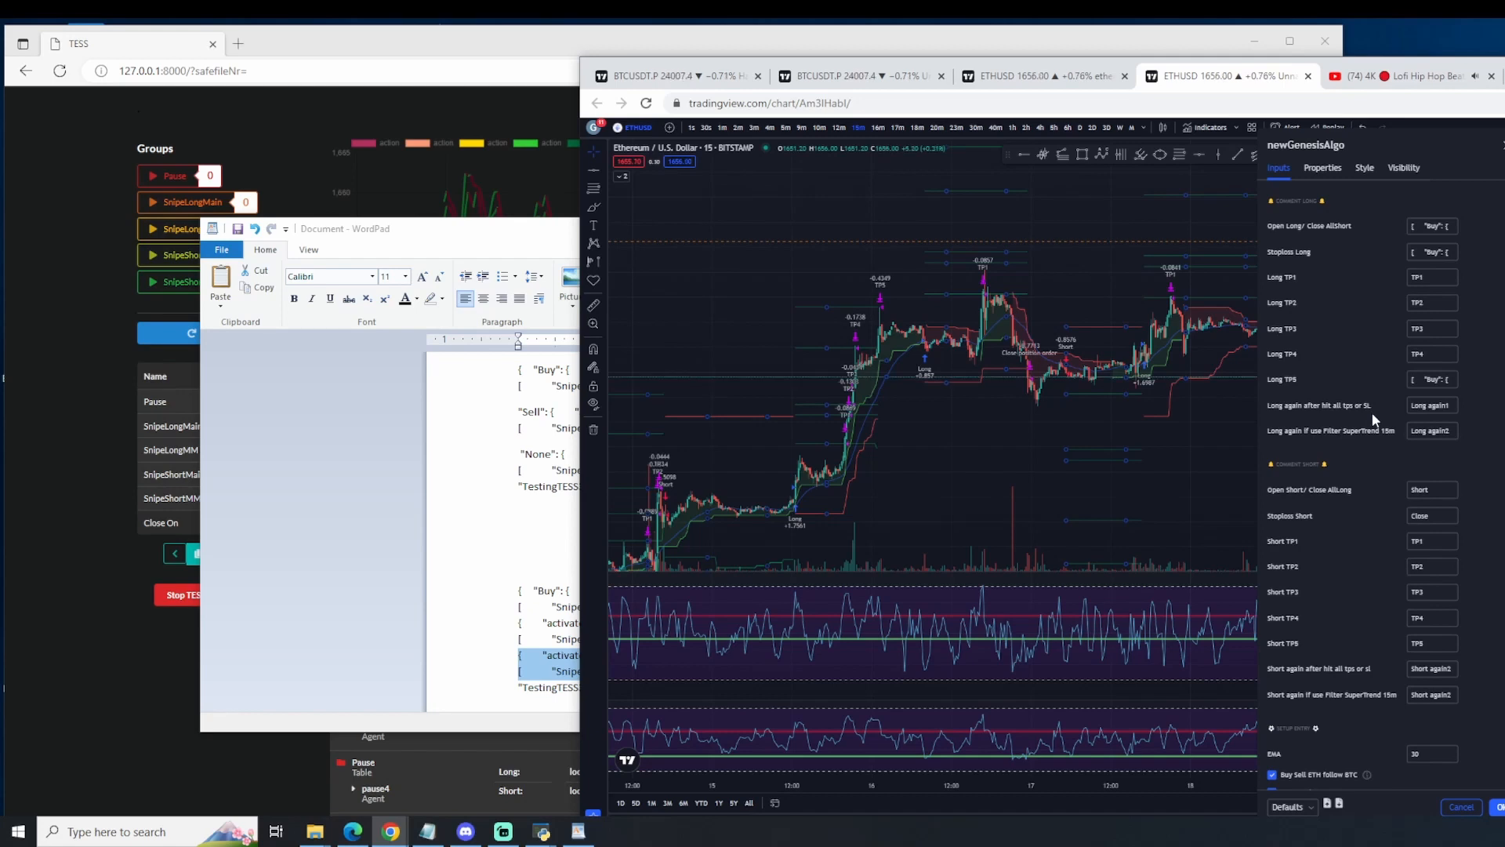
Step: Return to TESS, clear the applied signals by refreshing the data and reloading the page, and reopen the Signal Settings
left_click(68, 426)
scroll(963, 731, "down", 15)
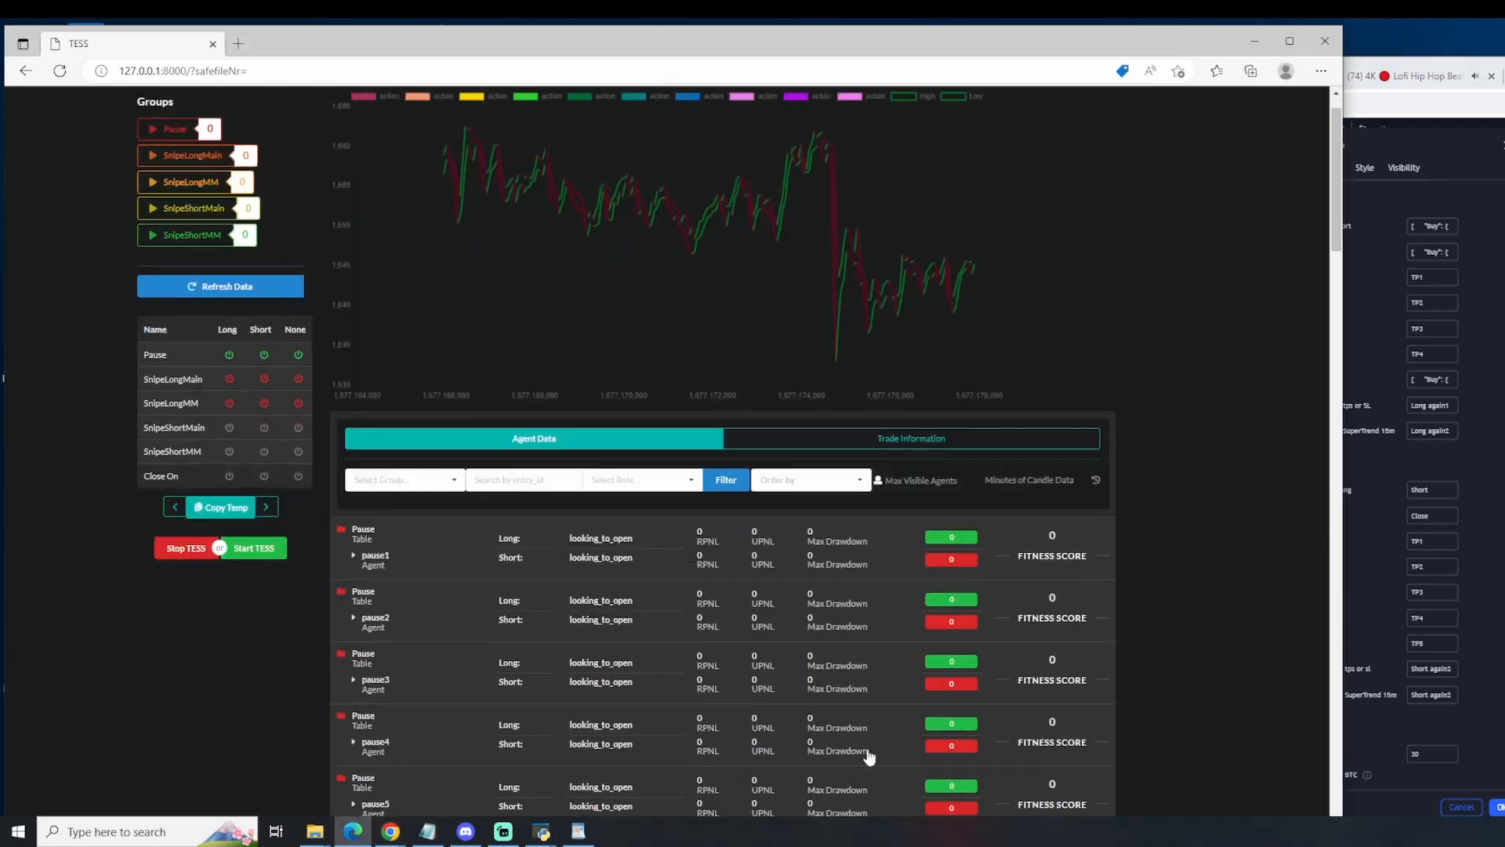
scroll(963, 730, "down", 1)
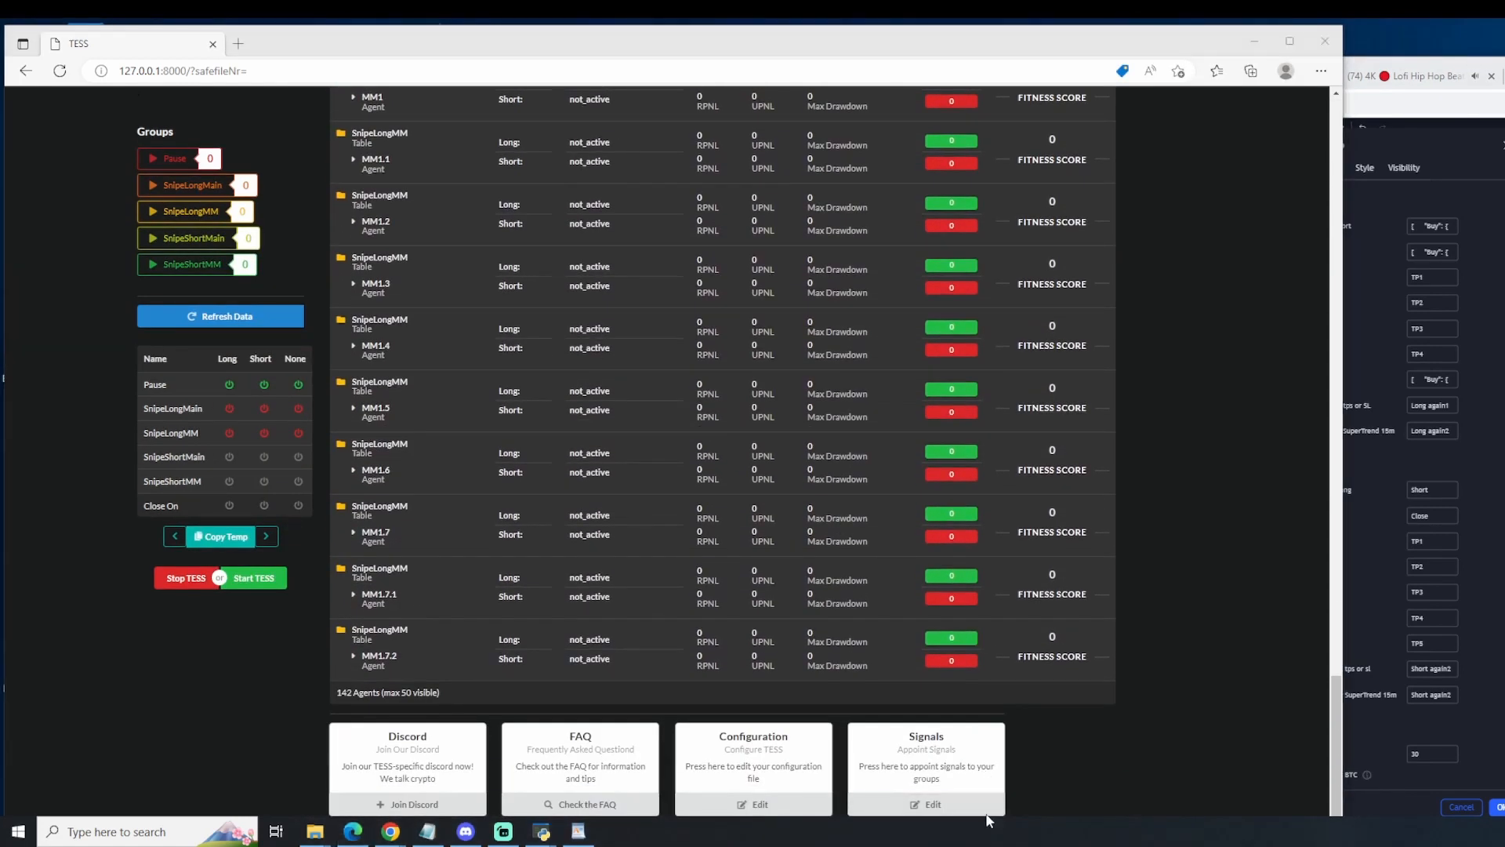
left_click(989, 805)
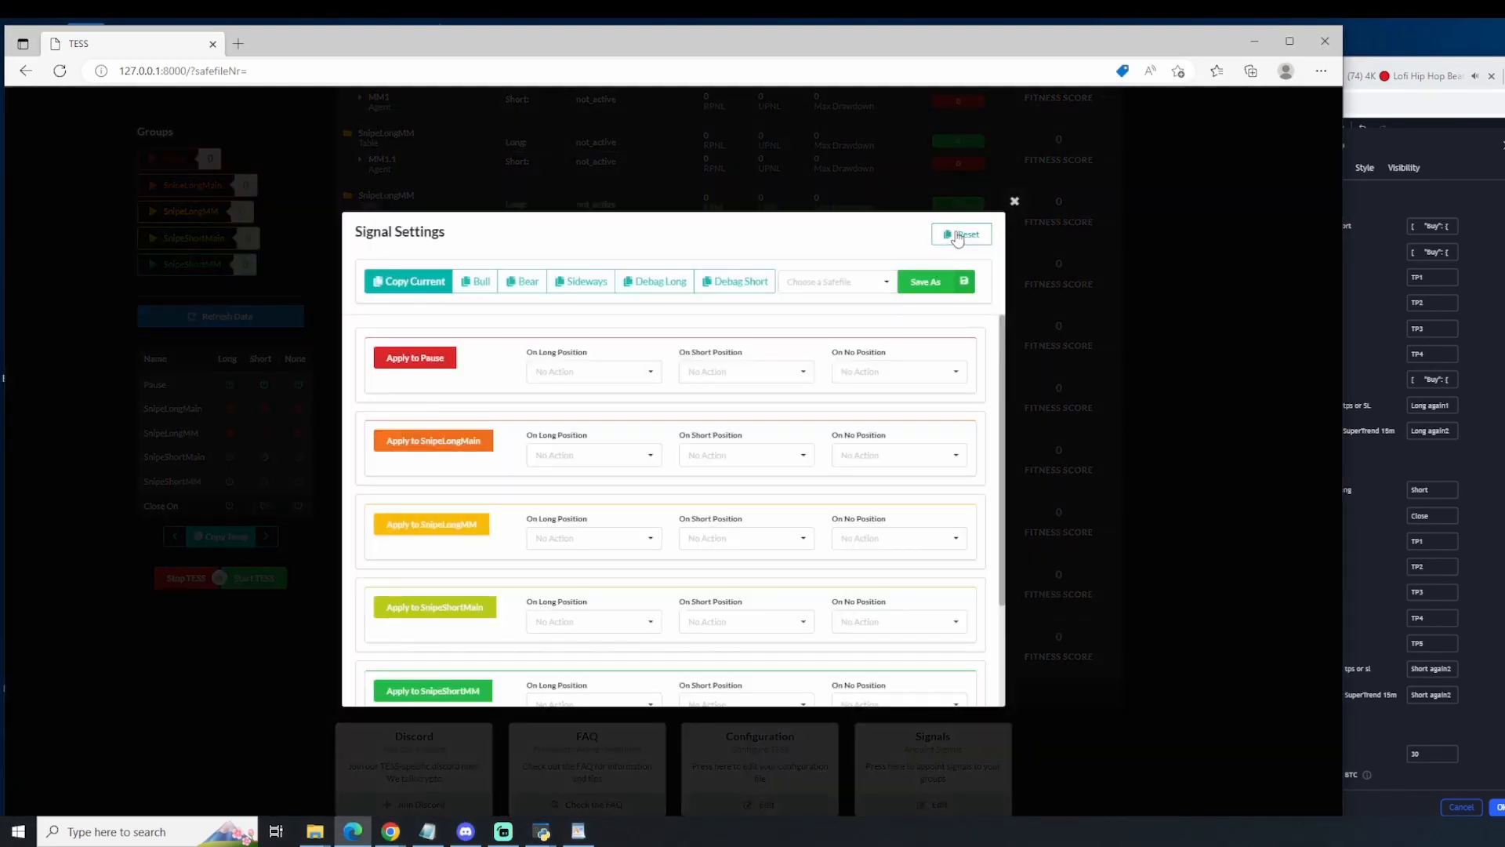
left_click(1118, 353)
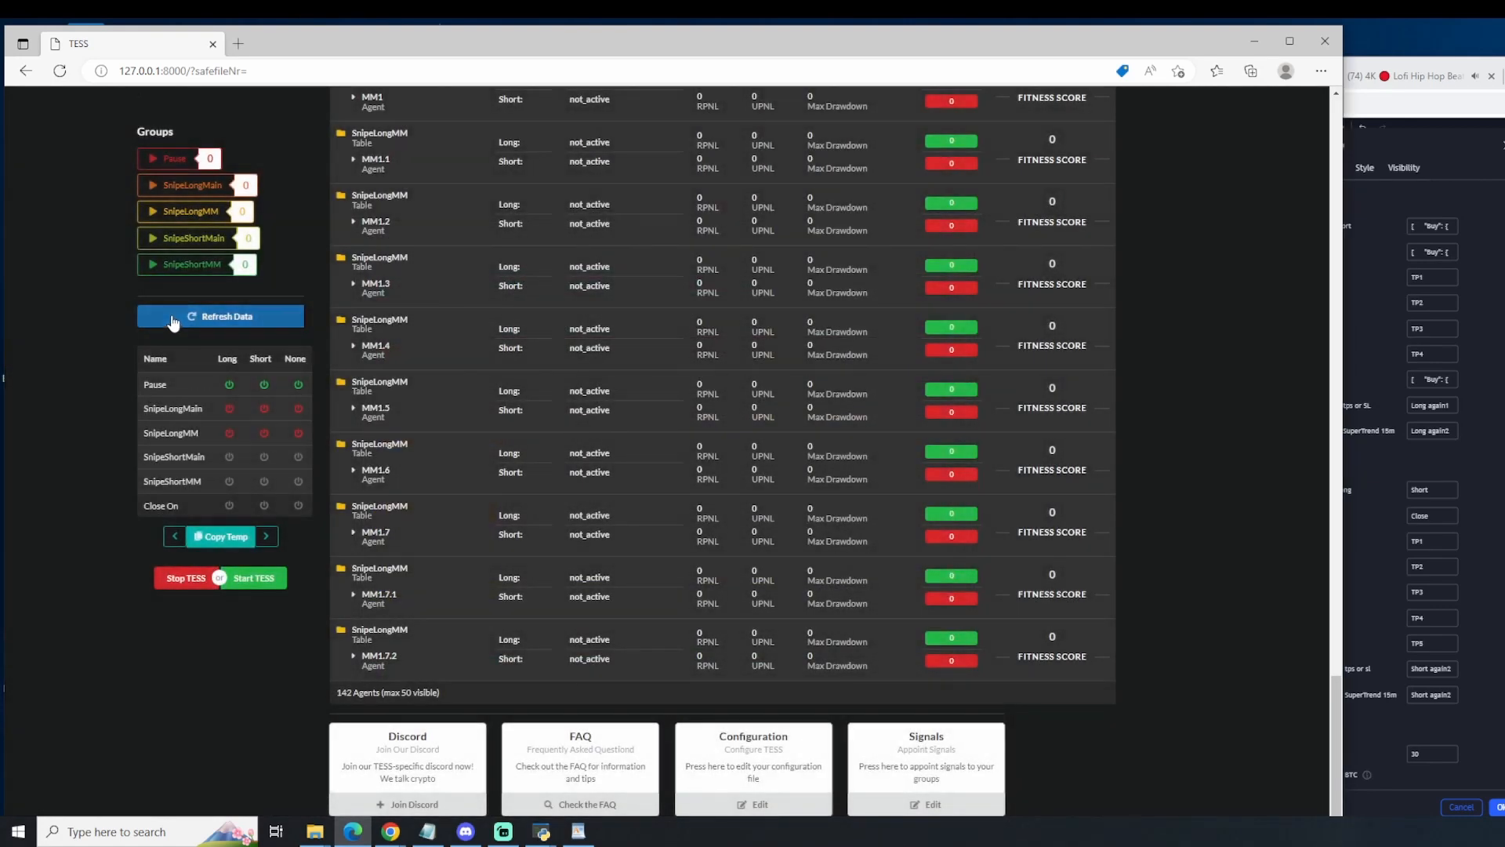
left_click(174, 317)
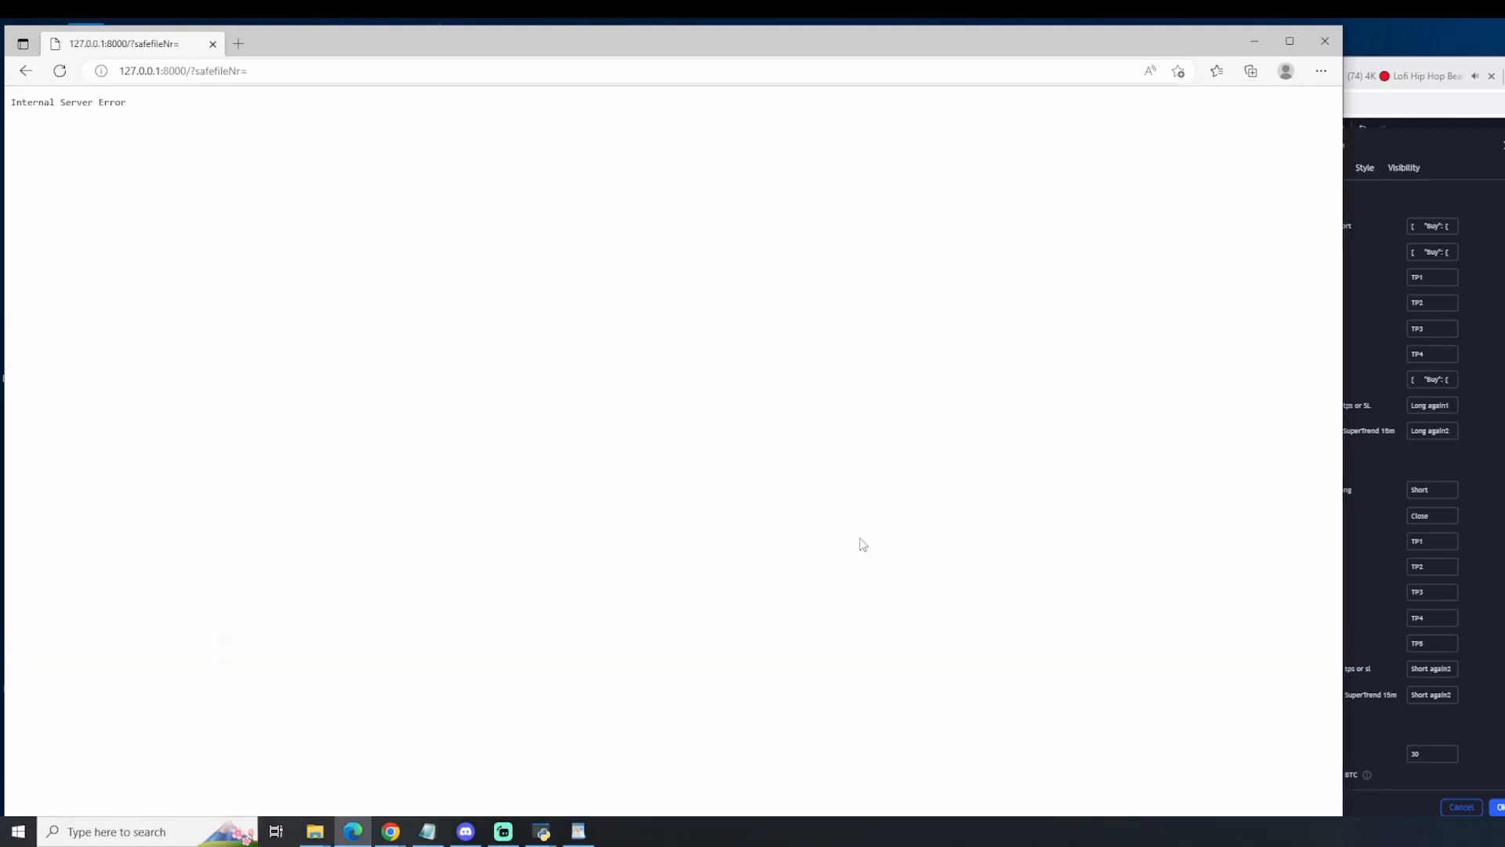
left_click(48, 73)
scroll(890, 757, "down", 15)
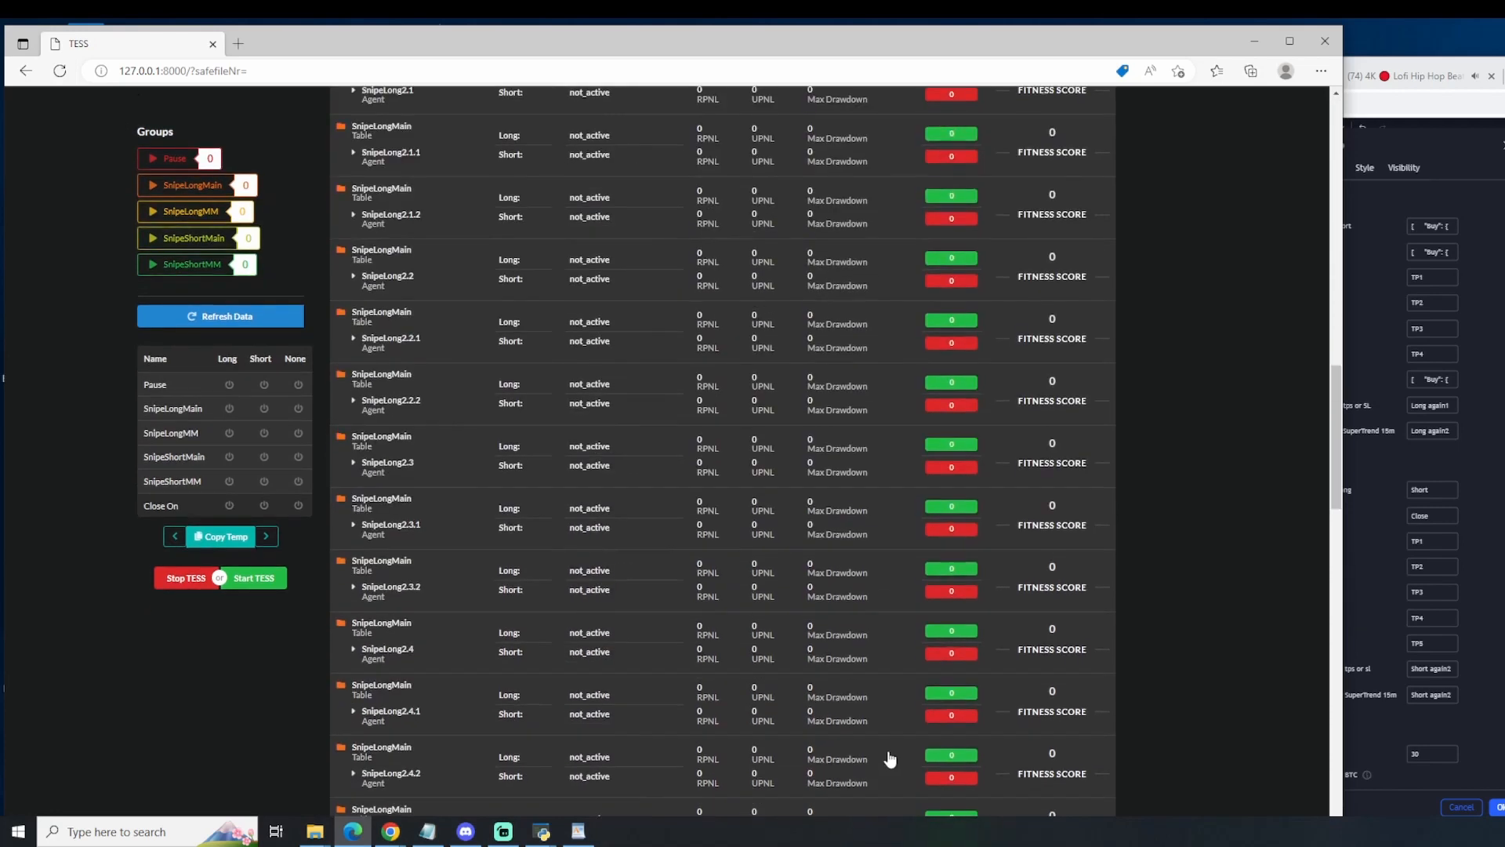
left_click(945, 805)
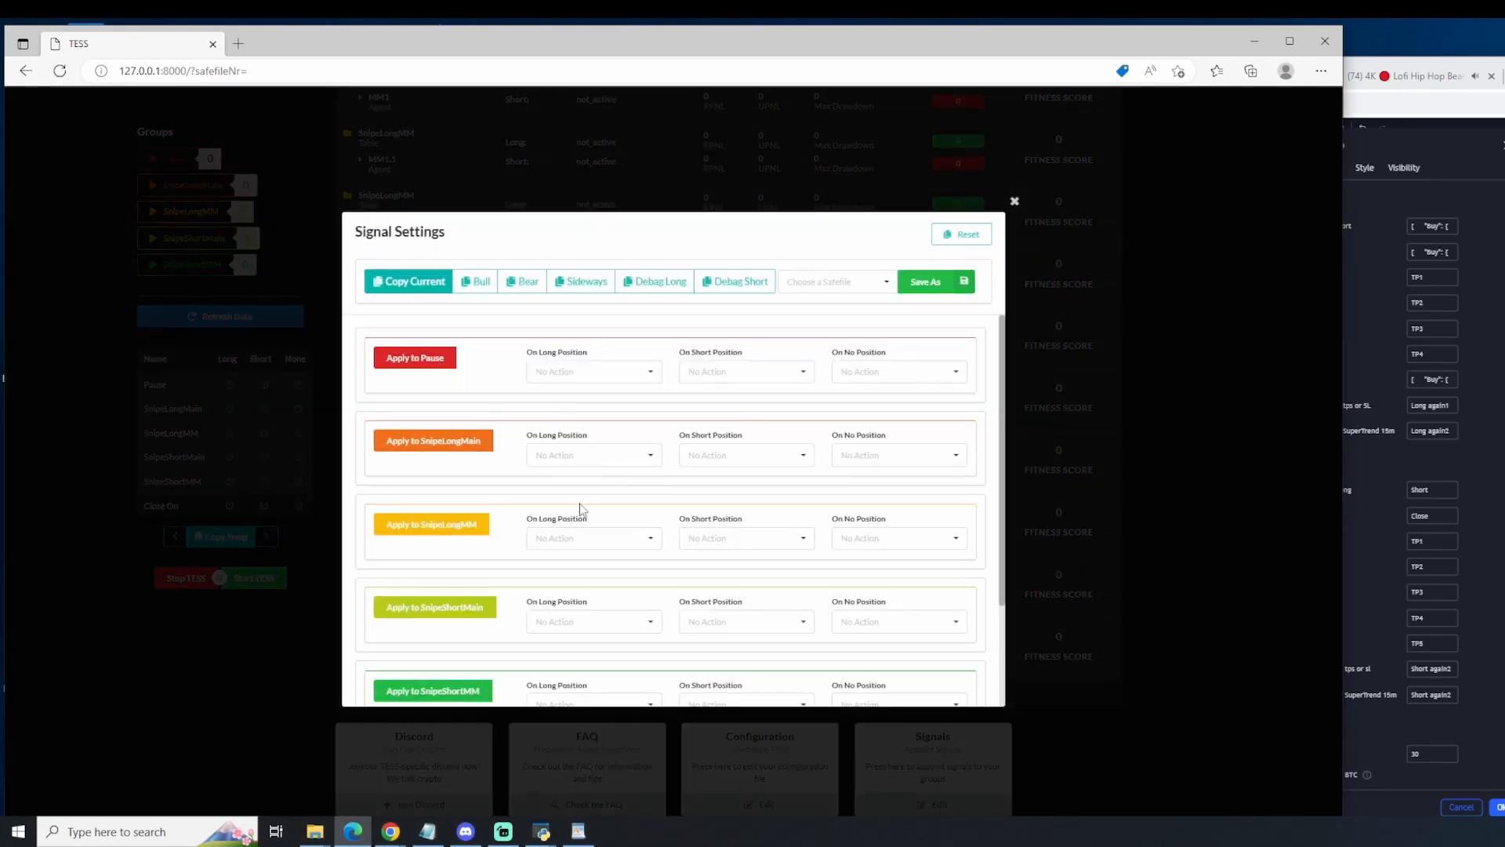
Step: Set the SnipeLongMain group to Activate on long, short and no position
left_click(578, 455)
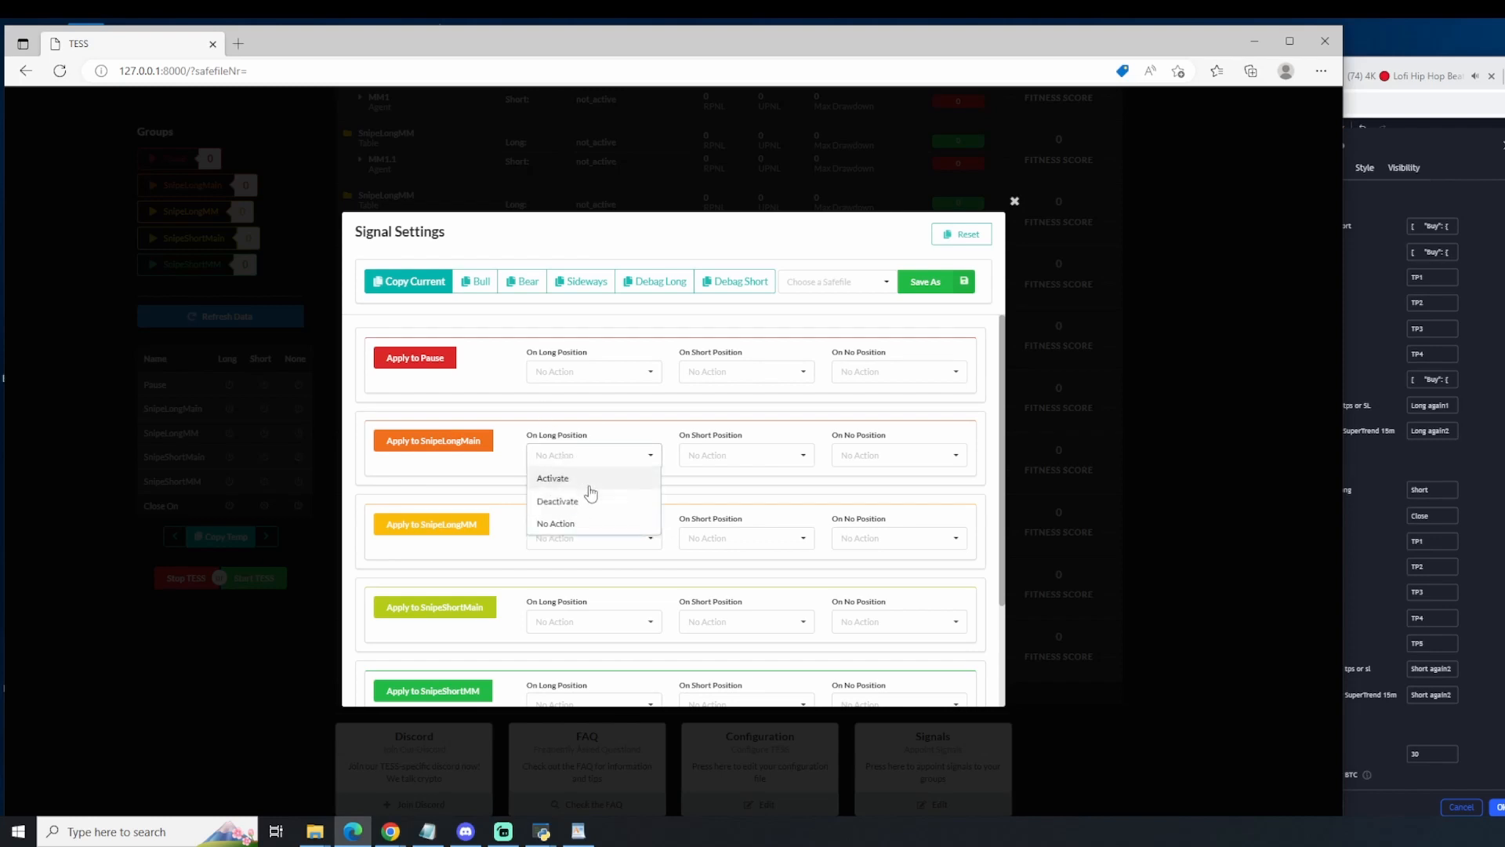
left_click(584, 477)
left_click(700, 469)
left_click(705, 477)
left_click(886, 455)
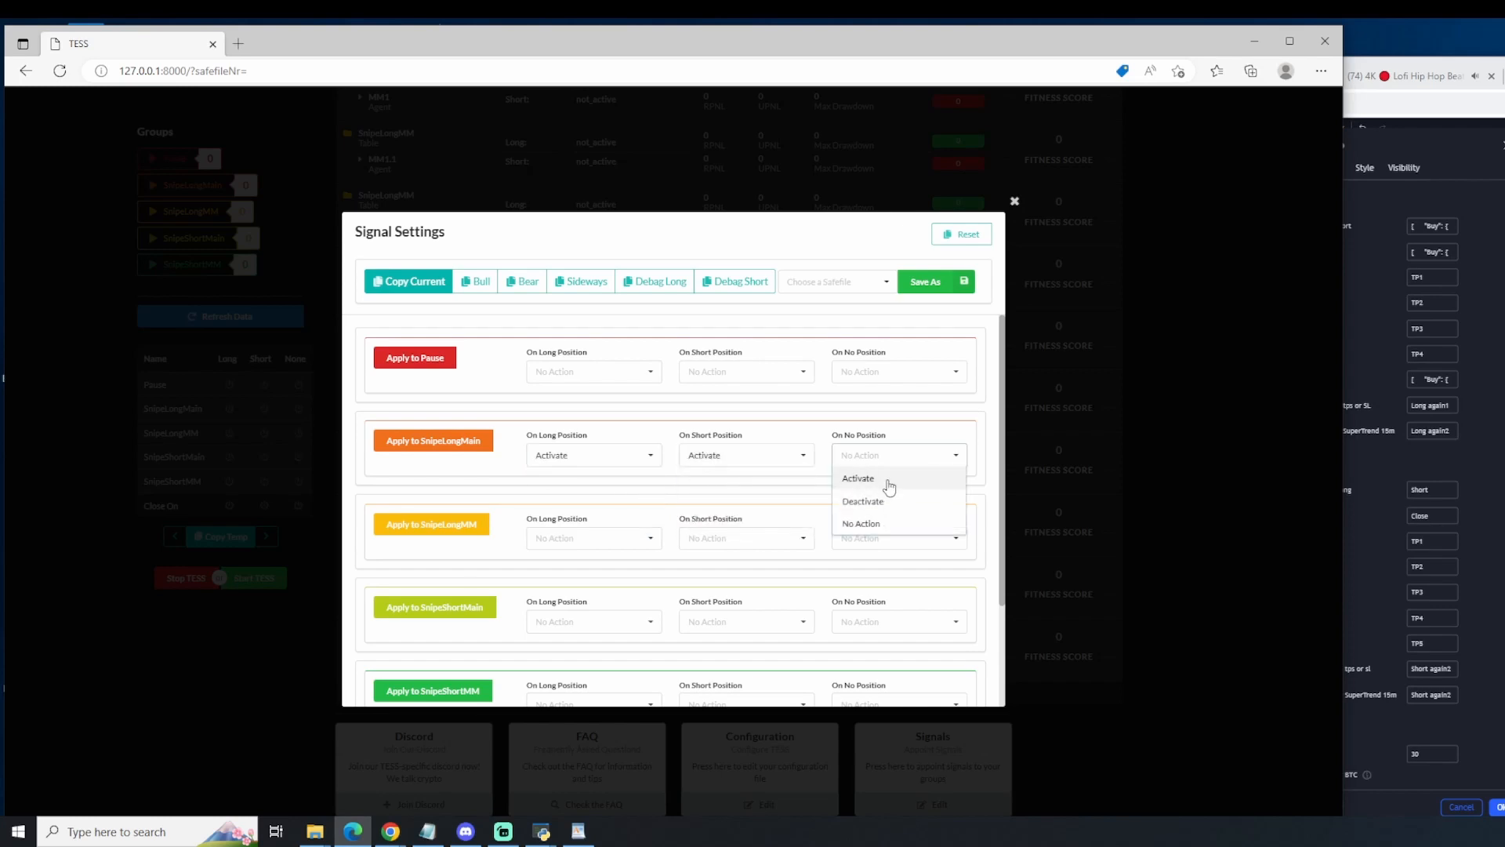
left_click(884, 476)
Step: Set the SnipeLongMM group to Activate on long, short and no position
left_click(592, 539)
left_click(579, 561)
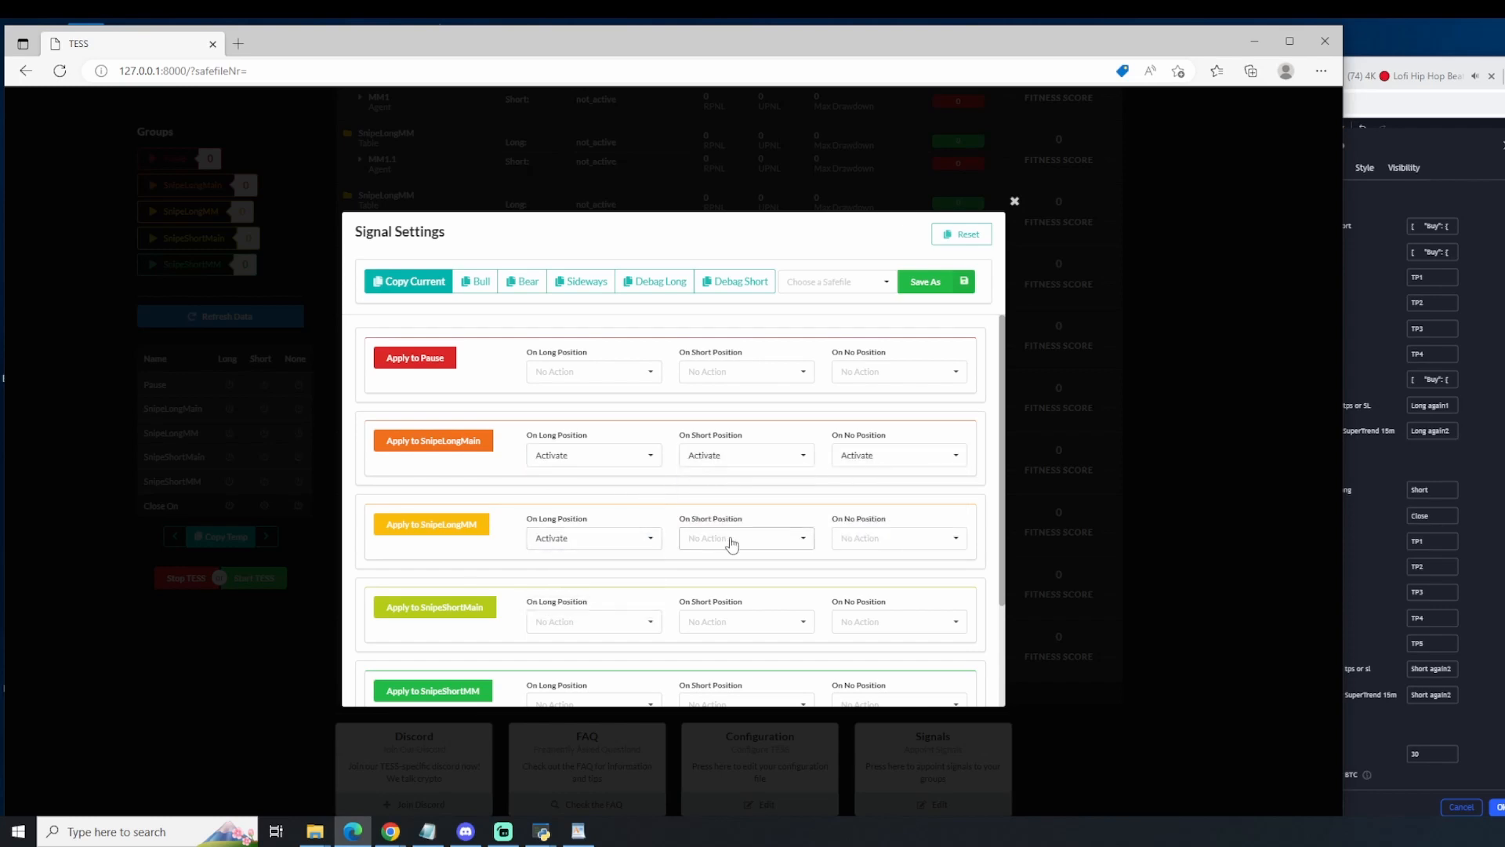
left_click(728, 539)
left_click(715, 562)
left_click(863, 560)
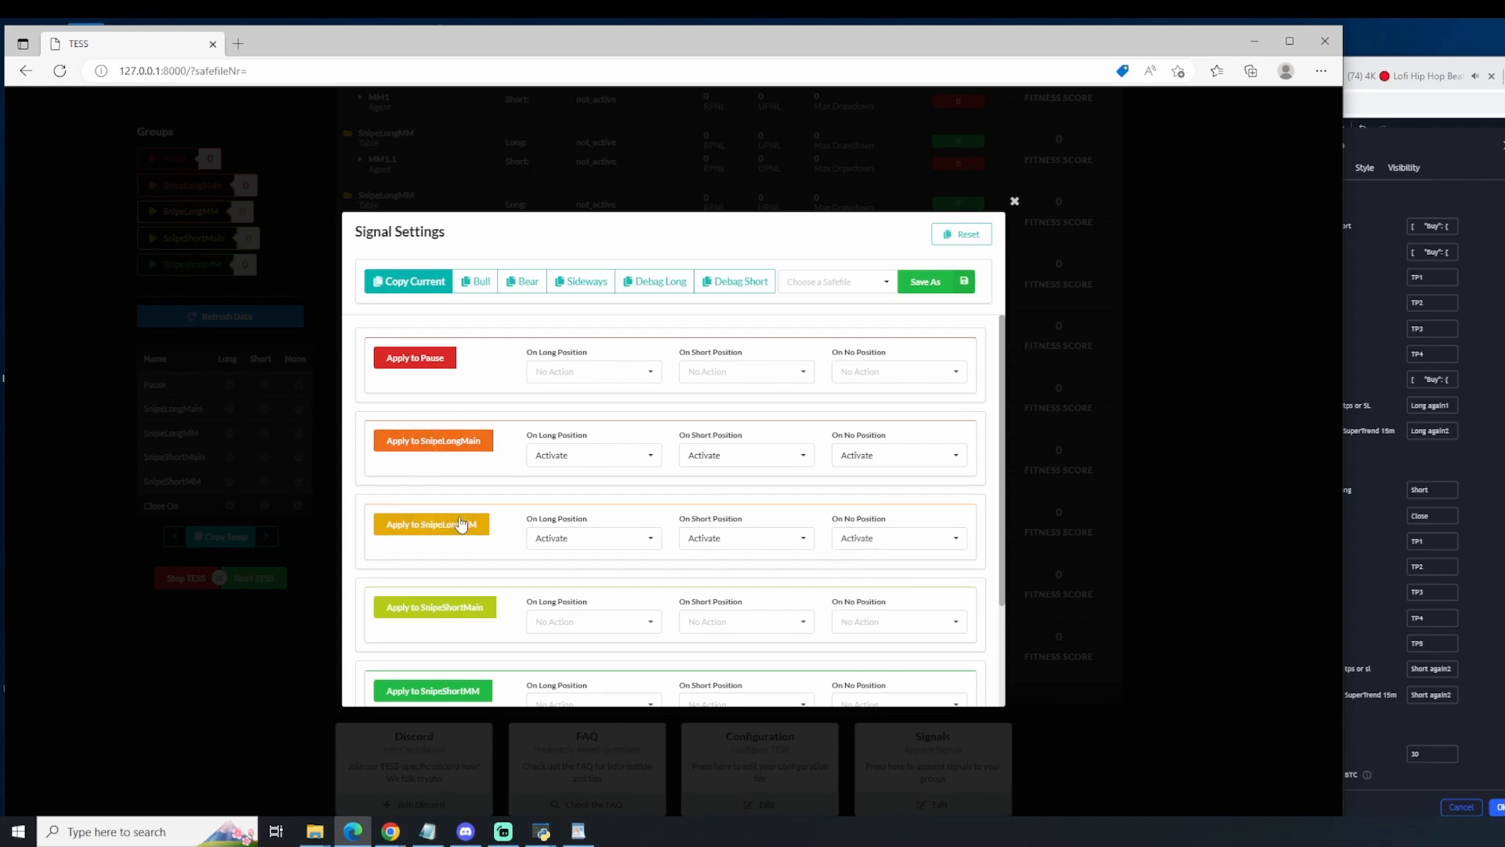
Step: Set the Pause group to Deactivate on long, short and no position
left_click(588, 374)
left_click(589, 411)
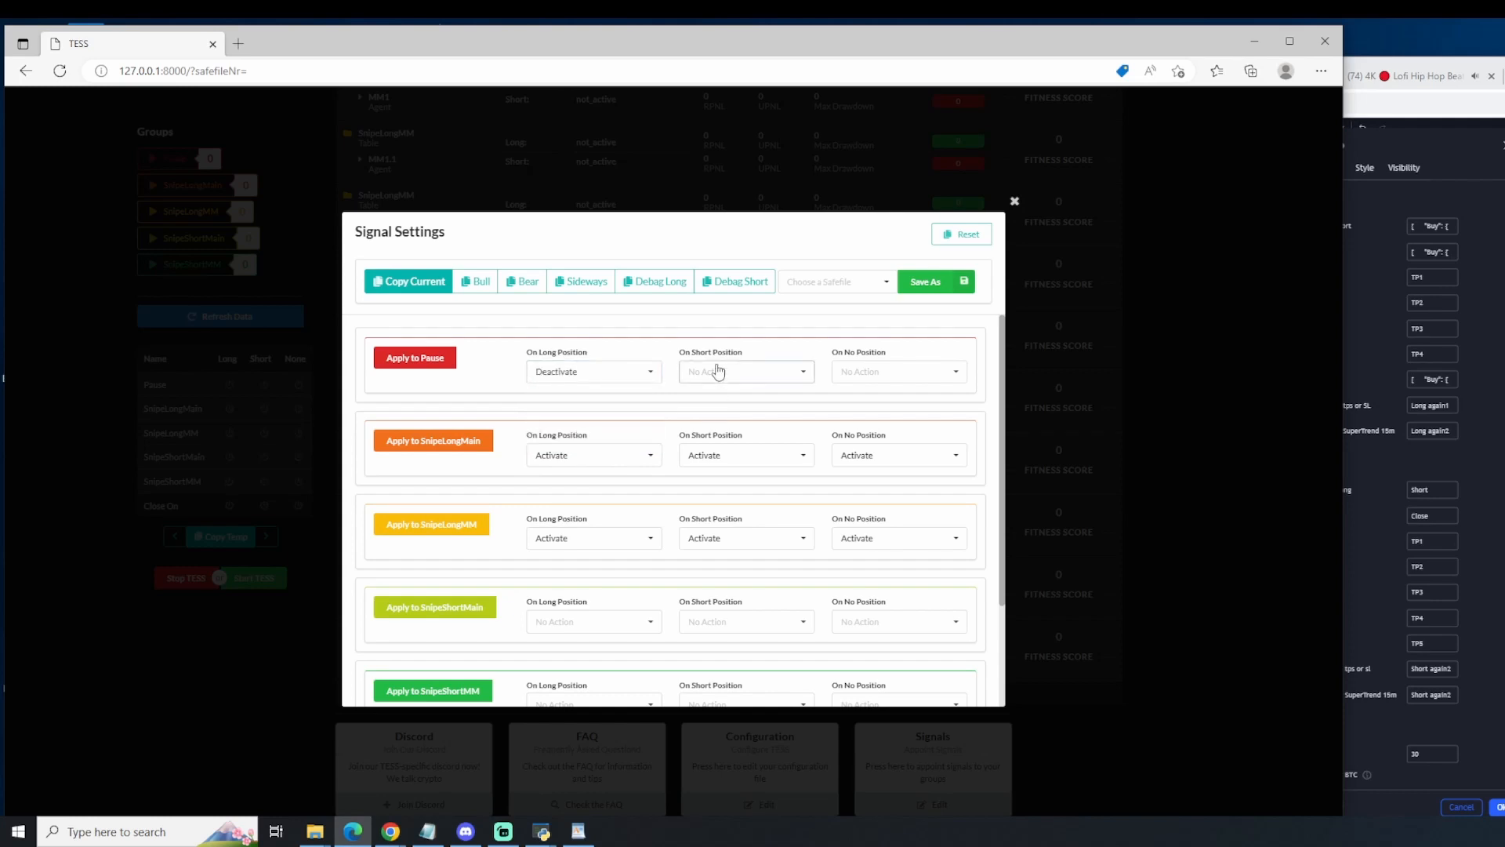
left_click(717, 371)
left_click(712, 416)
left_click(923, 371)
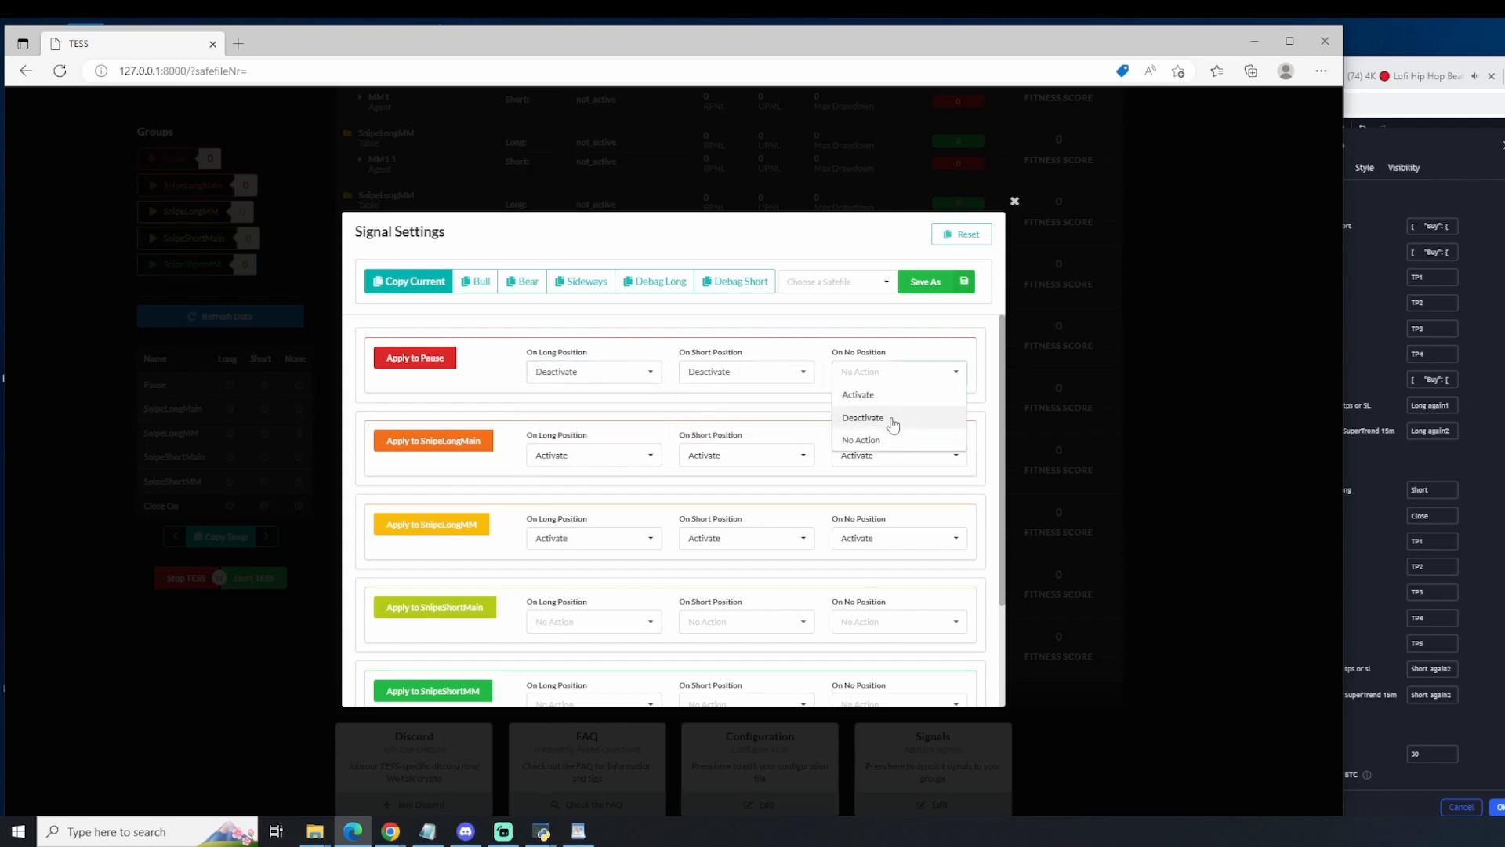
left_click(893, 420)
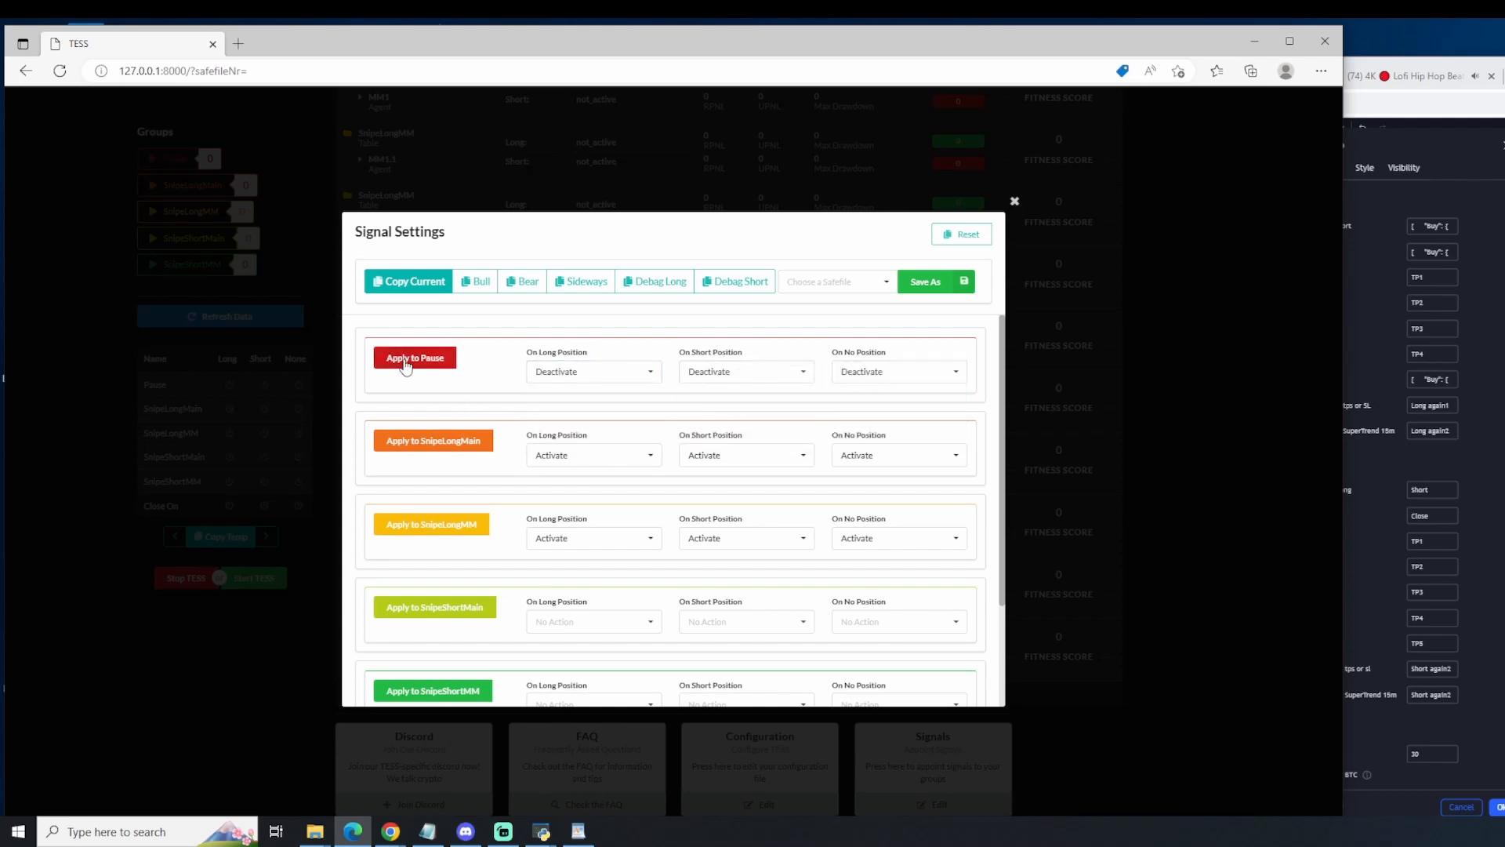
Step: Set Close On Short Position to True in the close settings
scroll(527, 604, "down", 3)
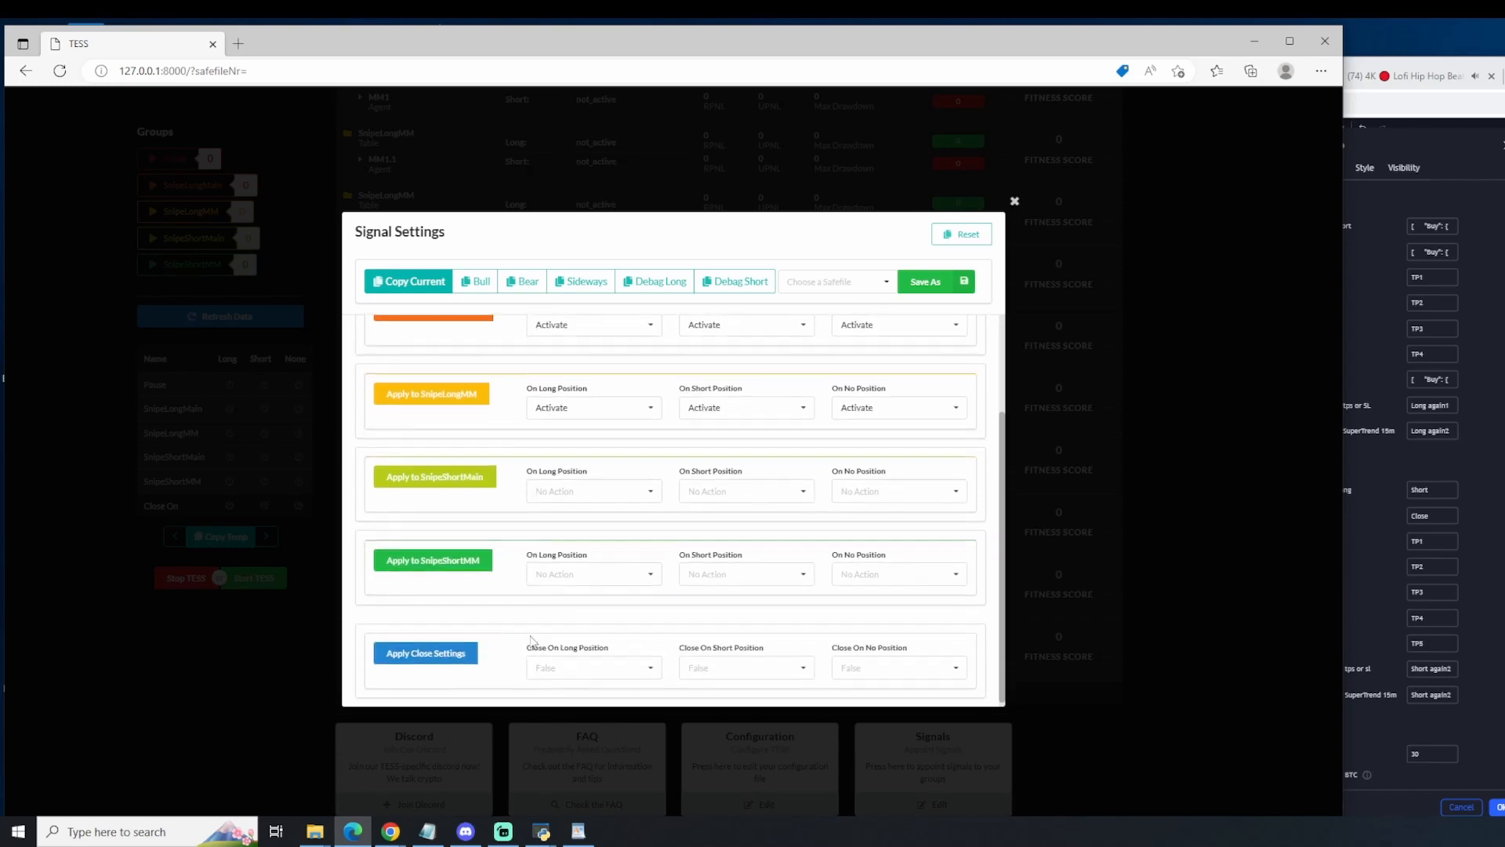
left_click(729, 663)
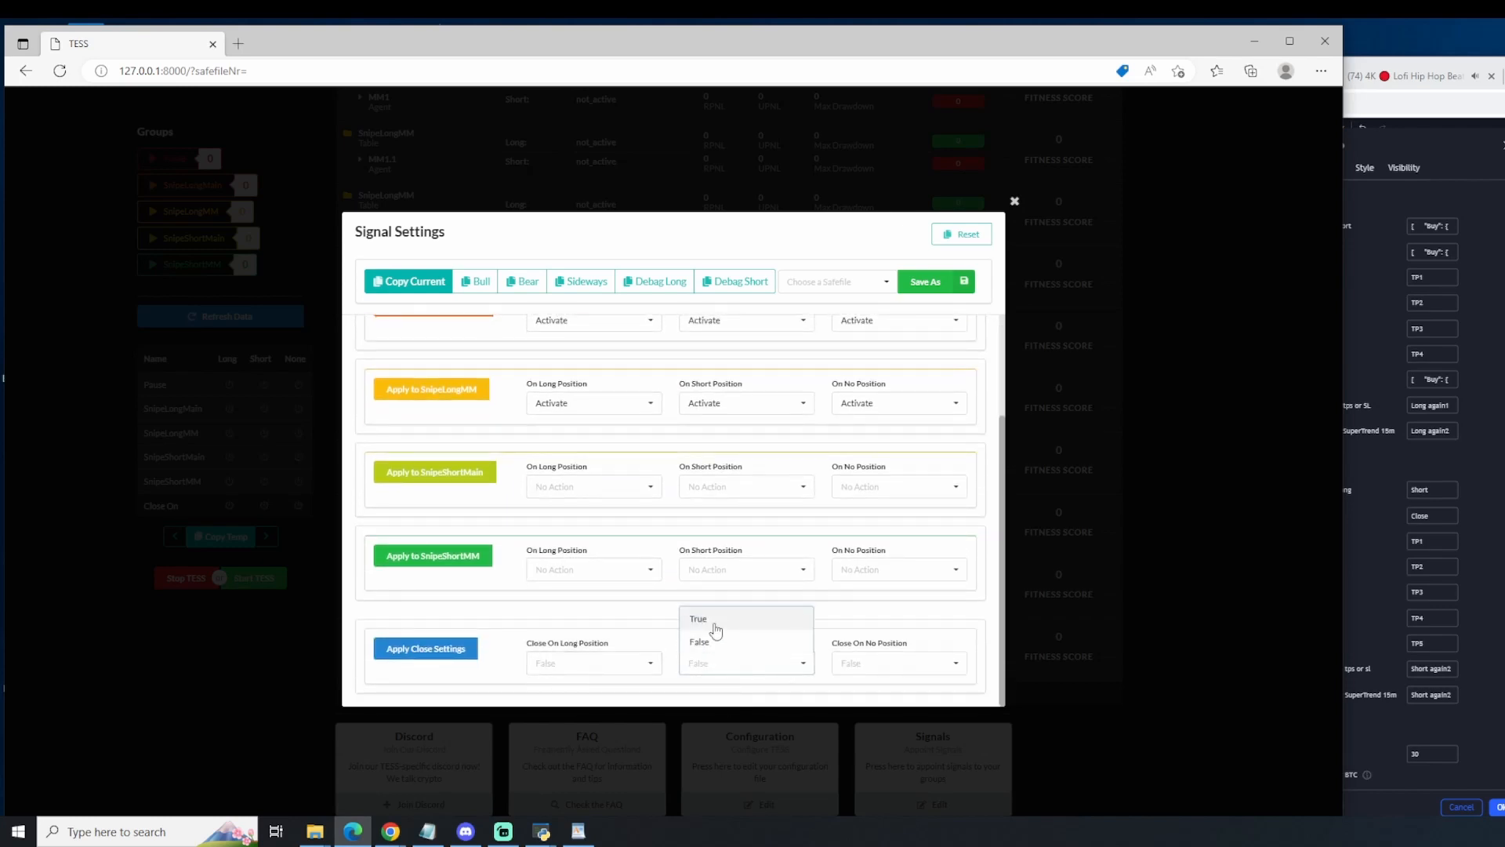
left_click(715, 627)
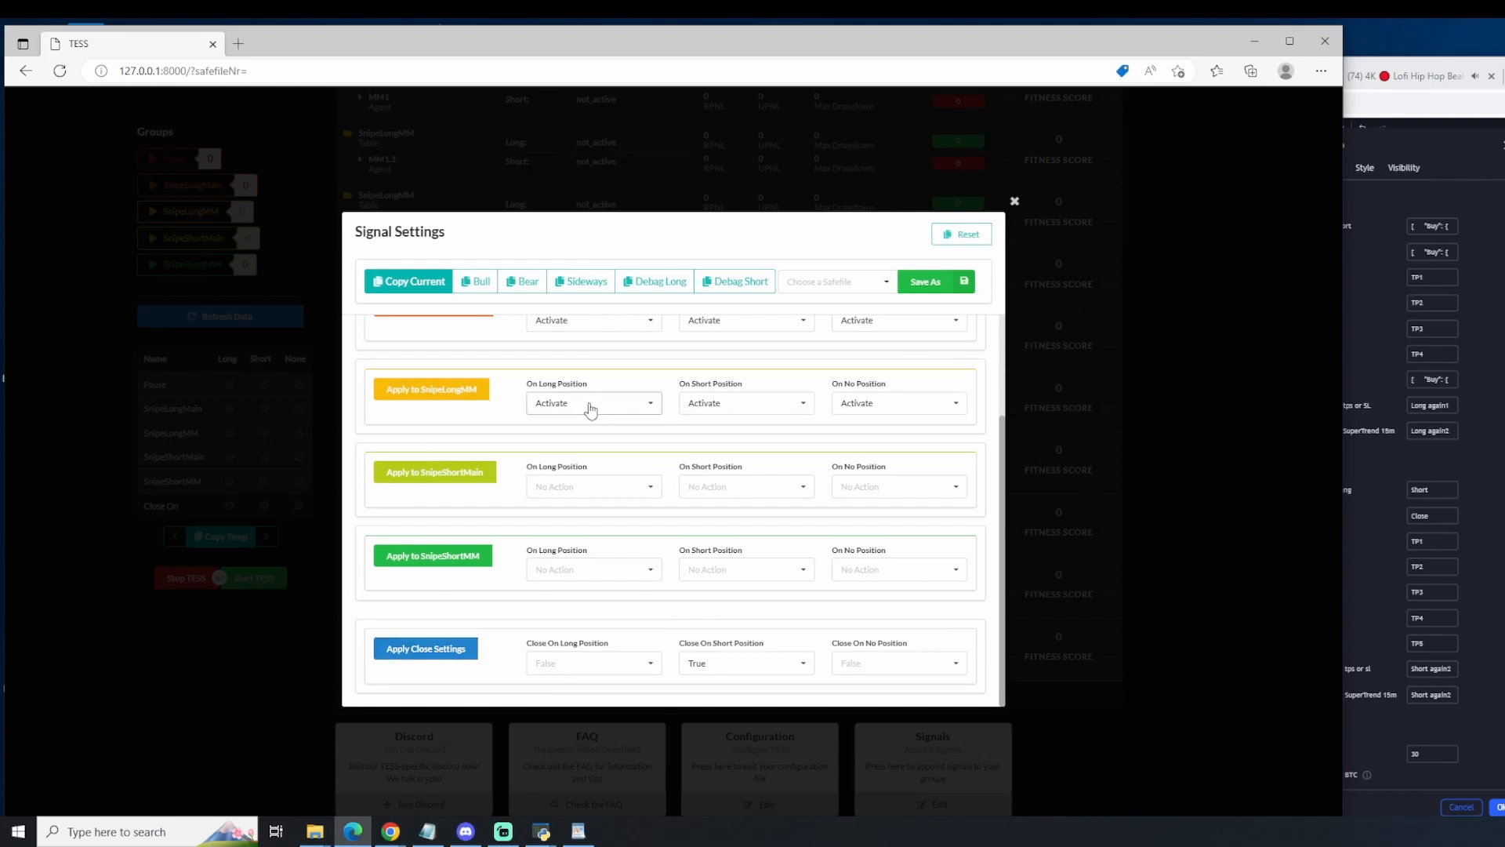
Step: Copy the current signal settings message and paste it into newGenesisAlgo's comment for Long again after hit all tps or SL
scroll(588, 471, "up", 2)
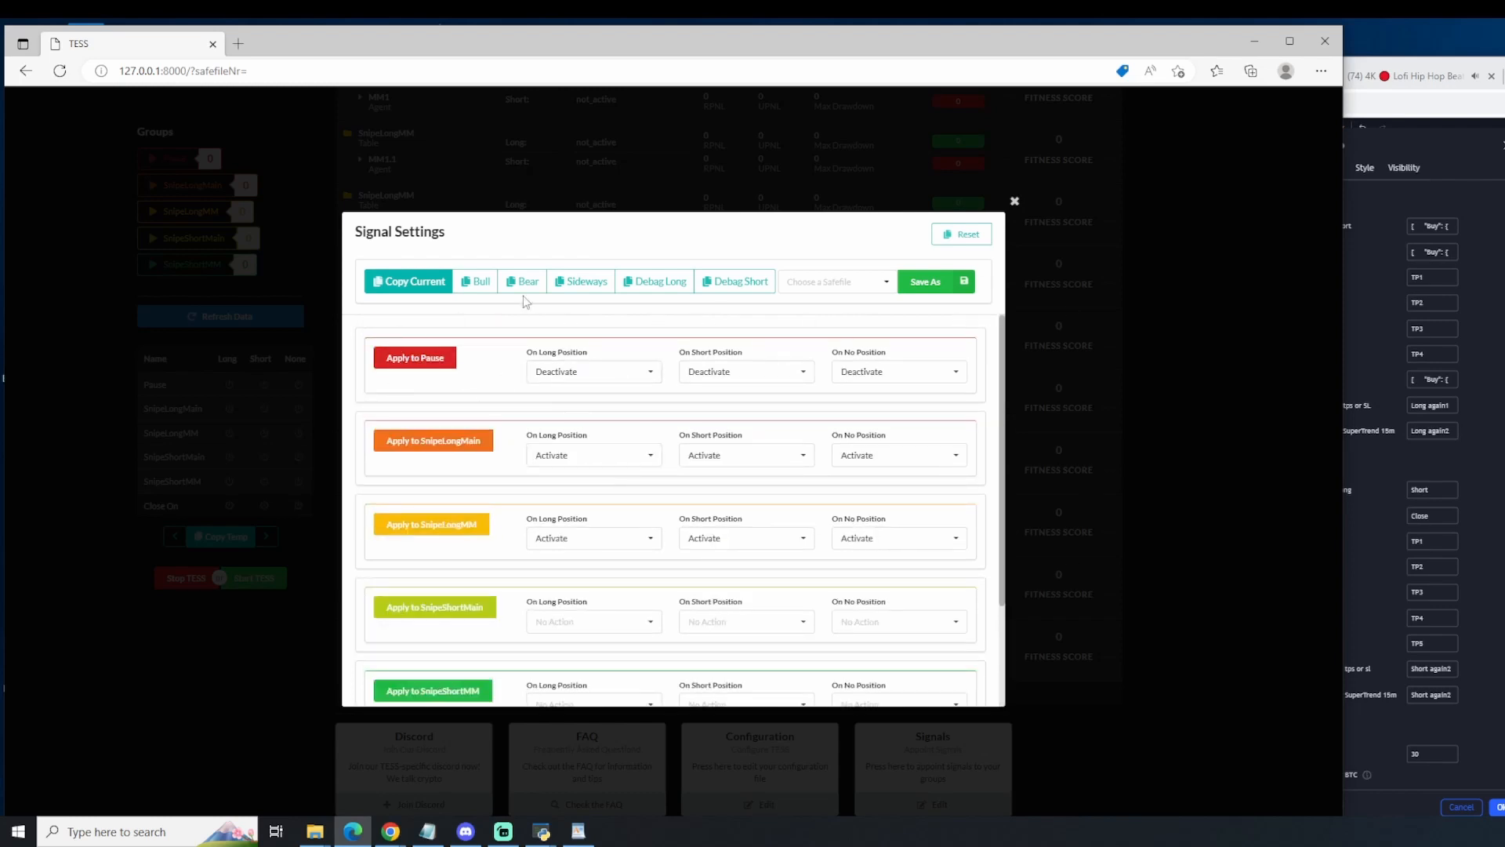
scroll(646, 586, "down", 2)
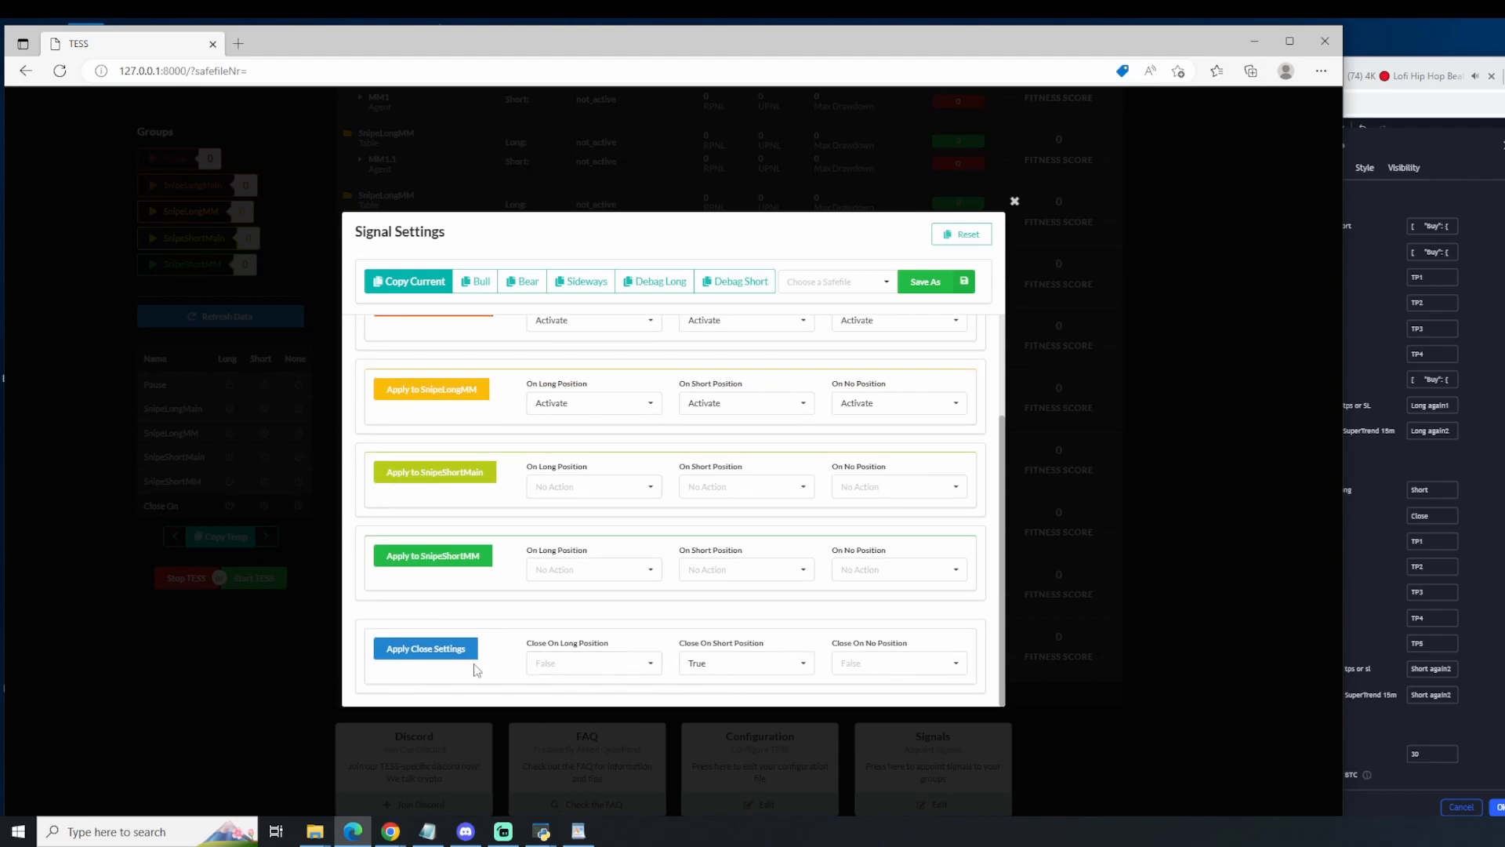
left_click(396, 283)
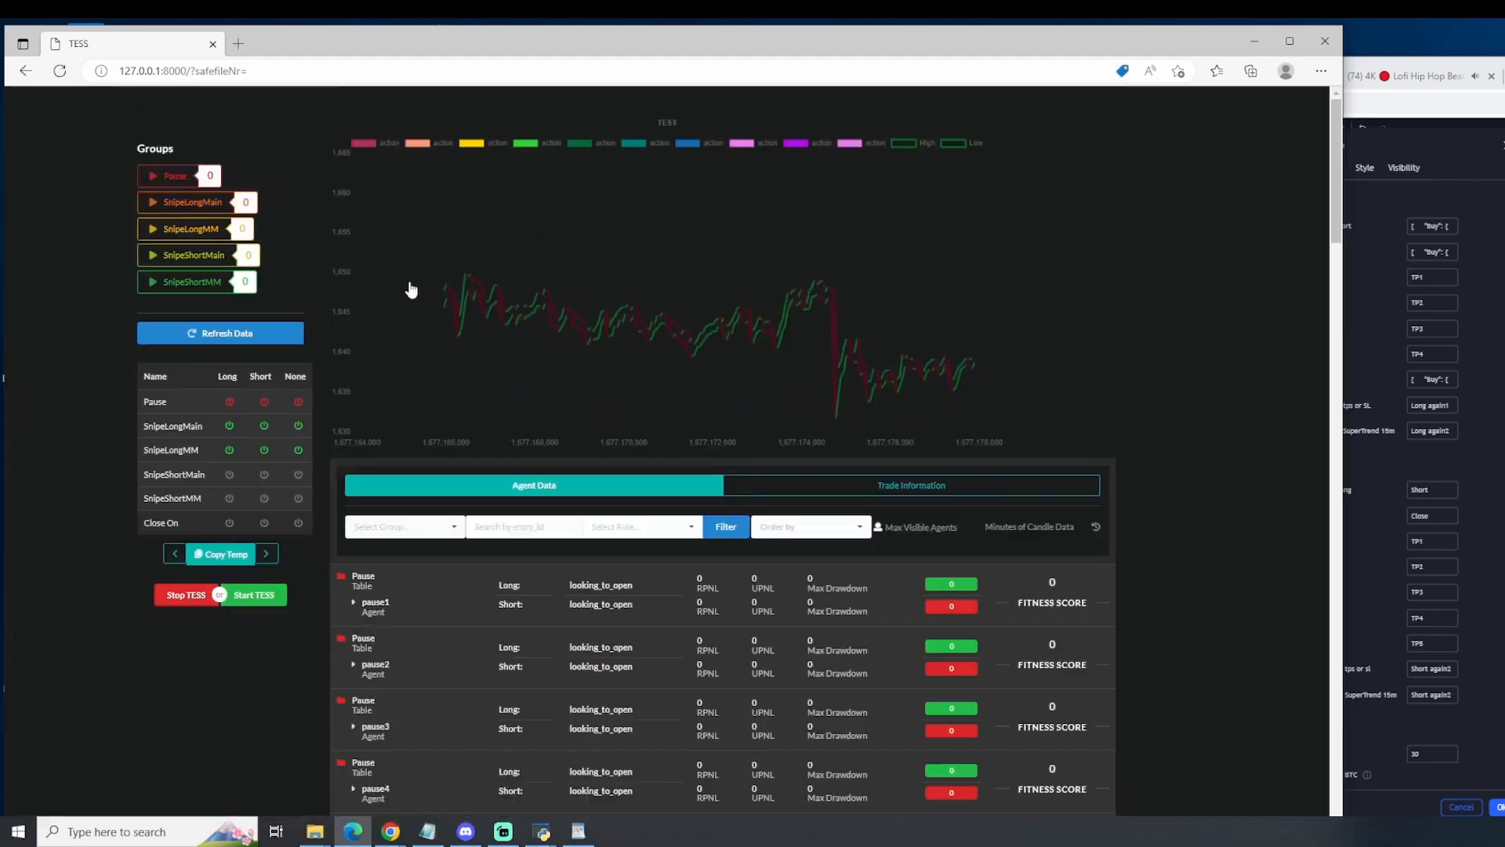
left_click(1478, 502)
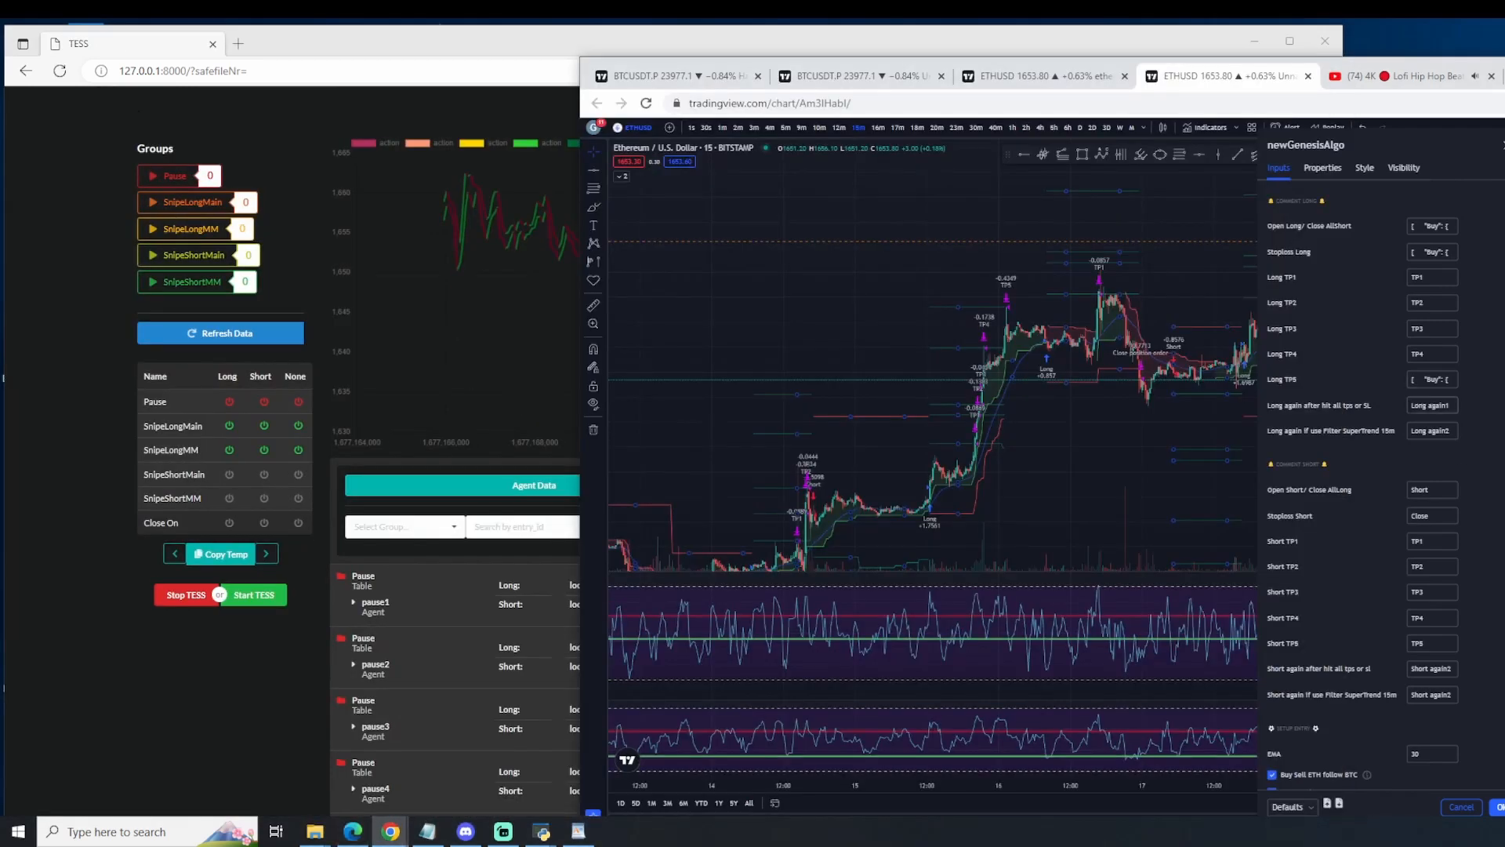
key("ctrl+v")
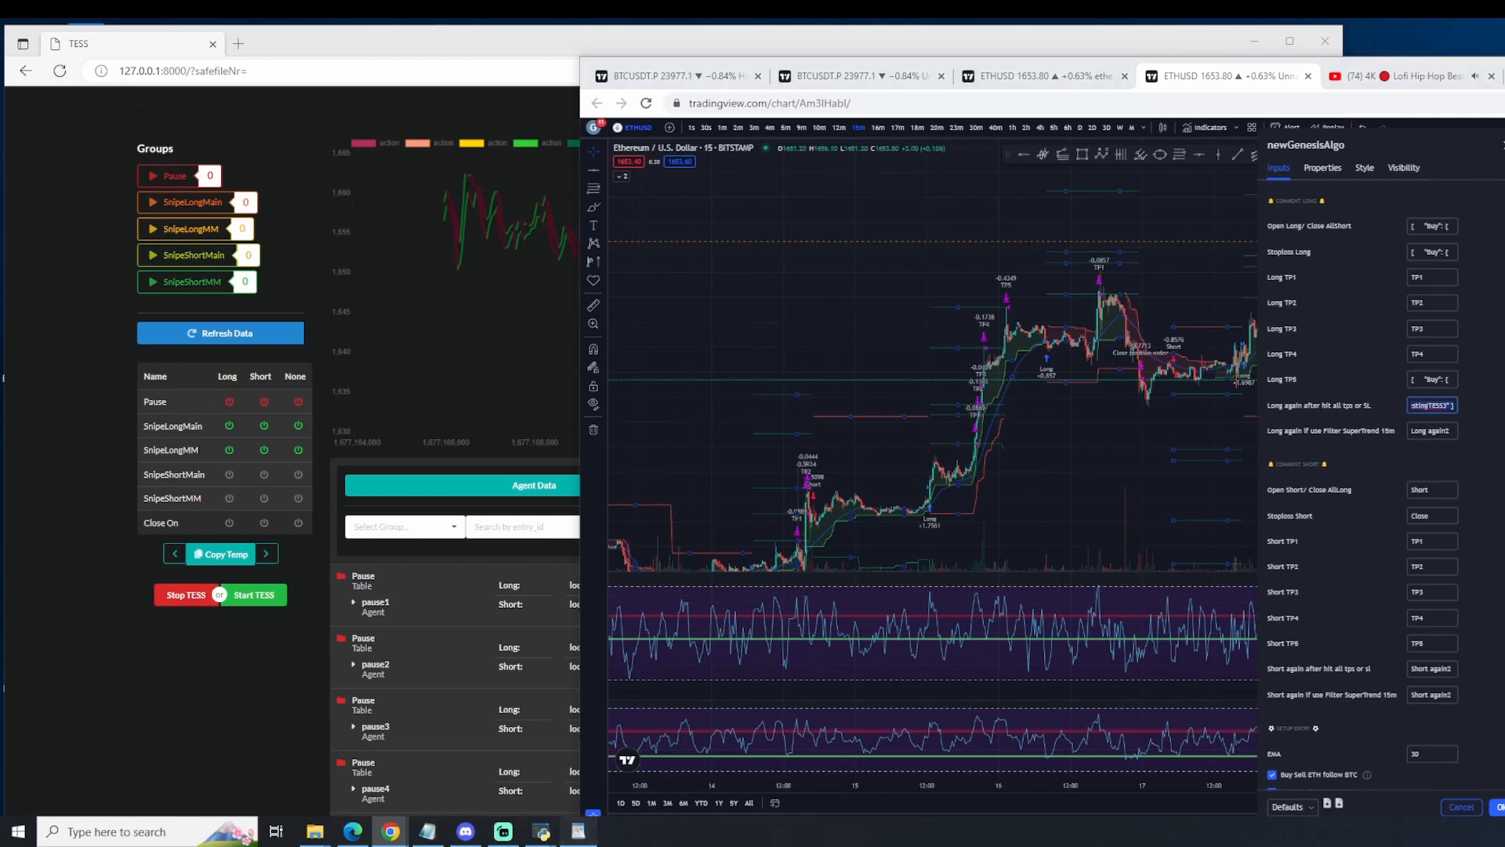
Step: Paste the copied signal message below the earlier ones in the WordPad document and check its activate_tables entries
left_click(577, 831)
left_click(806, 697)
key("Return")
key("Return")
key("Return")
key("Return")
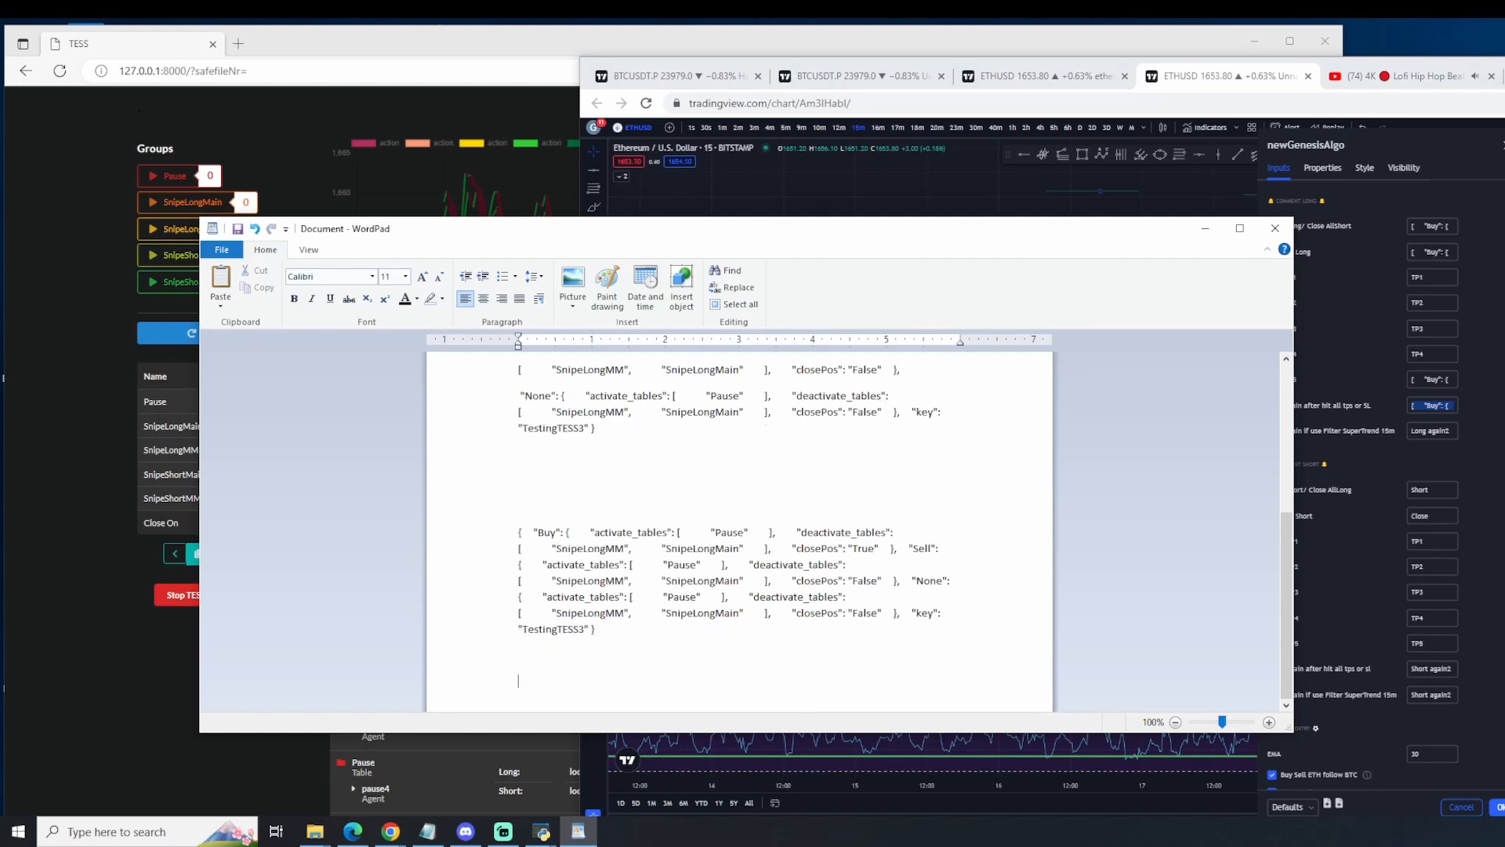
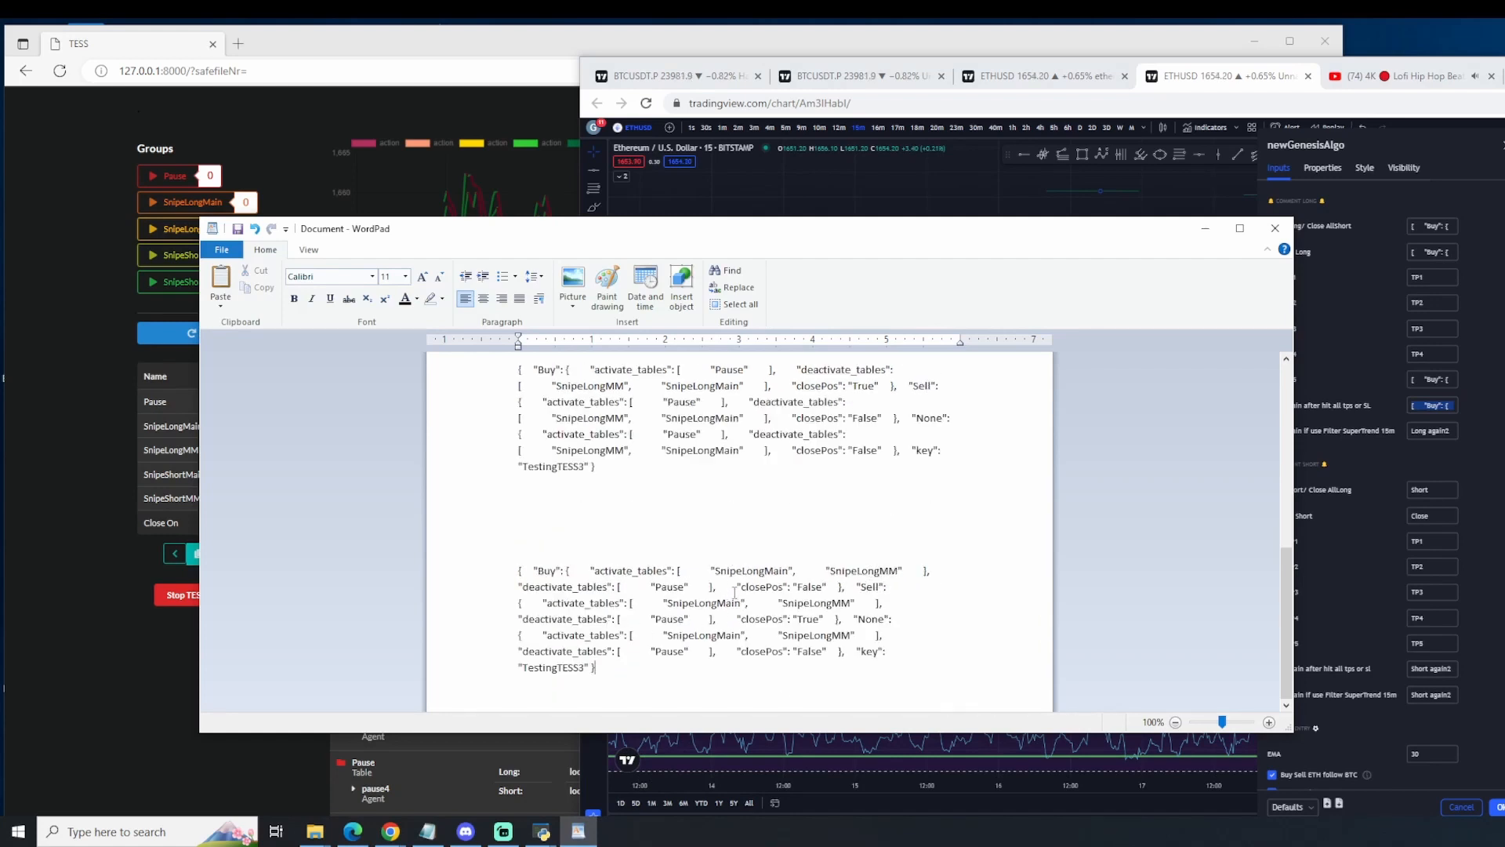
left_click_drag(623, 570, 716, 578)
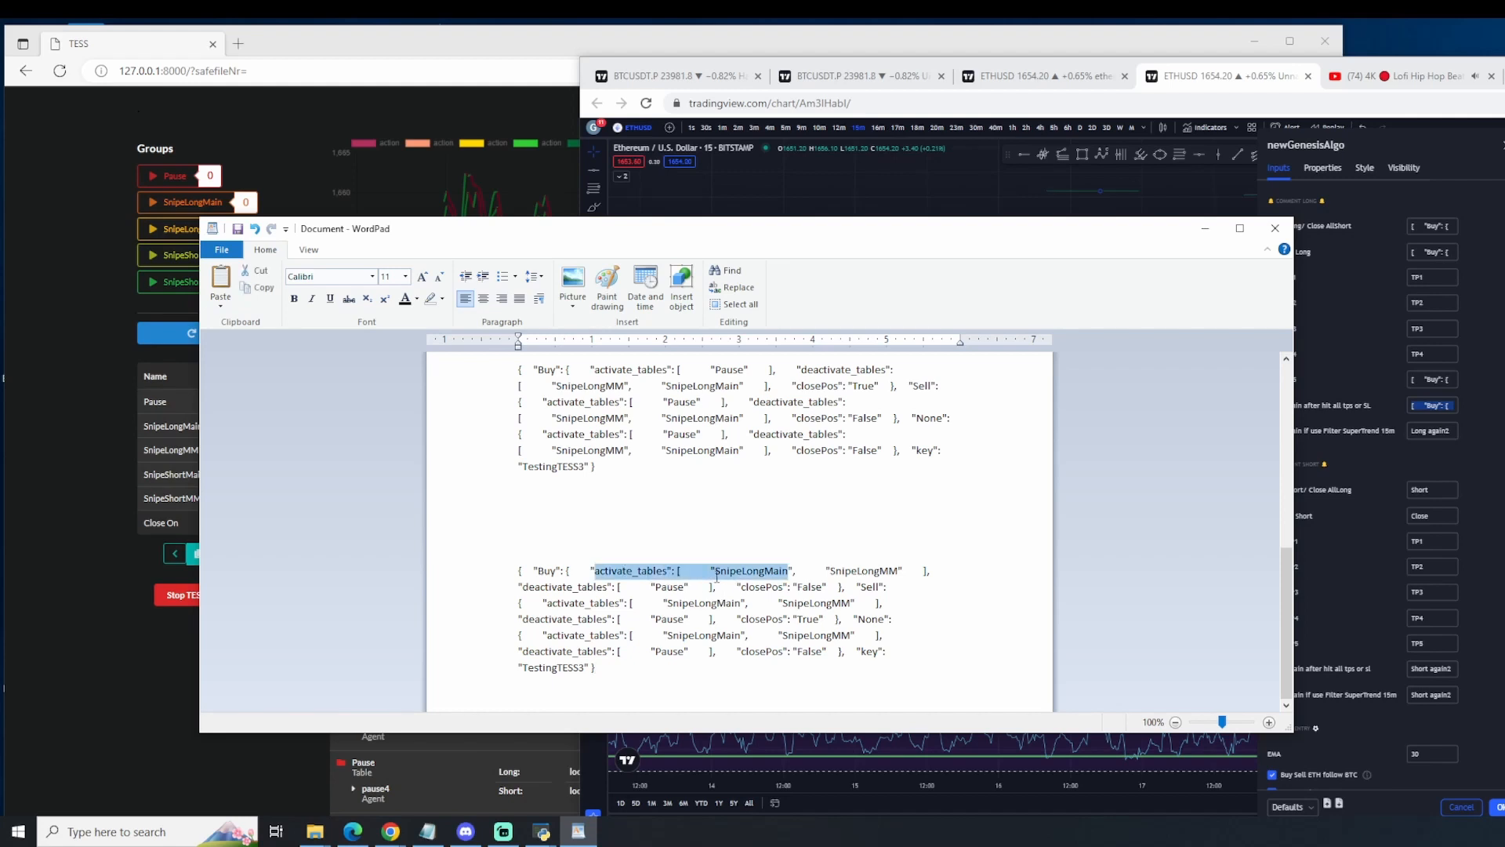
left_click(855, 592)
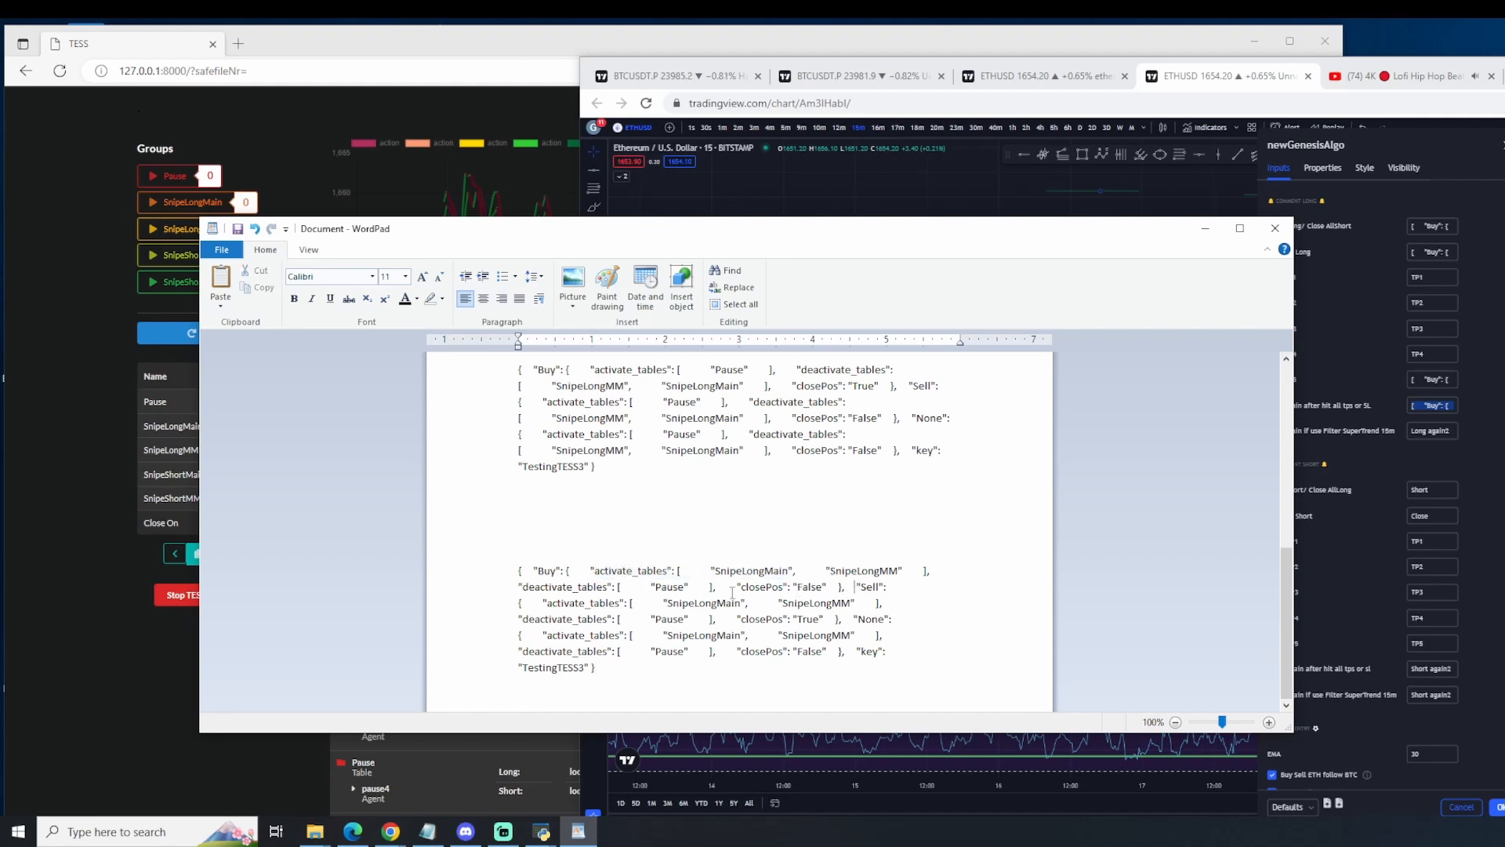
Step: Paste the same signal message into the comment for Long again if use Filter SuperTrend 15m in TradingView
left_click_drag(616, 665, 479, 564)
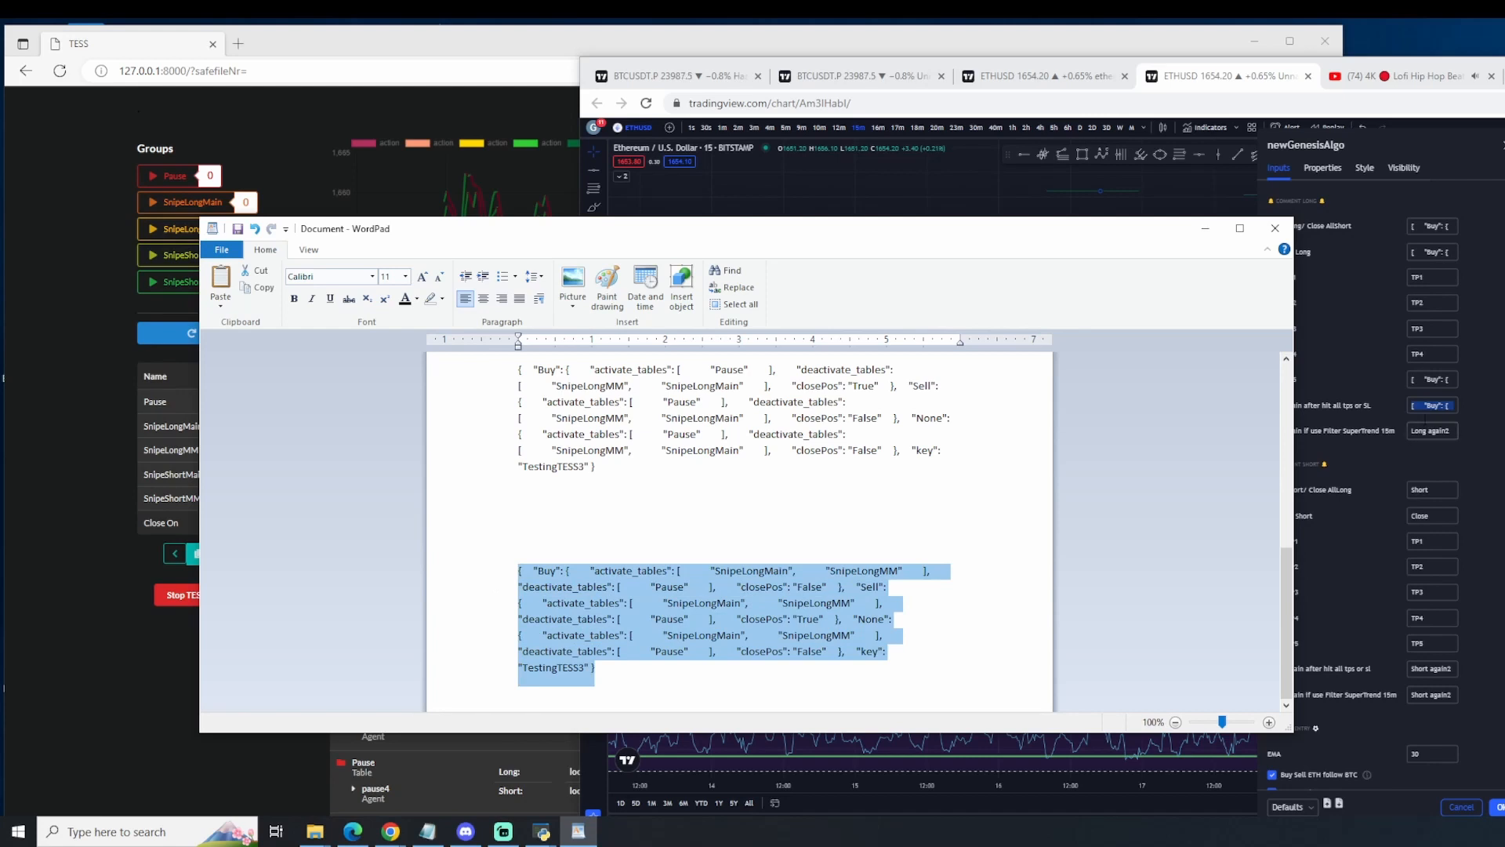
left_click(1422, 419)
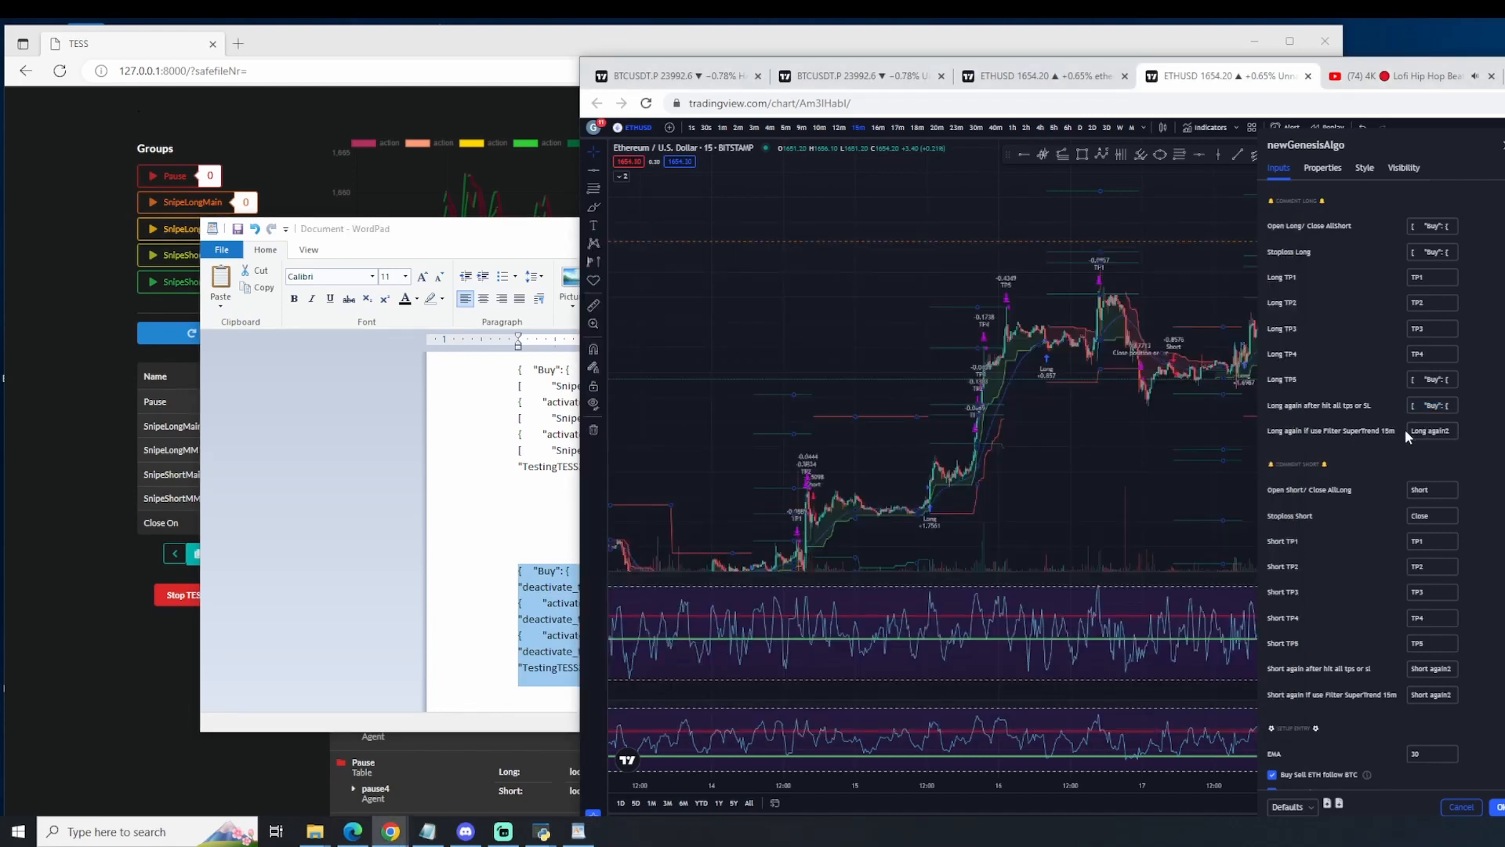
key("ctrl+v")
left_click(1479, 462)
Step: Switch to TESS, refresh its data, reload the page and reopen the Signal Settings
left_click(71, 443)
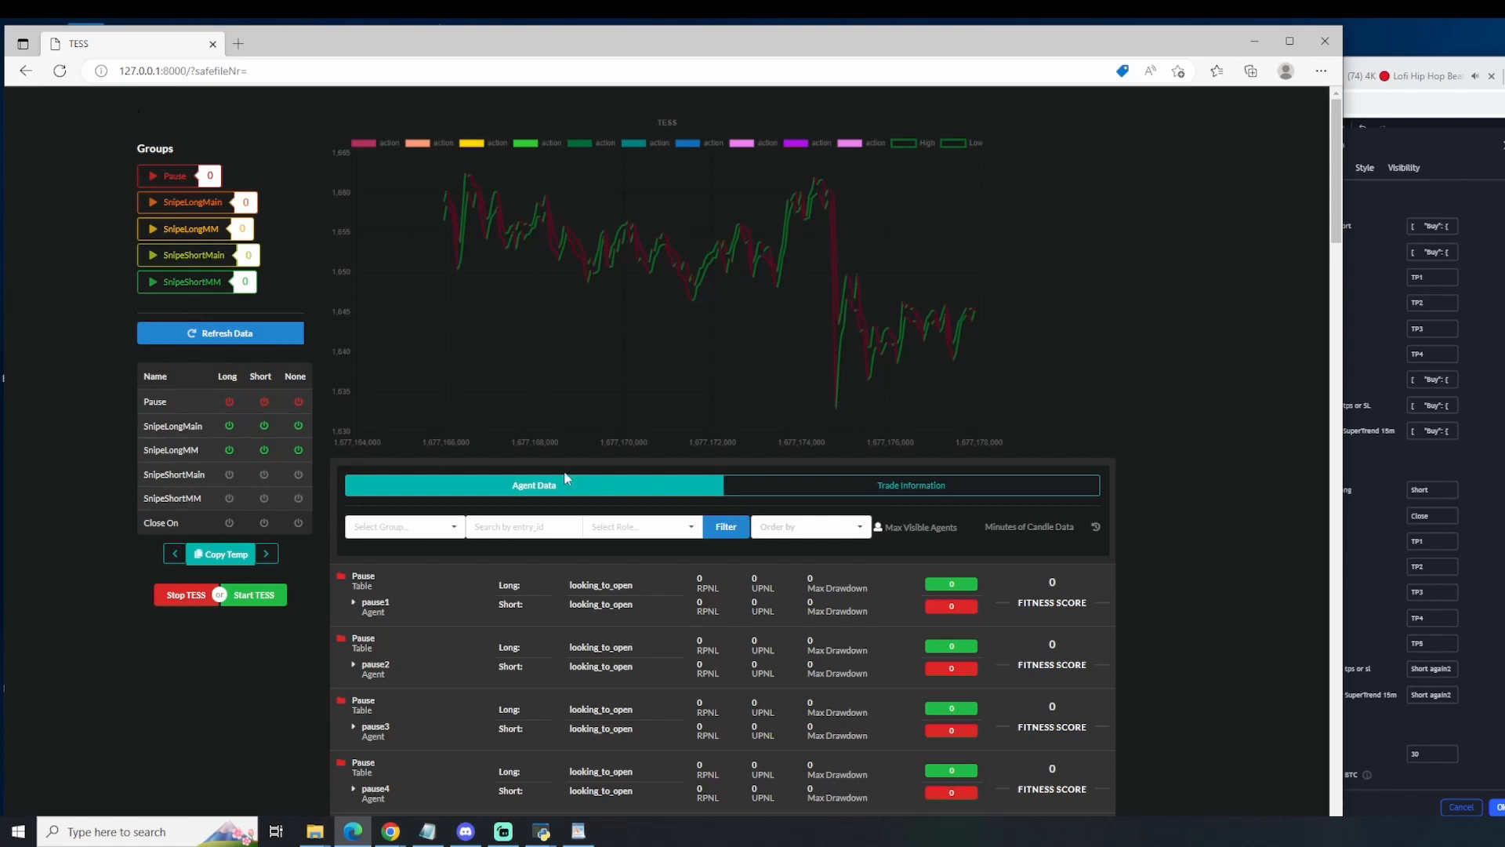
scroll(566, 477, "down", 15)
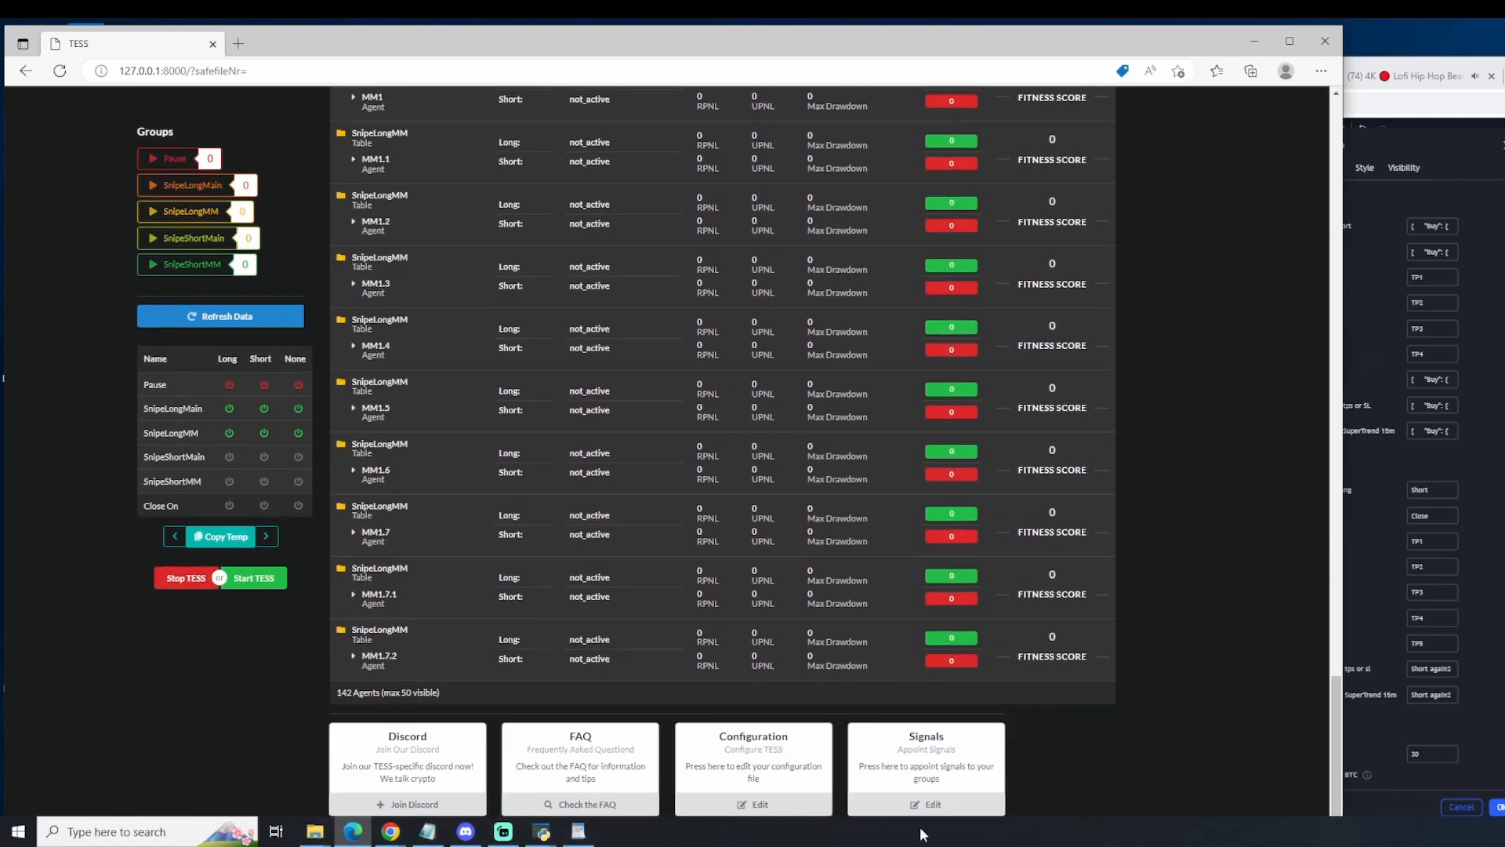
left_click(926, 805)
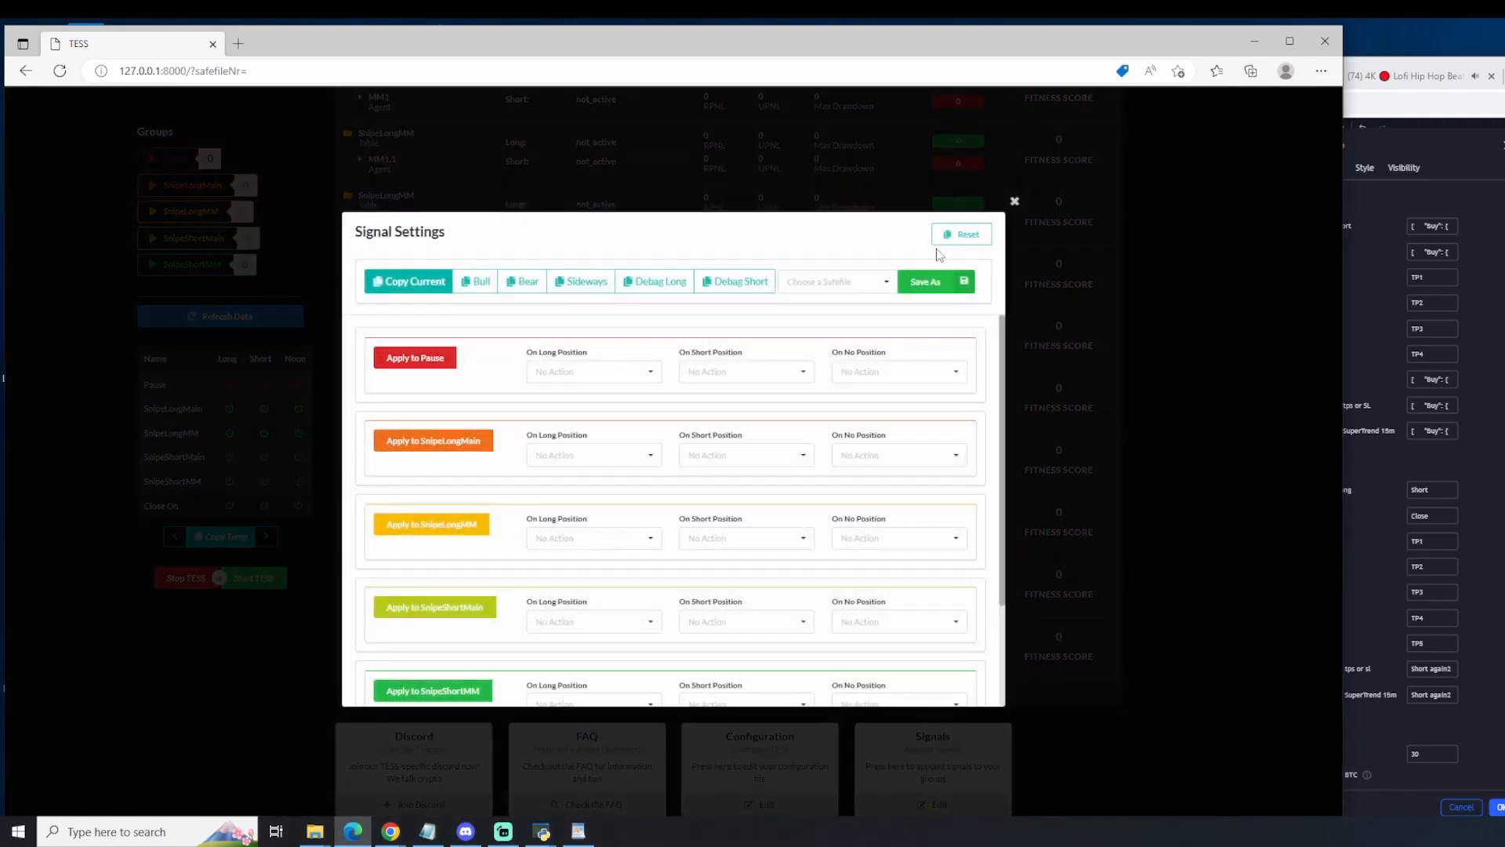
left_click(1123, 461)
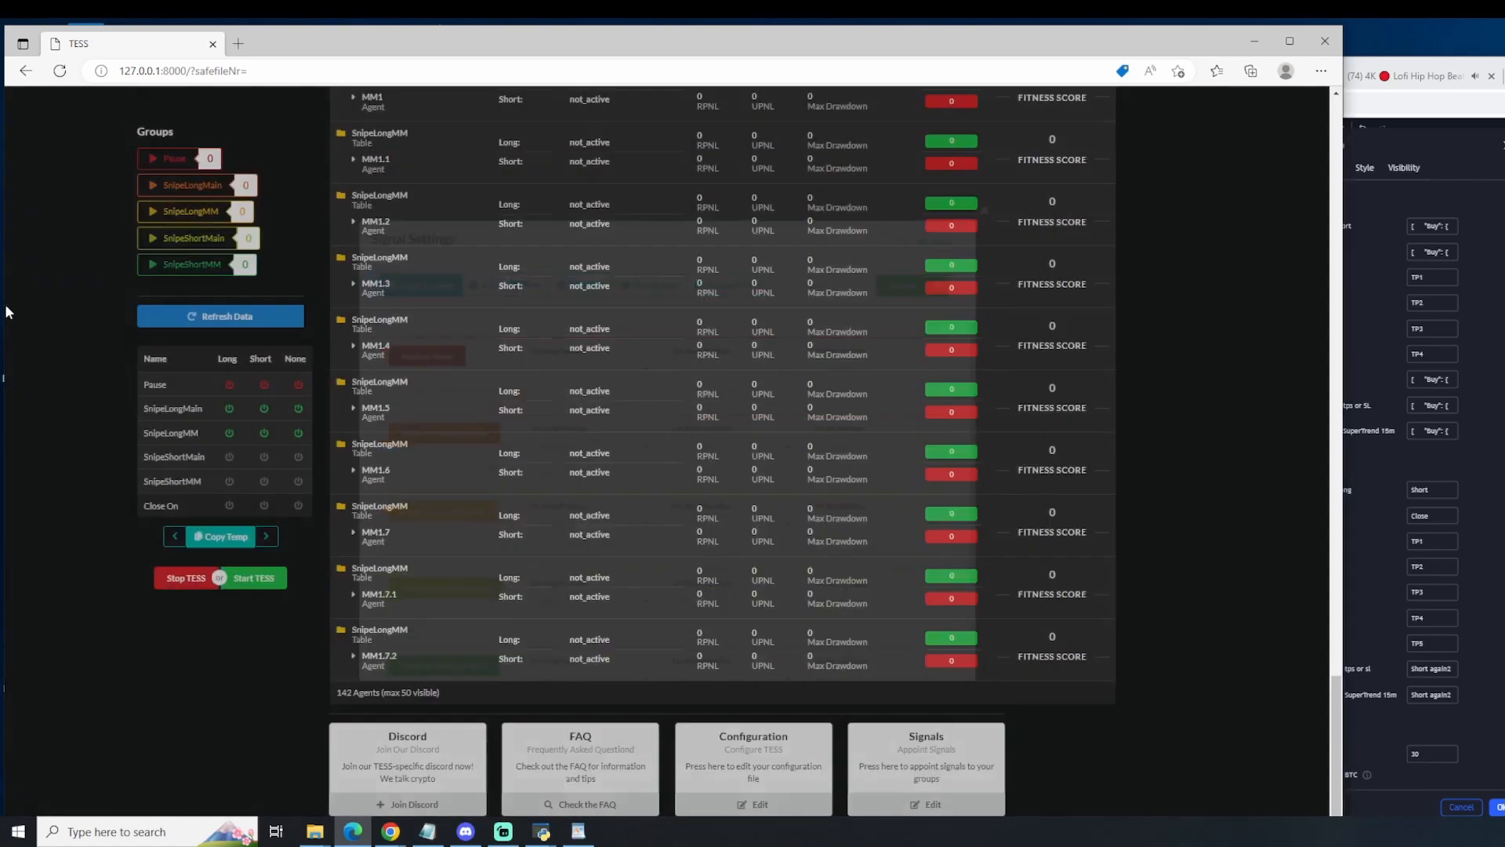
left_click(194, 320)
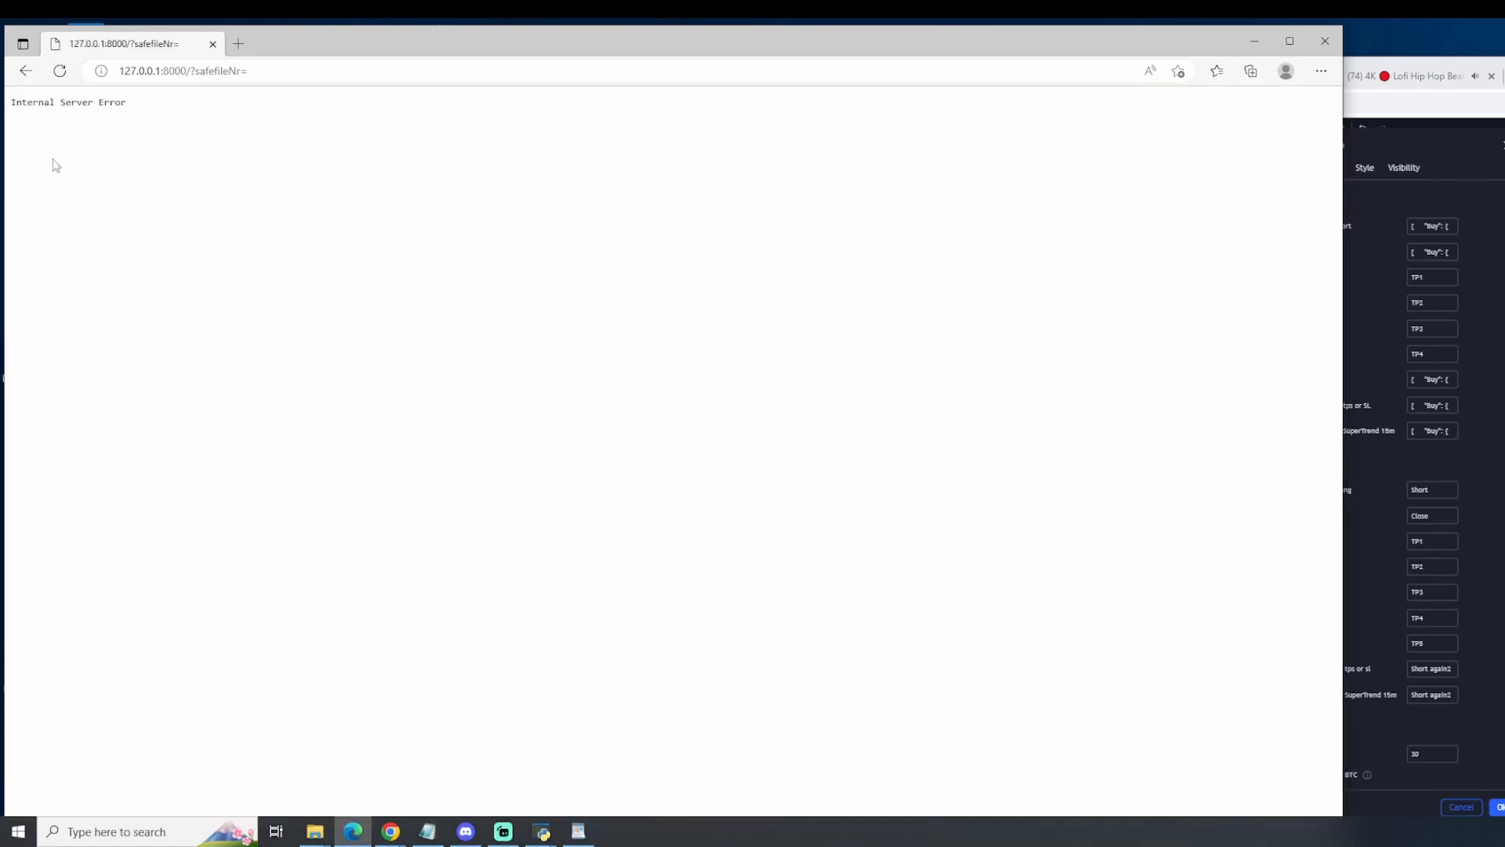
left_click(60, 70)
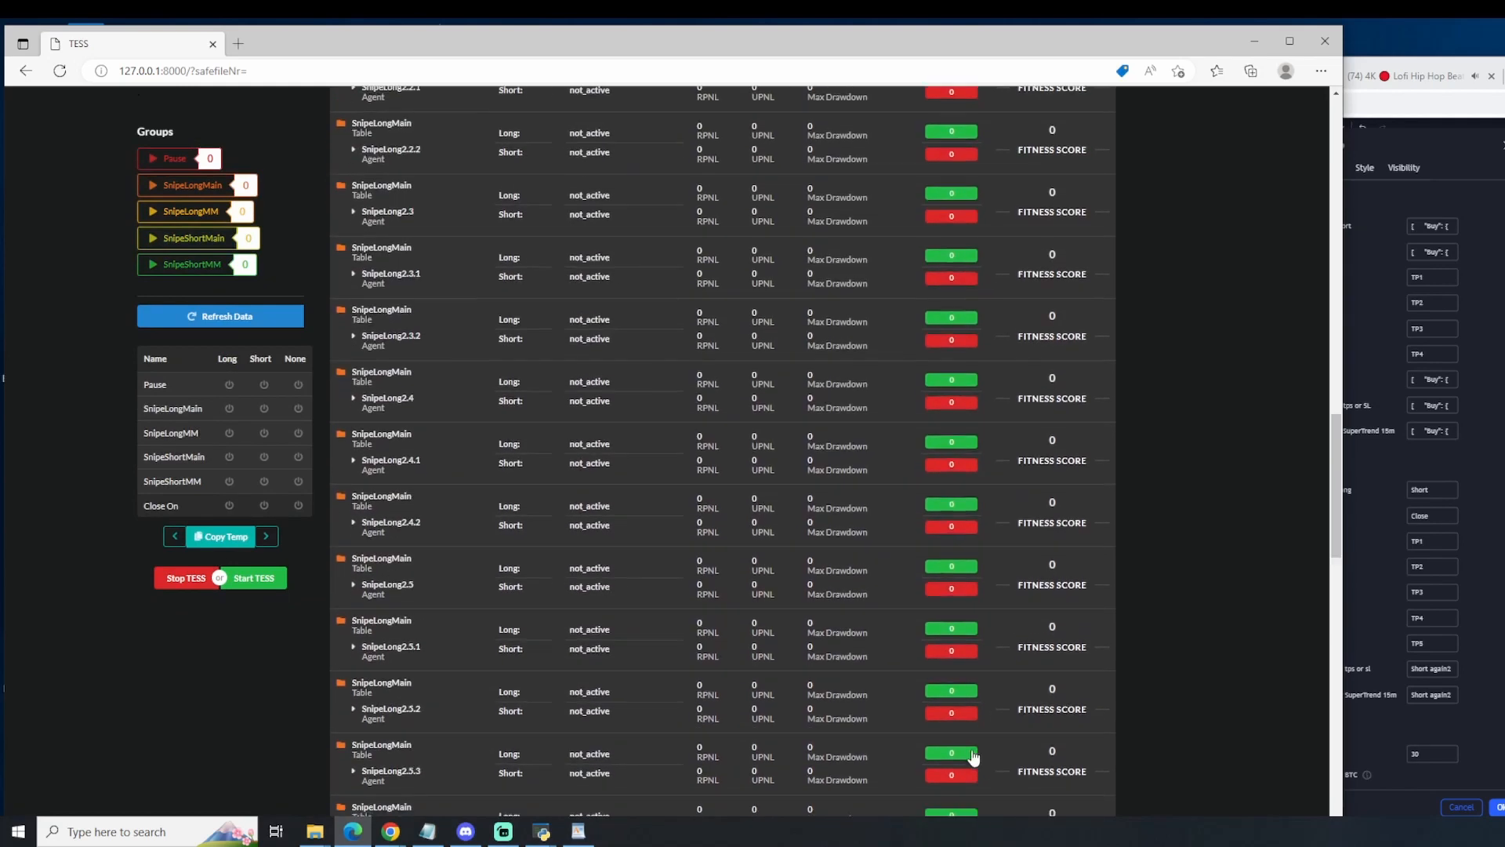
scroll(973, 755, "down", 3)
left_click(925, 807)
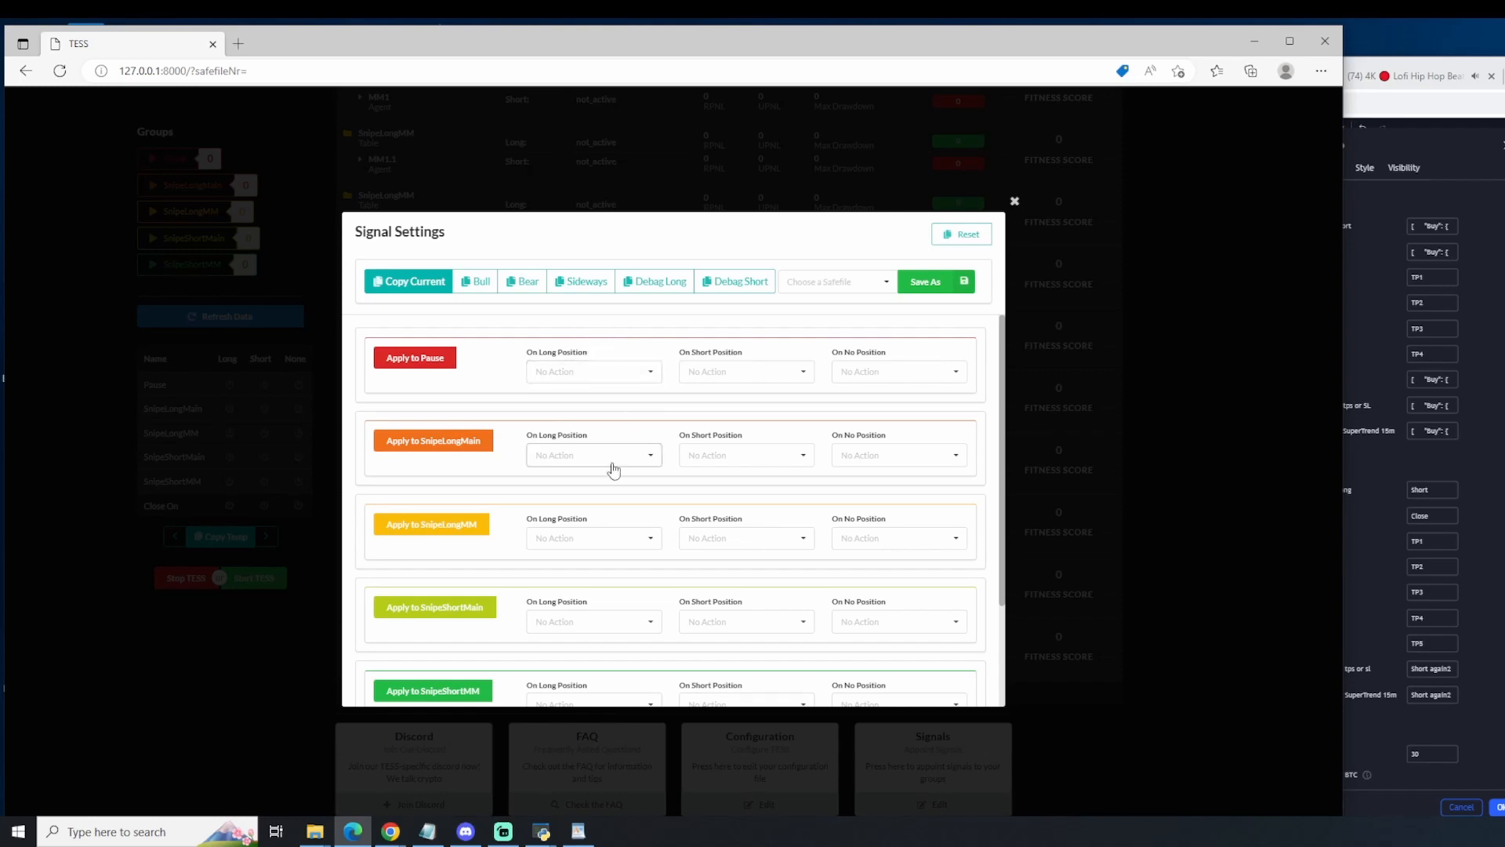
Step: Set the SnipeShortMain group to Activate on long, short and no position
scroll(580, 604, "down", 2)
left_click(587, 486)
left_click(573, 511)
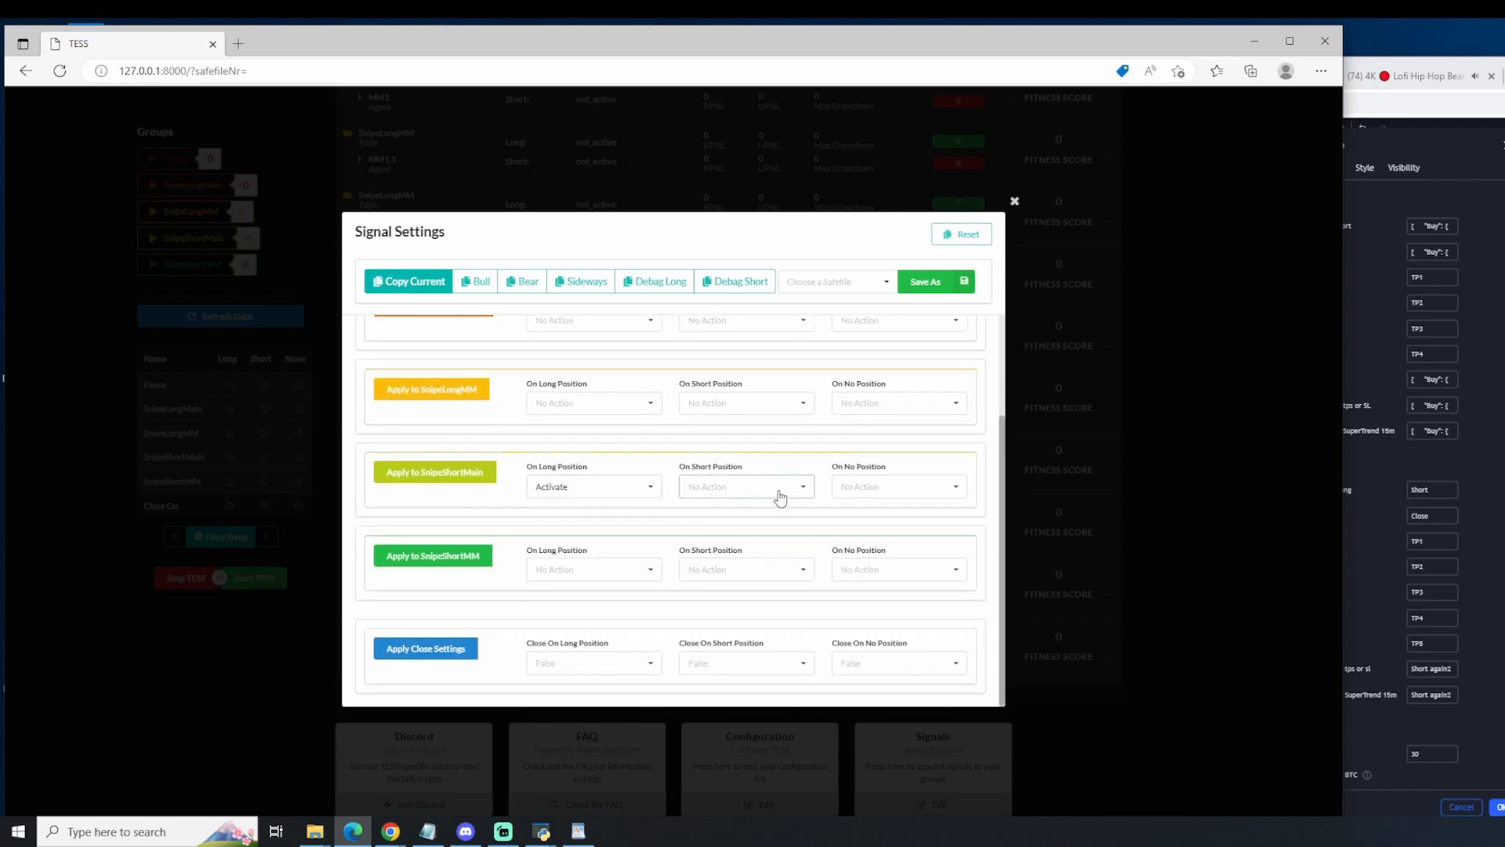
left_click(776, 487)
left_click(794, 511)
left_click(877, 487)
left_click(856, 510)
Step: Set the SnipeShortMM group to Activate on long, short and no position
left_click(593, 569)
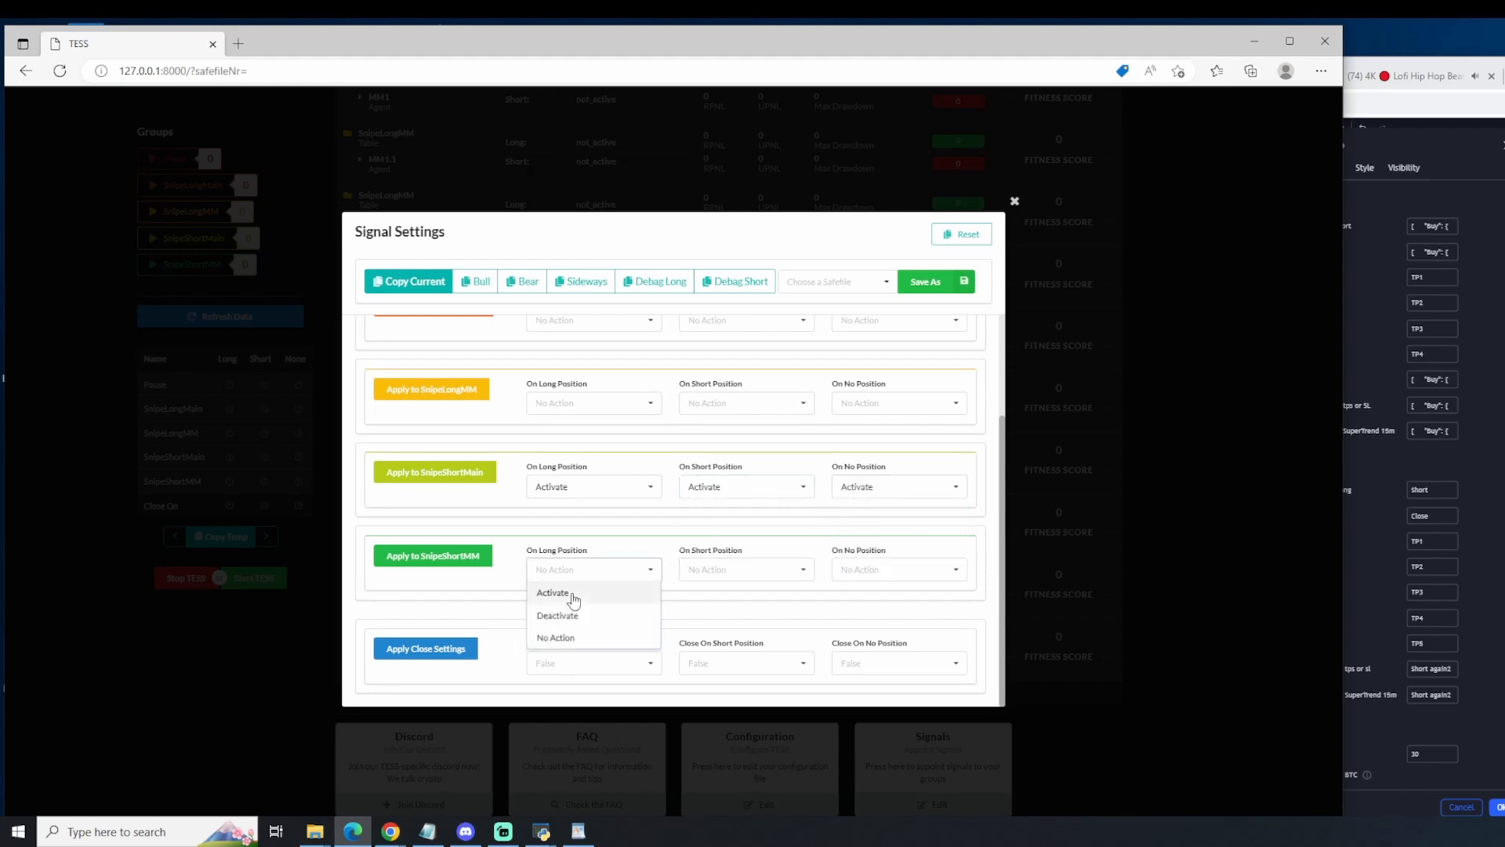
left_click(572, 593)
left_click(745, 569)
left_click(725, 592)
left_click(862, 581)
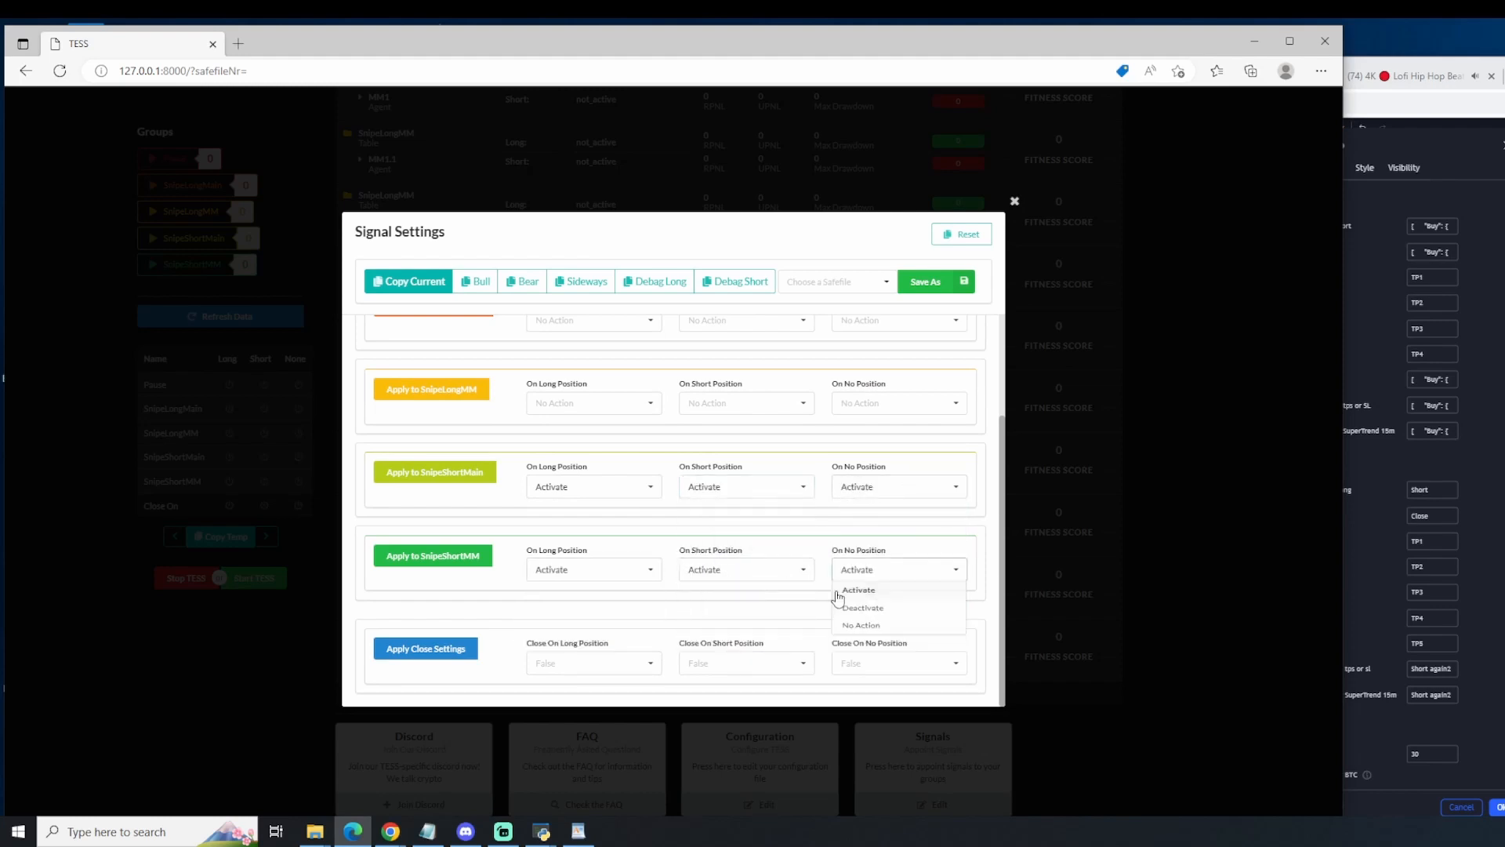
left_click(858, 593)
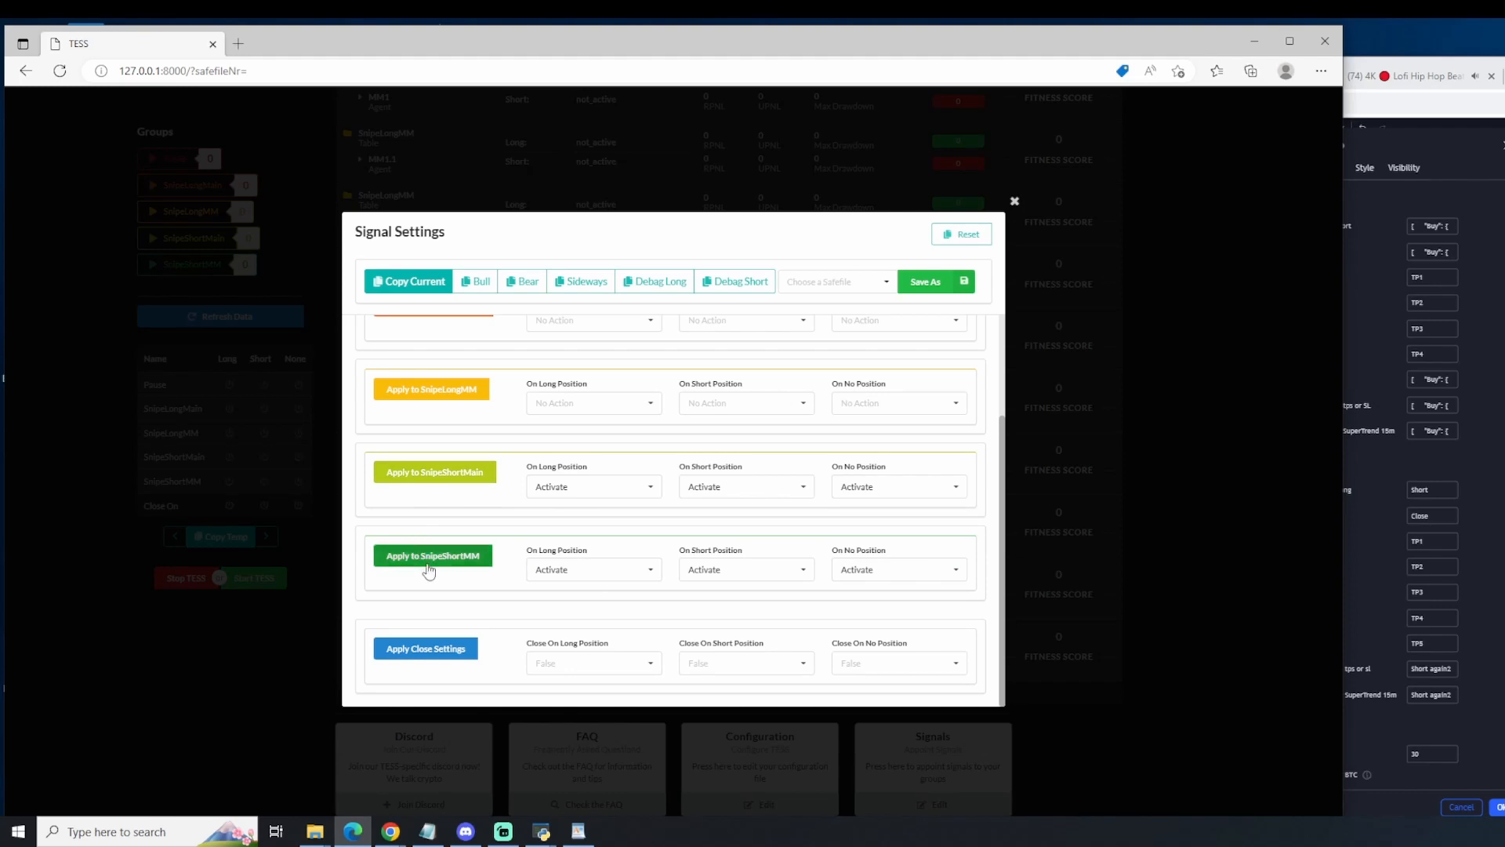
Step: Set the SnipeLongMM group to Deactivate on long, short and no position
scroll(548, 533, "up", 2)
left_click(602, 520)
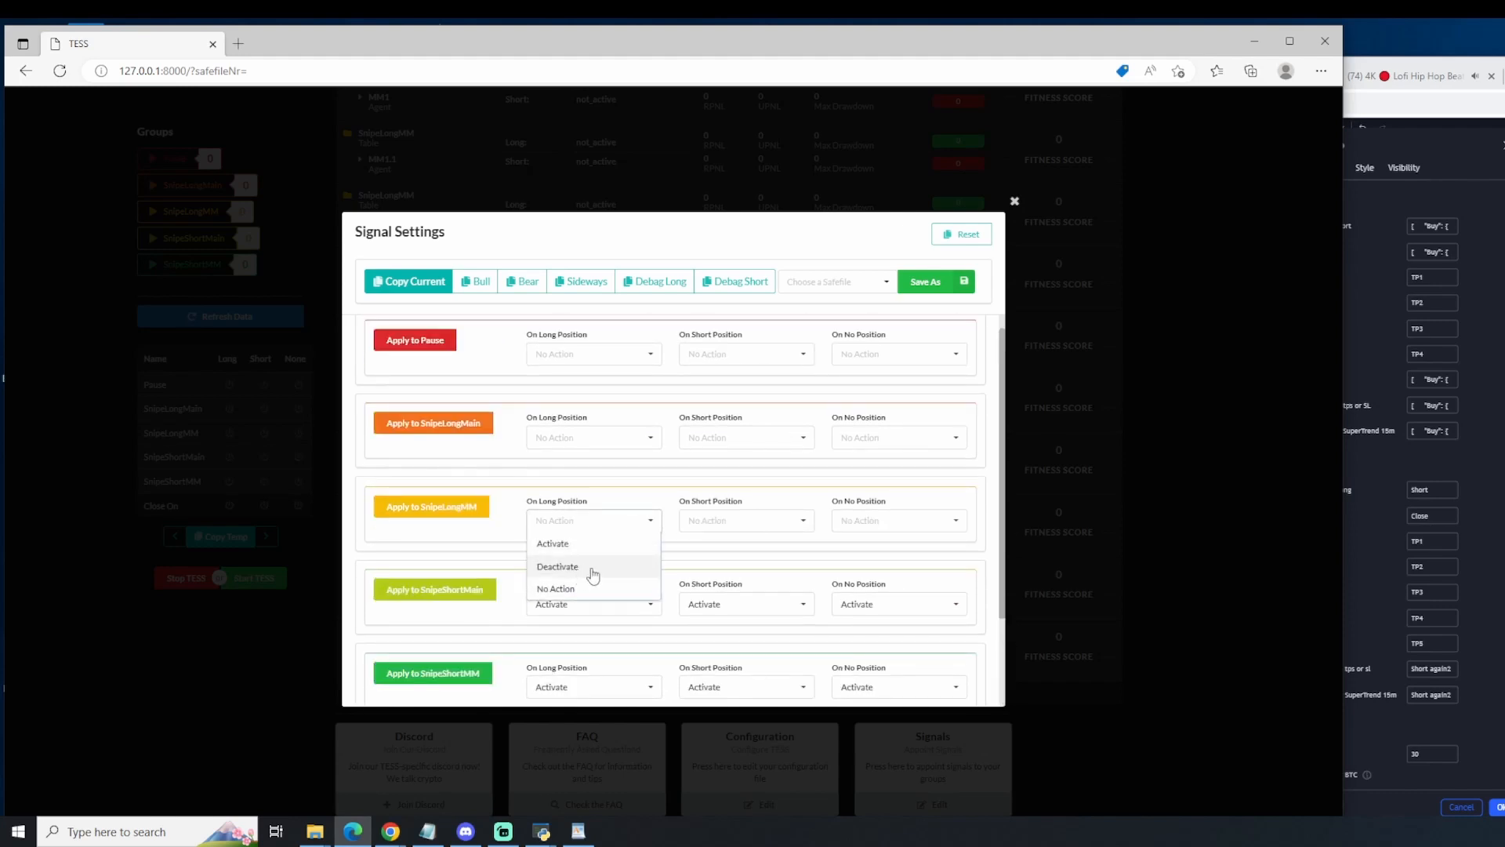
left_click(584, 559)
left_click(745, 521)
left_click(716, 559)
left_click(914, 537)
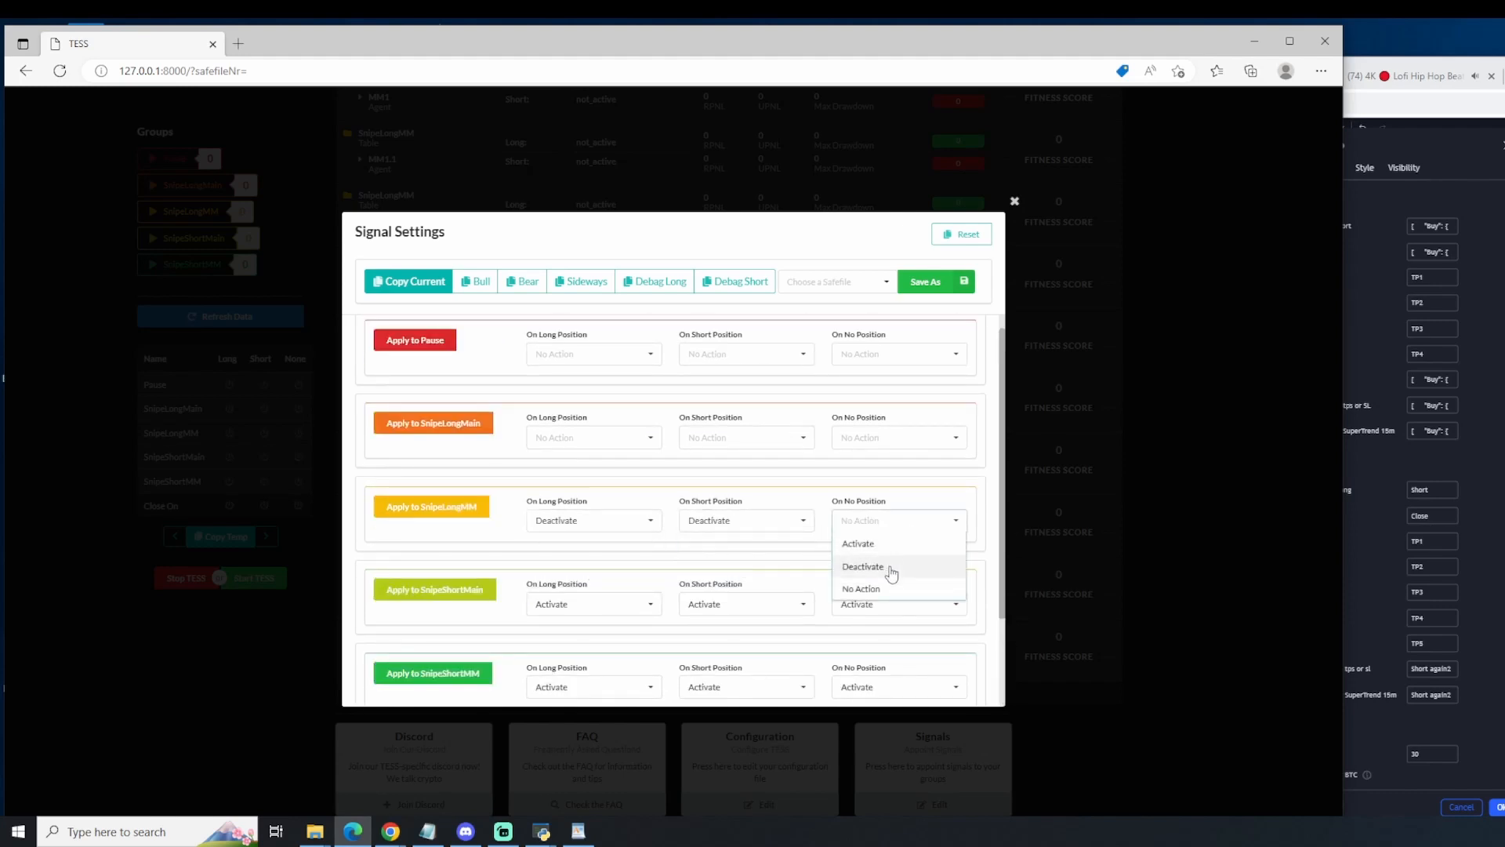
left_click(891, 559)
Step: Set the SnipeLongMain group to Deactivate on long, short and no position
left_click(556, 439)
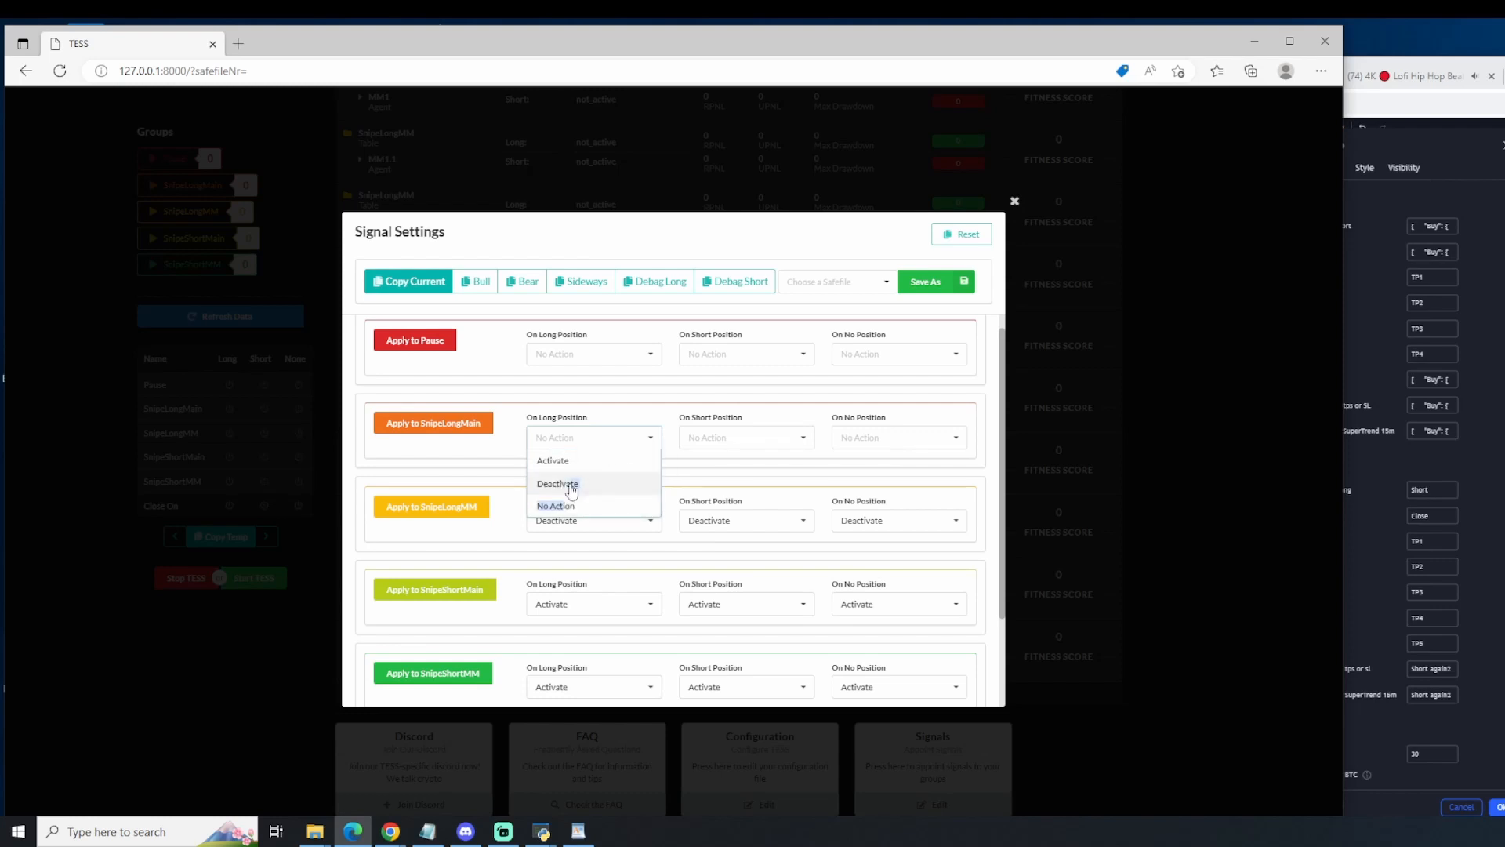
left_click(572, 484)
left_click(716, 437)
left_click(715, 475)
left_click(894, 437)
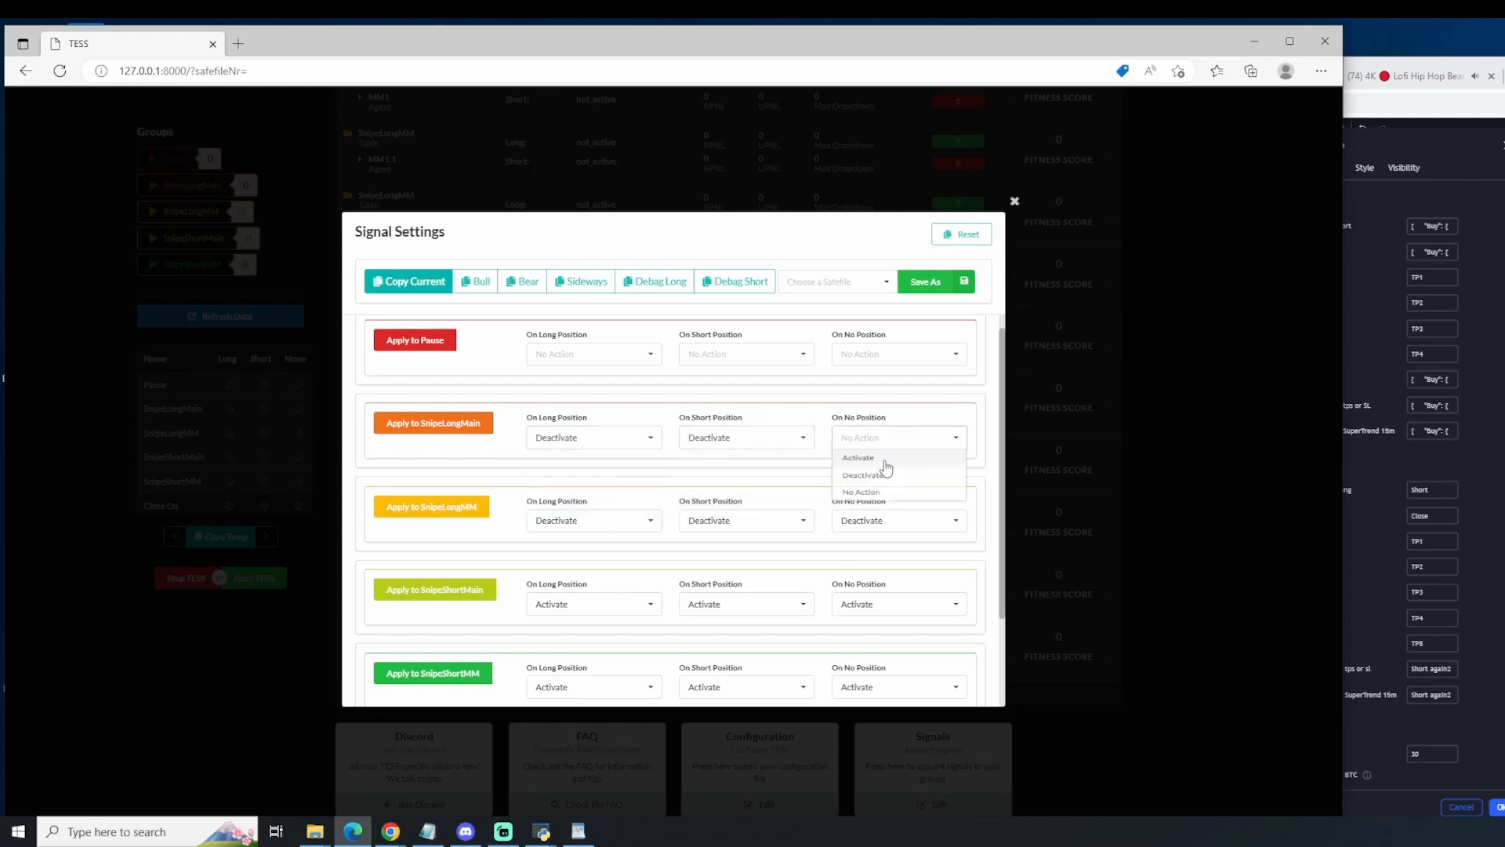
left_click(884, 474)
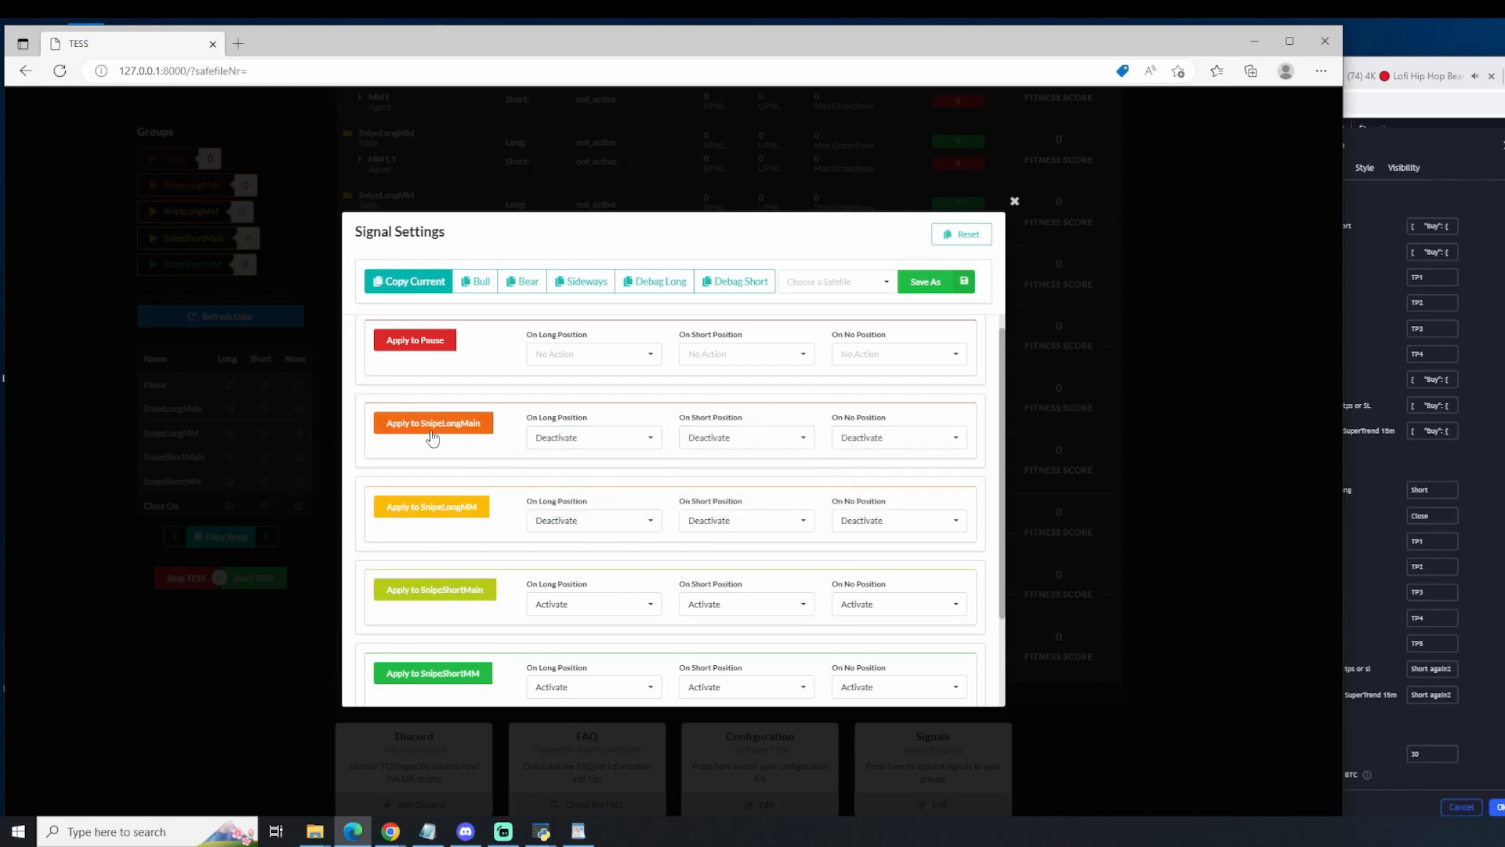
left_click(424, 506)
Step: Set the Pause group to Deactivate on long, short and no position
left_click(565, 353)
left_click(554, 397)
left_click(710, 353)
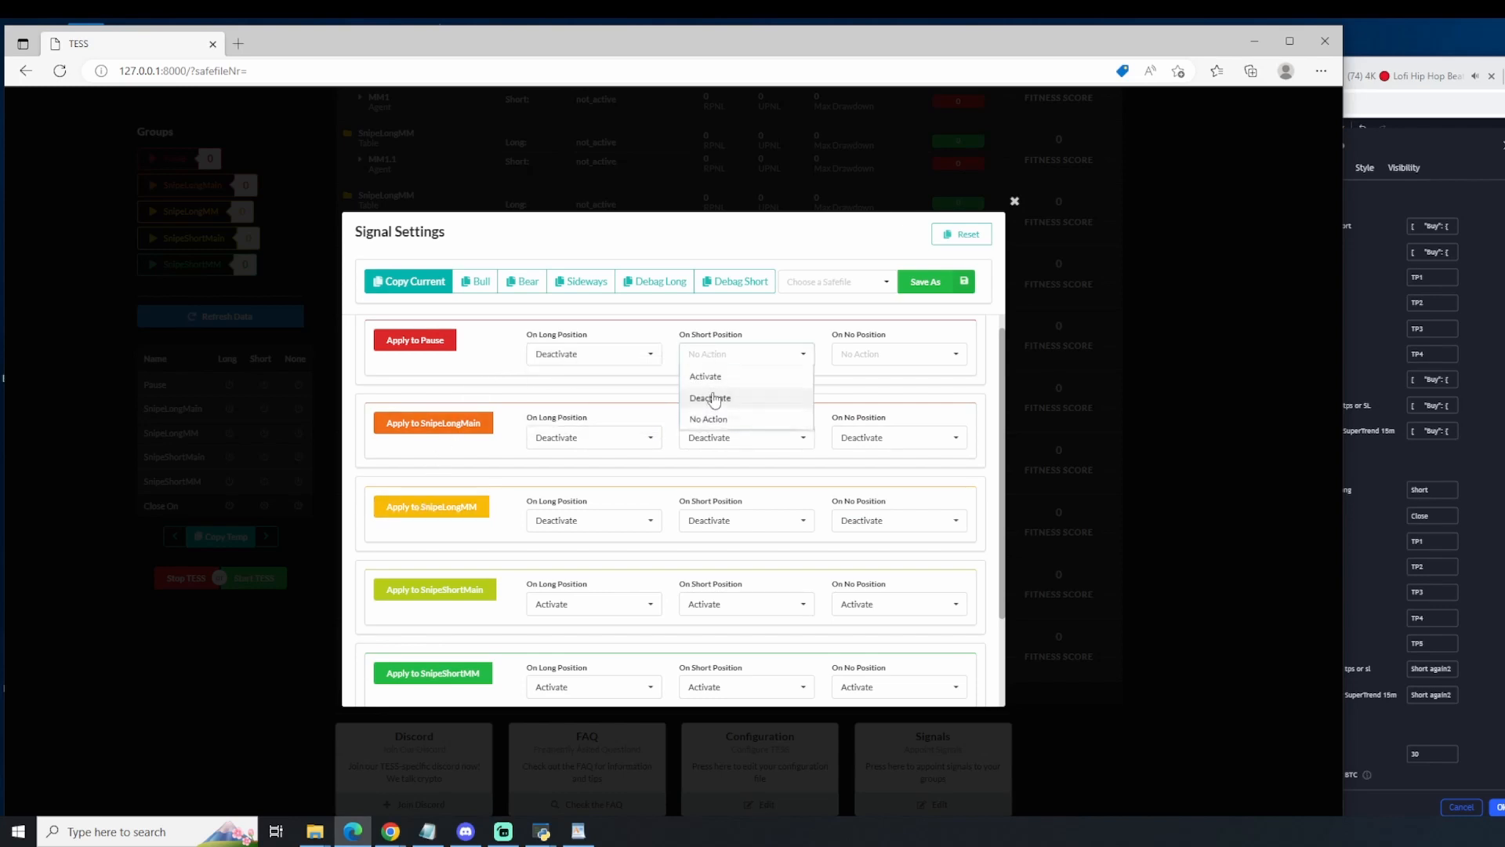
left_click(710, 397)
left_click(884, 354)
left_click(862, 397)
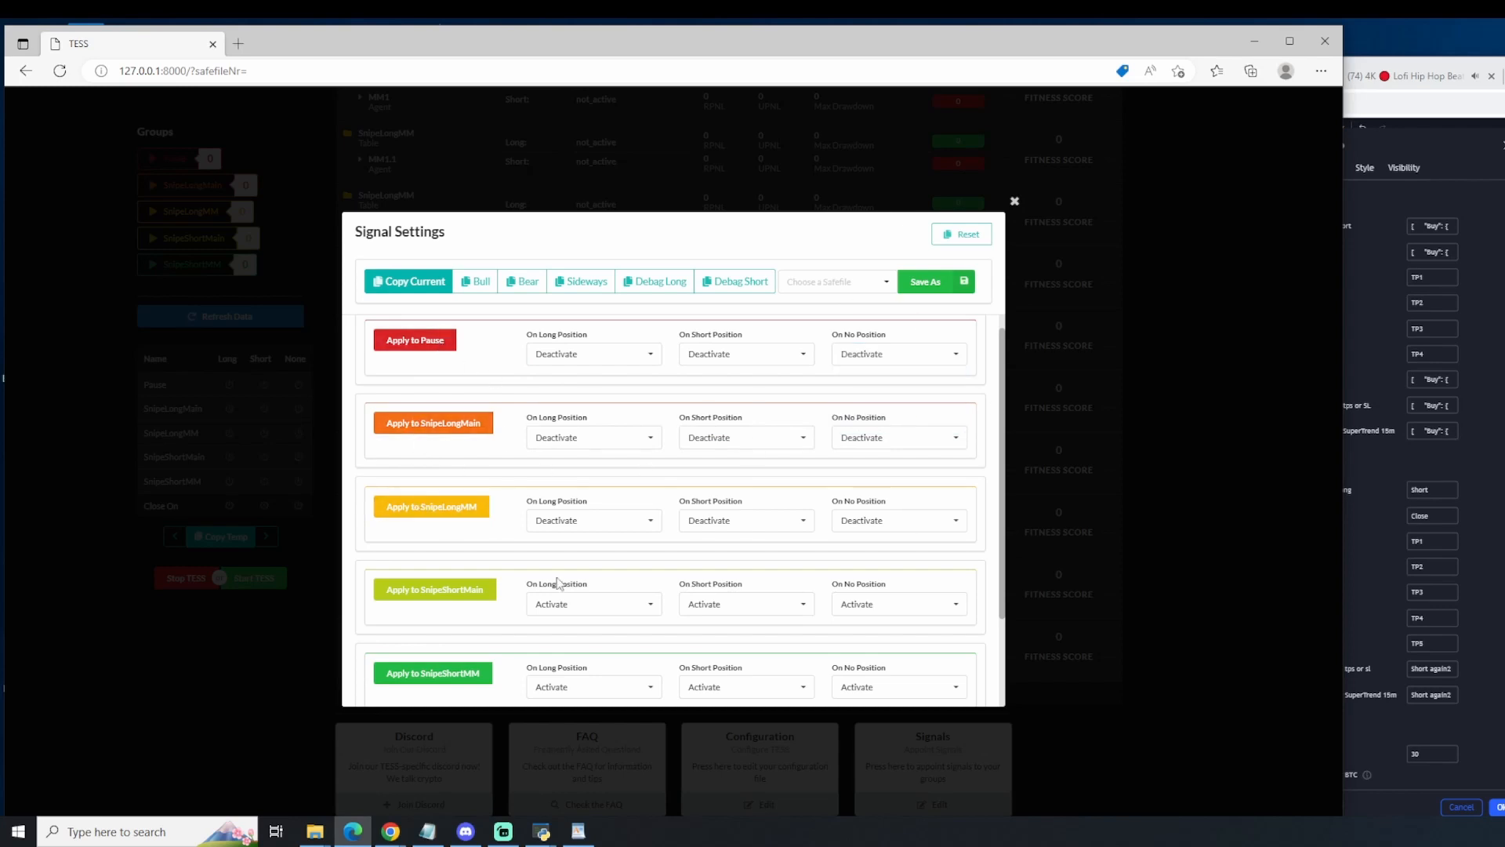
Step: Choose the Close On Long Position option in the close settings and copy the current signal message
scroll(558, 584, "down", 3)
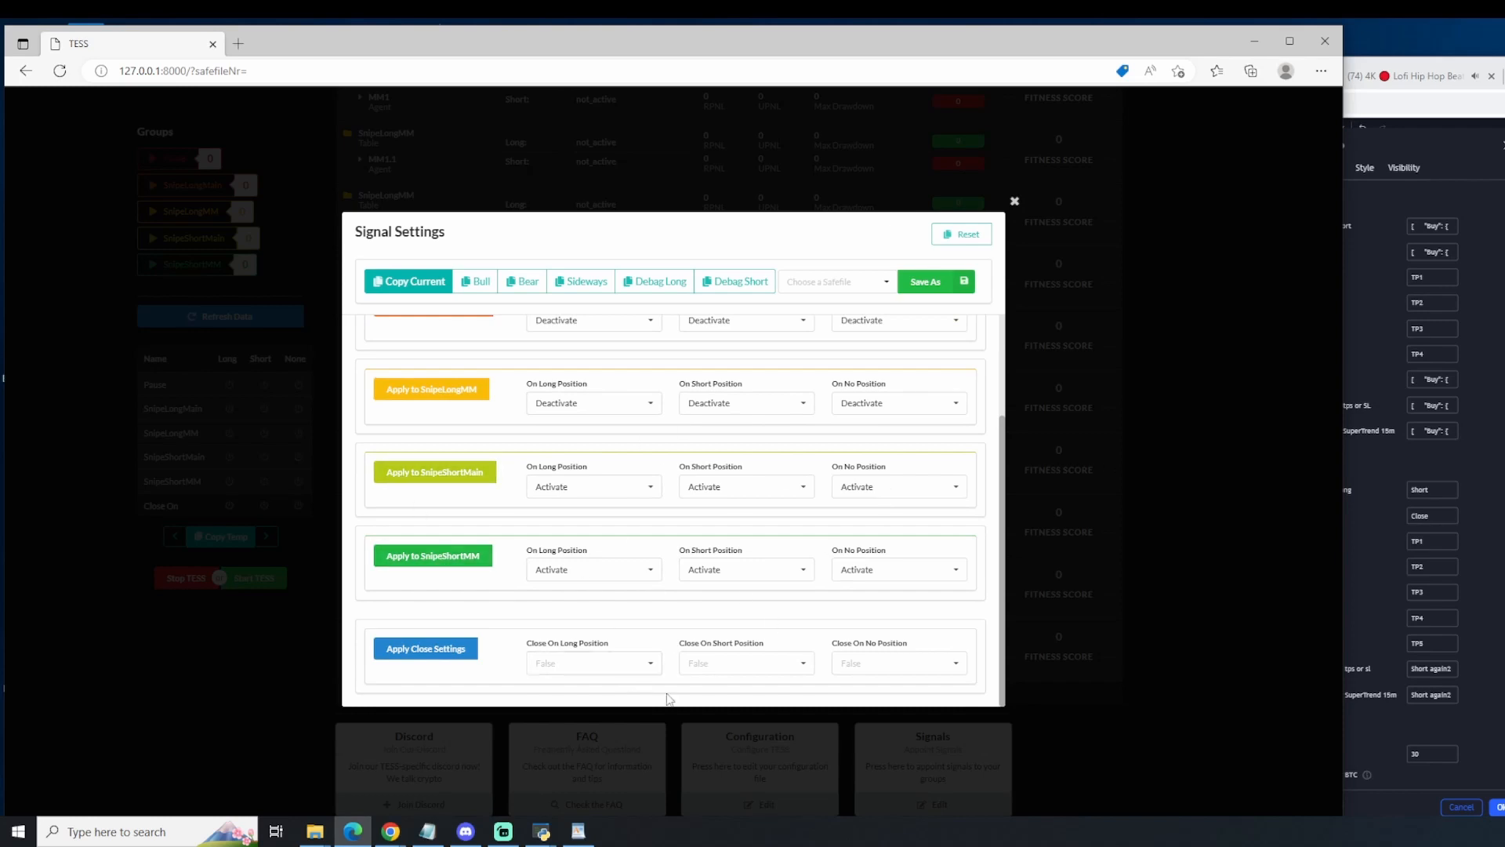
left_click(589, 676)
left_click(545, 619)
left_click(400, 282)
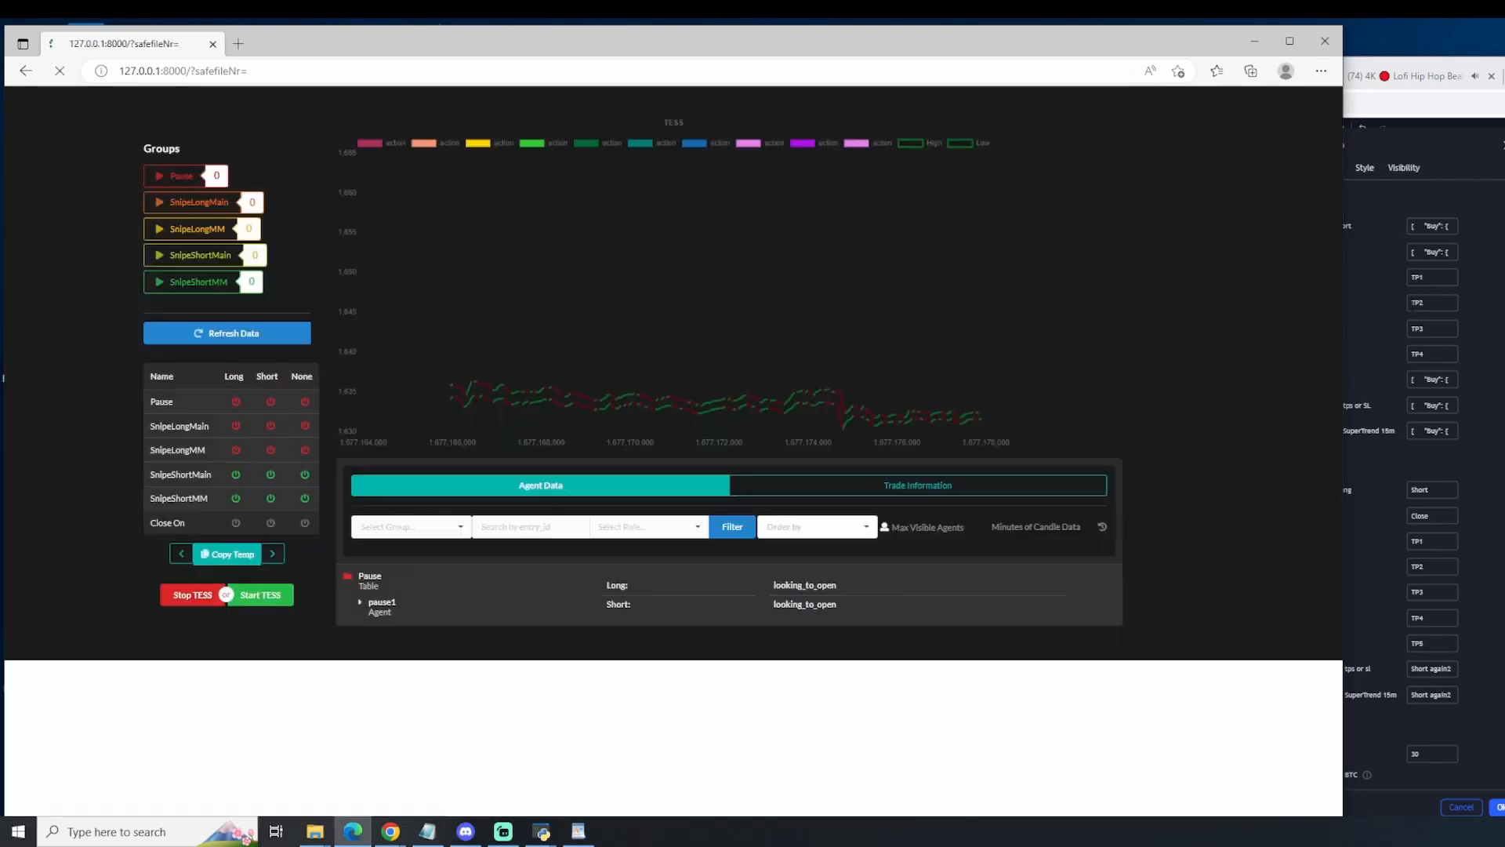
Step: Replace the Open Short/ Close AllLong comment in newGenesisAlgo with the copied signal message
left_click(1442, 490)
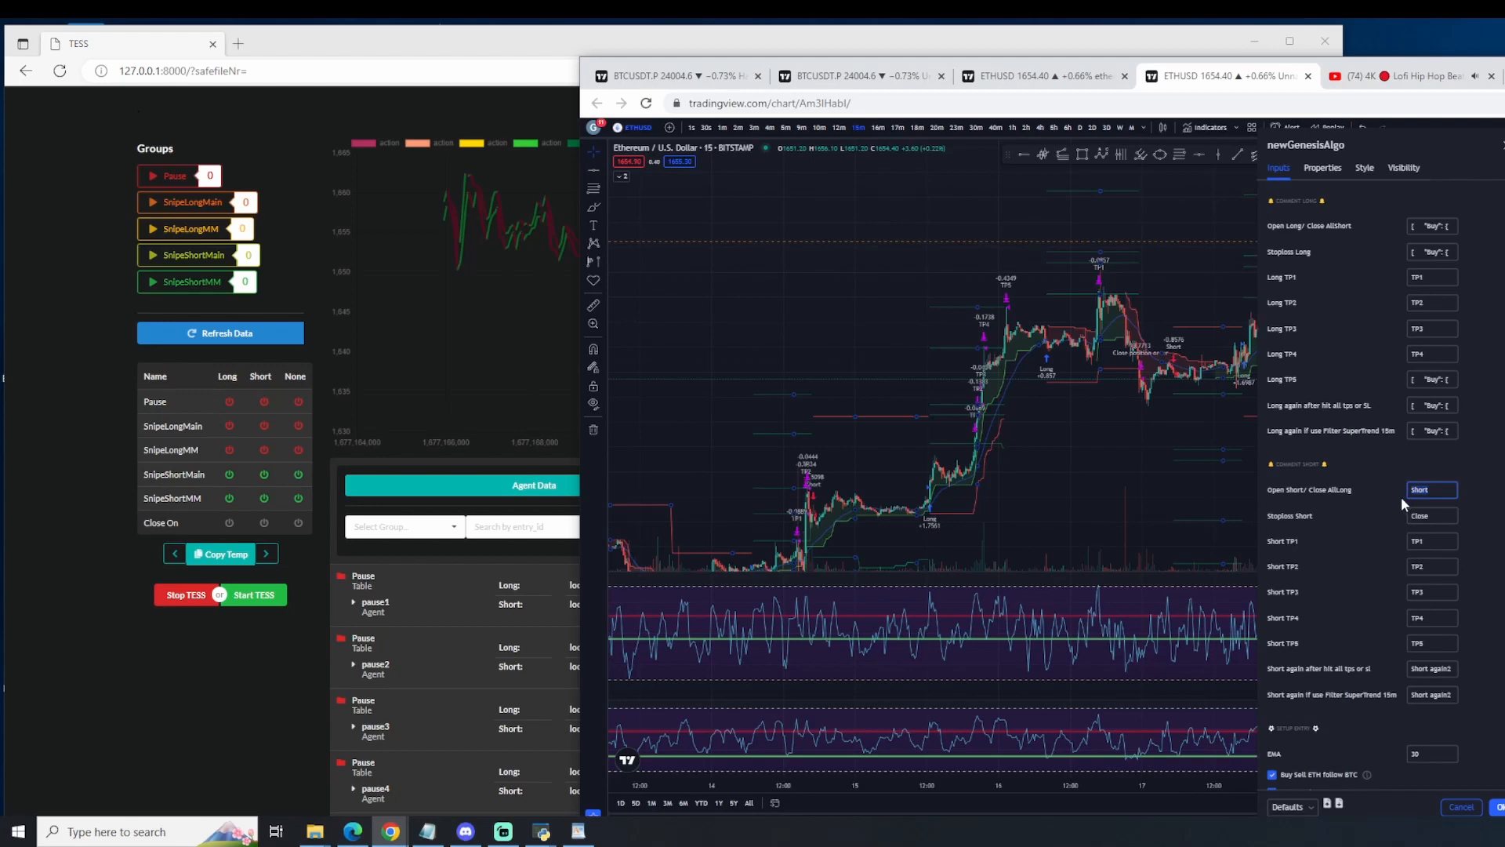
key("ctrl+v")
left_click(1439, 515)
Step: Switch to TESS, reset the signal settings, refresh the data and reopen the signal settings
left_click(211, 337)
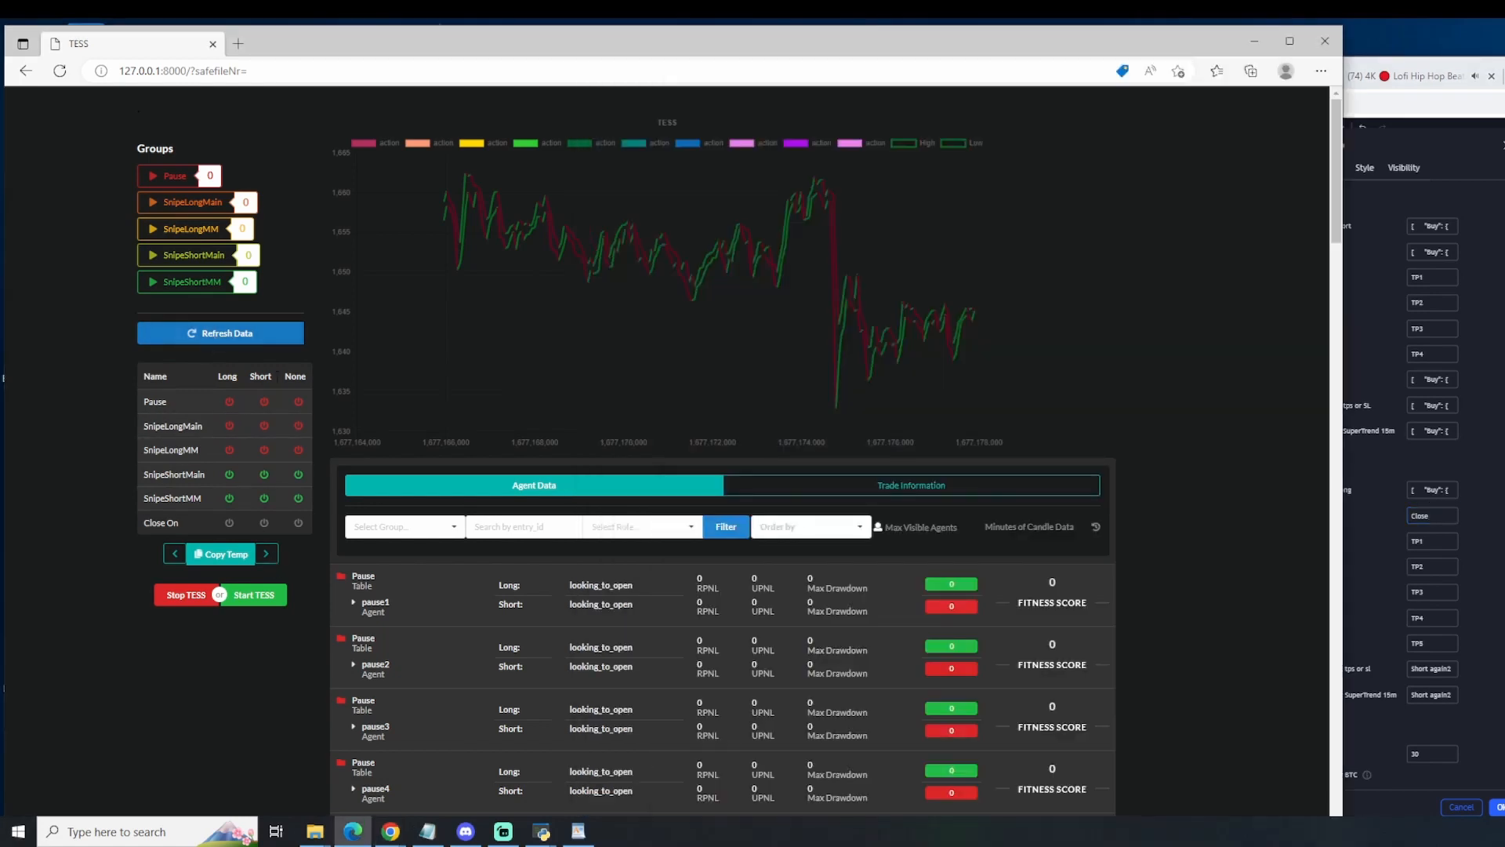
scroll(862, 662, "down", 5)
scroll(862, 662, "down", 15)
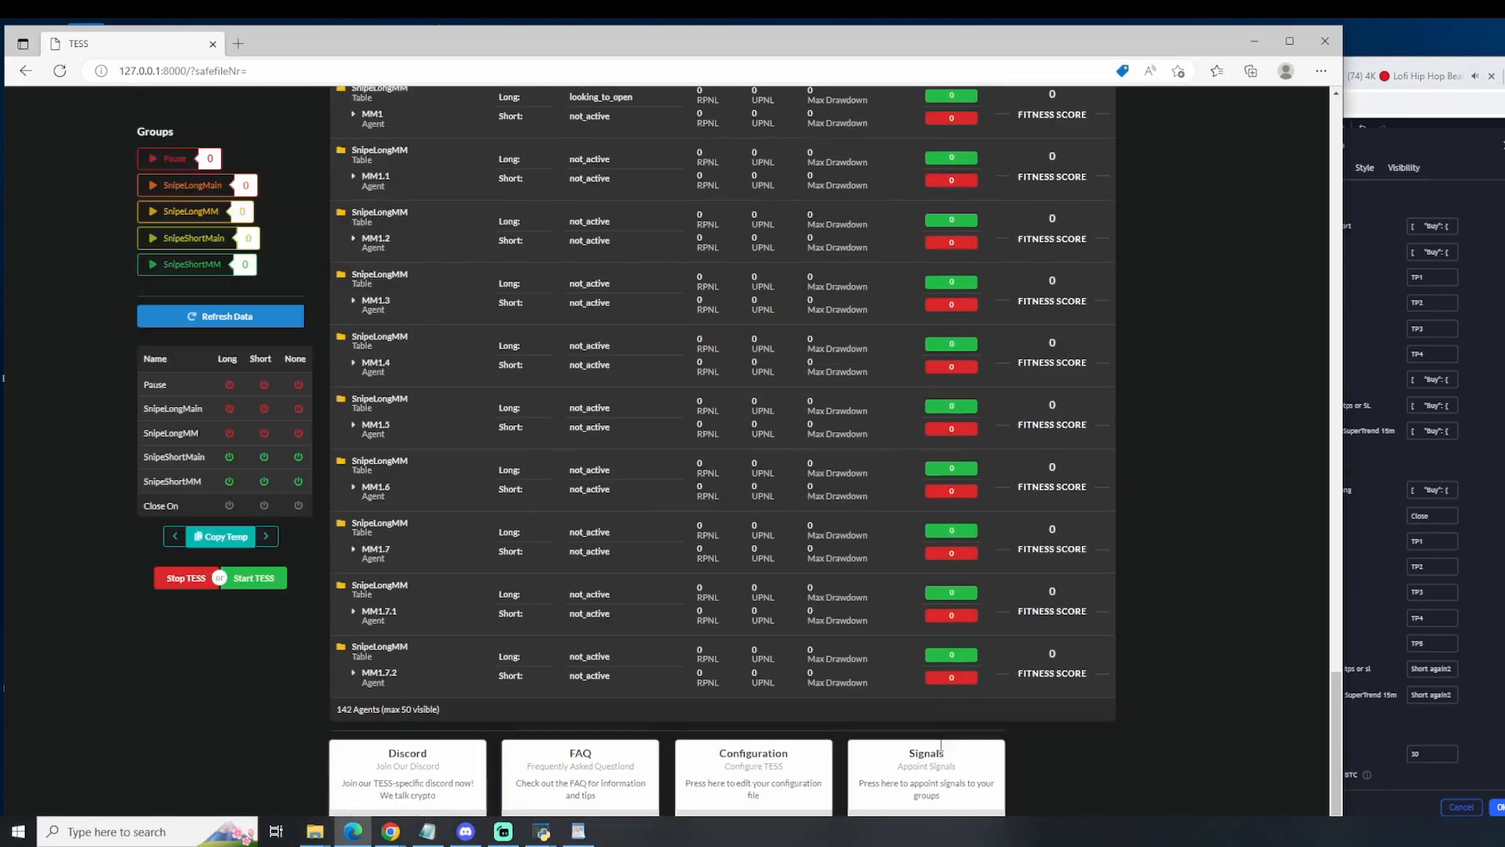
left_click(950, 806)
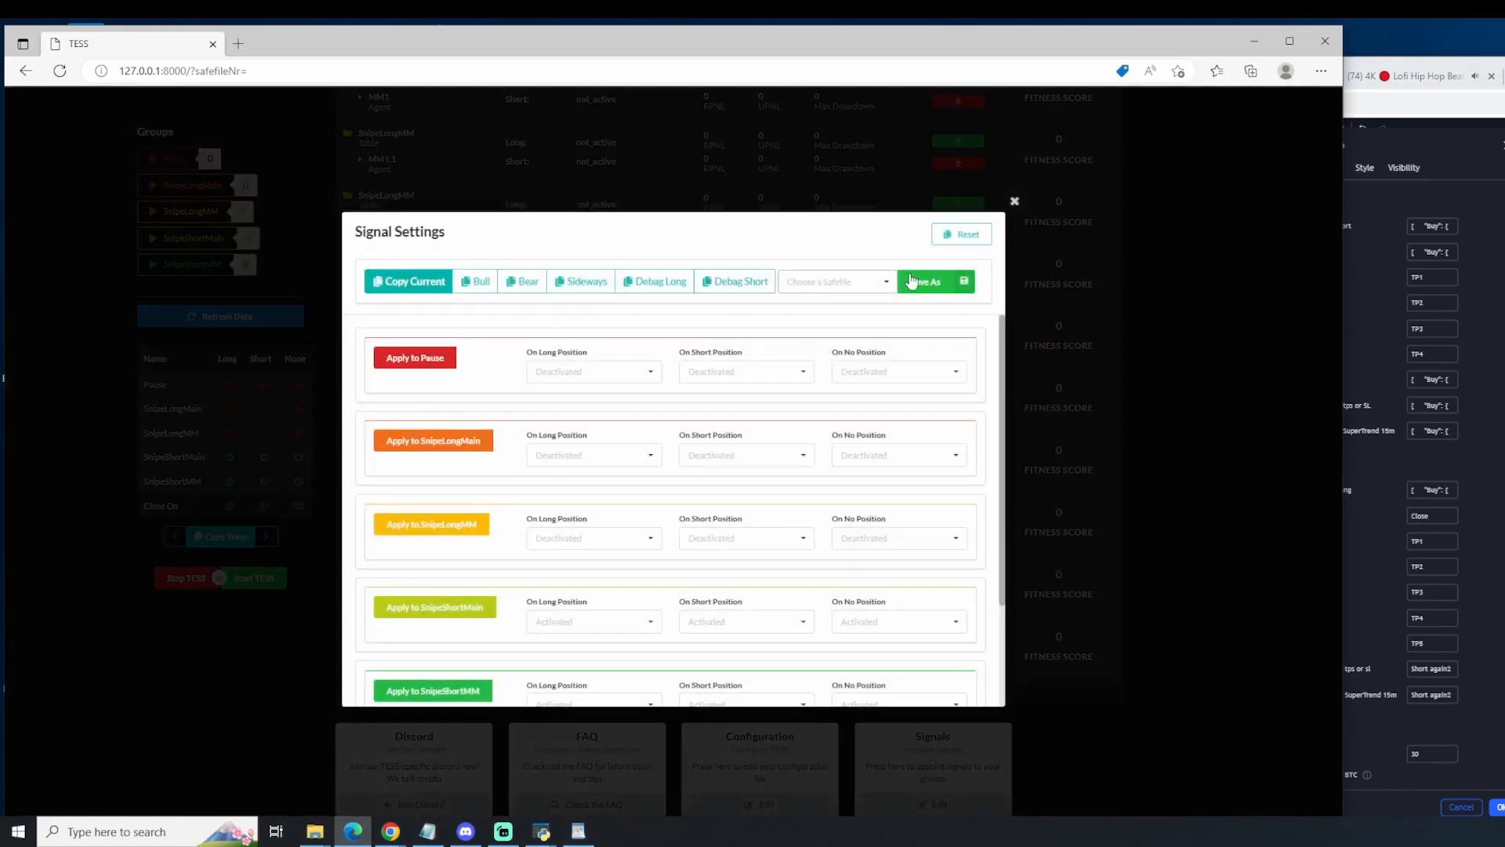
left_click(210, 325)
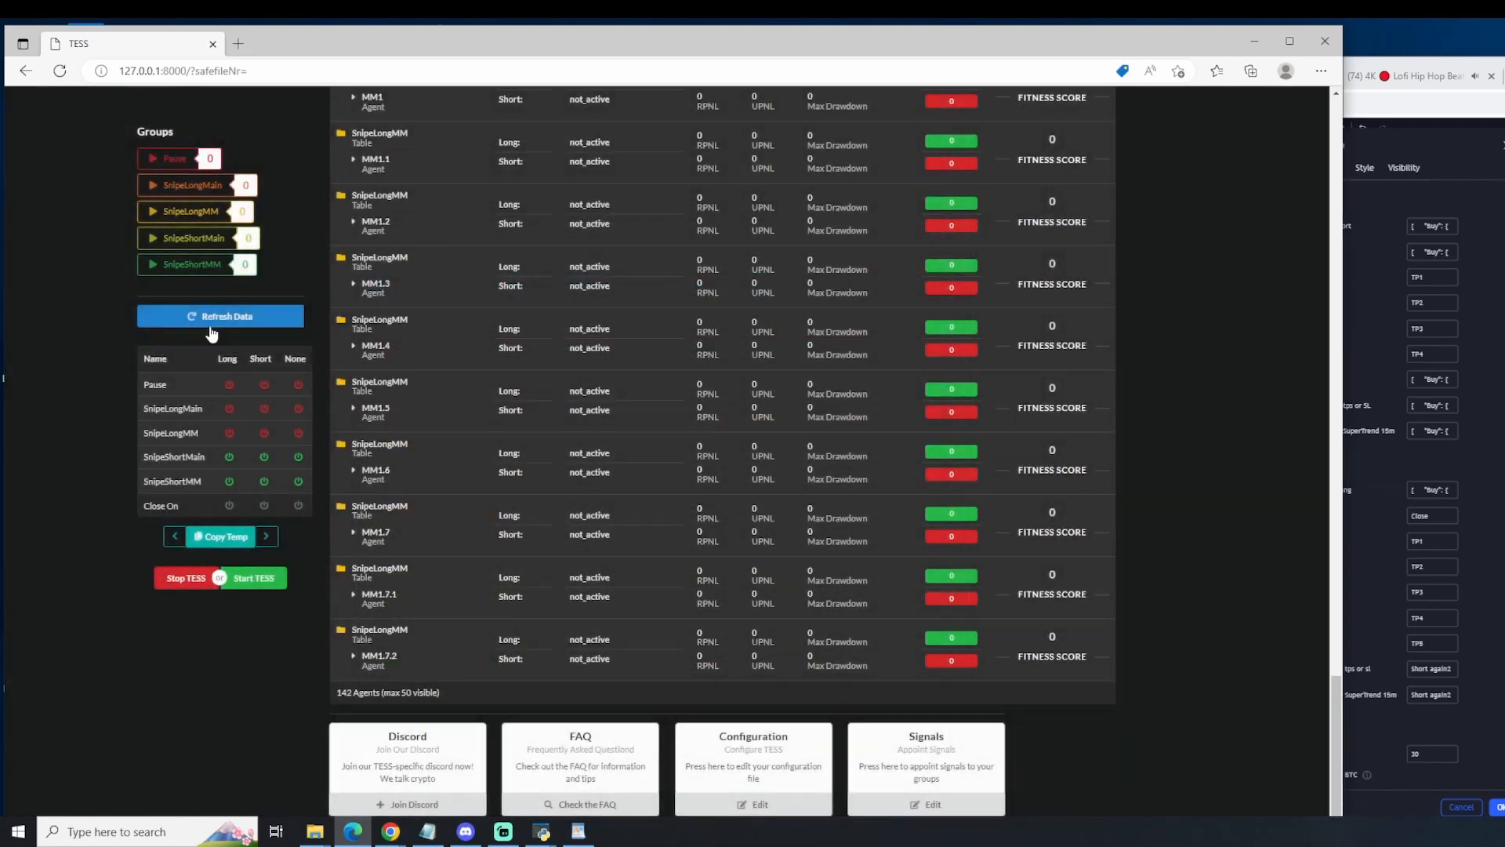
left_click(210, 325)
left_click(931, 812)
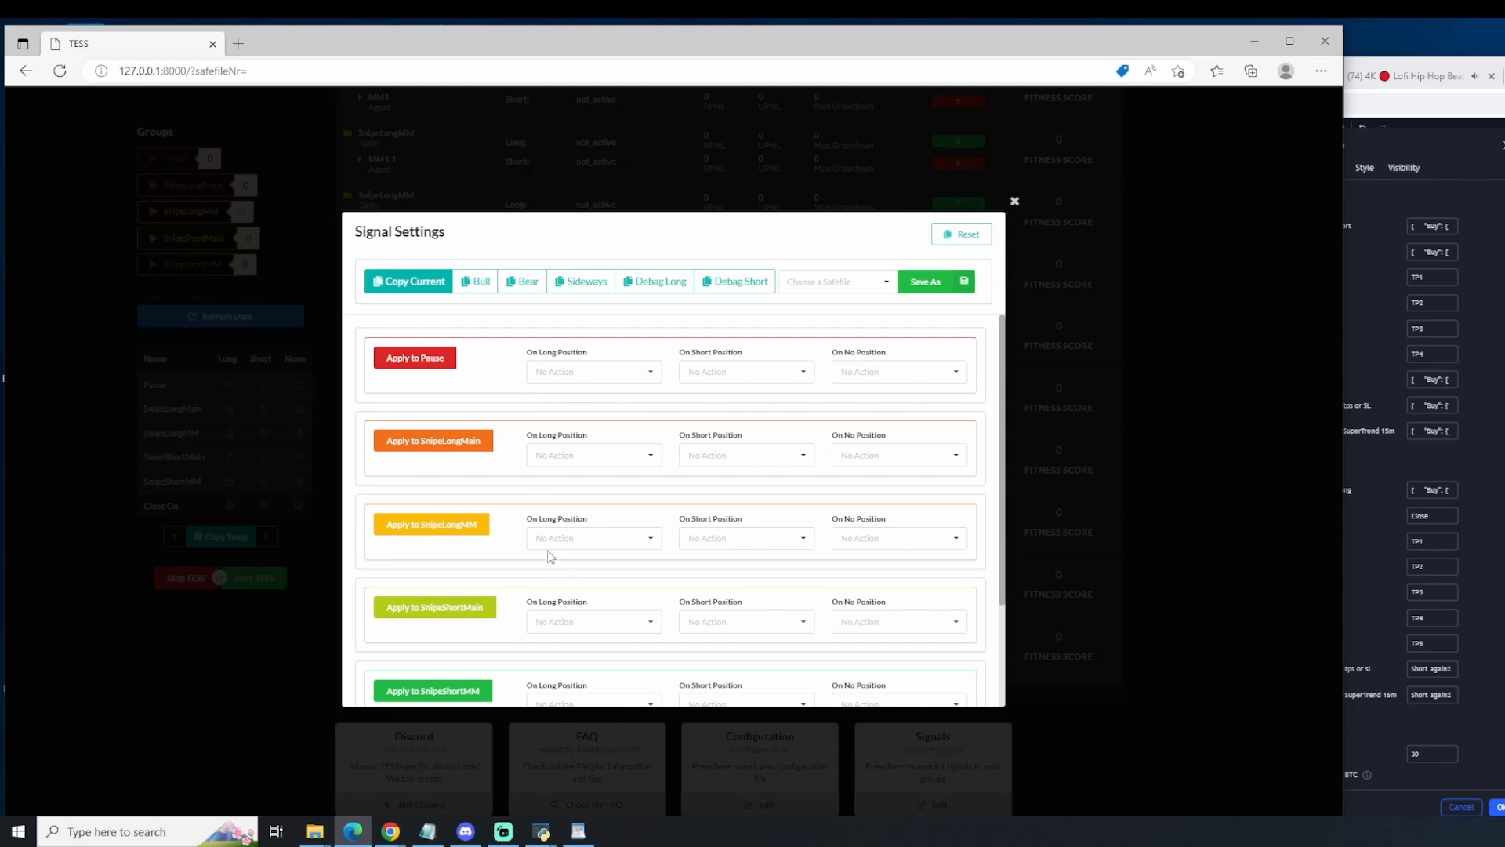
Step: Set the SnipeShortMM group to Deactivate on long, short and no position
scroll(551, 555, "down", 3)
left_click(572, 568)
left_click(618, 605)
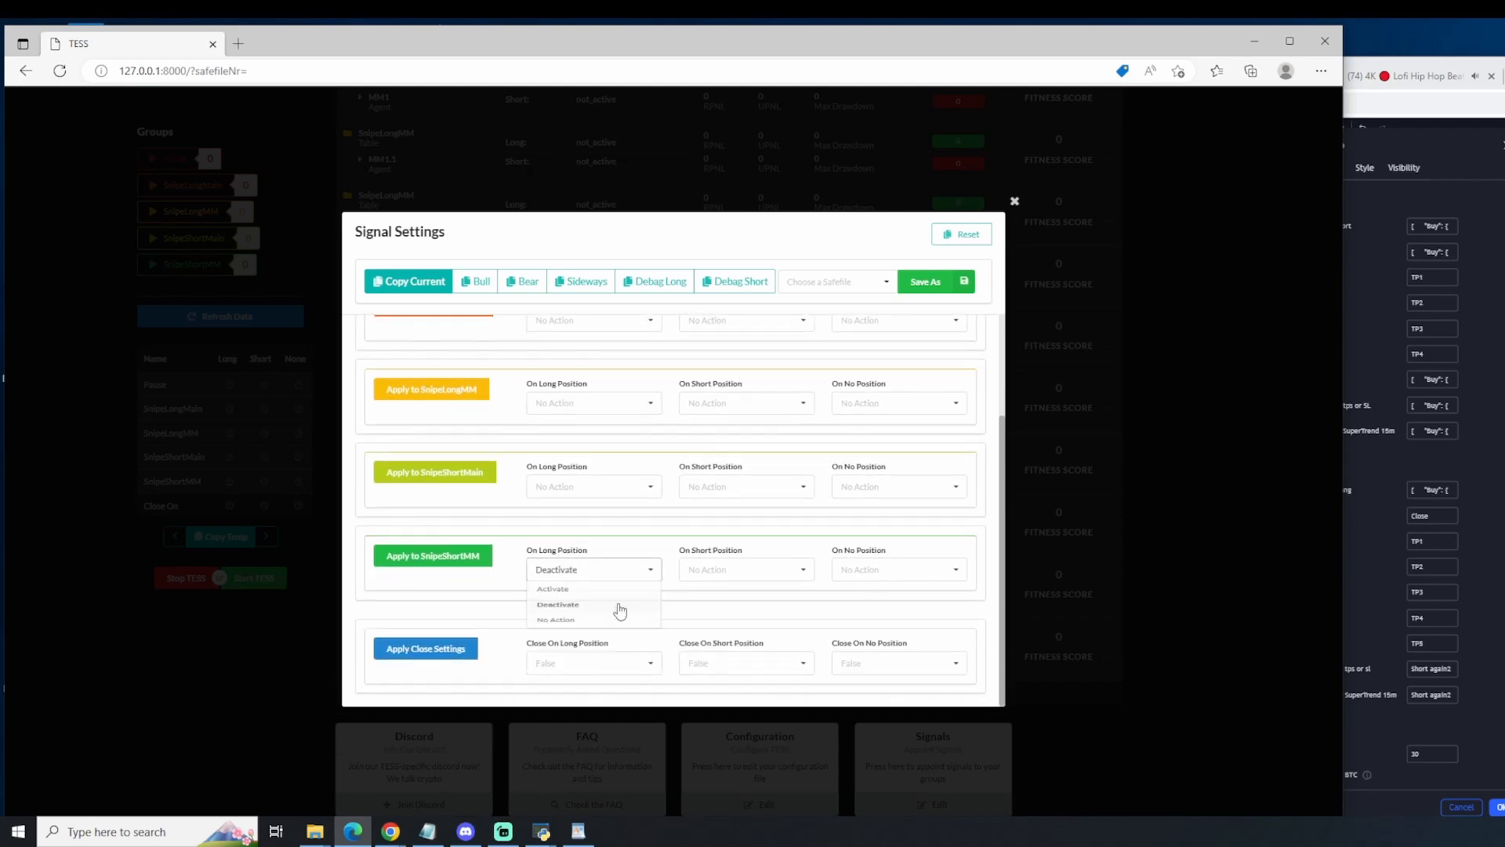
left_click(713, 569)
left_click(715, 605)
left_click(917, 571)
left_click(902, 605)
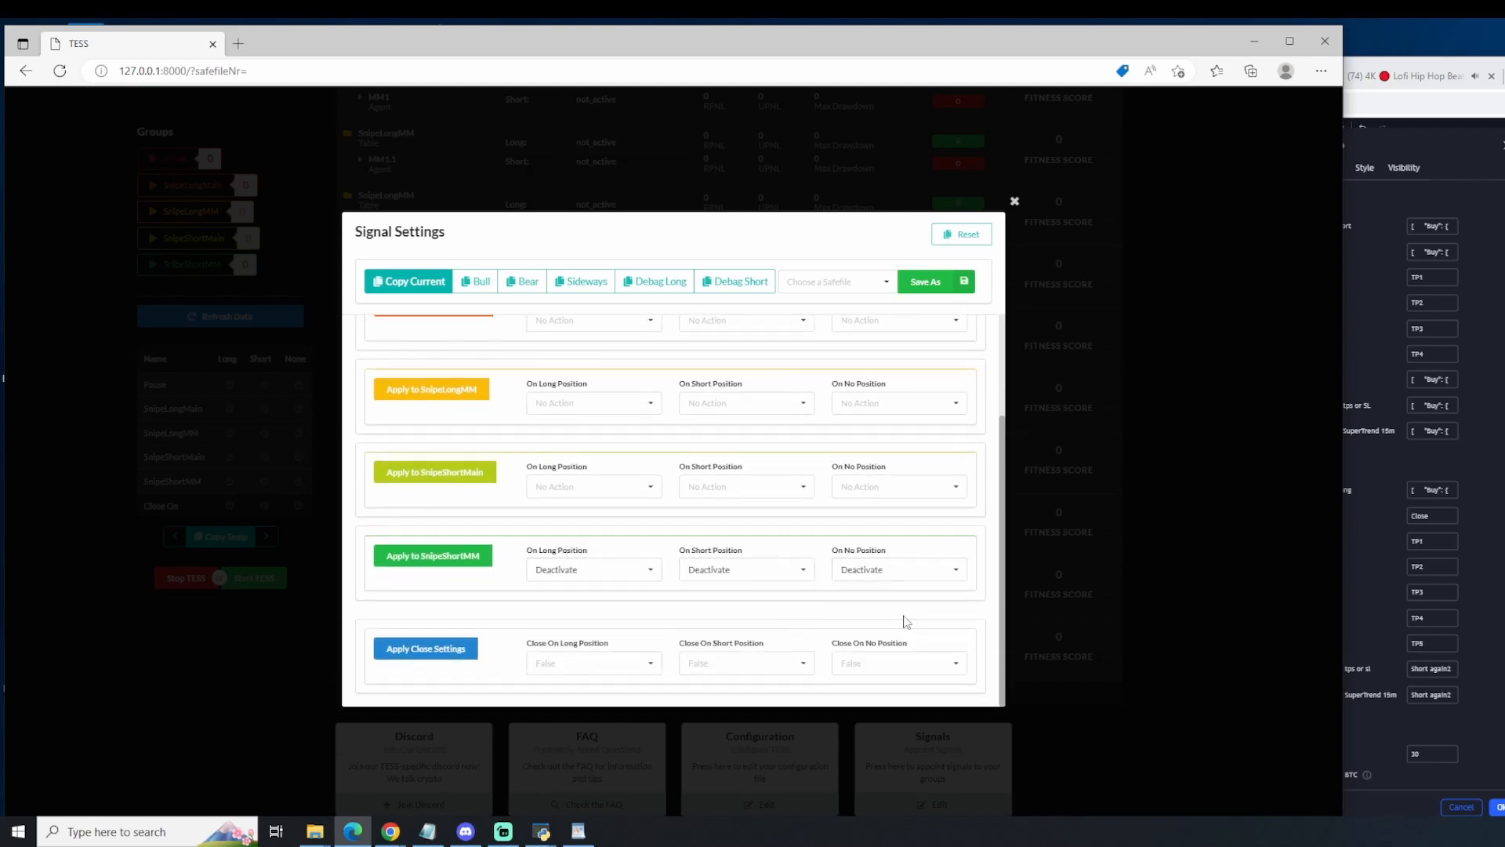
Step: Set the SnipeShortMain group to Deactivate on long, short and no position, and apply both the SnipeShortMM and SnipeShortMain settings
left_click(597, 662)
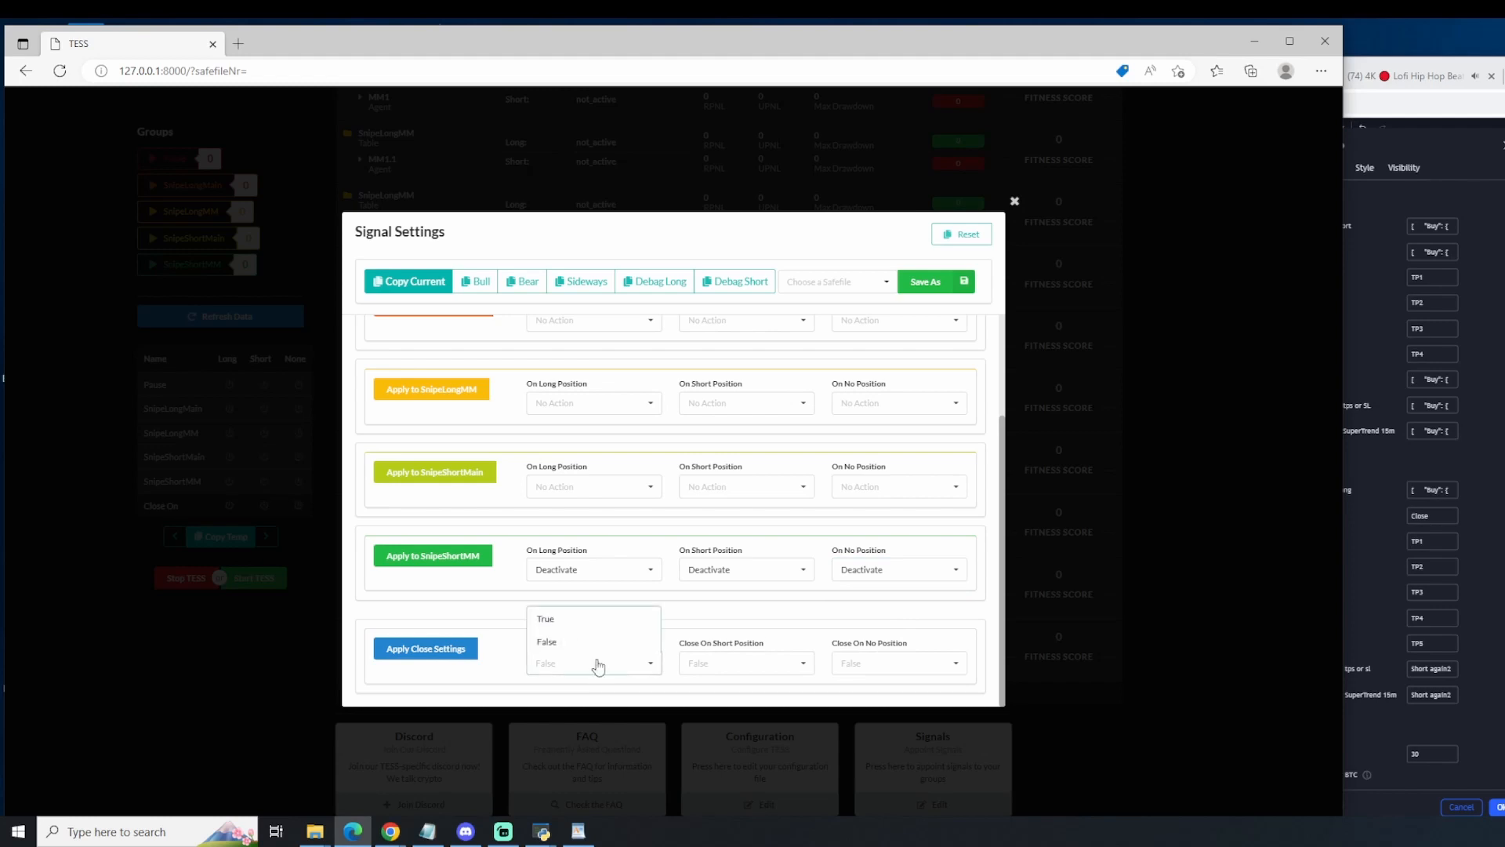
left_click(620, 538)
left_click(592, 486)
left_click(580, 523)
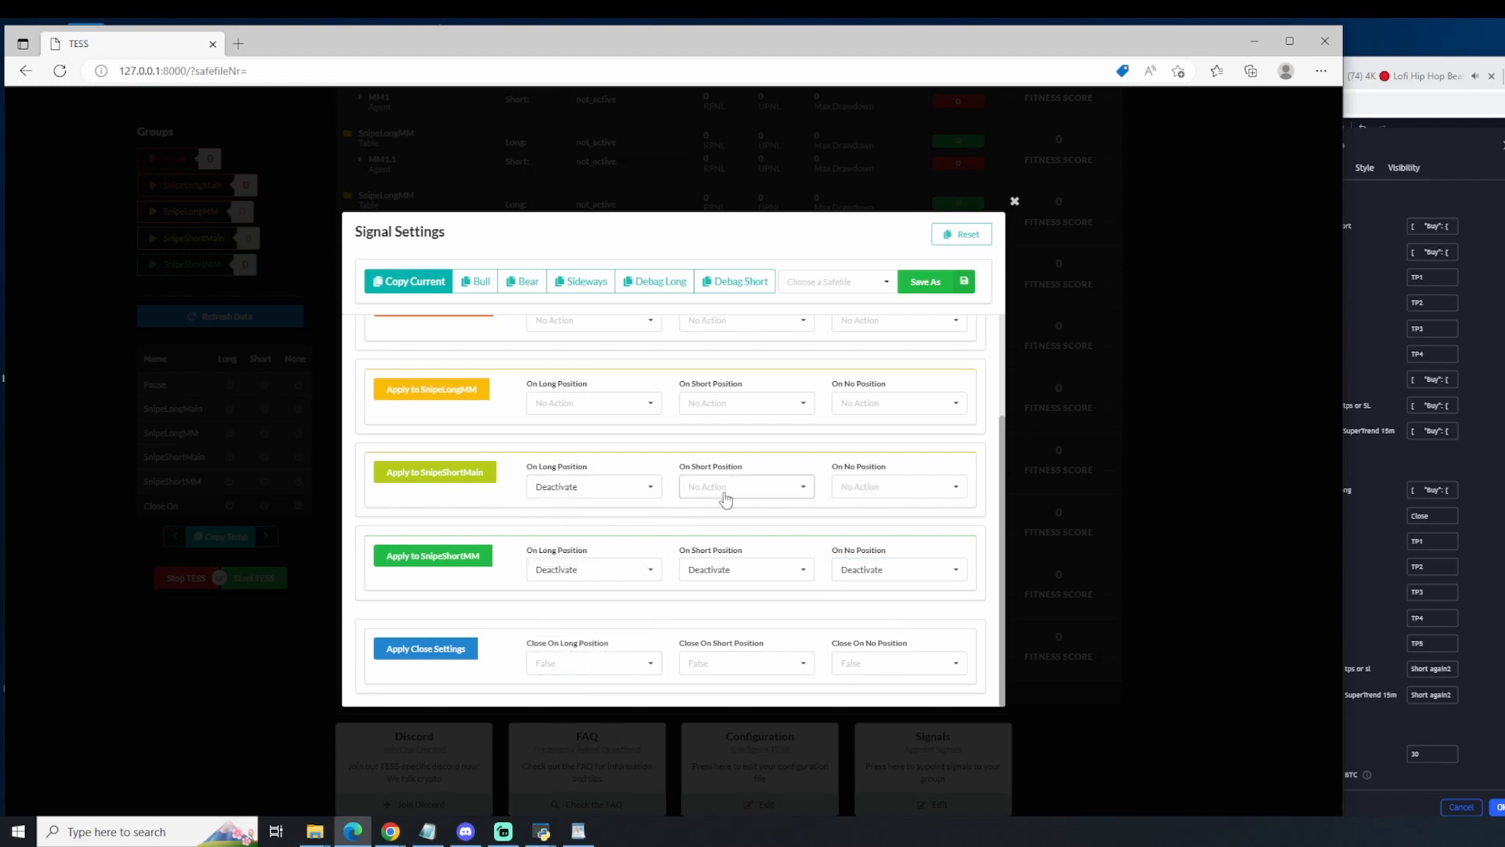
left_click(724, 492)
left_click(711, 523)
left_click(878, 490)
left_click(864, 522)
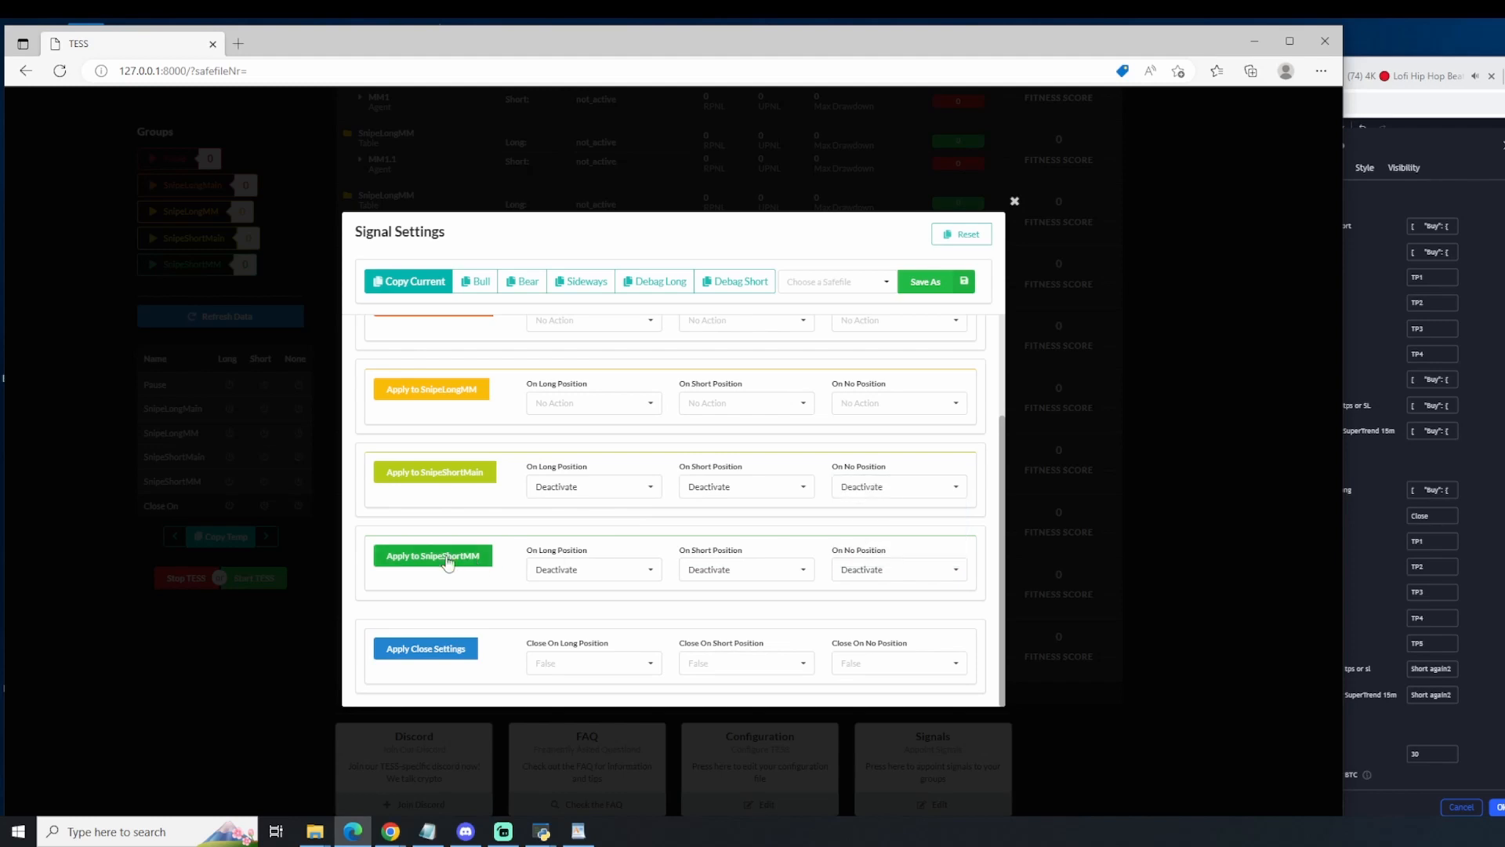
left_click(448, 561)
left_click(471, 473)
left_click(472, 473)
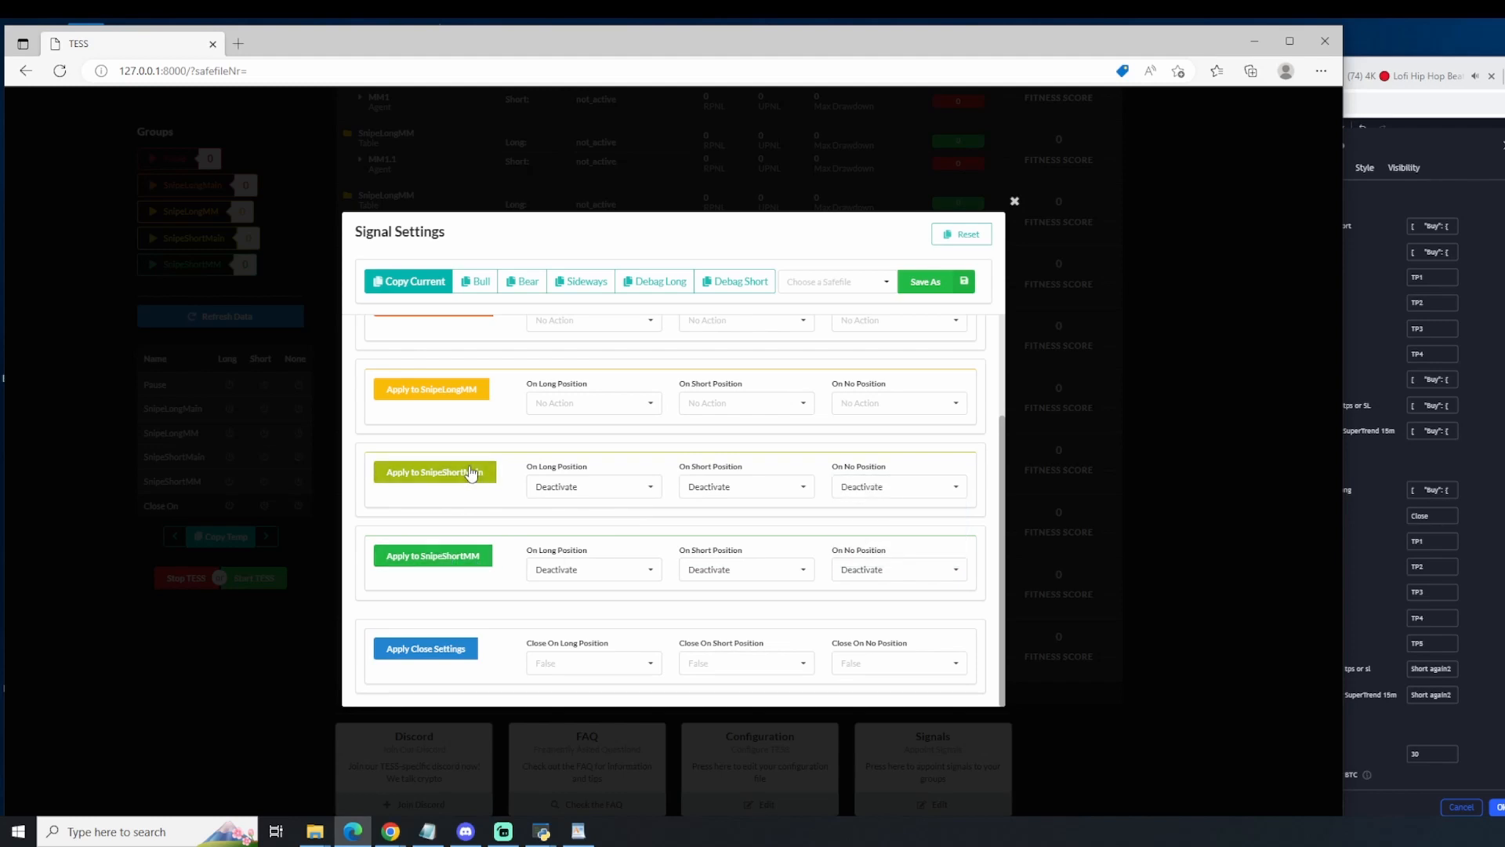
Step: Set the Pause group to Activate on long, short and no position
scroll(471, 474, "up", 3)
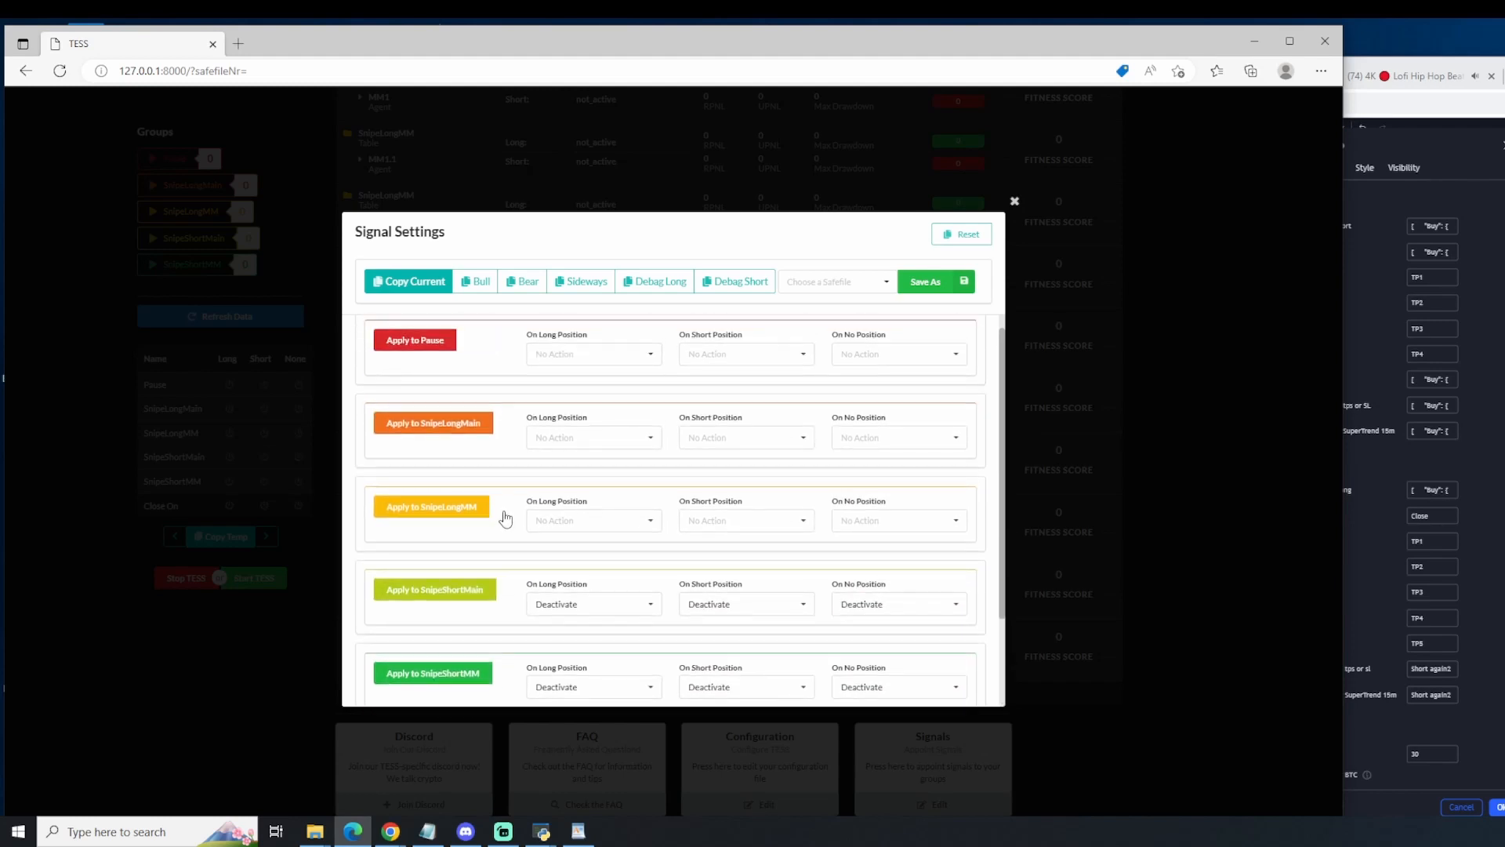
left_click(582, 370)
left_click(566, 394)
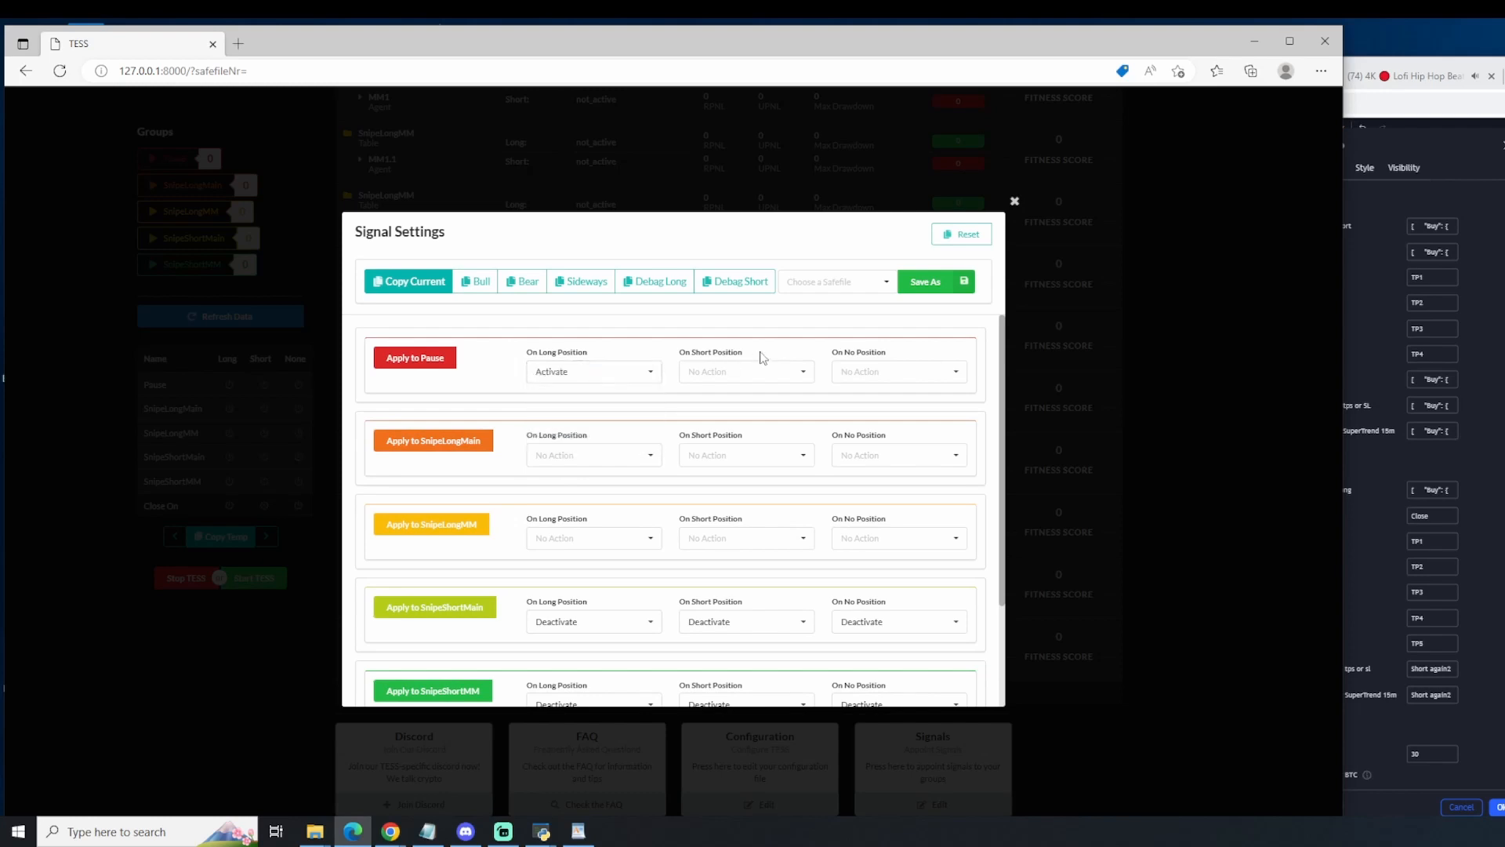
left_click(748, 371)
left_click(751, 394)
left_click(872, 379)
left_click(863, 394)
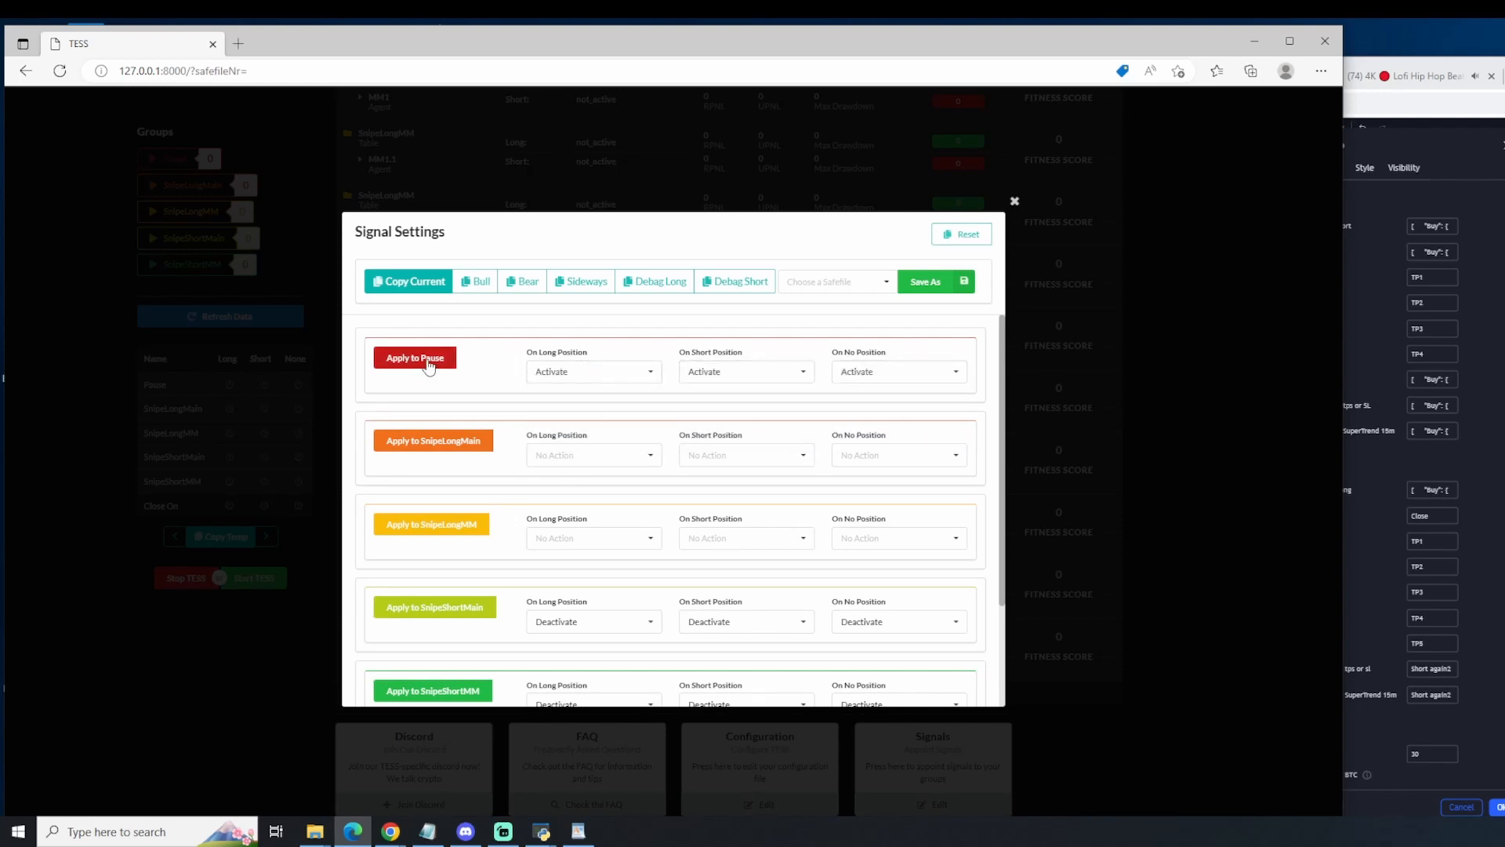
Step: Set Close On Short Position to True in the close settings and copy the current signal message
scroll(530, 571, "down", 3)
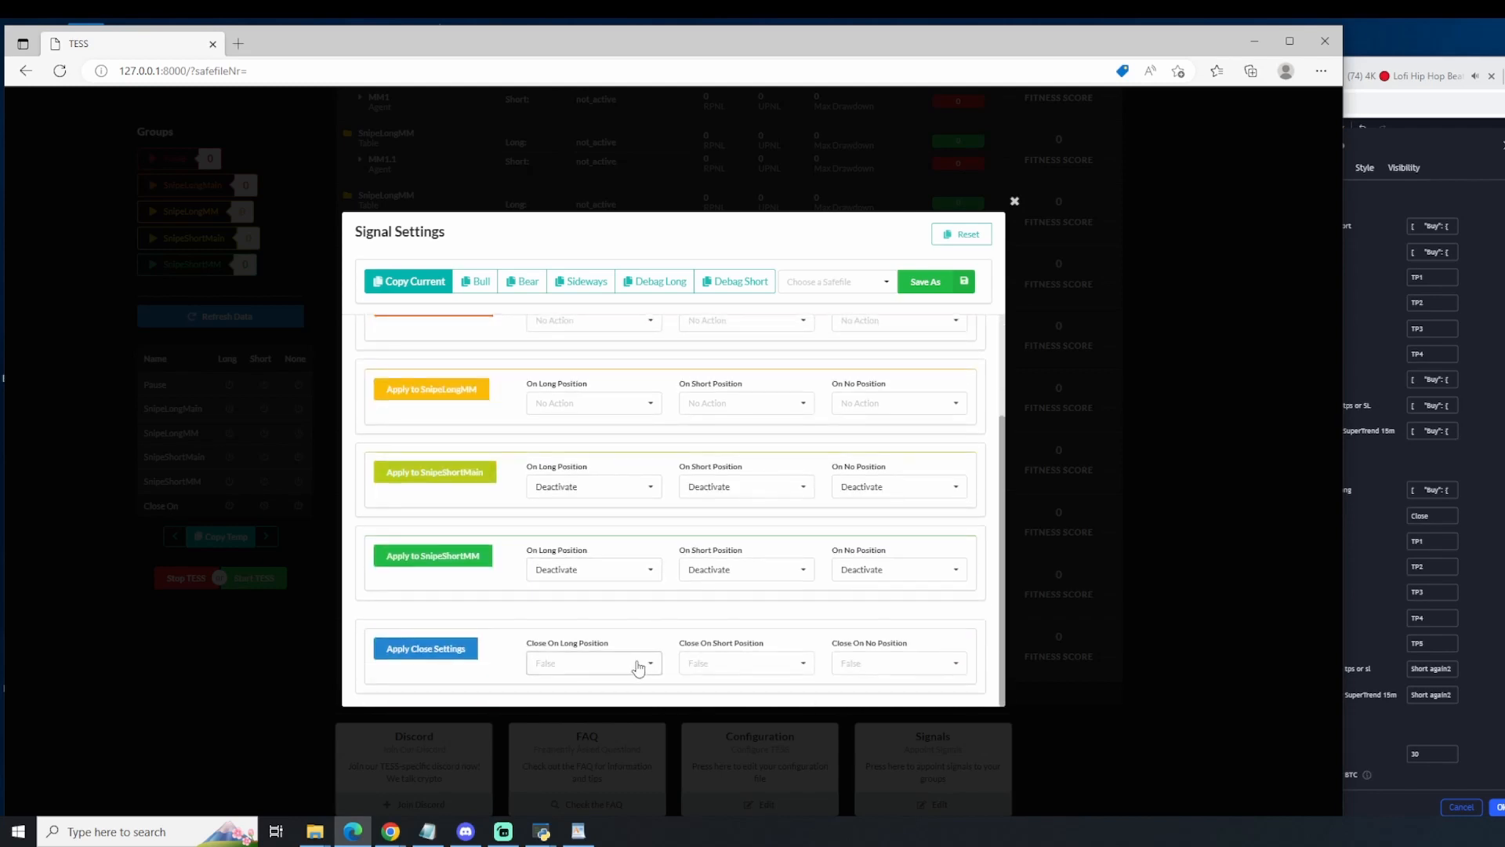
left_click(734, 672)
left_click(704, 626)
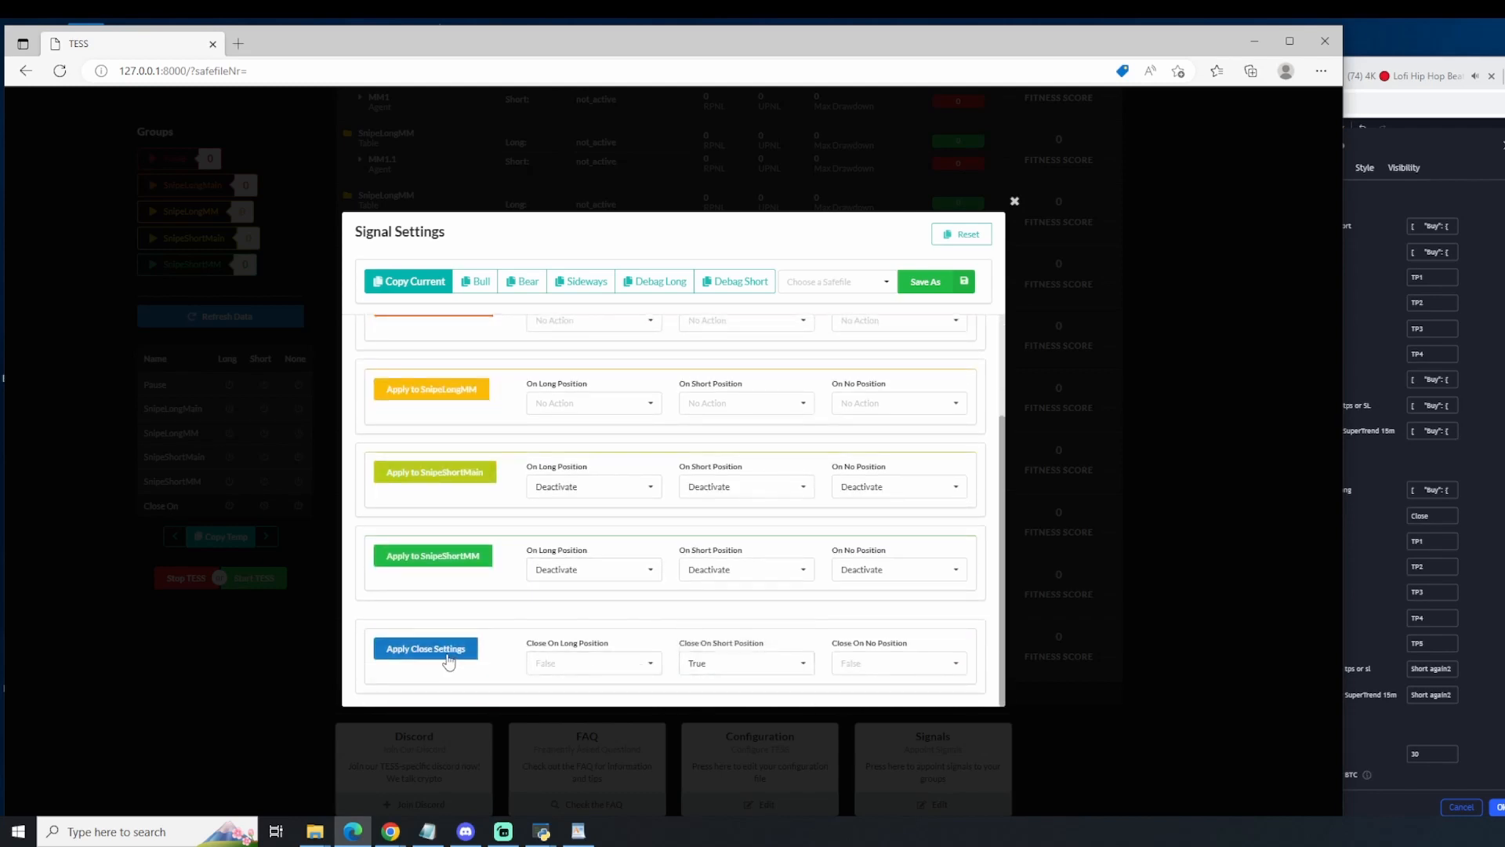
right_click(1455, 548)
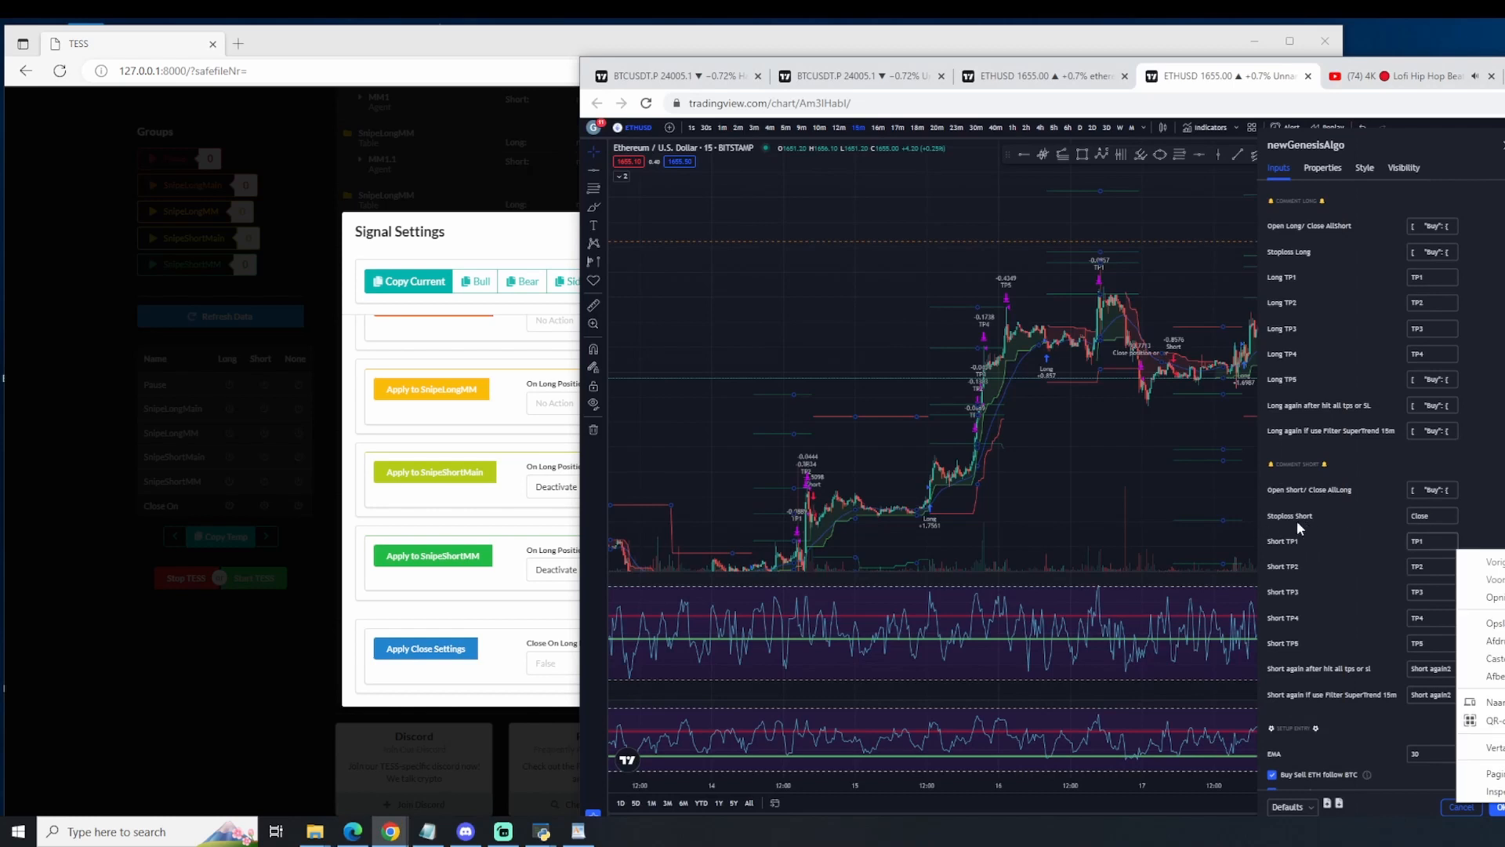
left_click(472, 619)
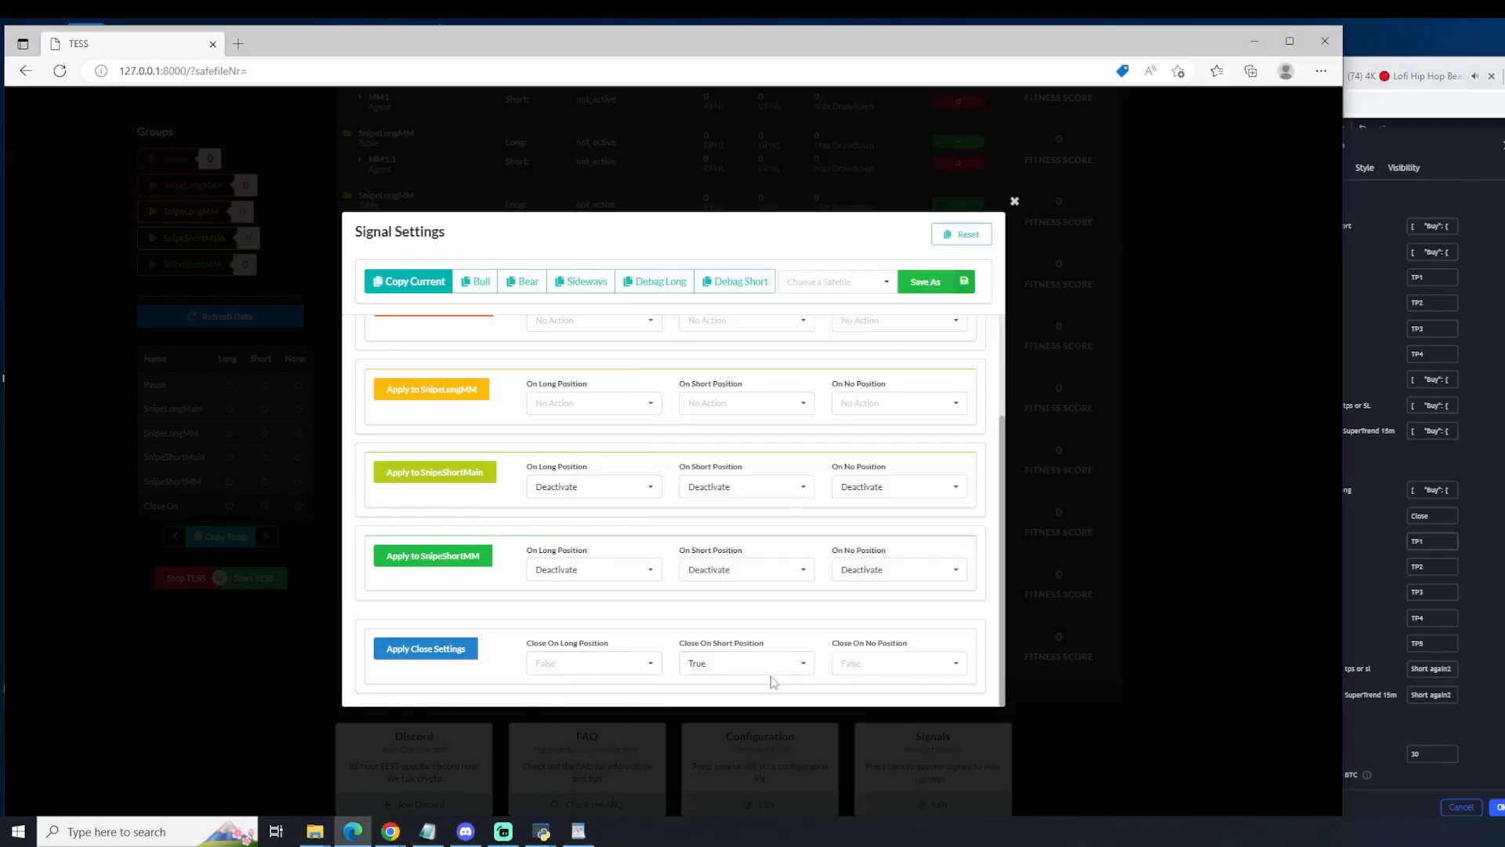
left_click(394, 290)
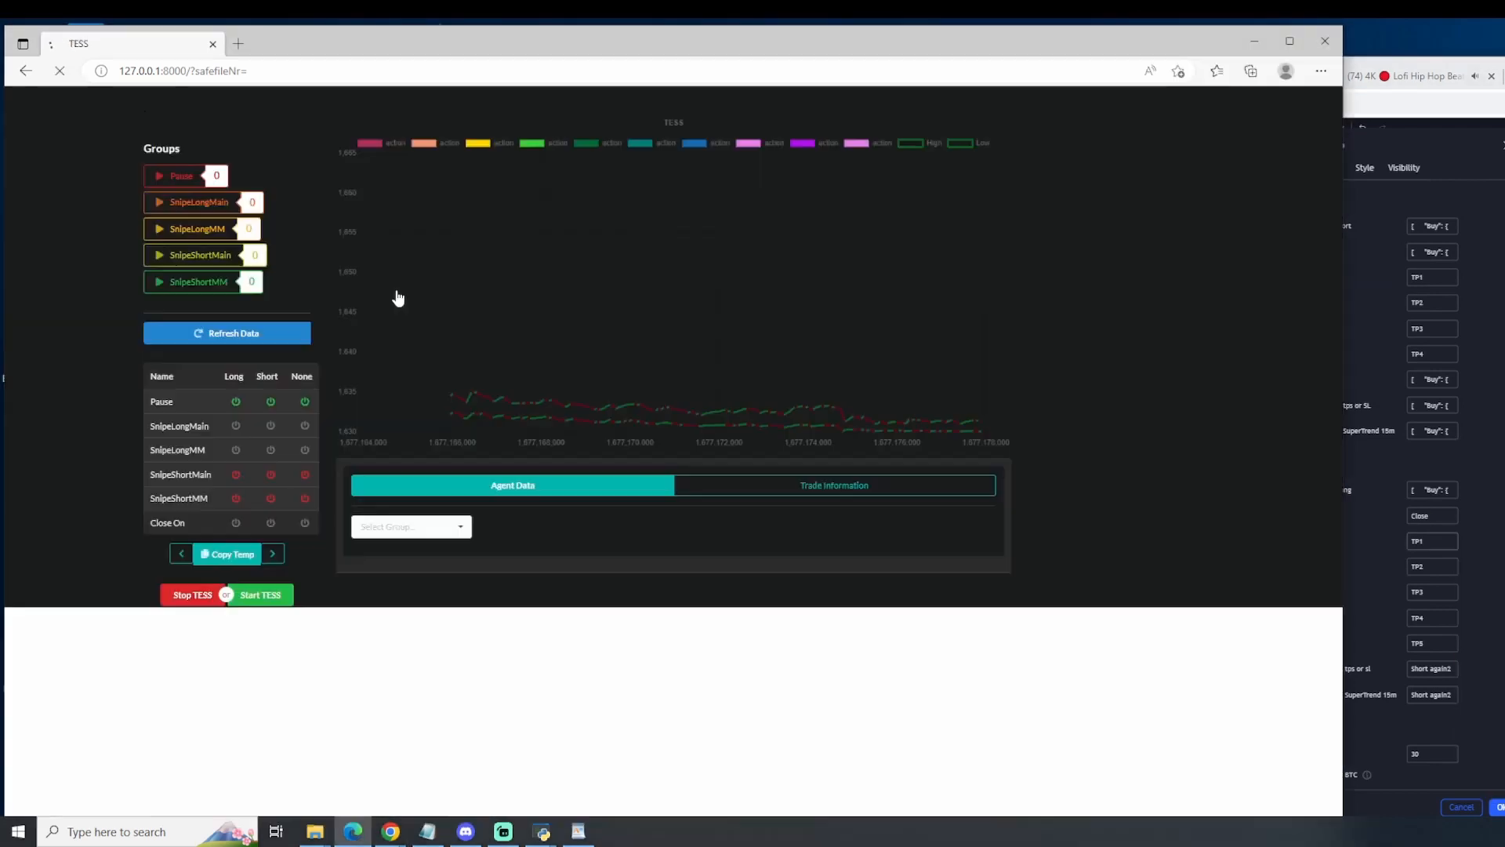
Step: Replace the Stoploss Short comment in newGenesisAlgo in TradingView with the copied signal message
left_click(1436, 515)
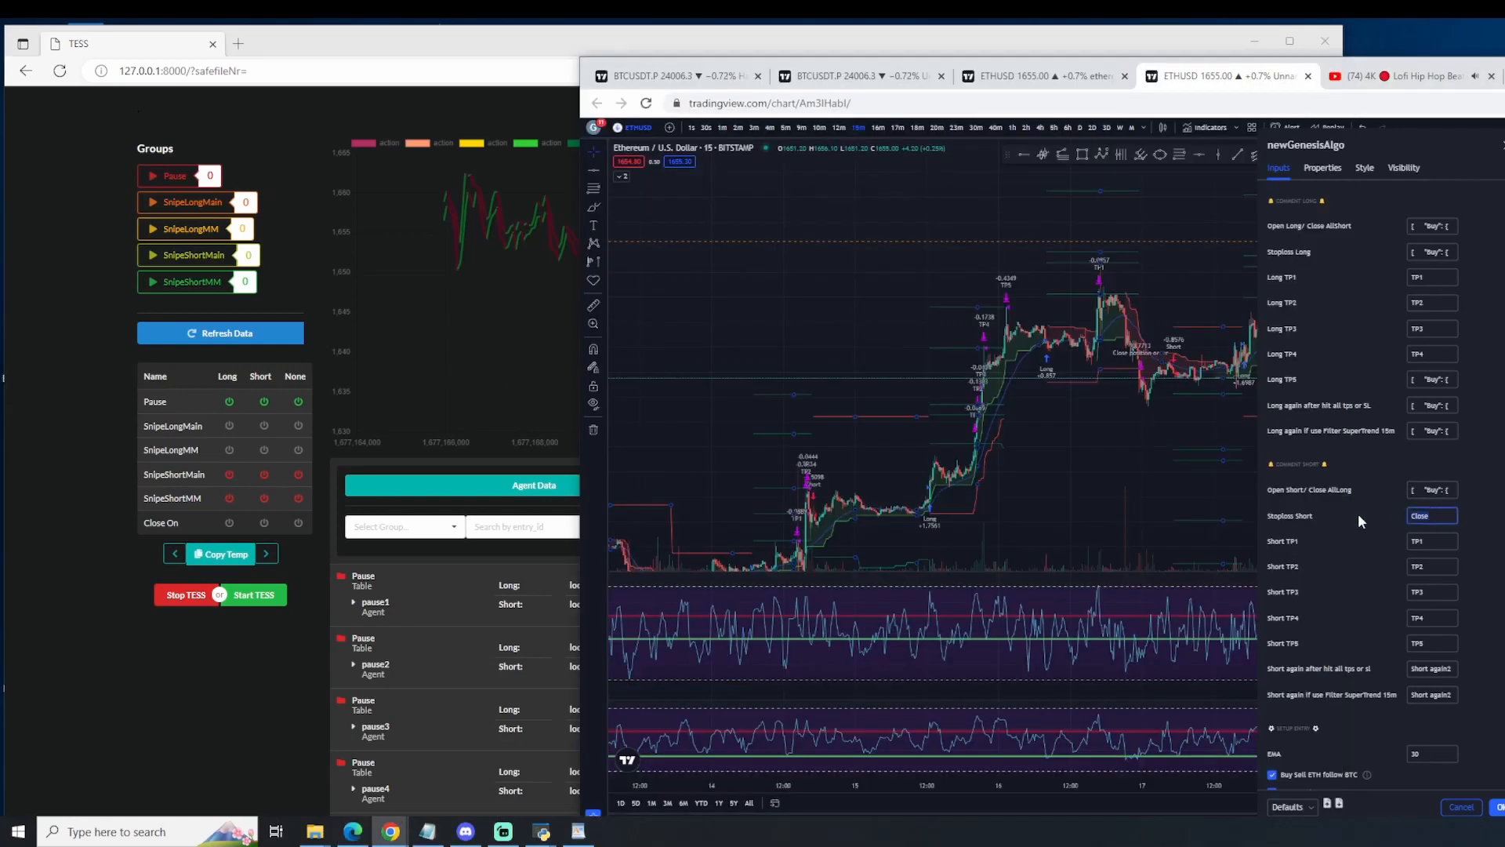
key("ctrl+a")
key("ctrl+v")
left_click(1434, 544)
Step: Return to TESS, clear the previous signal settings, refresh the data and reopen the signal settings
left_click(204, 333)
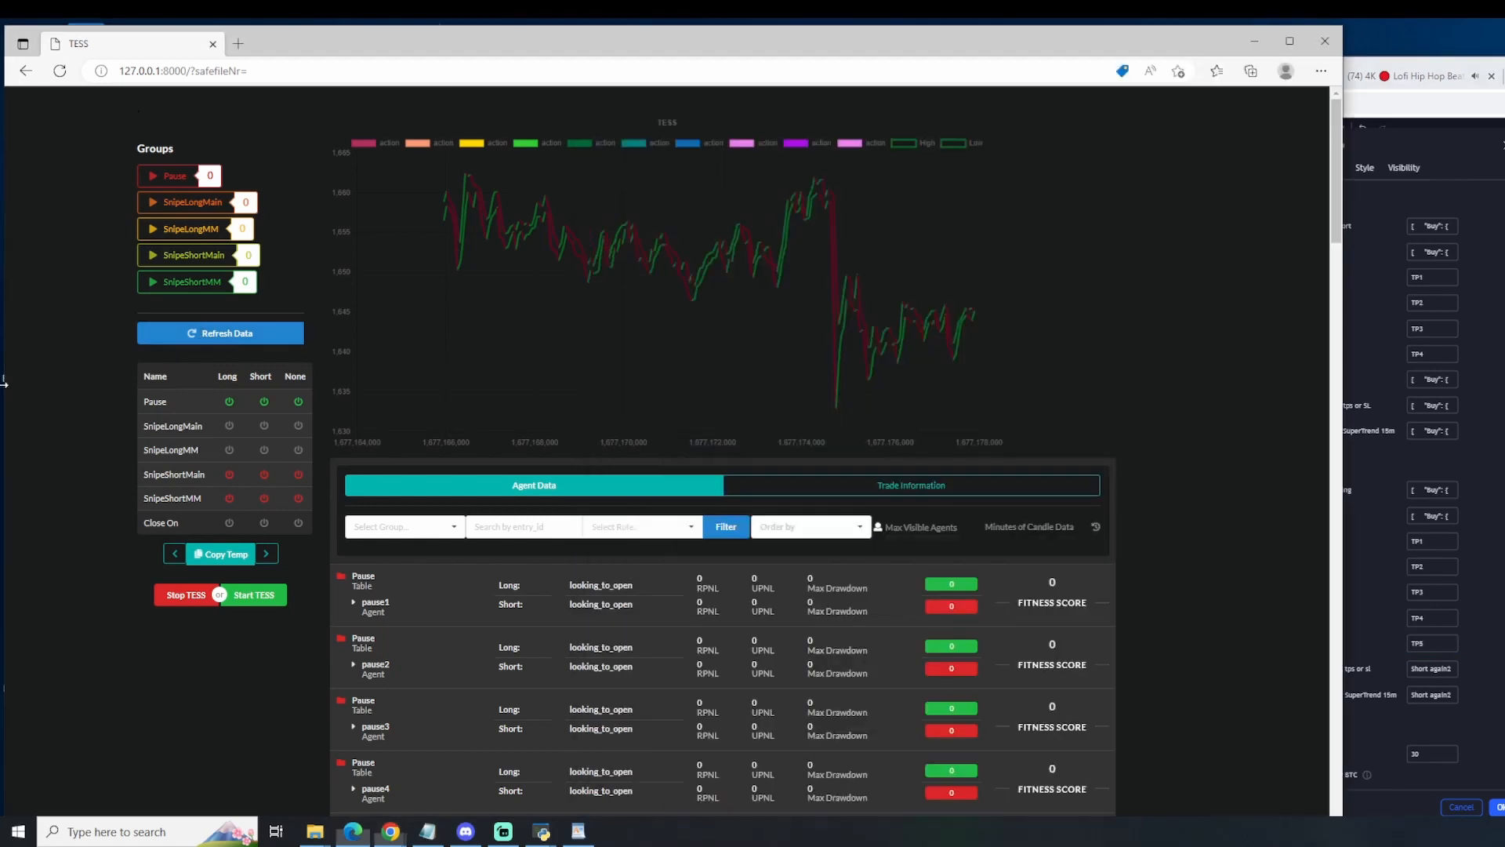
scroll(592, 741, "down", 15)
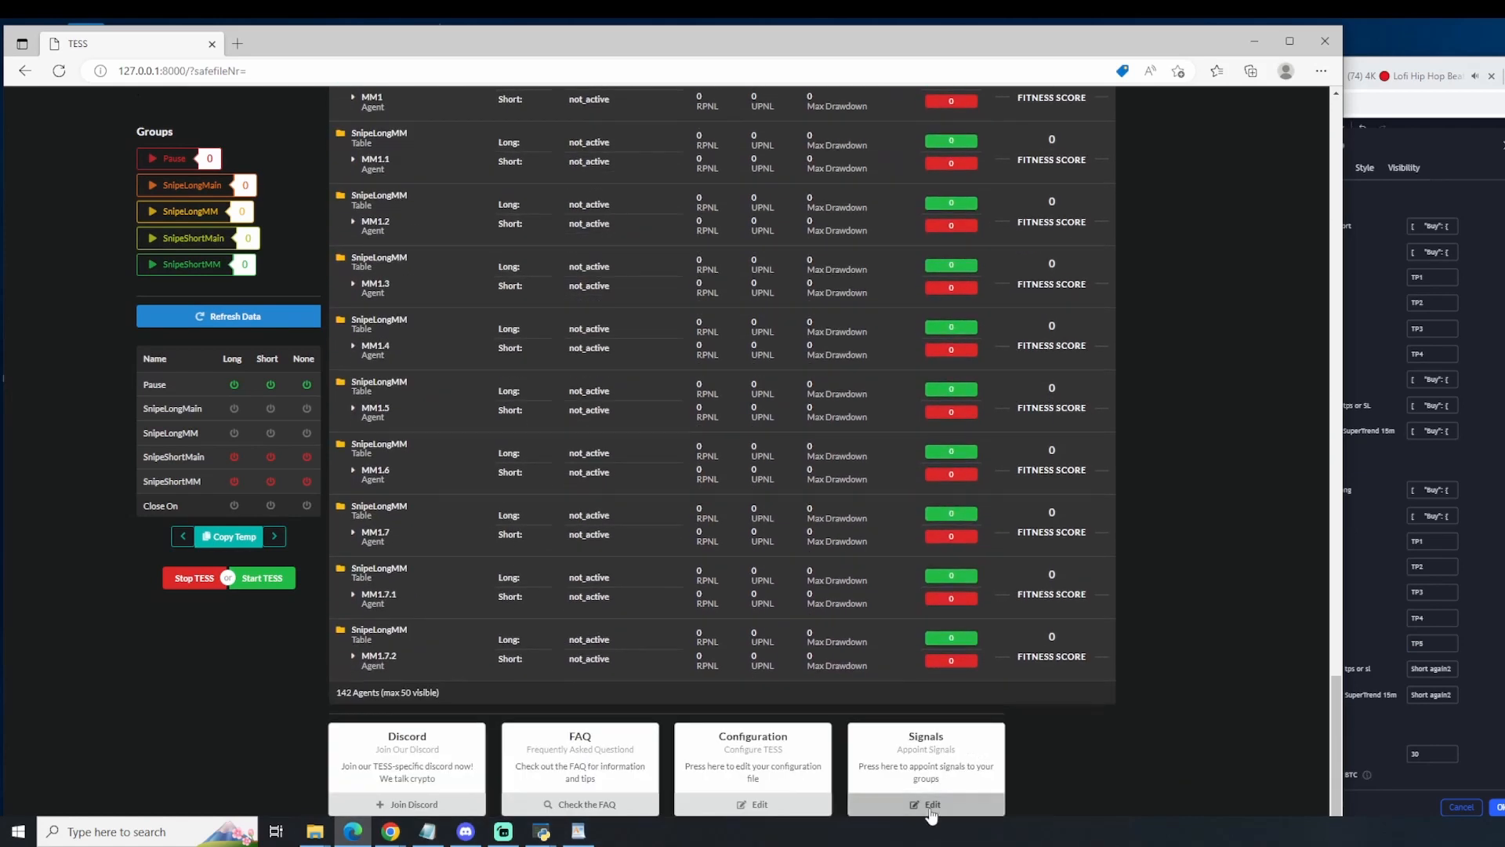
left_click(933, 804)
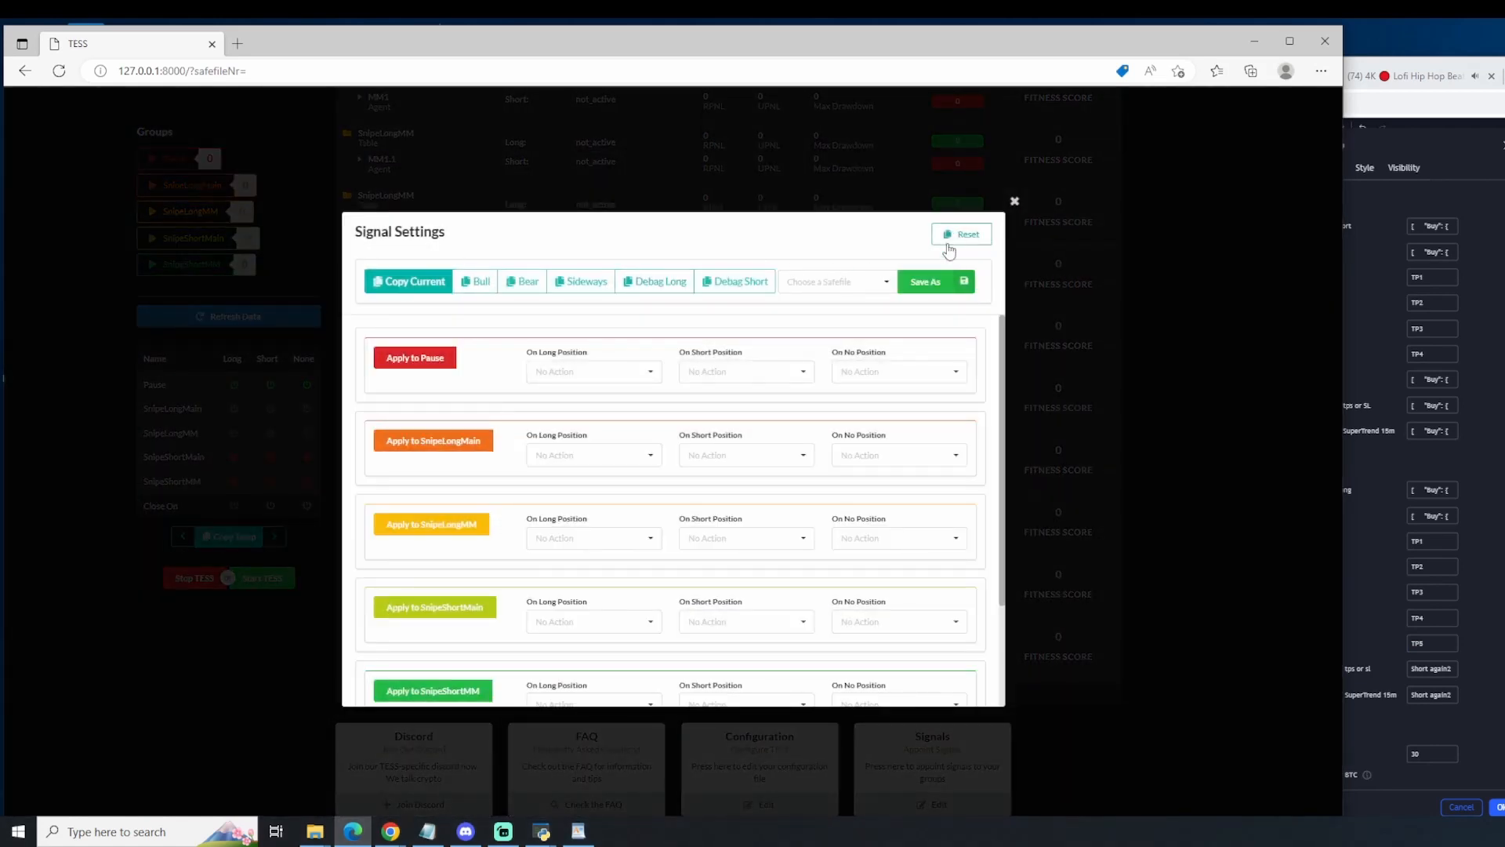
left_click(1175, 347)
left_click(193, 321)
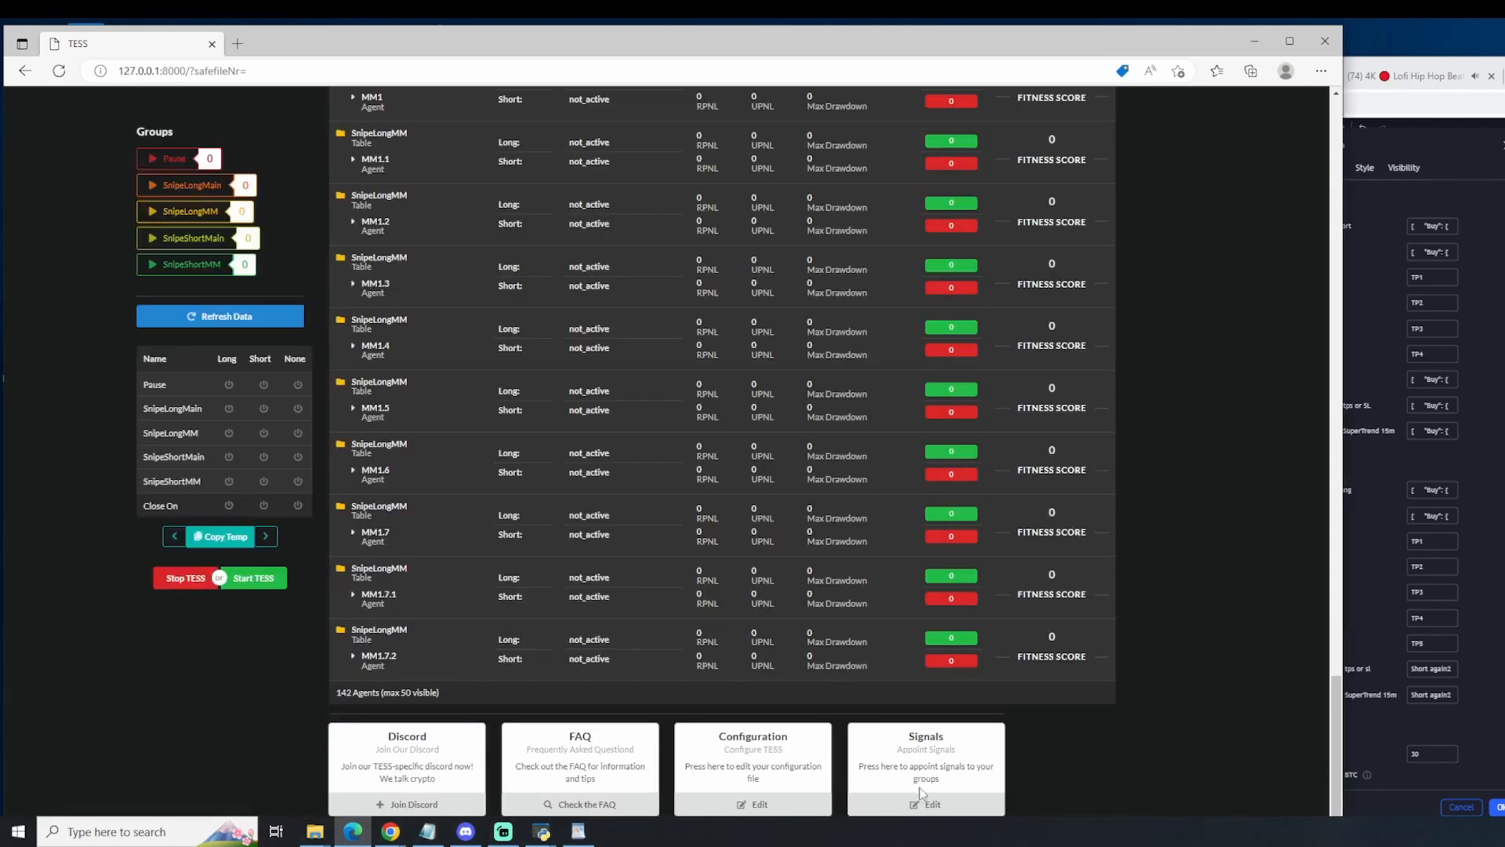
left_click(927, 803)
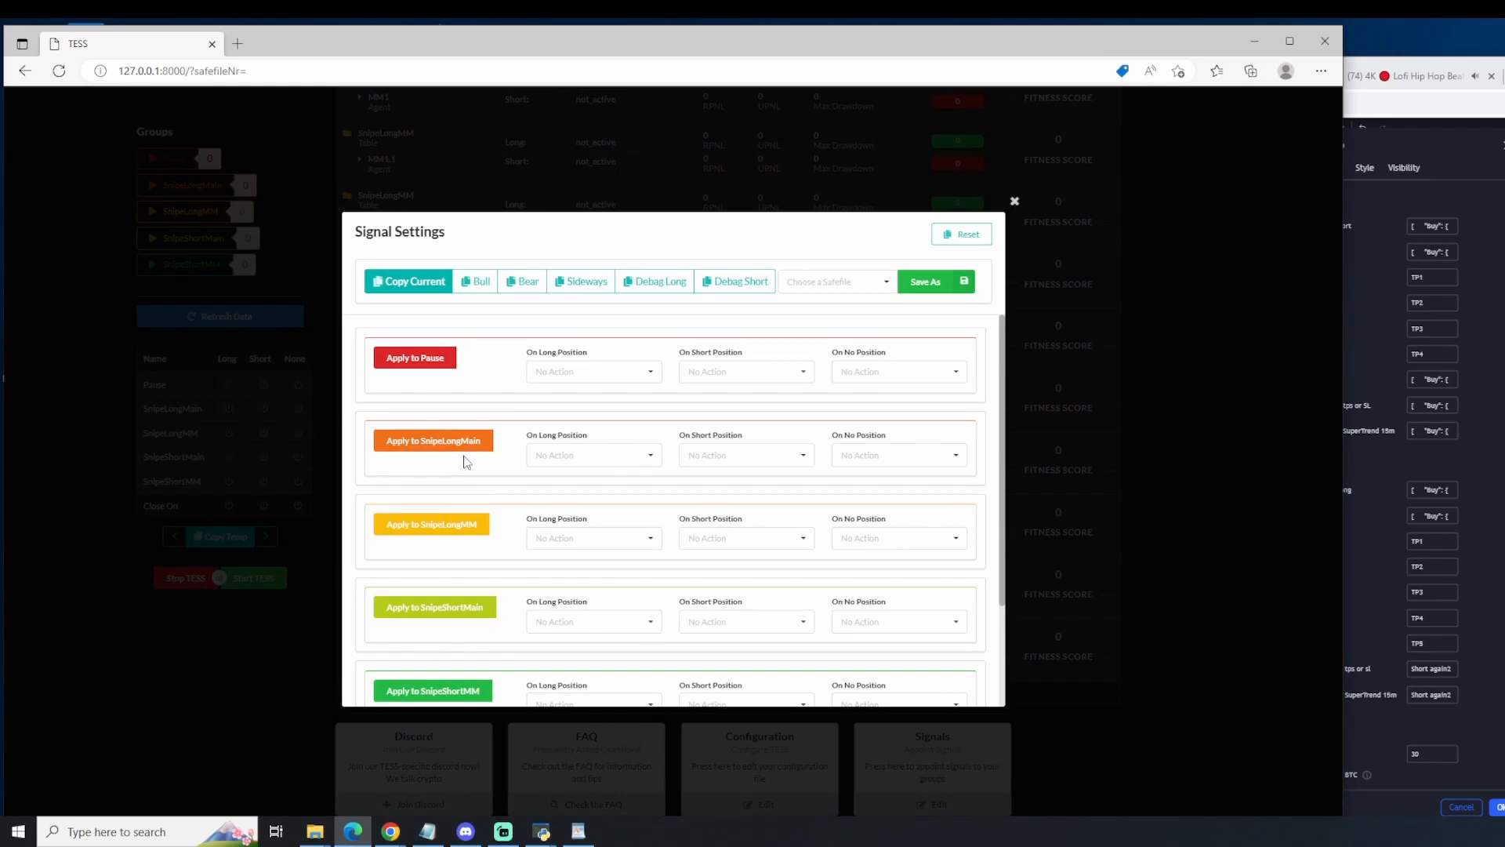
Step: Set the Pause group to Activate for long, short and no position in the cleared signal settings
left_click(549, 372)
left_click(582, 396)
left_click(742, 371)
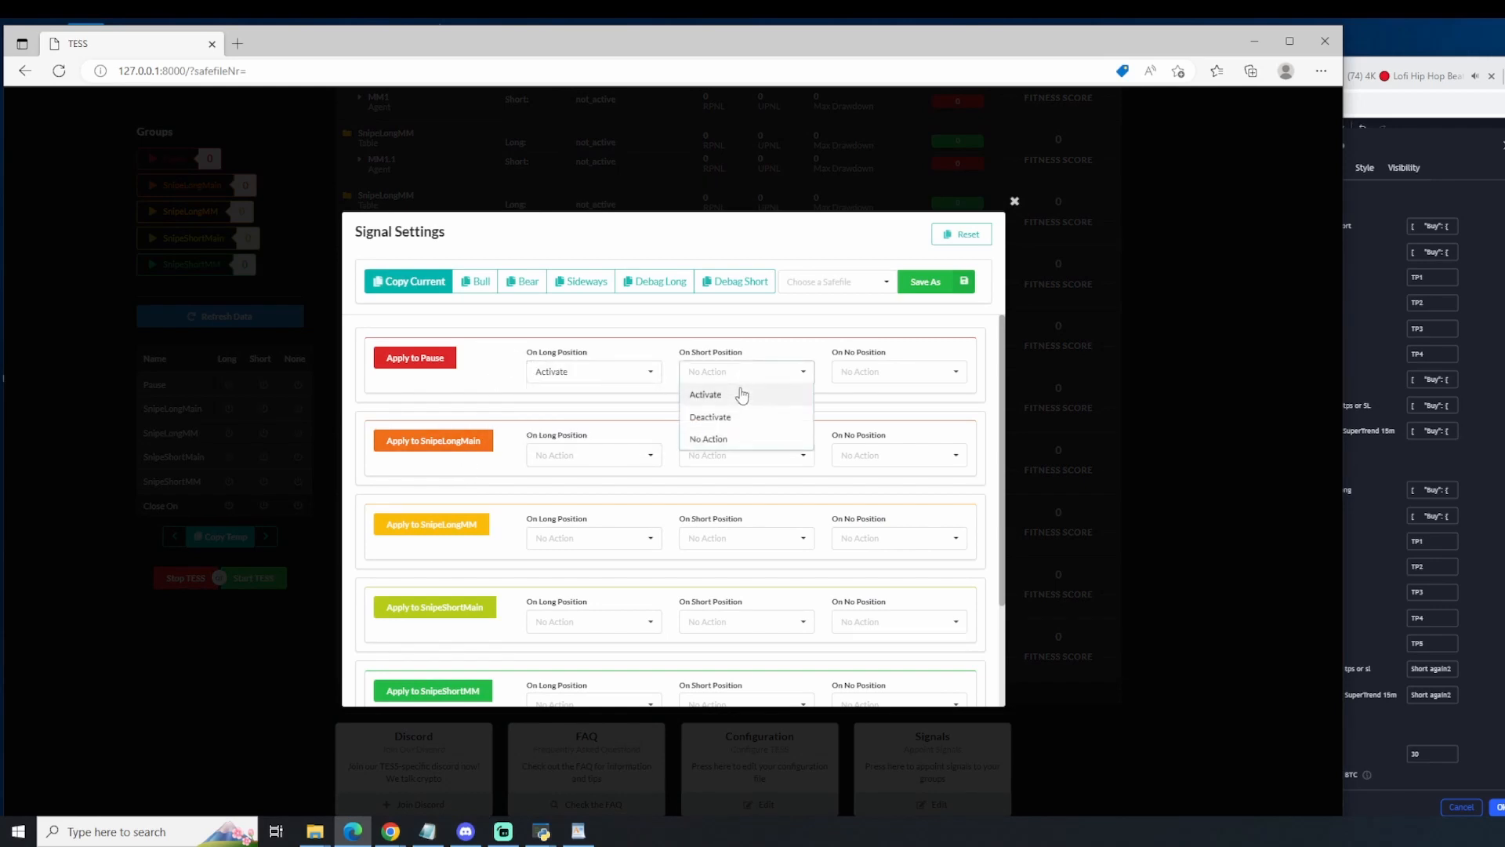
left_click(741, 394)
left_click(843, 373)
left_click(858, 394)
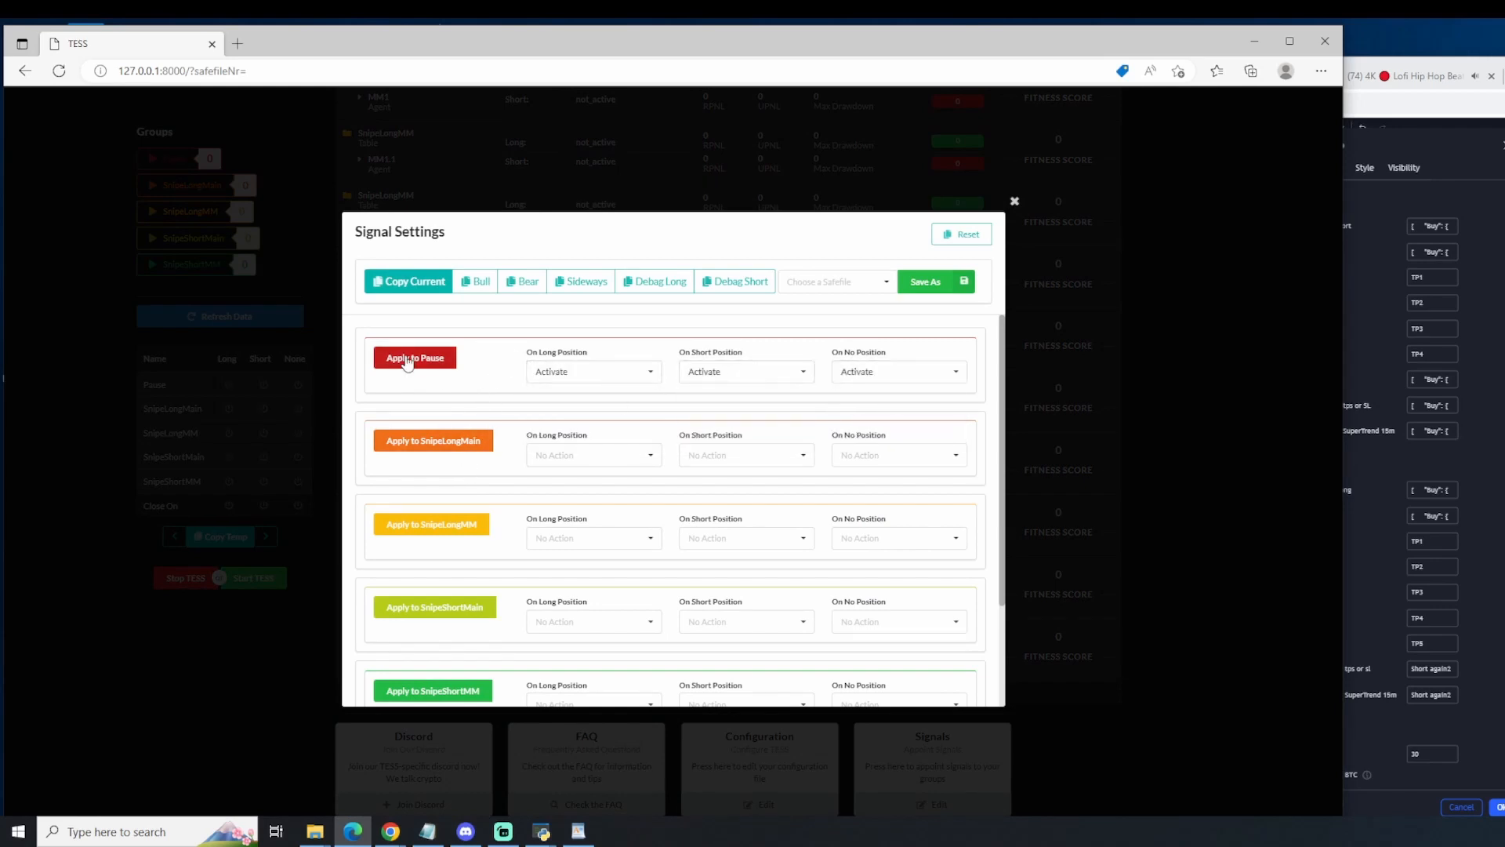
Step: Set Close On Short Position to True in the close settings
right_click(1428, 696)
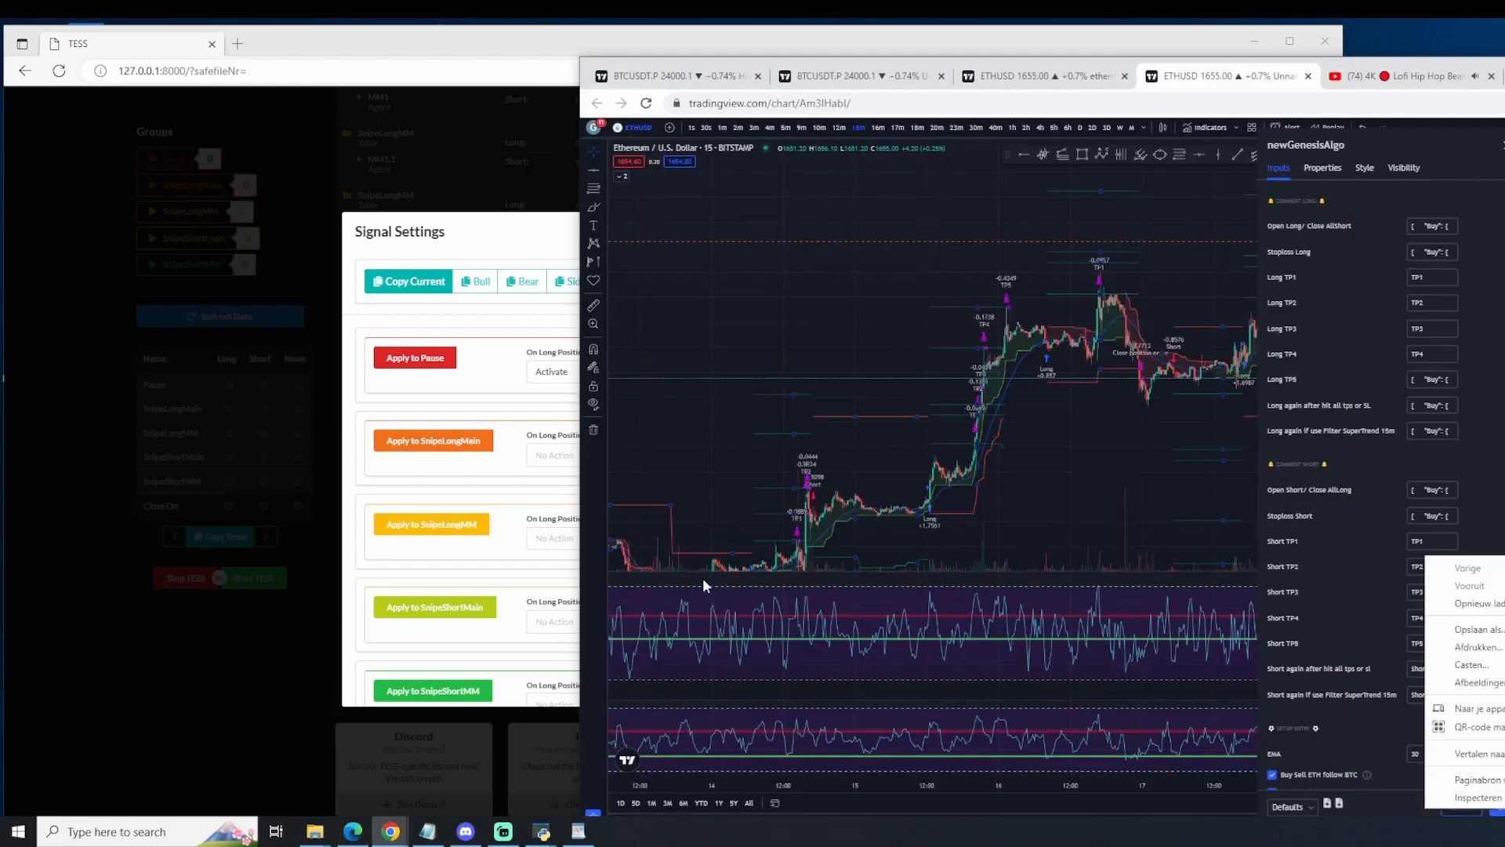
left_click(444, 502)
right_click(453, 508)
scroll(548, 659, "down", 3)
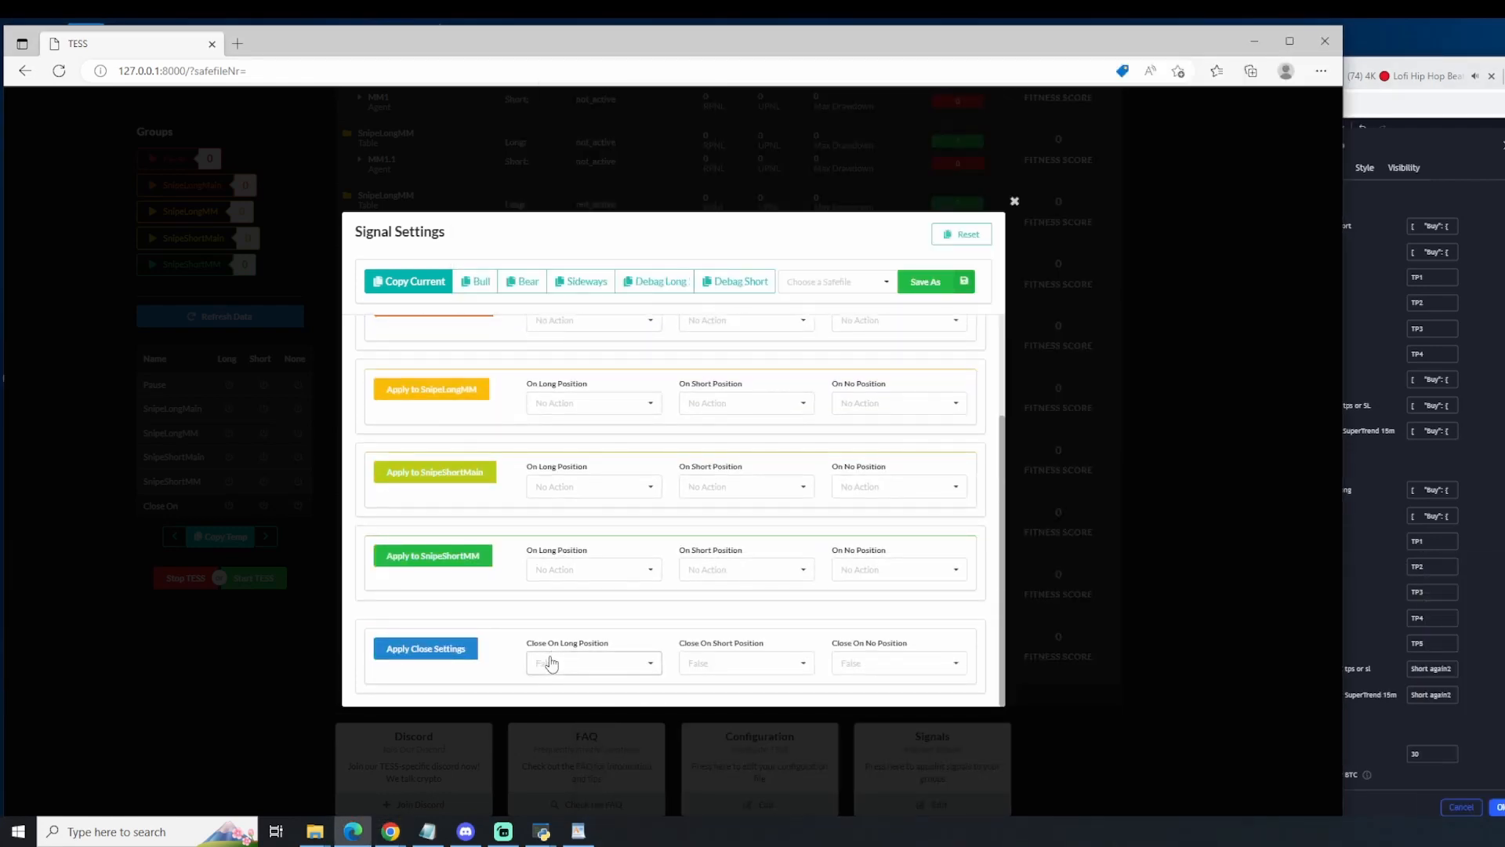
left_click(722, 663)
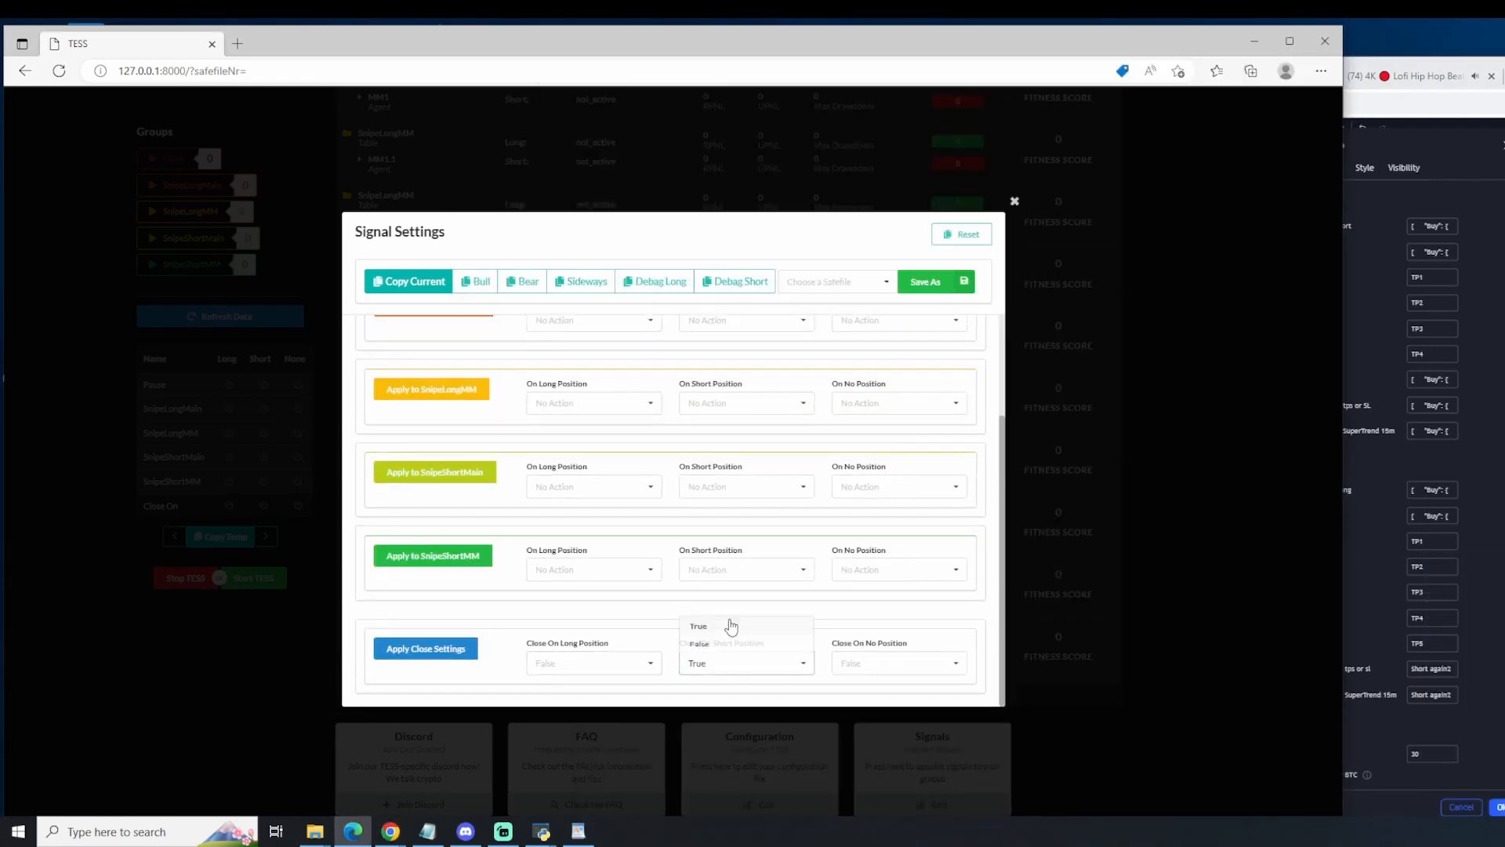
left_click(732, 622)
Step: Set the SnipeShortMain group to Deactivate on long, short and no position
scroll(592, 631, "up", 3)
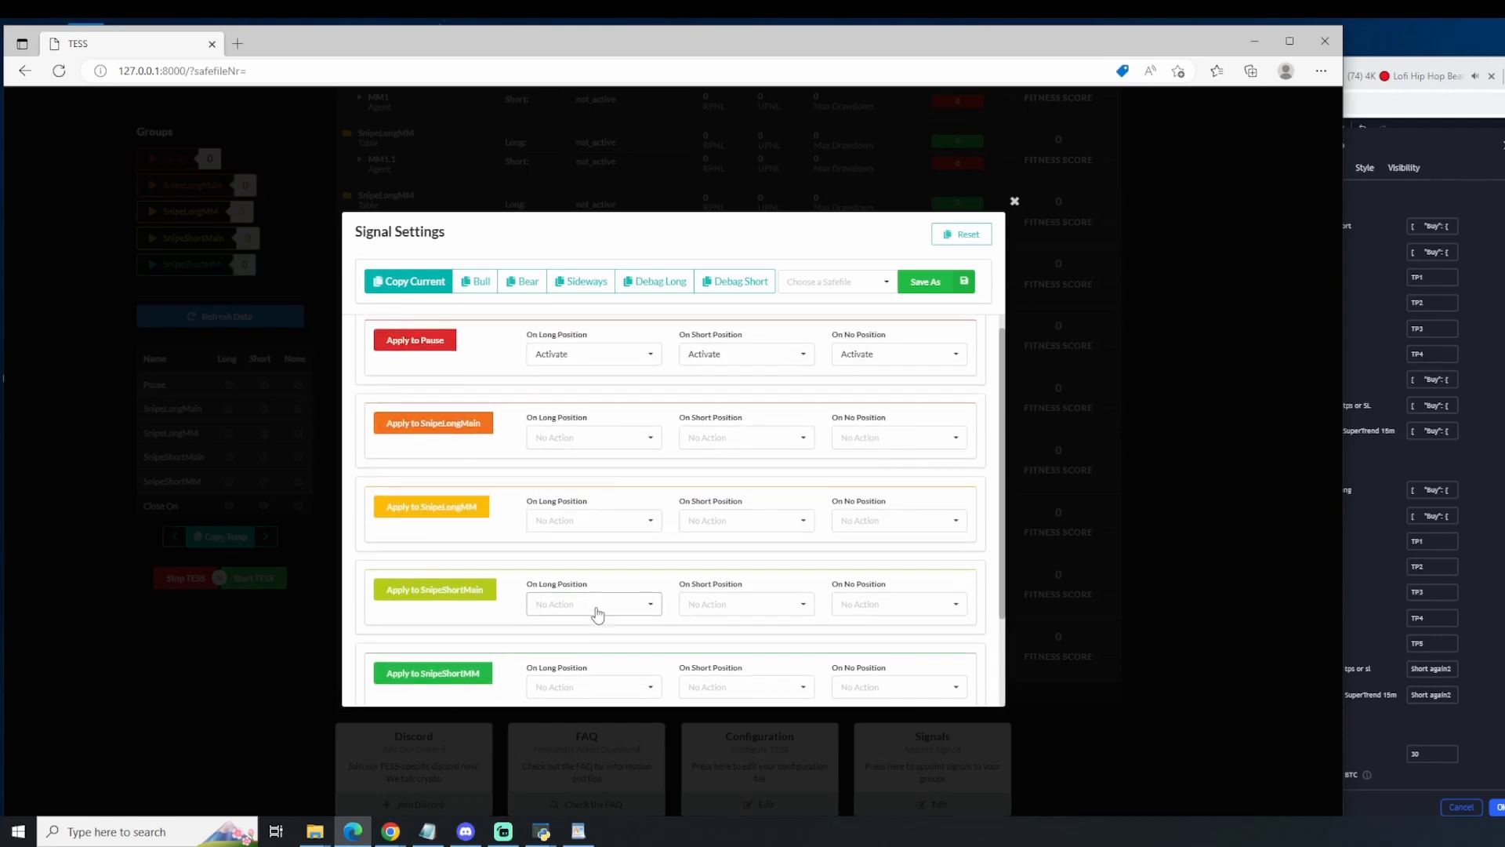
left_click(580, 603)
left_click(576, 559)
left_click(716, 602)
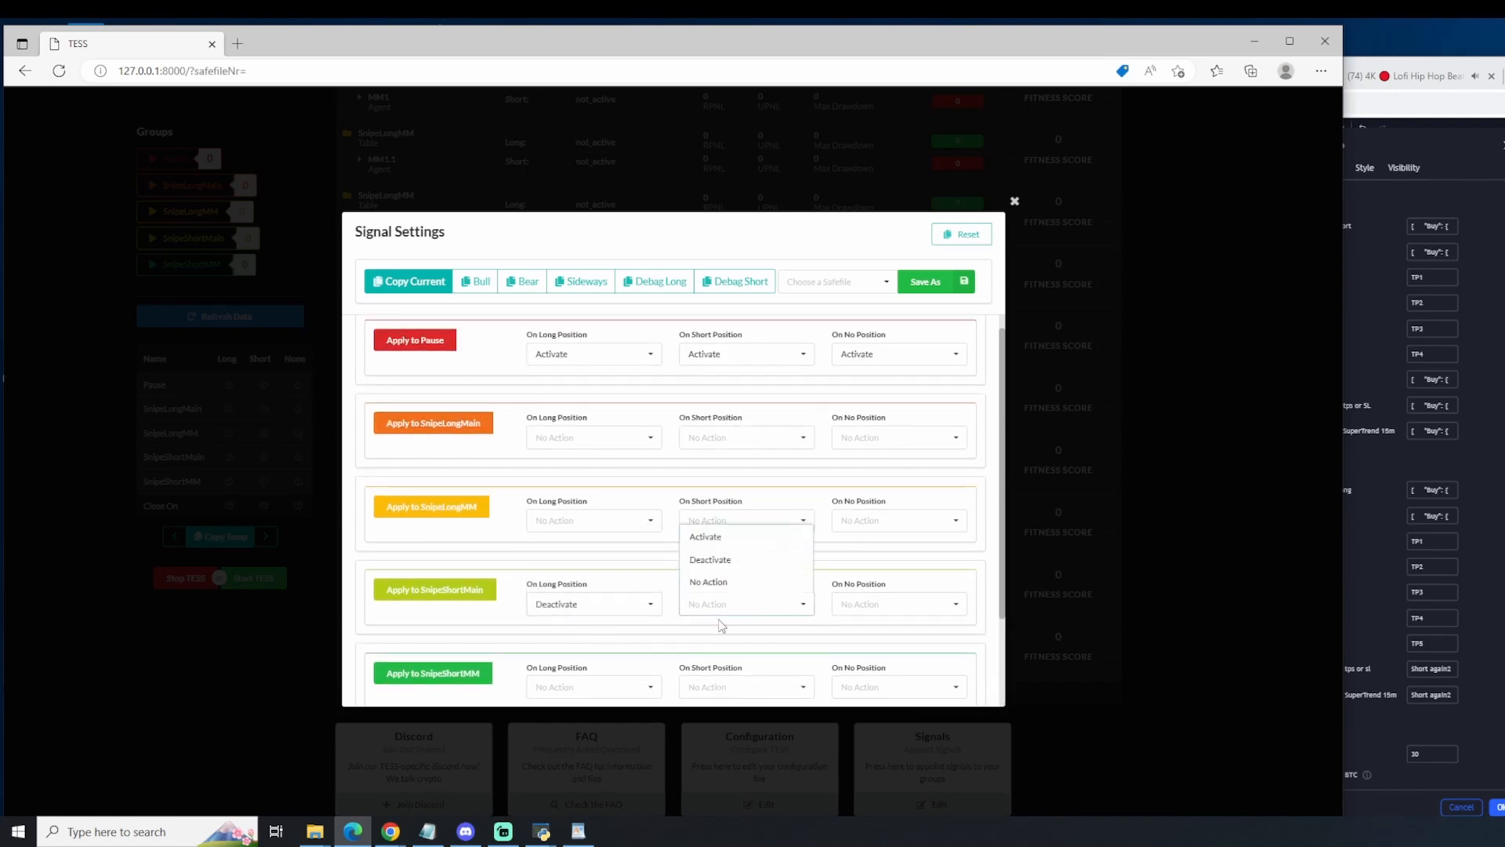
left_click(713, 559)
left_click(887, 608)
left_click(862, 559)
Step: Set the SnipeShortMM group to Deactivate on no position, short and long
scroll(870, 624, "down", 1)
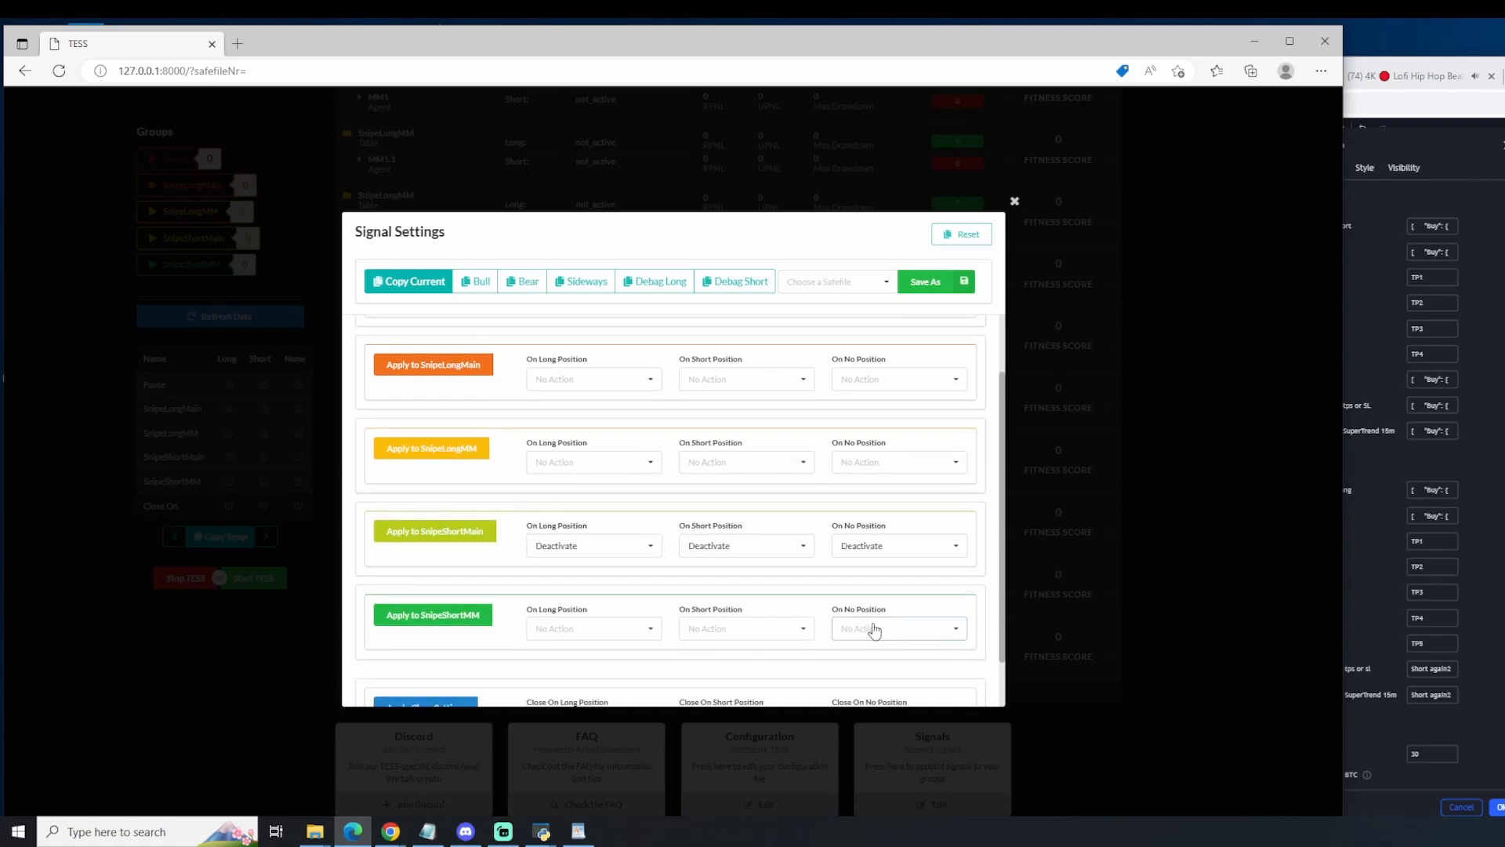
left_click(872, 629)
left_click(858, 584)
left_click(709, 627)
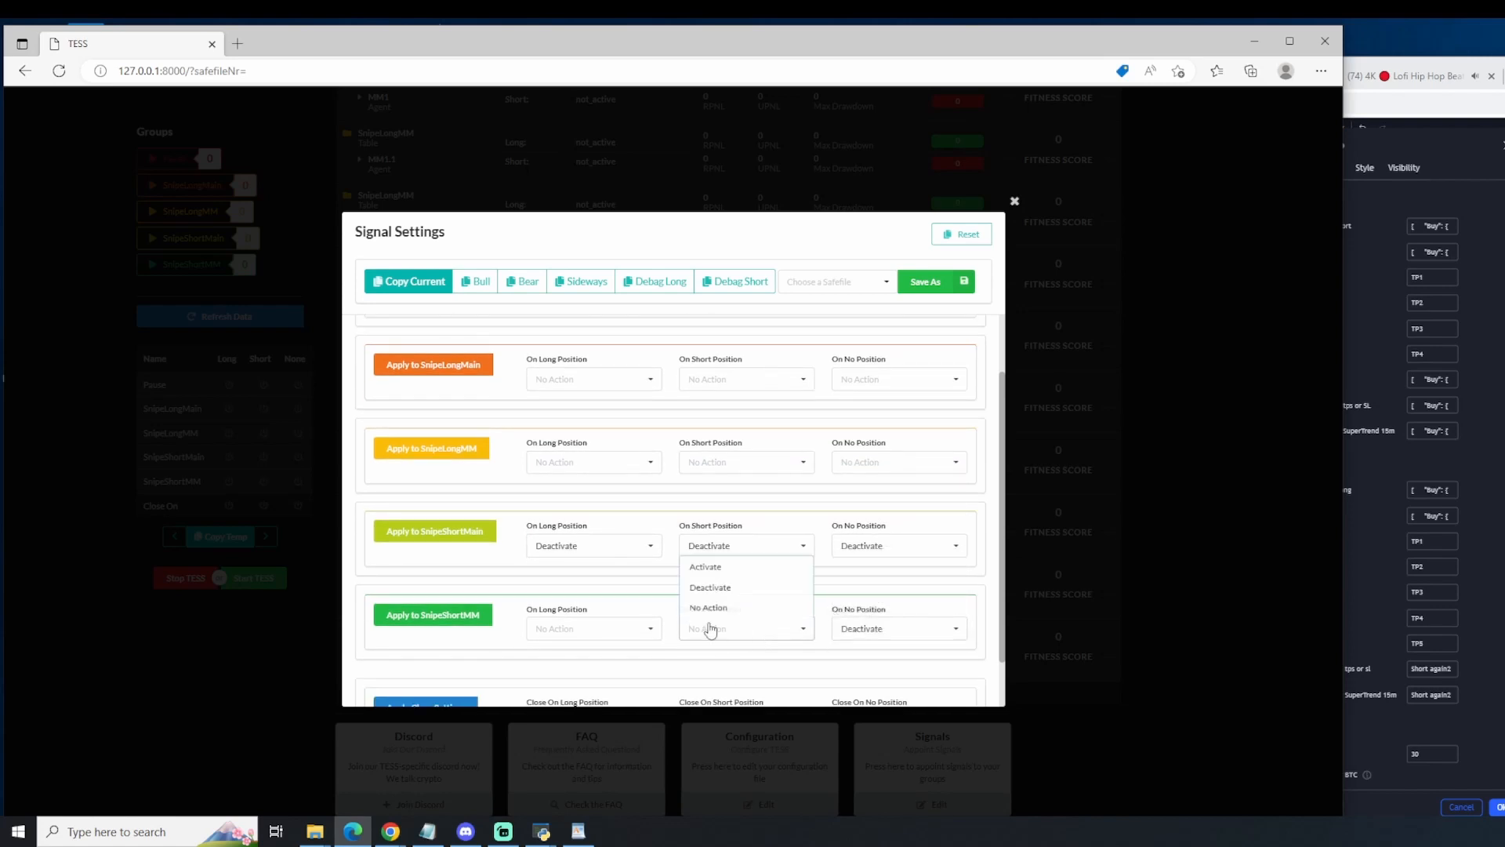
left_click(705, 584)
left_click(582, 627)
left_click(565, 584)
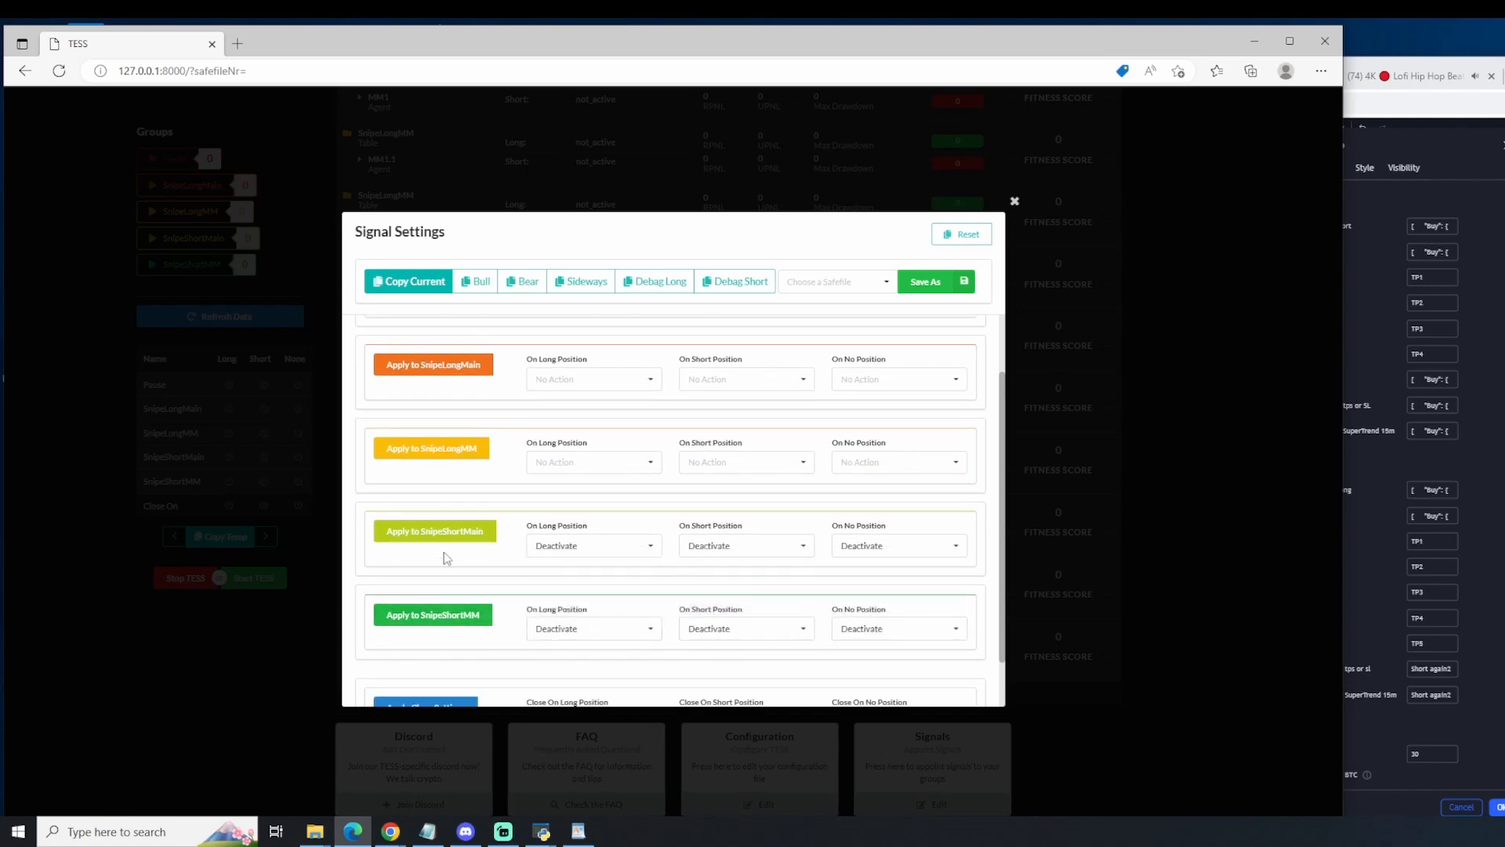
Step: Copy the current TESS signal message and paste it into newGenesisAlgo's Short TP5 comment in TradingView
scroll(446, 537, "up", 1)
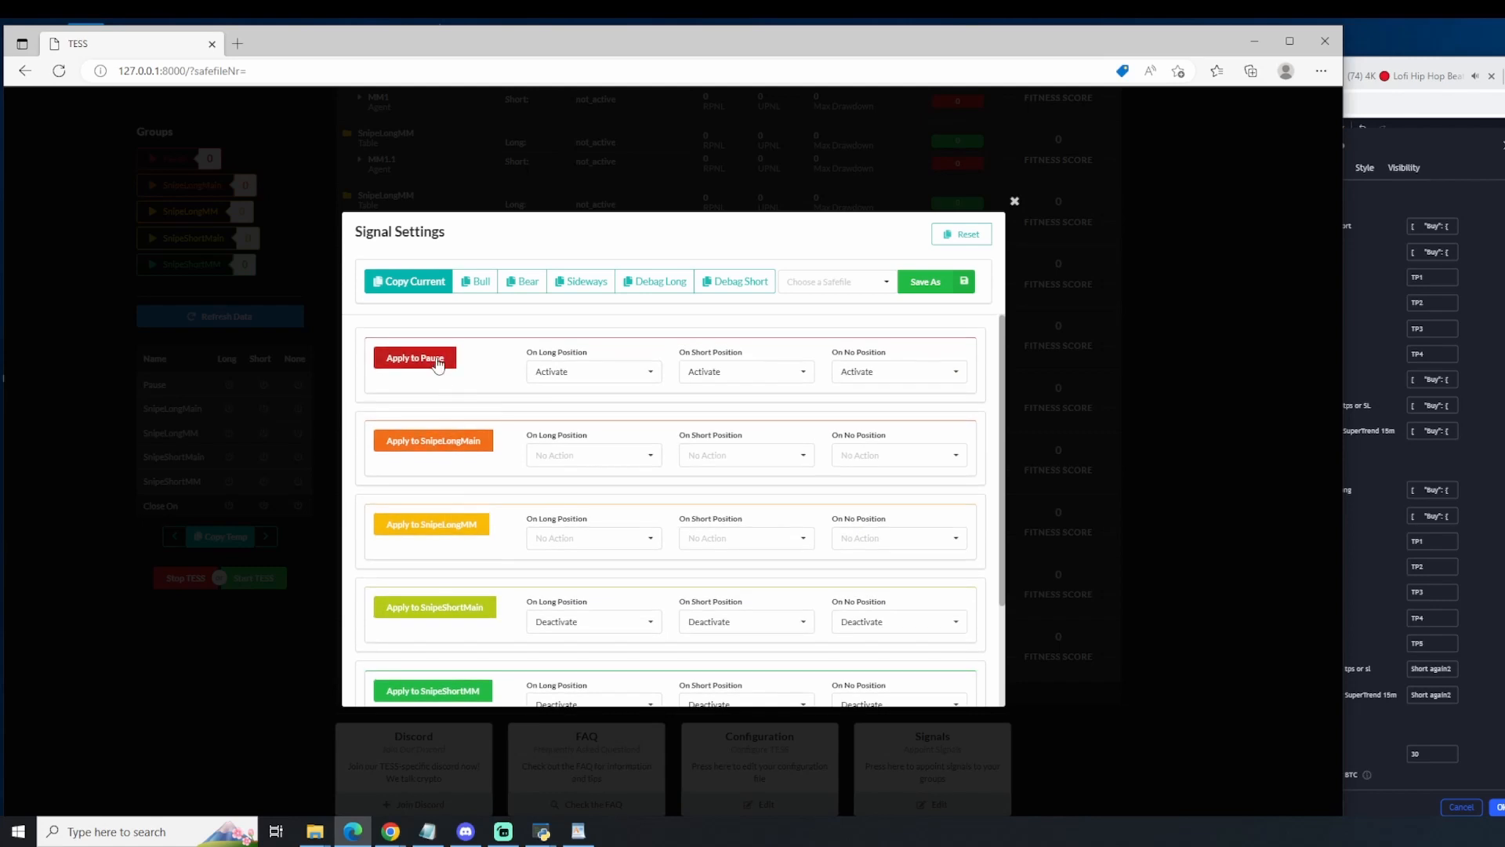
left_click(429, 287)
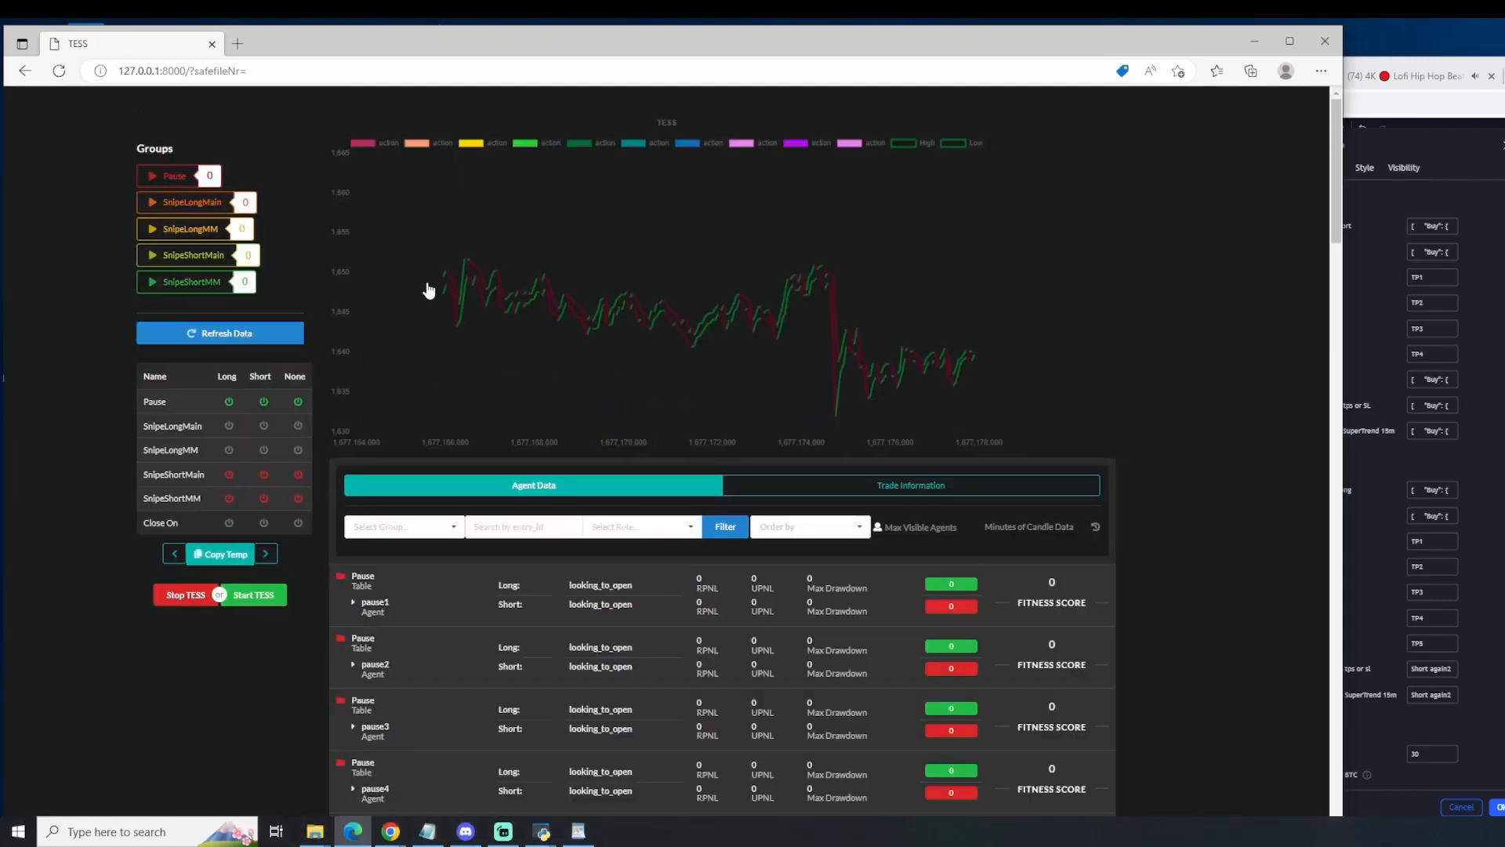
left_click(1476, 631)
scroll(1447, 688, "down", 1)
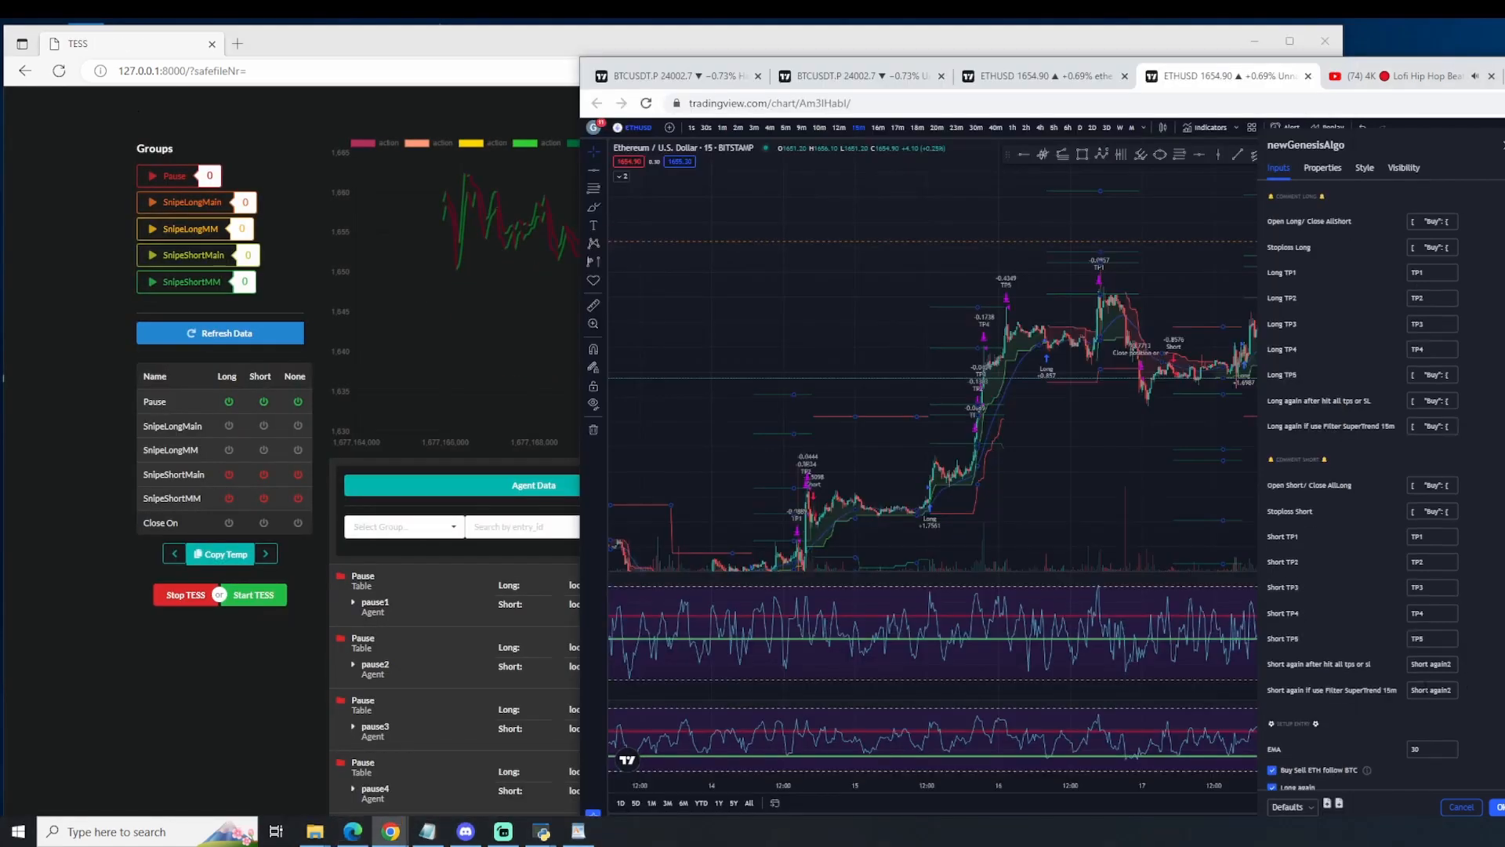
left_click_drag(1432, 567, 1374, 569)
key("ctrl+v")
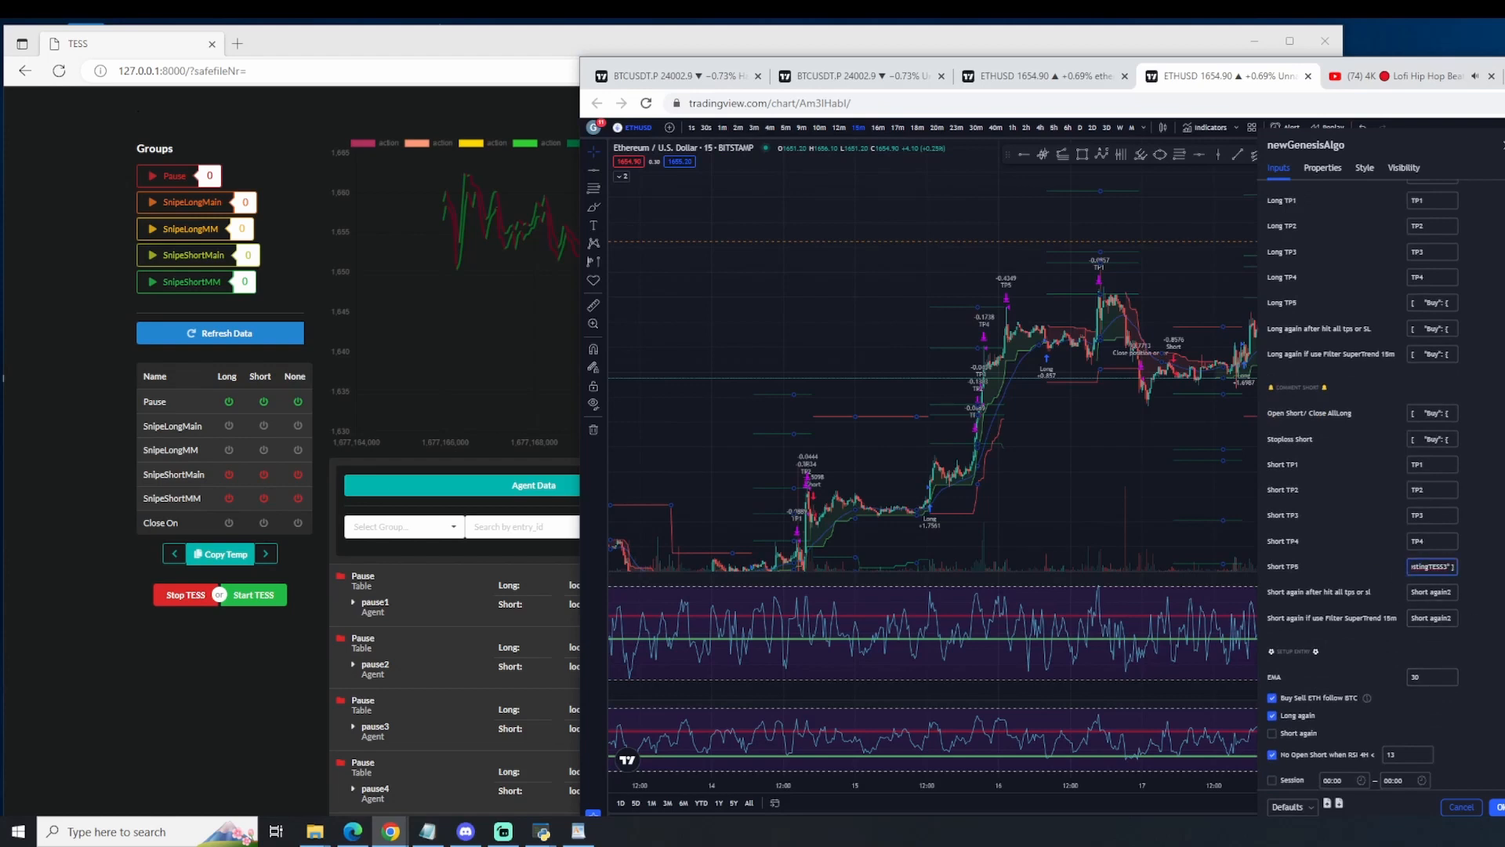
left_click(1492, 633)
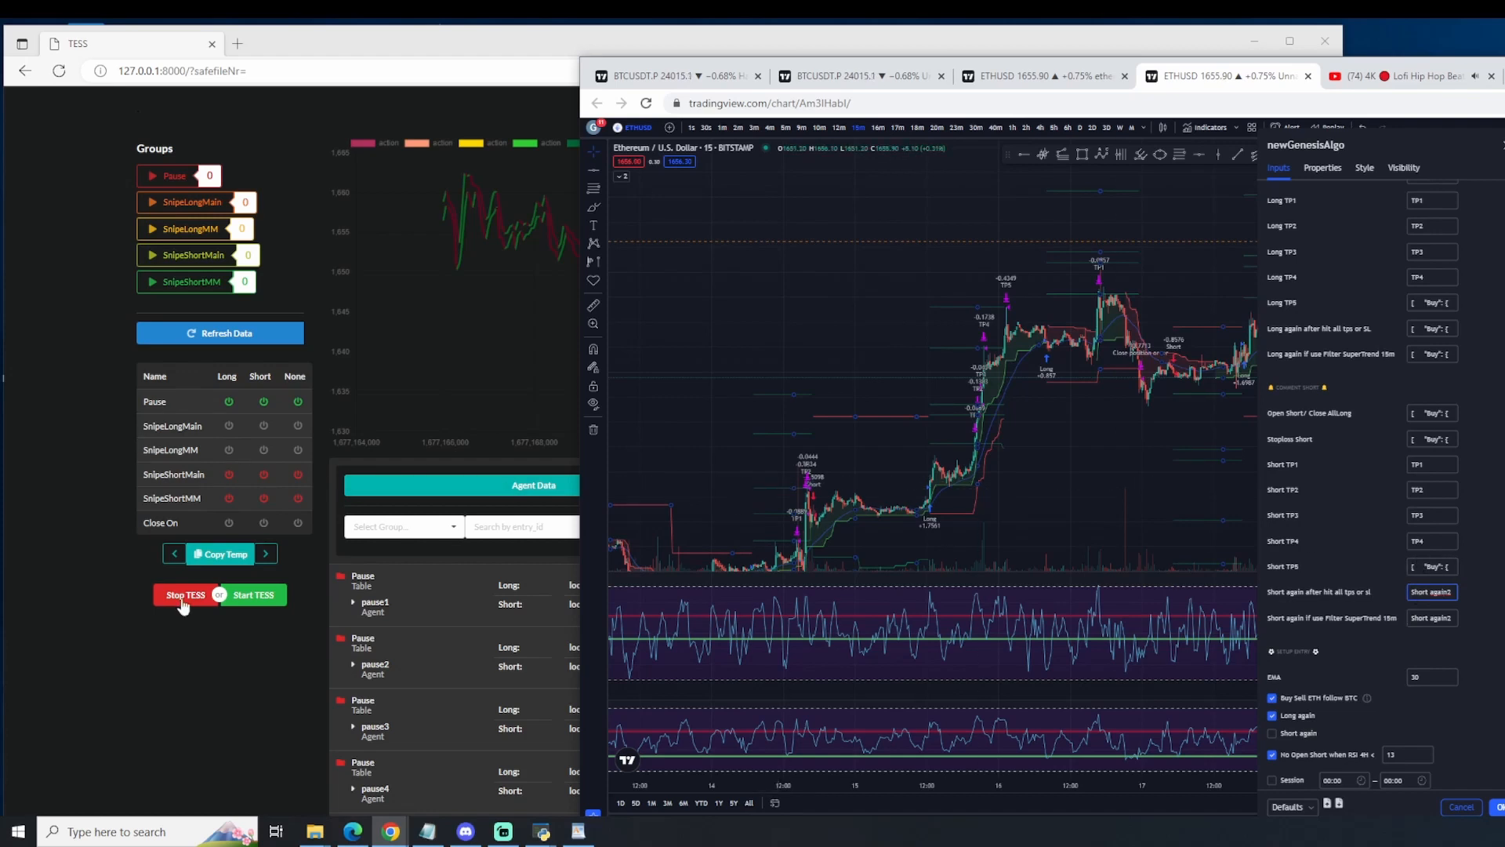
Step: Reset the TESS signal settings, then reopen them for a new signal
left_click(196, 654)
scroll(922, 643, "down", 18)
scroll(922, 643, "down", 10)
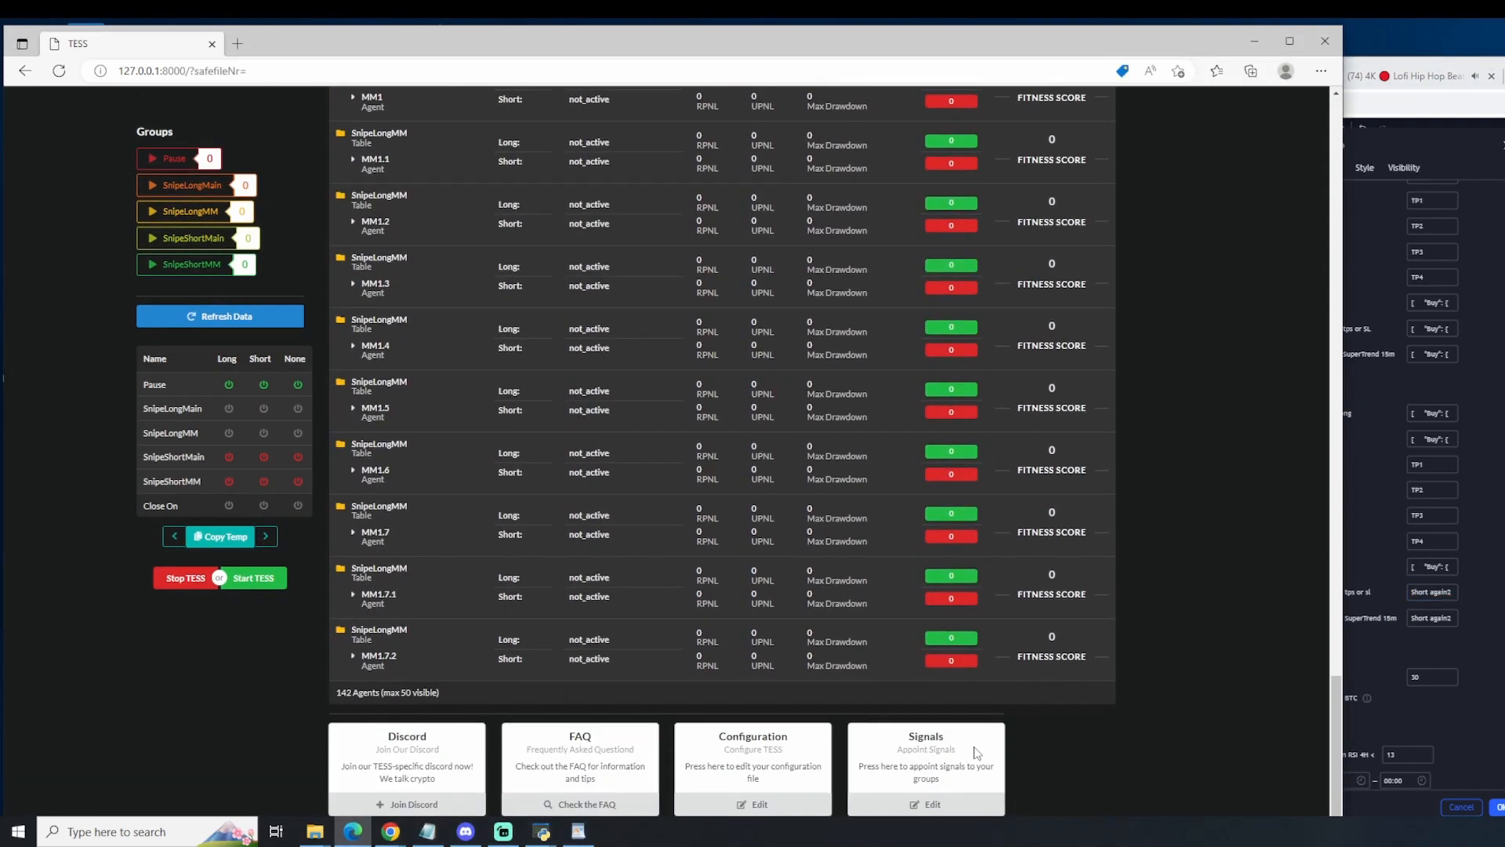
left_click(926, 803)
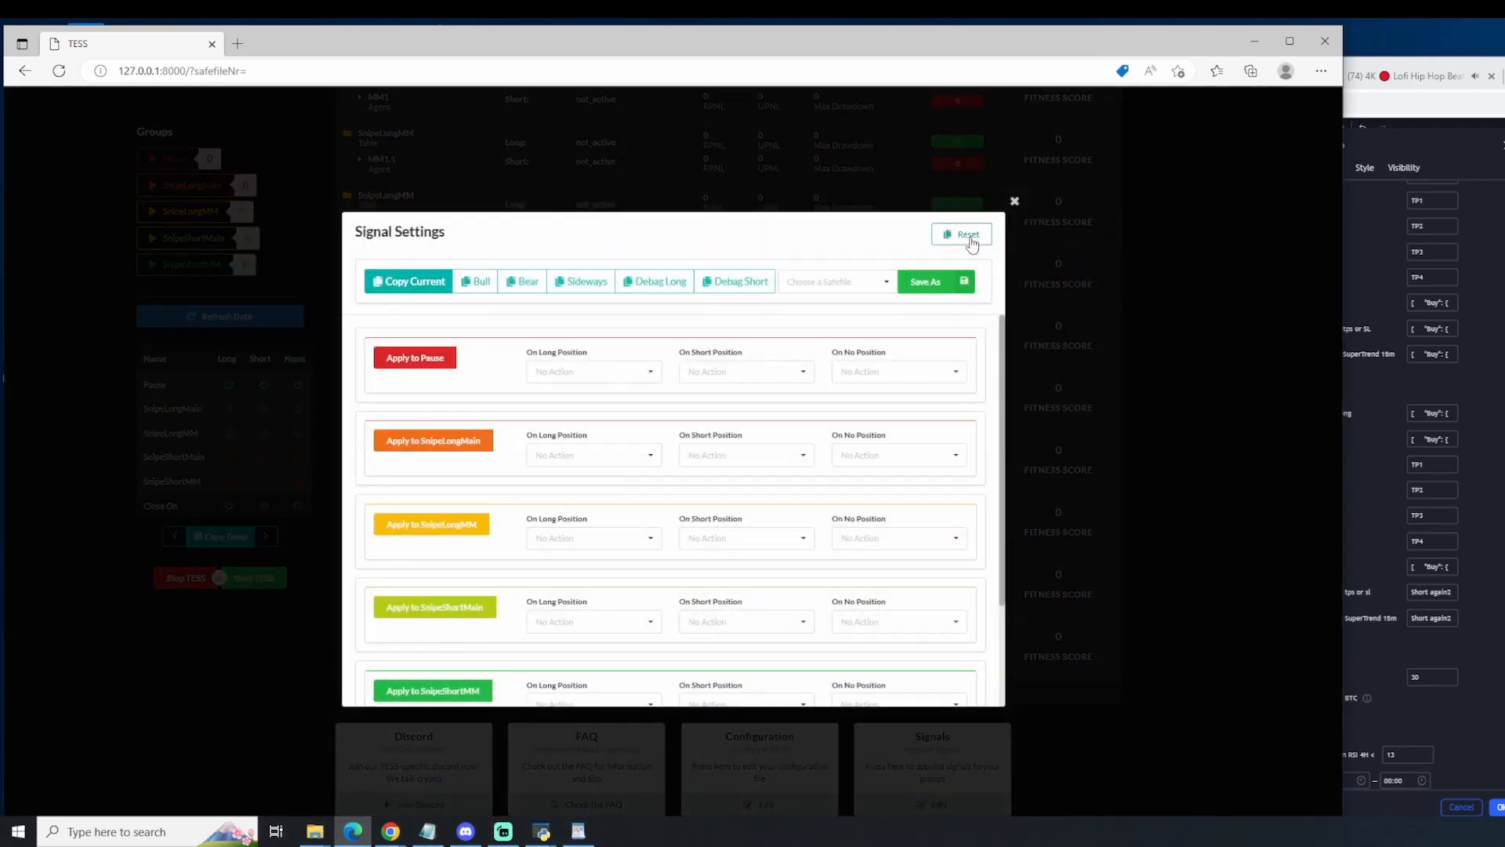
left_click(1014, 201)
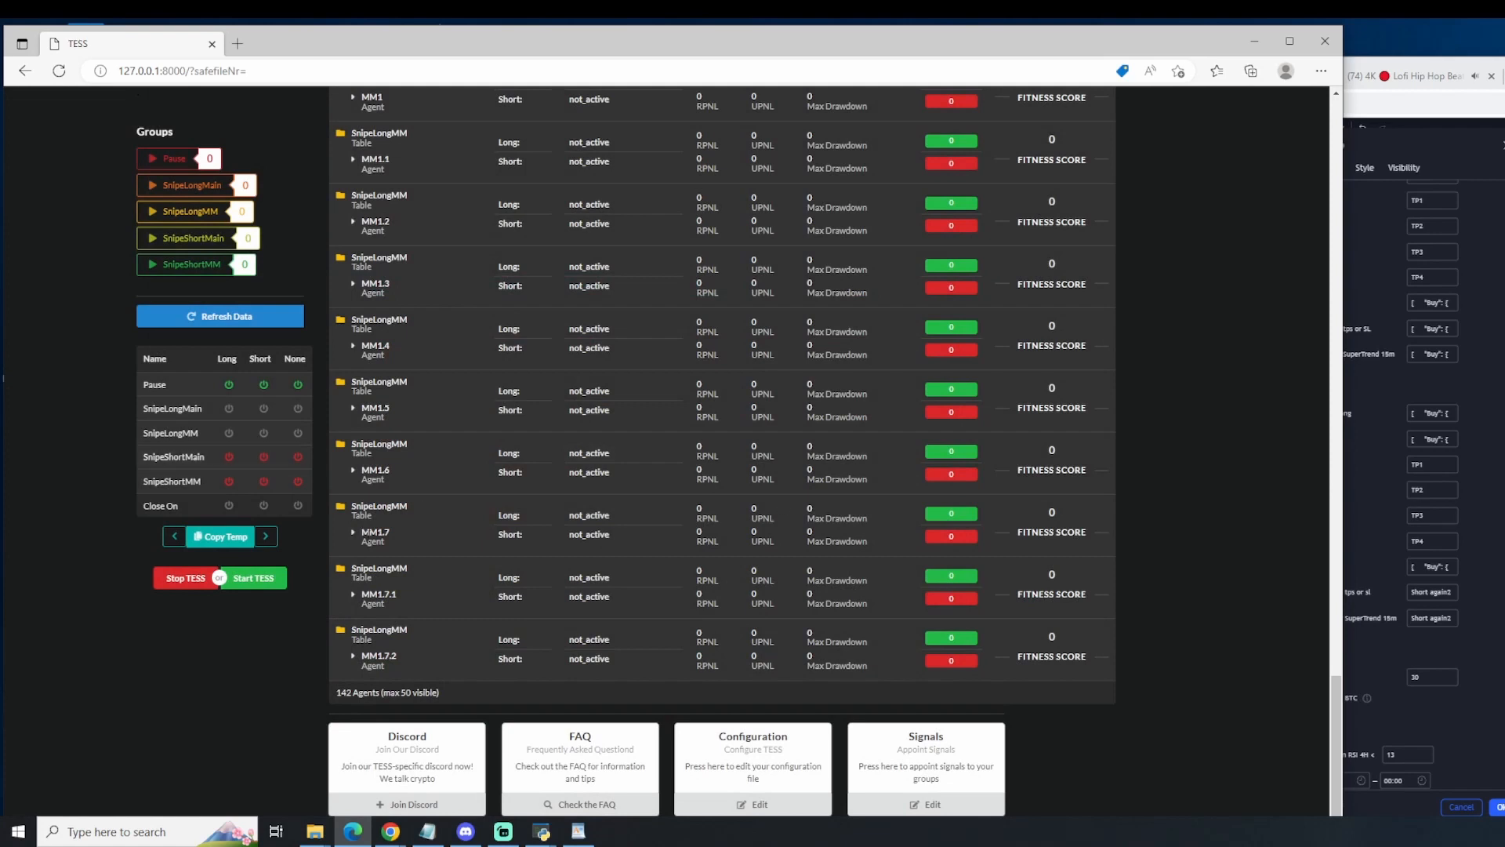
left_click(958, 803)
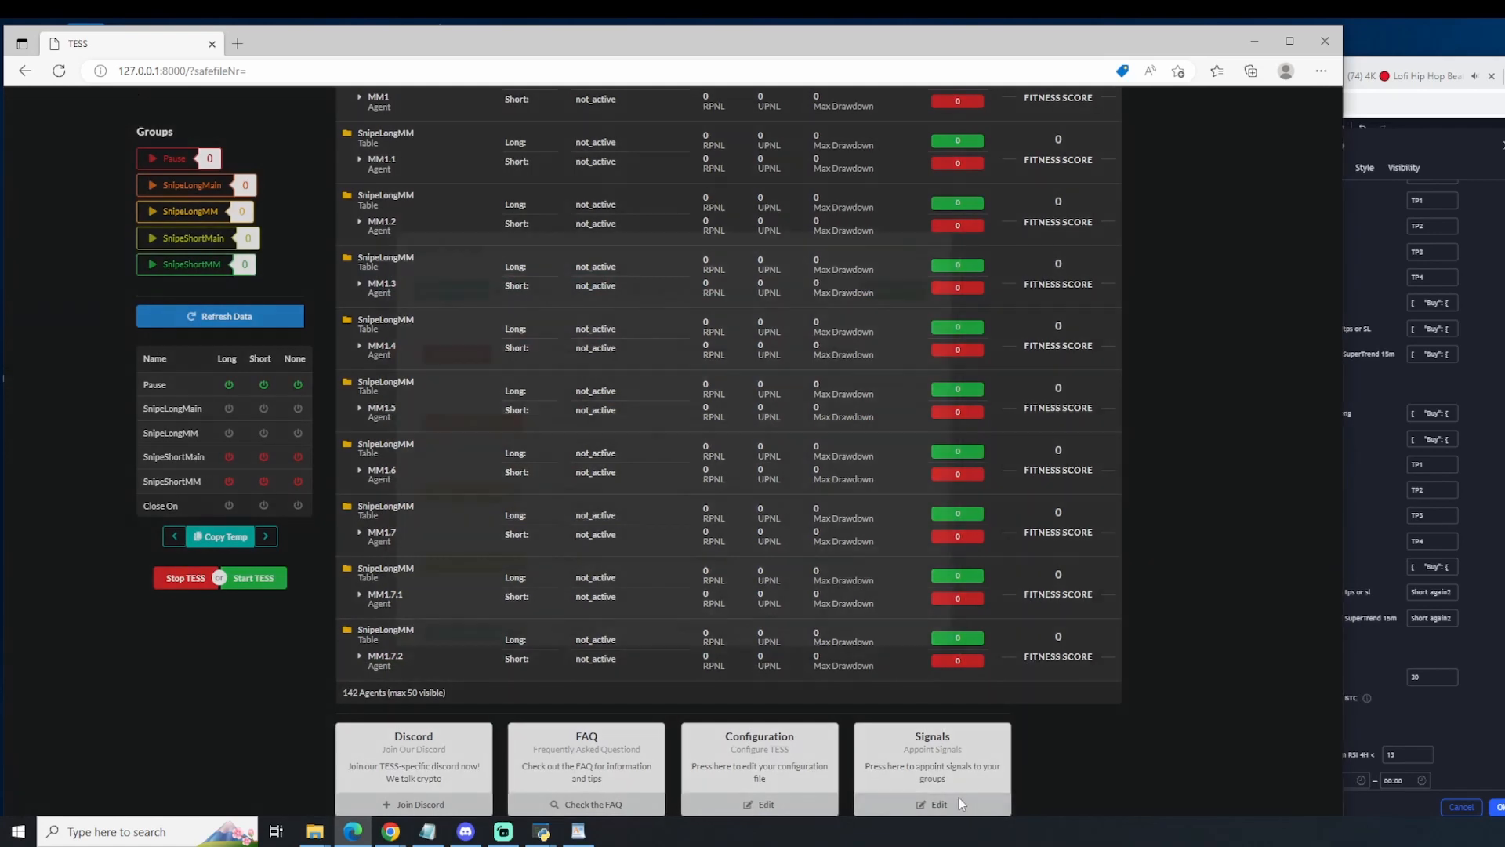
Step: Set the SnipeShortMain group to Activate on long, short and no position
scroll(603, 430, "down", 2)
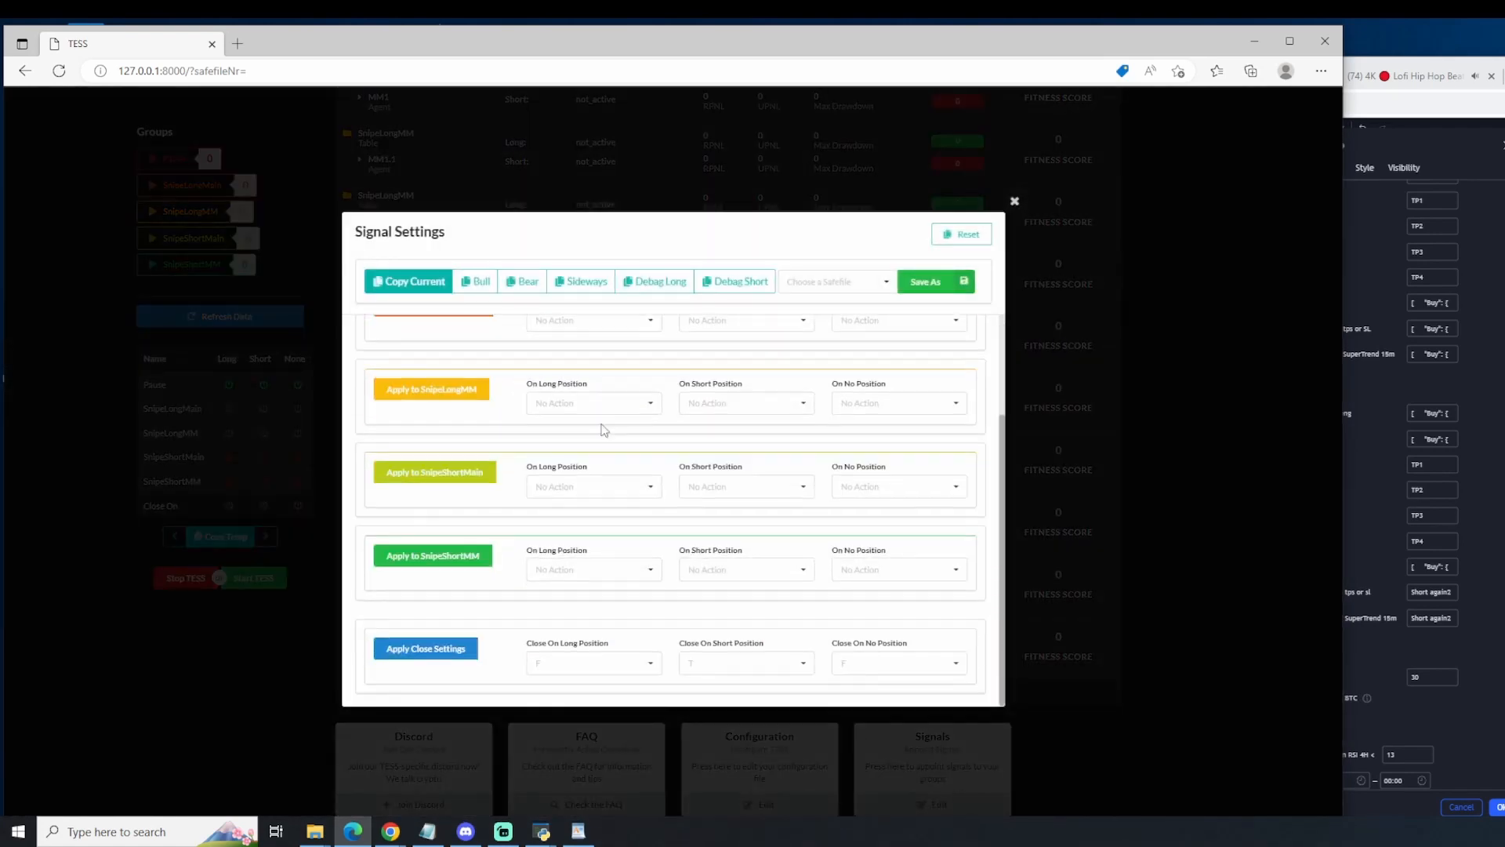
scroll(603, 438, "up", 2)
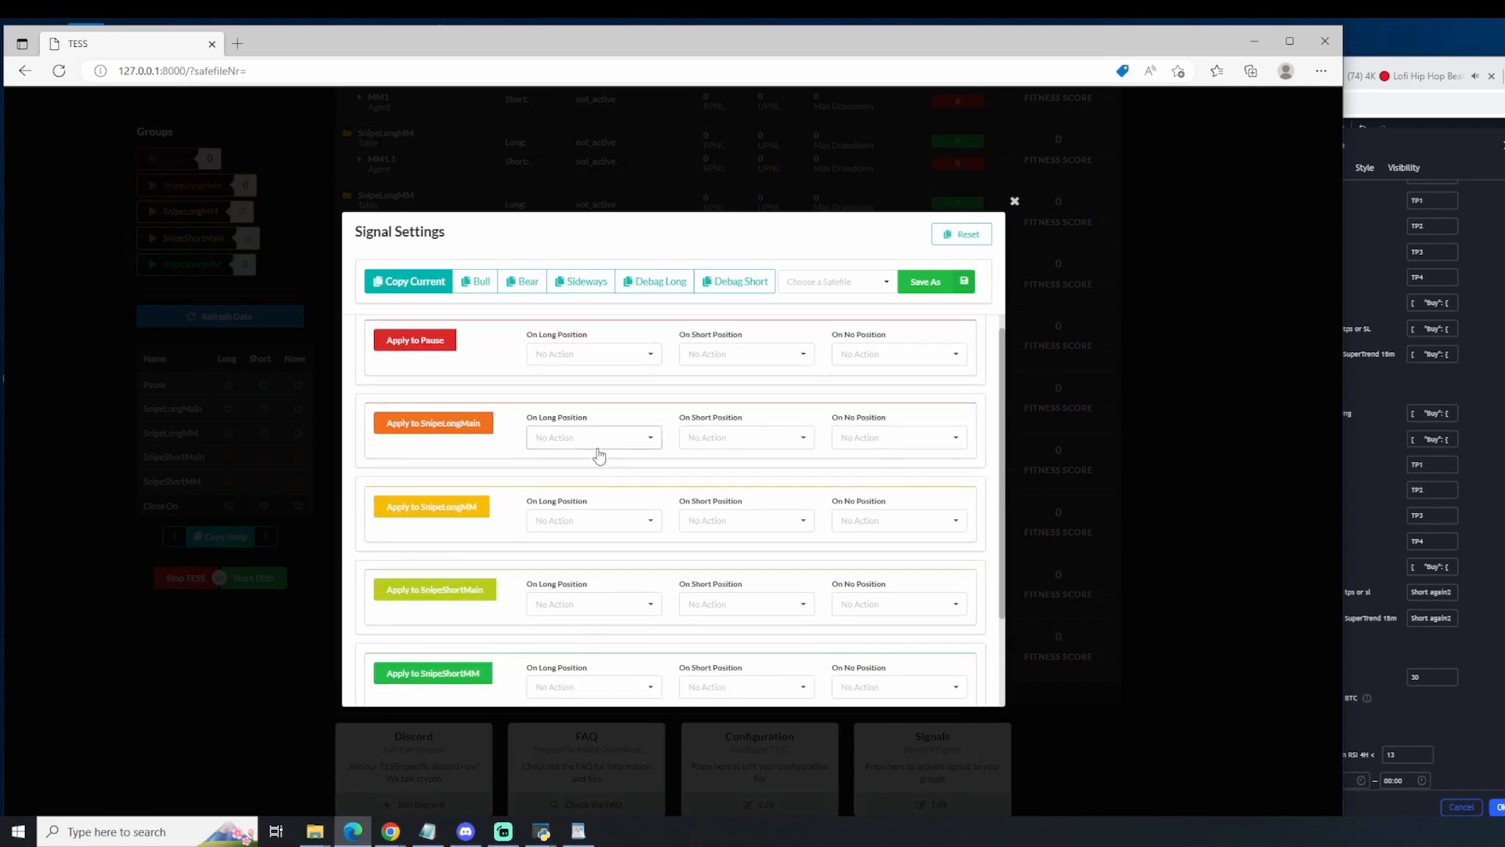
scroll(598, 446, "down", 2)
left_click(588, 495)
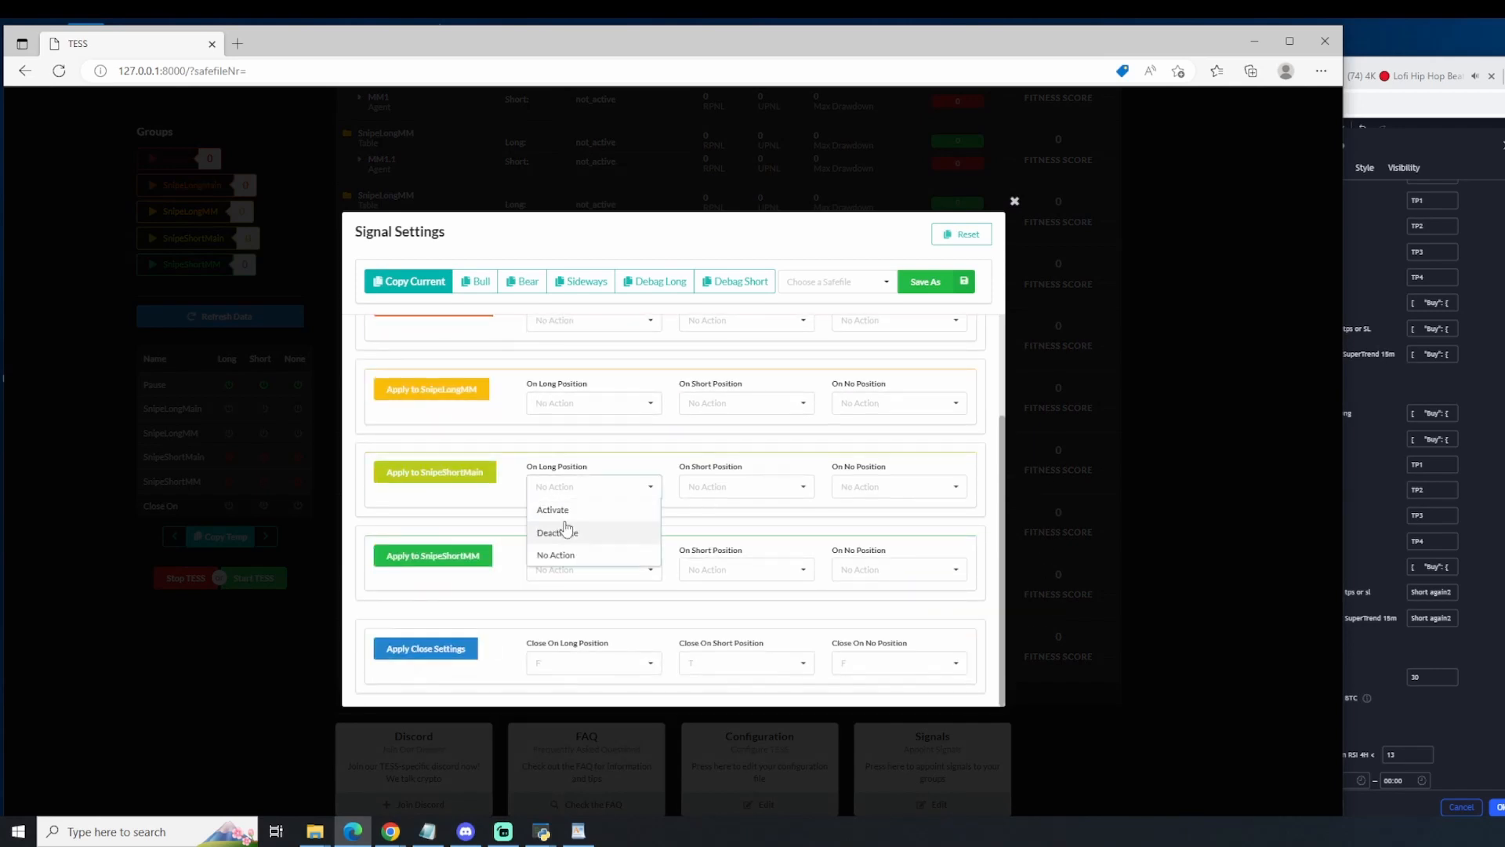
left_click(554, 510)
left_click(740, 487)
left_click(745, 512)
left_click(907, 490)
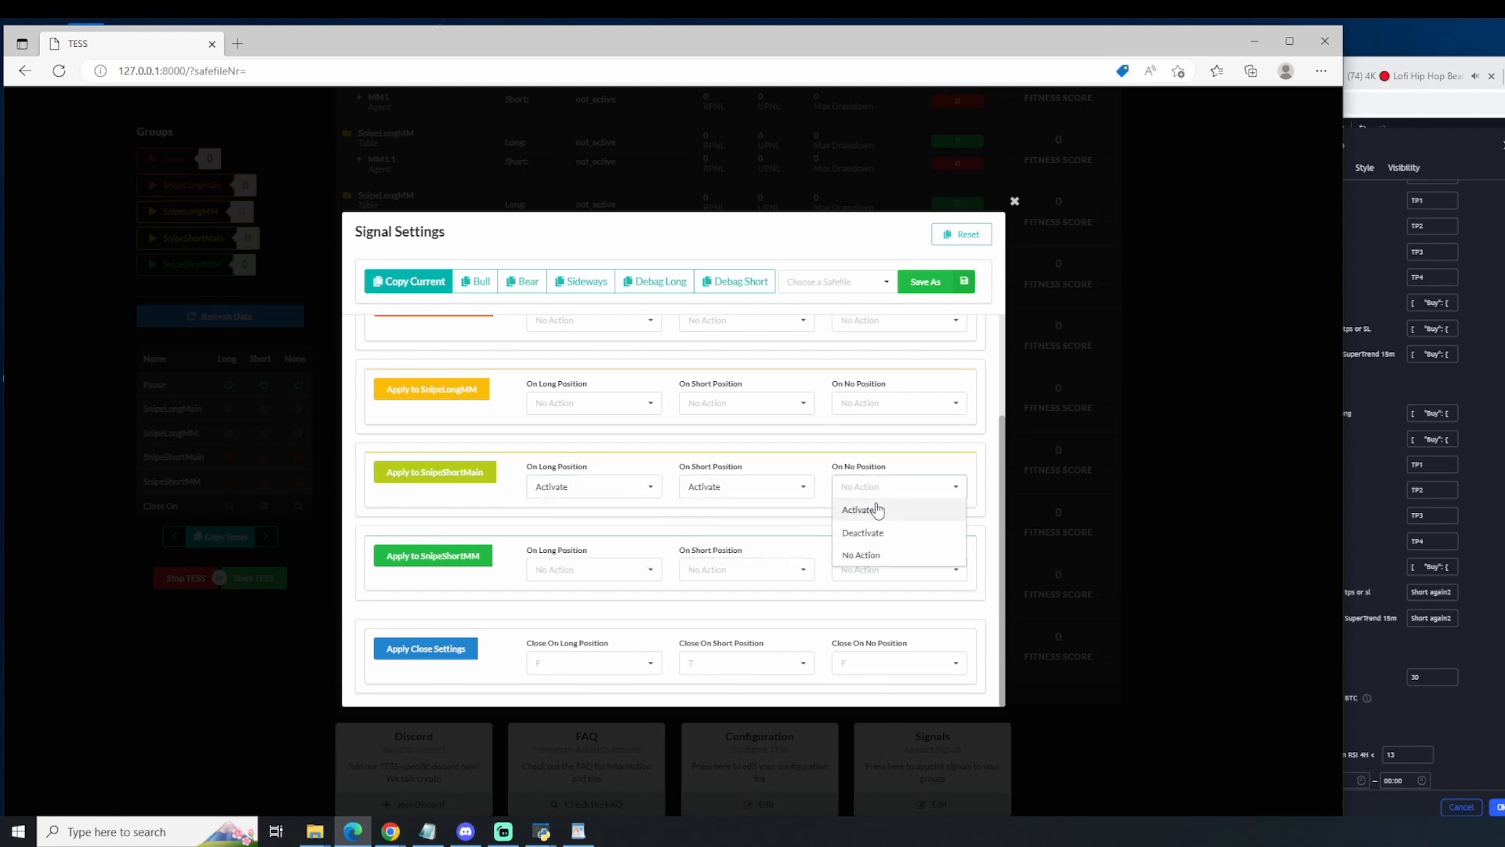
left_click(866, 511)
Step: Set the SnipeShortMM group to Activate on long, short and no position
left_click(619, 576)
left_click(618, 591)
left_click(714, 570)
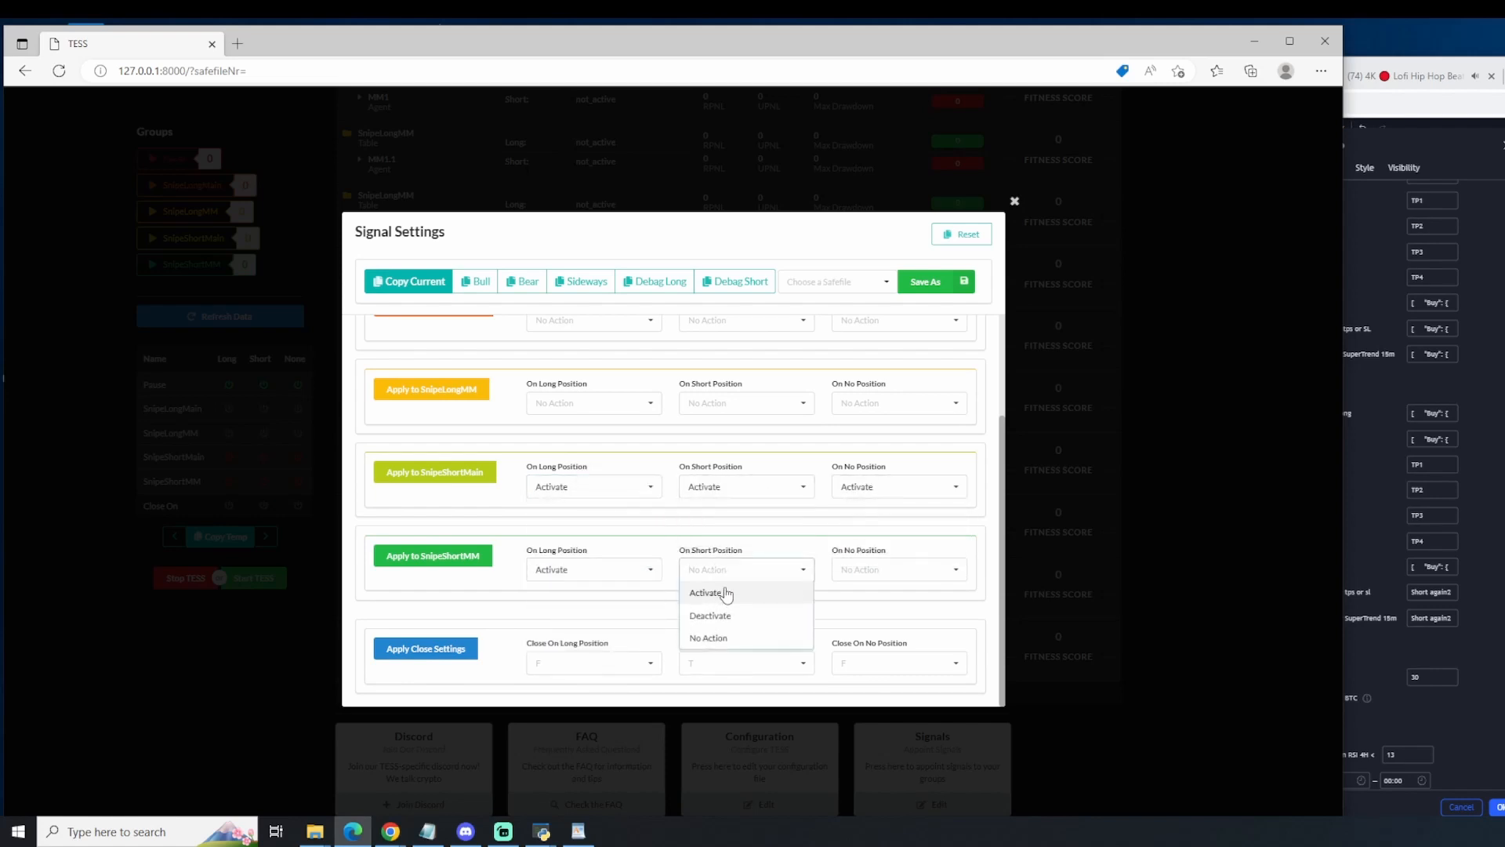
left_click(720, 591)
left_click(906, 573)
left_click(875, 600)
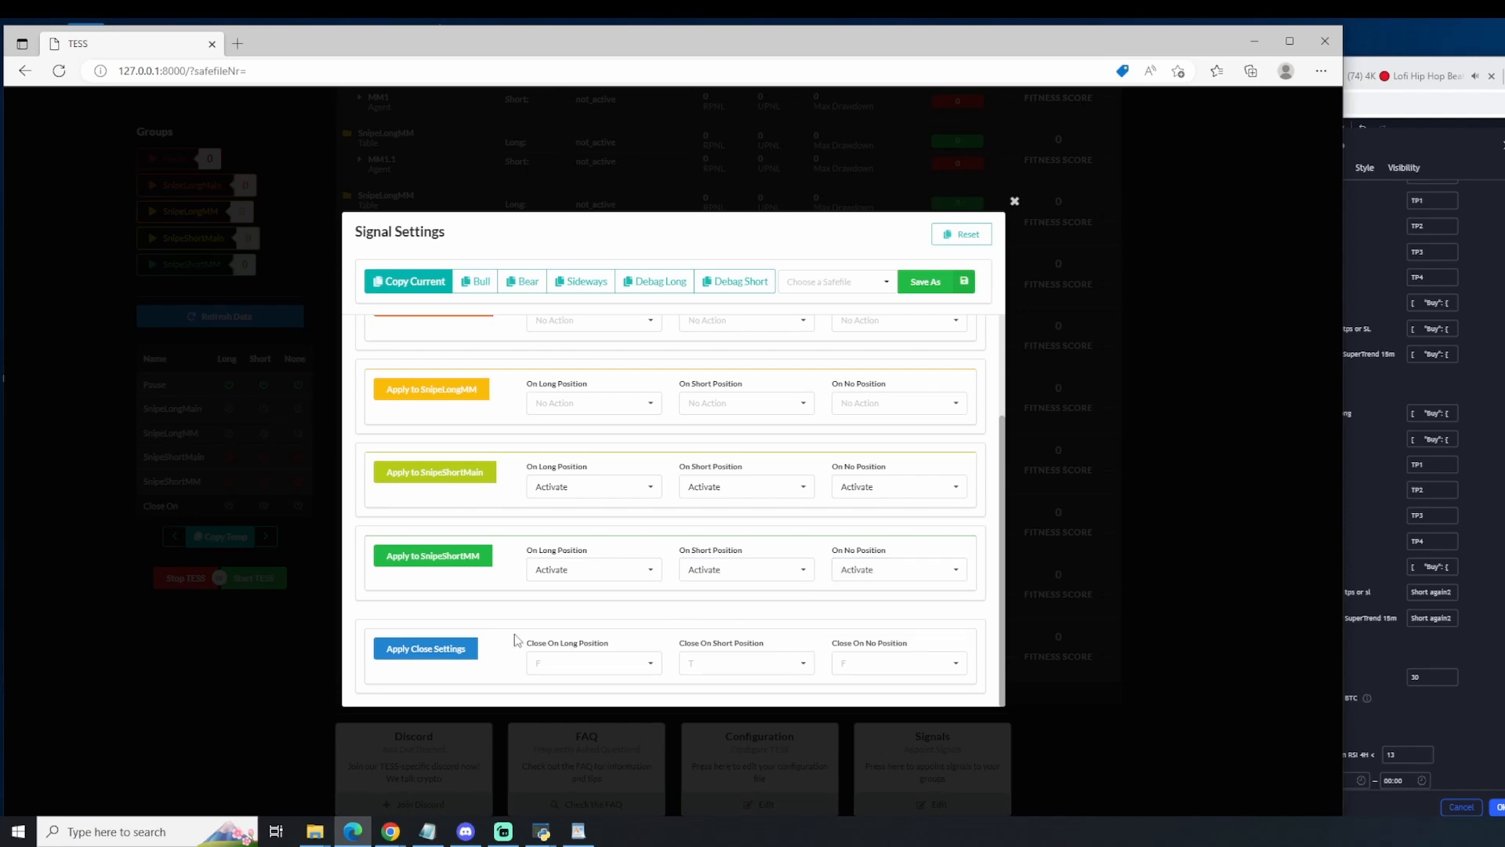
Step: Set Close On Long Position to True and Close On Short and No Position to False, and apply the settings
scroll(693, 658, "up", 3)
scroll(693, 657, "down", 3)
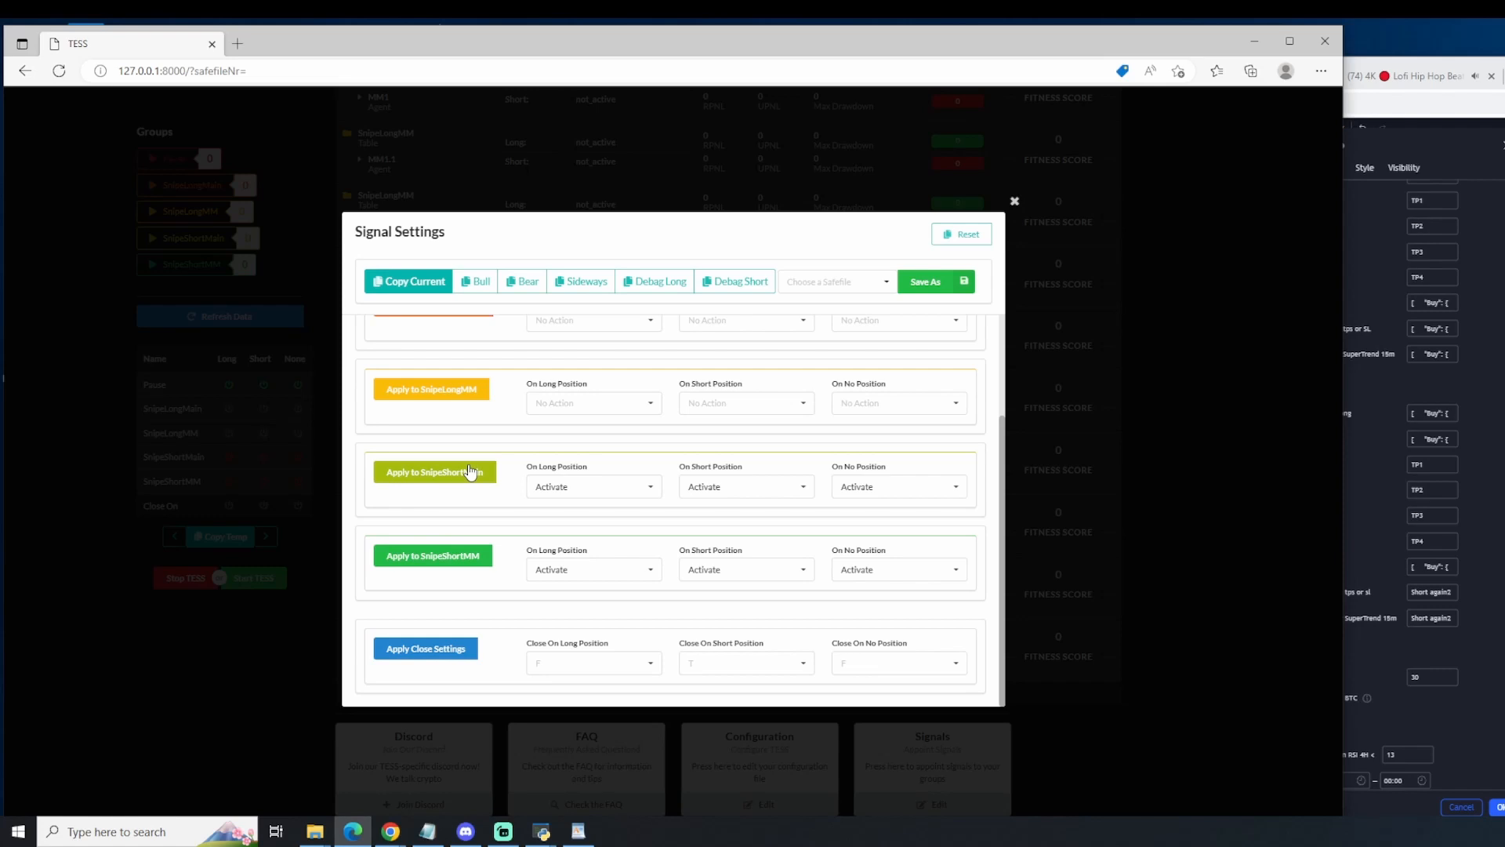
left_click(588, 667)
left_click(570, 629)
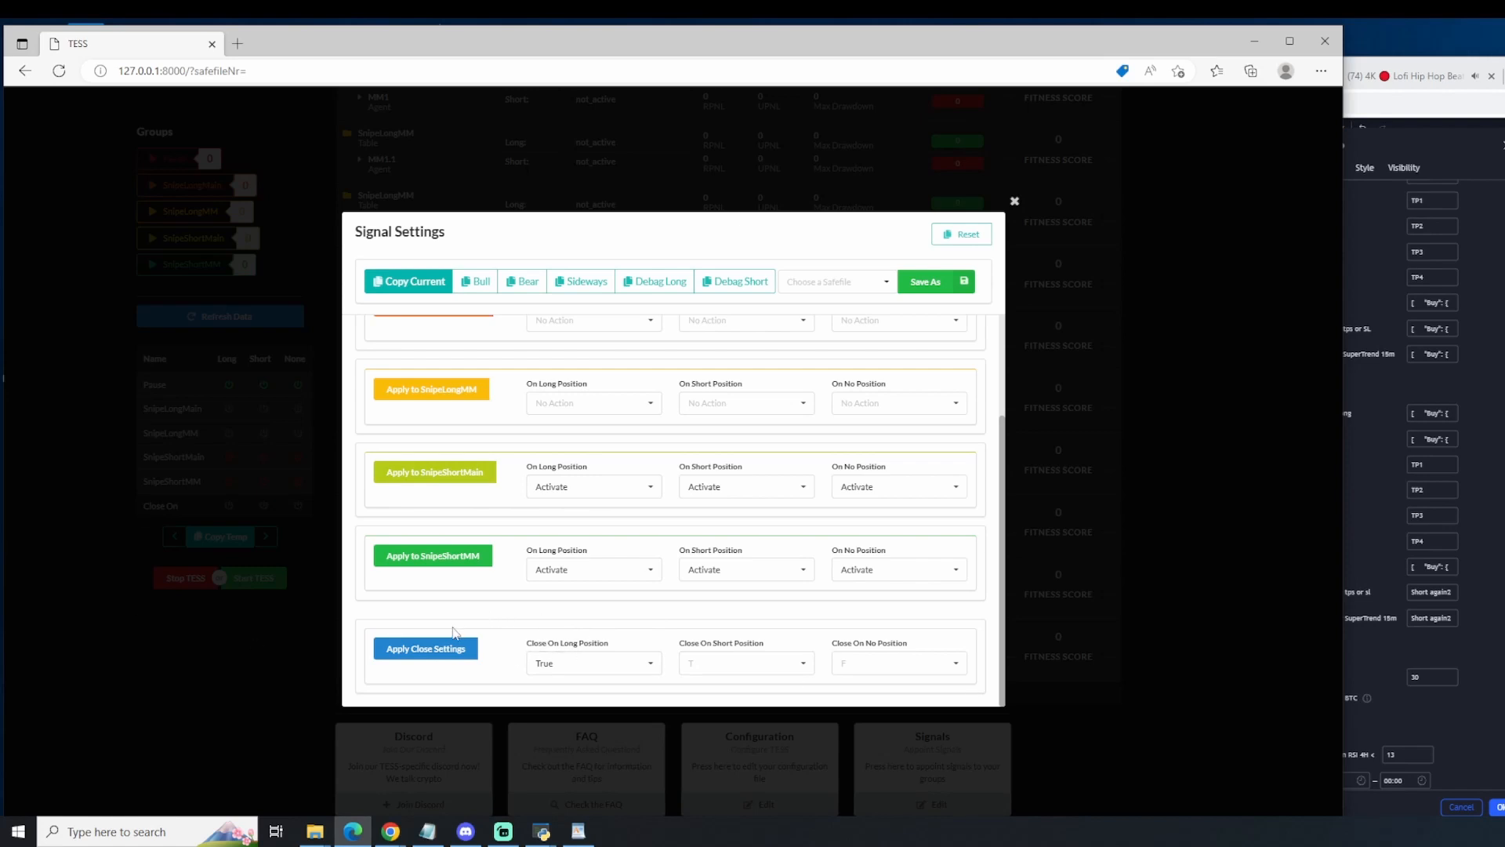
double_click(755, 667)
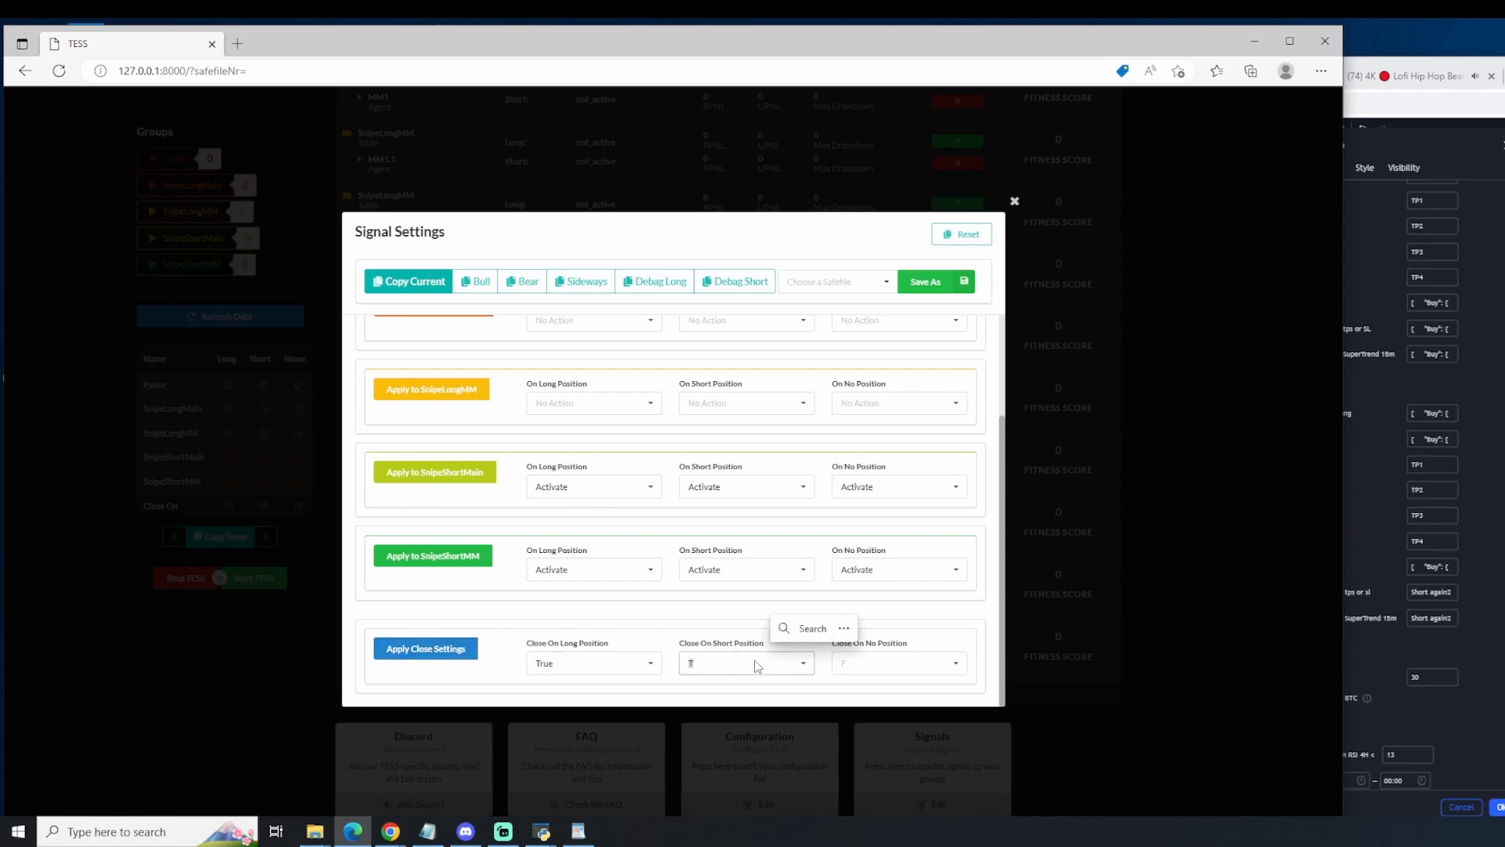
left_click(755, 667)
left_click(755, 667)
left_click(754, 666)
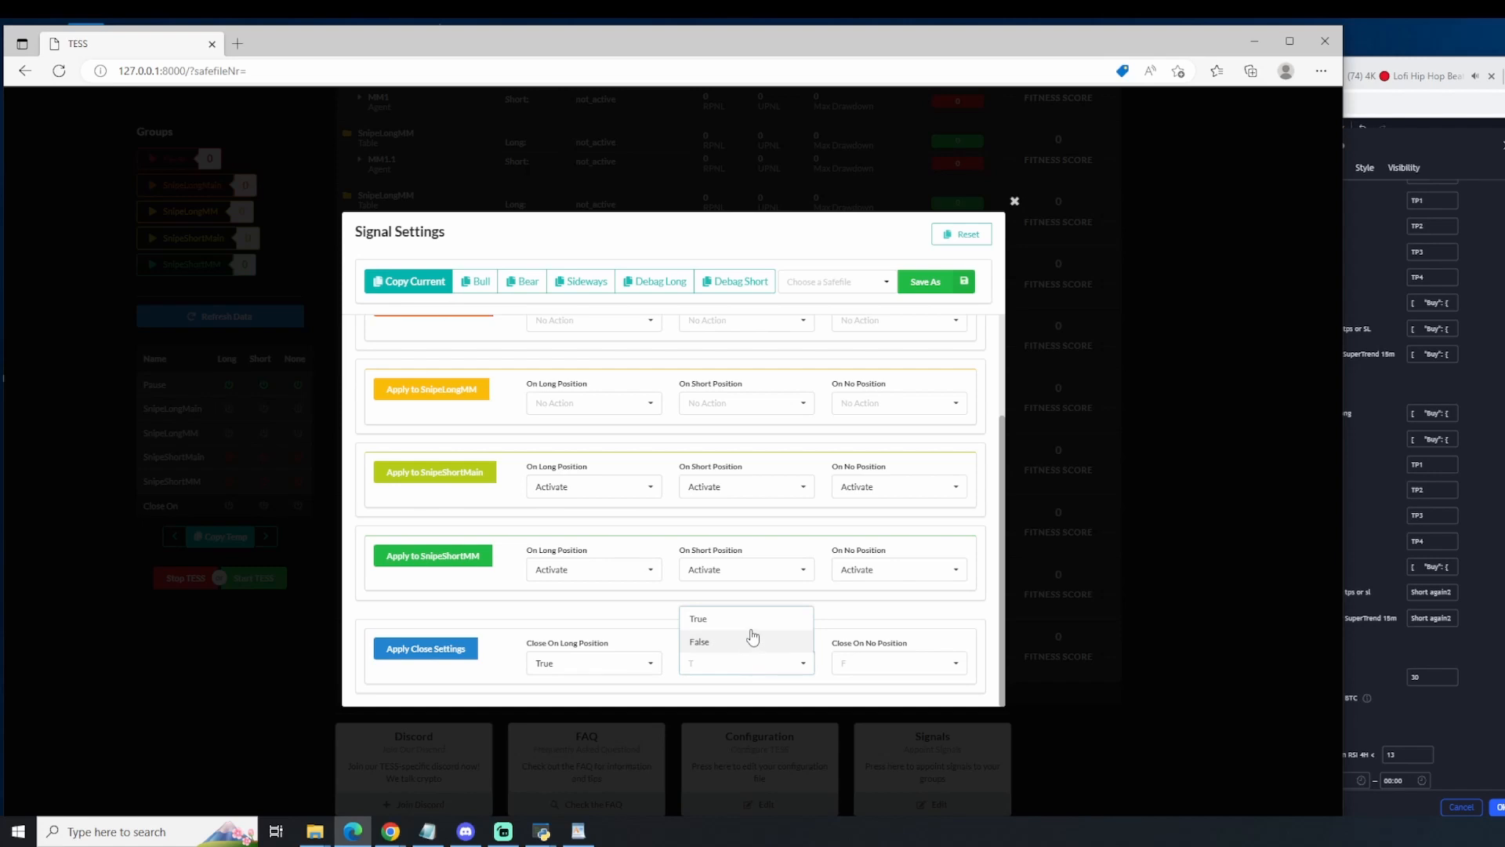
left_click(752, 635)
left_click(868, 666)
left_click(862, 638)
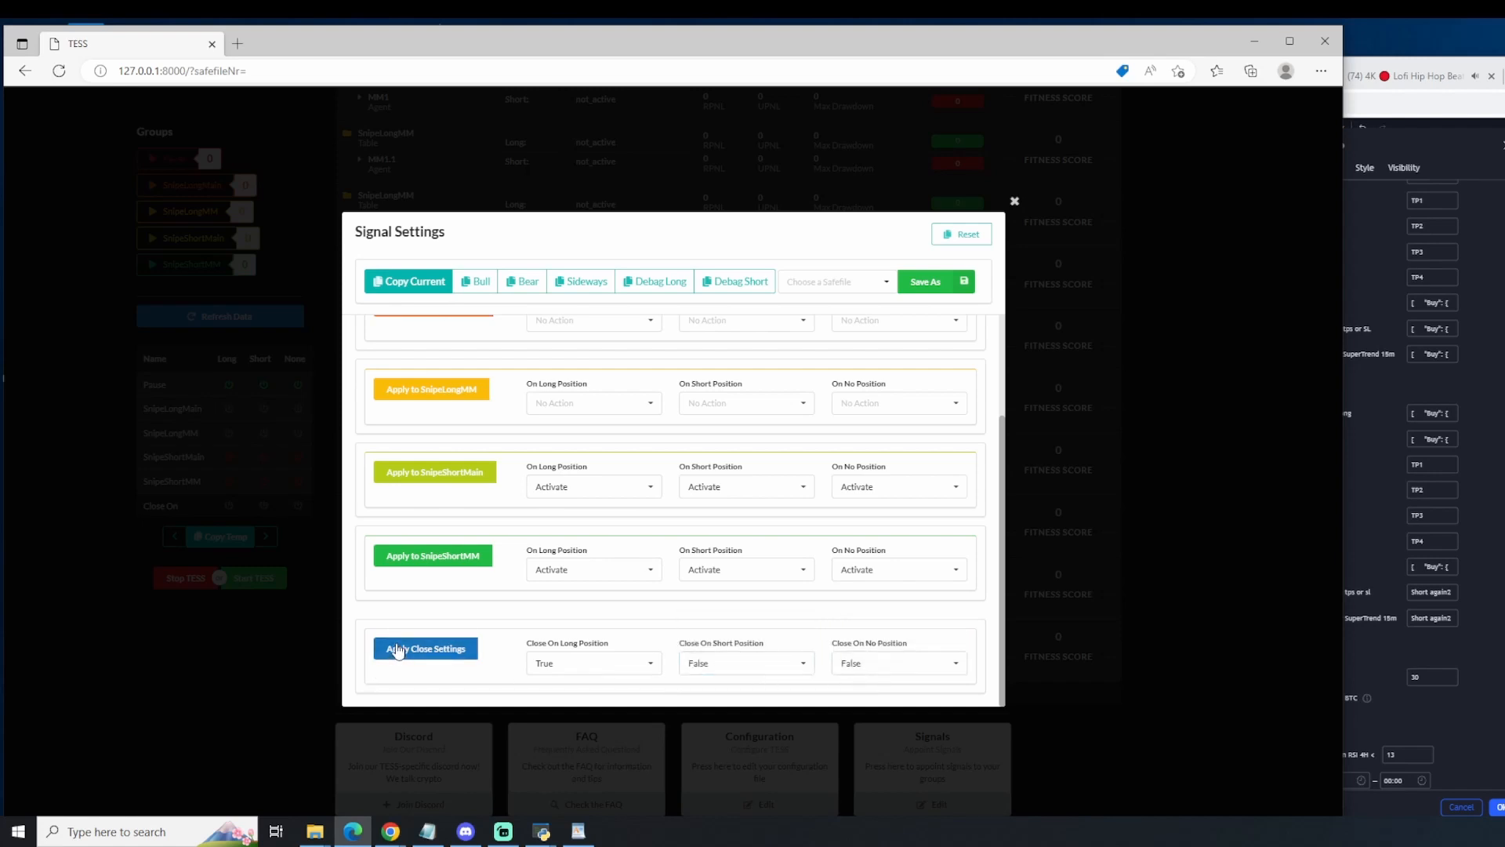
scroll(457, 533, "up", 1)
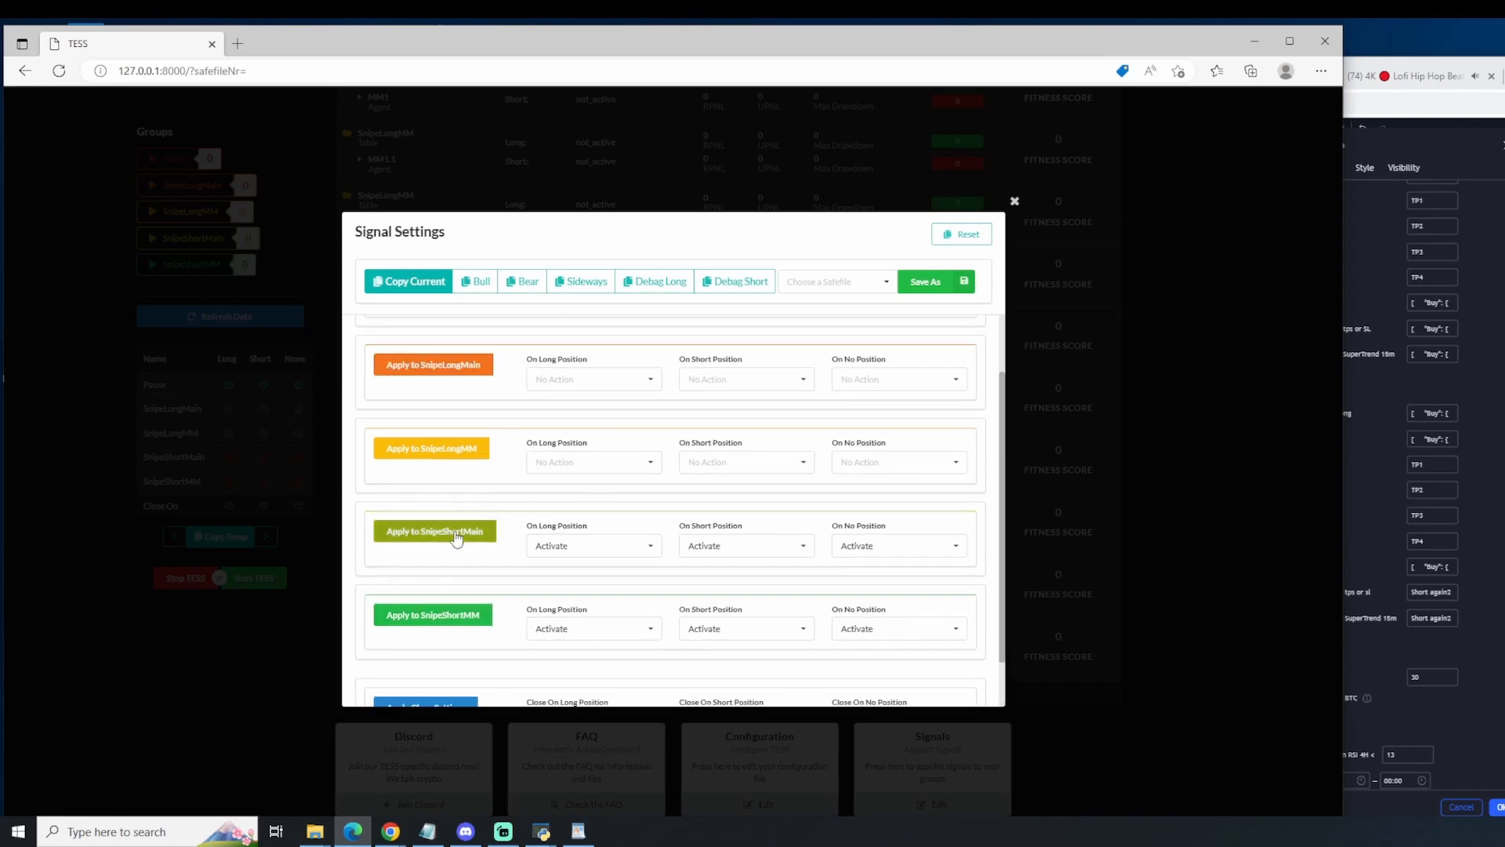
scroll(460, 552, "down", 1)
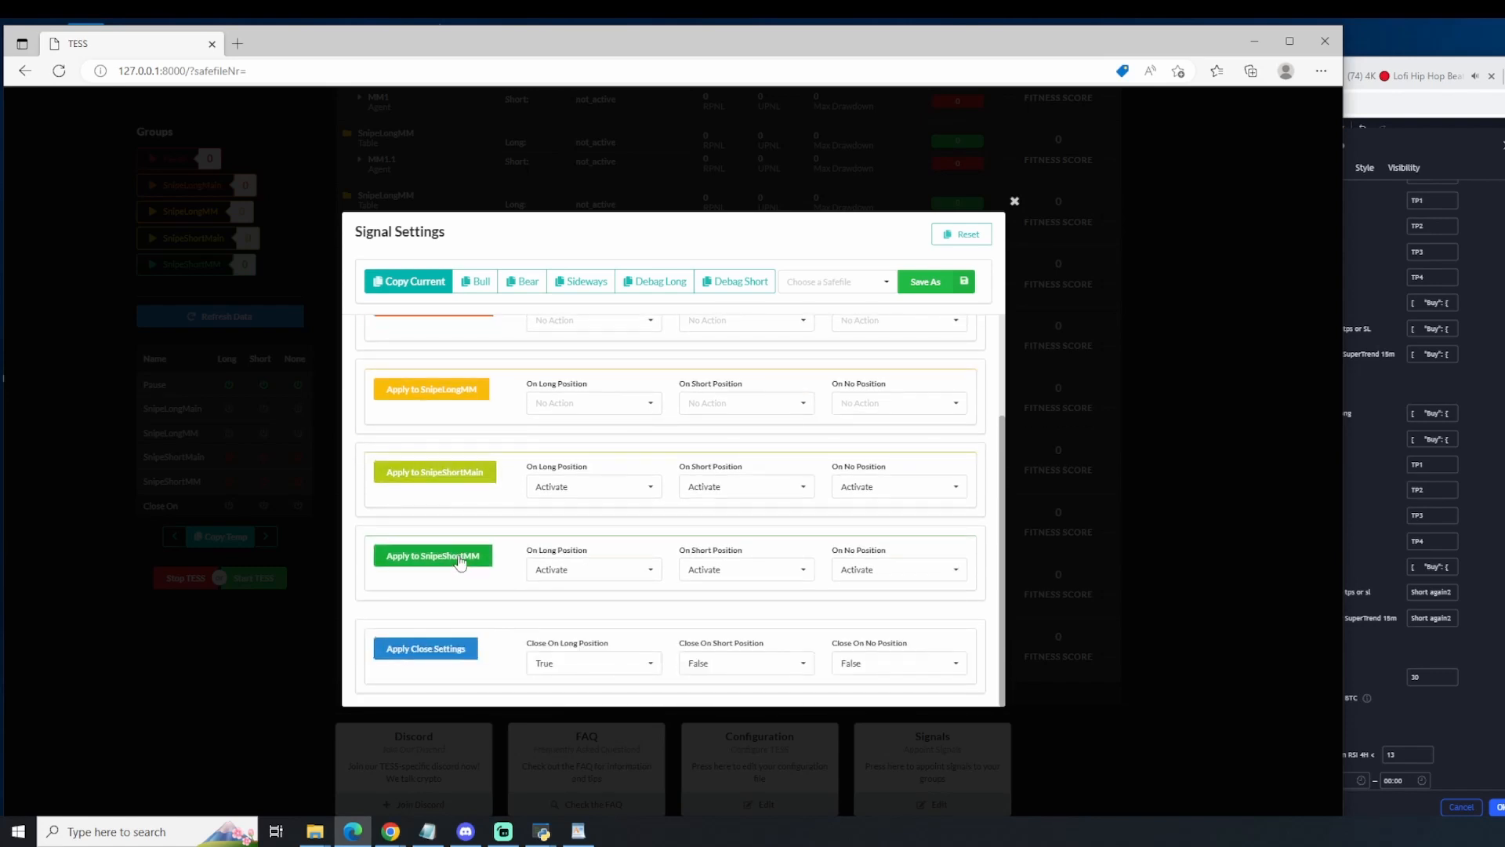
Step: Set the Pause group to Deactivate on long, short and no position, and apply it
scroll(460, 563, "up", 2)
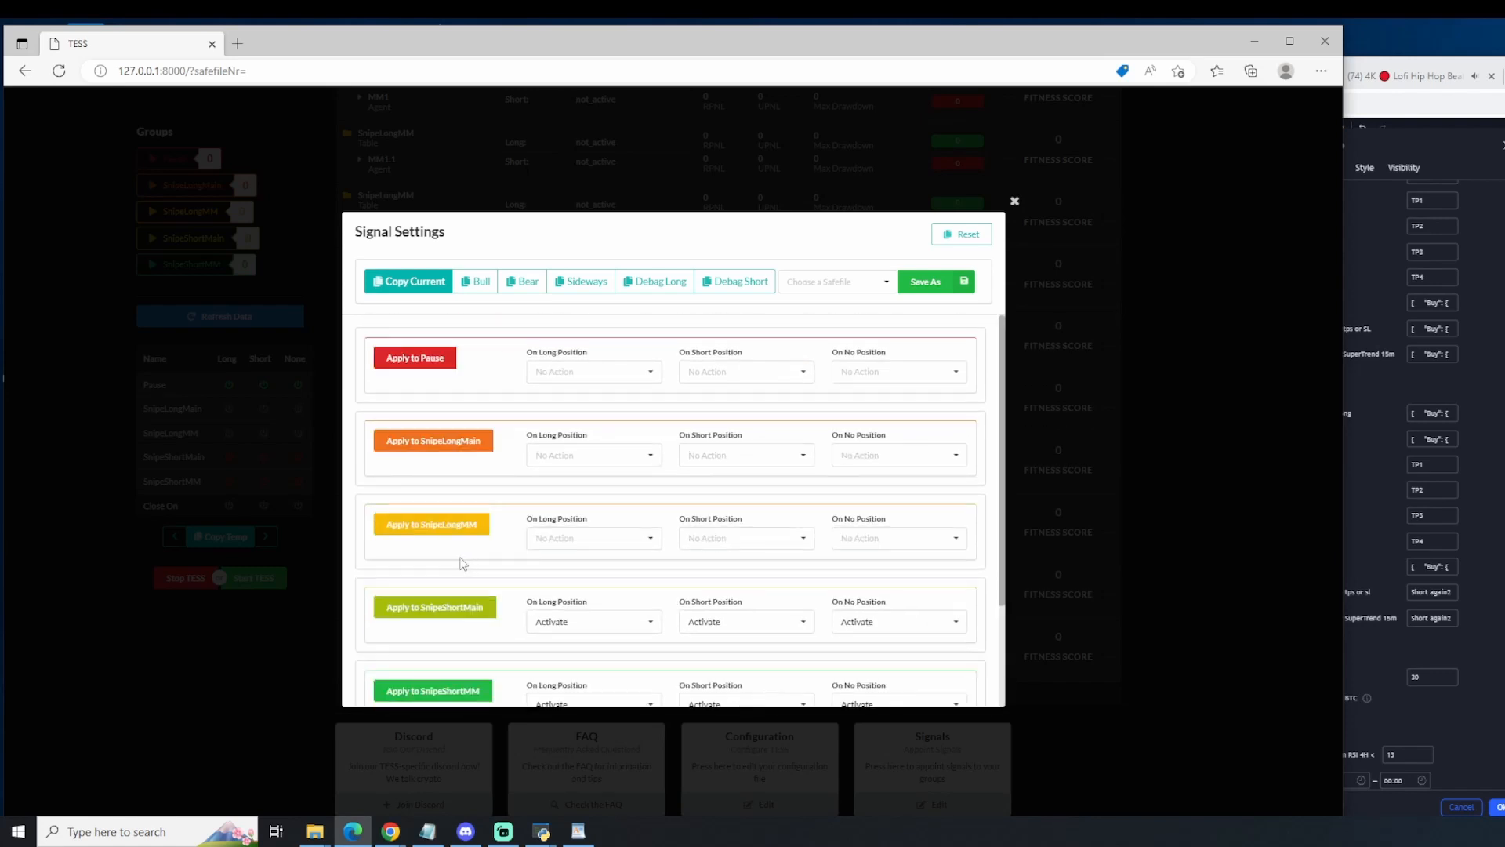
left_click(605, 378)
left_click(580, 417)
left_click(746, 373)
left_click(743, 422)
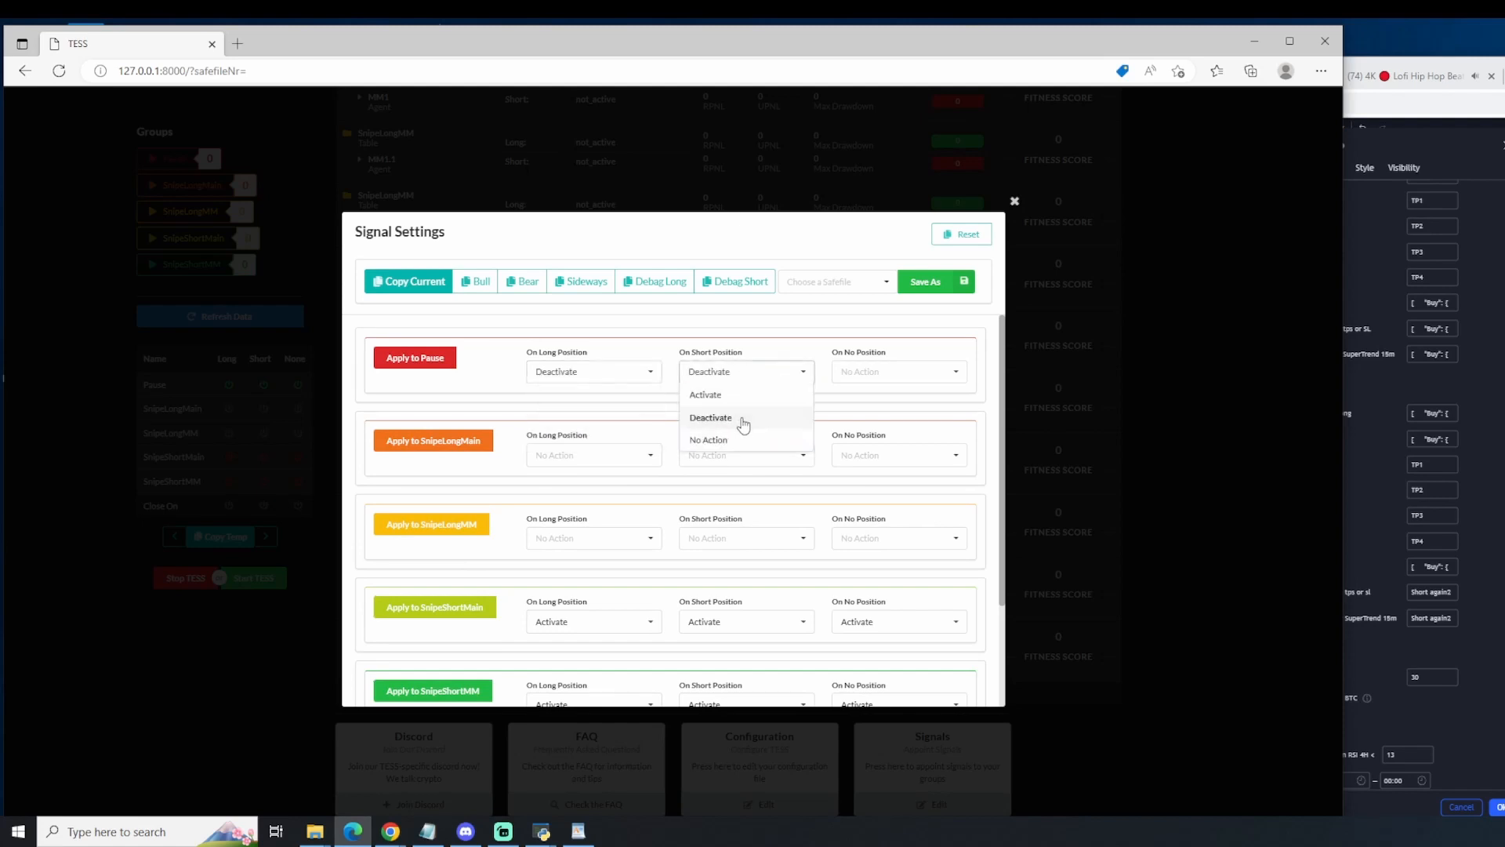
left_click(854, 378)
left_click(866, 421)
right_click(1449, 549)
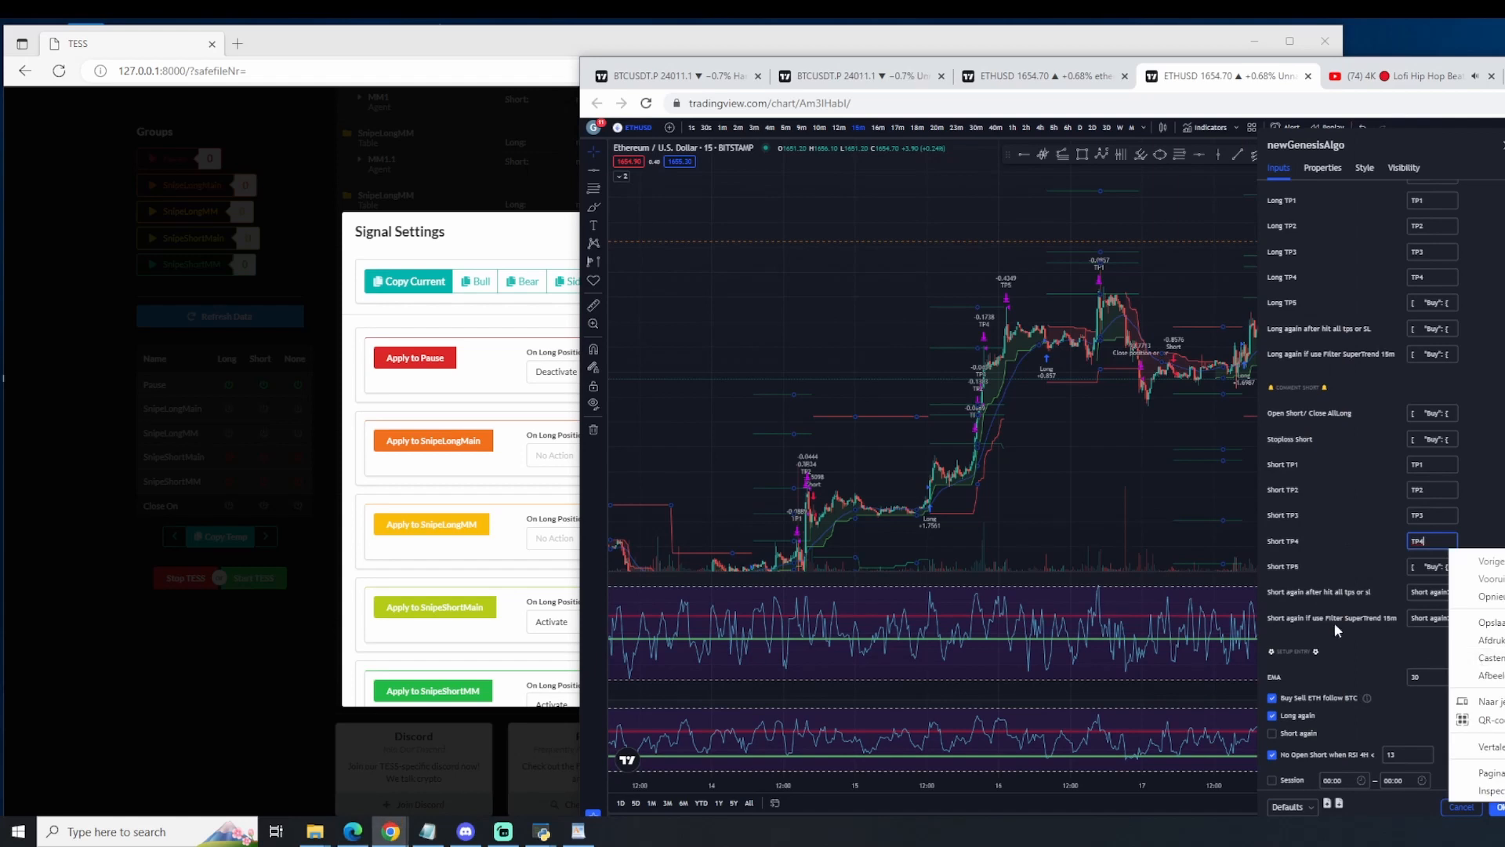
left_click(1336, 594)
left_click(394, 366)
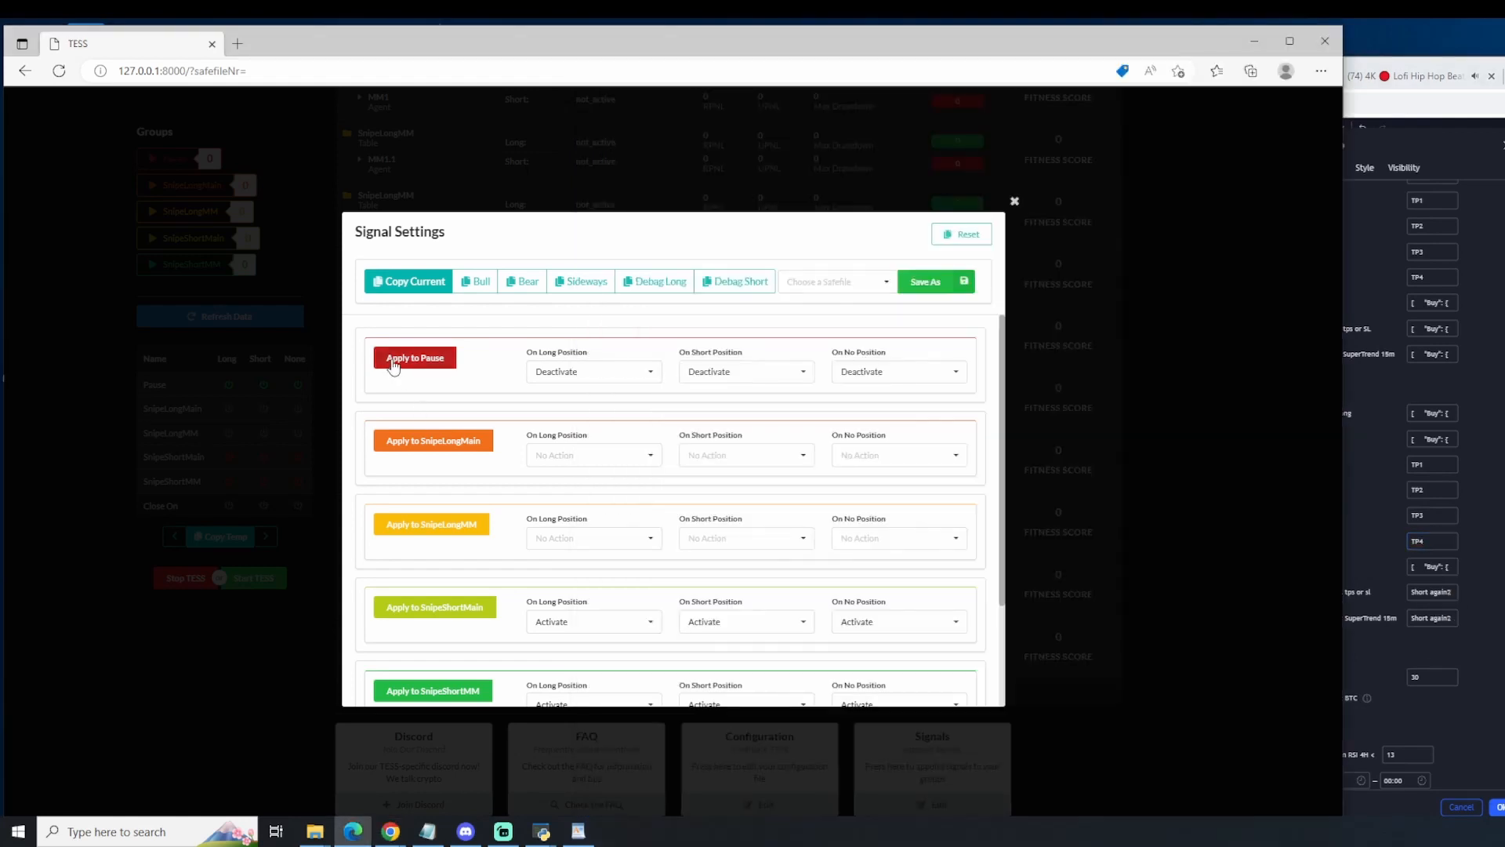
Step: Copy the current signal message and paste it into both newGenesisAlgo Short again comments, for all TPs or SL and for Filter SuperTrend 15m
left_click(412, 282)
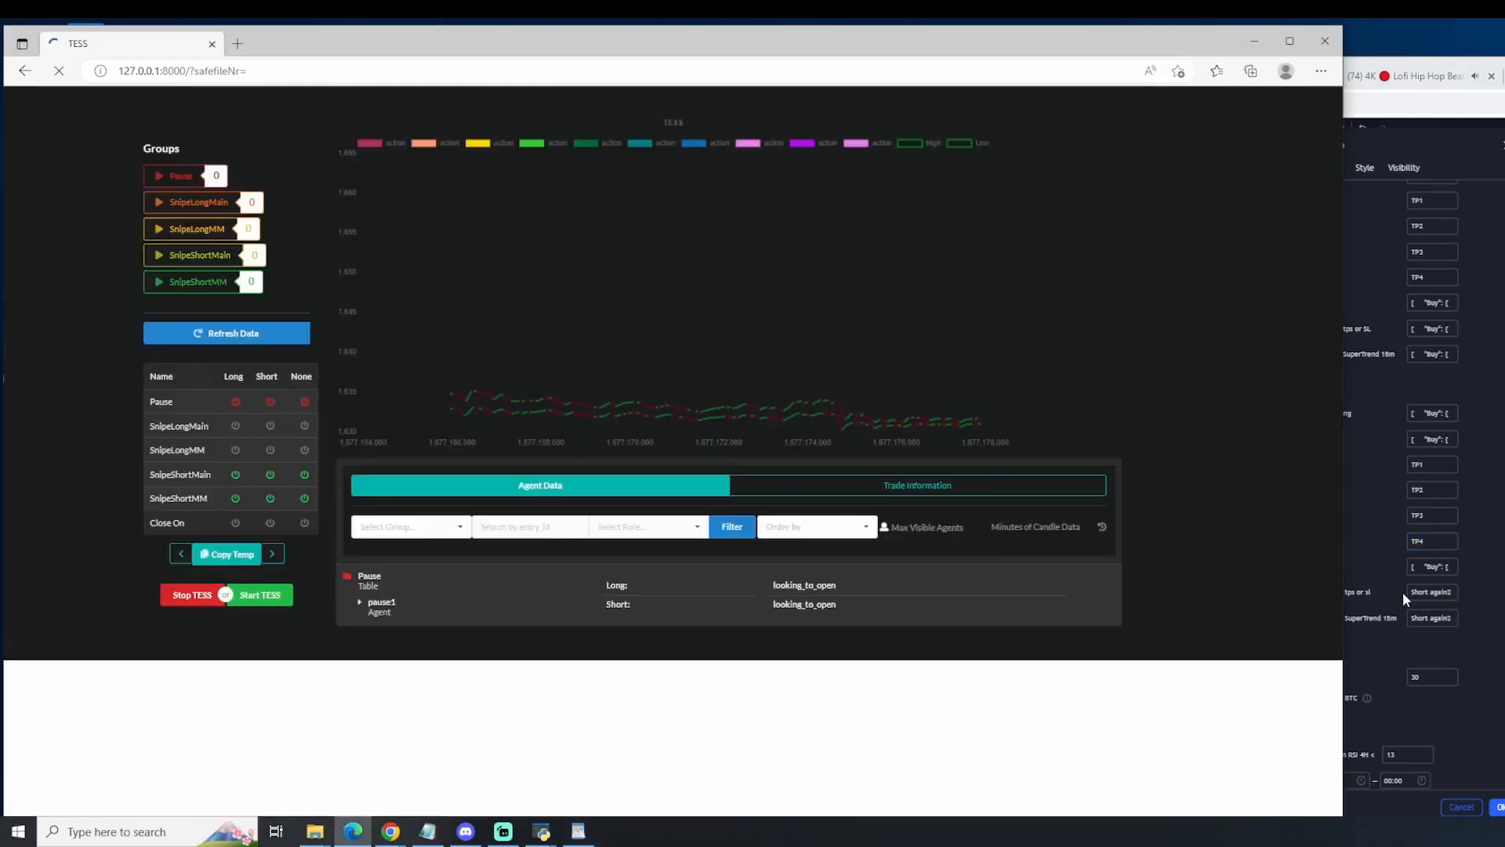
triple_click(1432, 592)
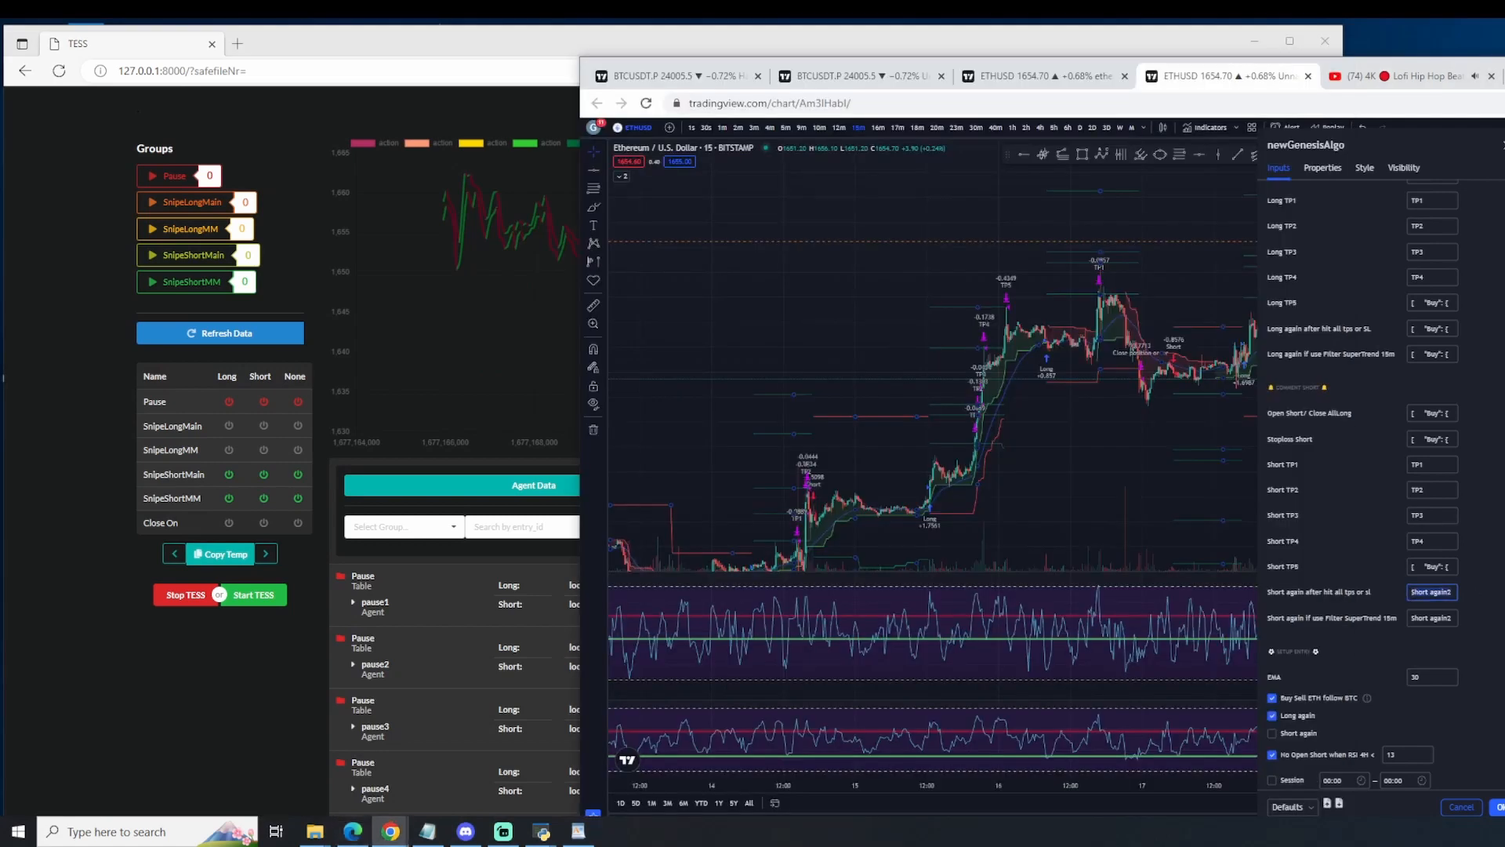
key("ctrl+v")
key("Tab")
key("ctrl+v")
left_click_drag(1442, 617, 1263, 614)
left_click(1498, 606)
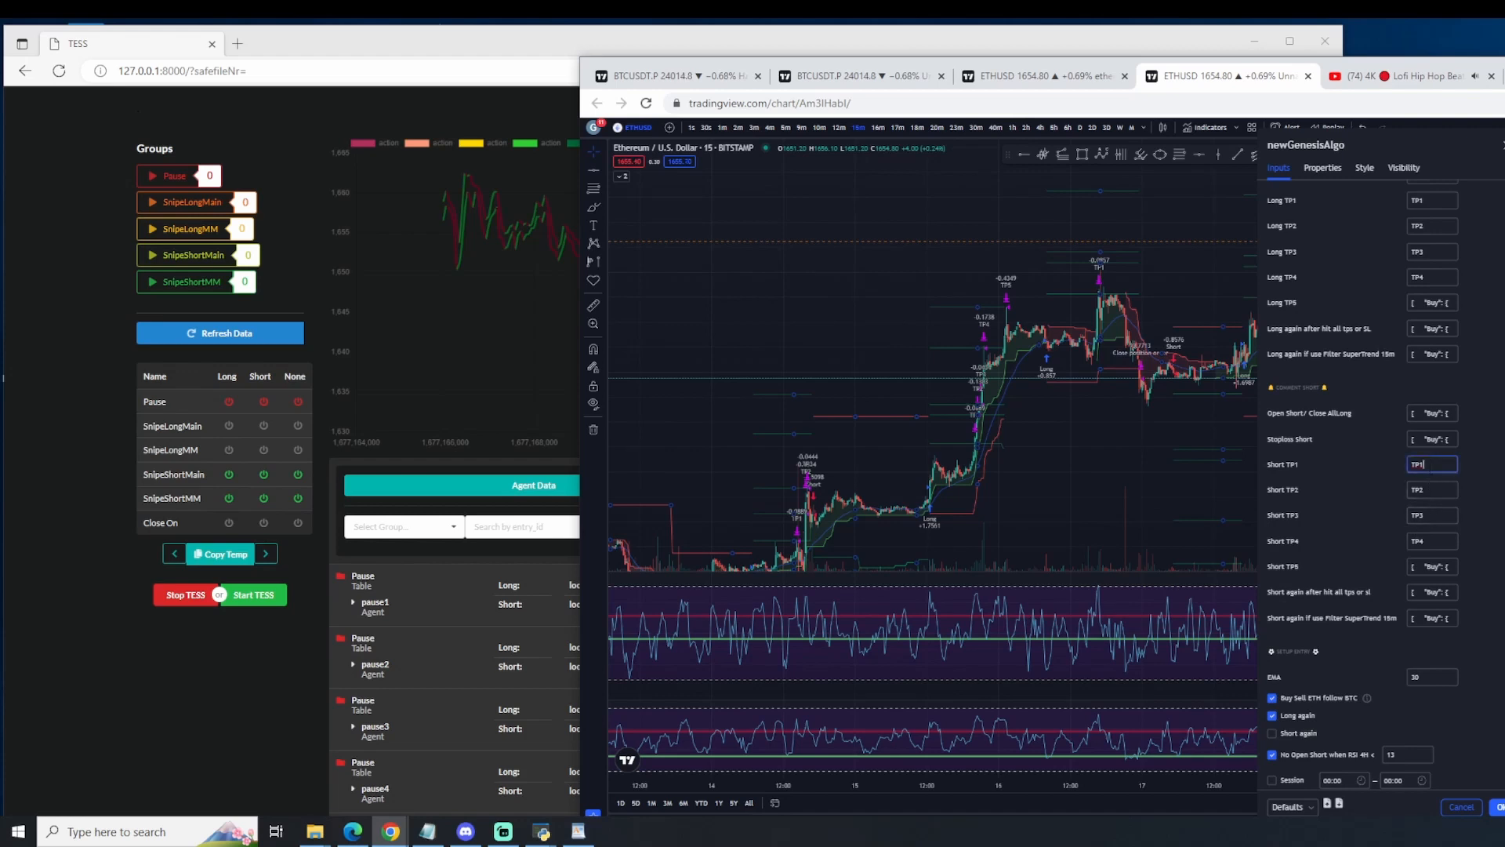
left_click(1428, 491)
left_click(1431, 542)
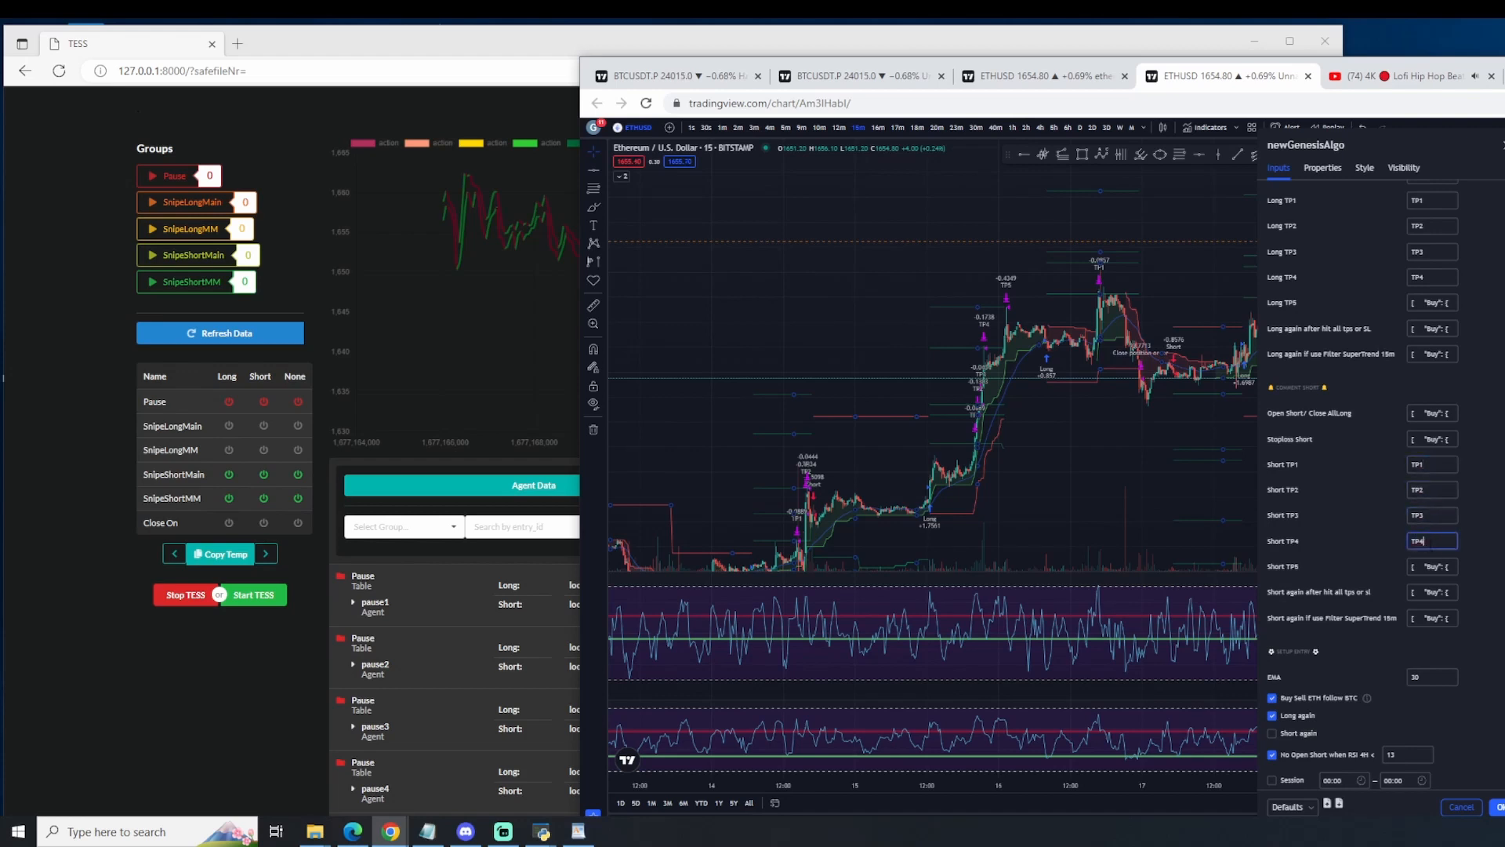
left_click(1435, 492)
left_click(1467, 519)
scroll(1467, 606, "down", 2)
scroll(1458, 392, "up", 2)
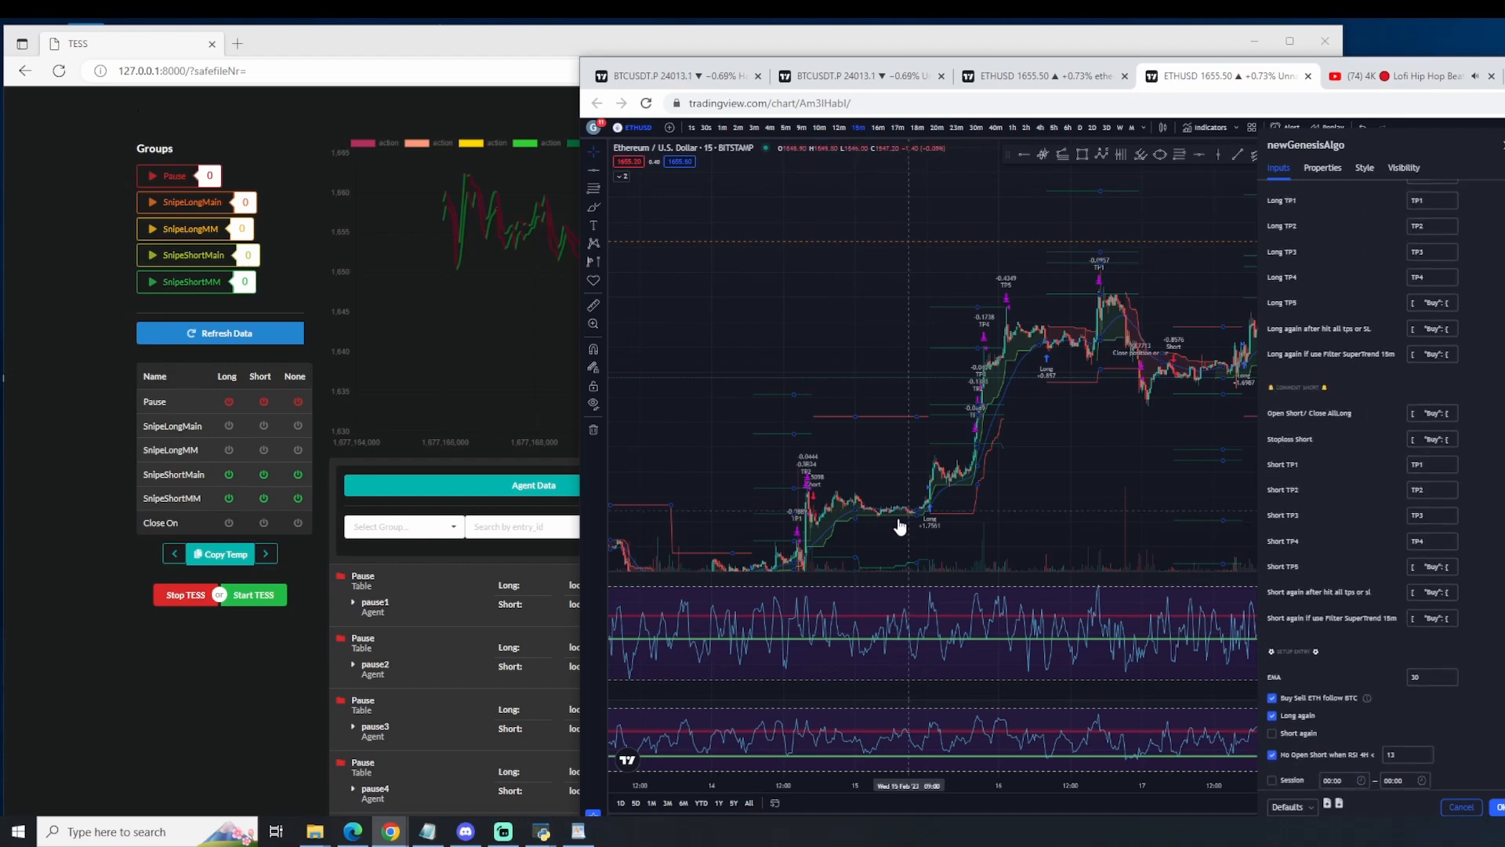
Step: Switch to the TESS Desktop Application and start its webhook to generate the webhook URL
mouse_move(541, 829)
left_click(571, 807)
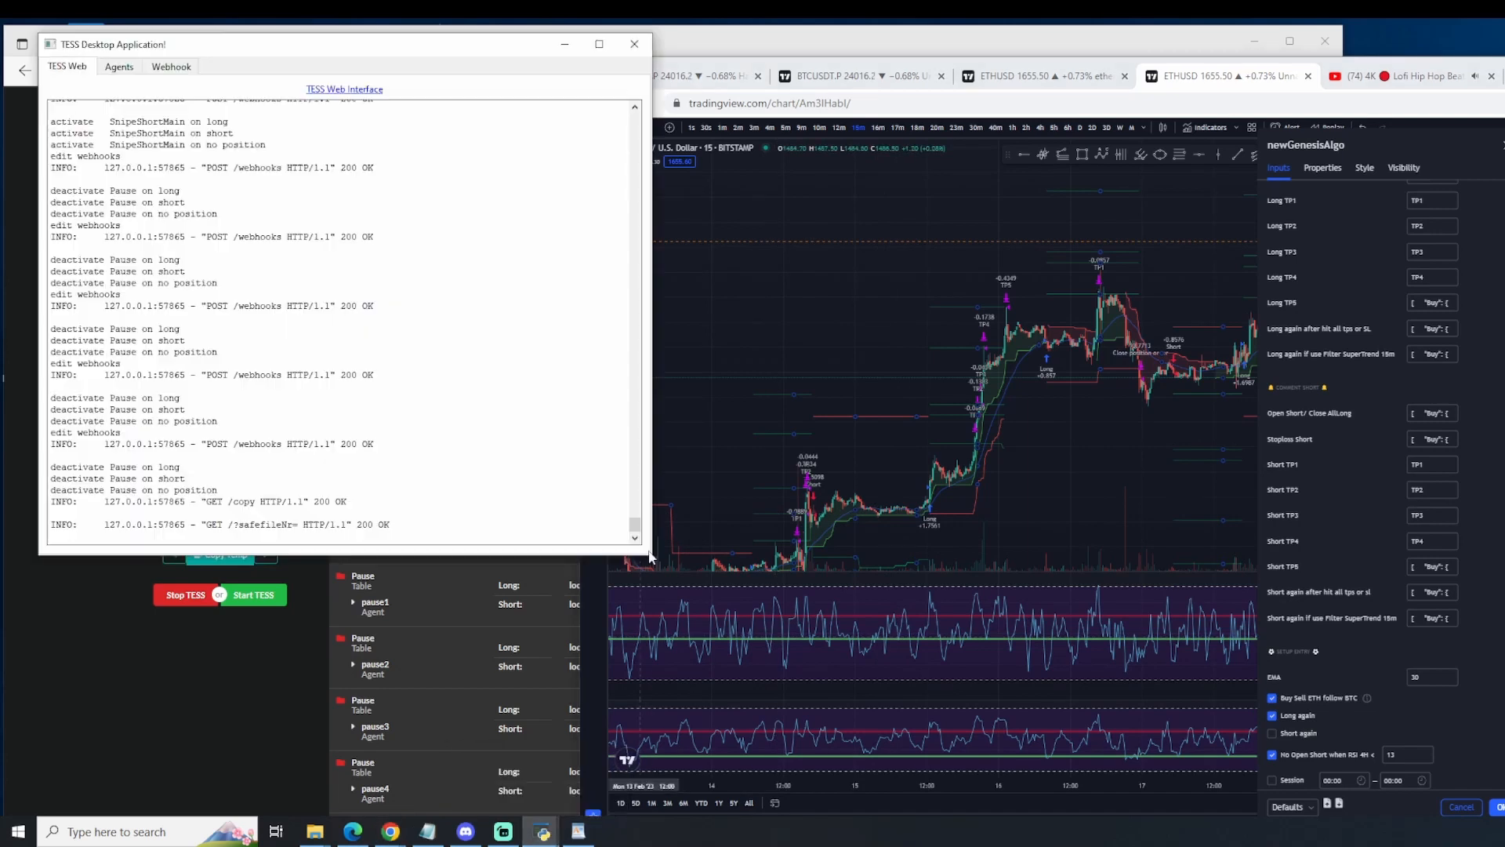
left_click(116, 69)
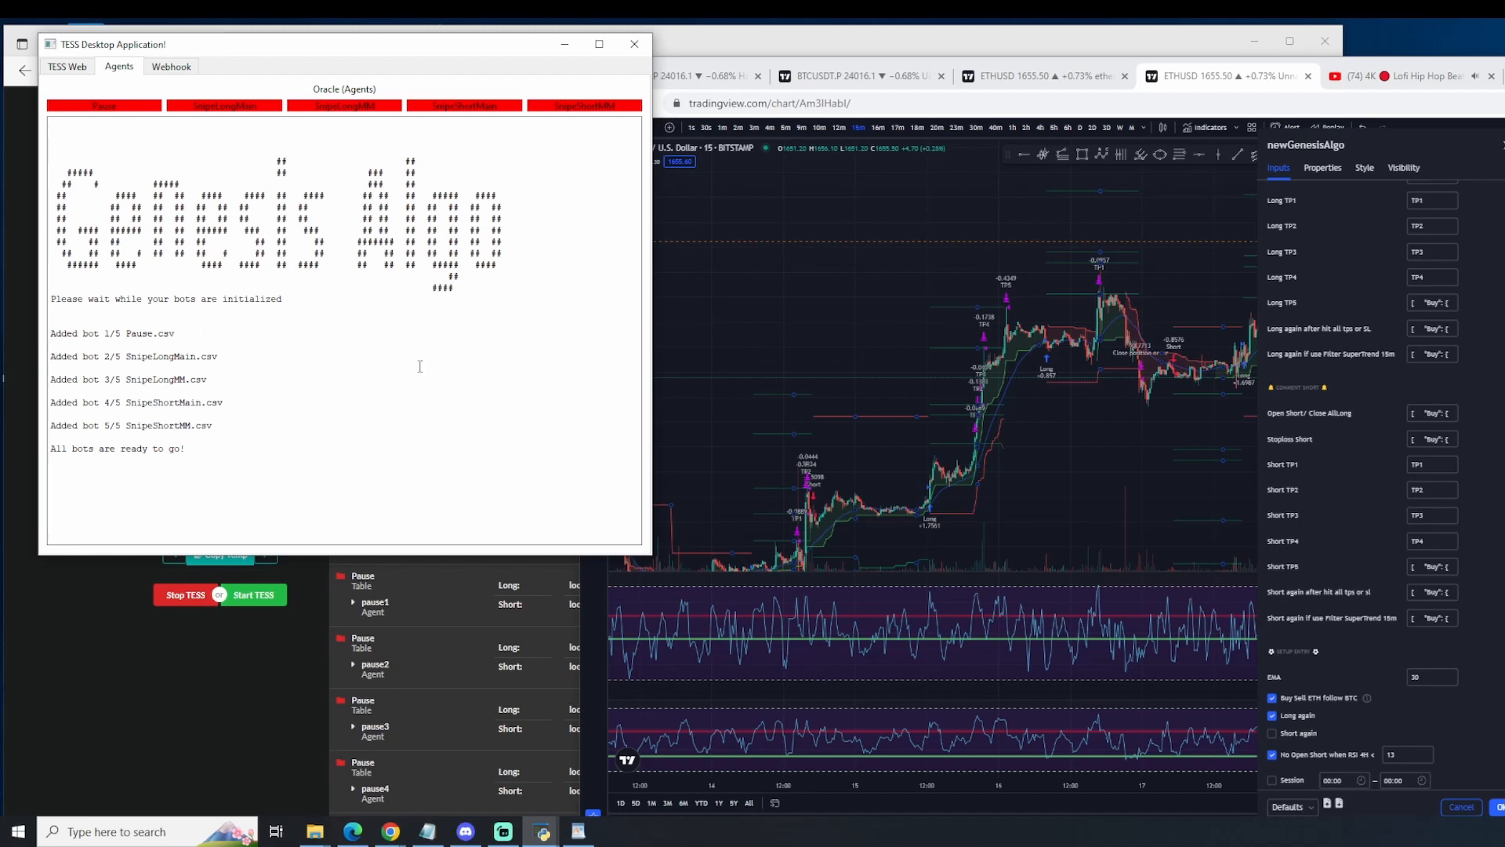
left_click(171, 67)
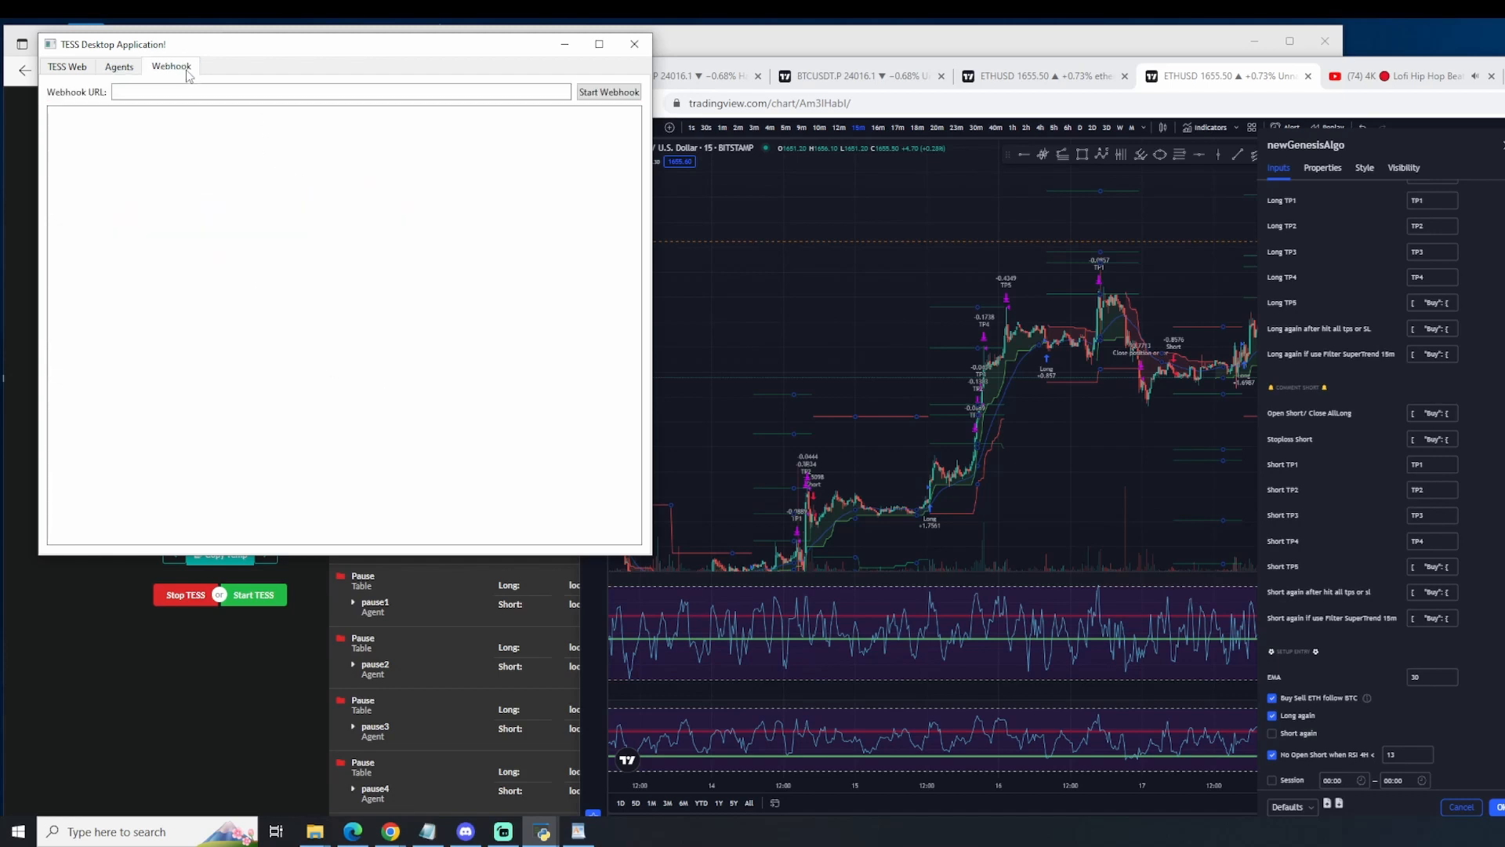
left_click(611, 93)
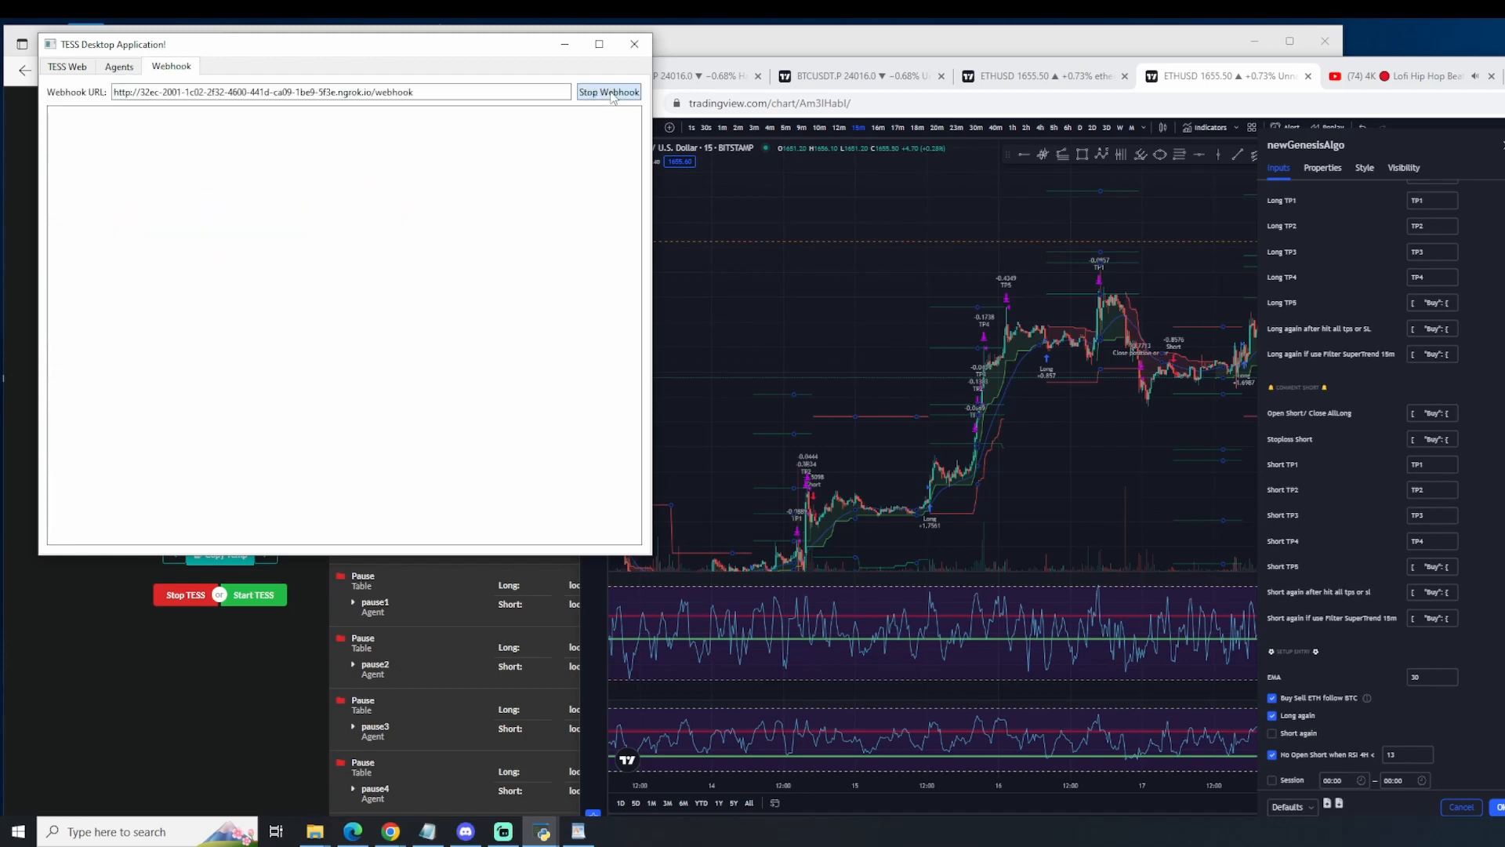
Step: Reposition the TradingView window so the newGenesisAlgo settings dialog fits fully on screen
scroll(1337, 775, "down", 3)
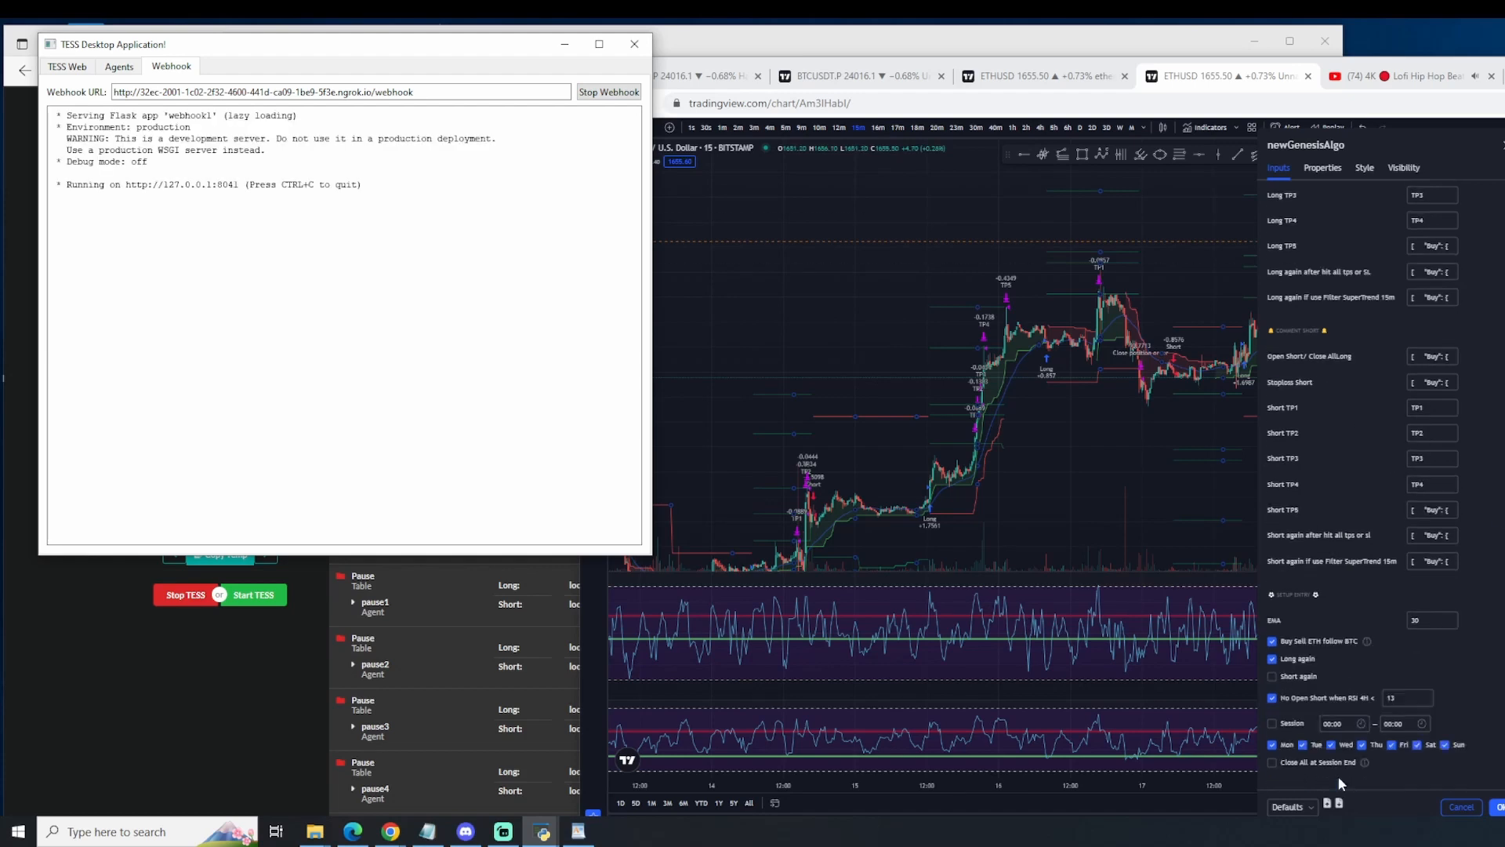
left_click(1317, 807)
scroll(1326, 778, "down", 2)
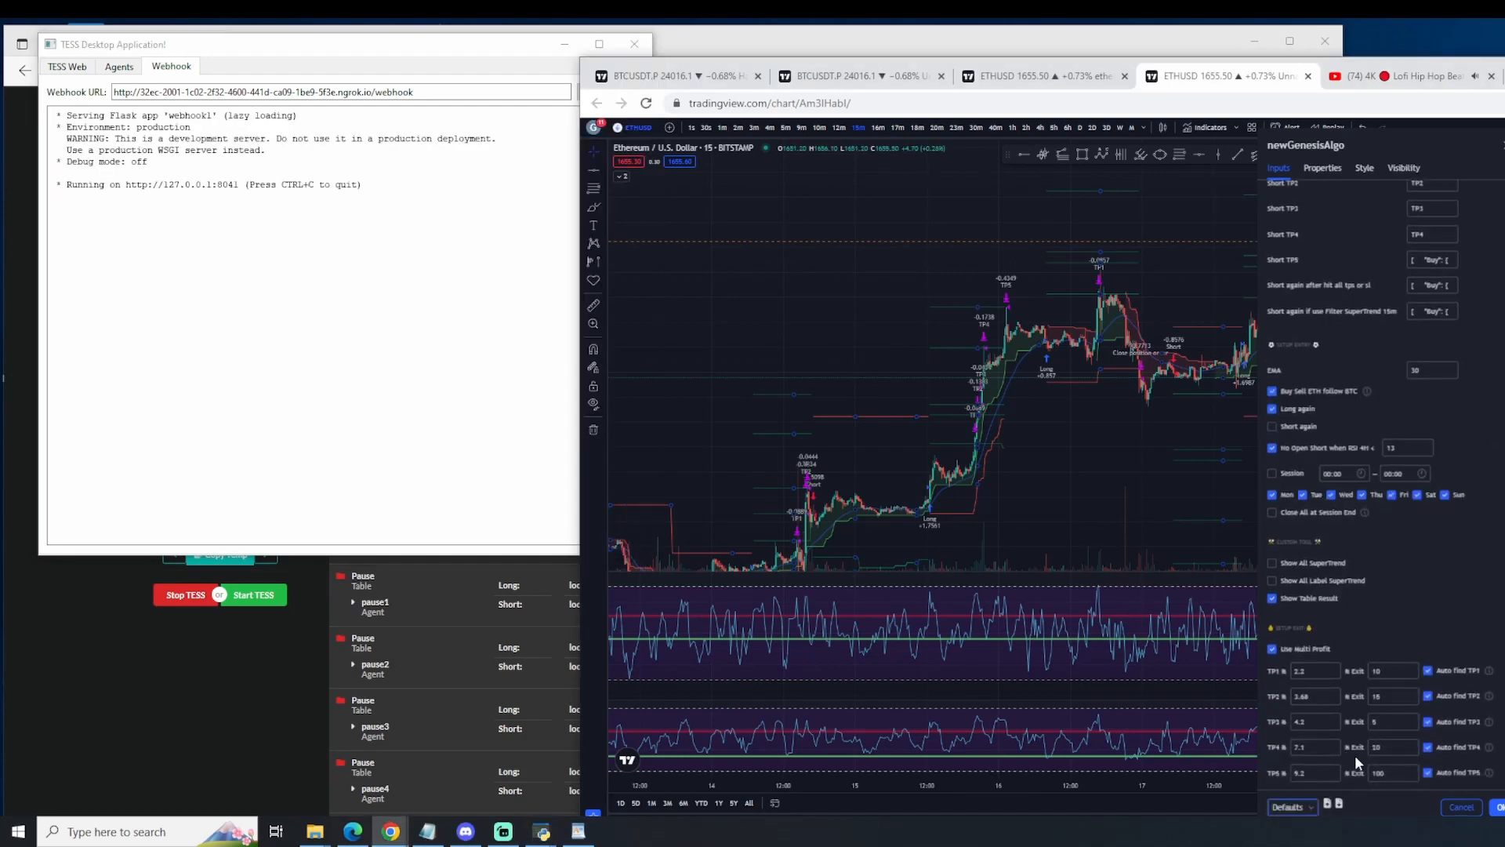
left_click_drag(1340, 64, 1309, 40)
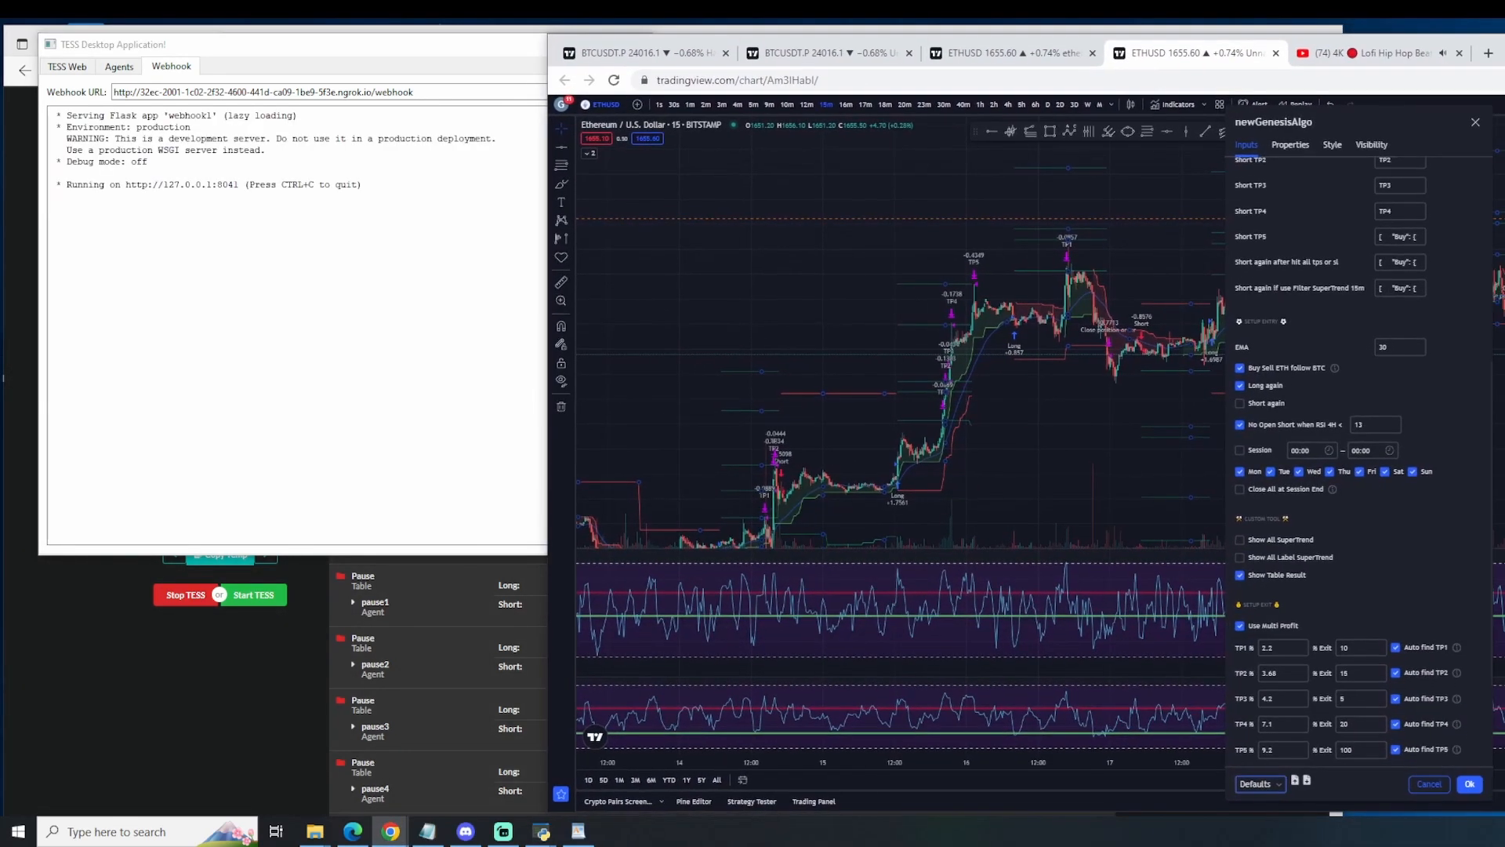
Step: Save the current newGenesisAlgo inputs as default and apply the settings
left_click(1277, 782)
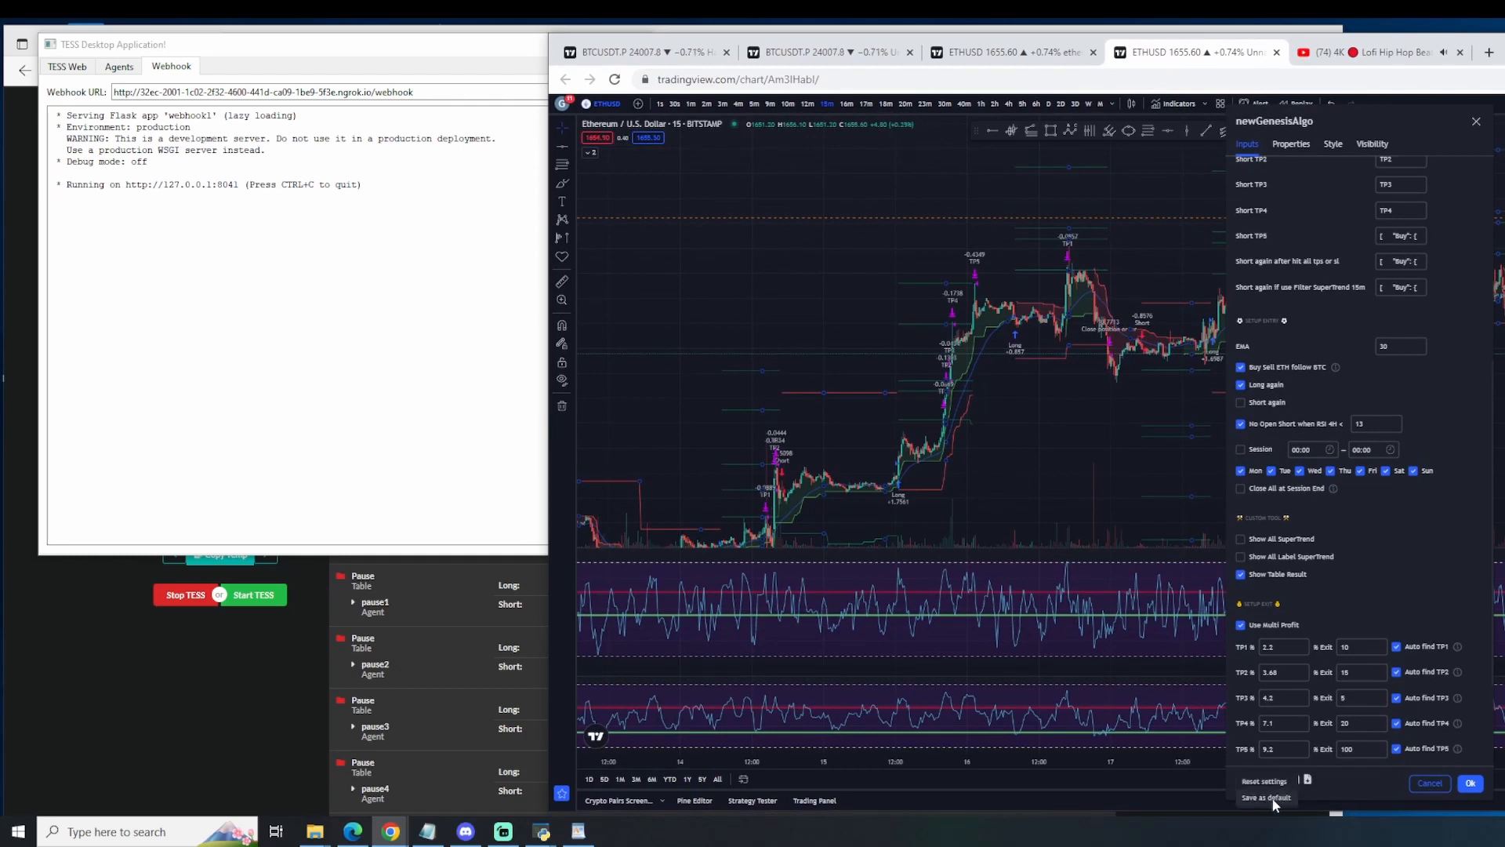
scroll(1267, 662, "down", 2)
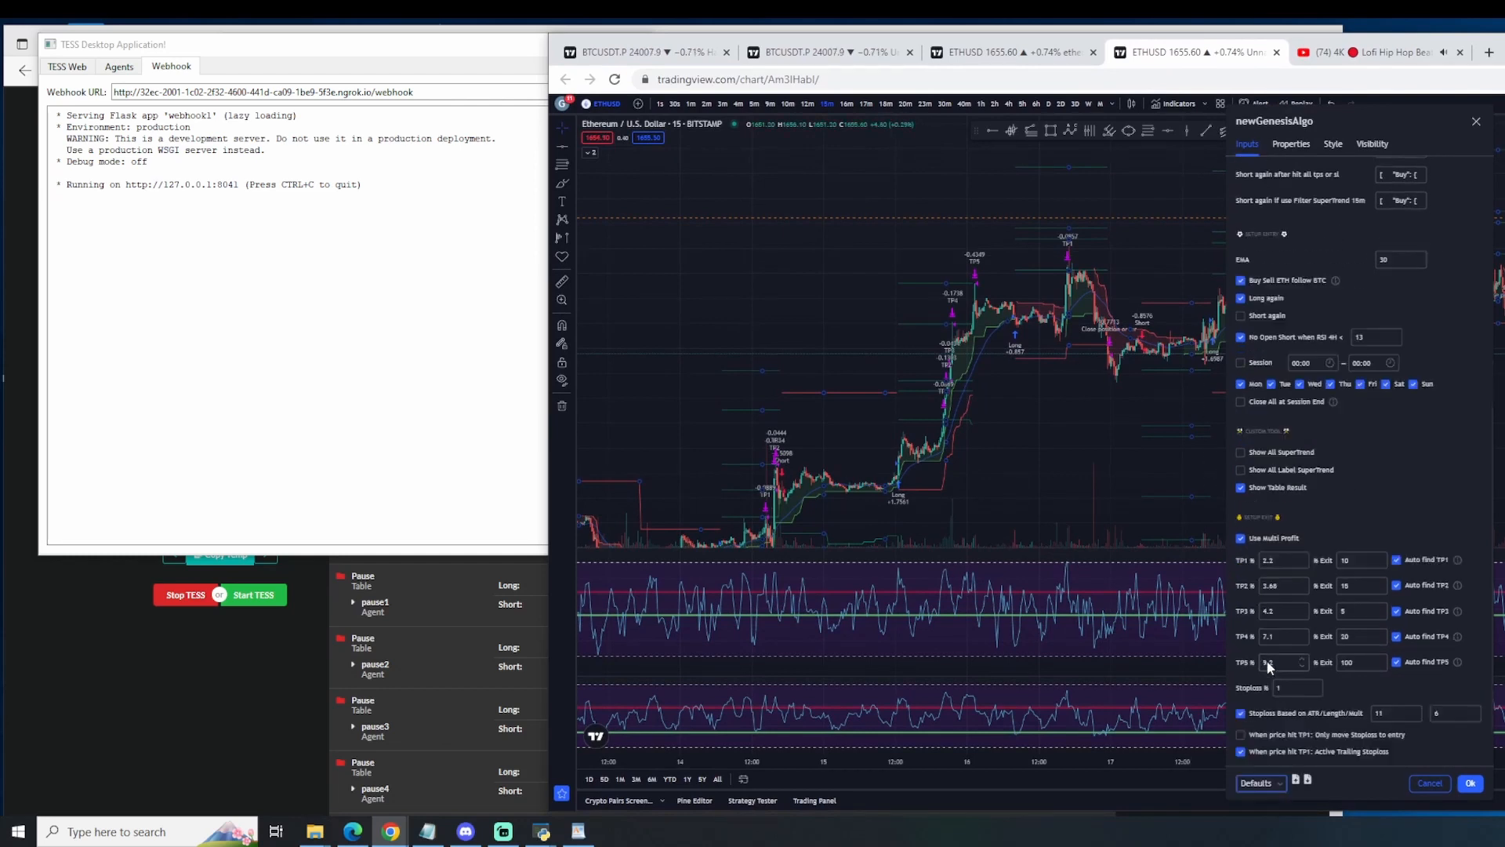
scroll(1338, 684, "up", 7)
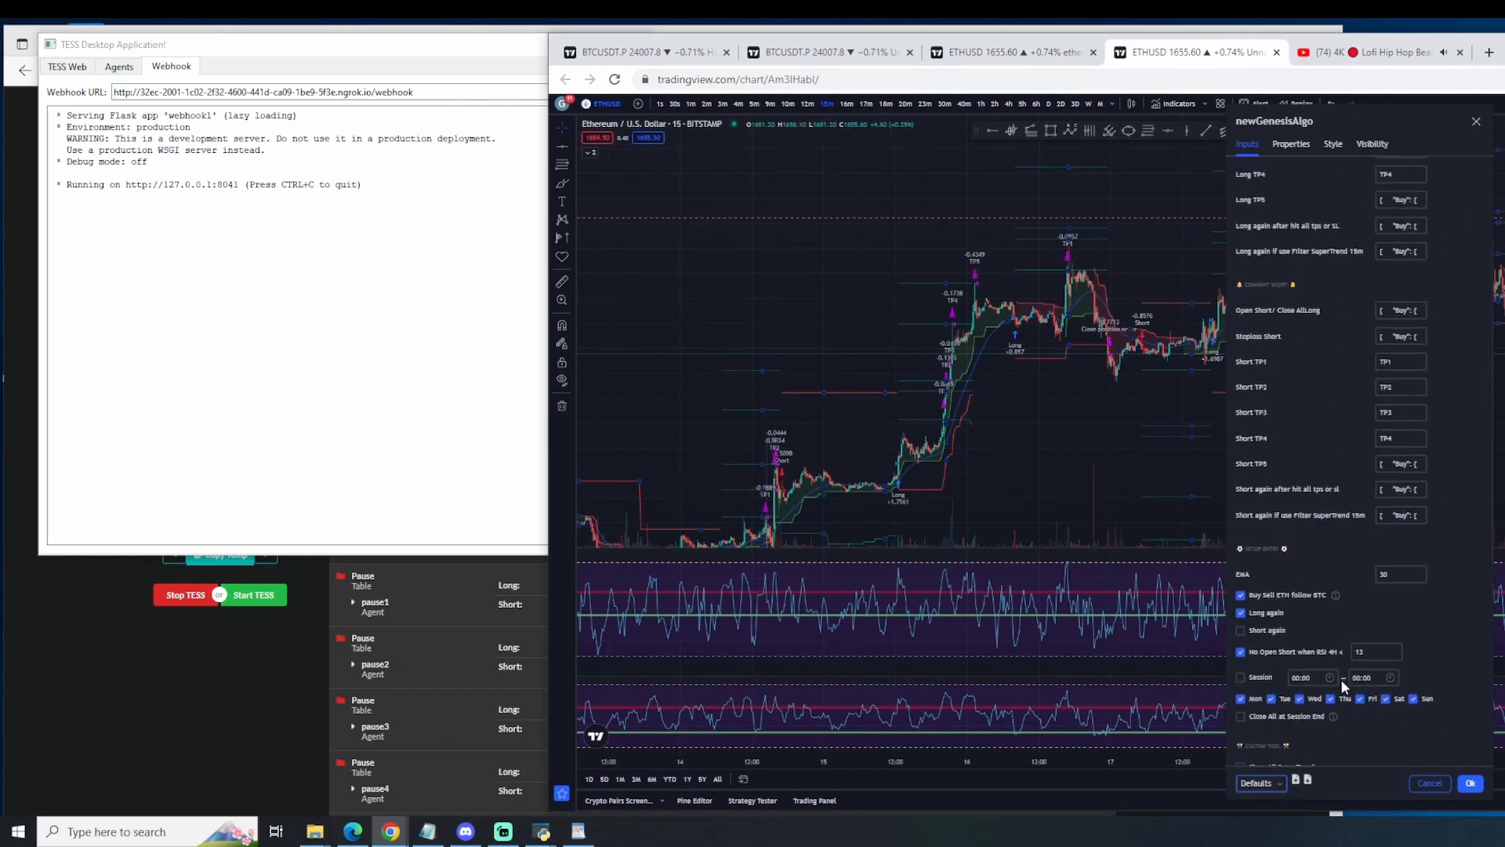
left_click(1469, 783)
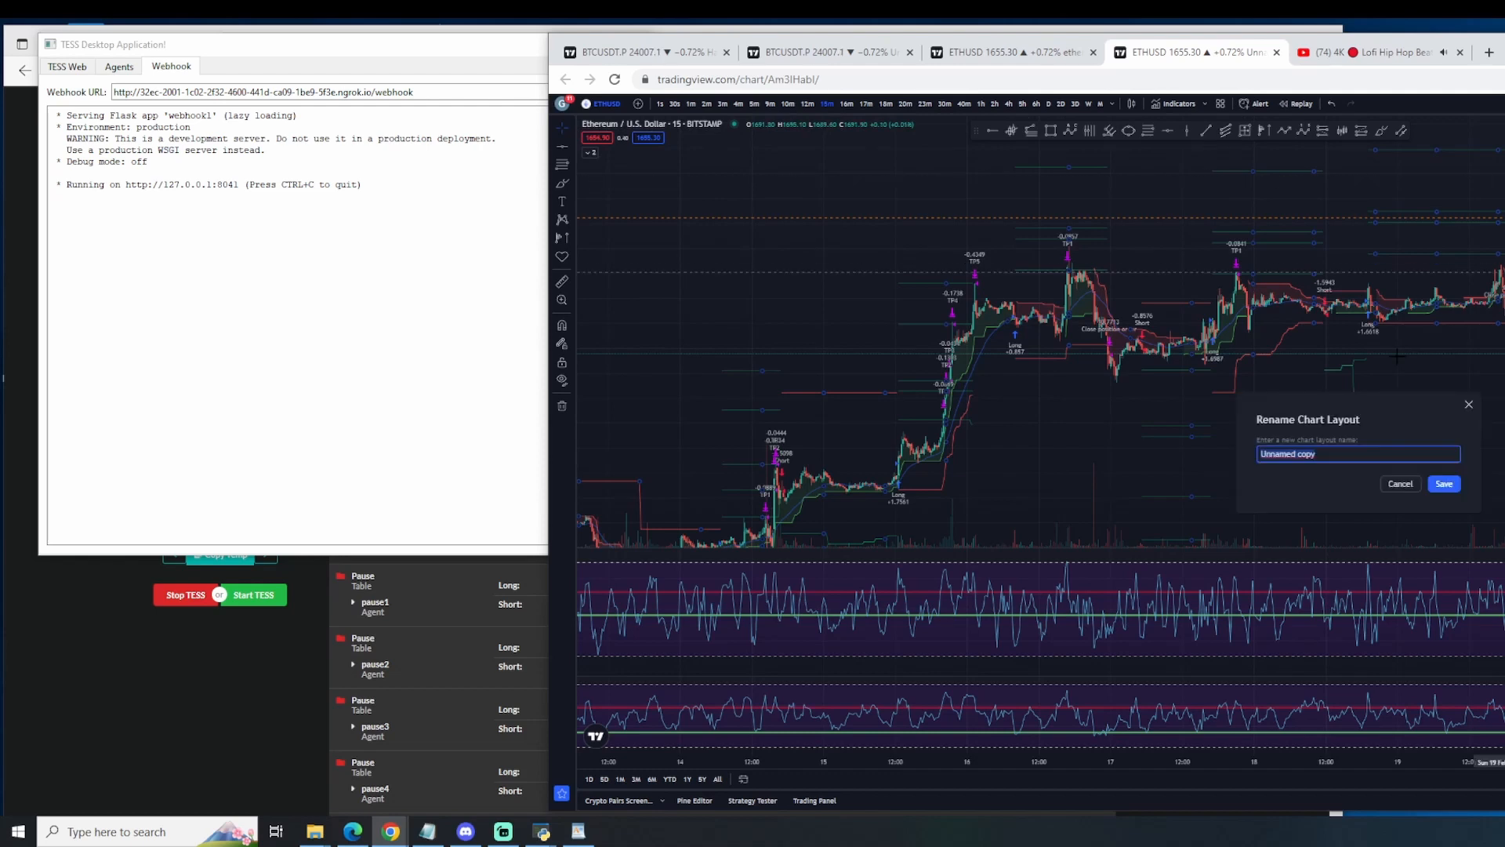
Step: Rename the chart layout as ethereumAlgo2 and save it
type("ethereumAlgo2")
key("Return")
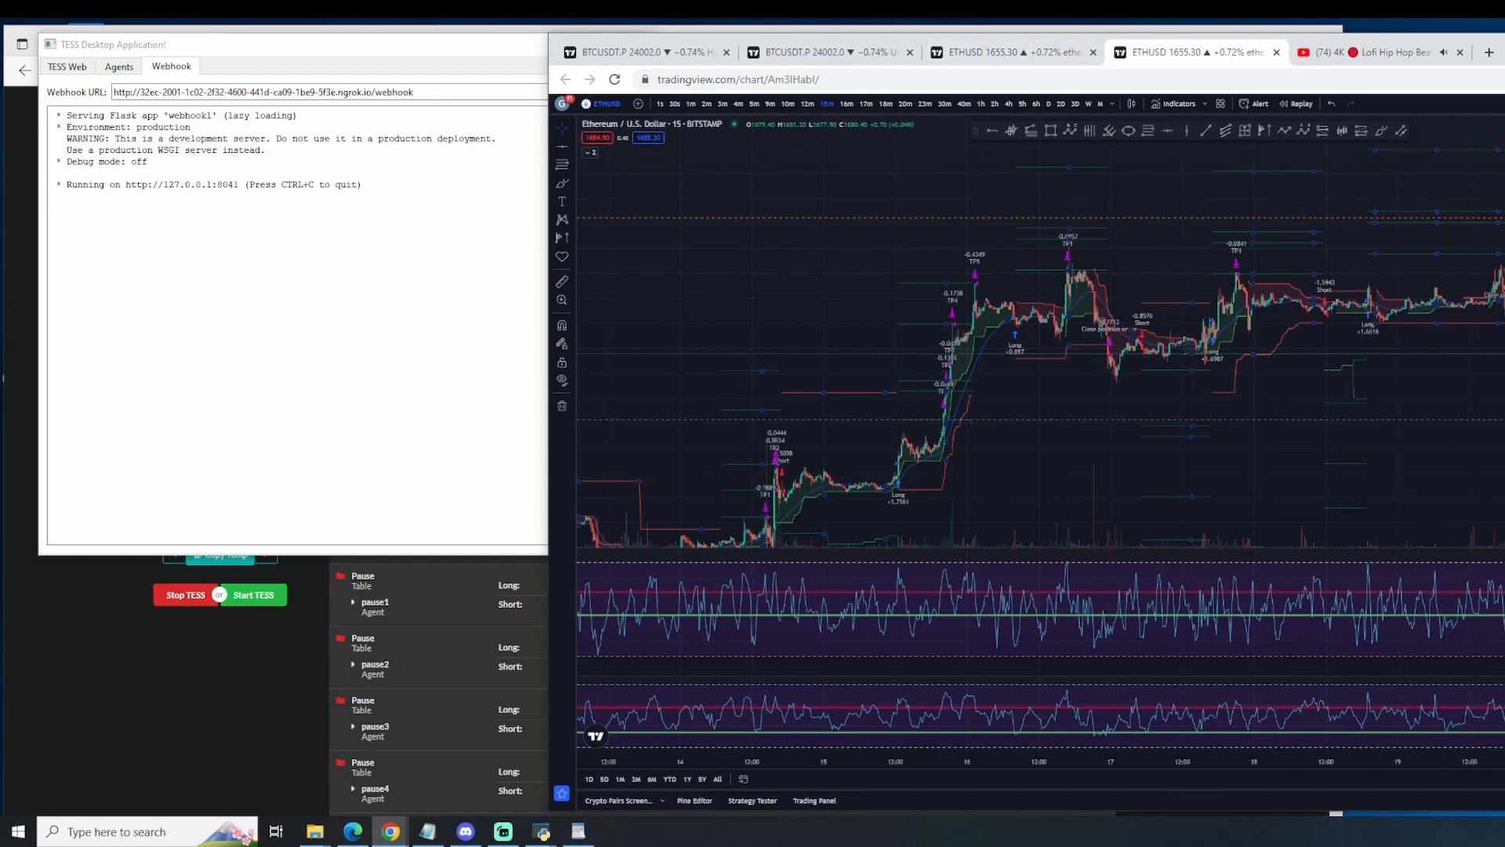
Step: Search for ETHUSD.P and load the ETHUSD Perpetual Contract from Bybit on the chart
left_click_drag(1497, 419, 1375, 433)
scroll(1441, 407, "up", 2)
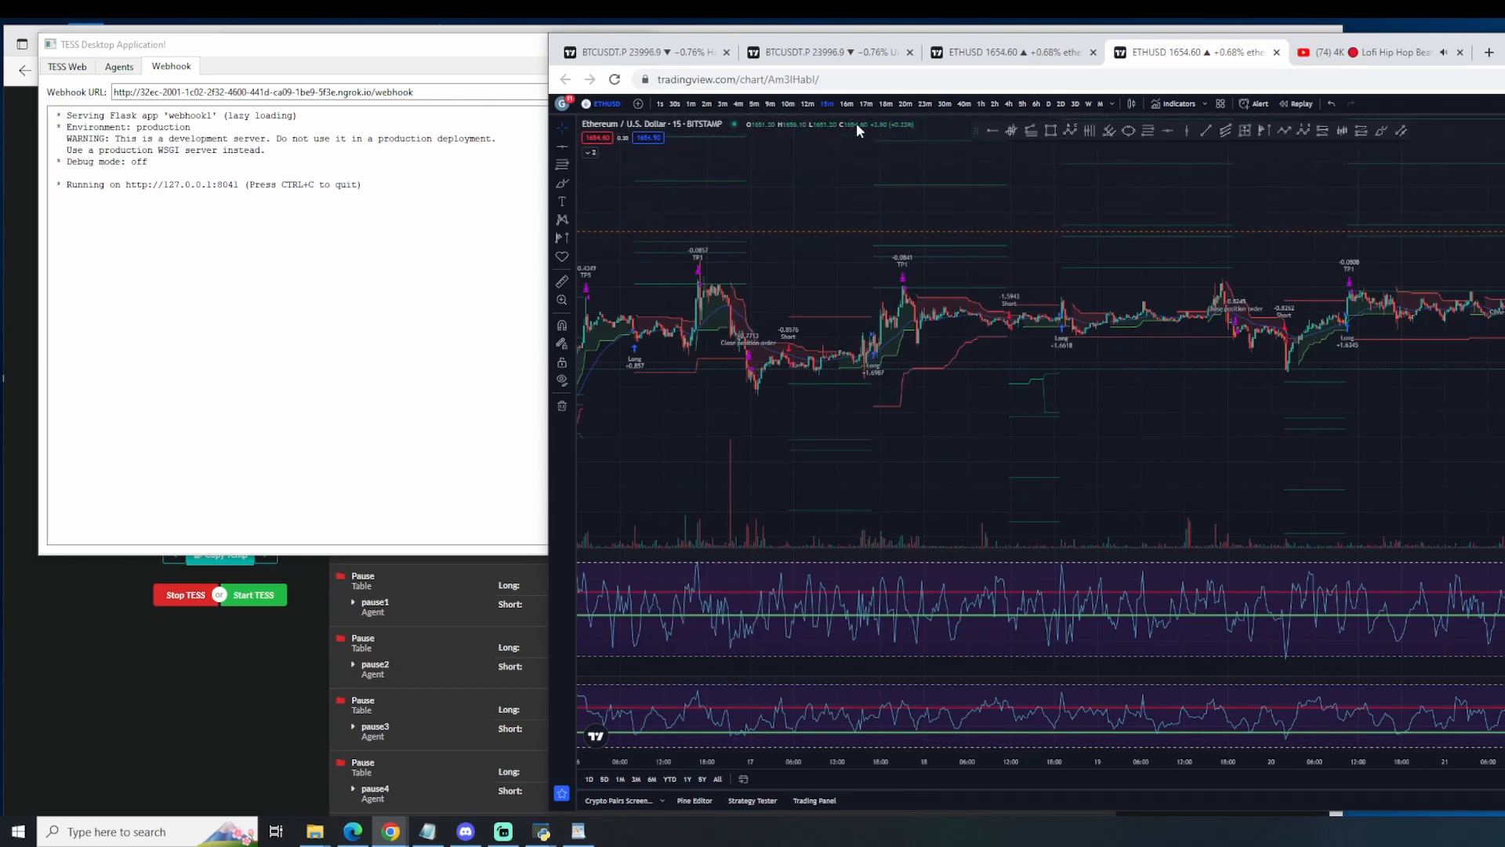
left_click_drag(1128, 439, 955, 439)
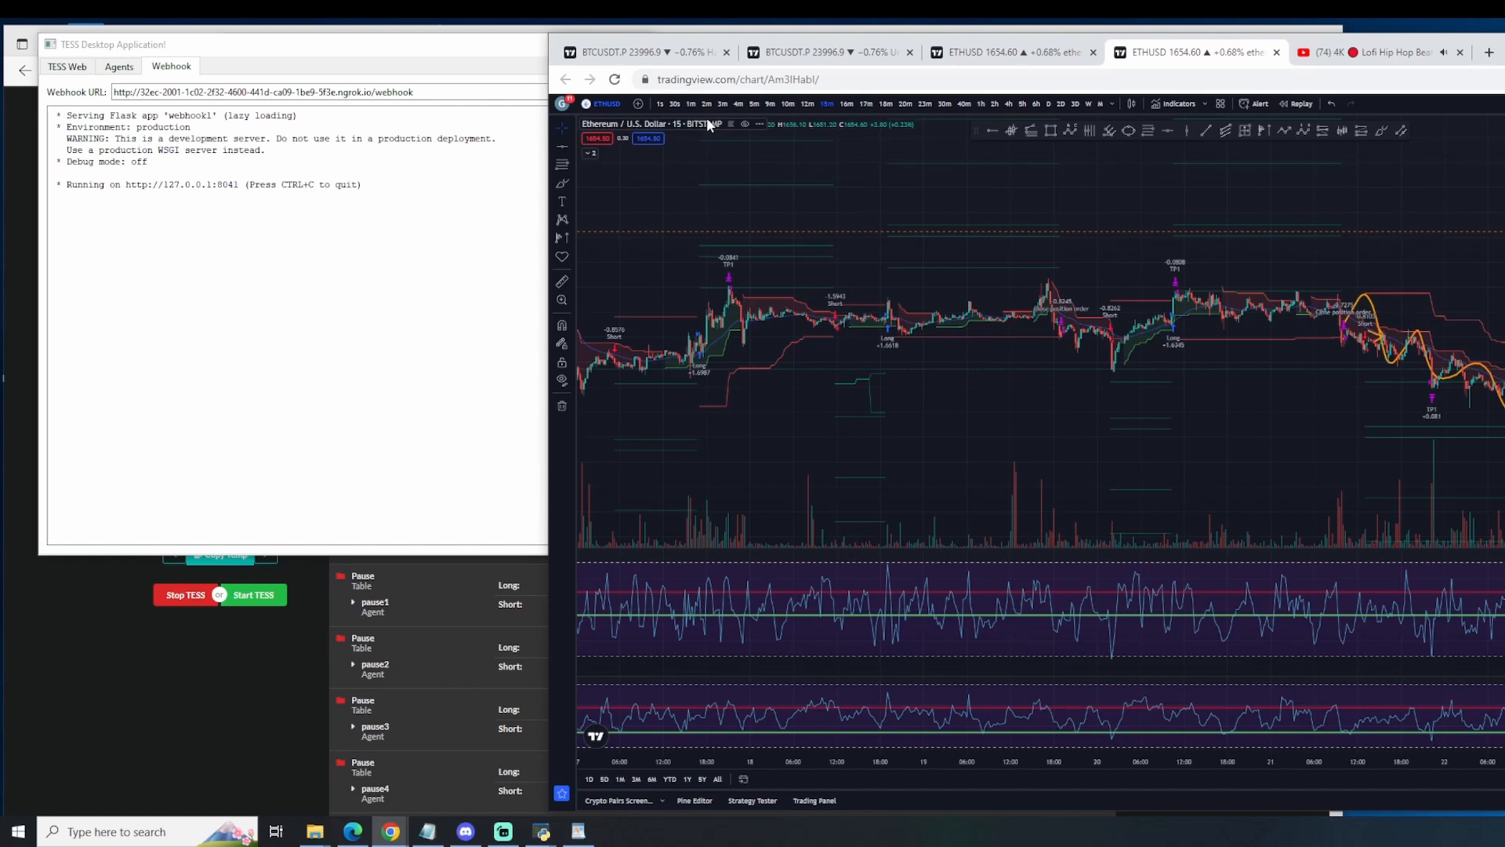
left_click(609, 110)
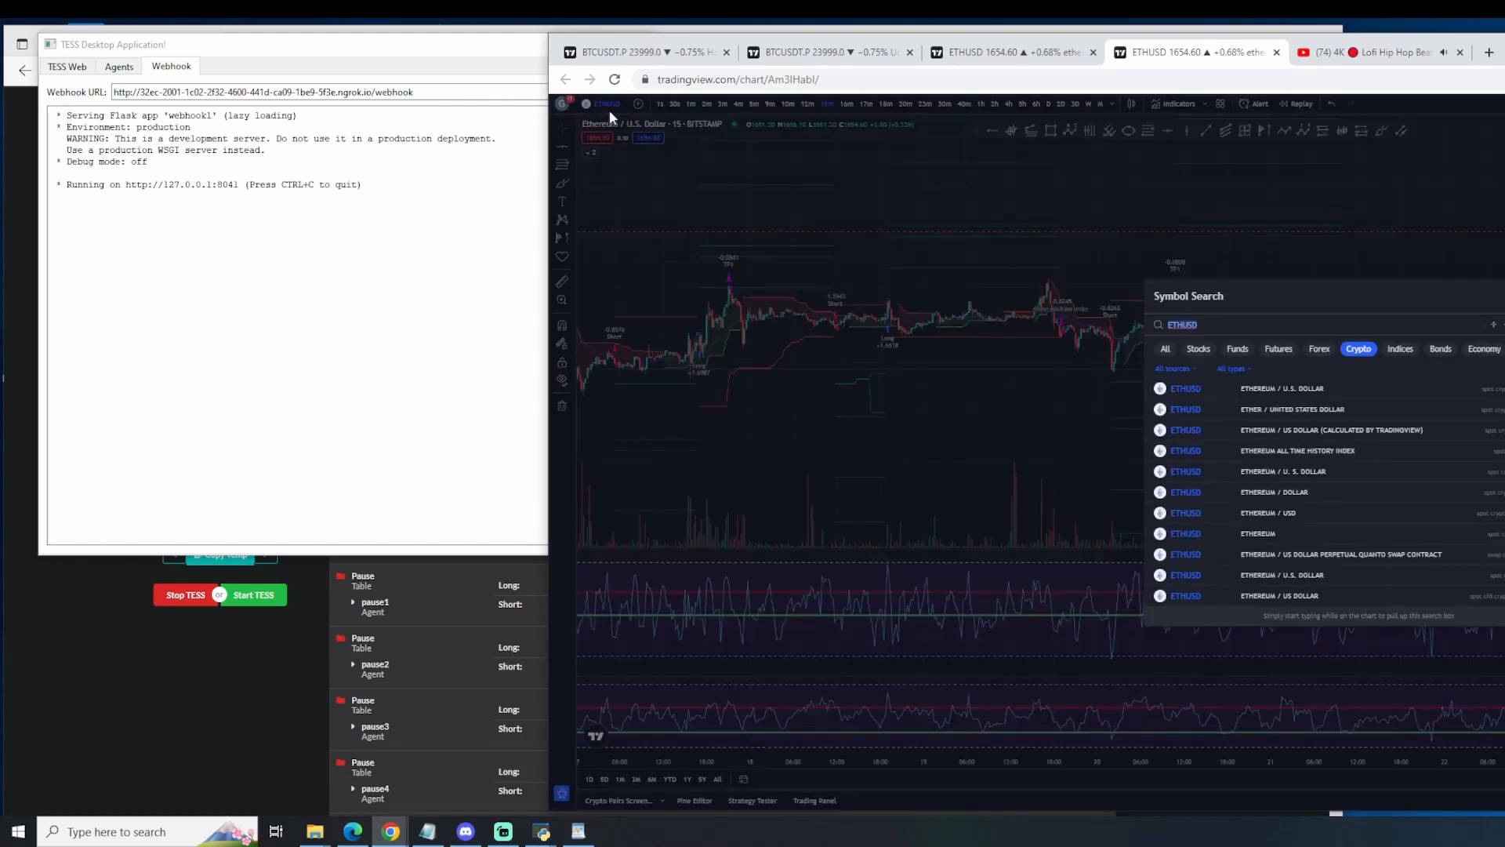
type("ETH")
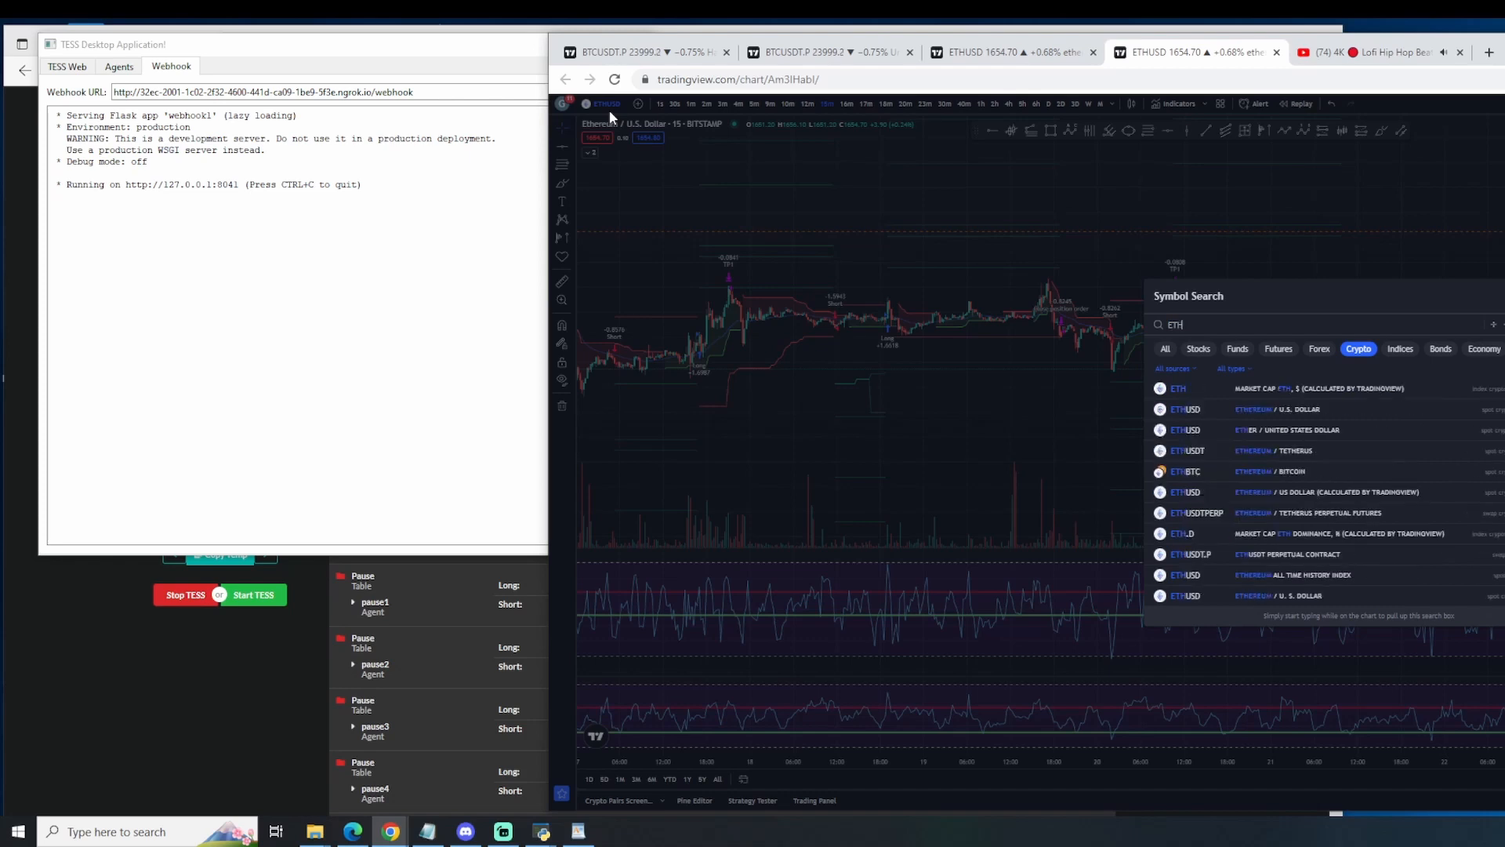
type("USD")
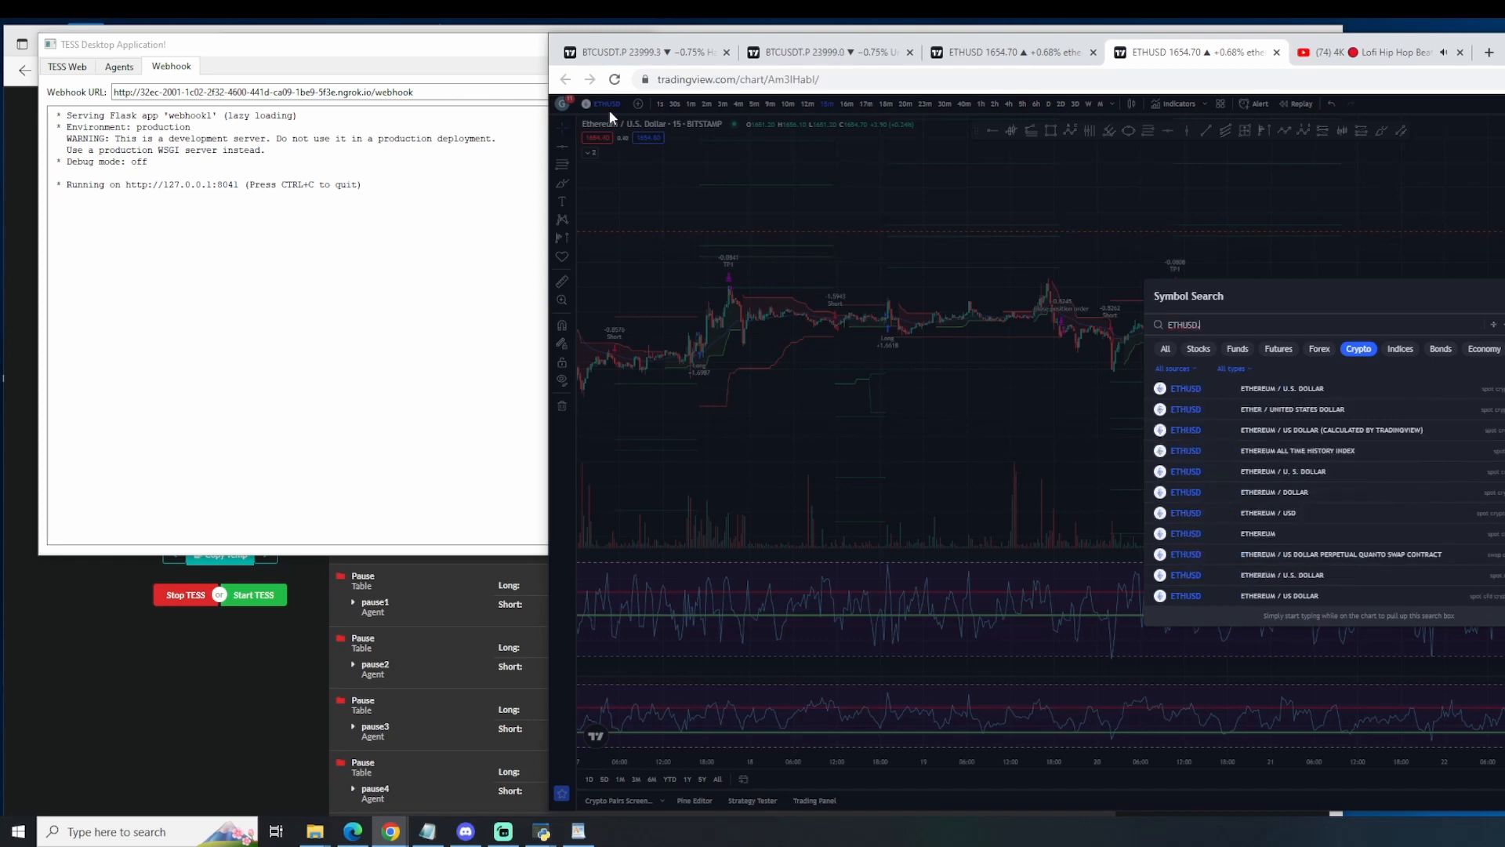
type(".P")
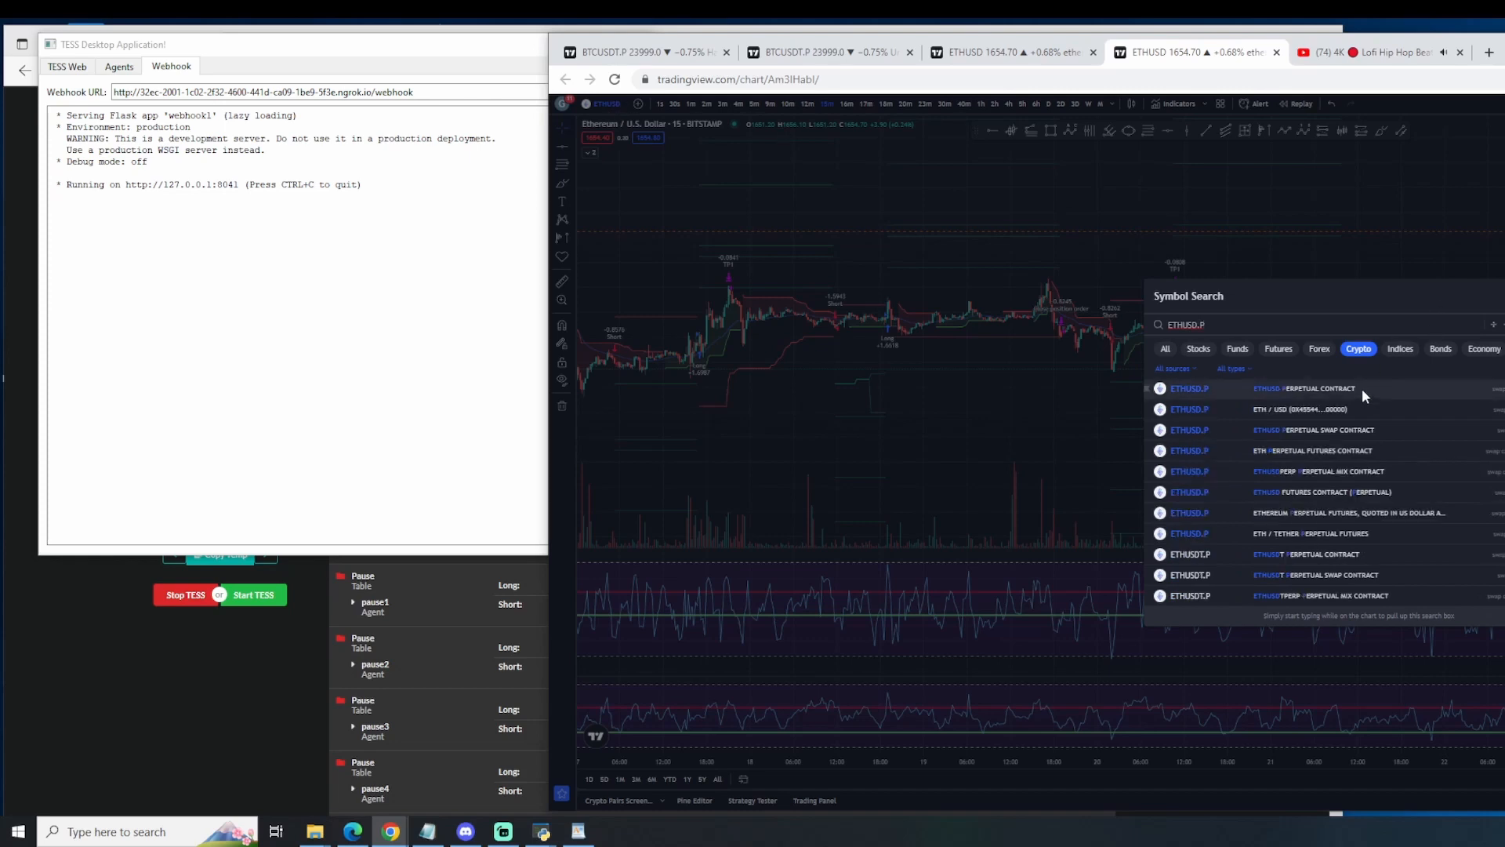
left_click(1366, 388)
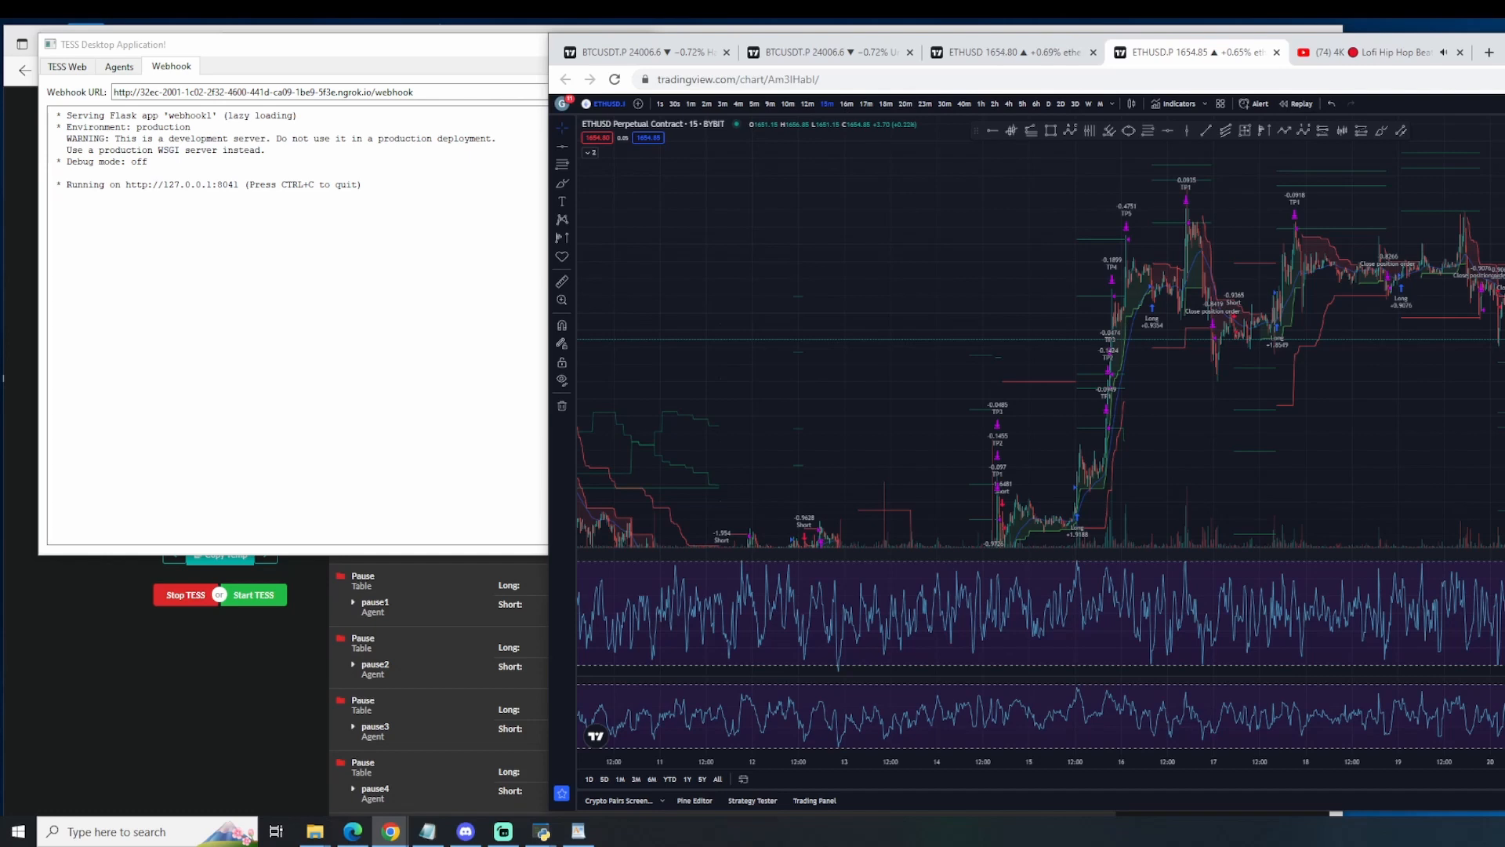
Step: Start an open-ended alert on ETHUSD.P with newGenesisAlgo as the condition, and name it EthereumAlgo
key("alt+a")
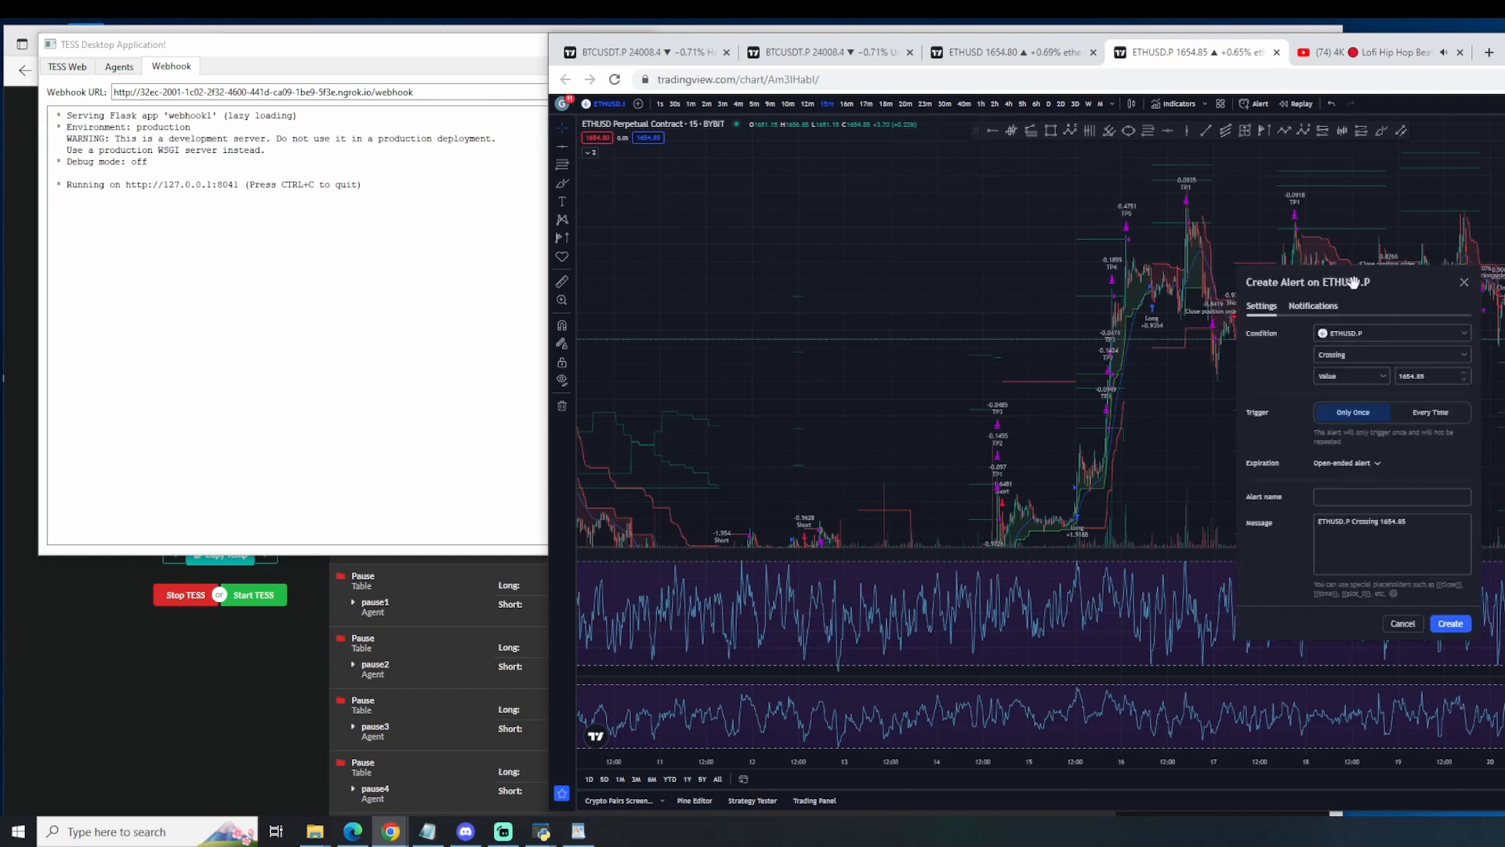
left_click_drag(1354, 281, 1504, 243)
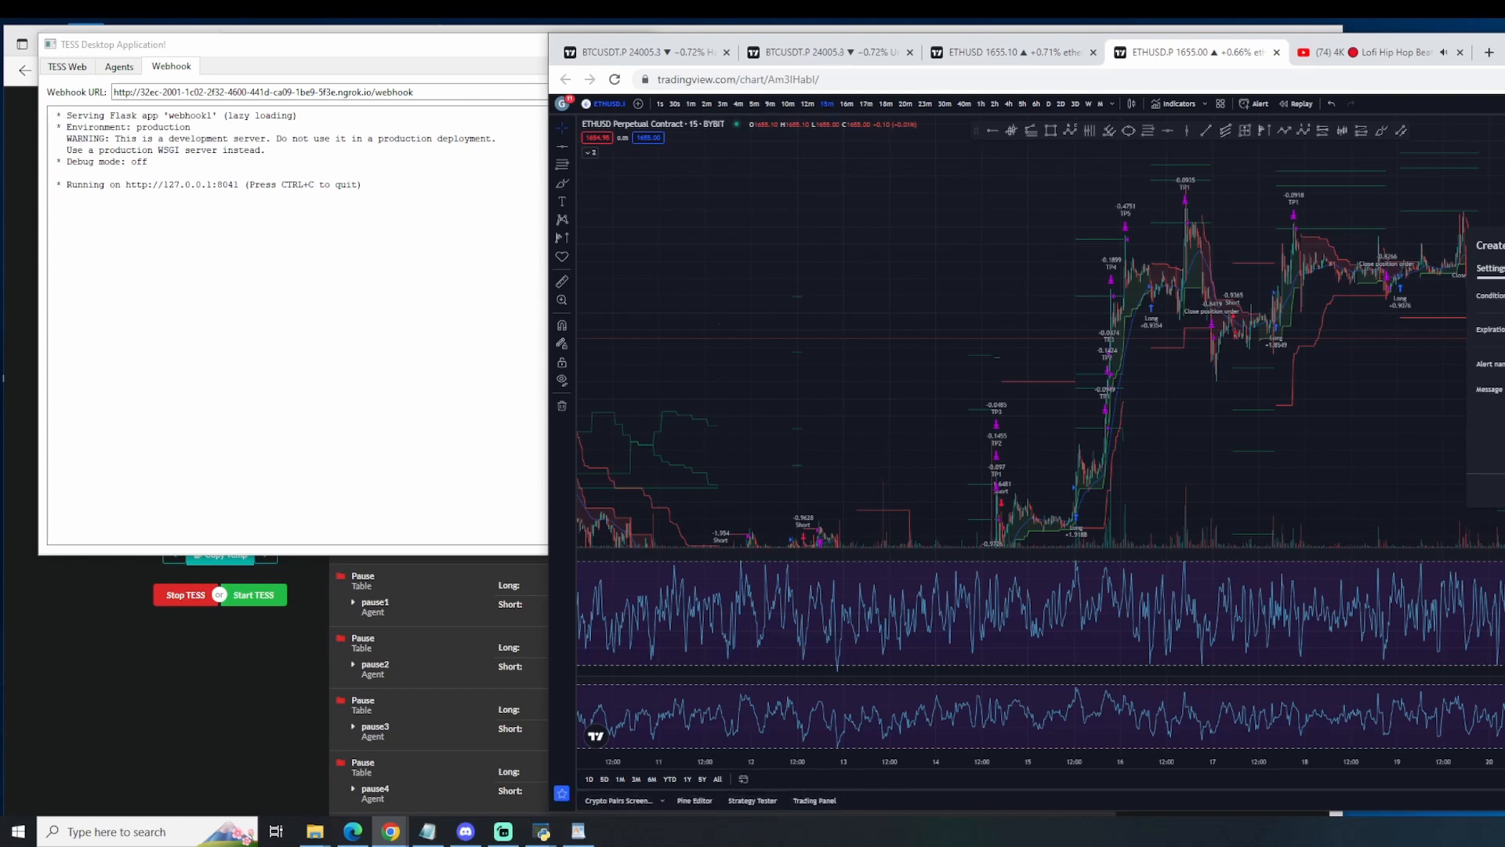
left_click_drag(1503, 49, 1112, 62)
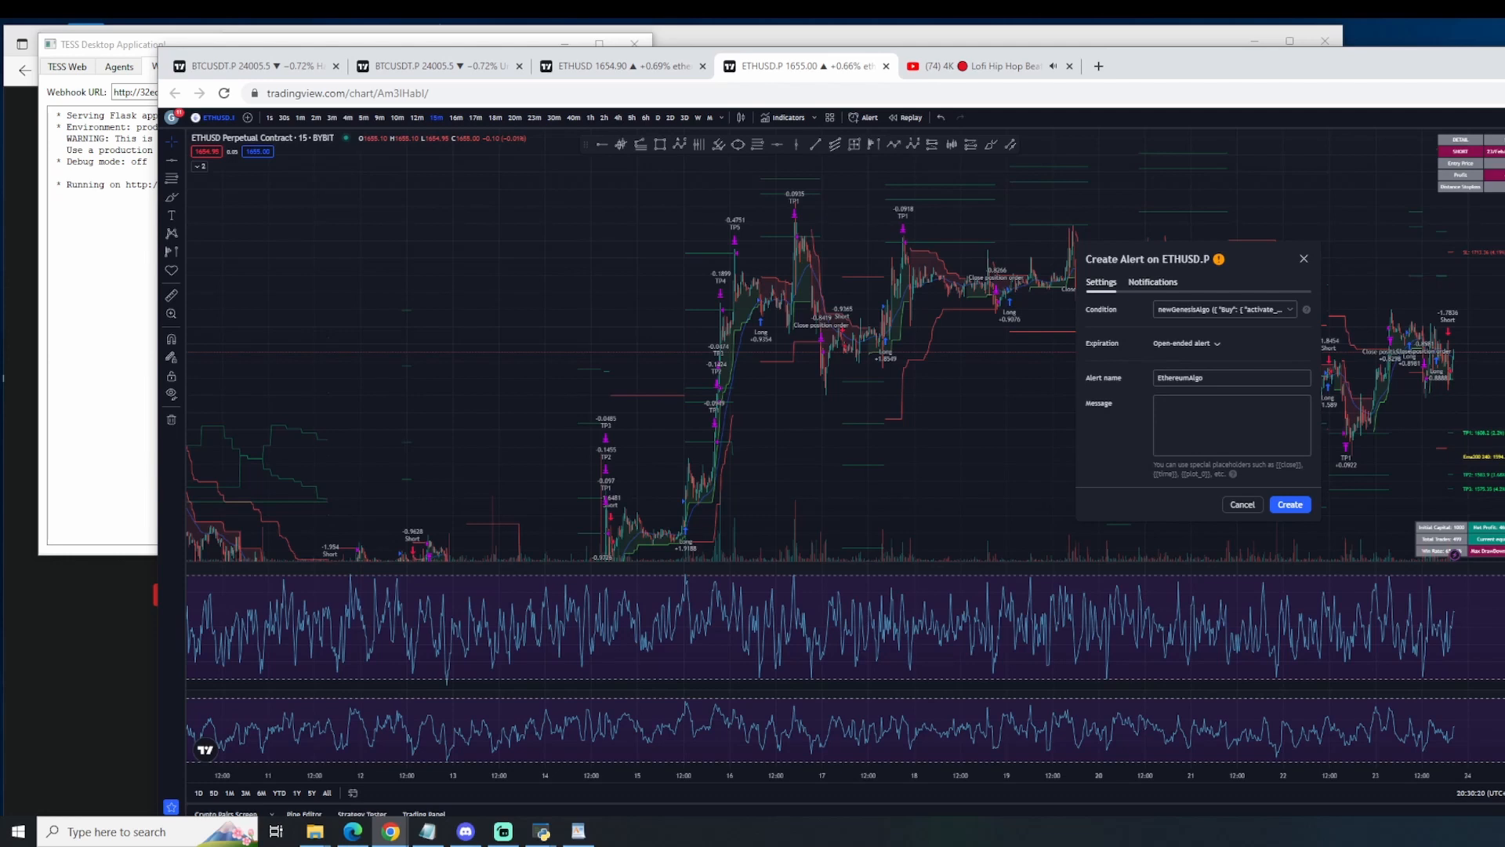
type("{{strategy.order.alert_message}}")
Step: Rearrange the TradingView and TESS Desktop Application windows so the TESS web page with its groups is uncovered
left_click_drag(1187, 76, 1504, 89)
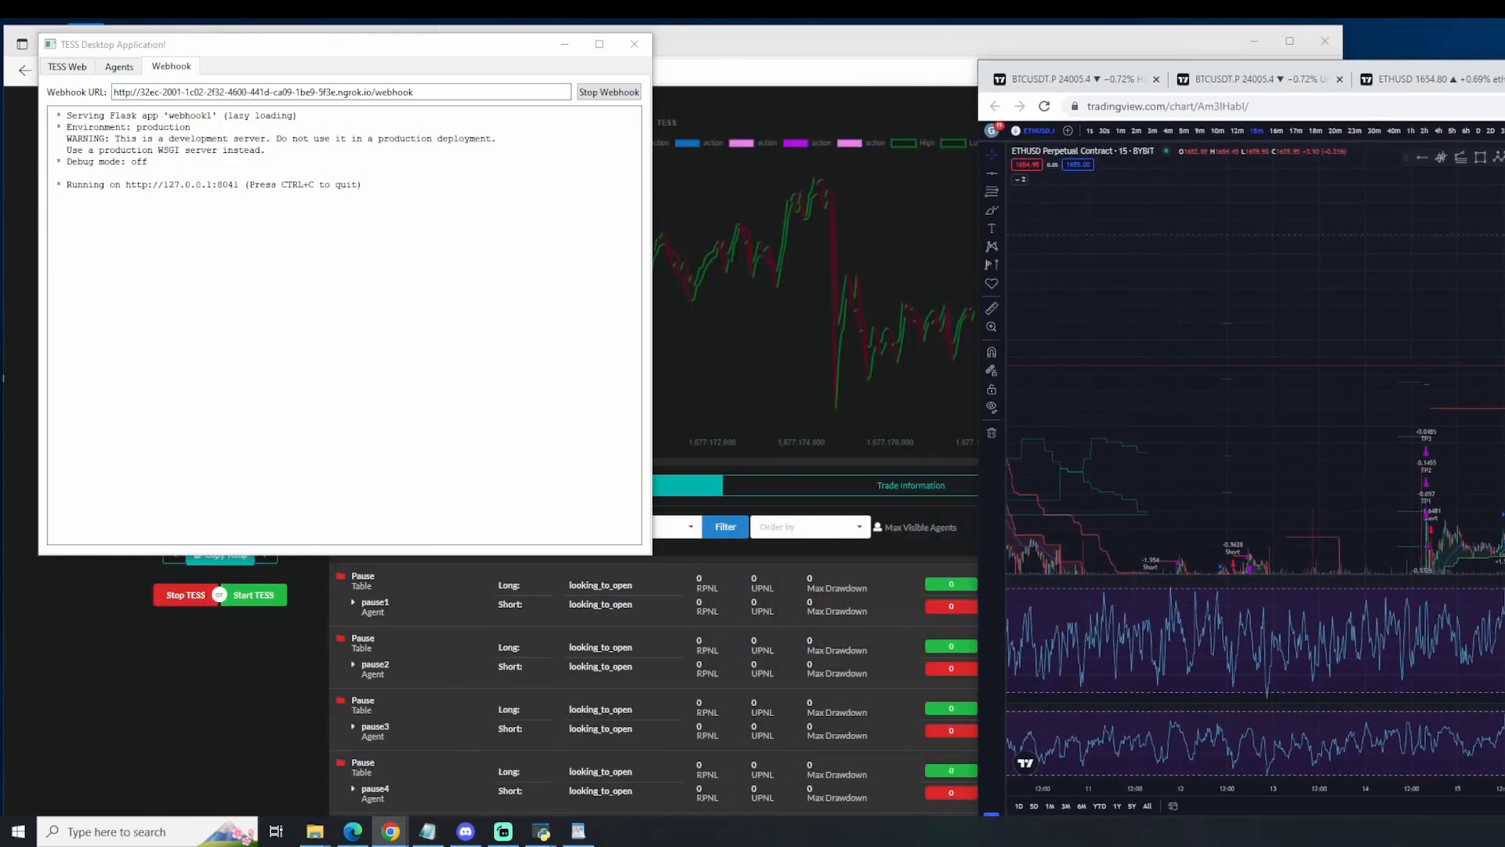
left_click_drag(1504, 88, 1354, 68)
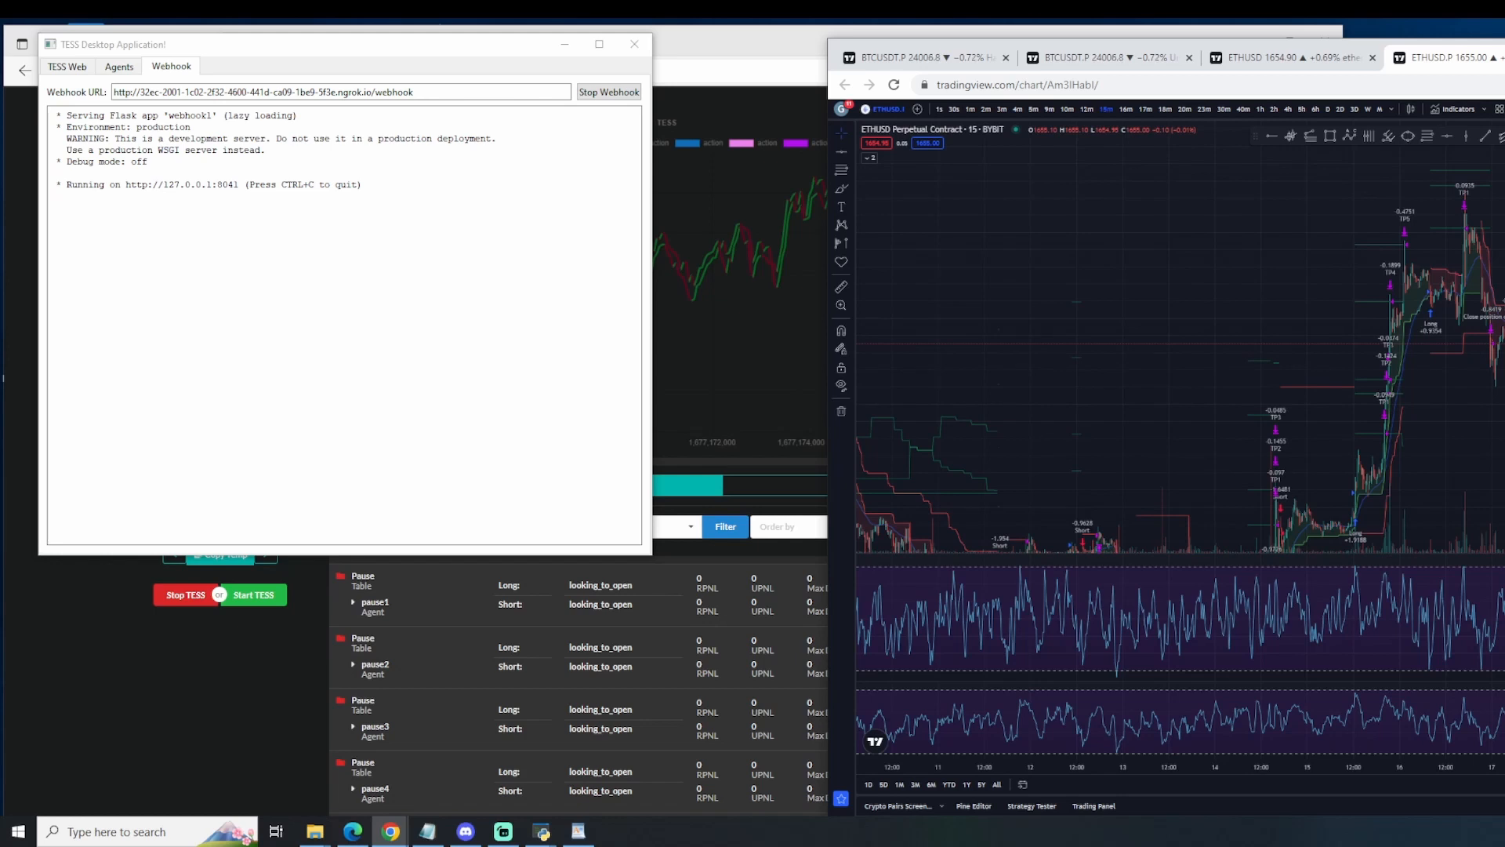
left_click_drag(340, 45, 1403, 218)
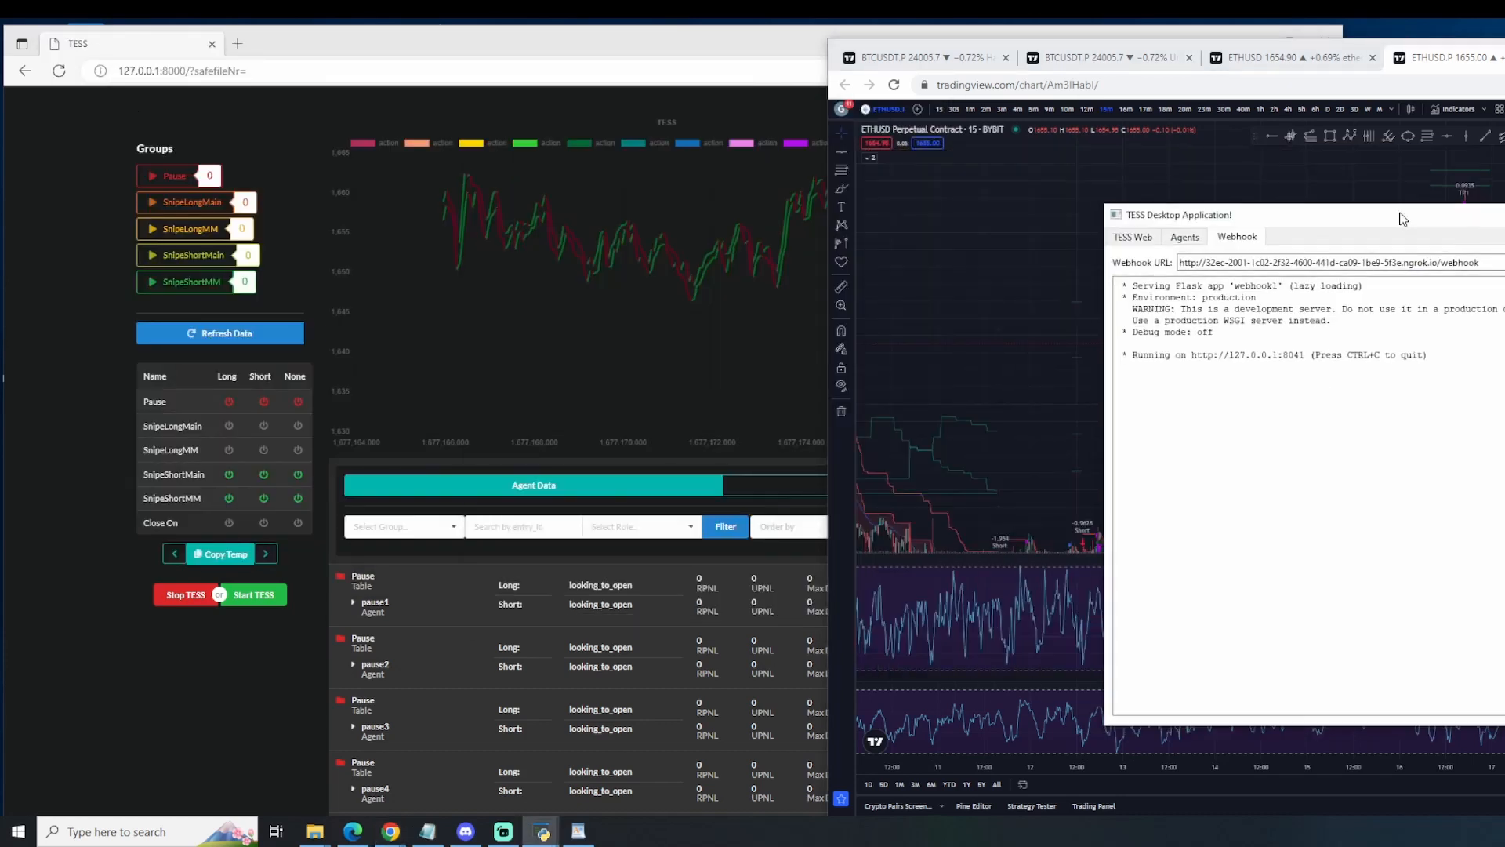
Step: Copy the webhook URL from the TESS Desktop Application and switch back to the ETHUSD.P chart in TradingView
left_click_drag(1484, 266, 1411, 268)
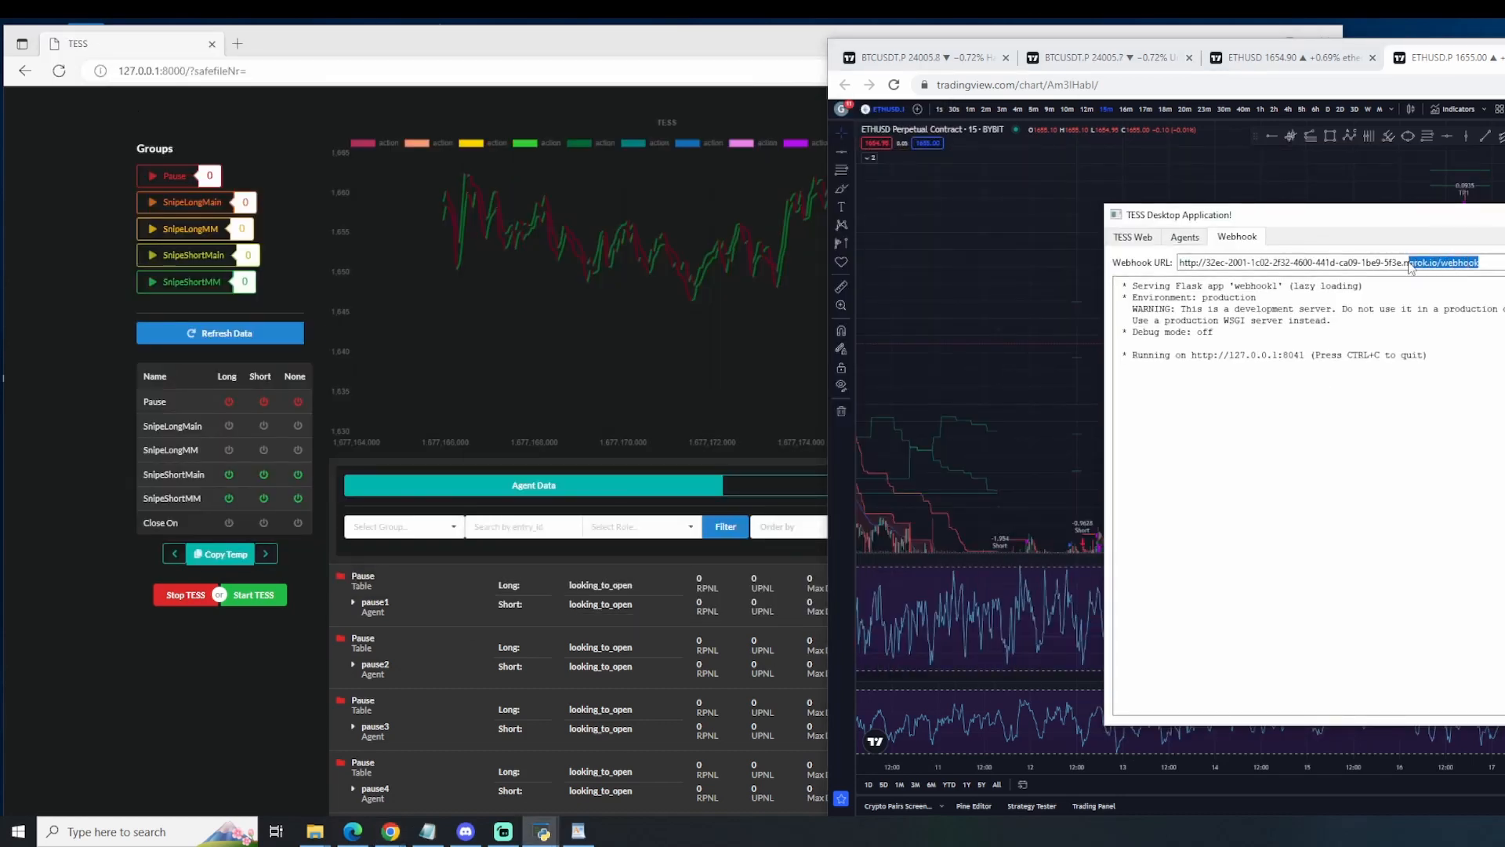
left_click(1186, 238)
left_click(1149, 238)
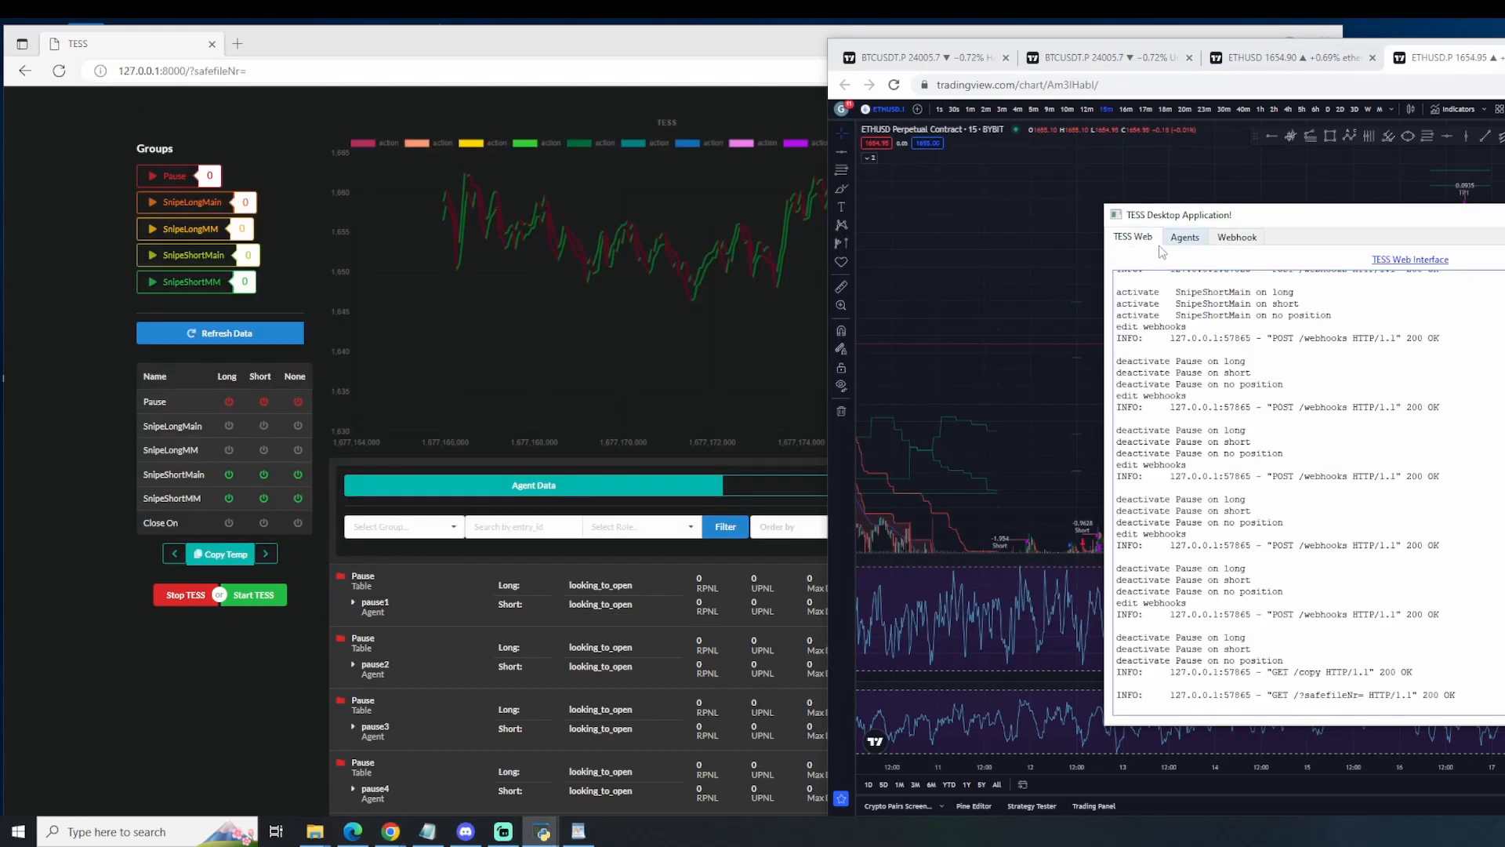
left_click(1235, 238)
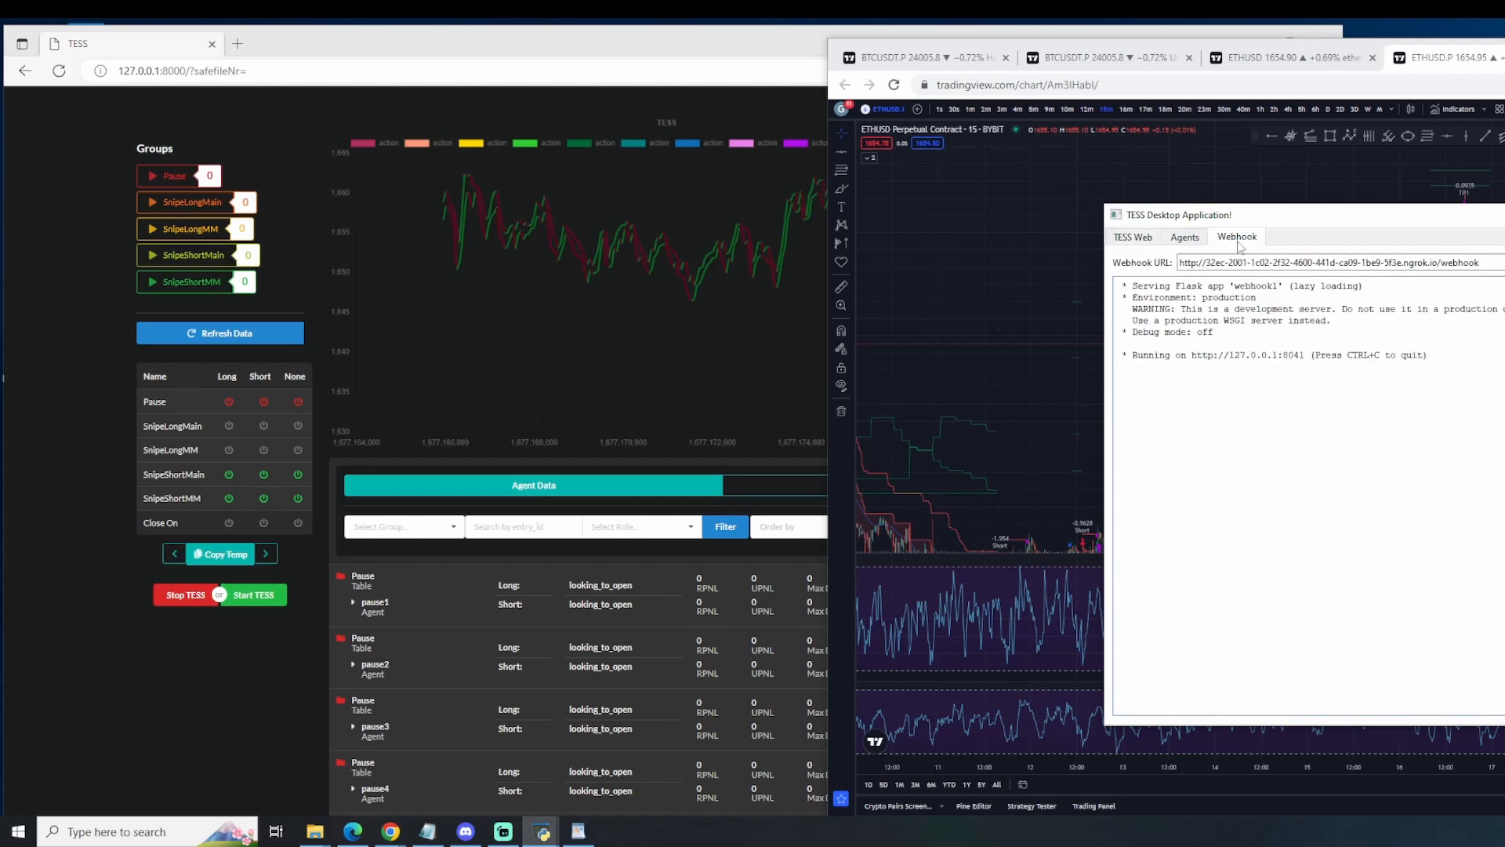
left_click_drag(1496, 265, 1118, 268)
key("alt+Tab")
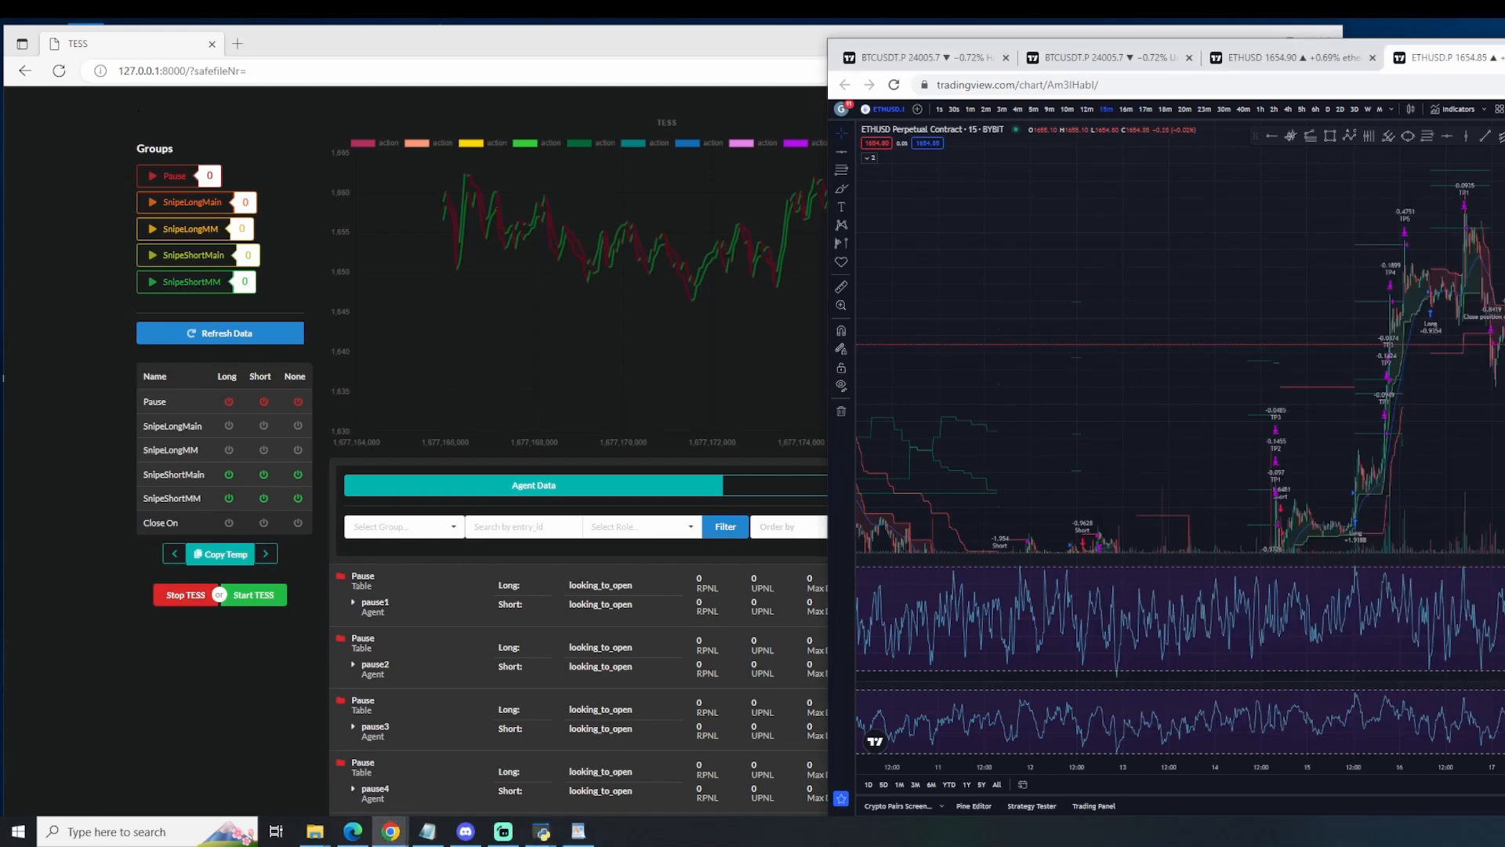
scroll(1181, 379, "up", 10)
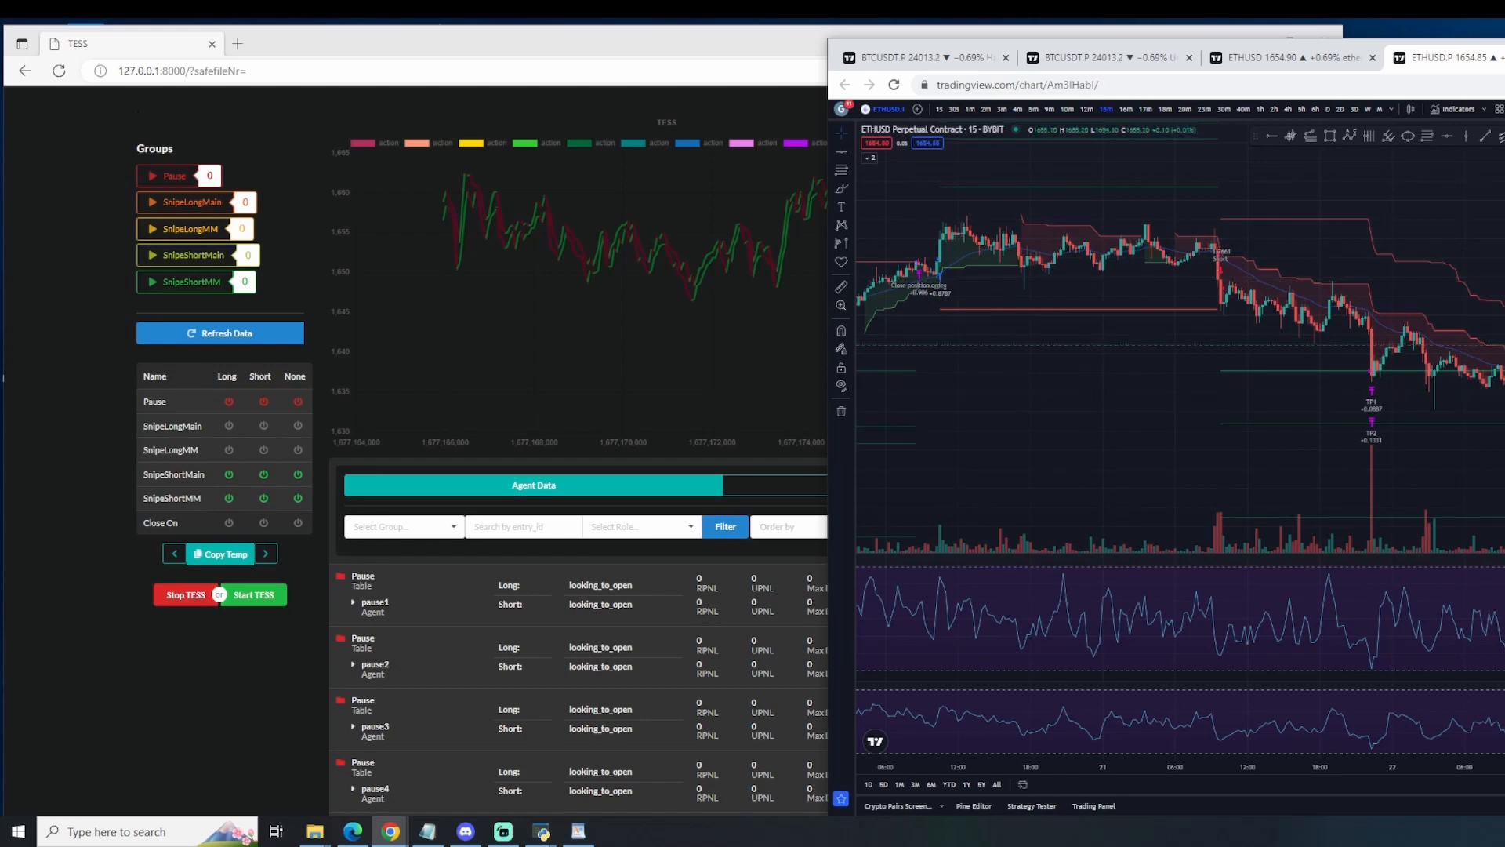
scroll(1181, 405, "up", 2)
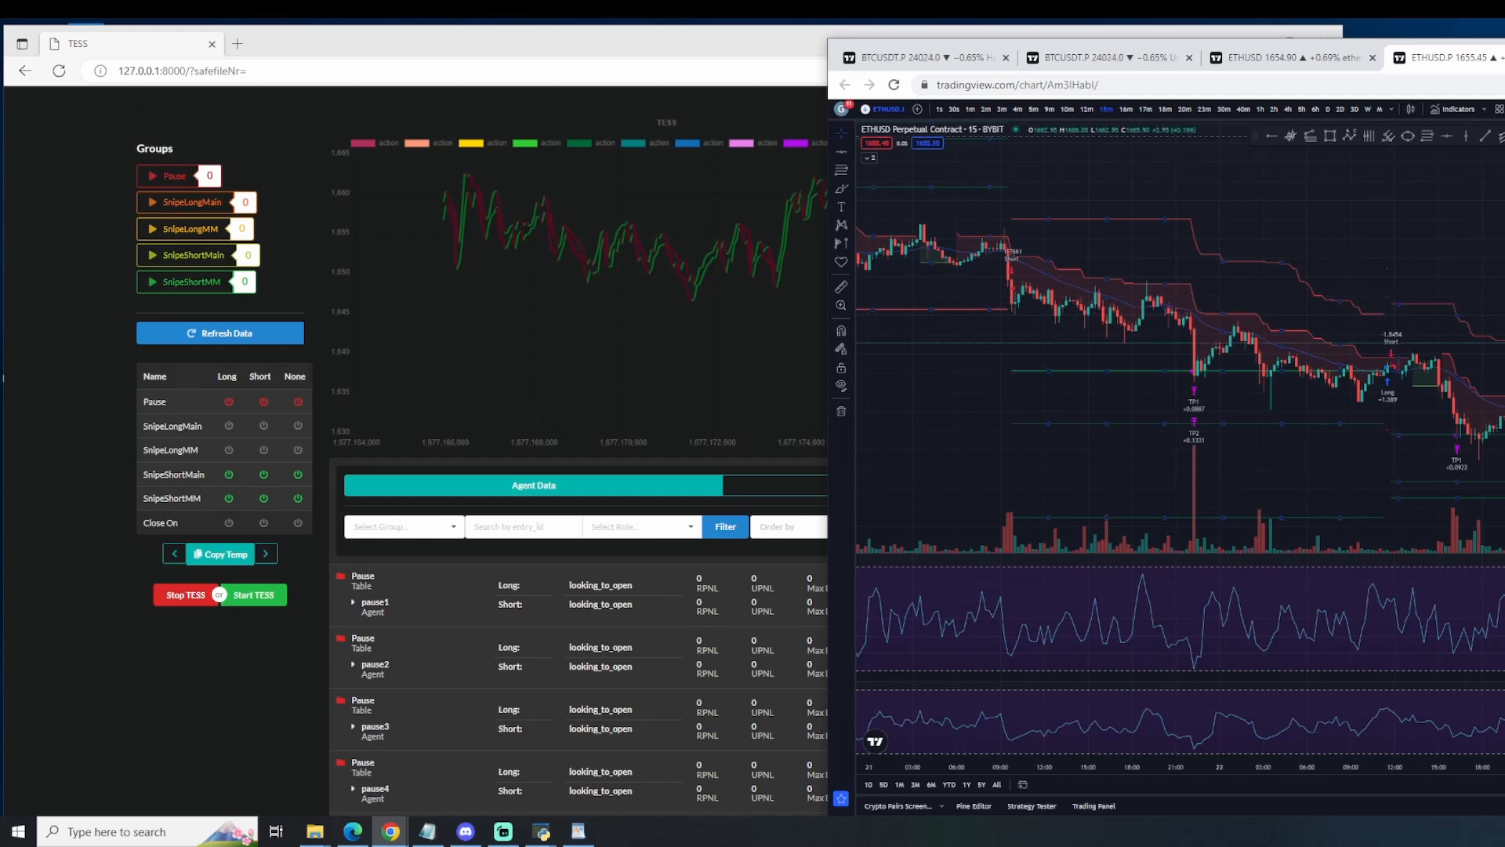
Step: Switch to the TESS Desktop Application and examine the log of its agents
mouse_move(540, 829)
left_click(559, 806)
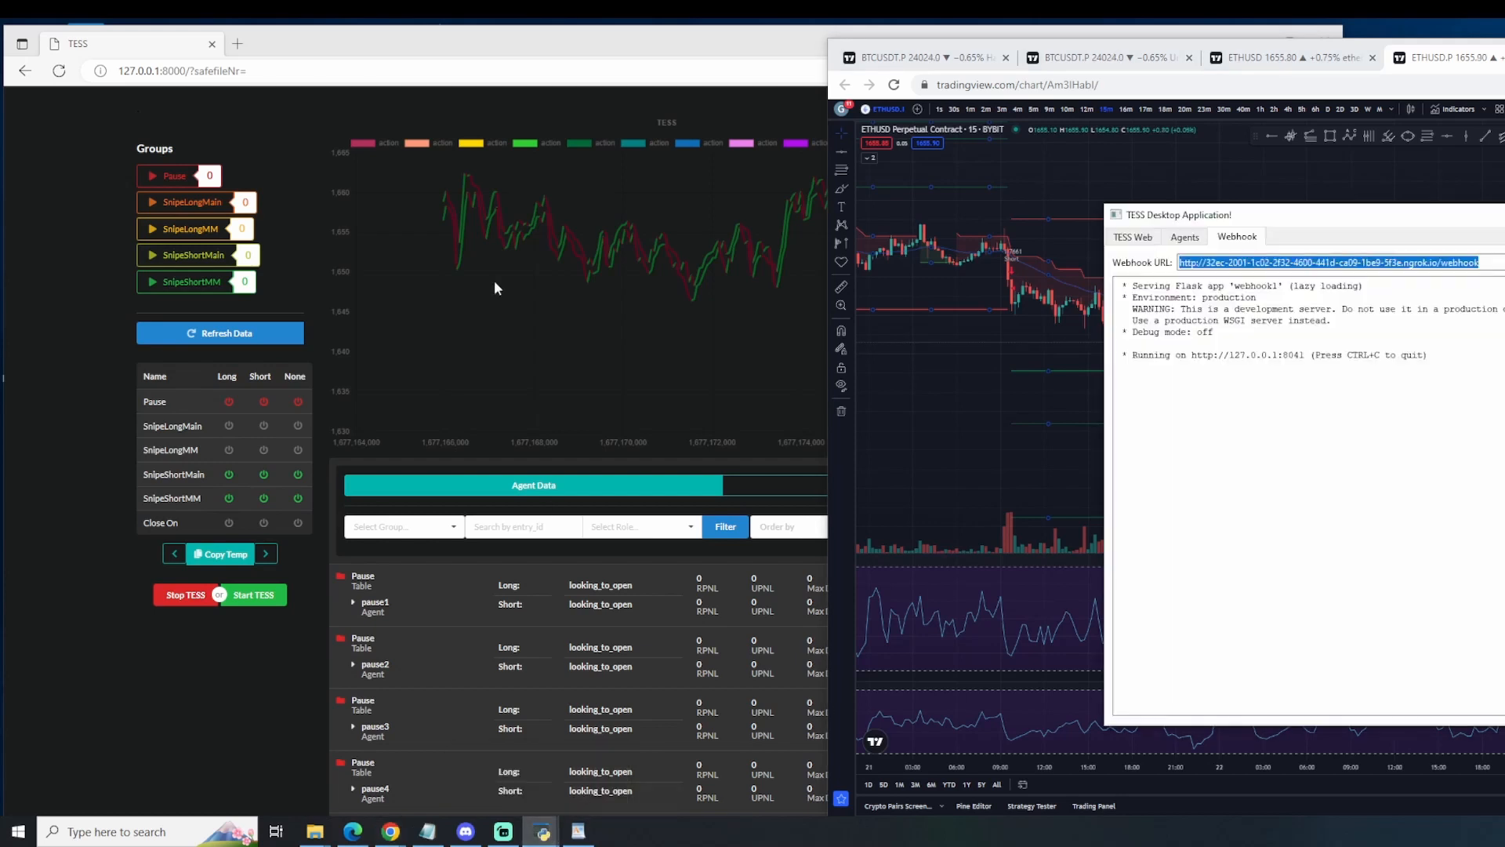
left_click(1185, 238)
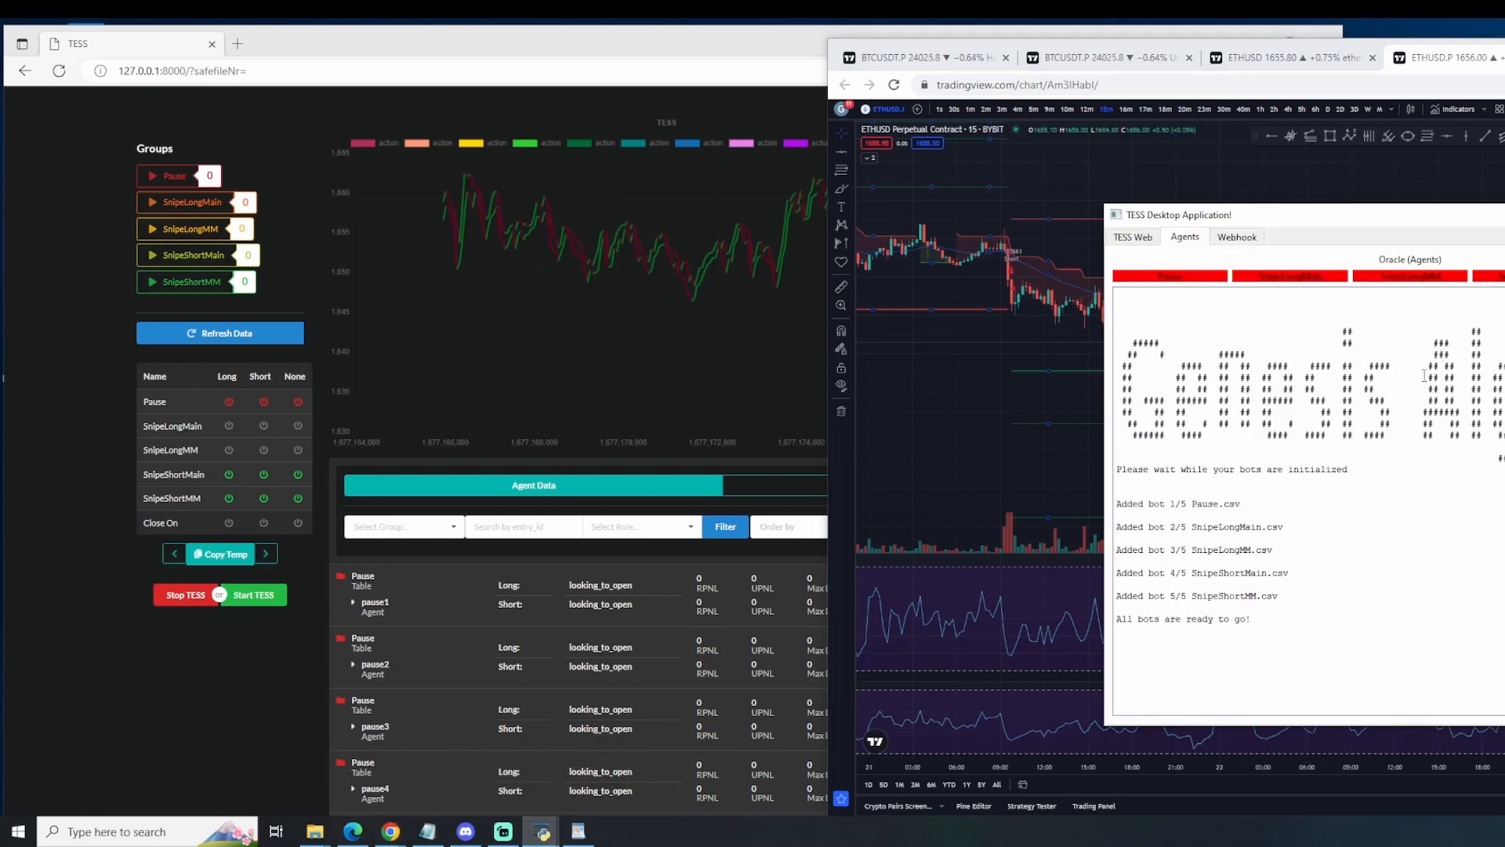
Step: Launch Postman and bring its window with the POST request to the front
left_click(163, 829)
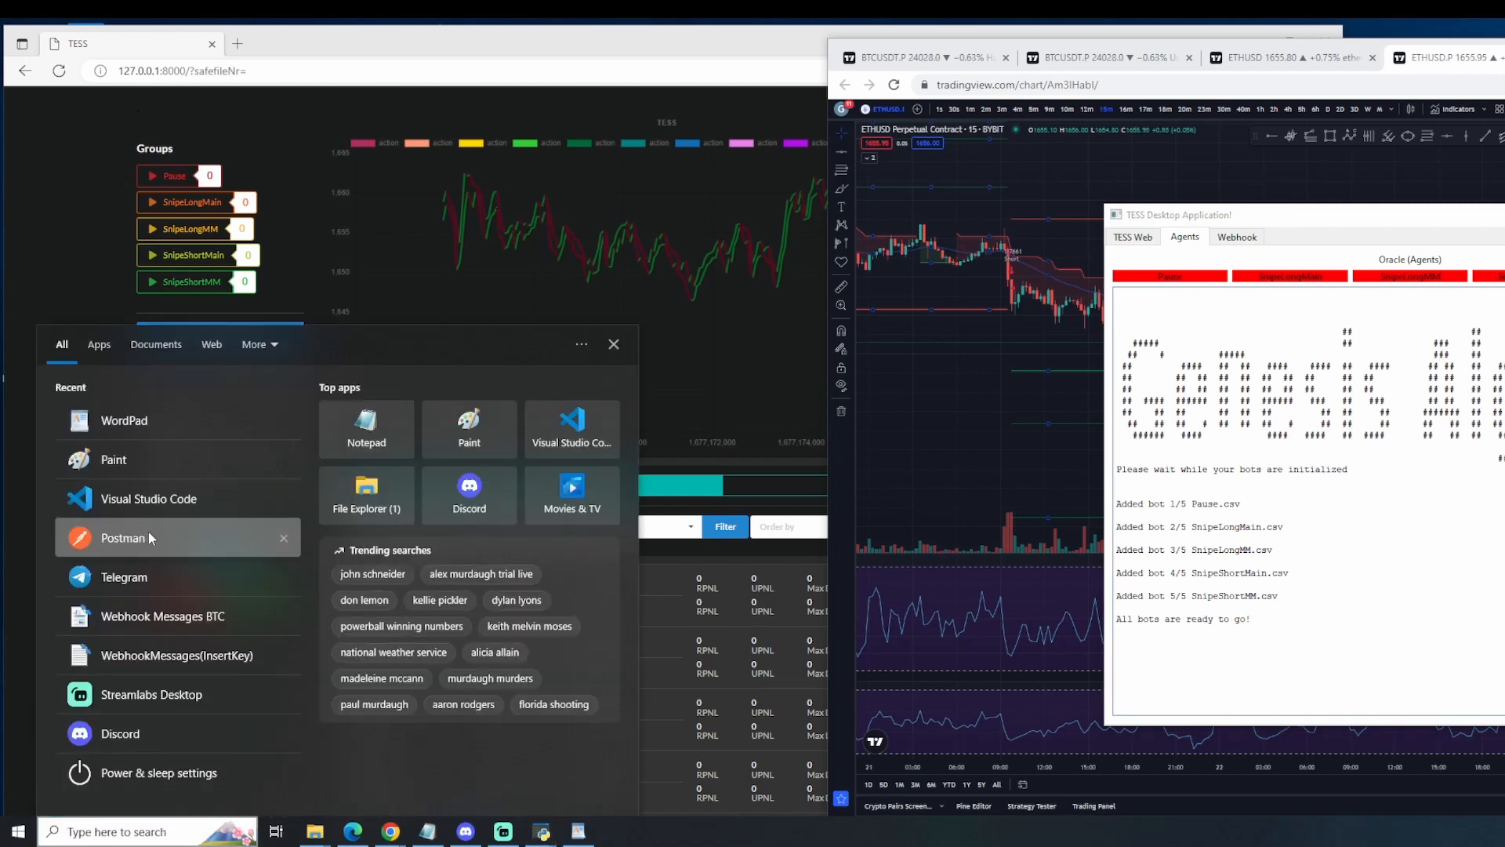
key("Escape")
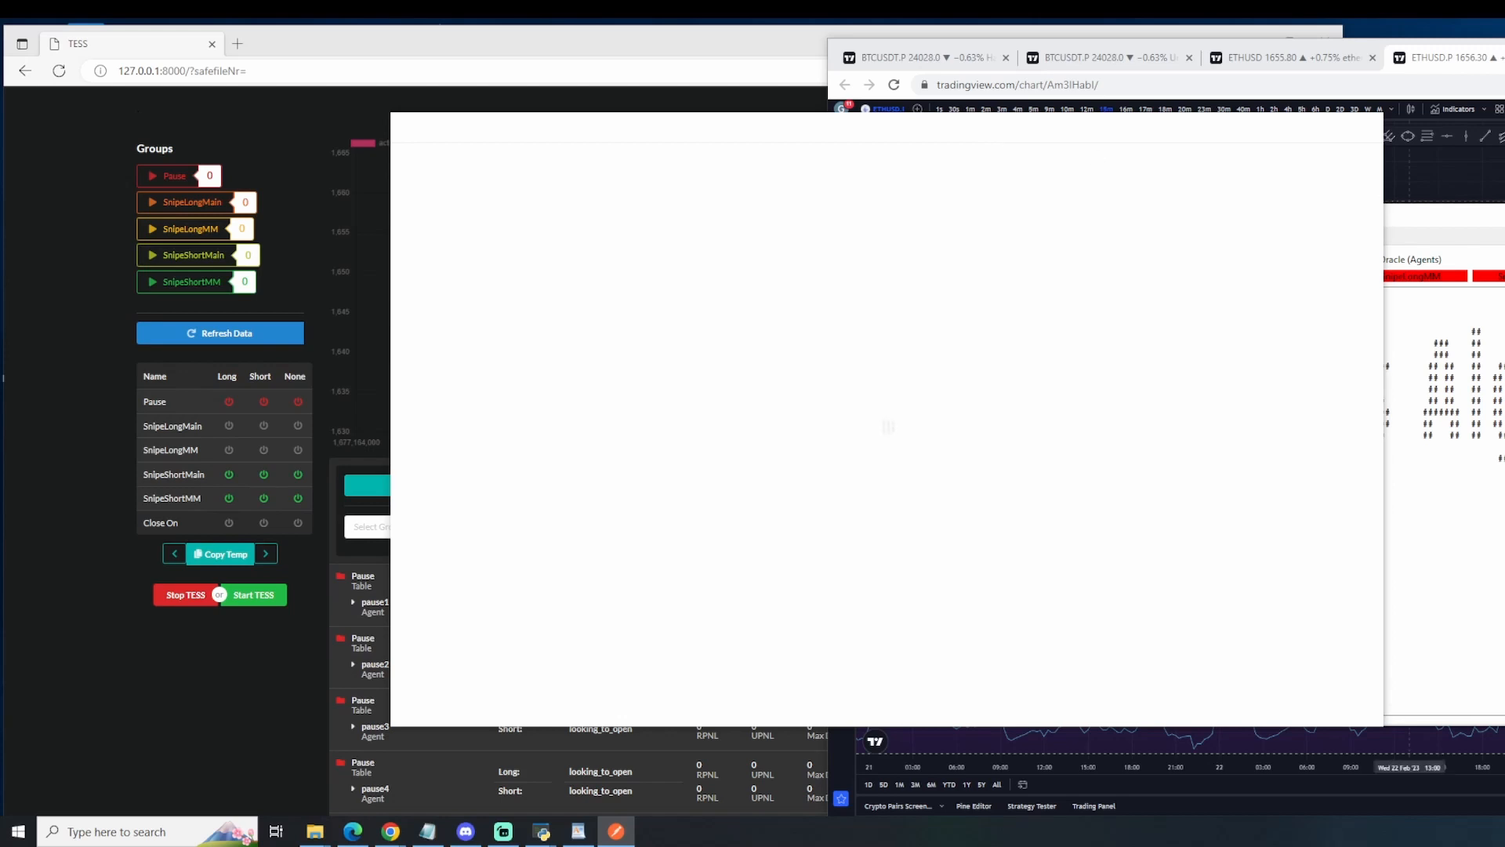
left_click(1504, 308)
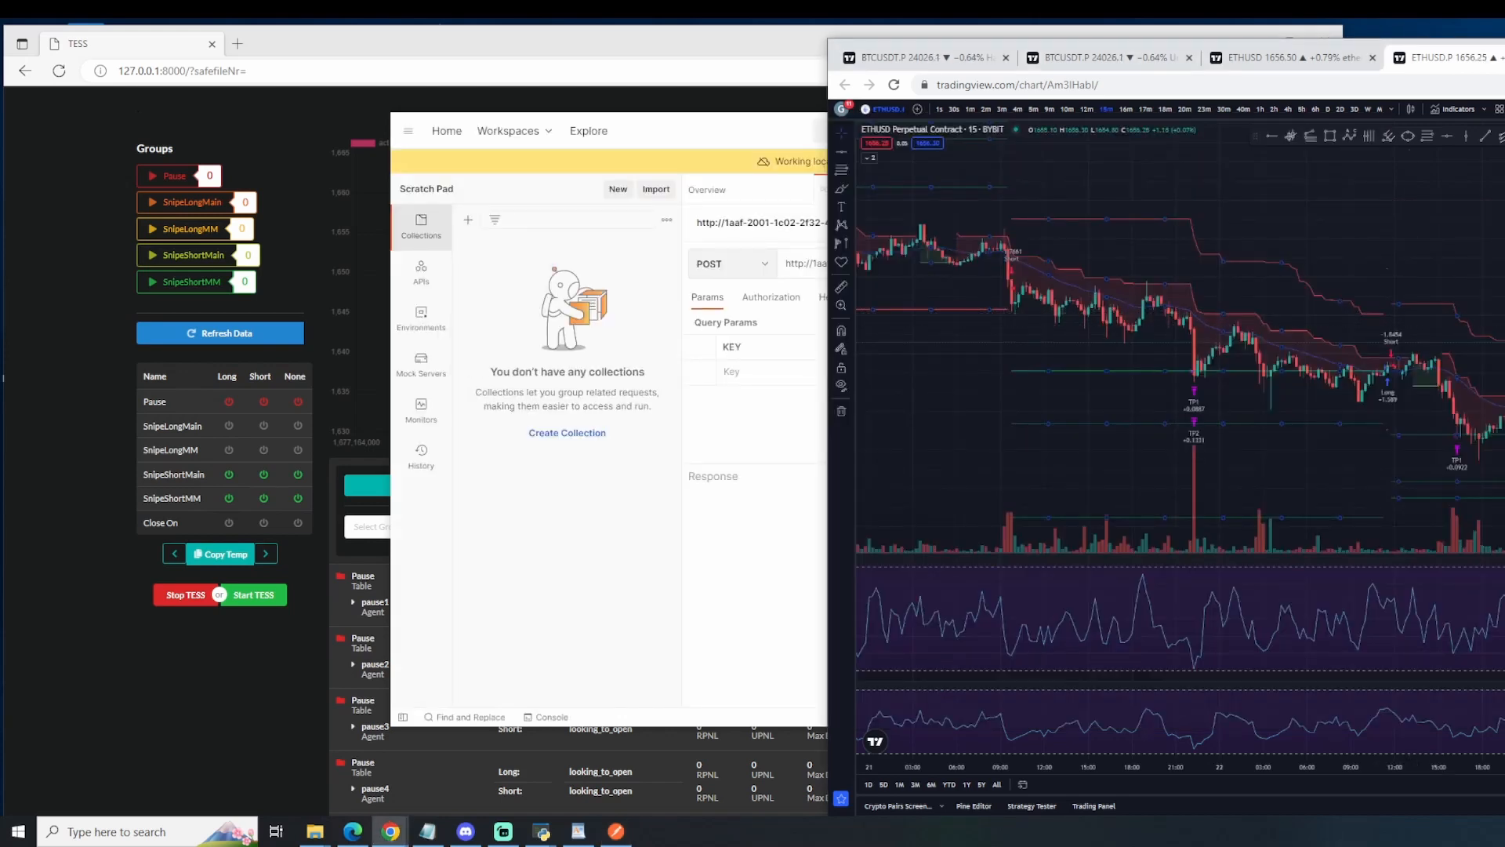
left_click(711, 568)
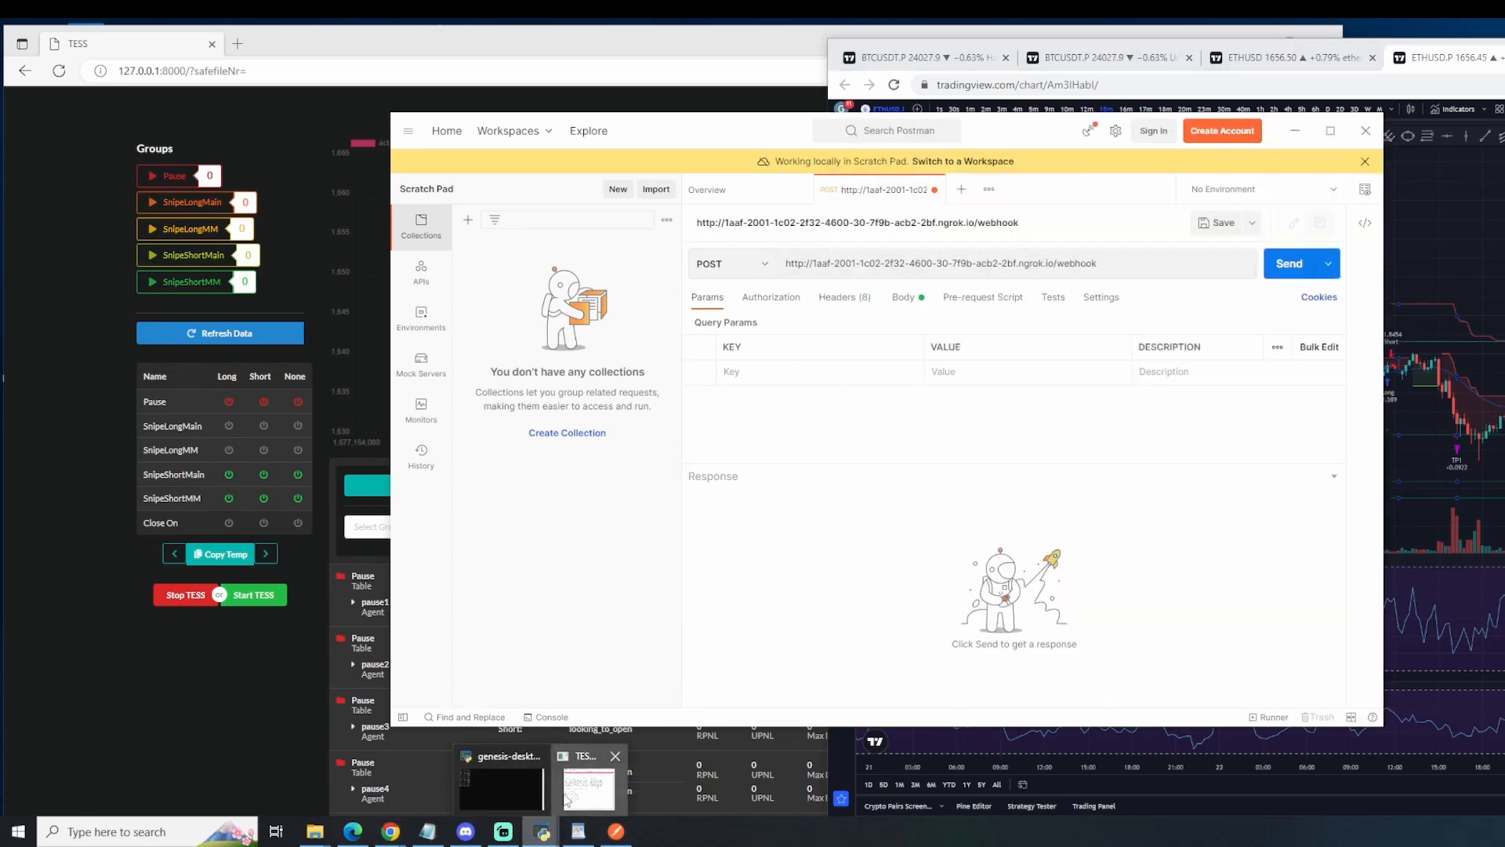
Step: Copy the webhook URL from the TESS Desktop Application and paste it as the POST request's address in Postman, dismissing the update offer
left_click(587, 784)
left_click(1242, 236)
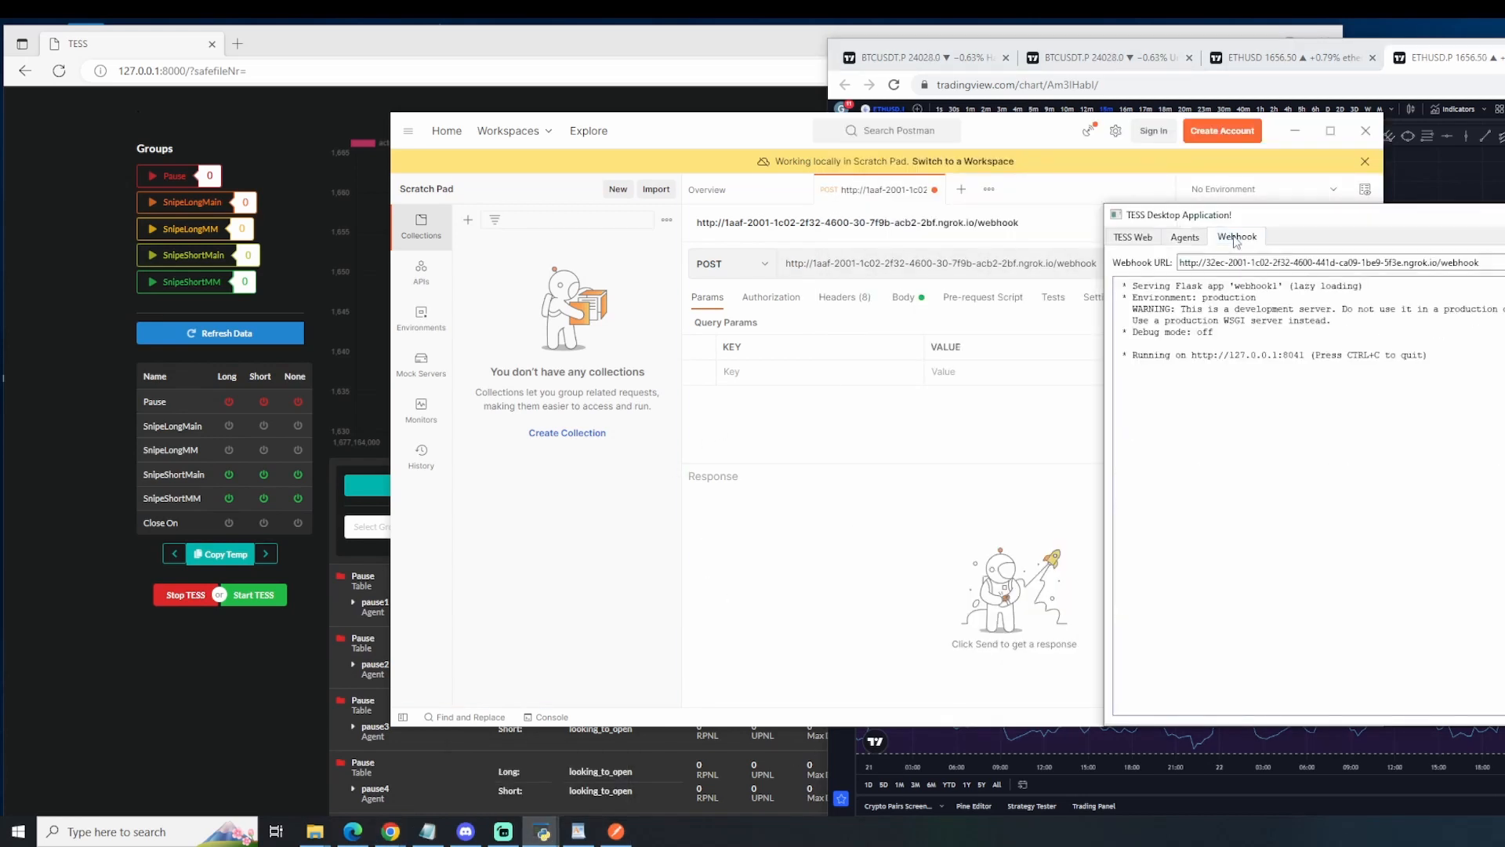
triple_click(1180, 264)
key("ctrl+c")
left_click(980, 508)
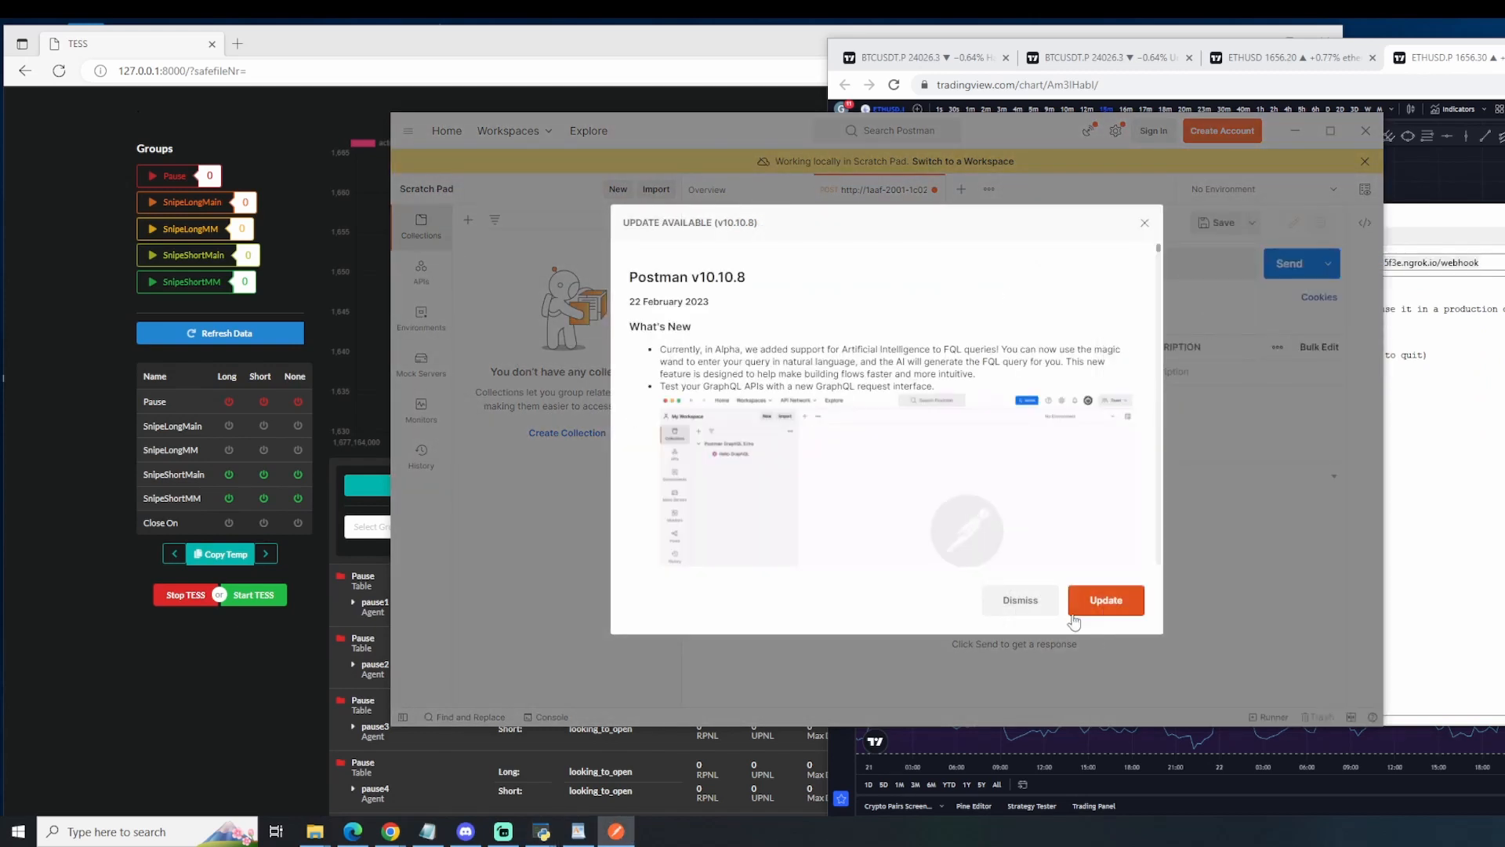
left_click(1144, 223)
triple_click(1098, 263)
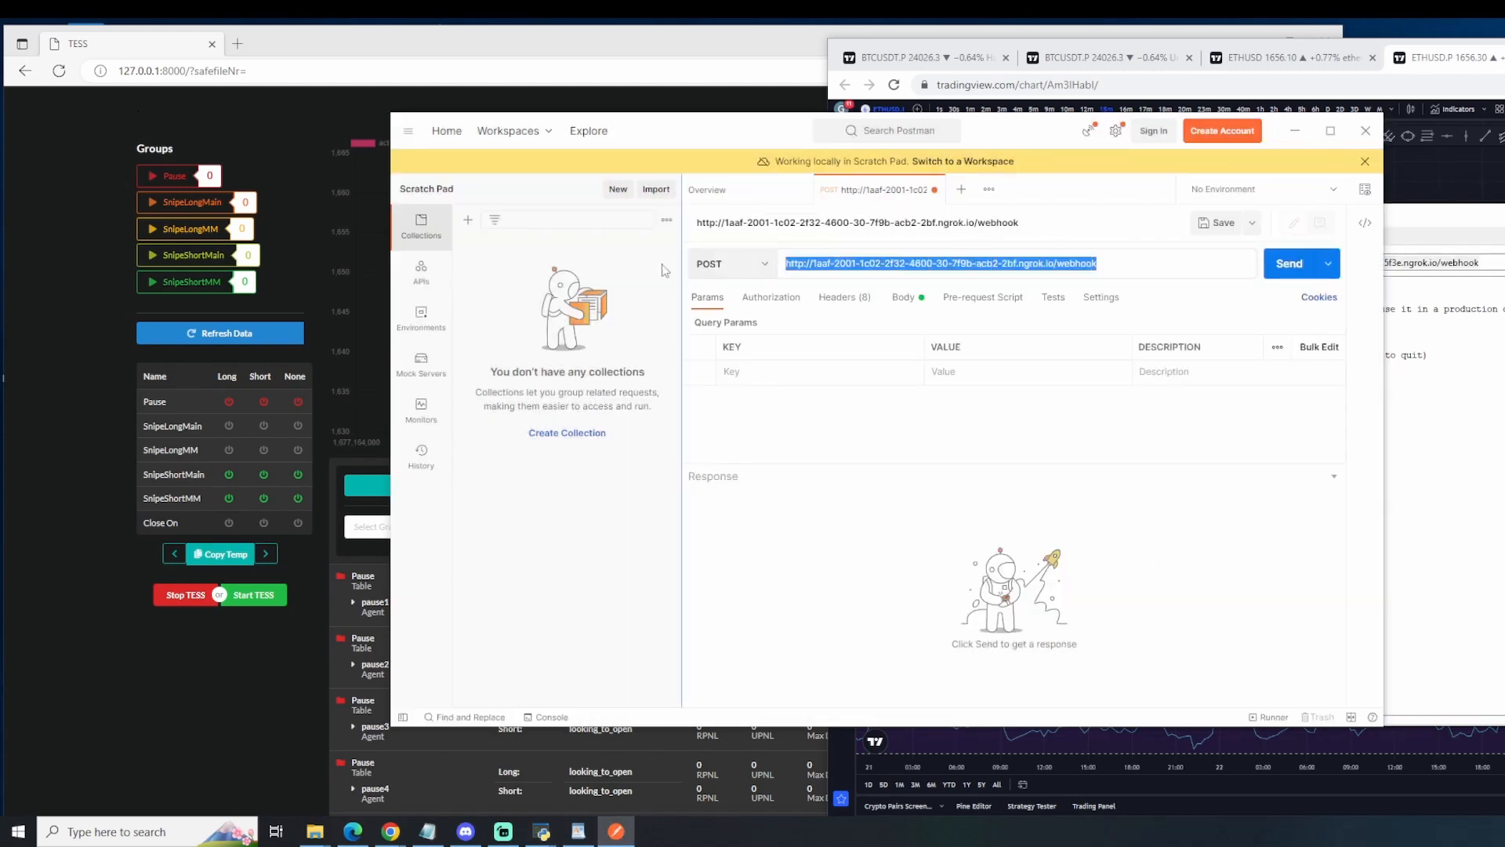
key("ctrl+v")
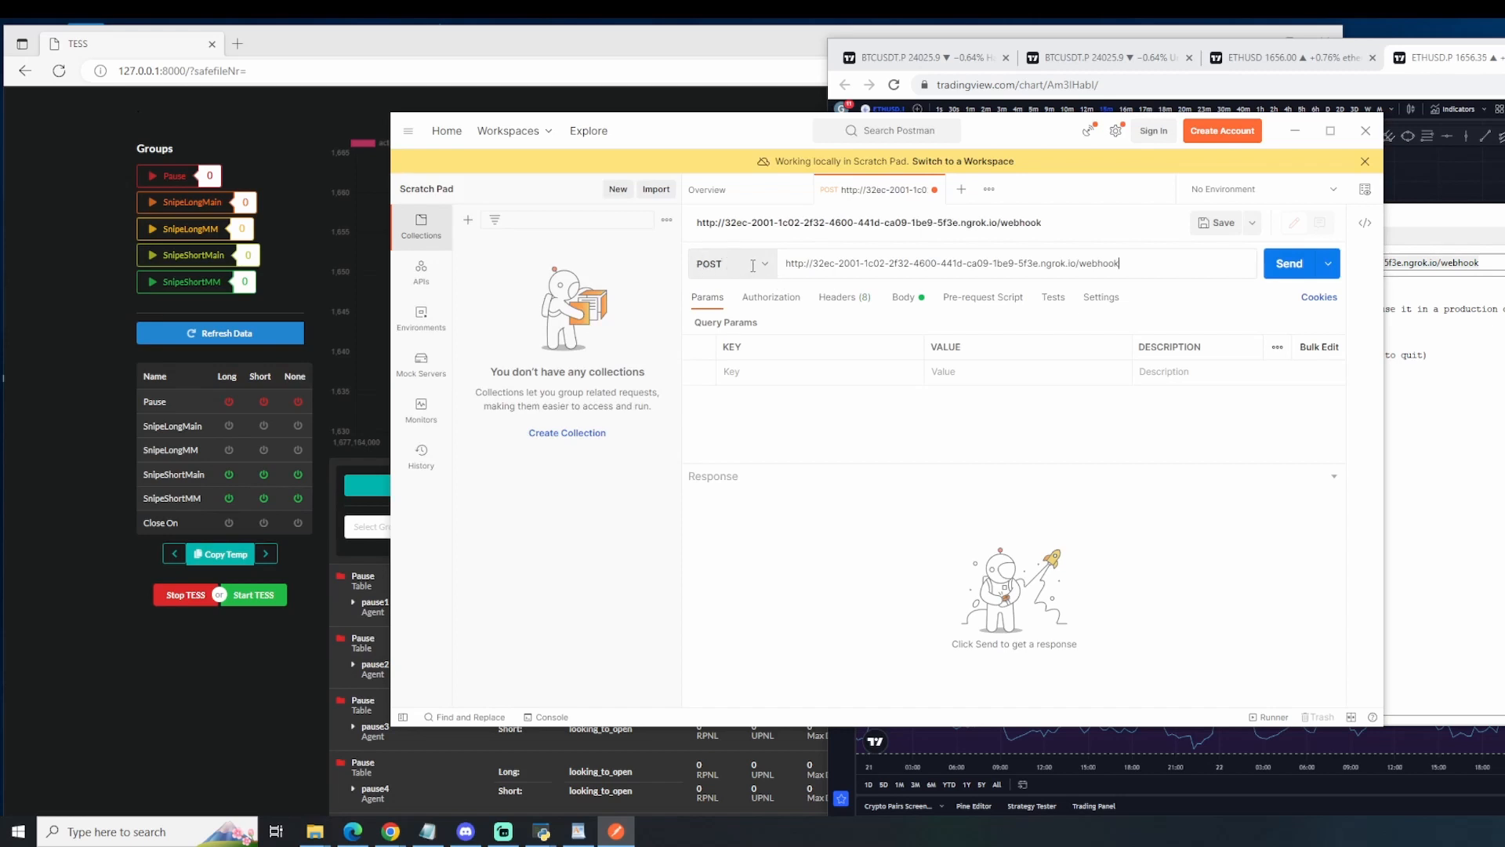
Step: Replace the POST request's raw body with the copied TESS alert message, including its webhook key, and send the request
left_click(905, 300)
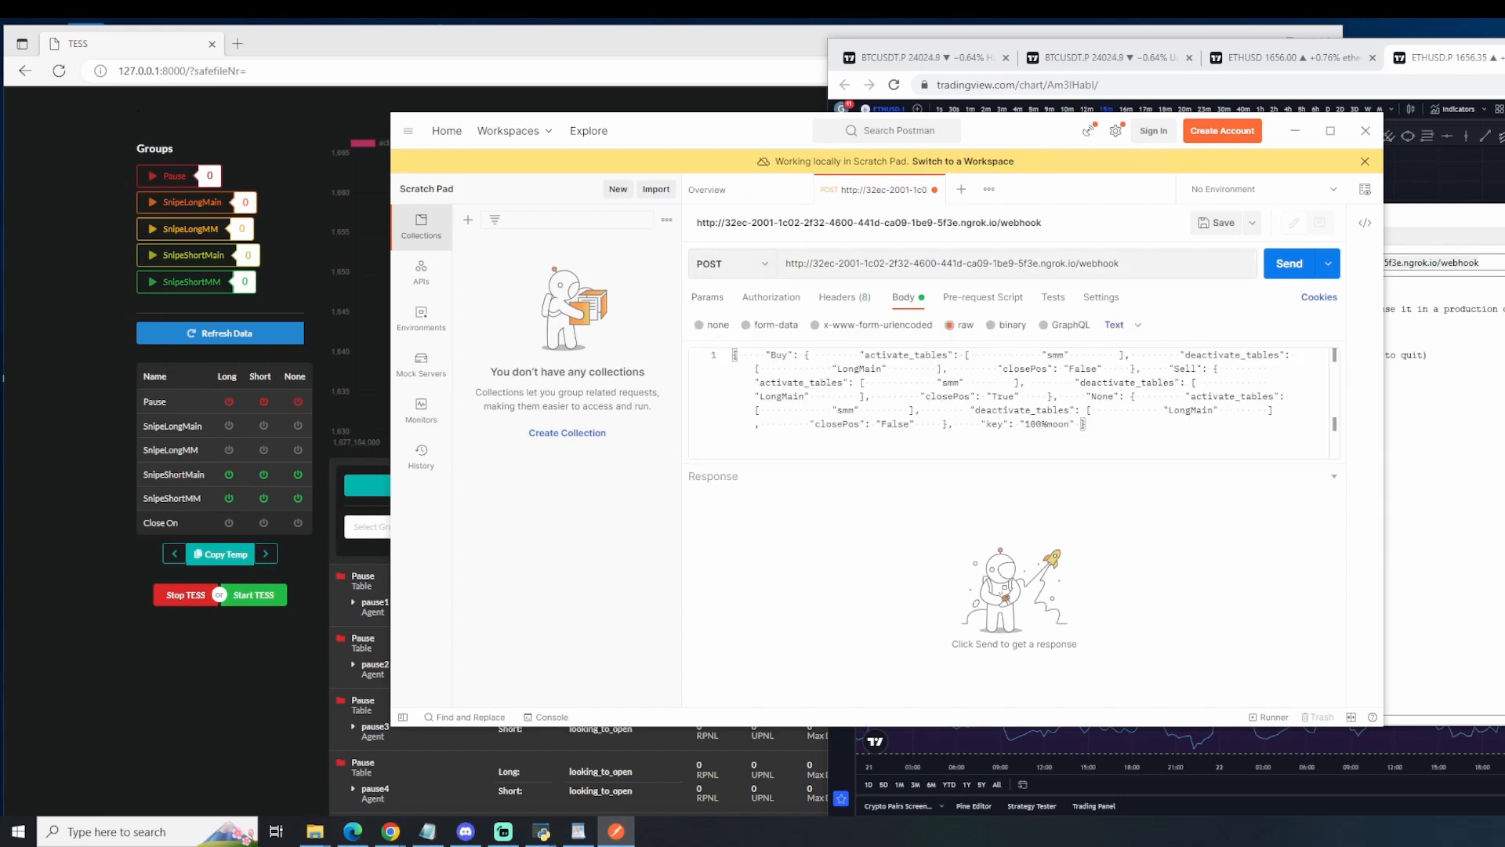
key("alt+Tab")
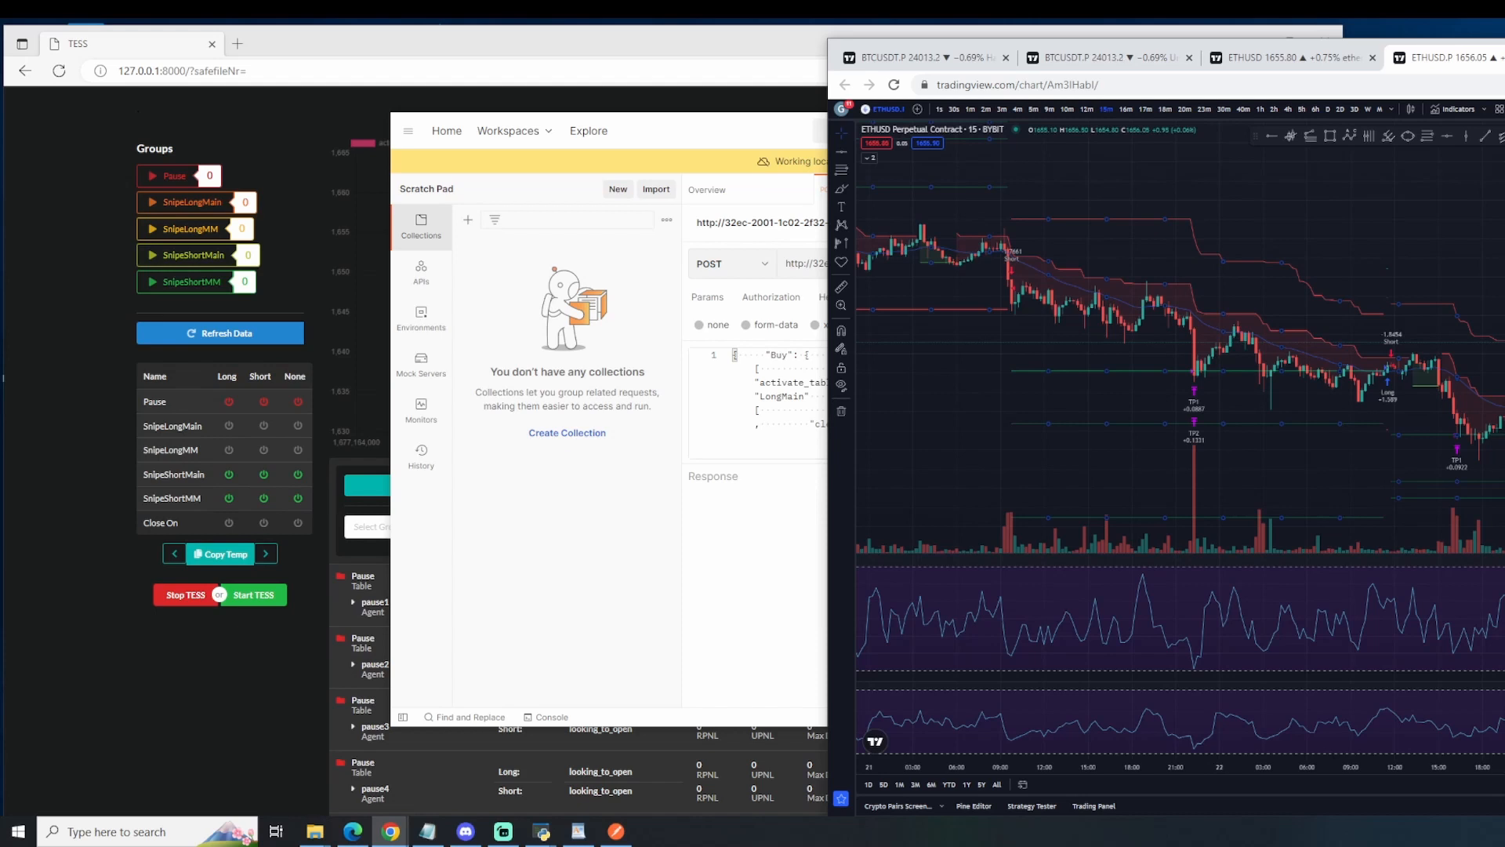
left_click(798, 559)
left_click_drag(1105, 427, 574, 316)
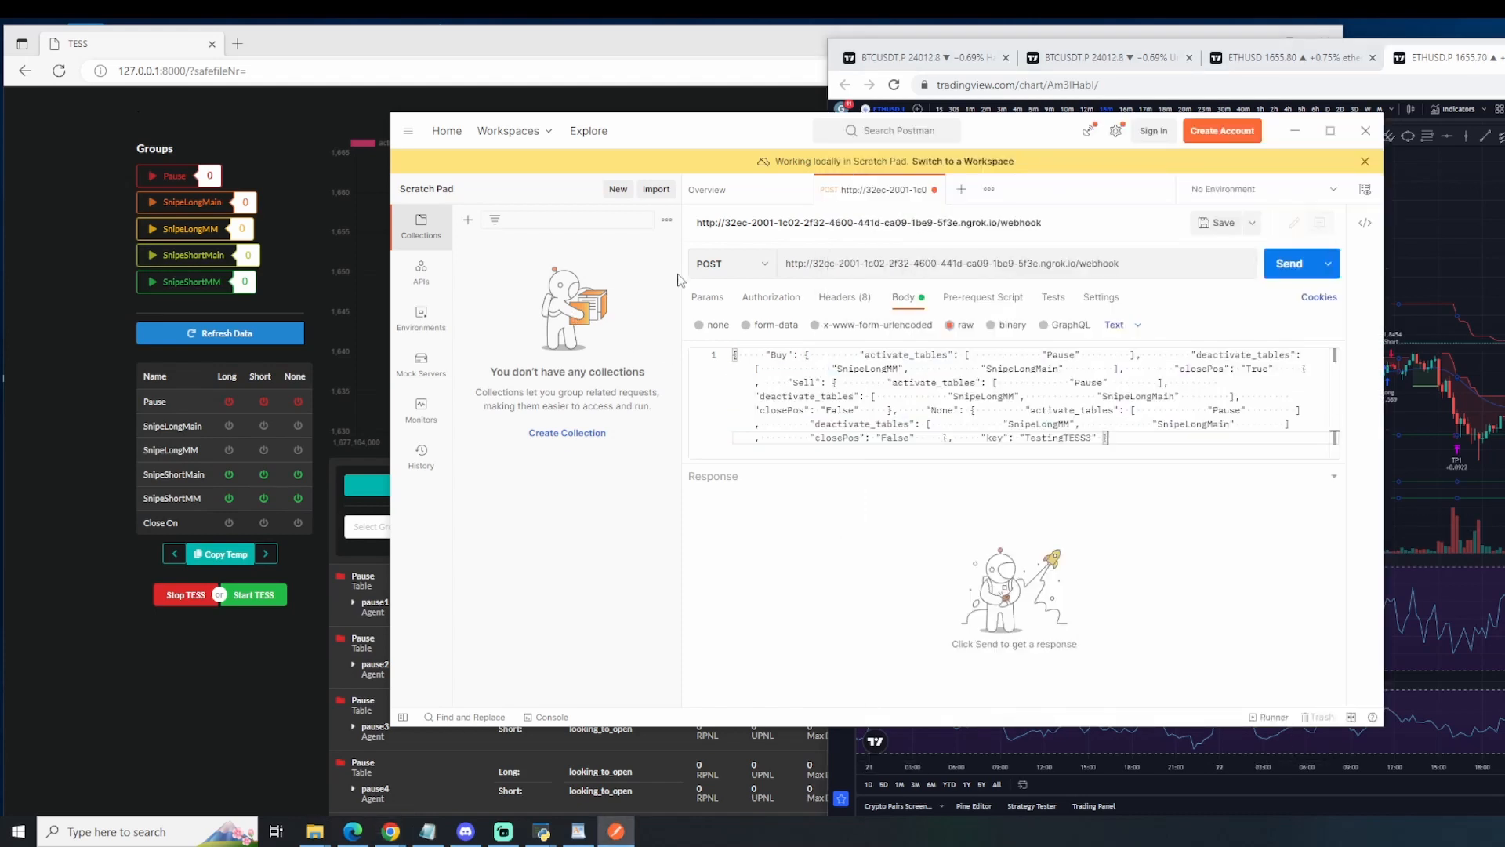
left_click(1293, 267)
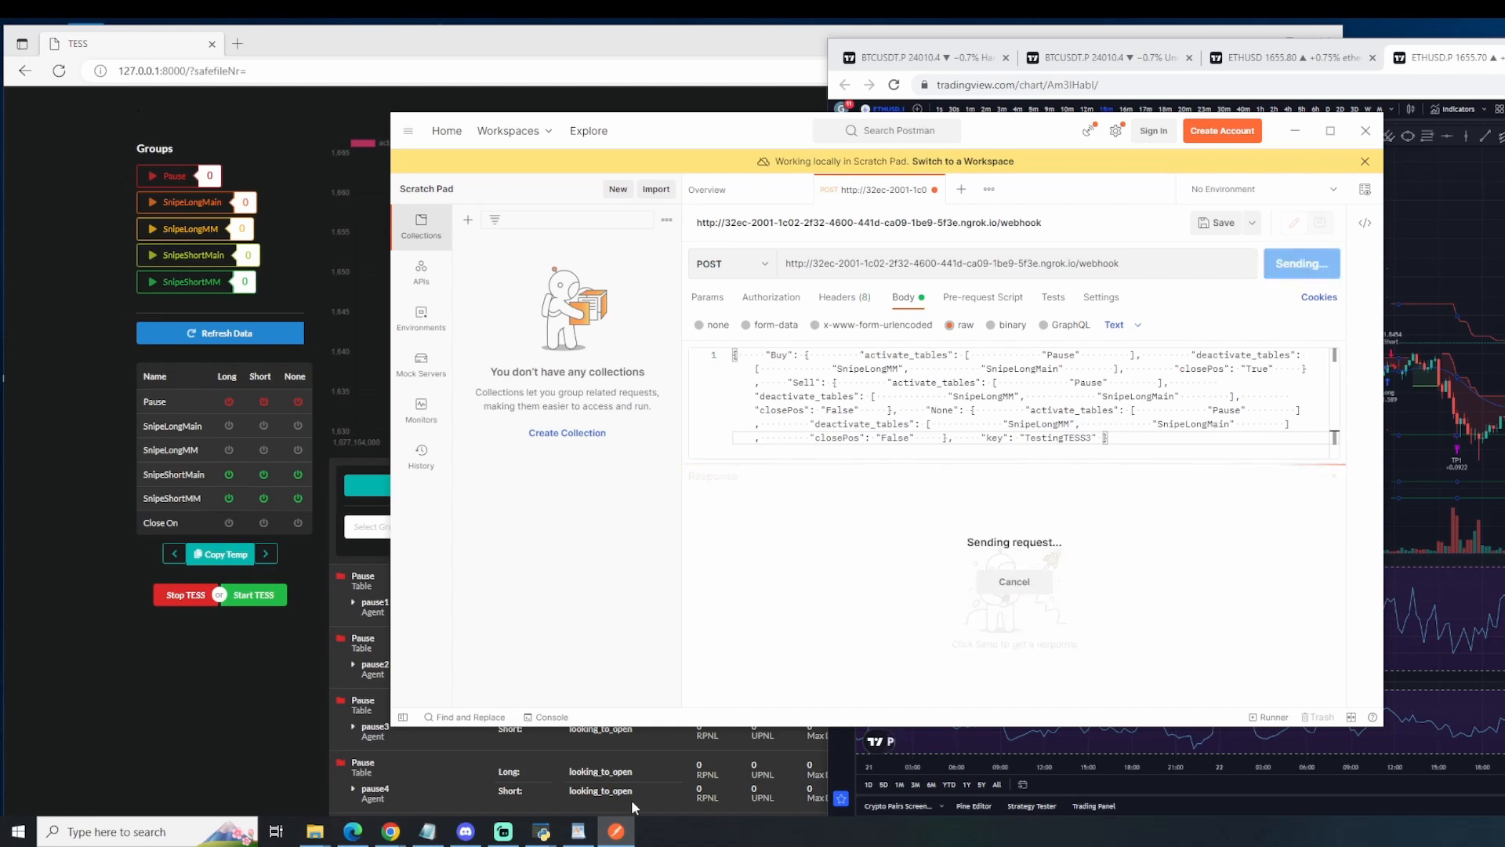
Step: Switch to the TESS Desktop Application and examine the webhook log and the agents' log for the response to the alert
left_click(591, 803)
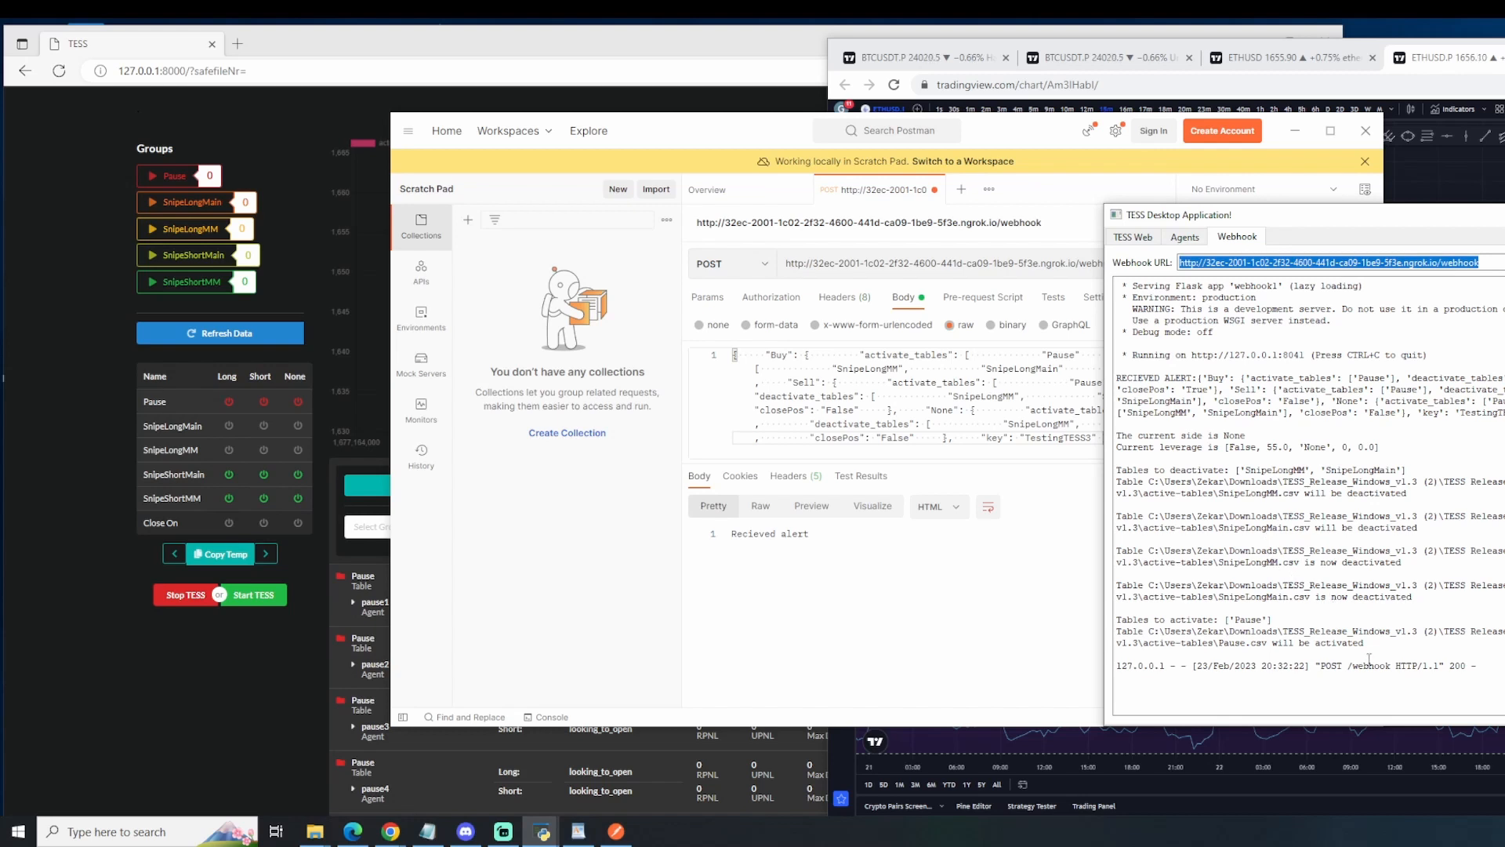
left_click(1185, 237)
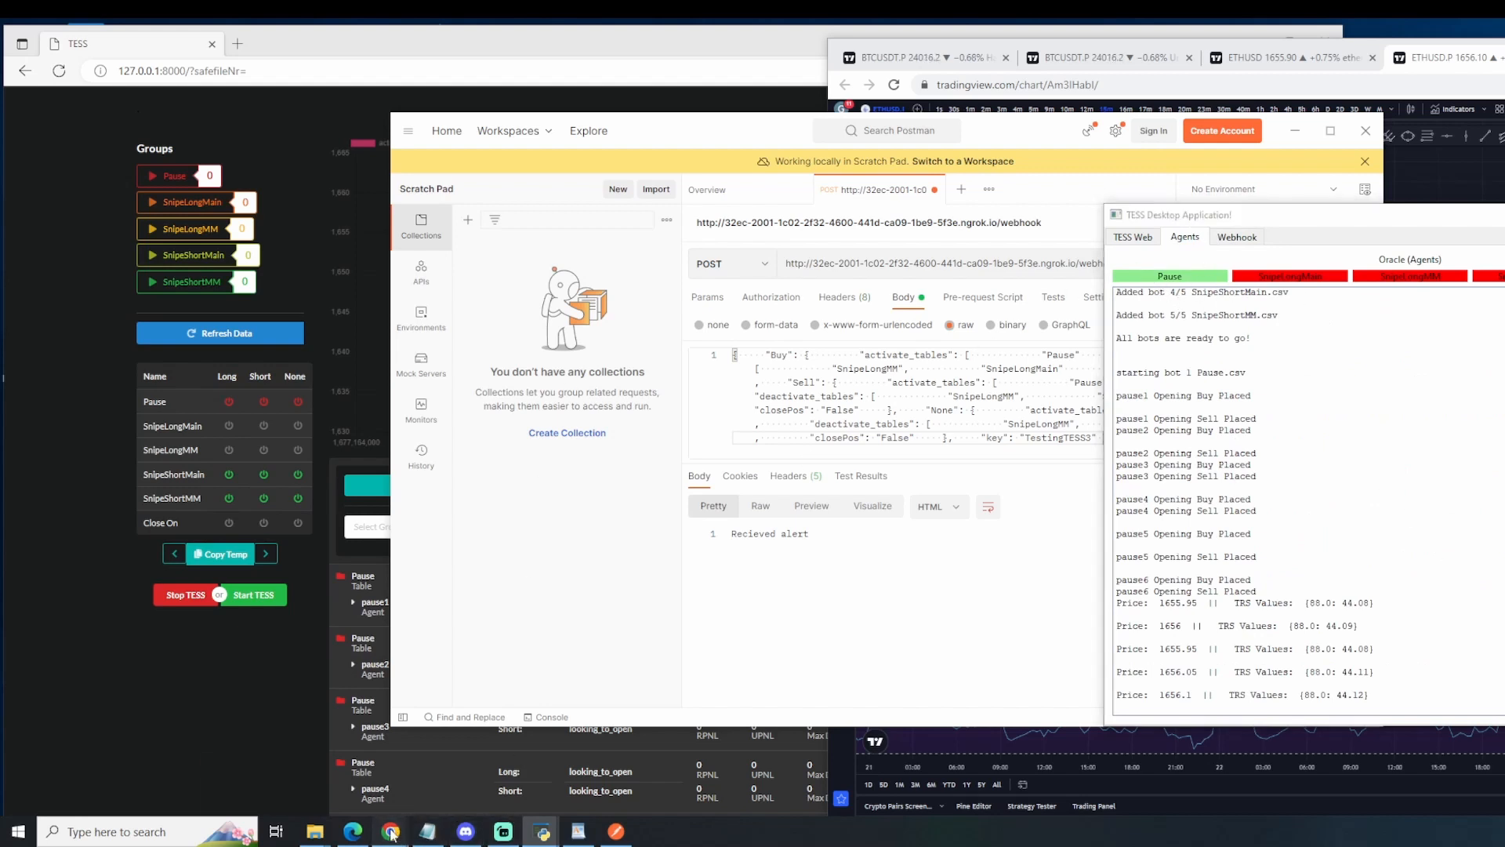
Step: Switch to Bybit's ETHUSD trading page and compare the limit orders on its chart with the agents' log in TESS
mouse_move(391, 836)
left_click(266, 787)
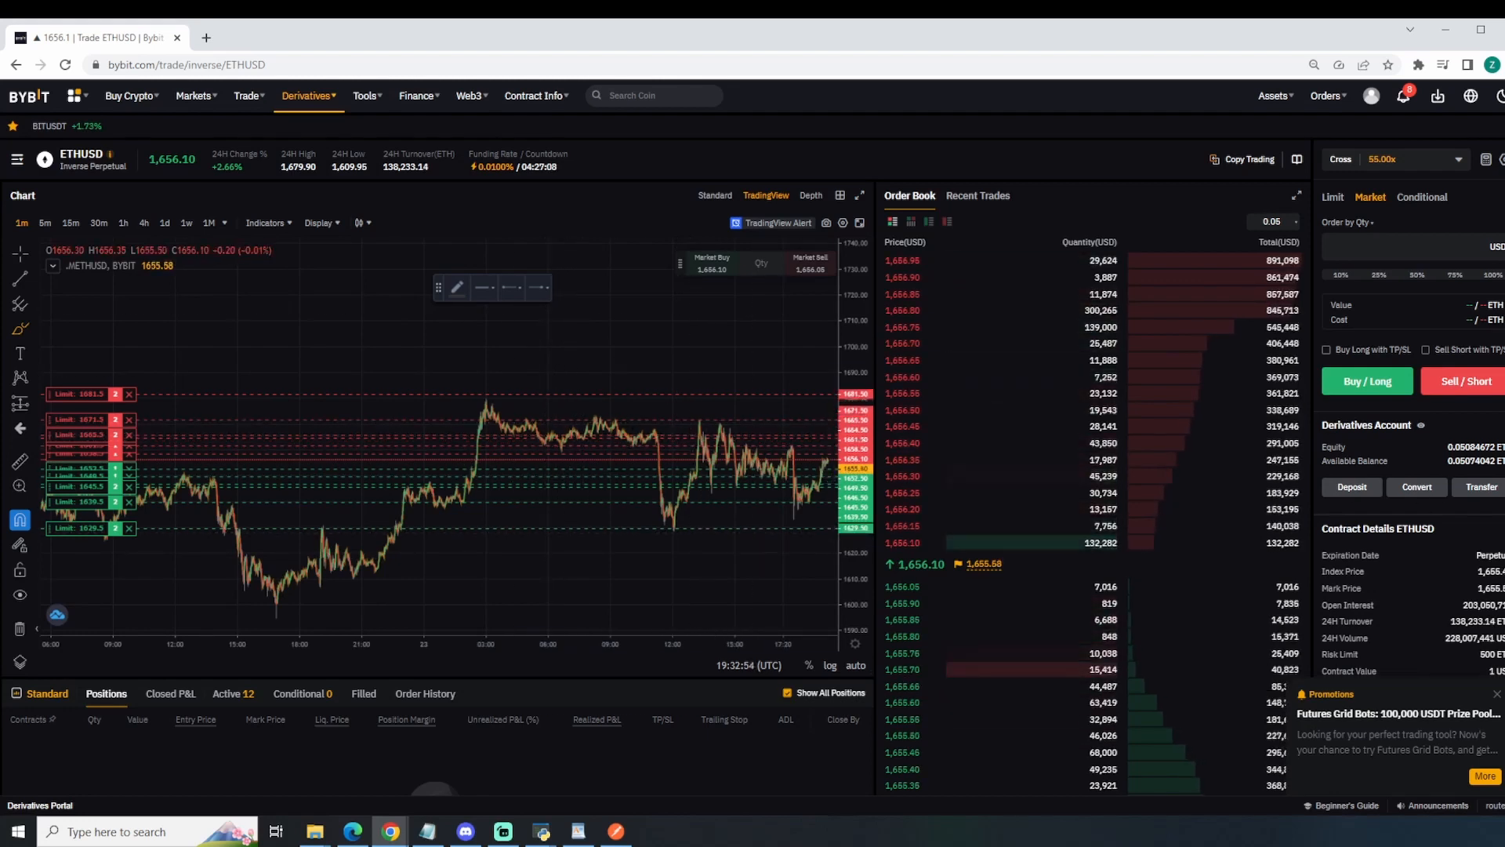
left_click(541, 831)
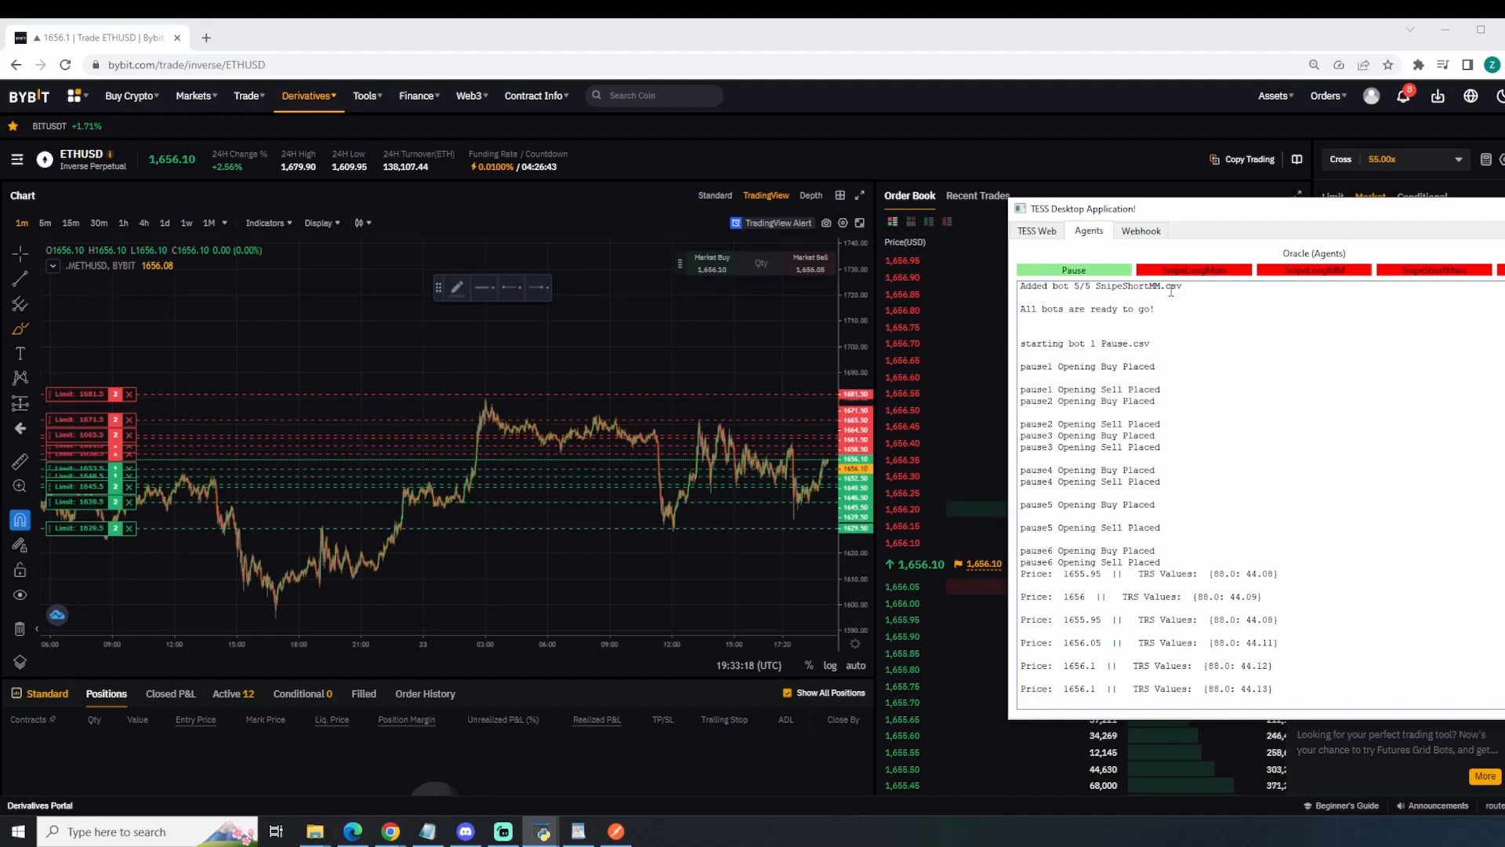
left_click(480, 602)
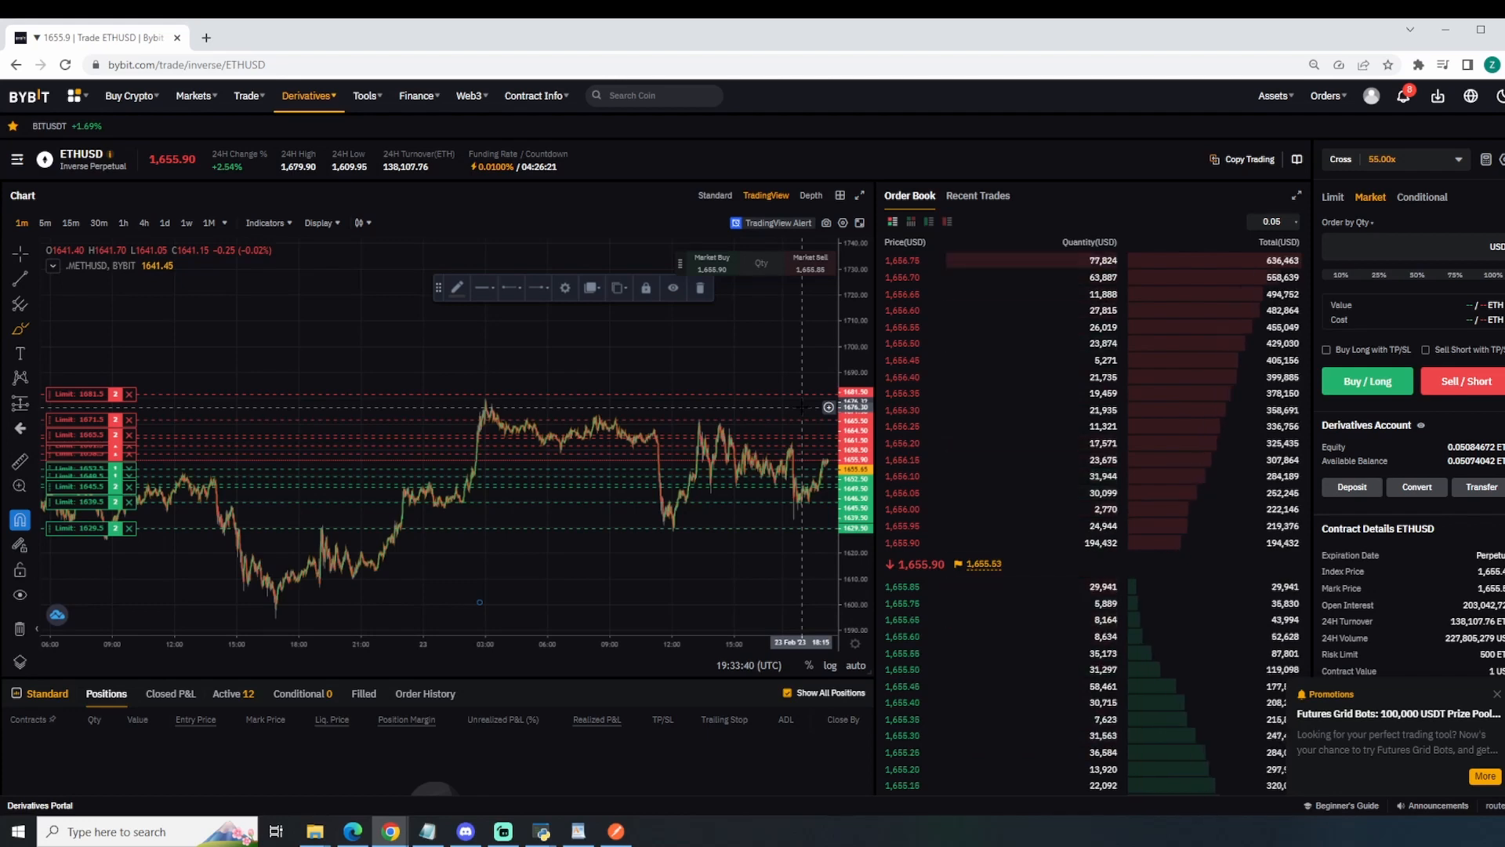
left_click(504, 831)
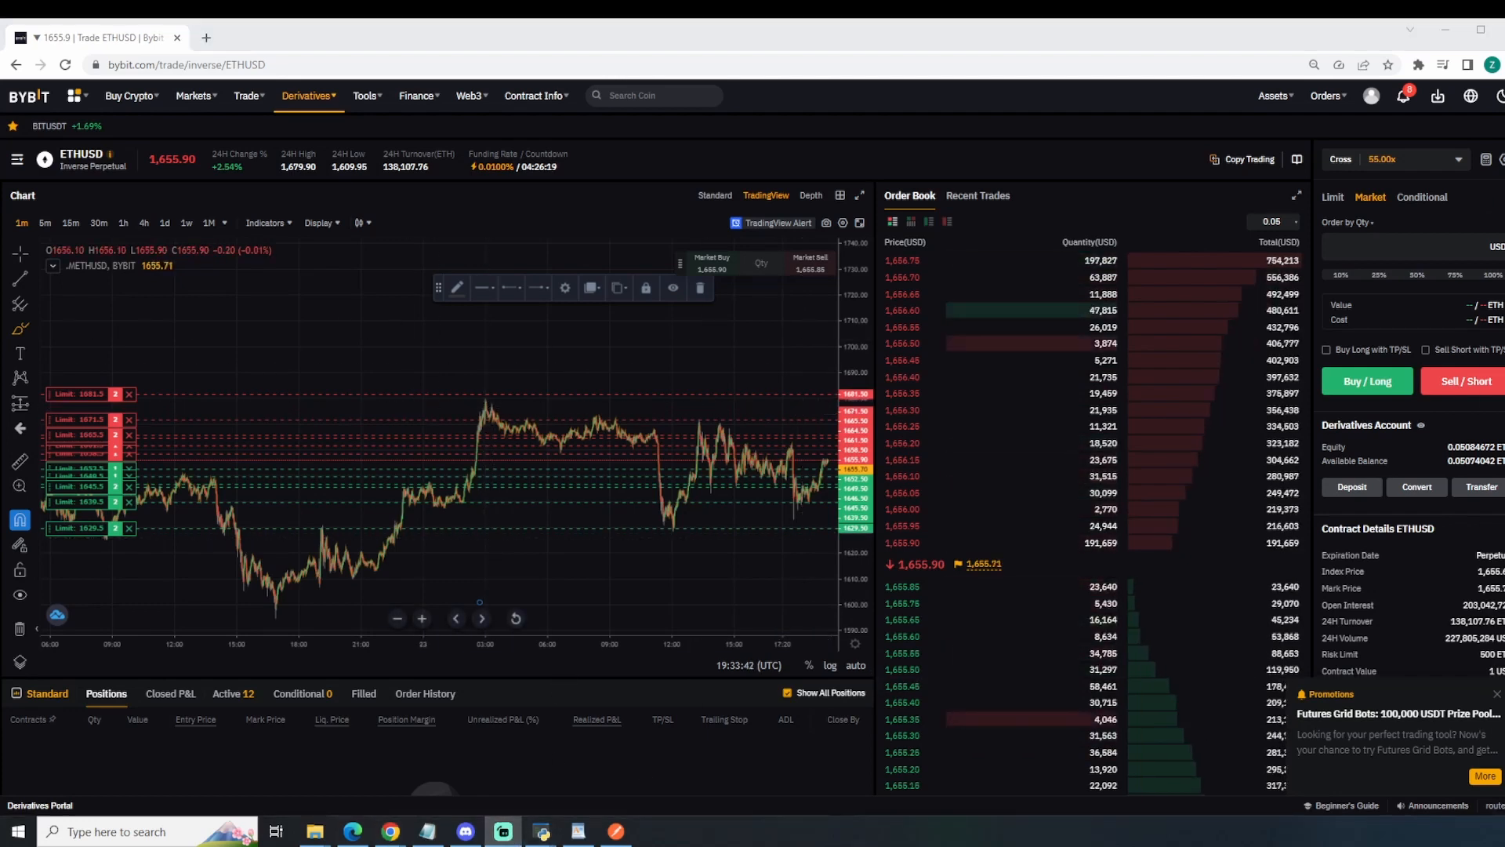